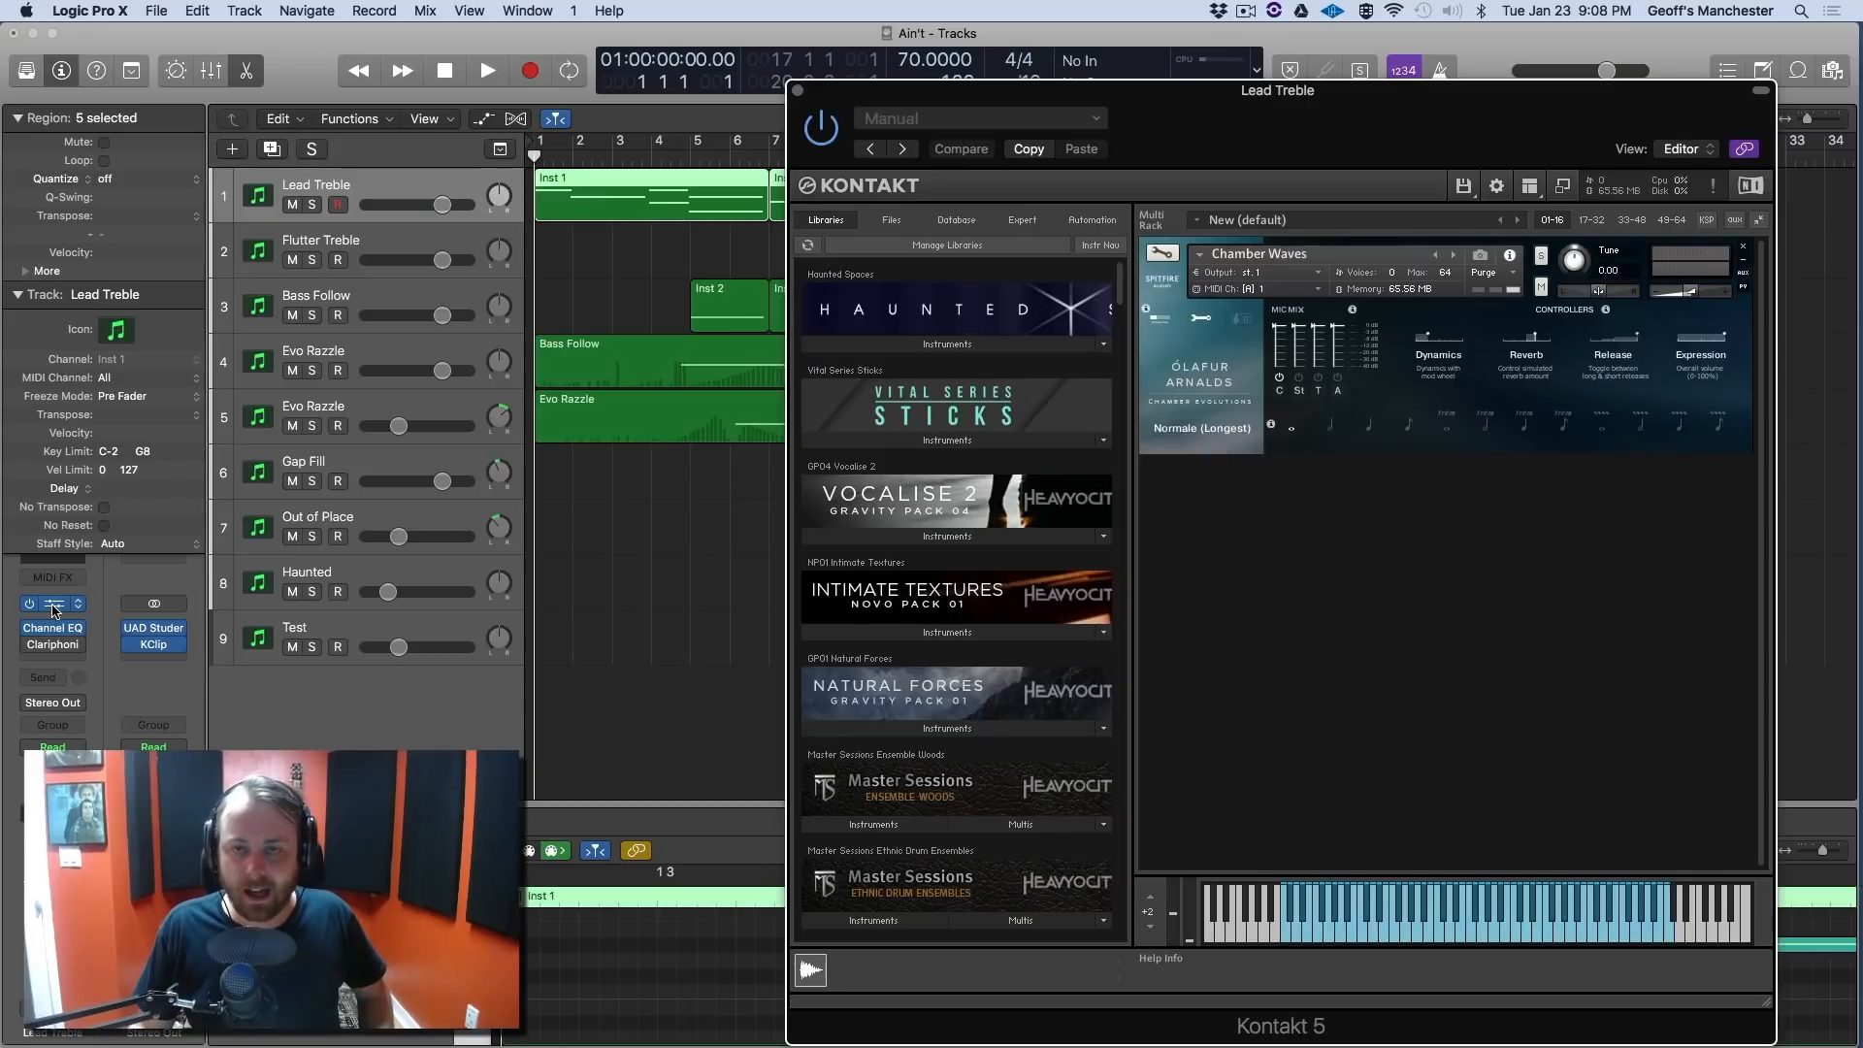
Collapse the Lead Treble track's Kontakt window to its compact rack view, reposition it and close it.
{"action": "left_click", "coordinate": [1566, 187]}
{"action": "left_click_drag", "start_coordinate": [1230, 148], "coordinate": [1066, 313]}
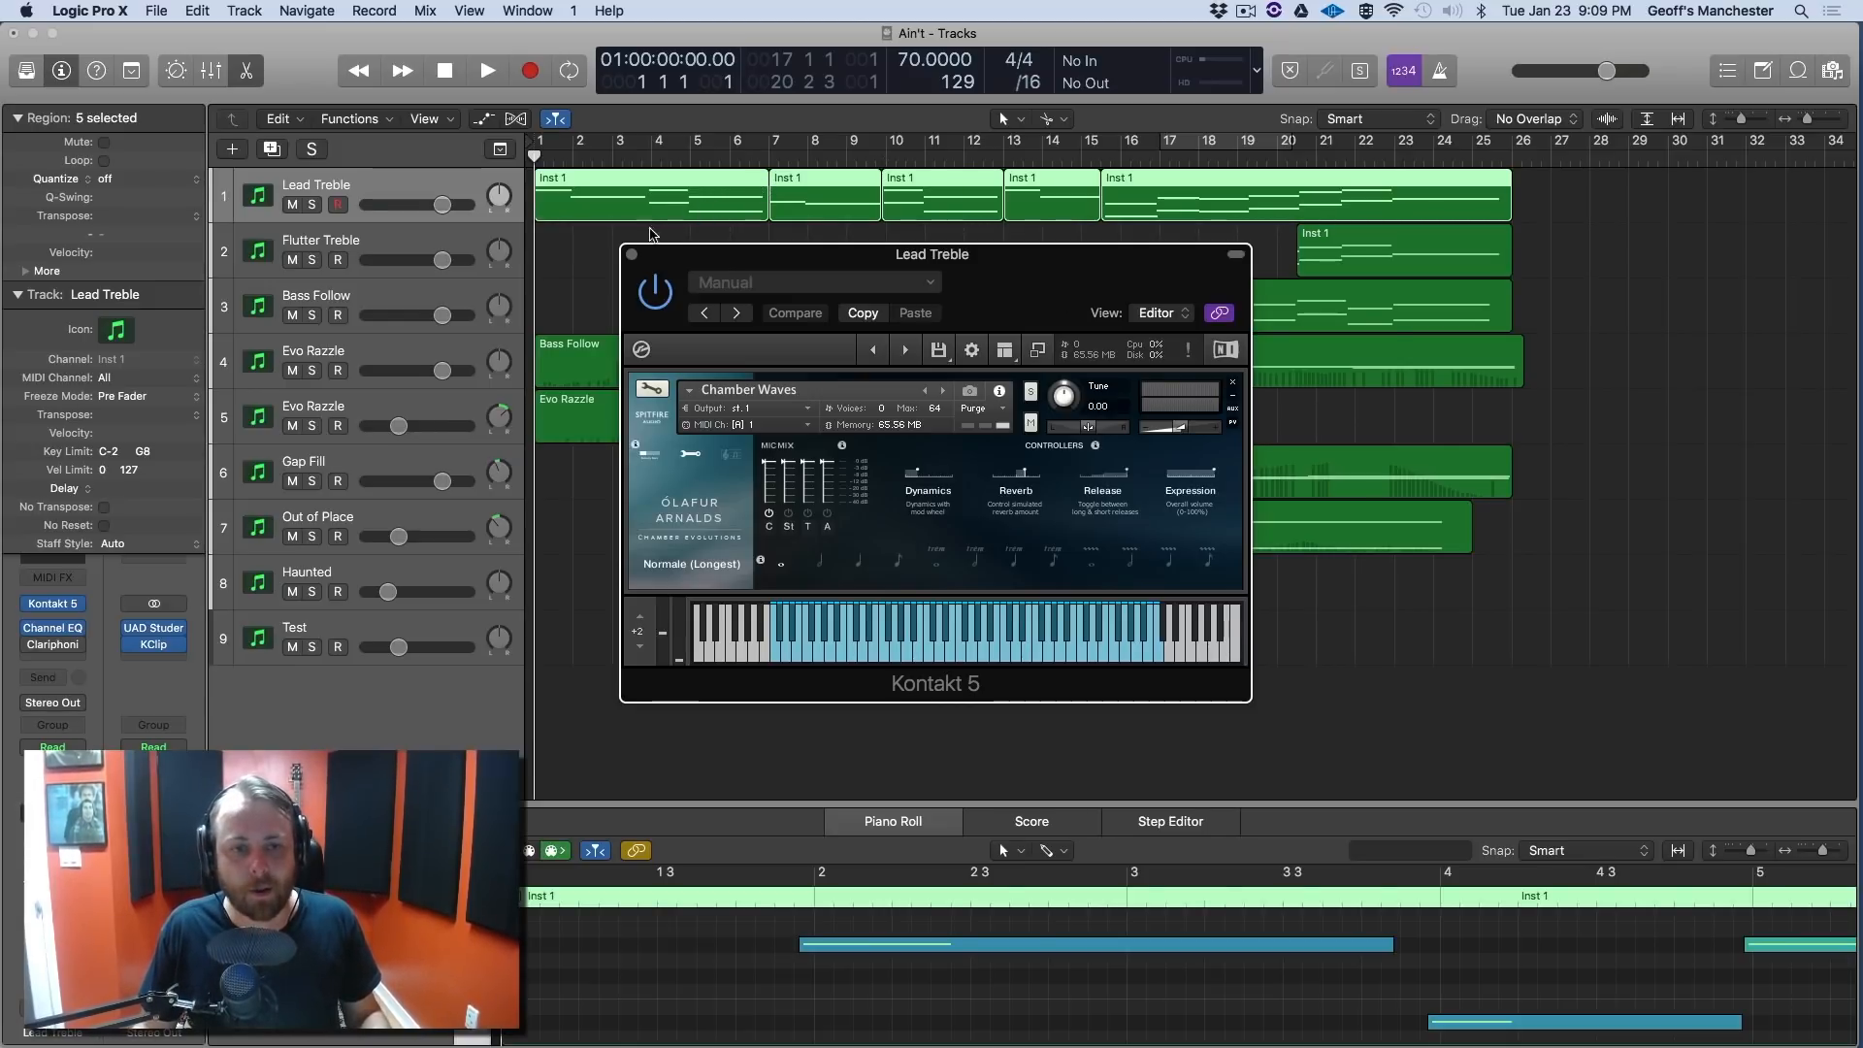
{"action": "left_click", "coordinate": [633, 254]}
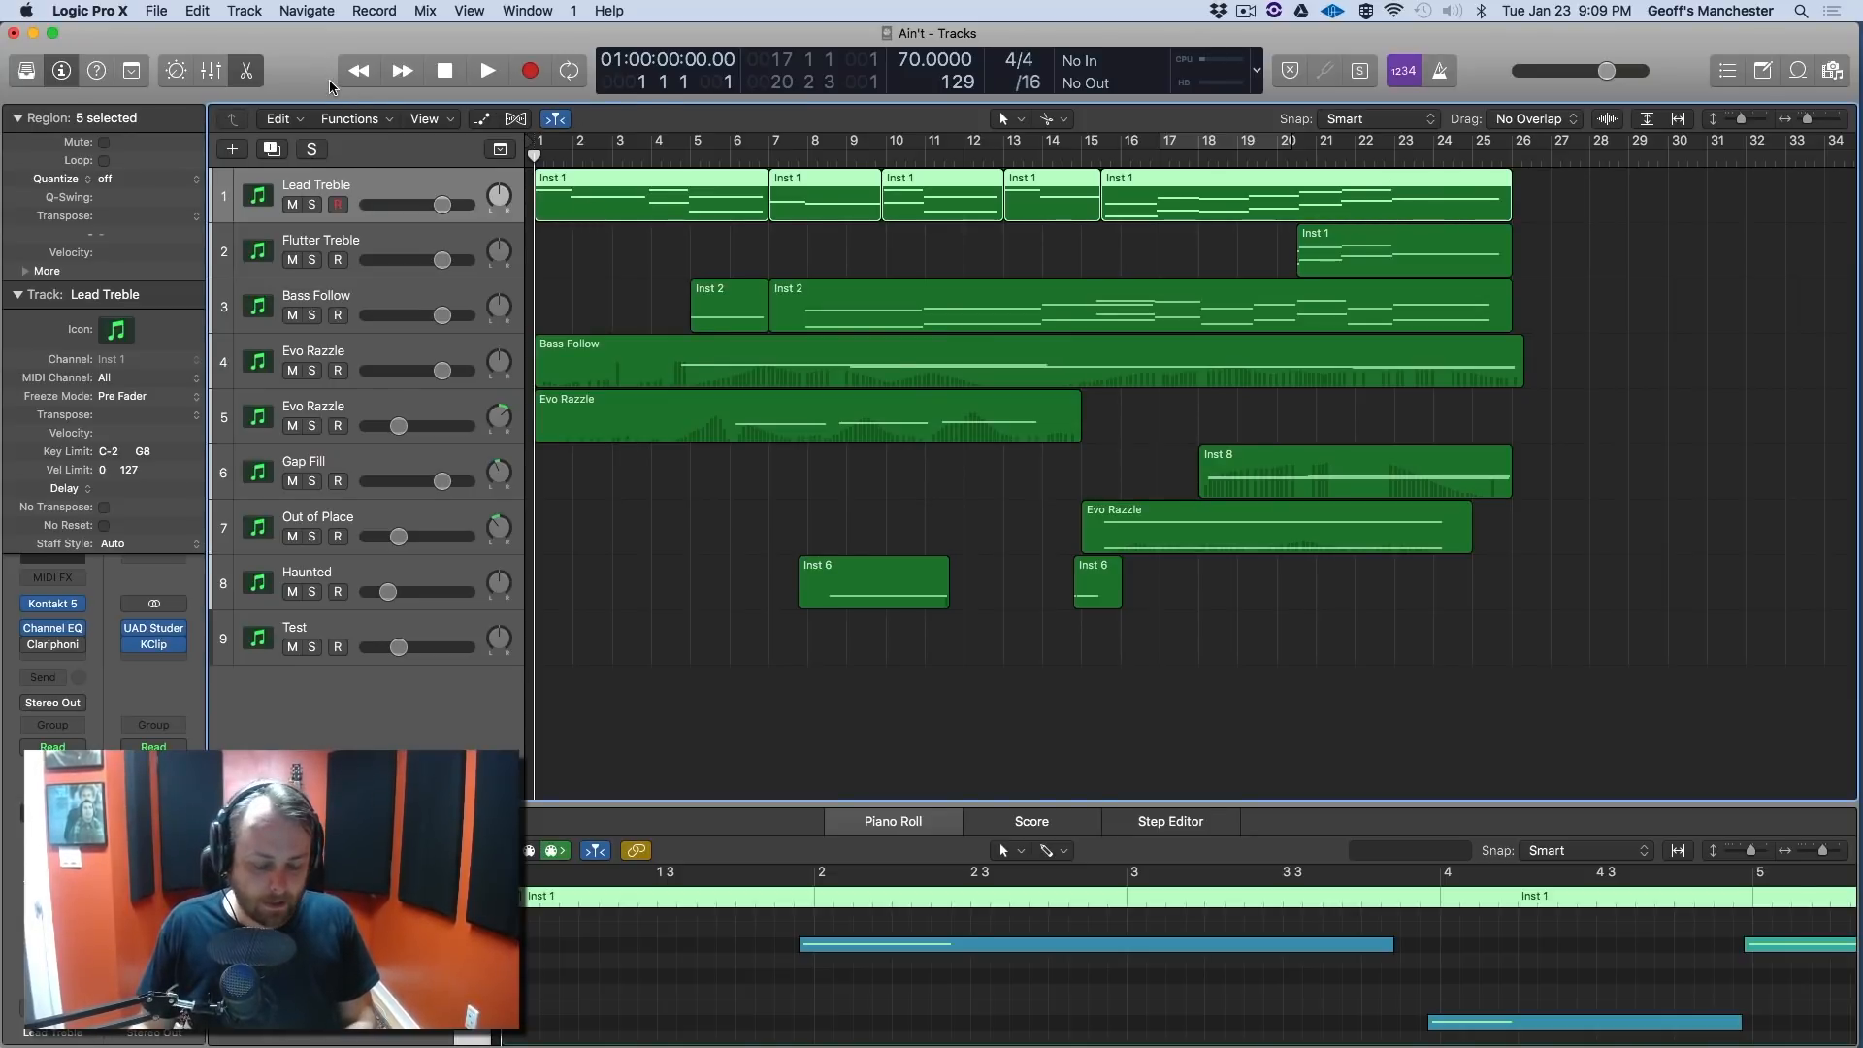
Play the arrangement from bar 1 past its last region, stop it, and briefly check the Lead Treble track's Kontakt instrument.
{"action": "key", "text": "space"}
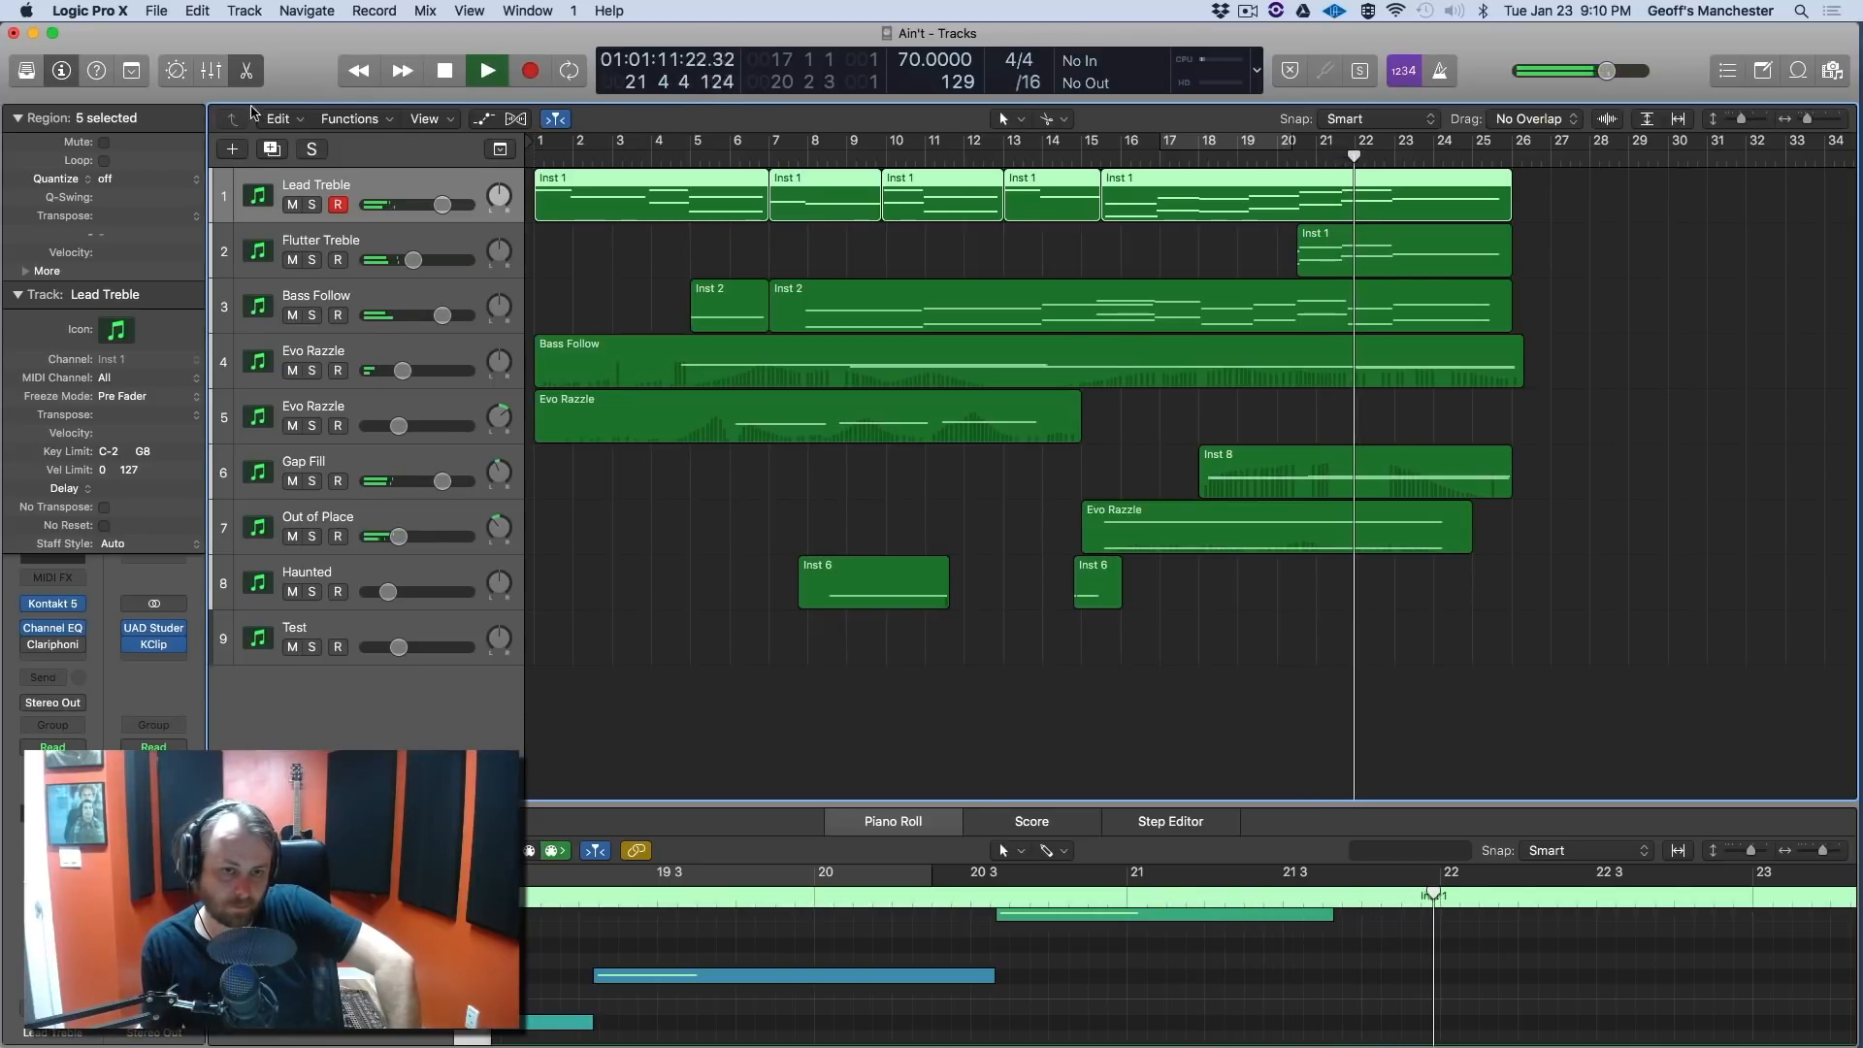
{"action": "left_click", "coordinate": [56, 609]}
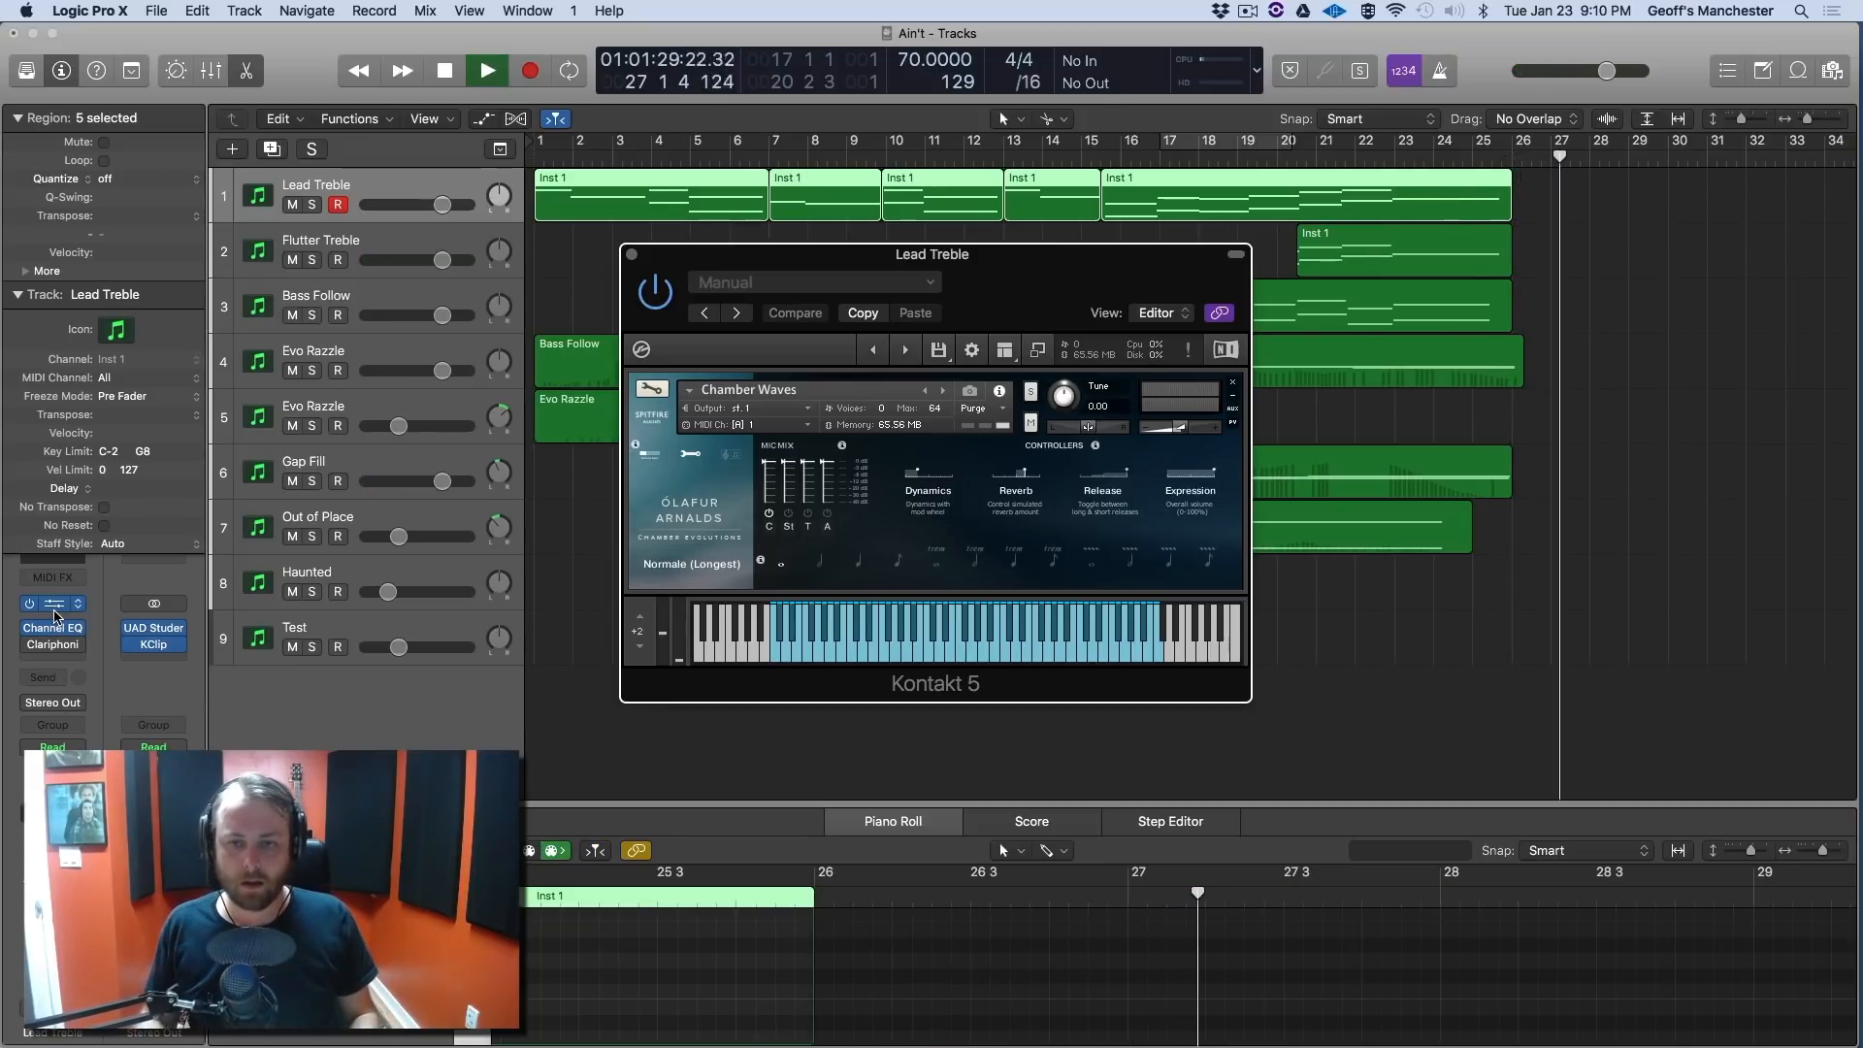
{"action": "key", "text": "space"}
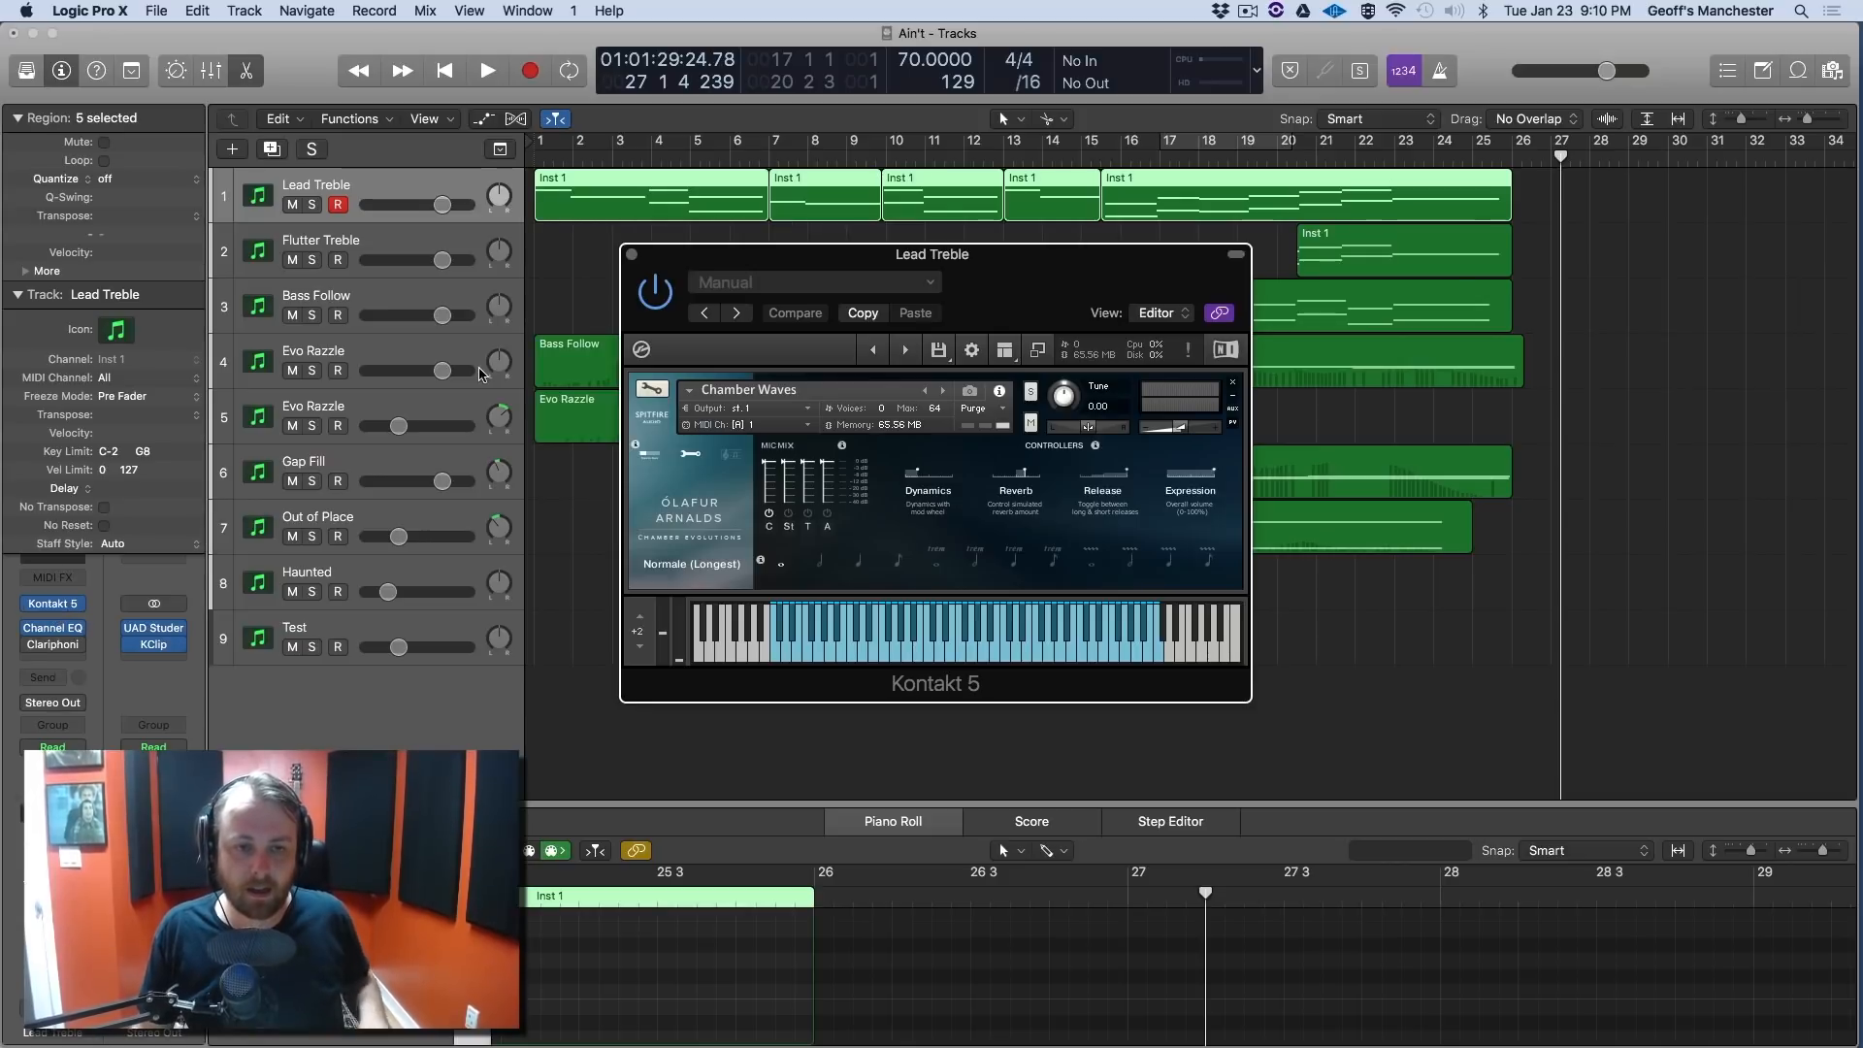
{"action": "left_click", "coordinate": [632, 255]}
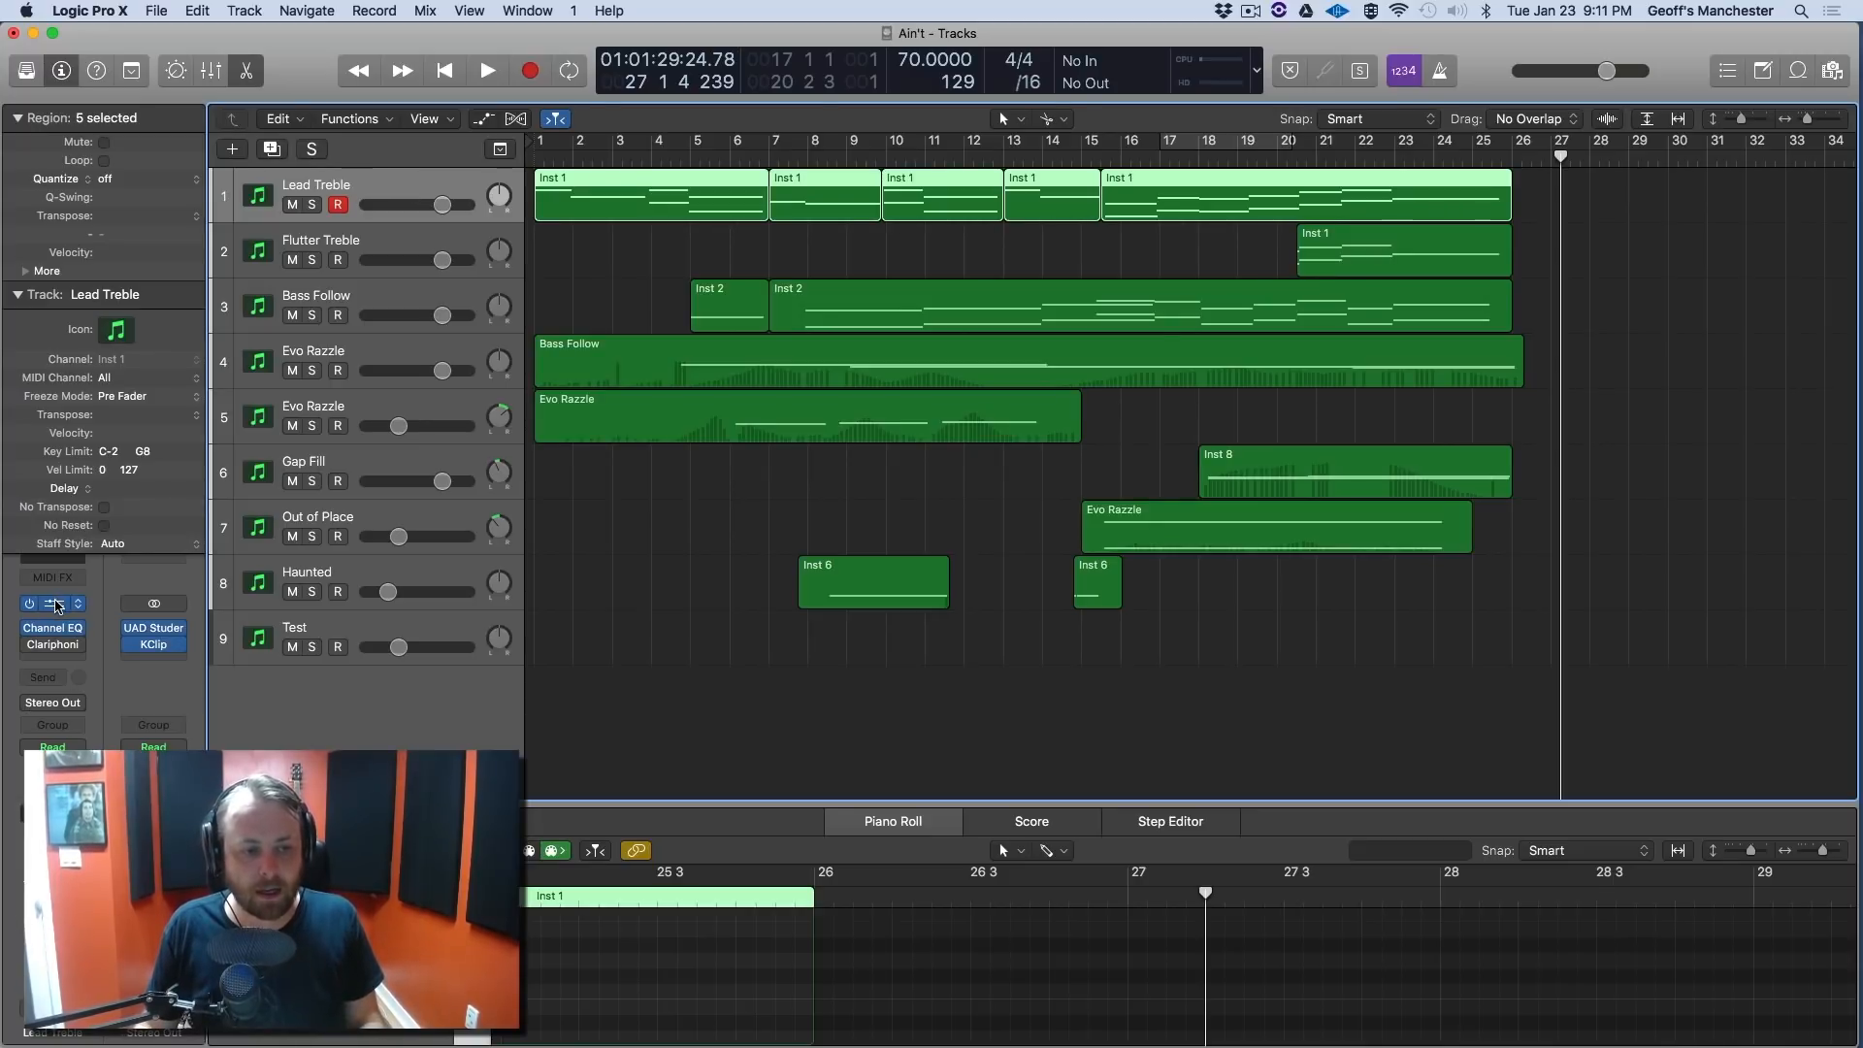
Open the Test track's Kontakt instrument and audition Chamber Waves with the Normale (Longest) articulation.
{"action": "left_click", "coordinate": [333, 626]}
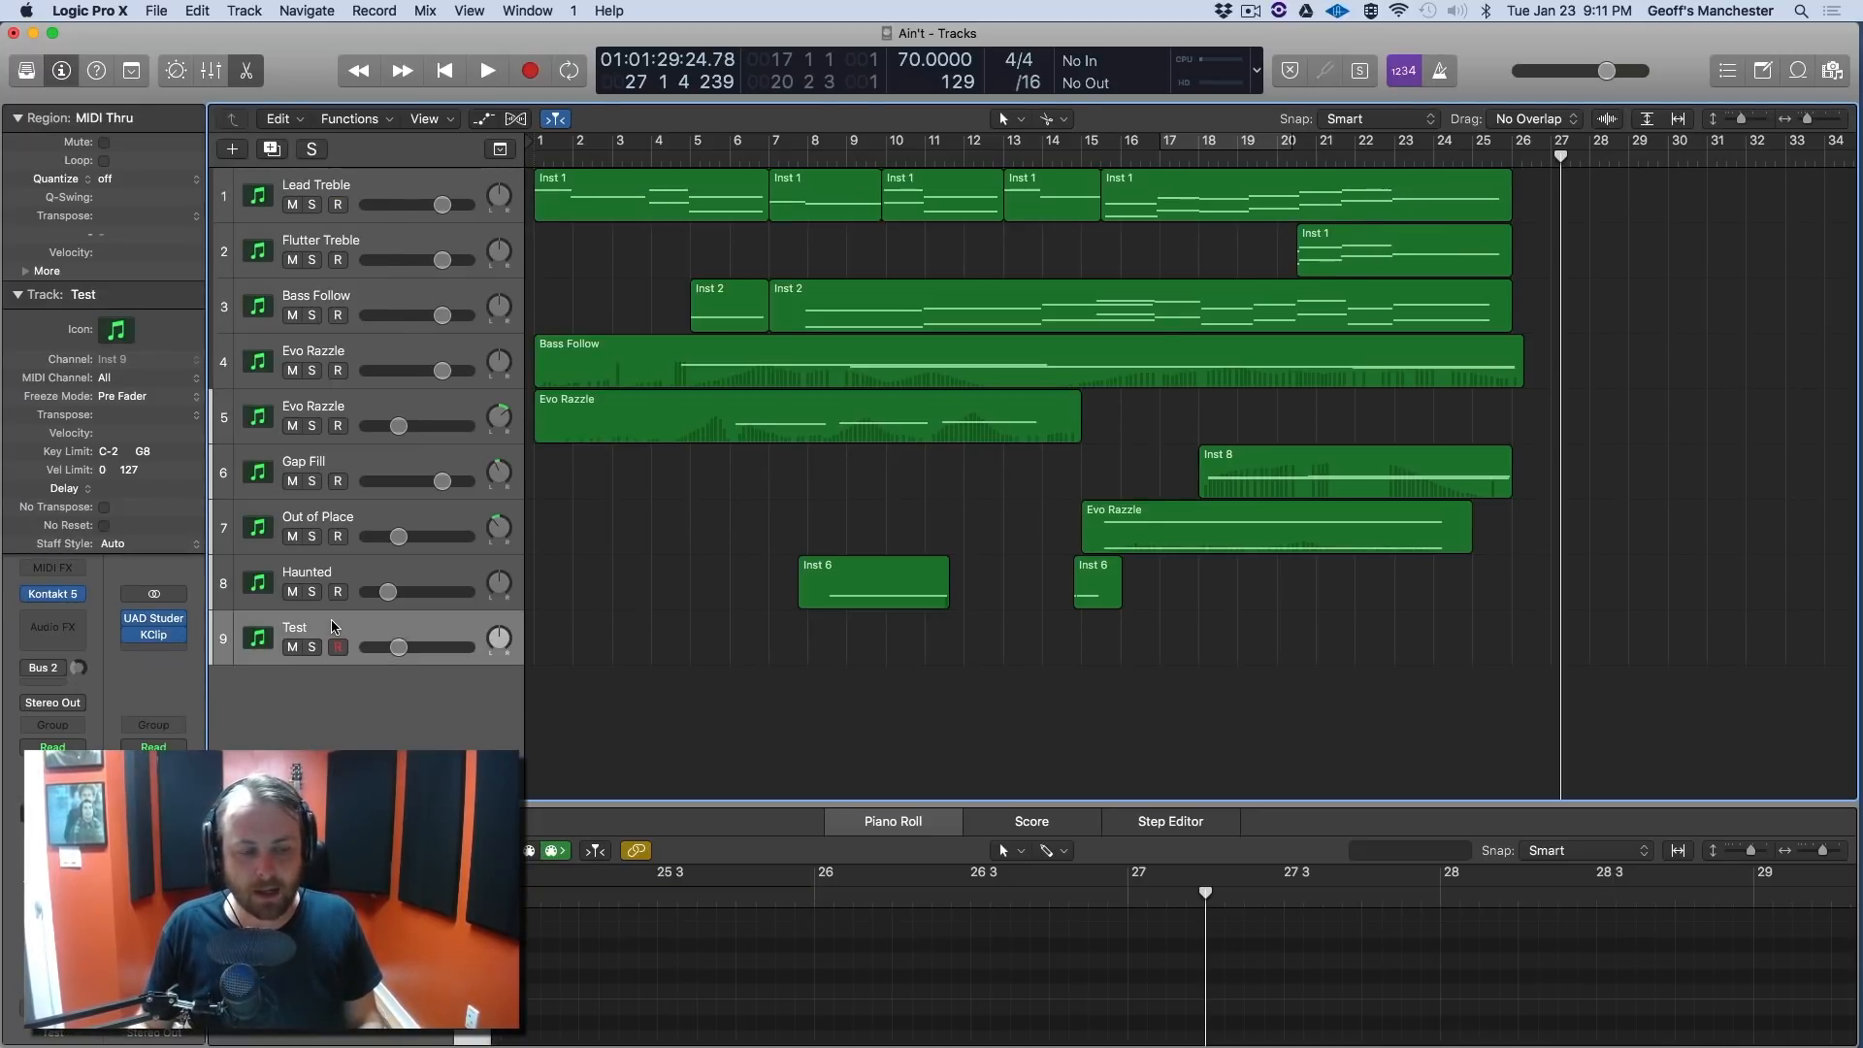
{"action": "left_click", "coordinate": [55, 598]}
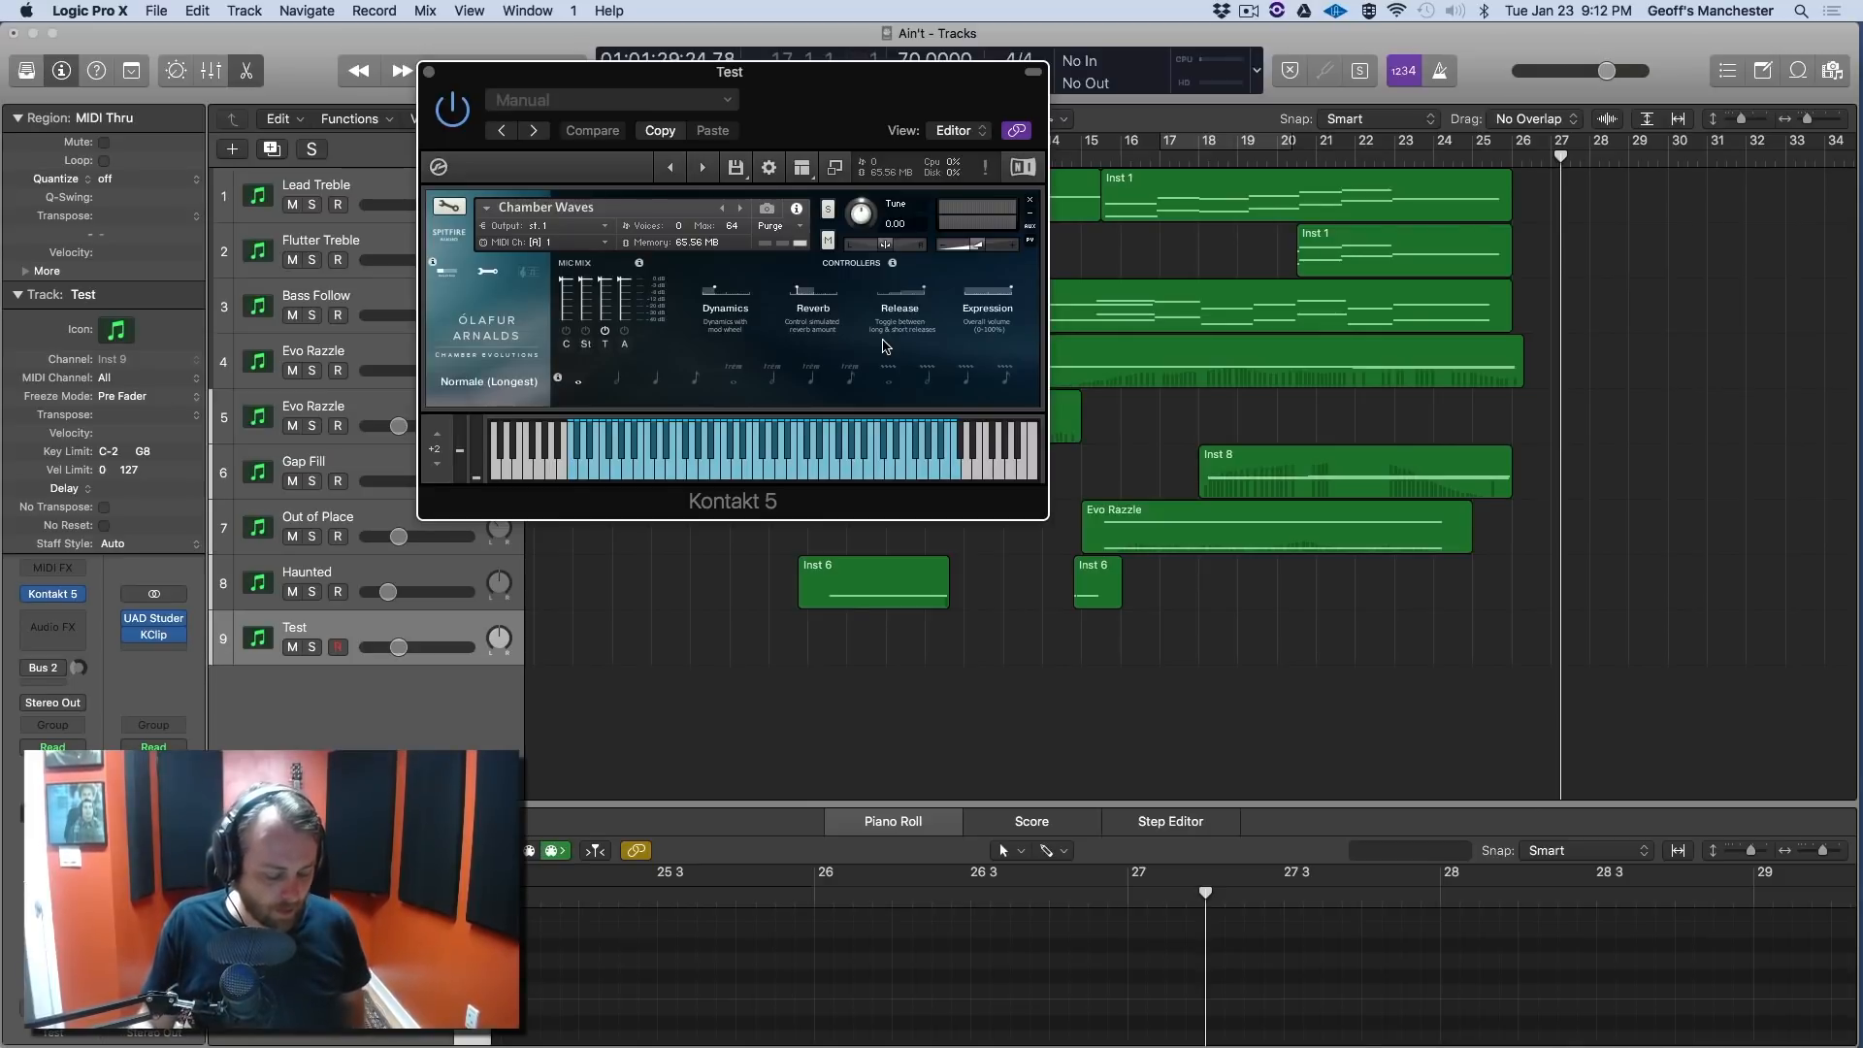
{"action": "left_click", "coordinate": [584, 302]}
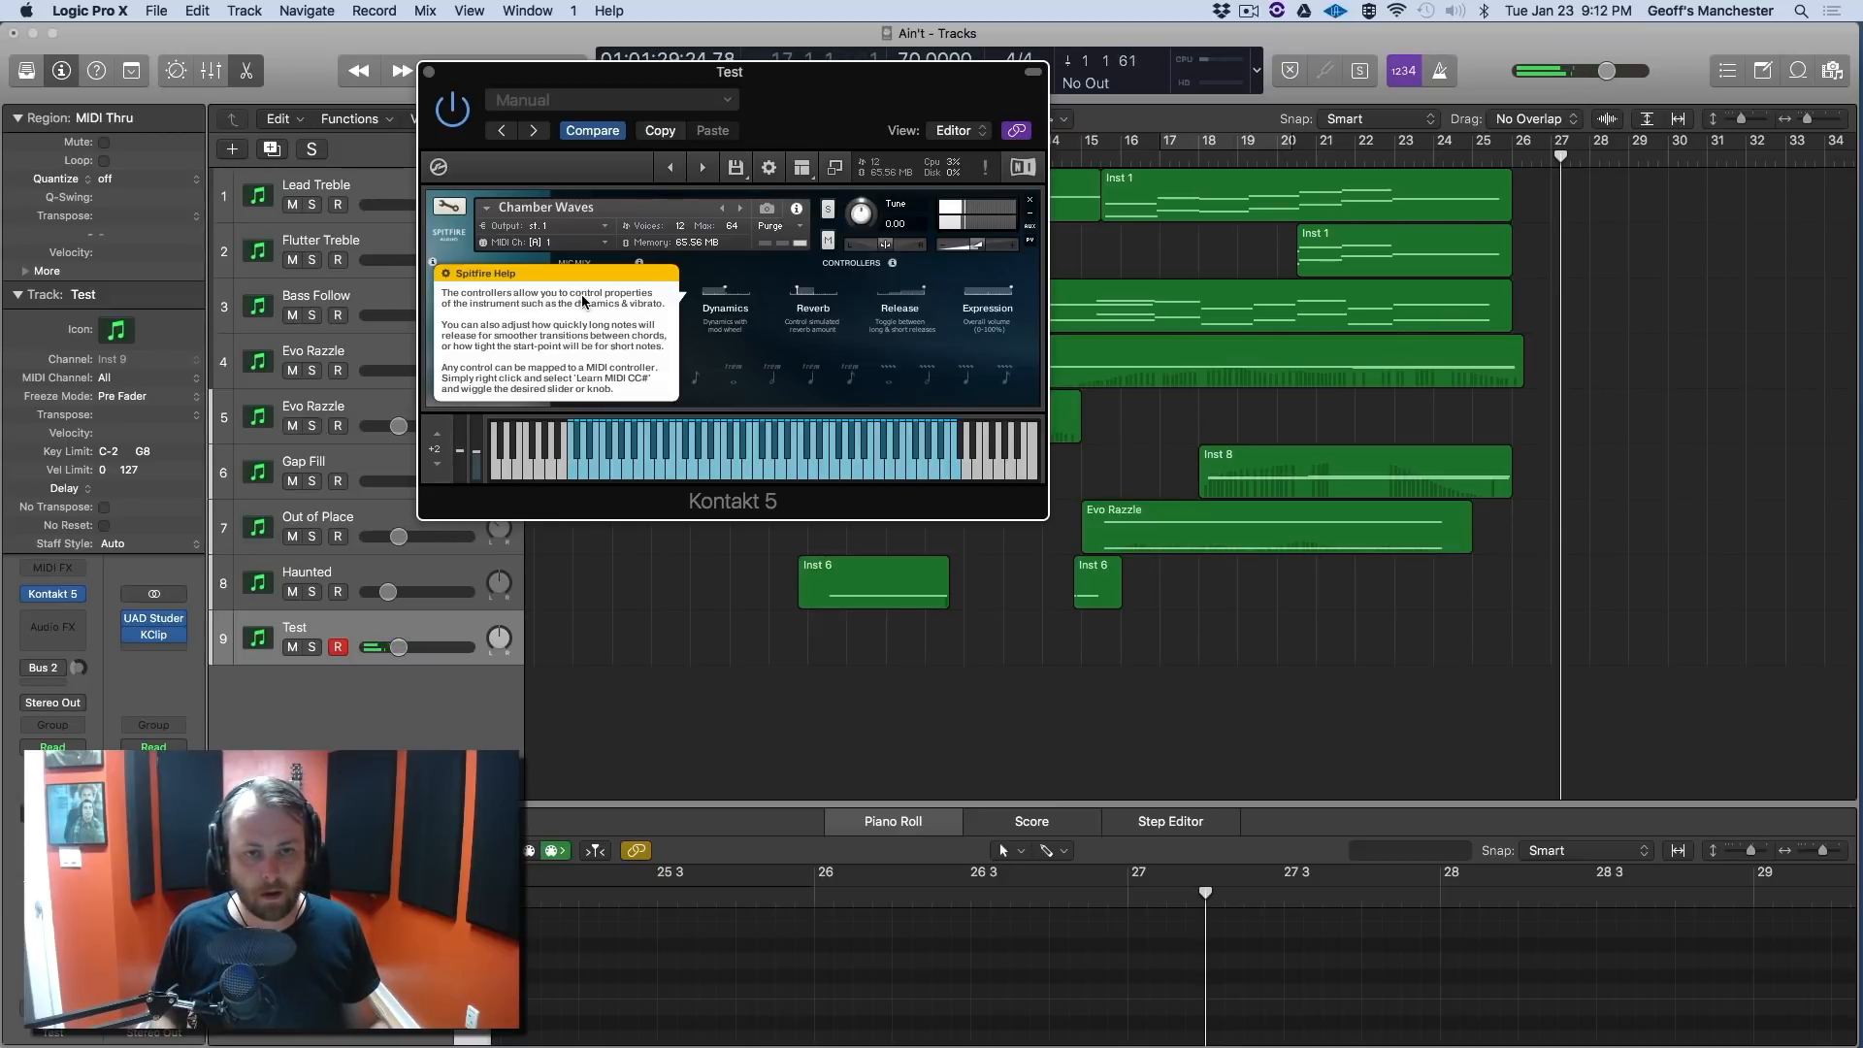
{"action": "left_click", "coordinate": [580, 294]}
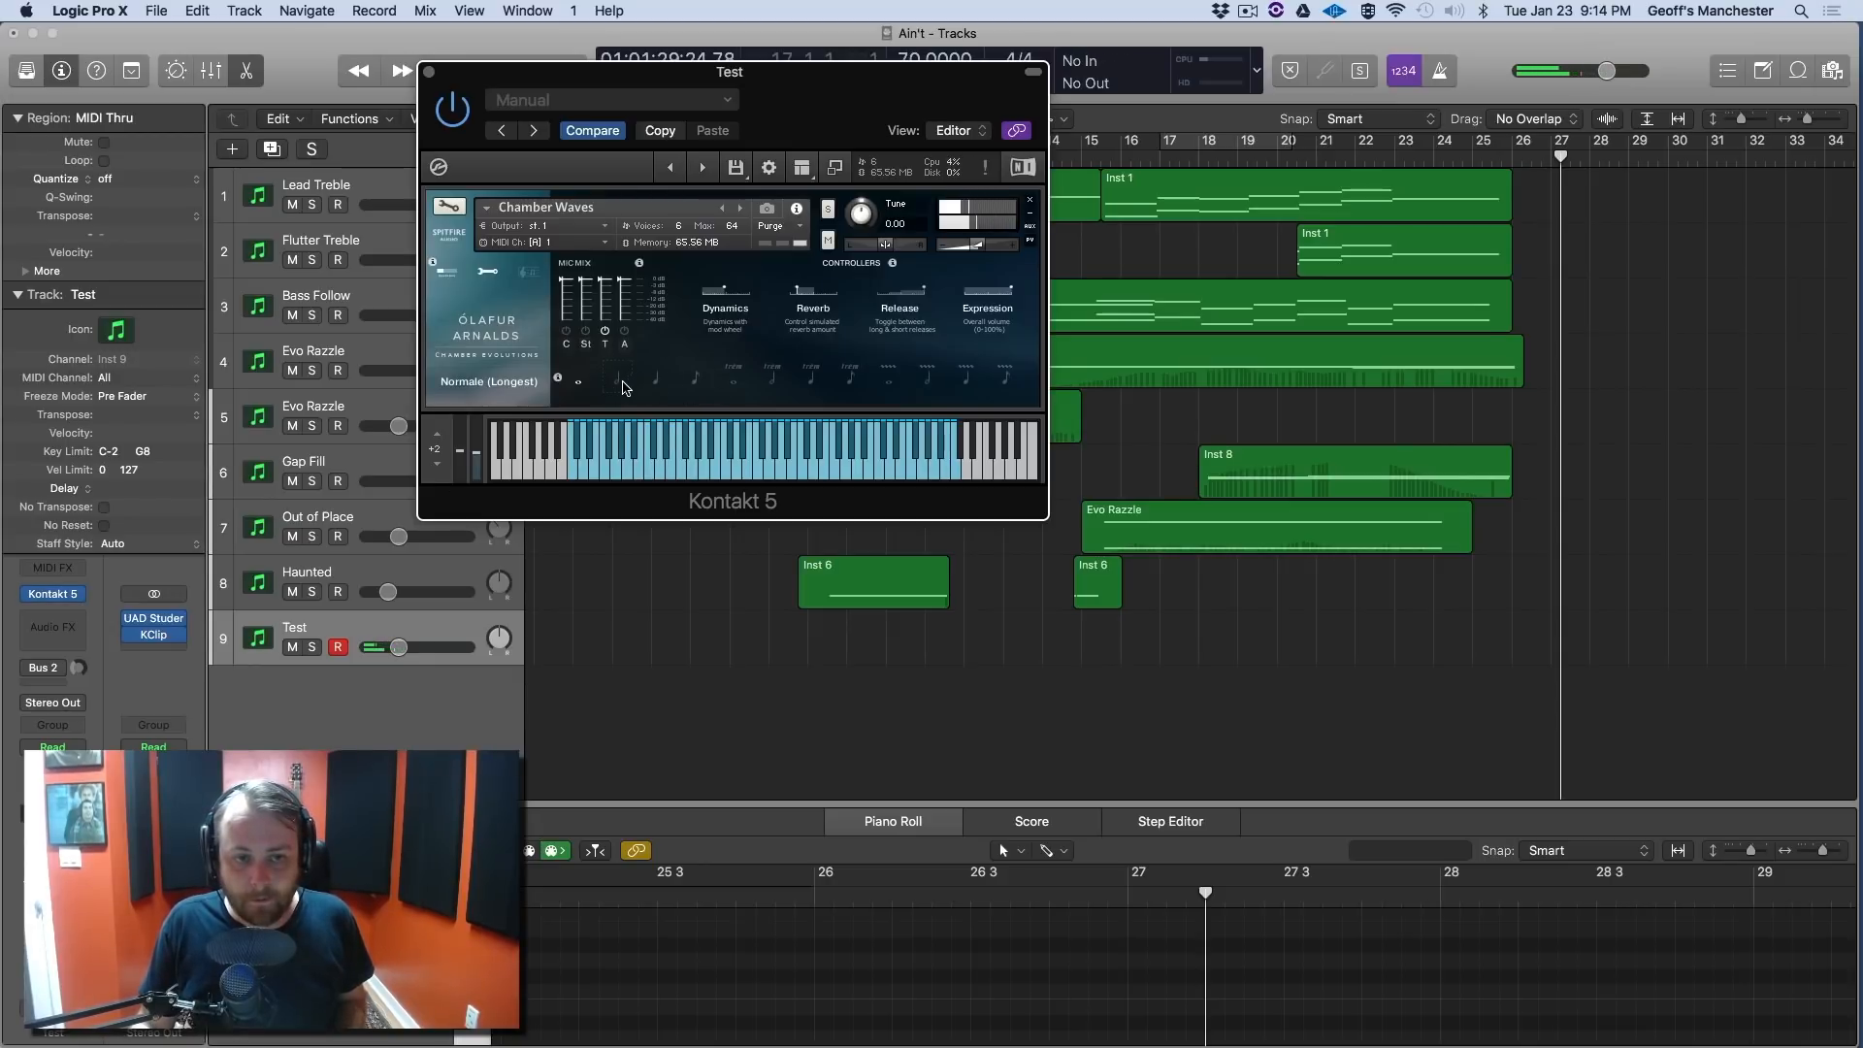
Audition the Chamber Waves articulations Normale Long, Short and Shortest, Trem Longest and Shortest, and Vib Longest and Shortest.
{"action": "left_click", "coordinate": [624, 382]}
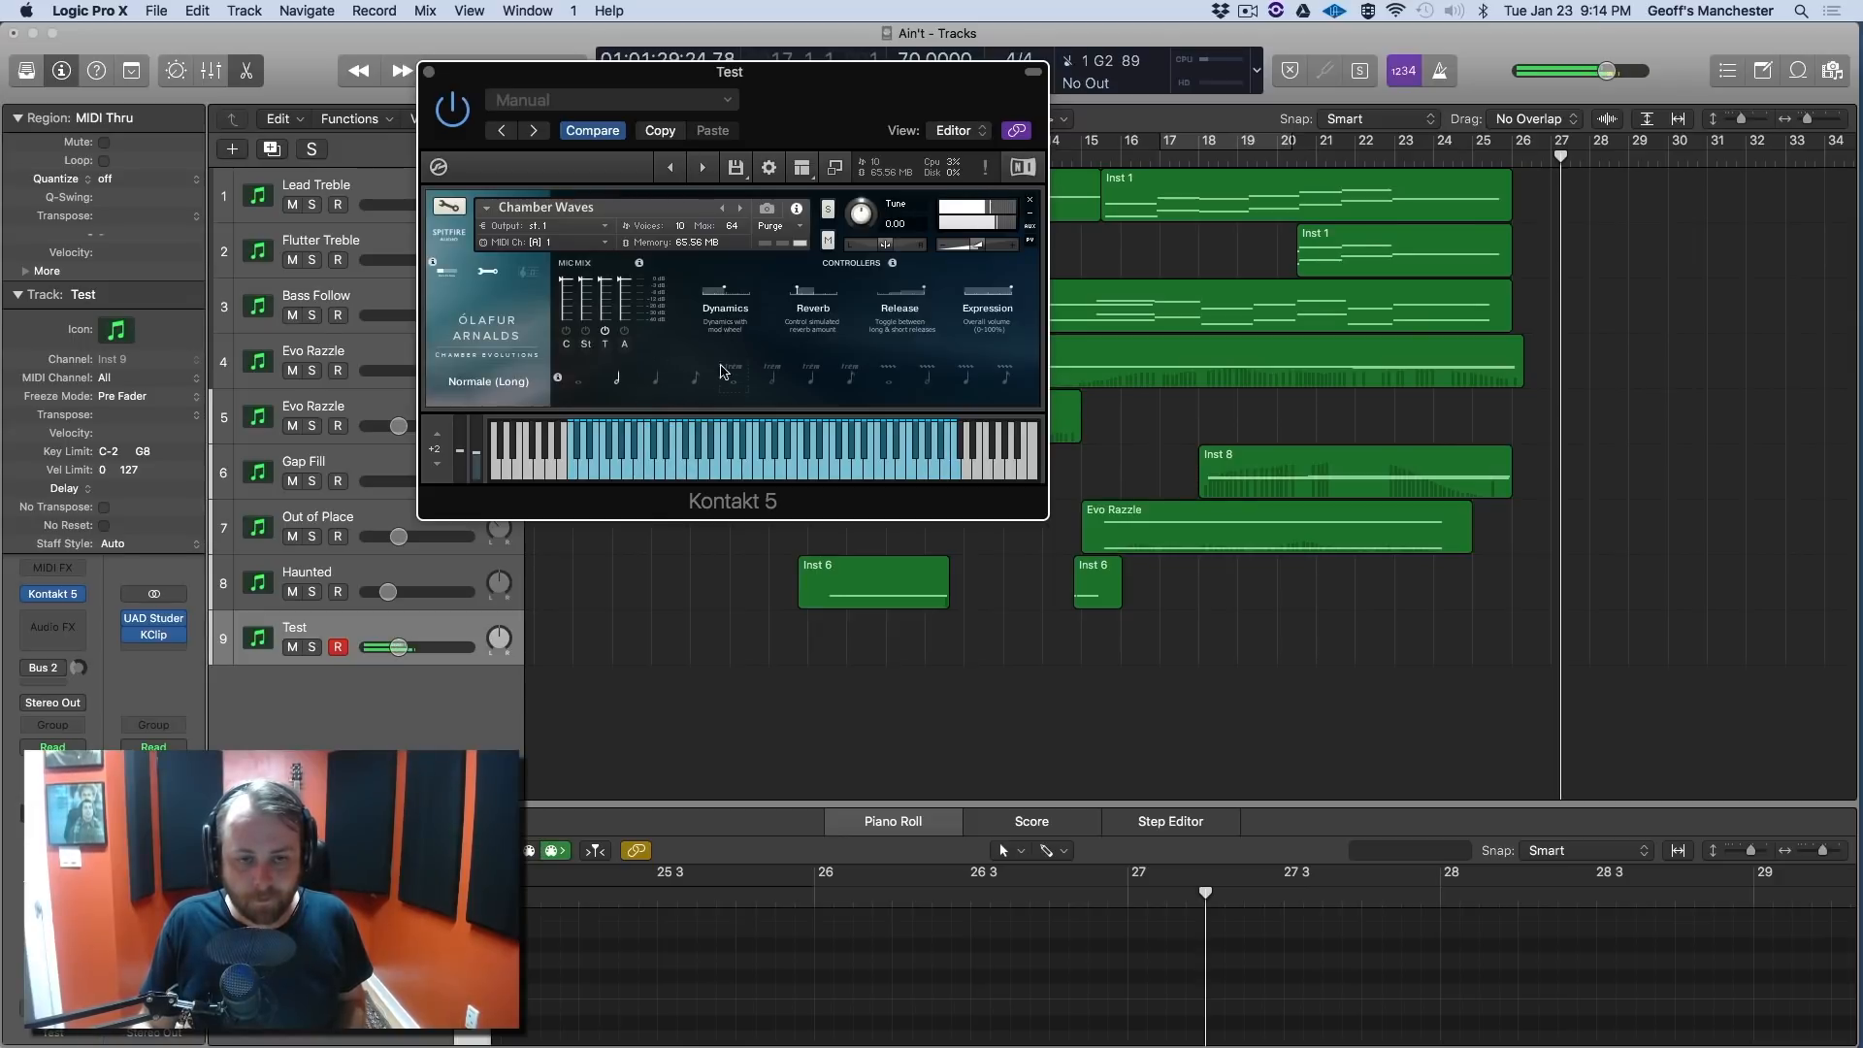
{"action": "left_click", "coordinate": [656, 380]}
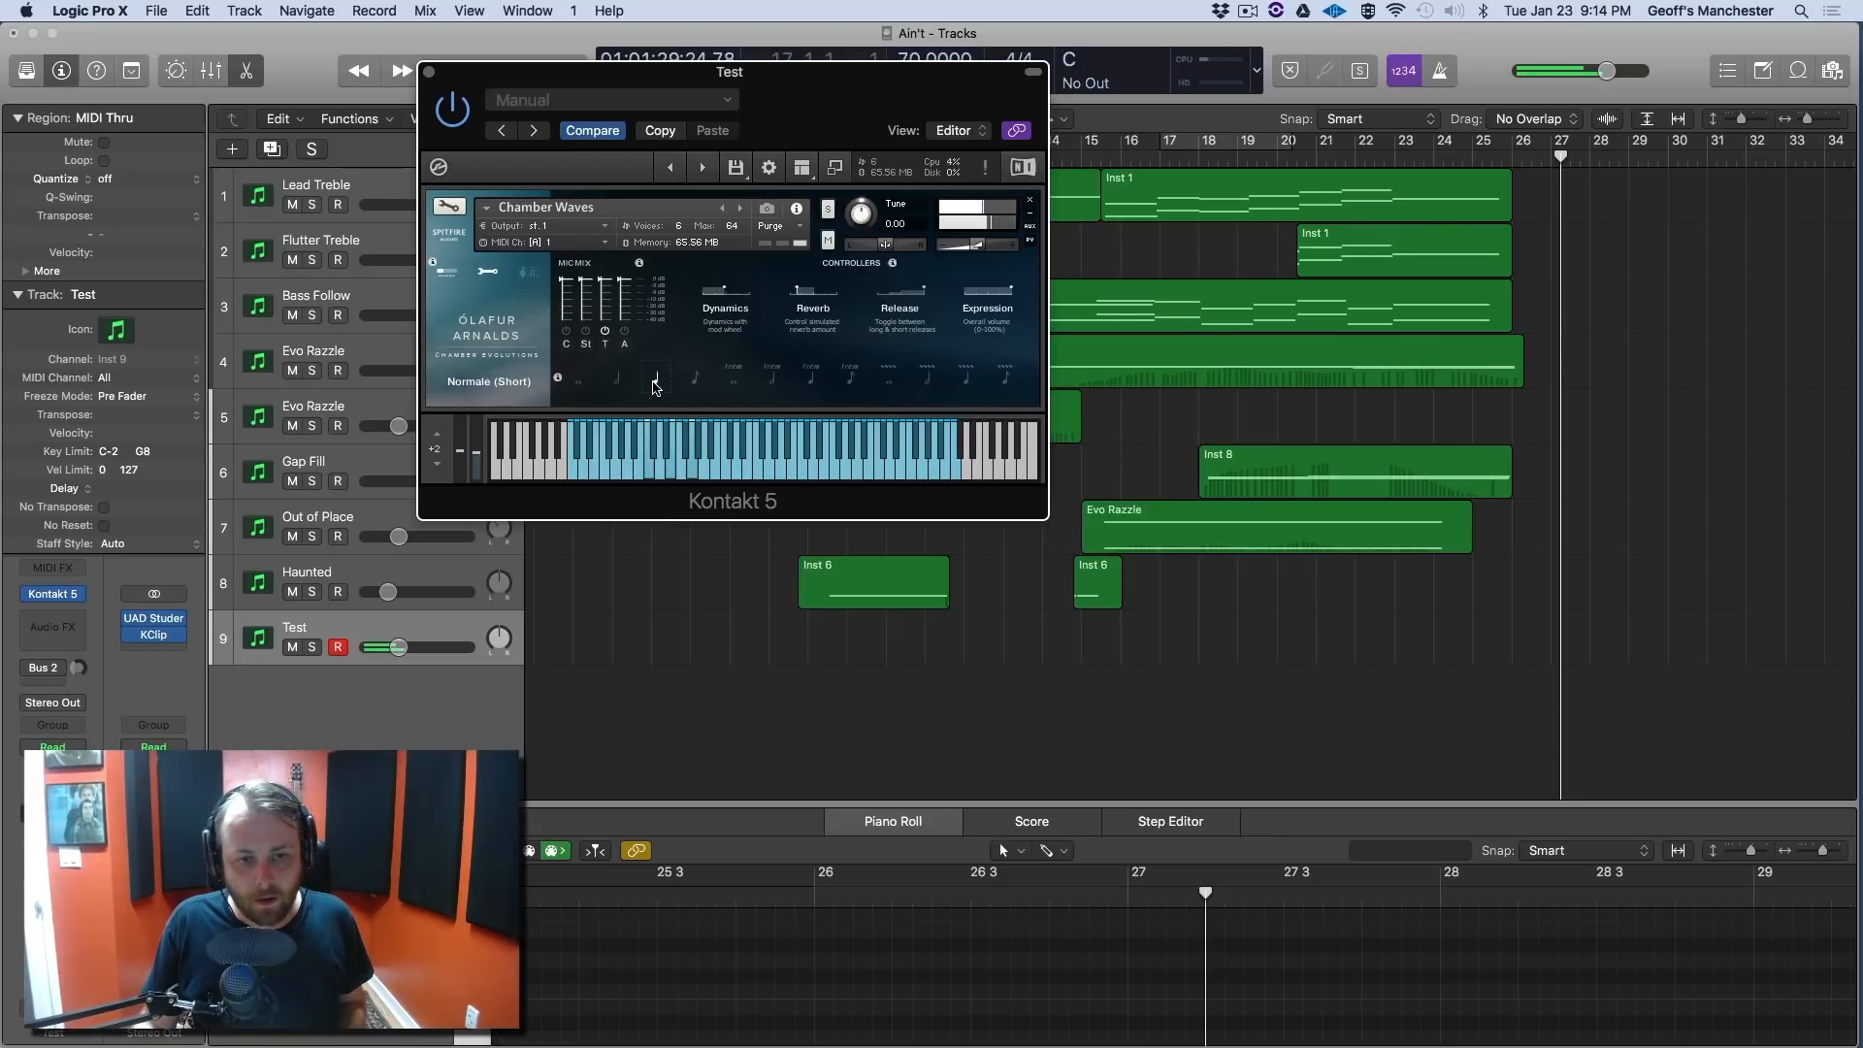
{"action": "left_click", "coordinate": [699, 380]}
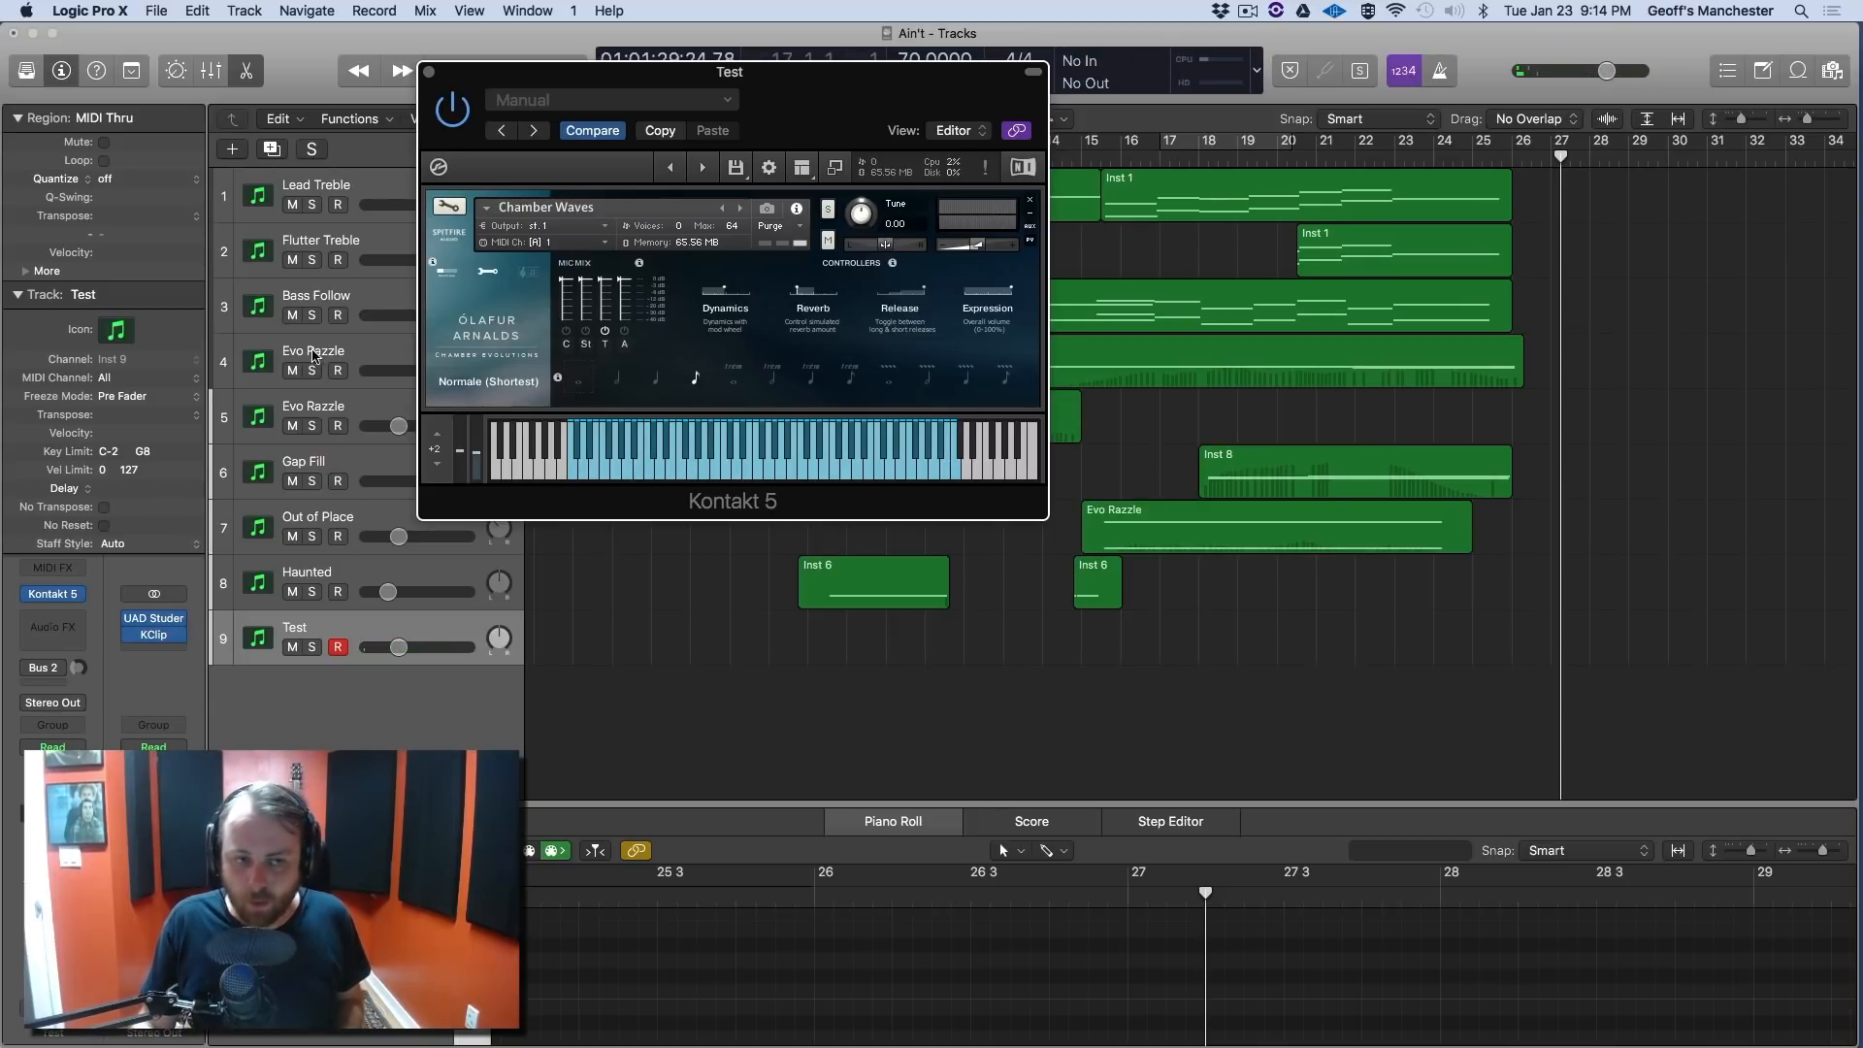
{"action": "left_click", "coordinate": [733, 373]}
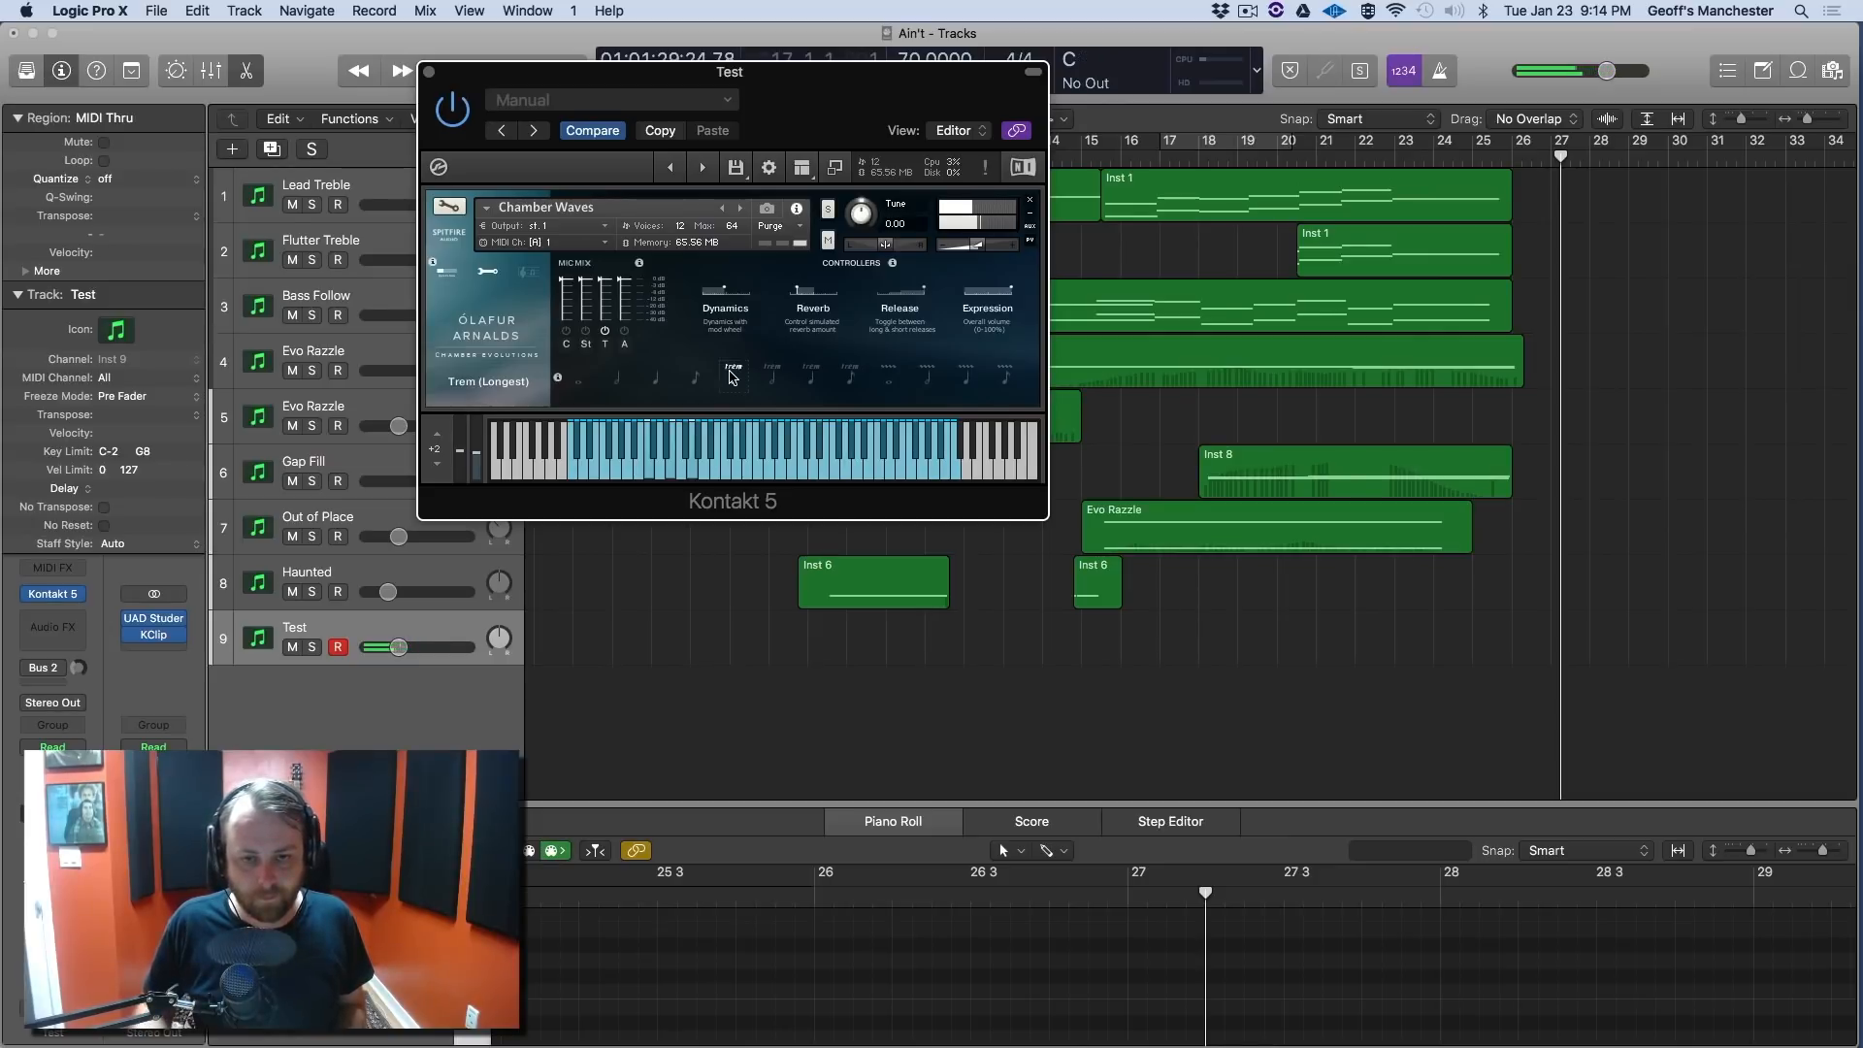
{"action": "left_click", "coordinate": [858, 382]}
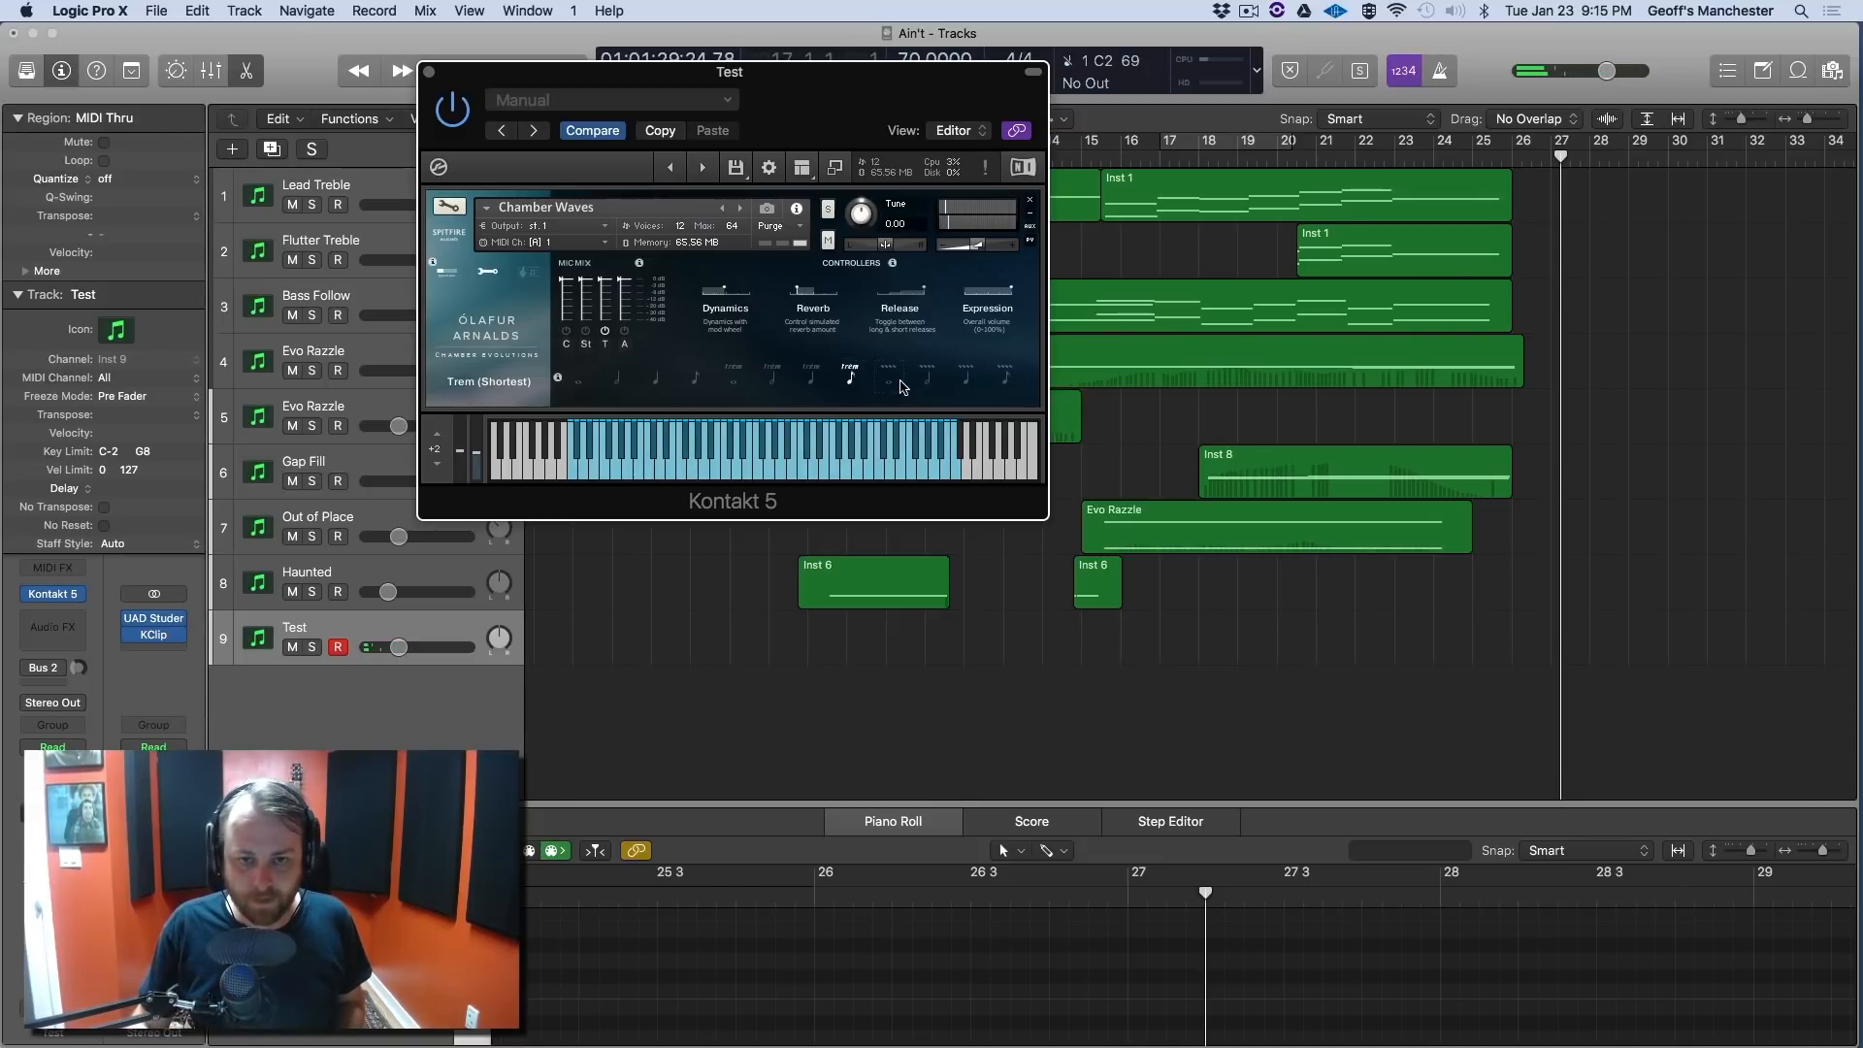
{"action": "left_click", "coordinate": [900, 385]}
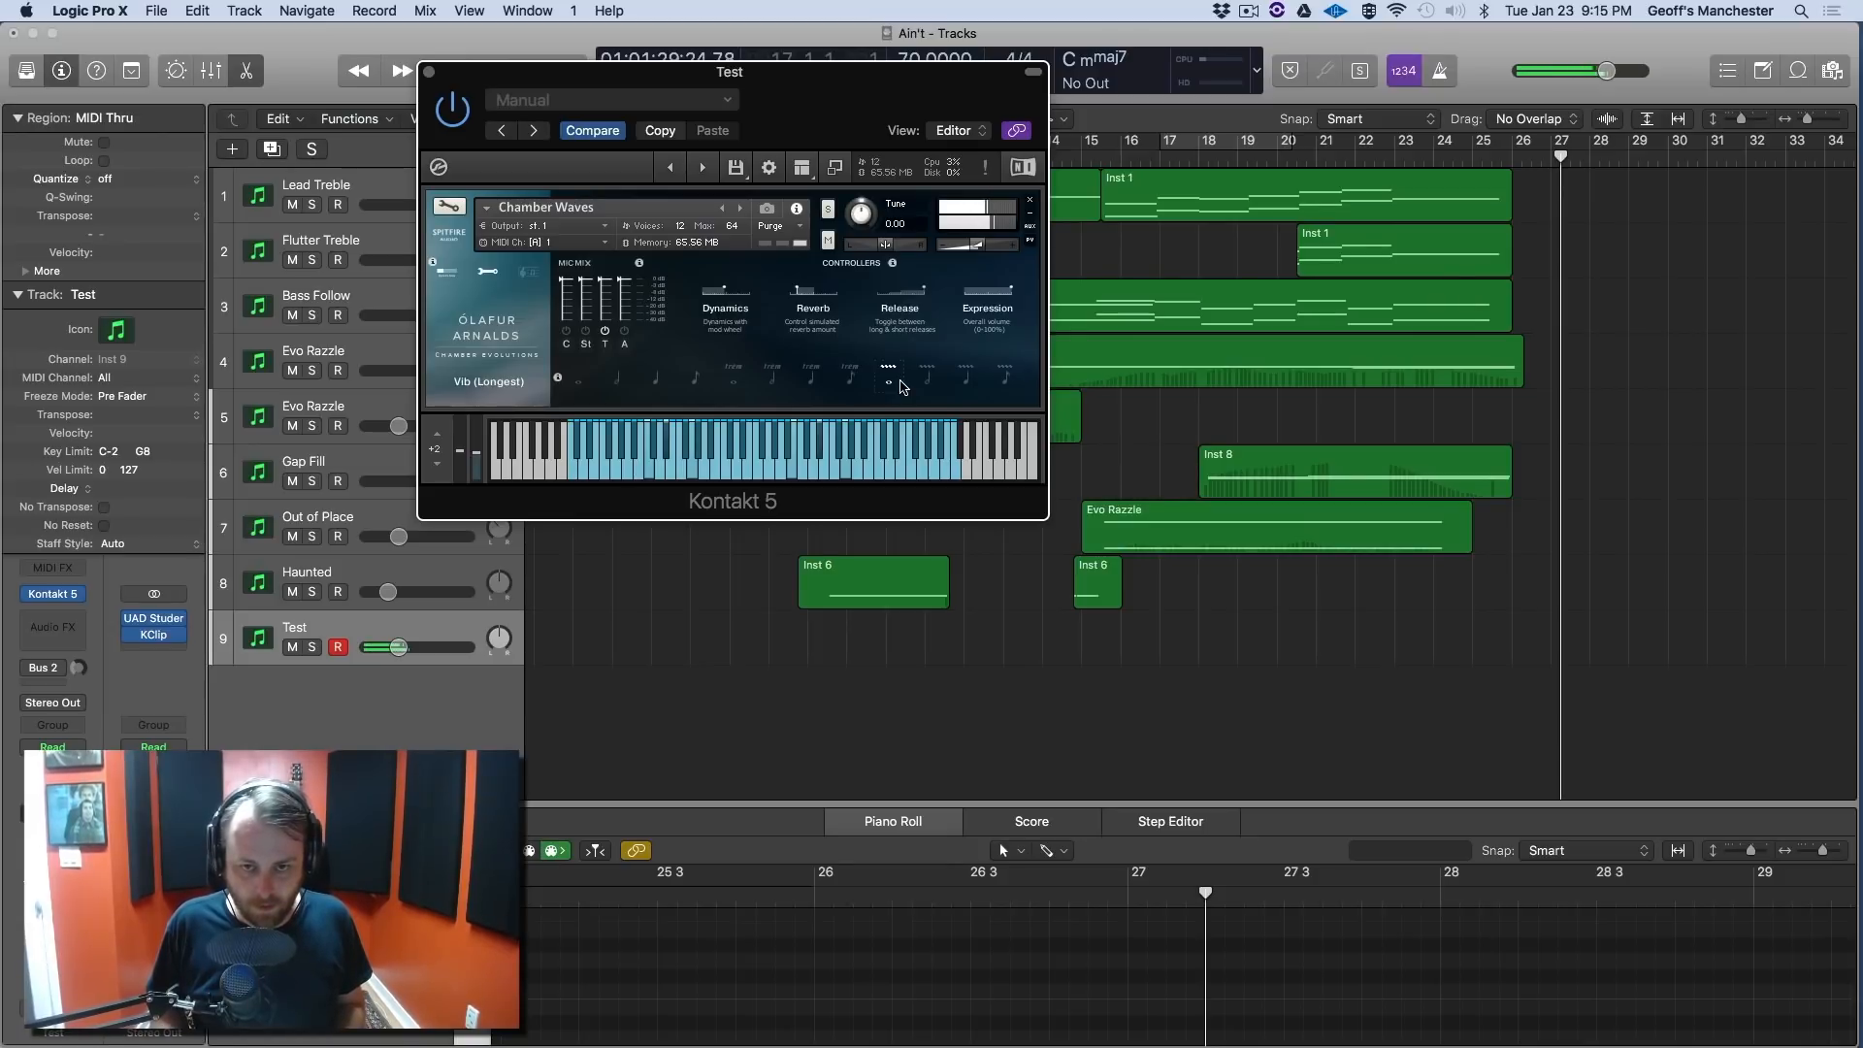
{"action": "left_click", "coordinate": [1007, 379]}
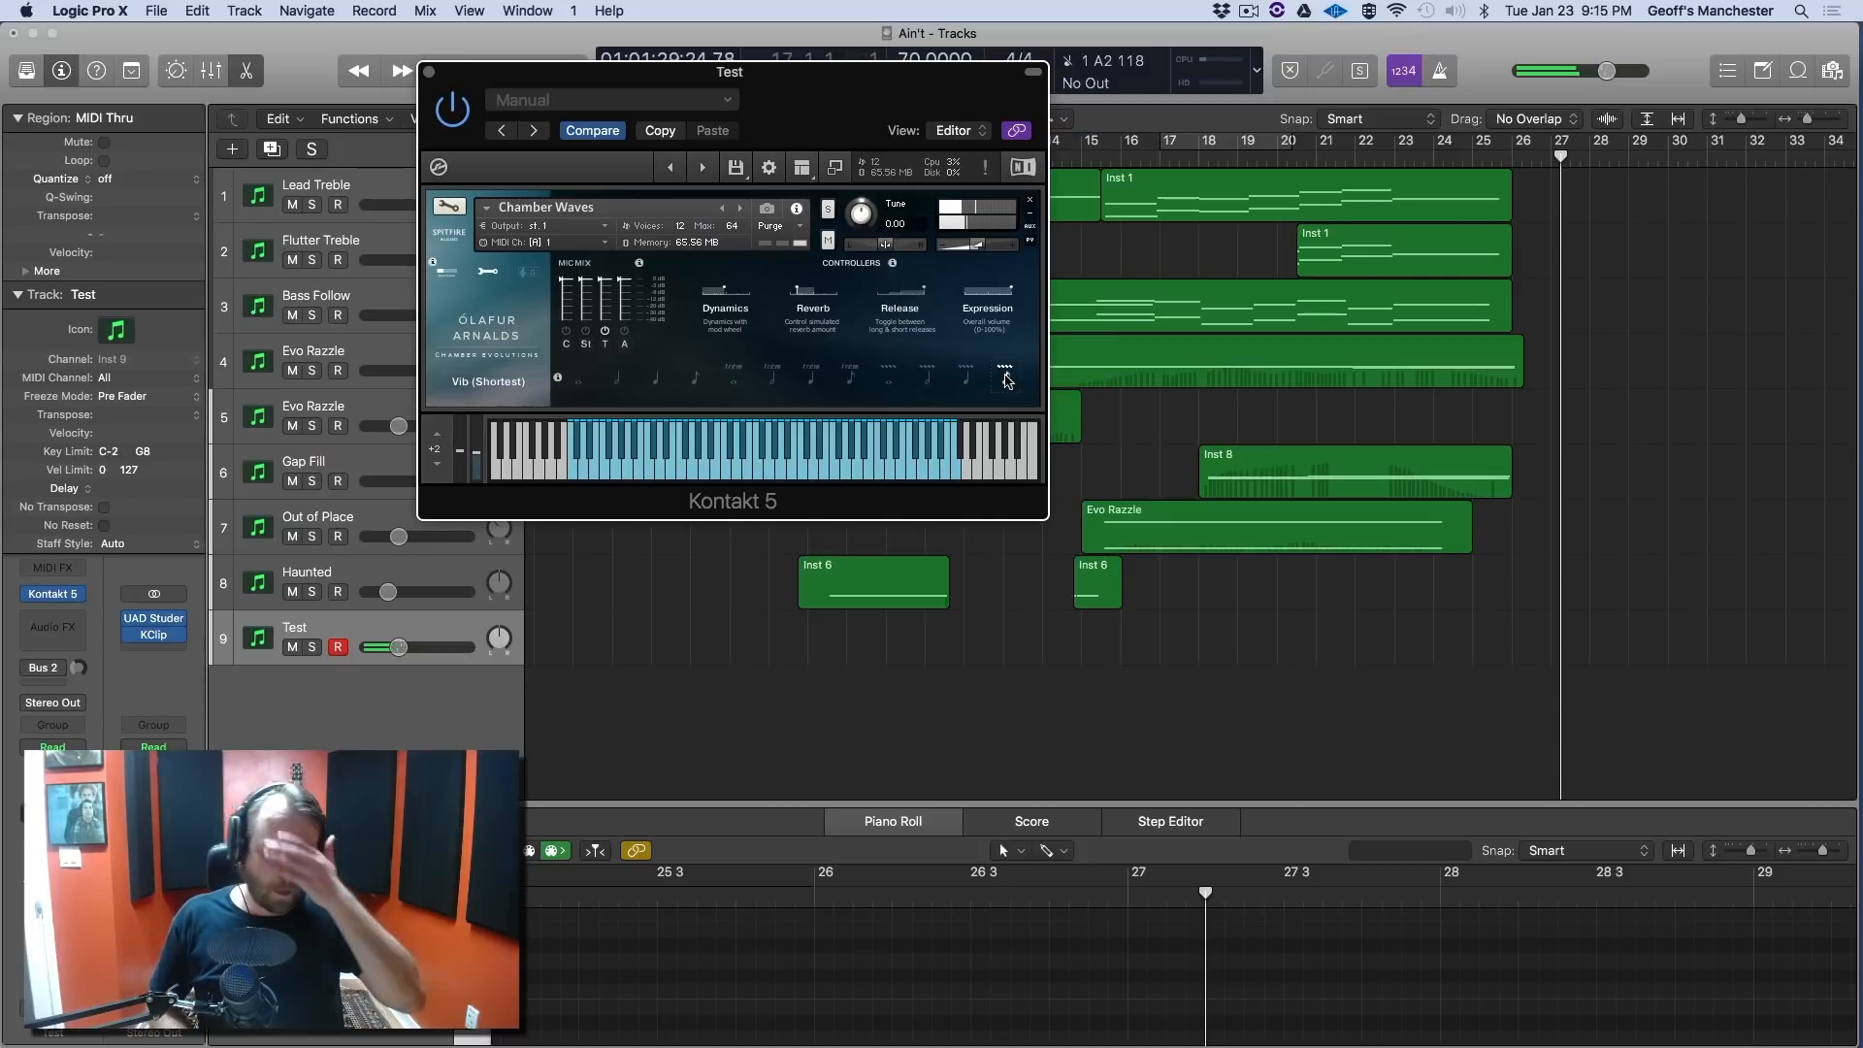
Expand Kontakt to its full library view and replace Chamber Waves with Basses Waves.nki from the Olafur Arnalds Chamber Evolutions library.
{"action": "left_click", "coordinate": [804, 171]}
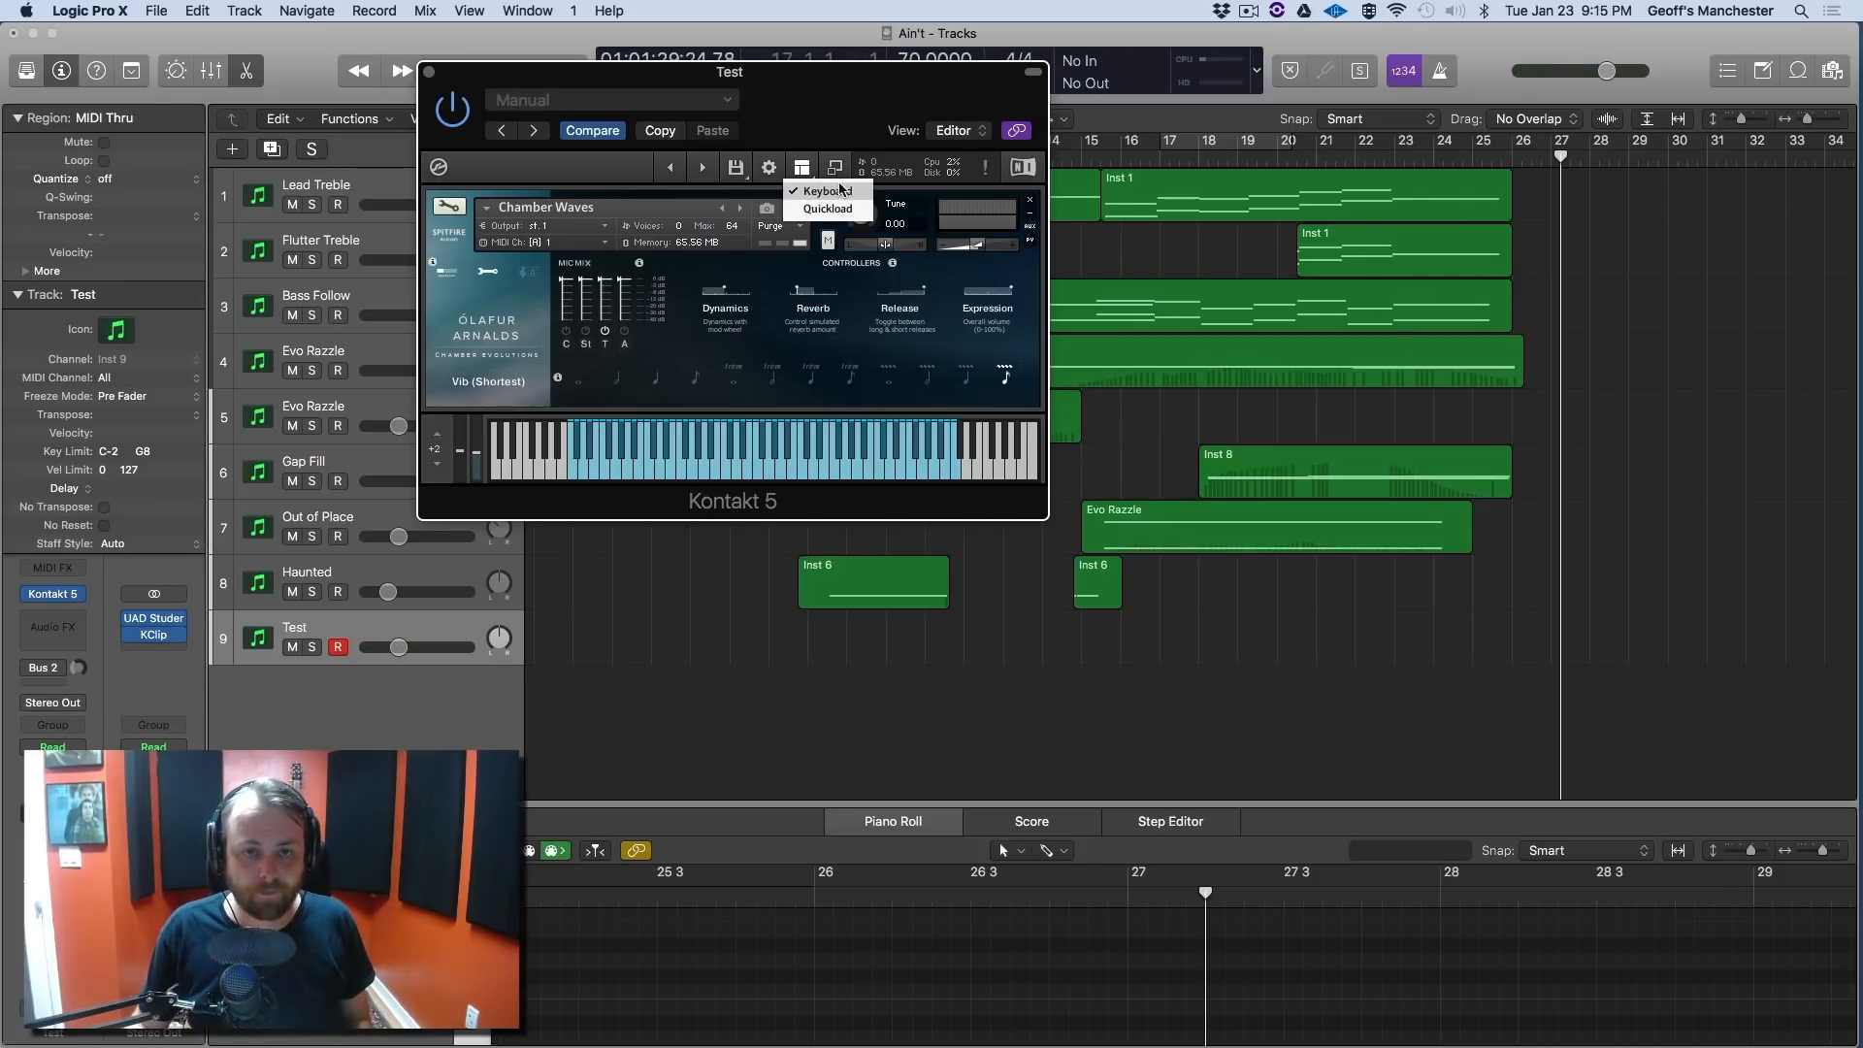
{"action": "left_click", "coordinate": [835, 169]}
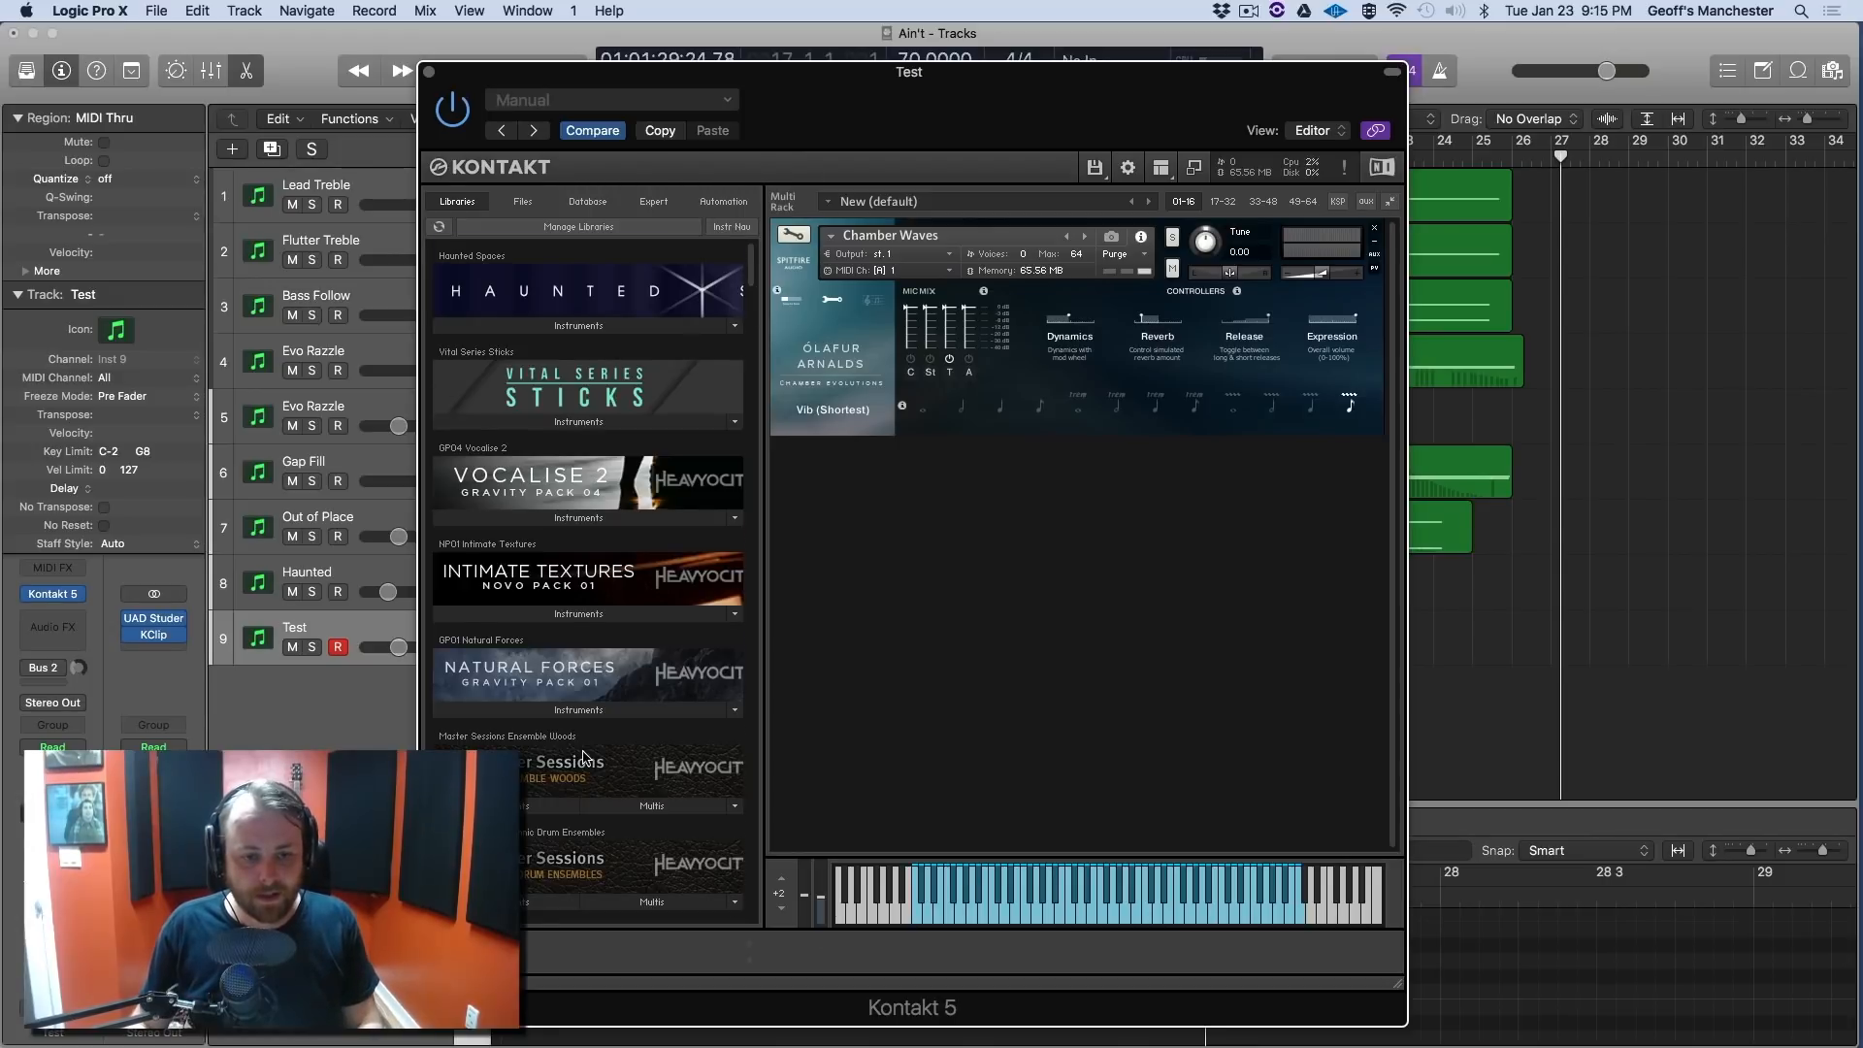
{"action": "scroll", "coordinate": [579, 463], "scroll_direction": "down", "scroll_amount": 10}
{"action": "scroll", "coordinate": [579, 463], "scroll_direction": "up", "scroll_amount": 5}
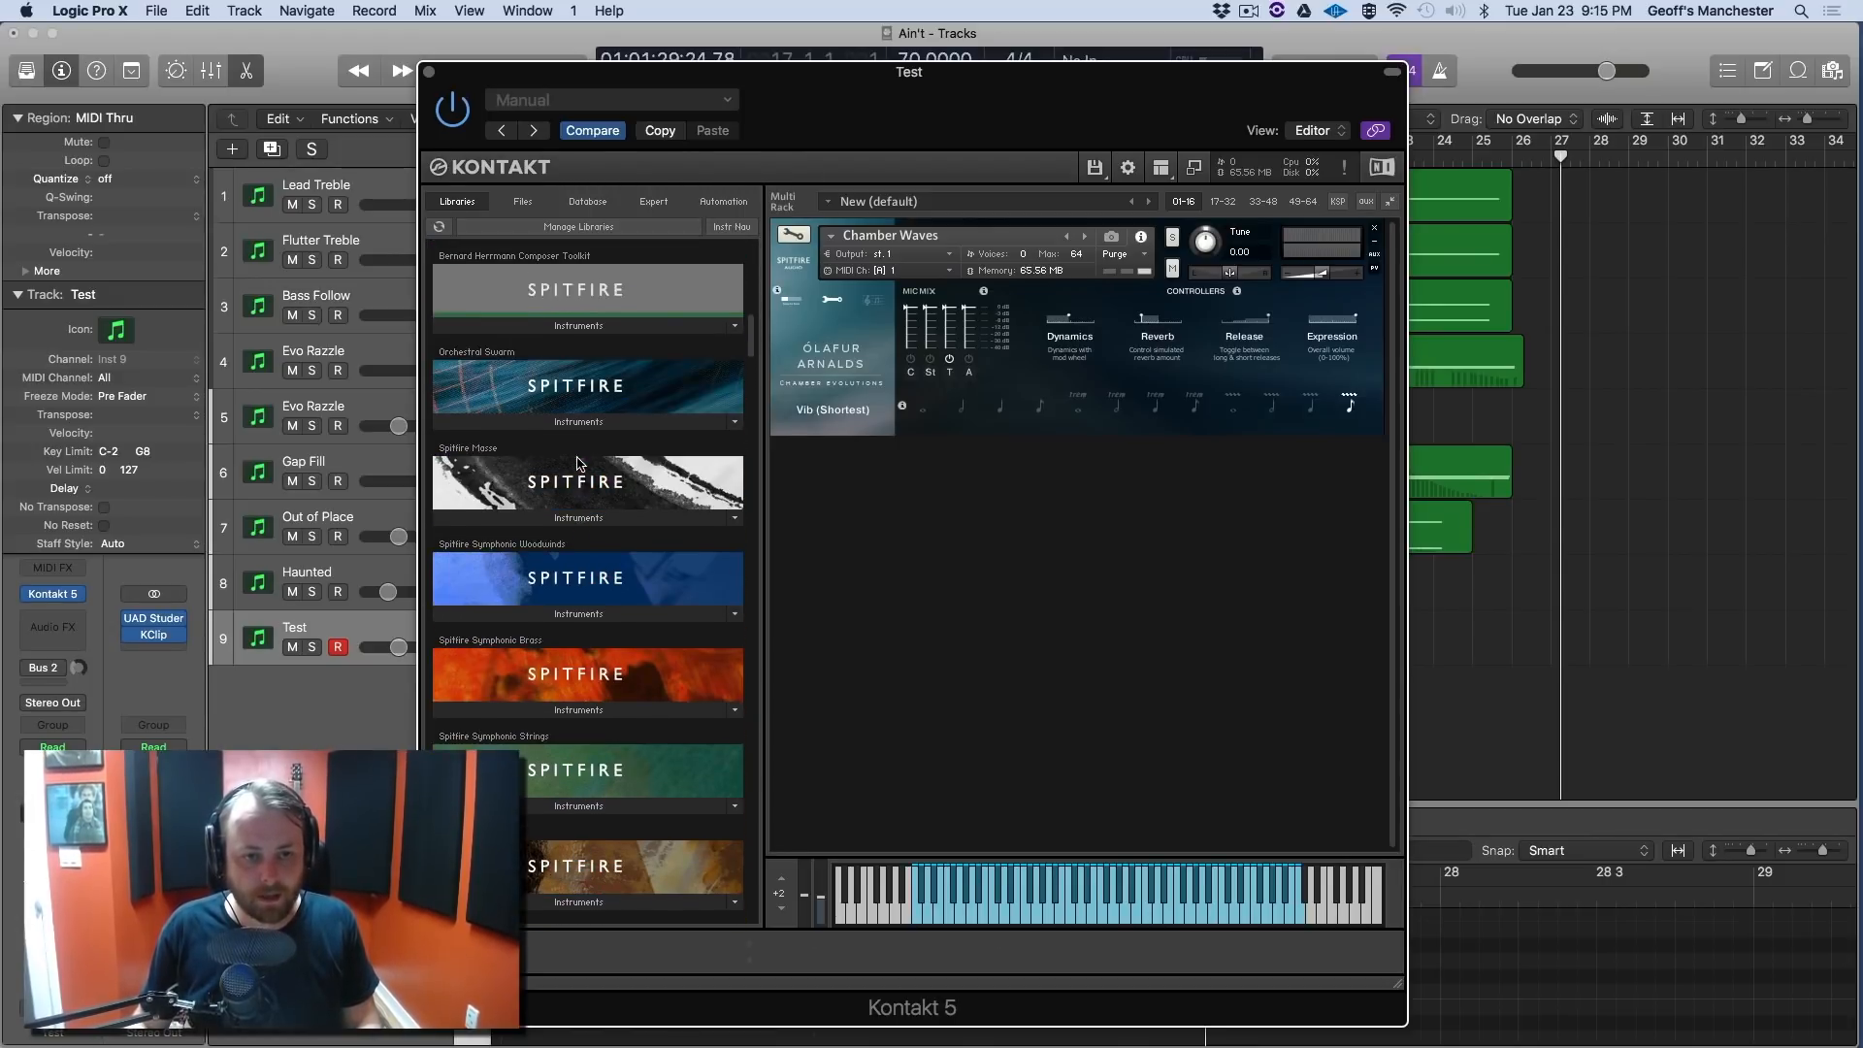
{"action": "scroll", "coordinate": [590, 311], "scroll_direction": "up", "scroll_amount": 1}
{"action": "left_click", "coordinate": [549, 356]}
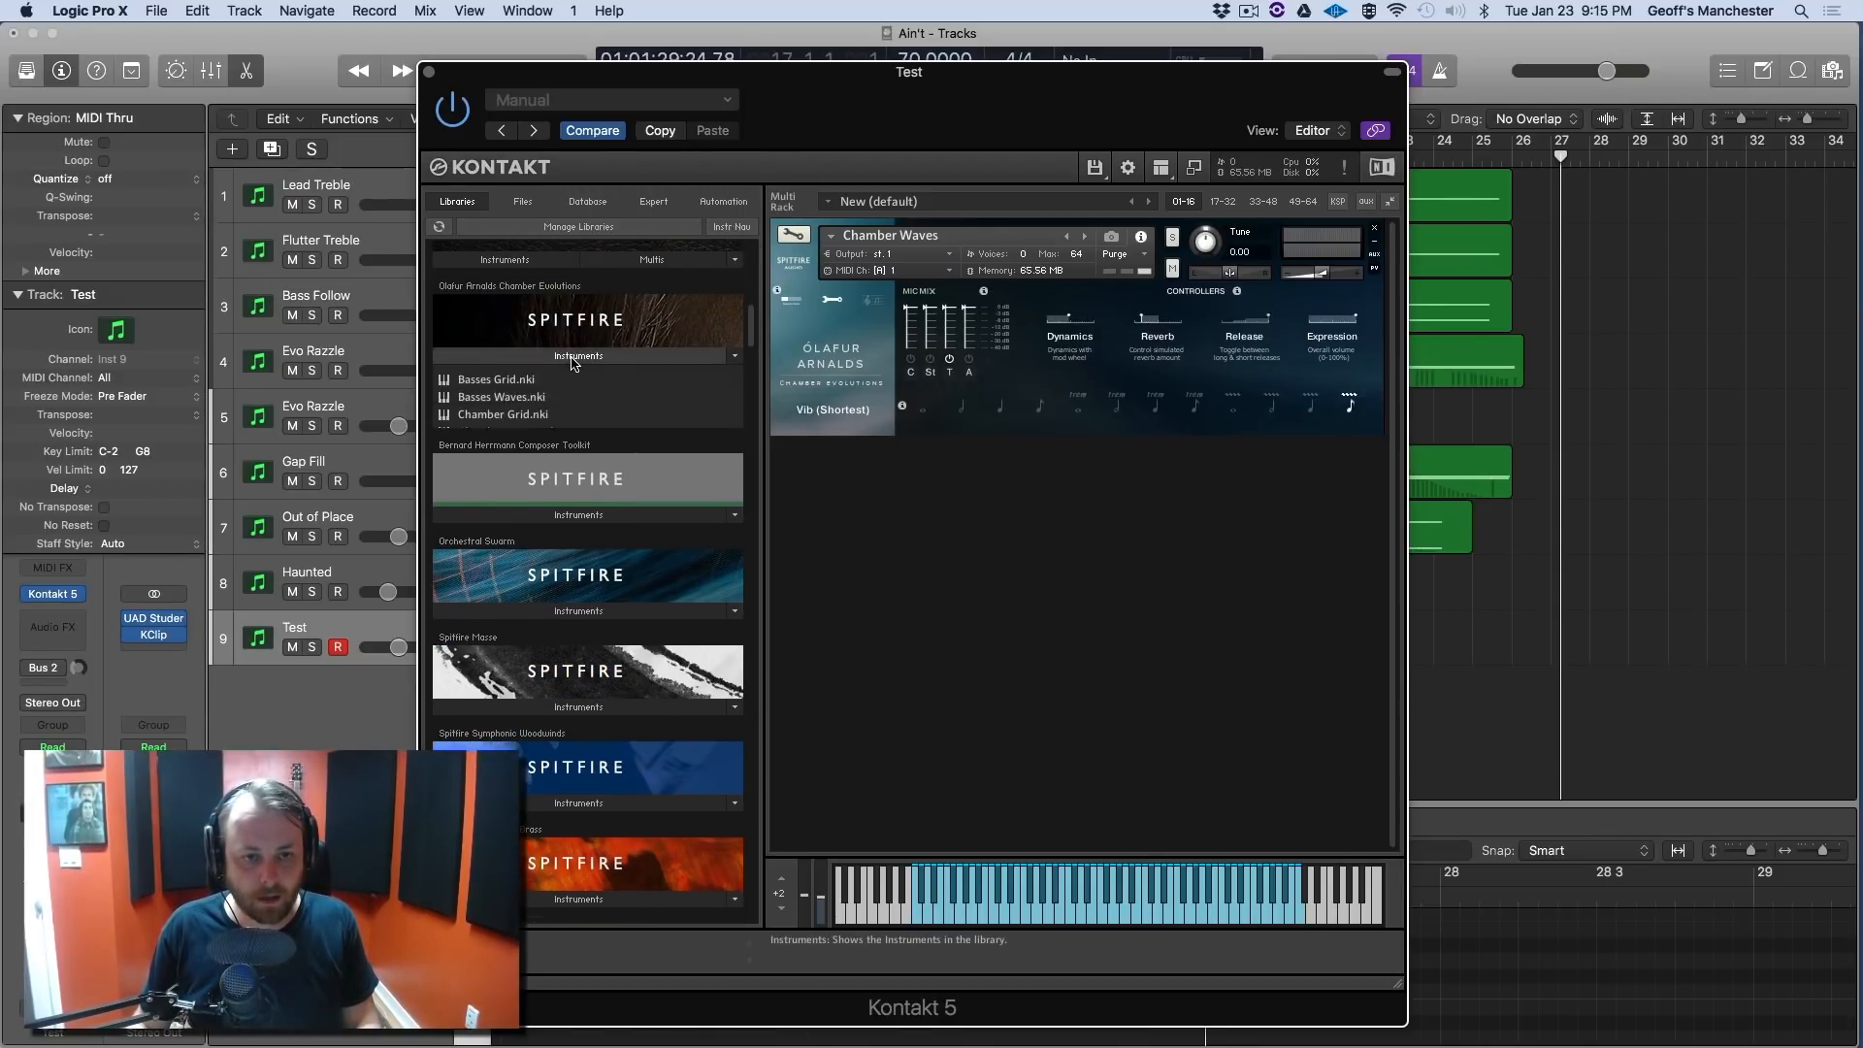
{"action": "double_click", "coordinate": [501, 398]}
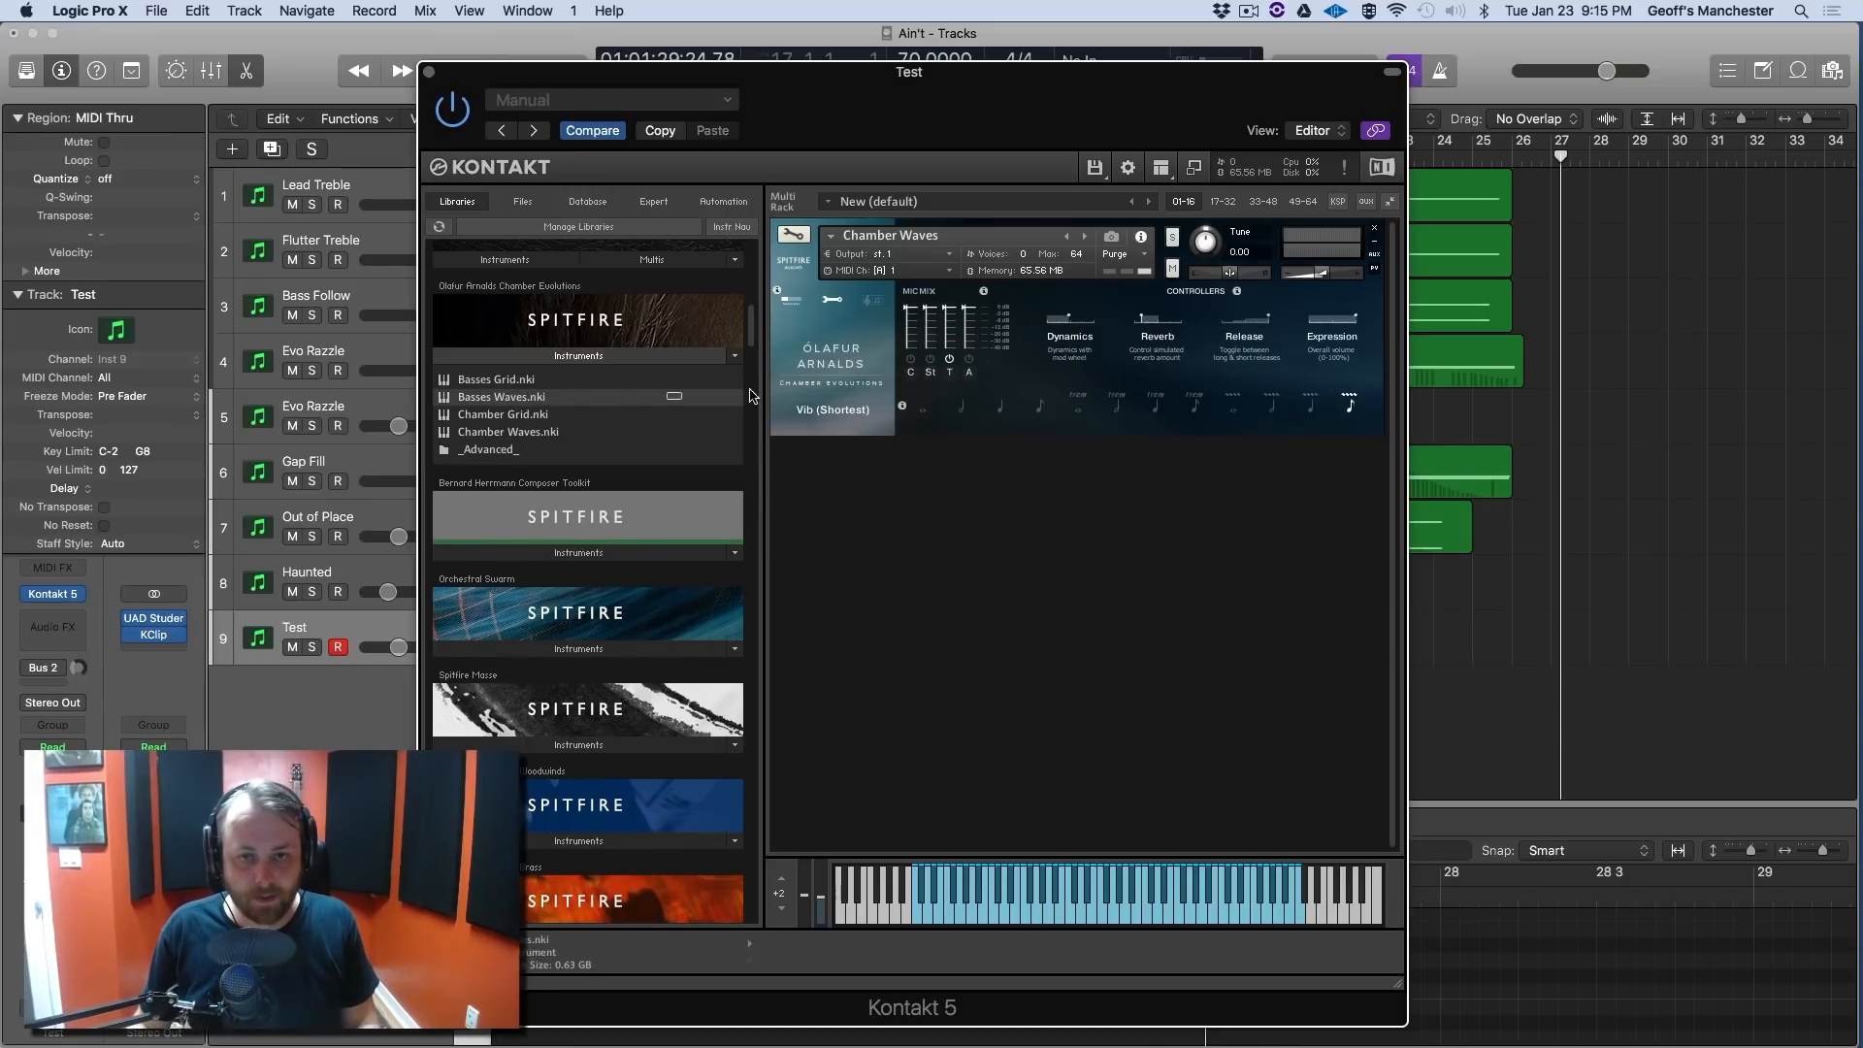
{"action": "left_click", "coordinate": [1073, 362]}
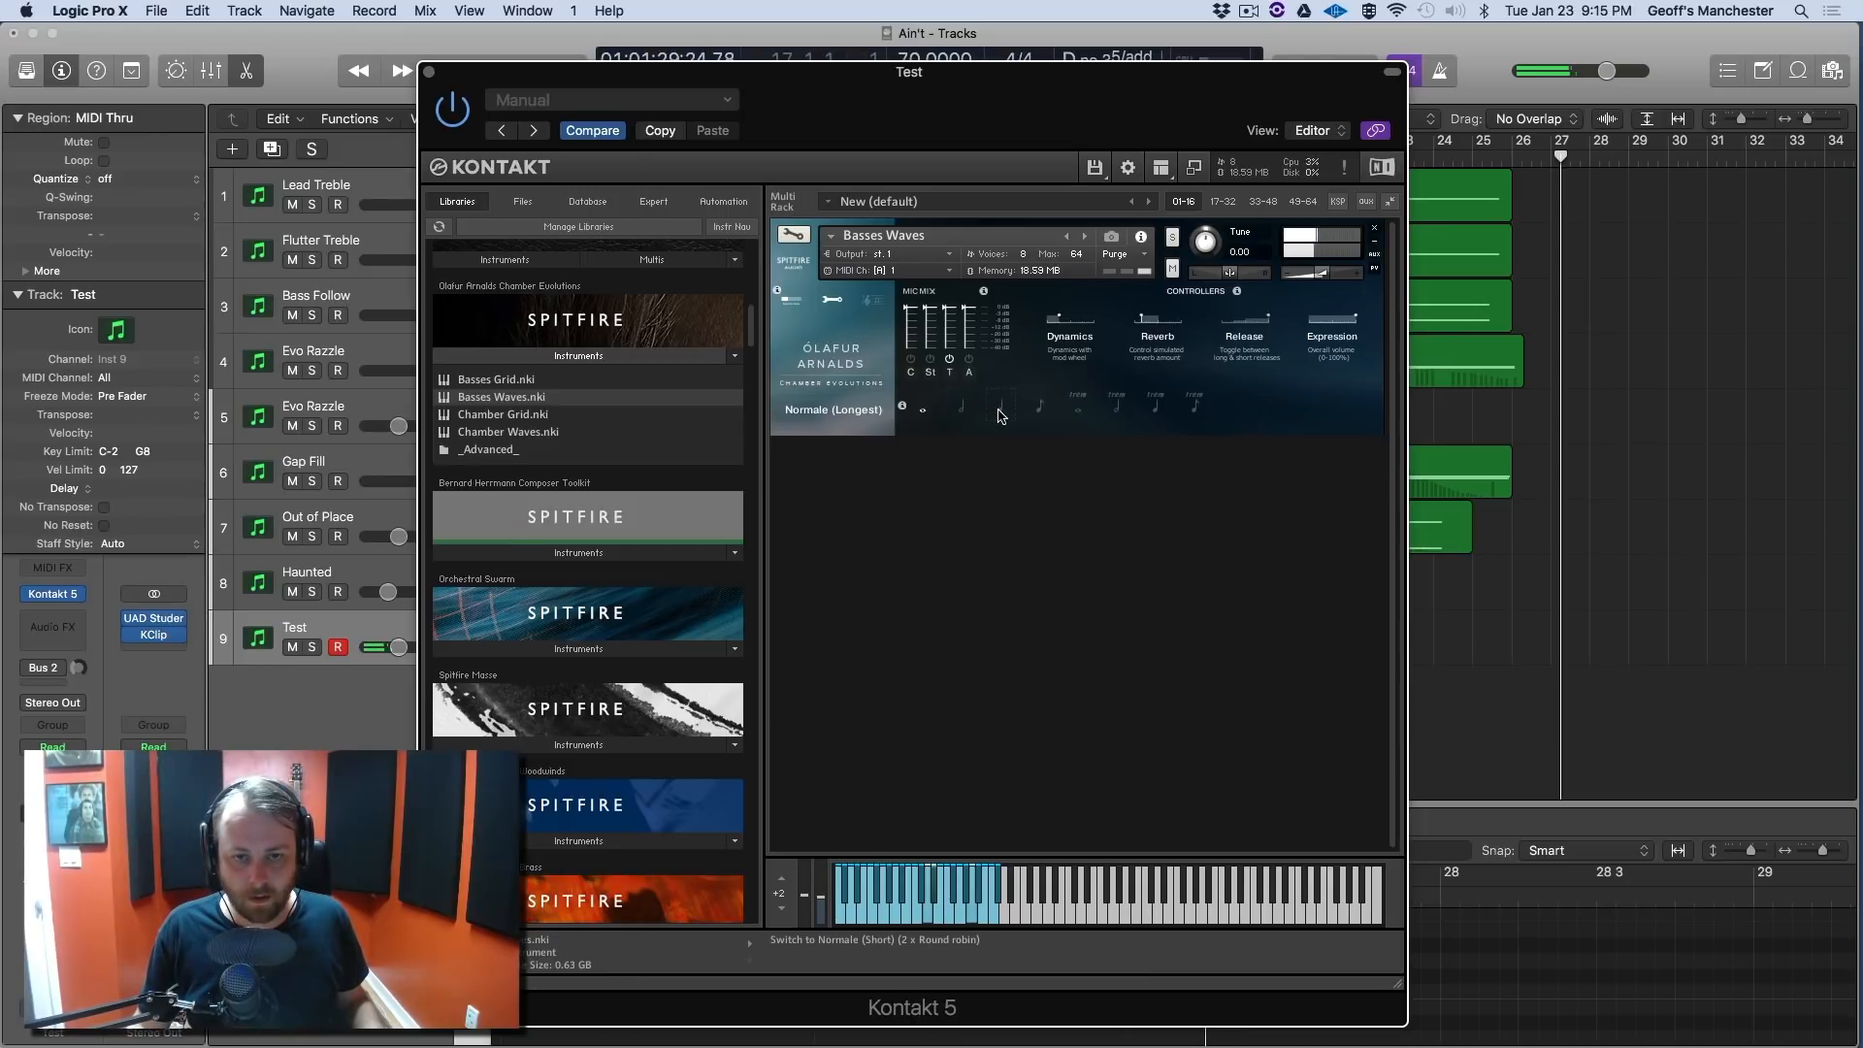
Audition the Basses Waves tremolo articulations Trem (Longest), Trem (Long) and Trem (Shortest), leaving Trem (Shortest) selected.
{"action": "left_click", "coordinate": [1077, 406]}
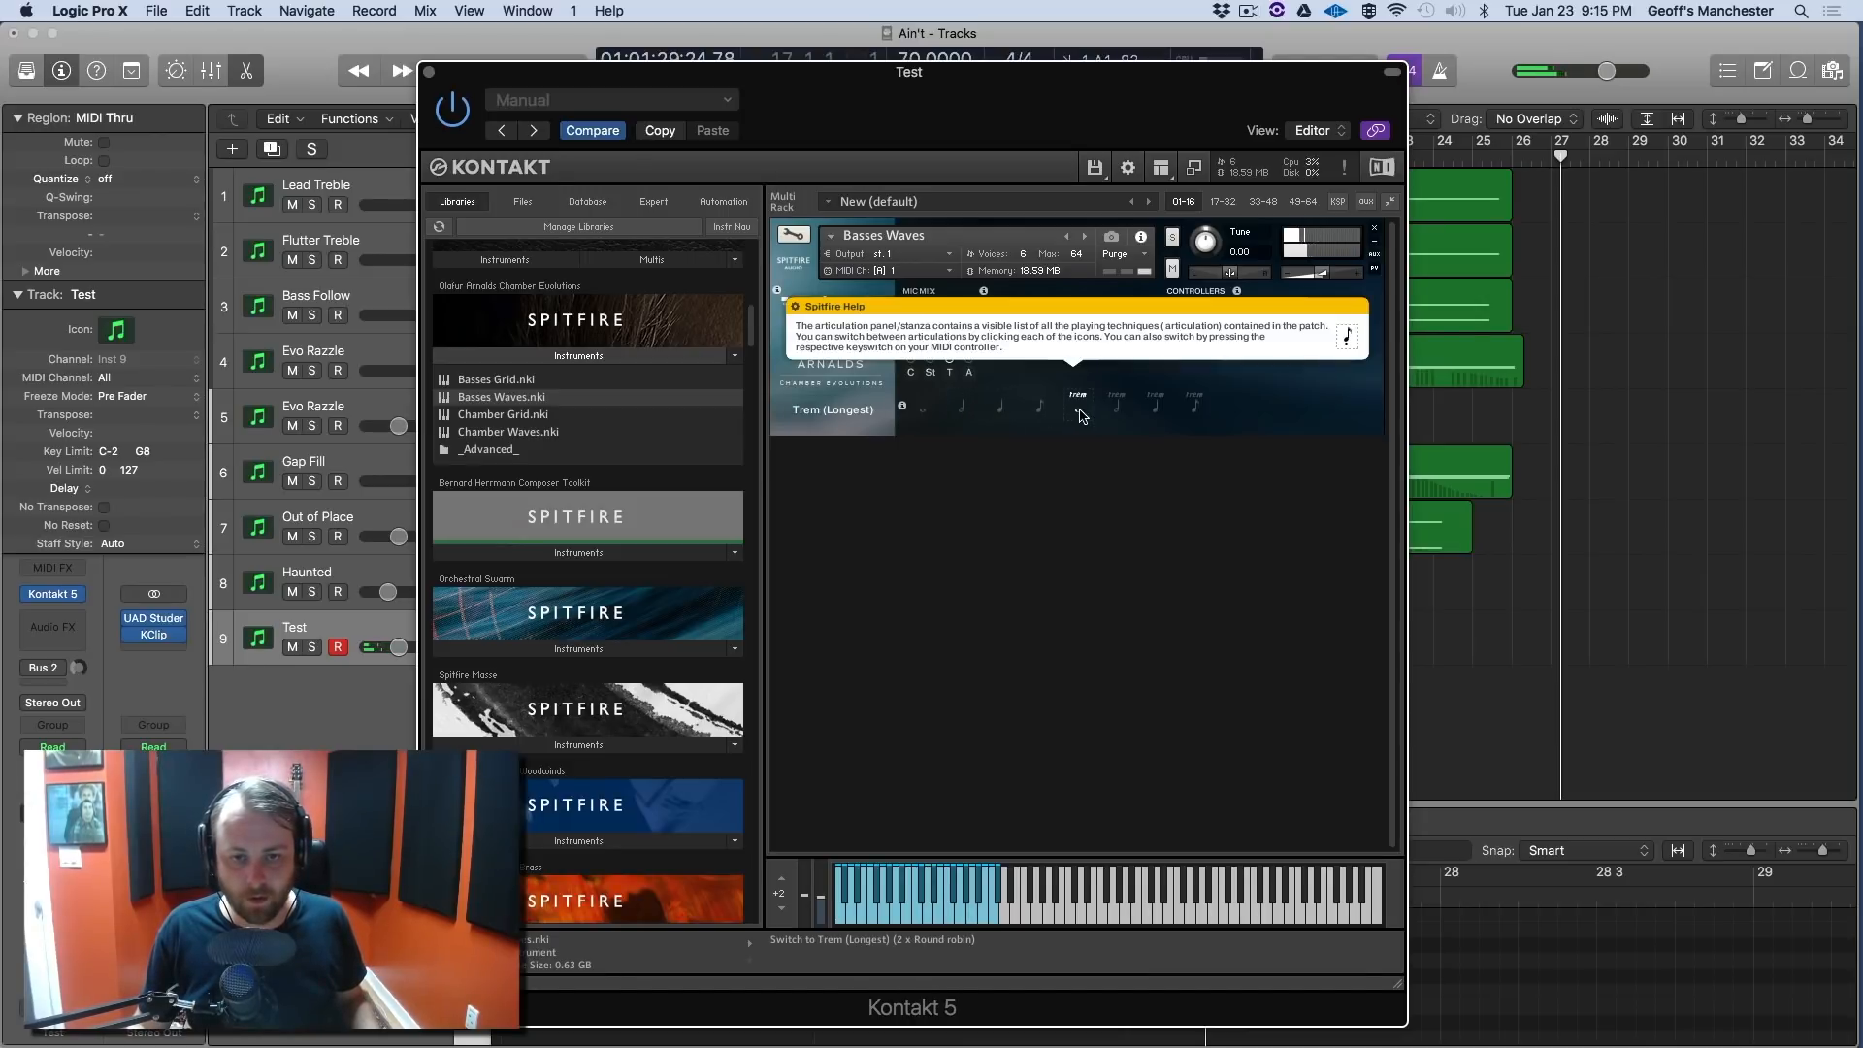
{"action": "left_click", "coordinate": [1048, 308]}
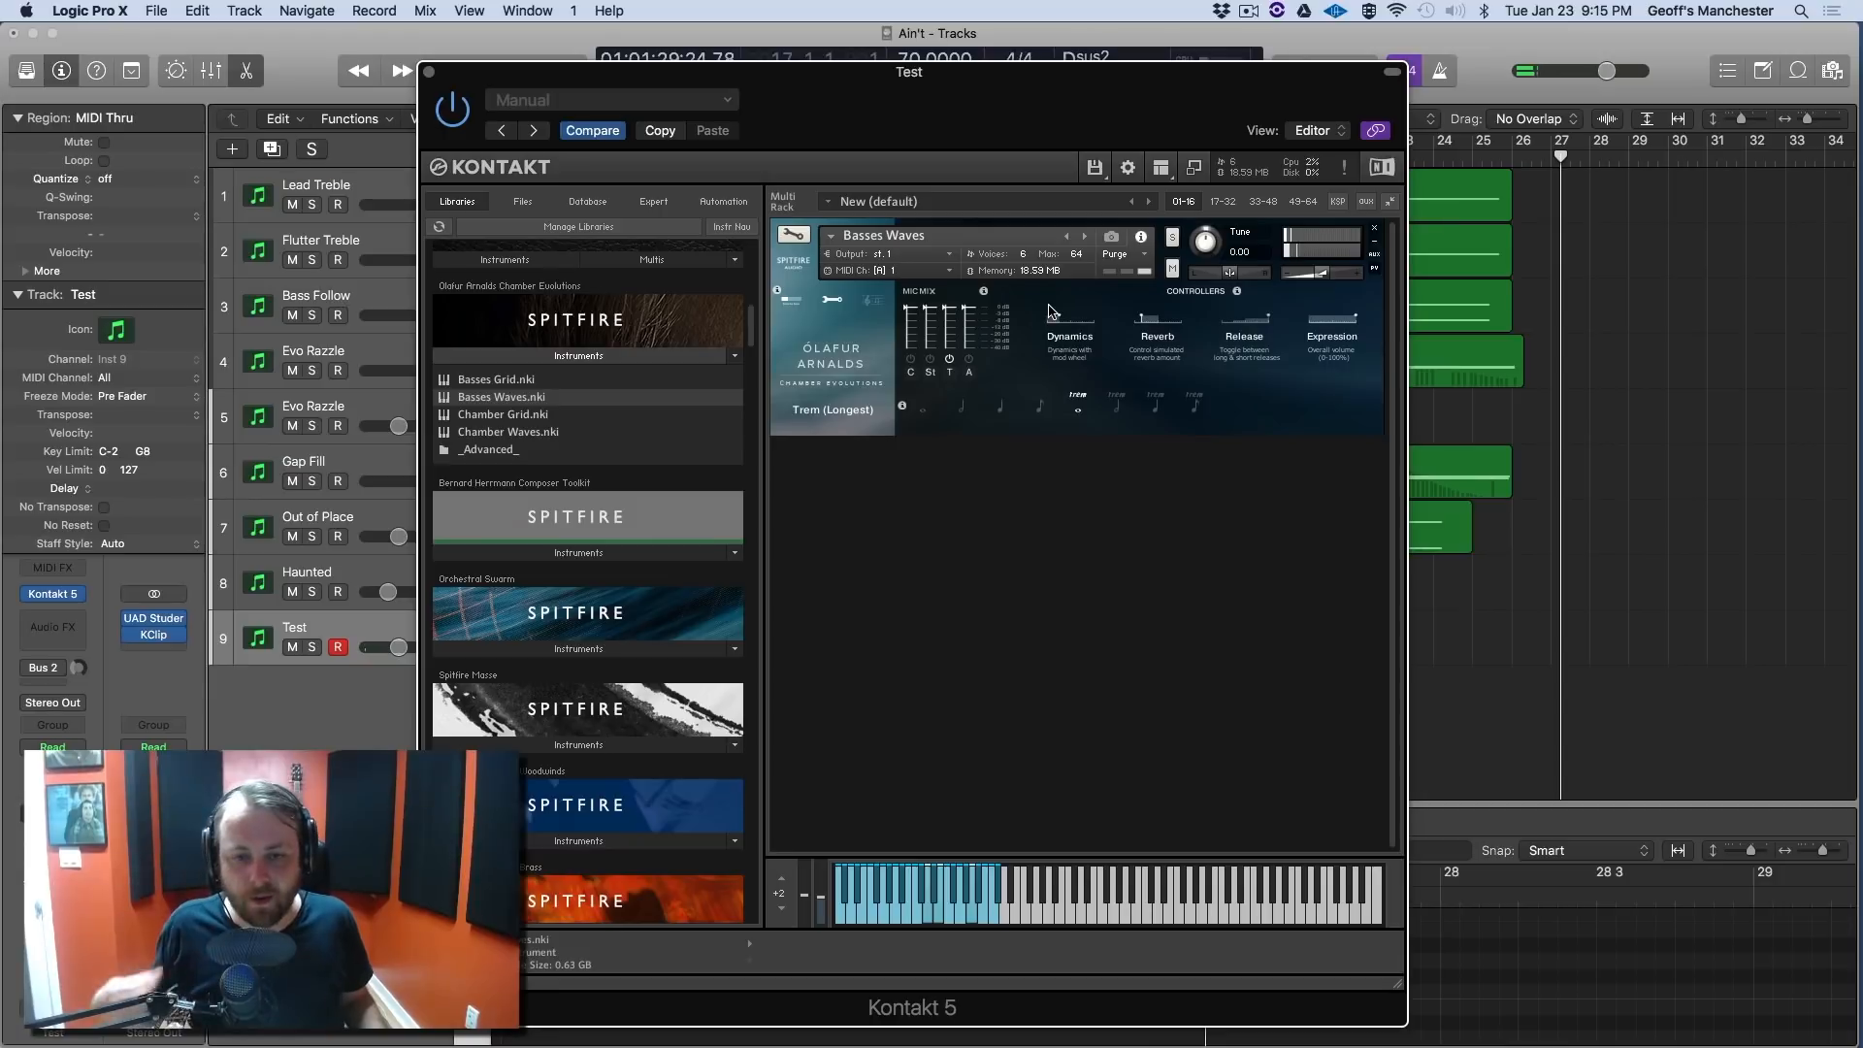
{"action": "left_click", "coordinate": [1118, 409]}
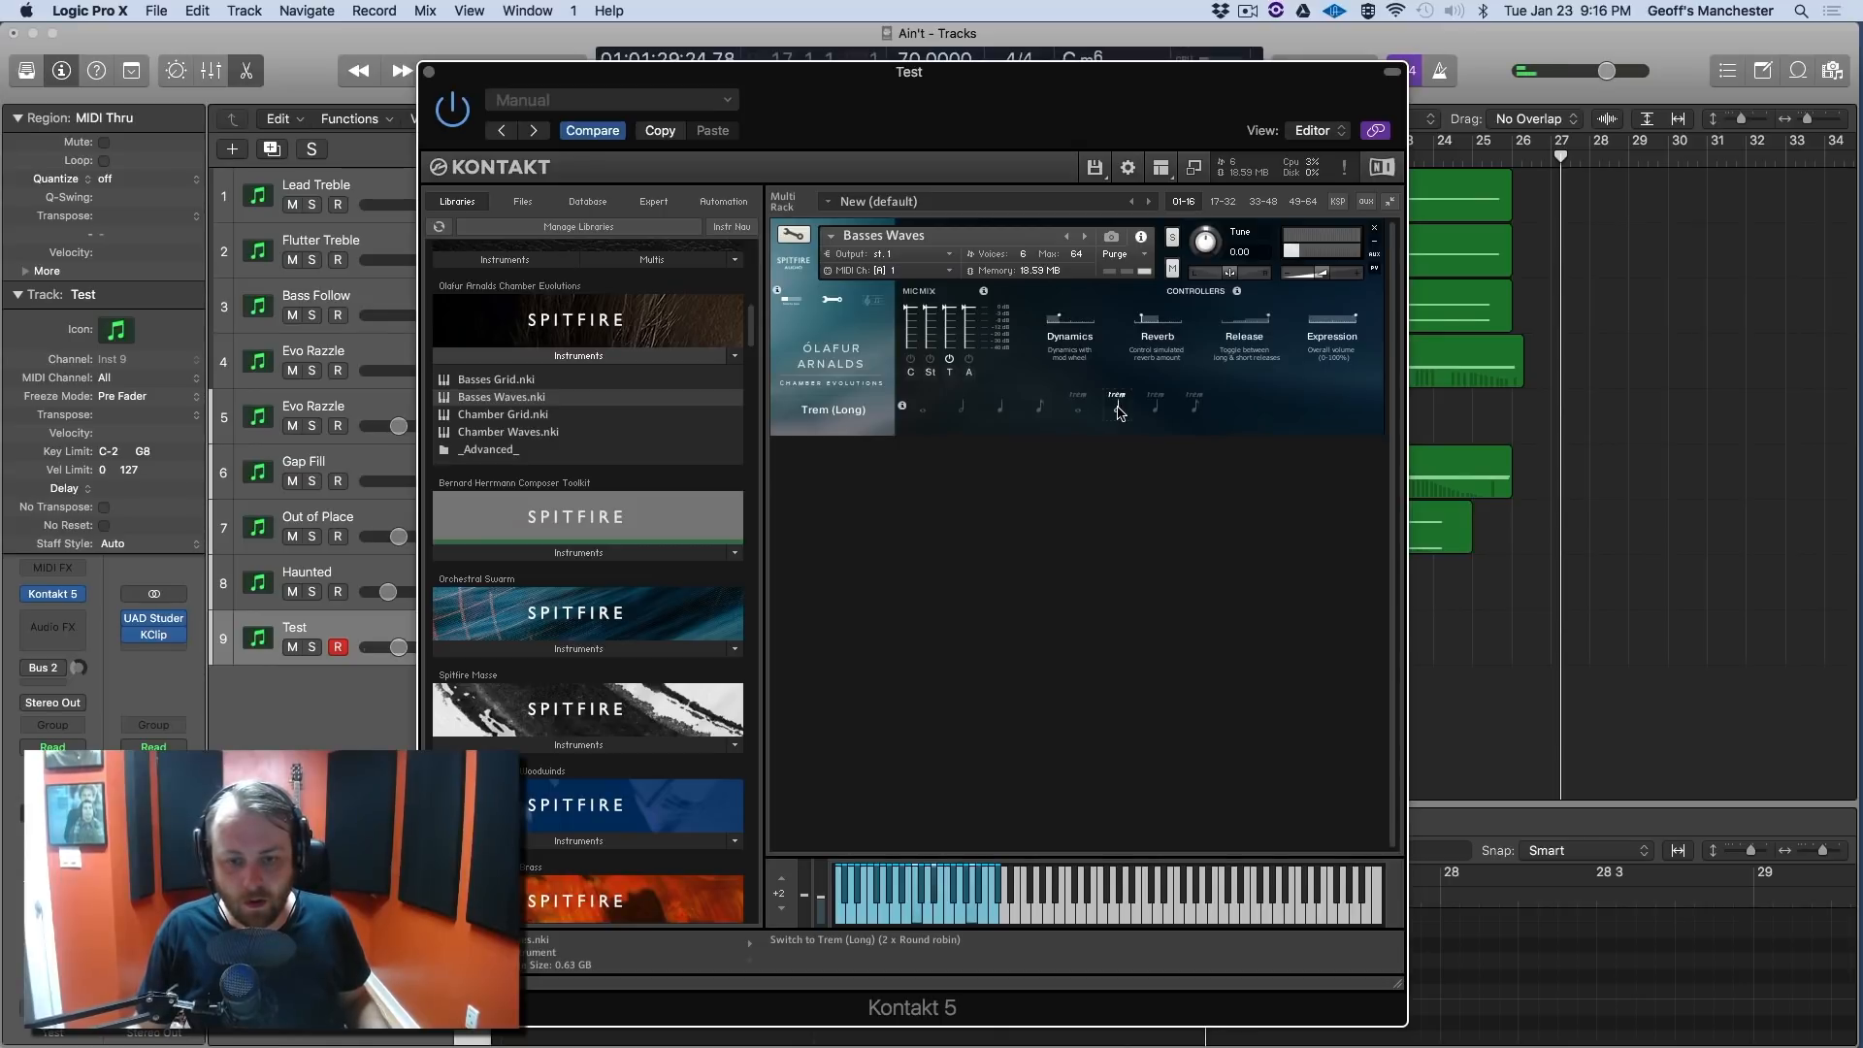
{"action": "left_click", "coordinate": [1196, 408]}
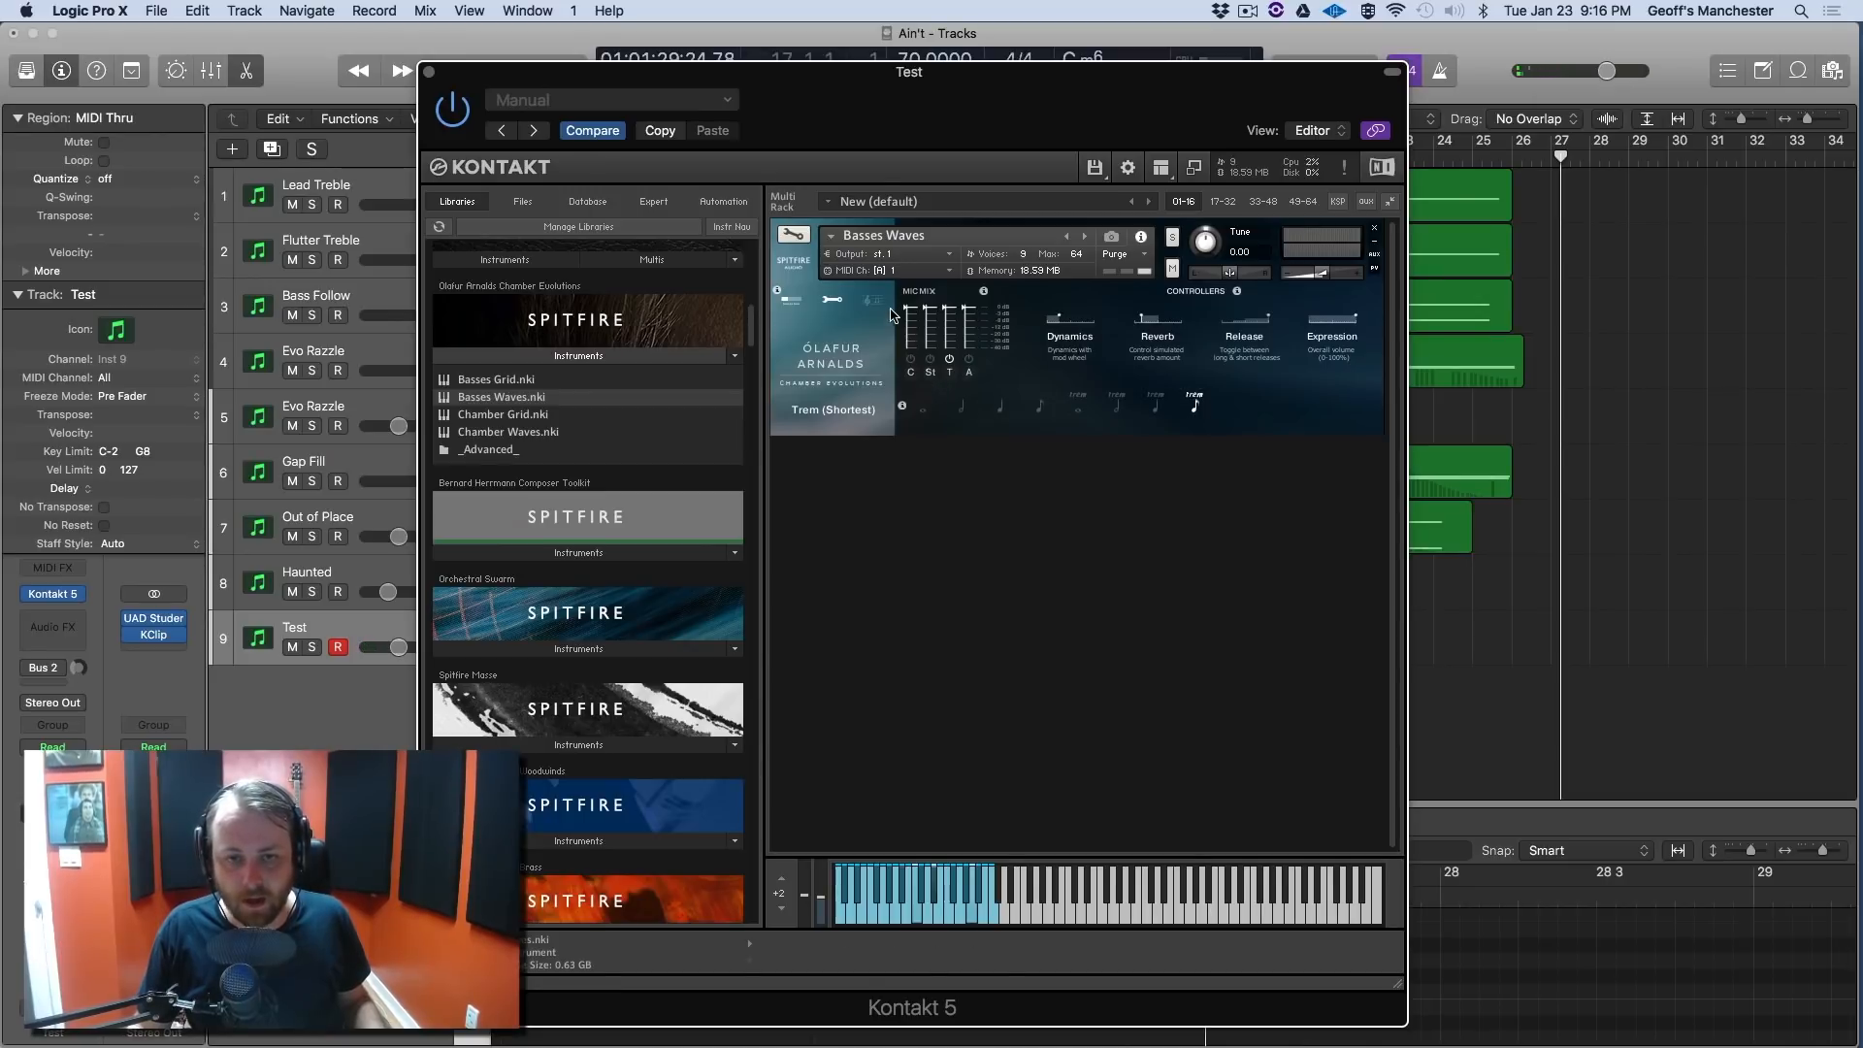
Try the C and St microphones of Basses Waves, switching each one on and off again.
{"action": "left_click", "coordinate": [909, 361]}
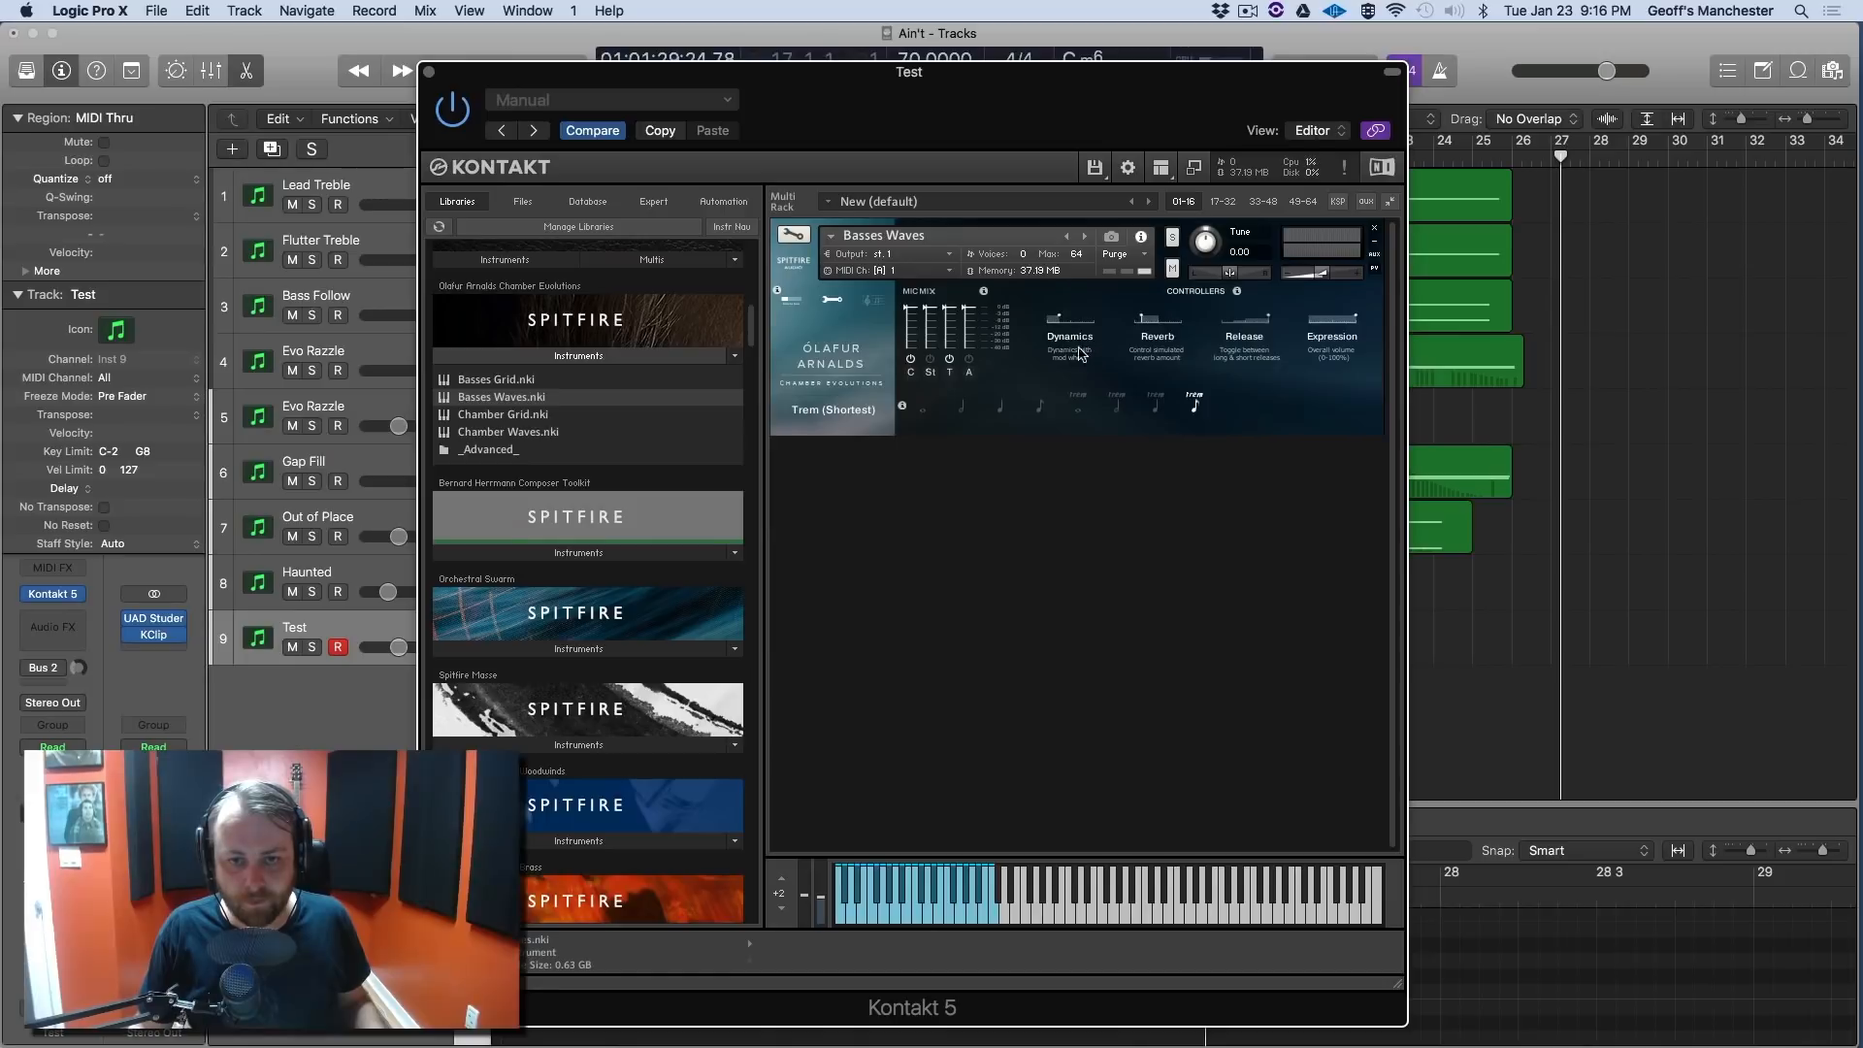
{"action": "left_click", "coordinate": [909, 360]}
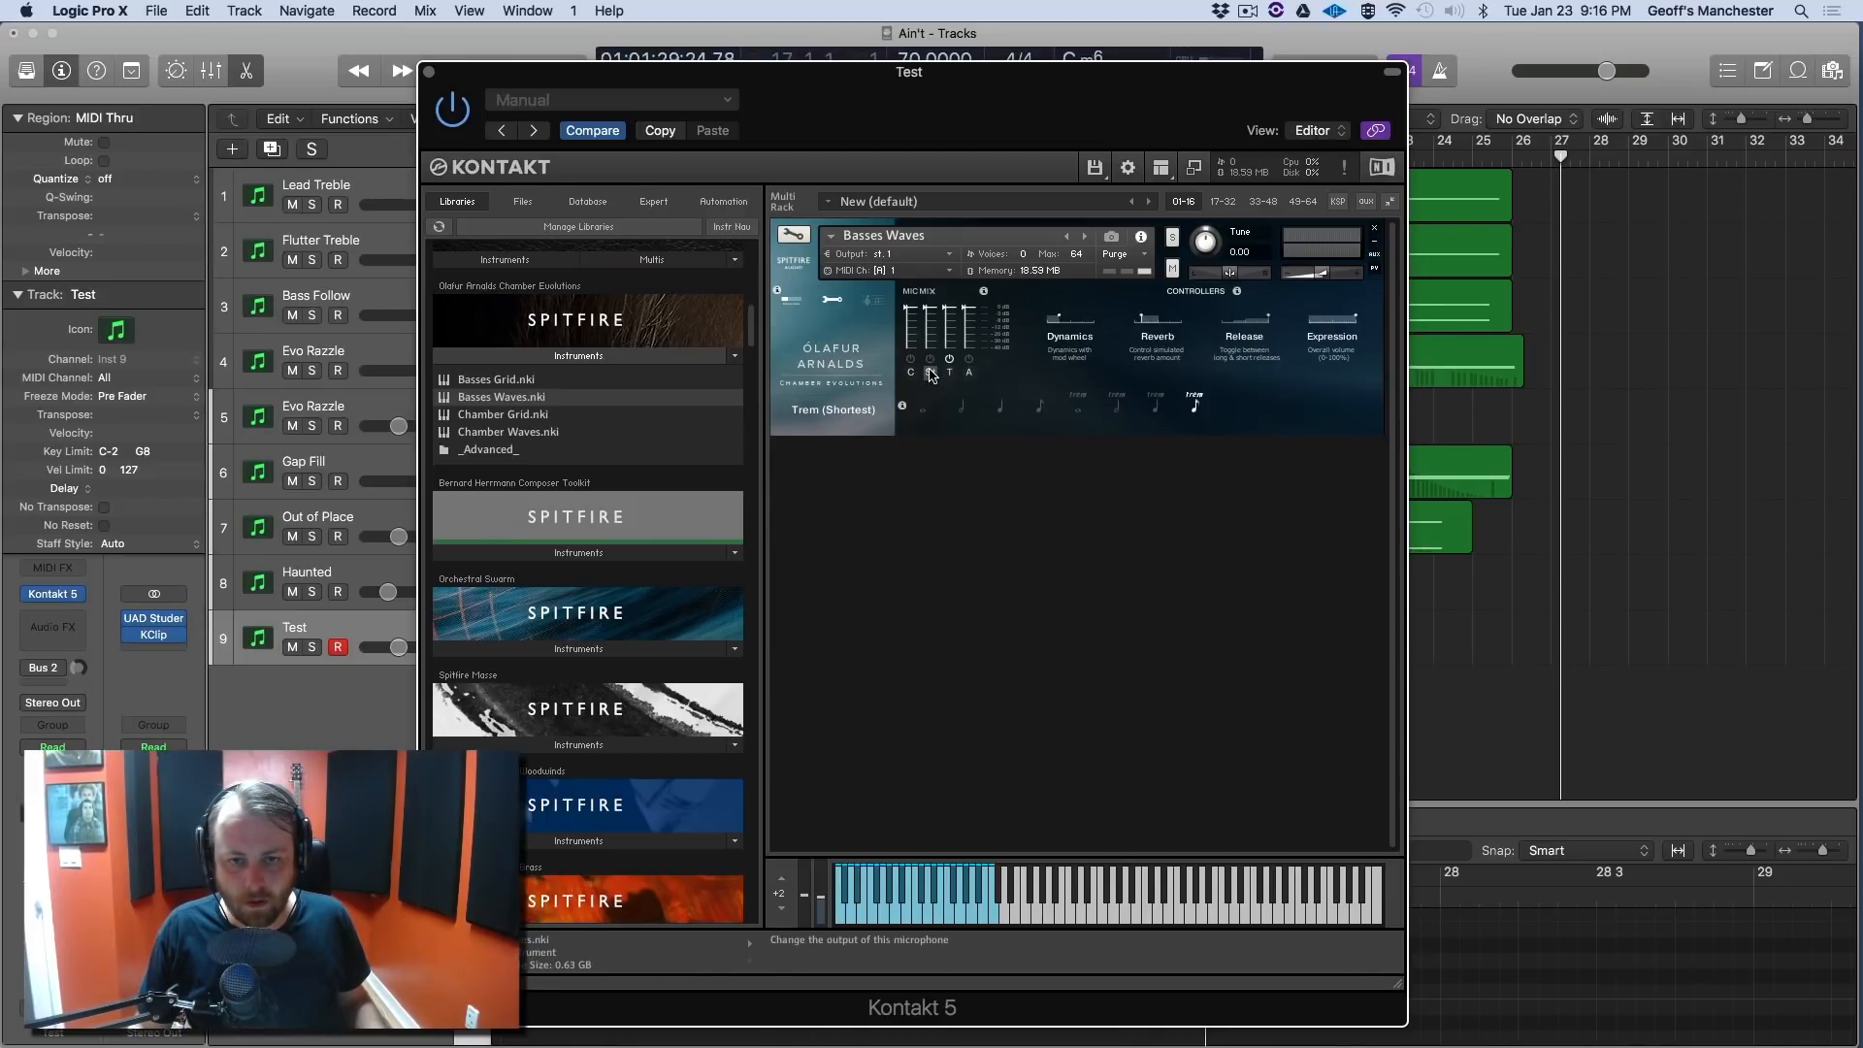
{"action": "left_click", "coordinate": [930, 374]}
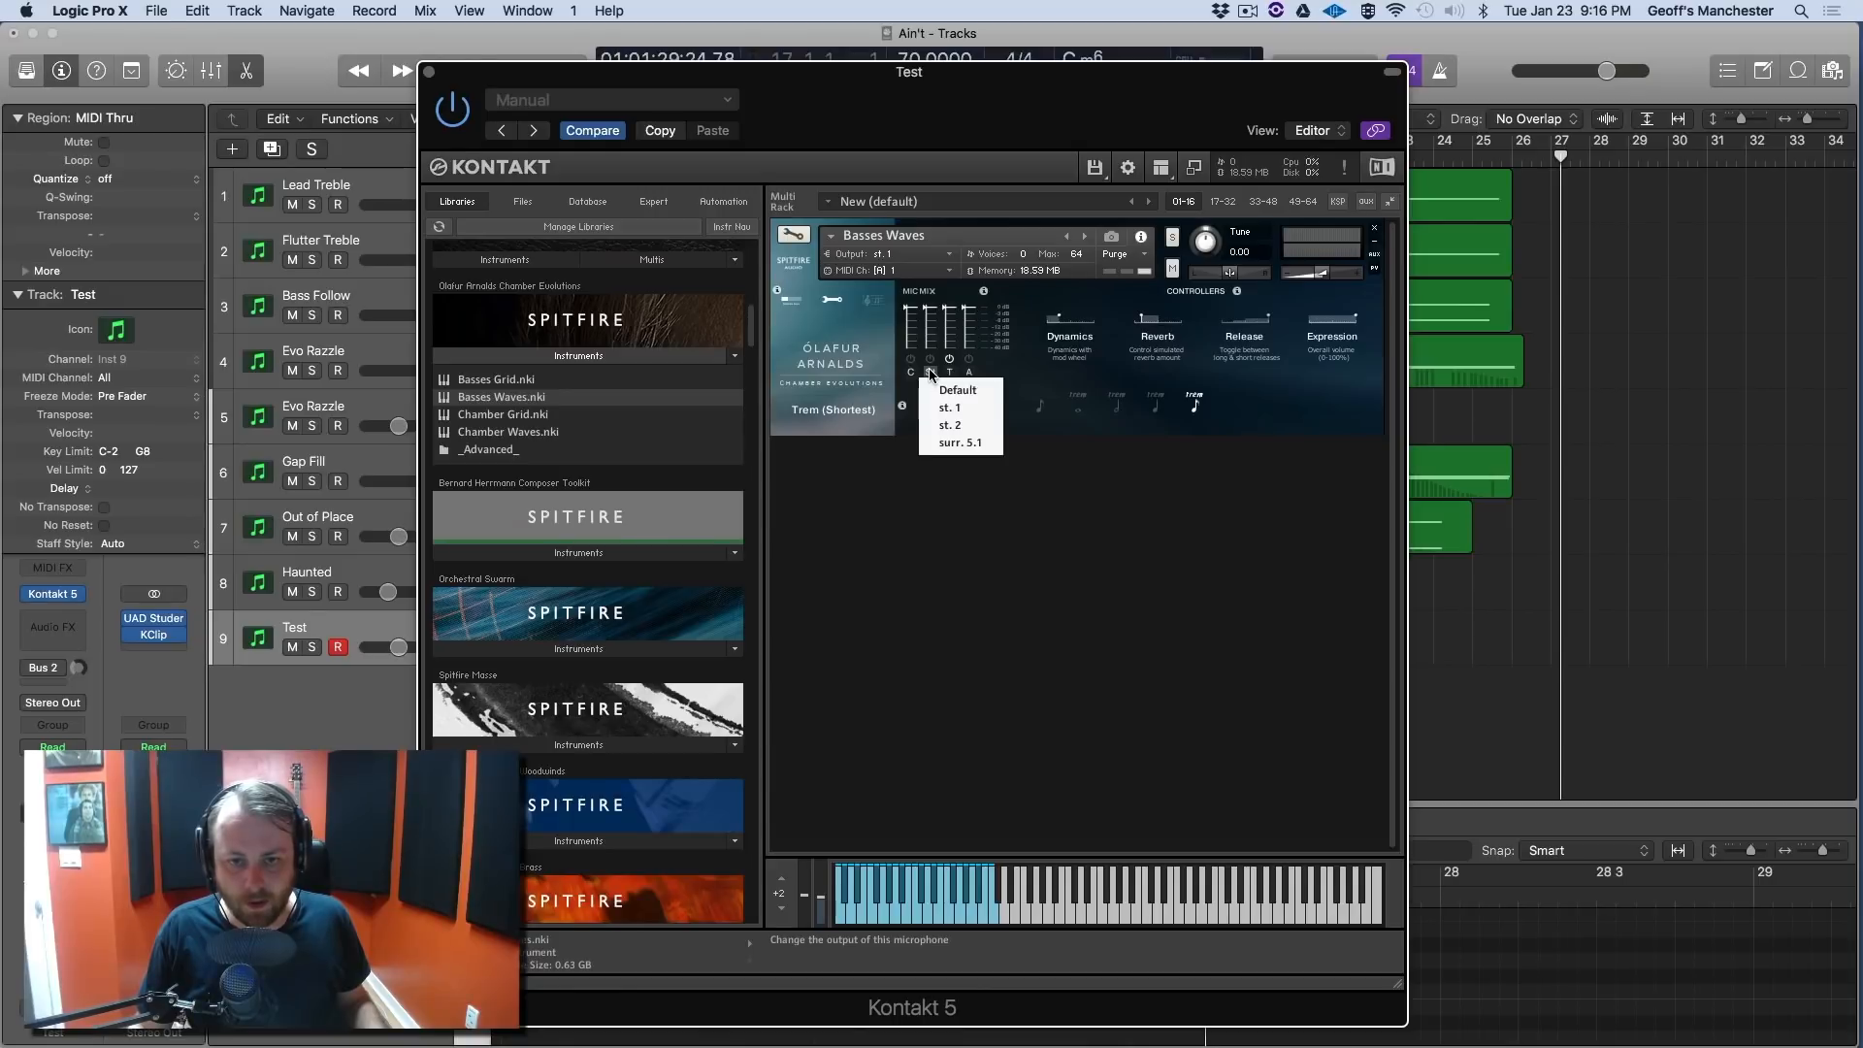
{"action": "left_click", "coordinate": [930, 363]}
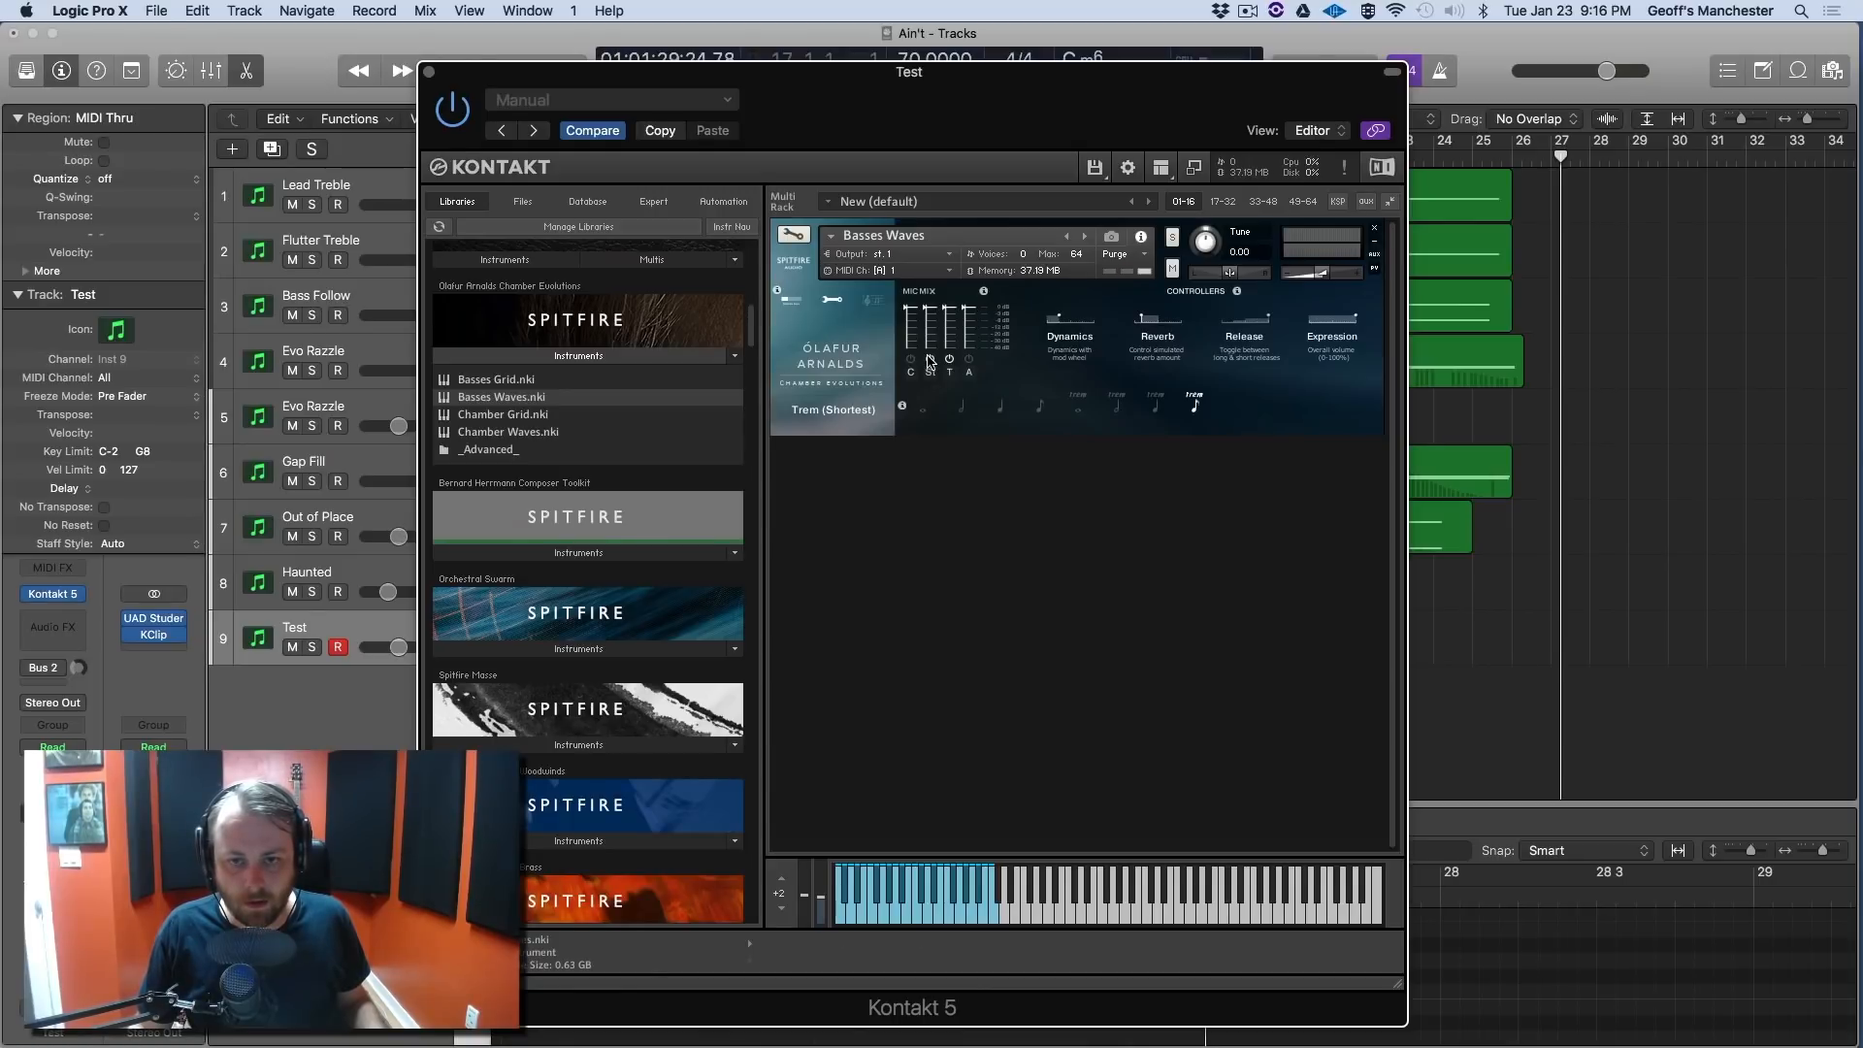
{"action": "left_click", "coordinate": [930, 359]}
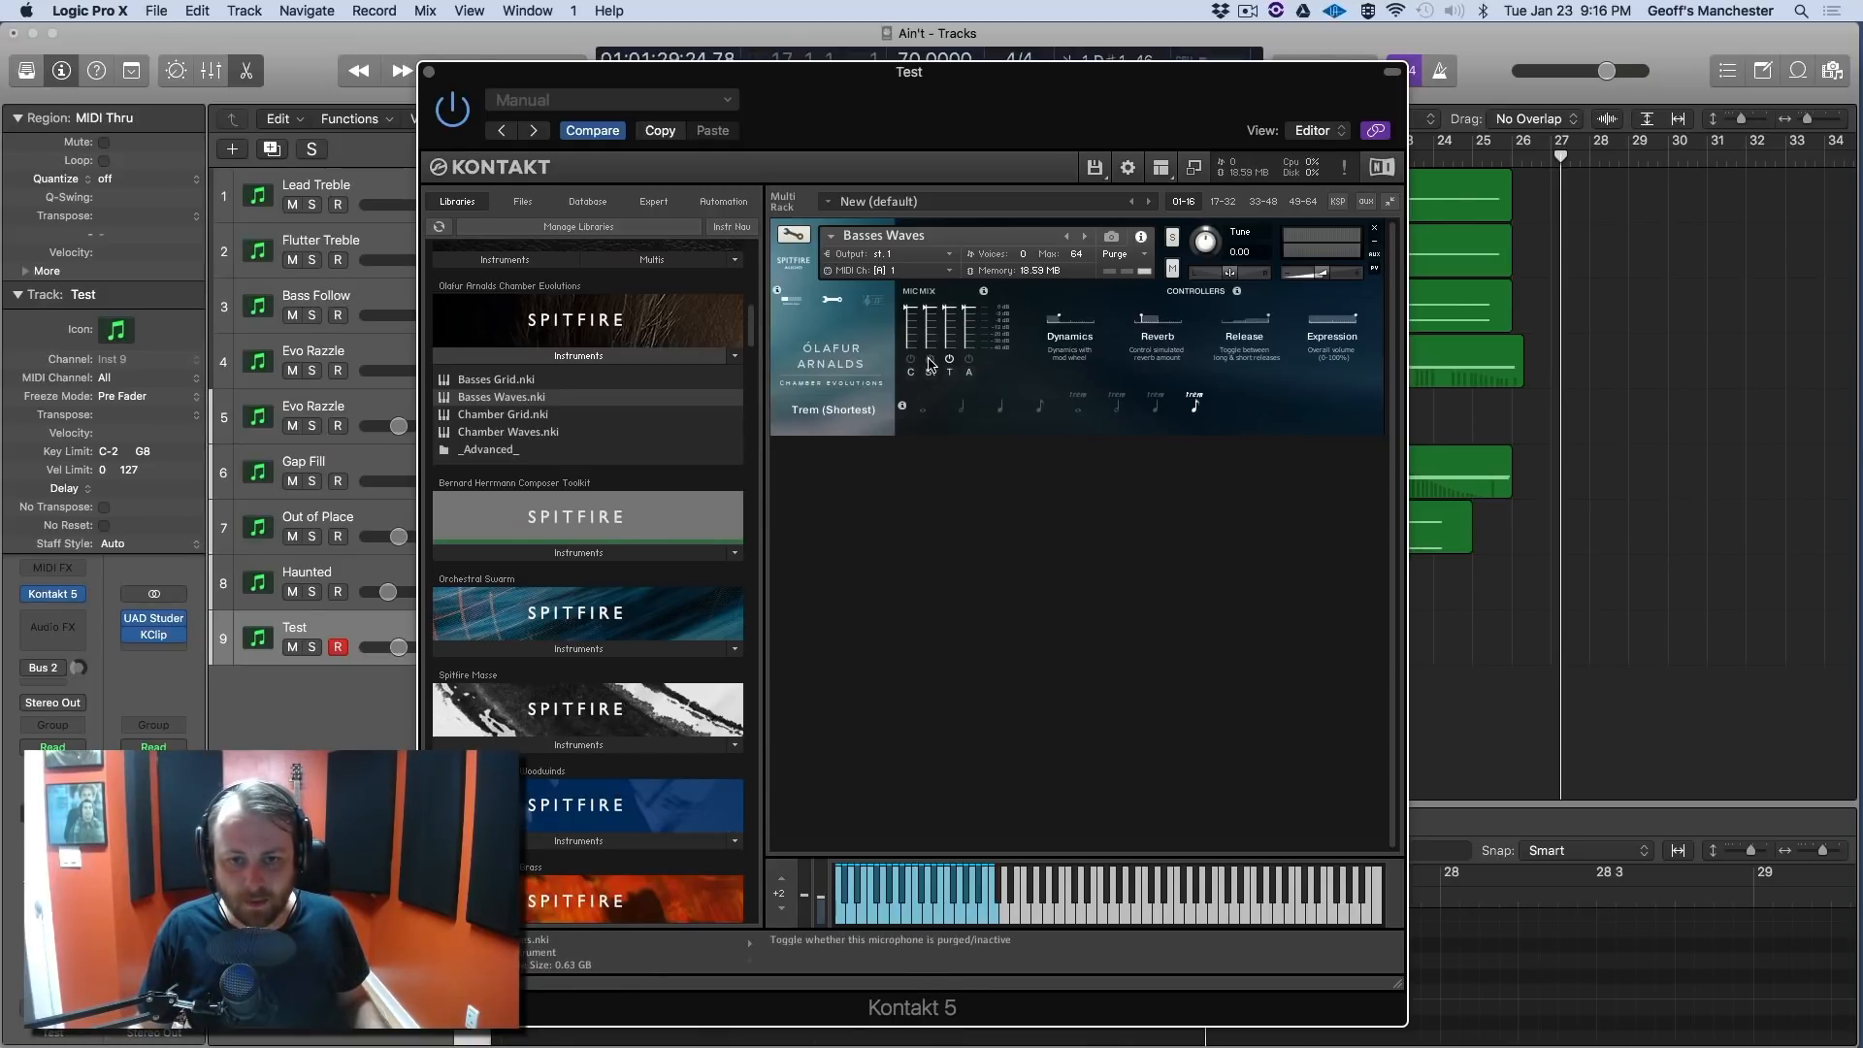
Enable the A microphone with the T microphone switched off, and turn T back on alongside it.
{"action": "left_click", "coordinate": [950, 360]}
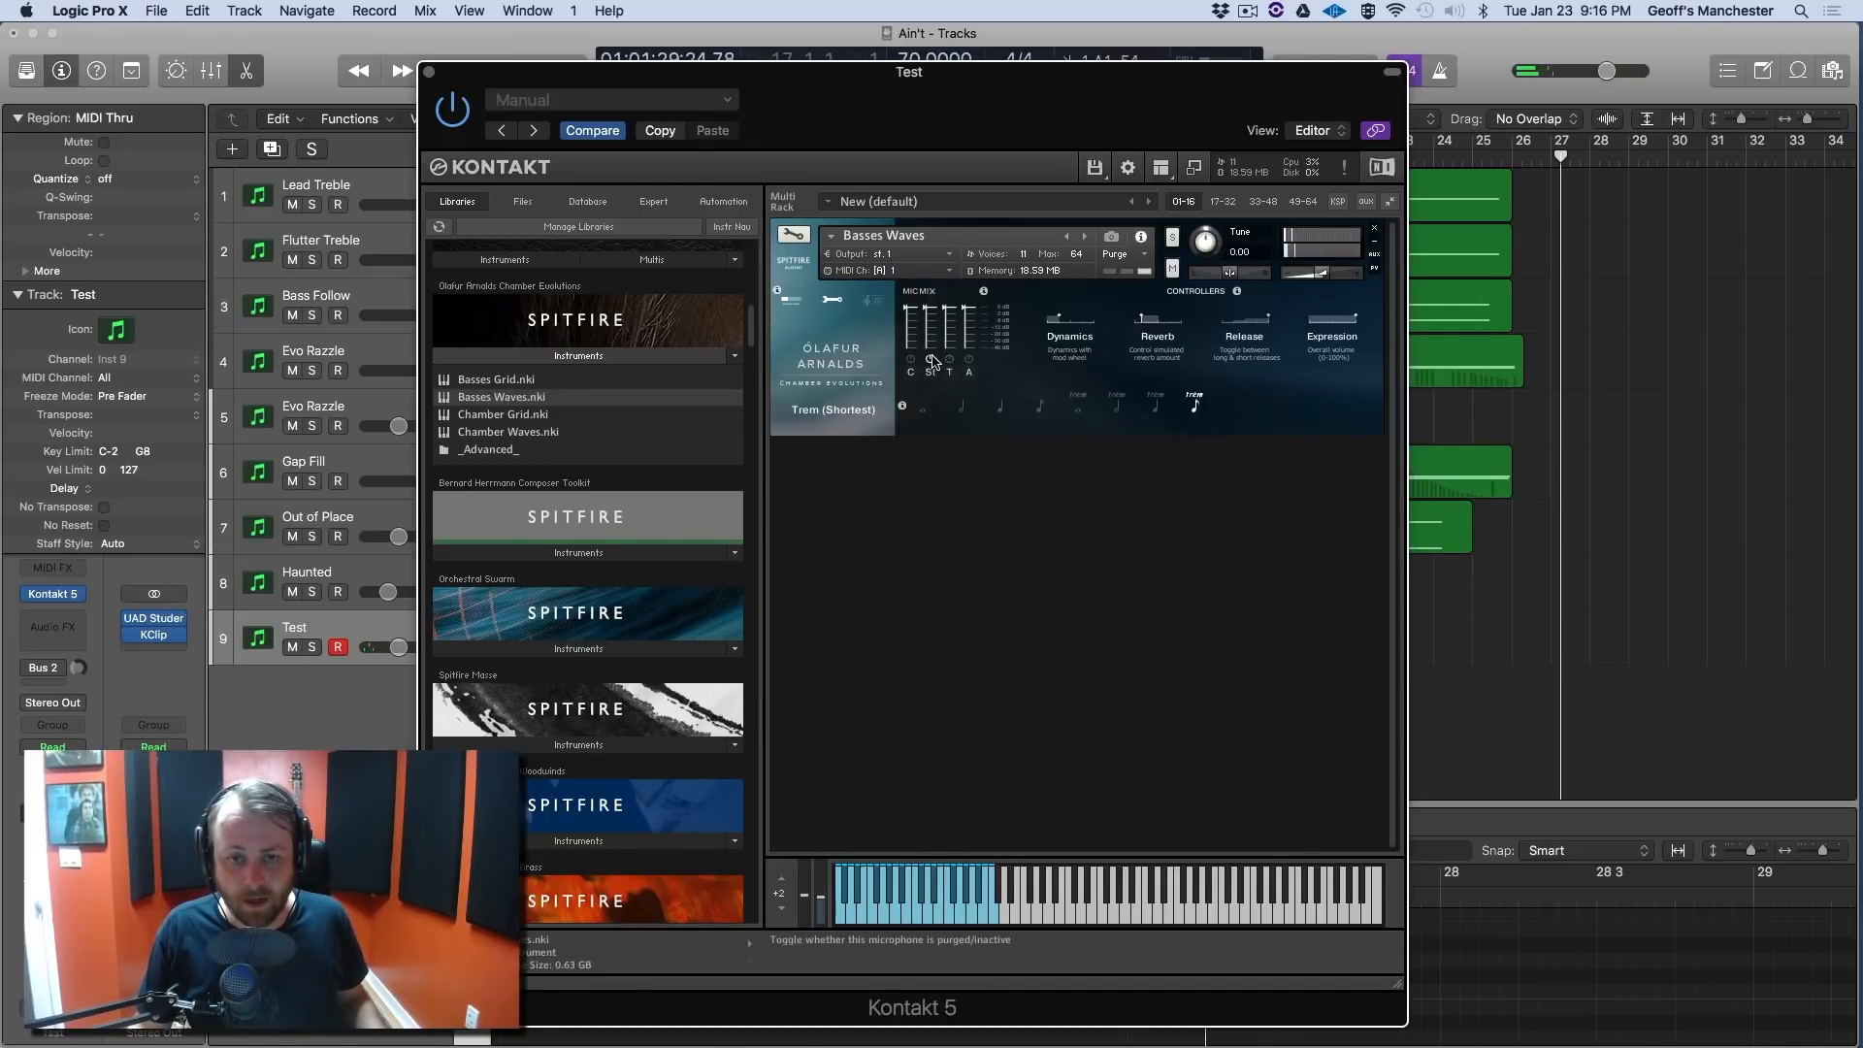
{"action": "left_click", "coordinate": [970, 359]}
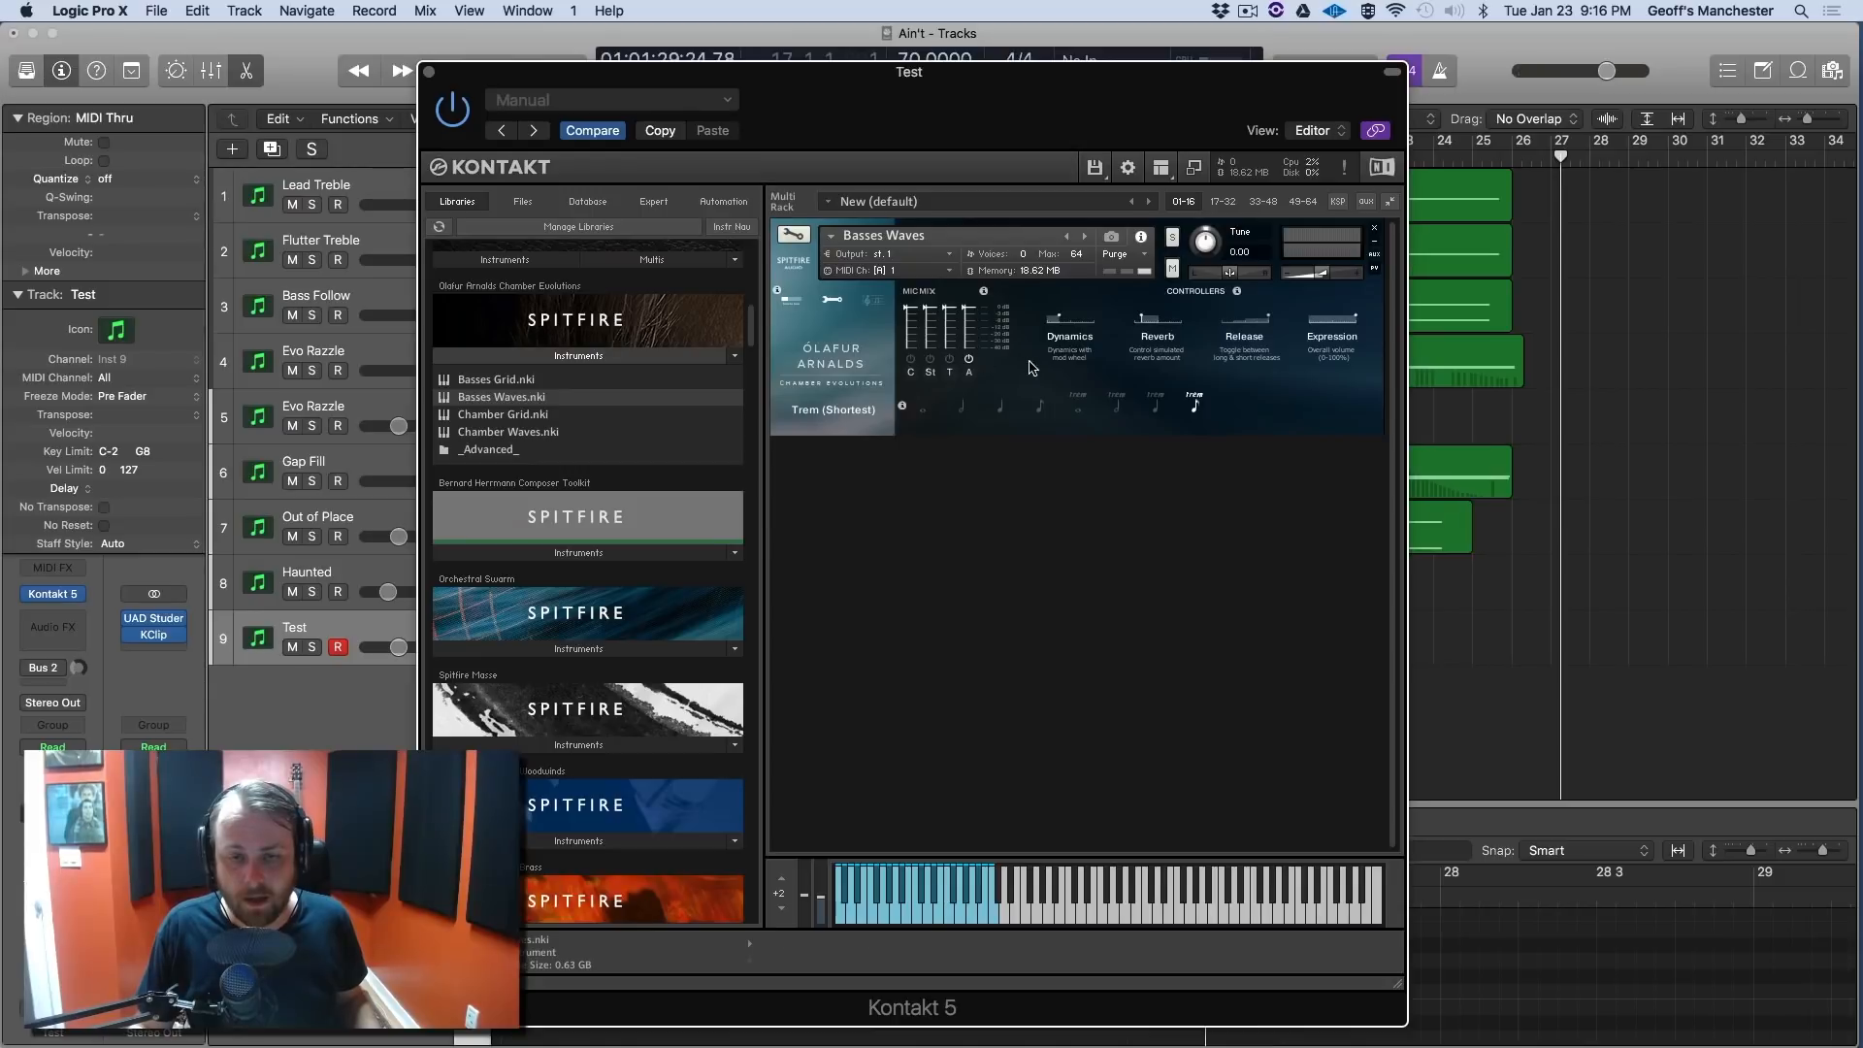
{"action": "left_click", "coordinate": [951, 360]}
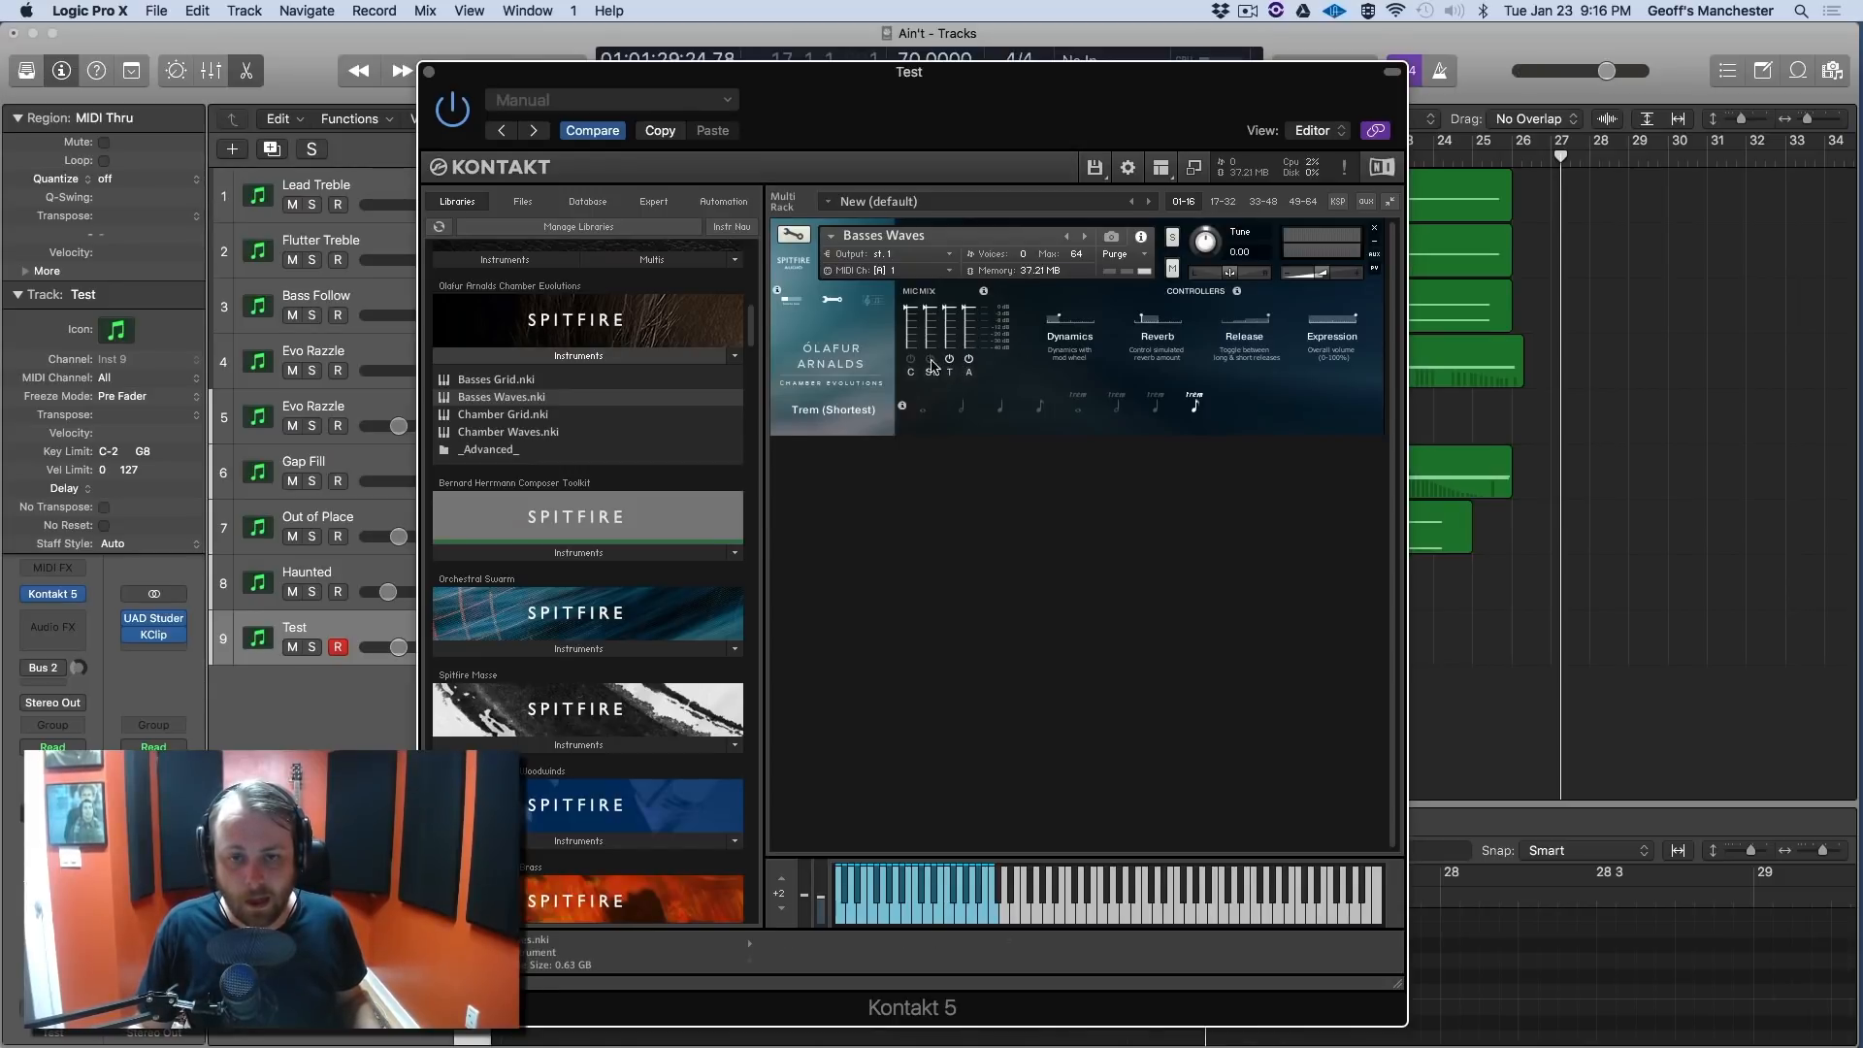
Switch on the C microphone of Basses Waves, and replace the patch with Chamber Grid.nki.
{"action": "left_click", "coordinate": [909, 360]}
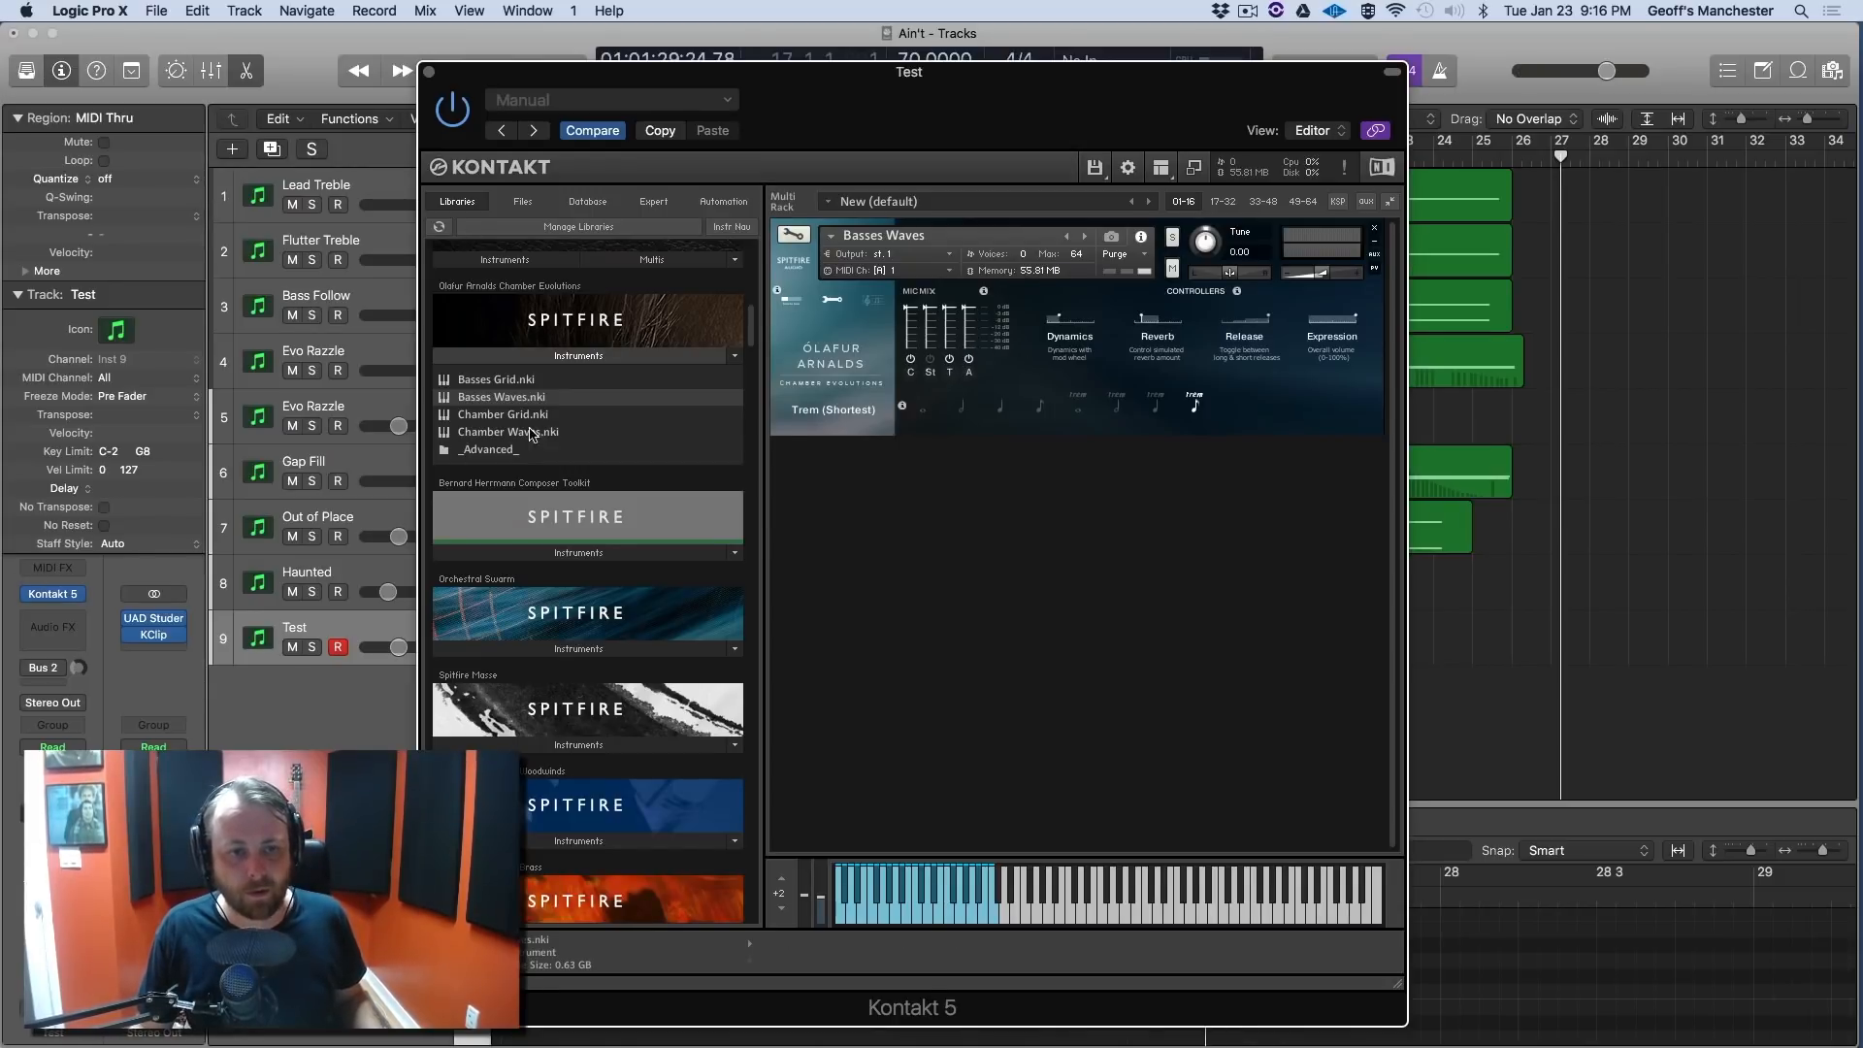
{"action": "double_click", "coordinate": [500, 415]}
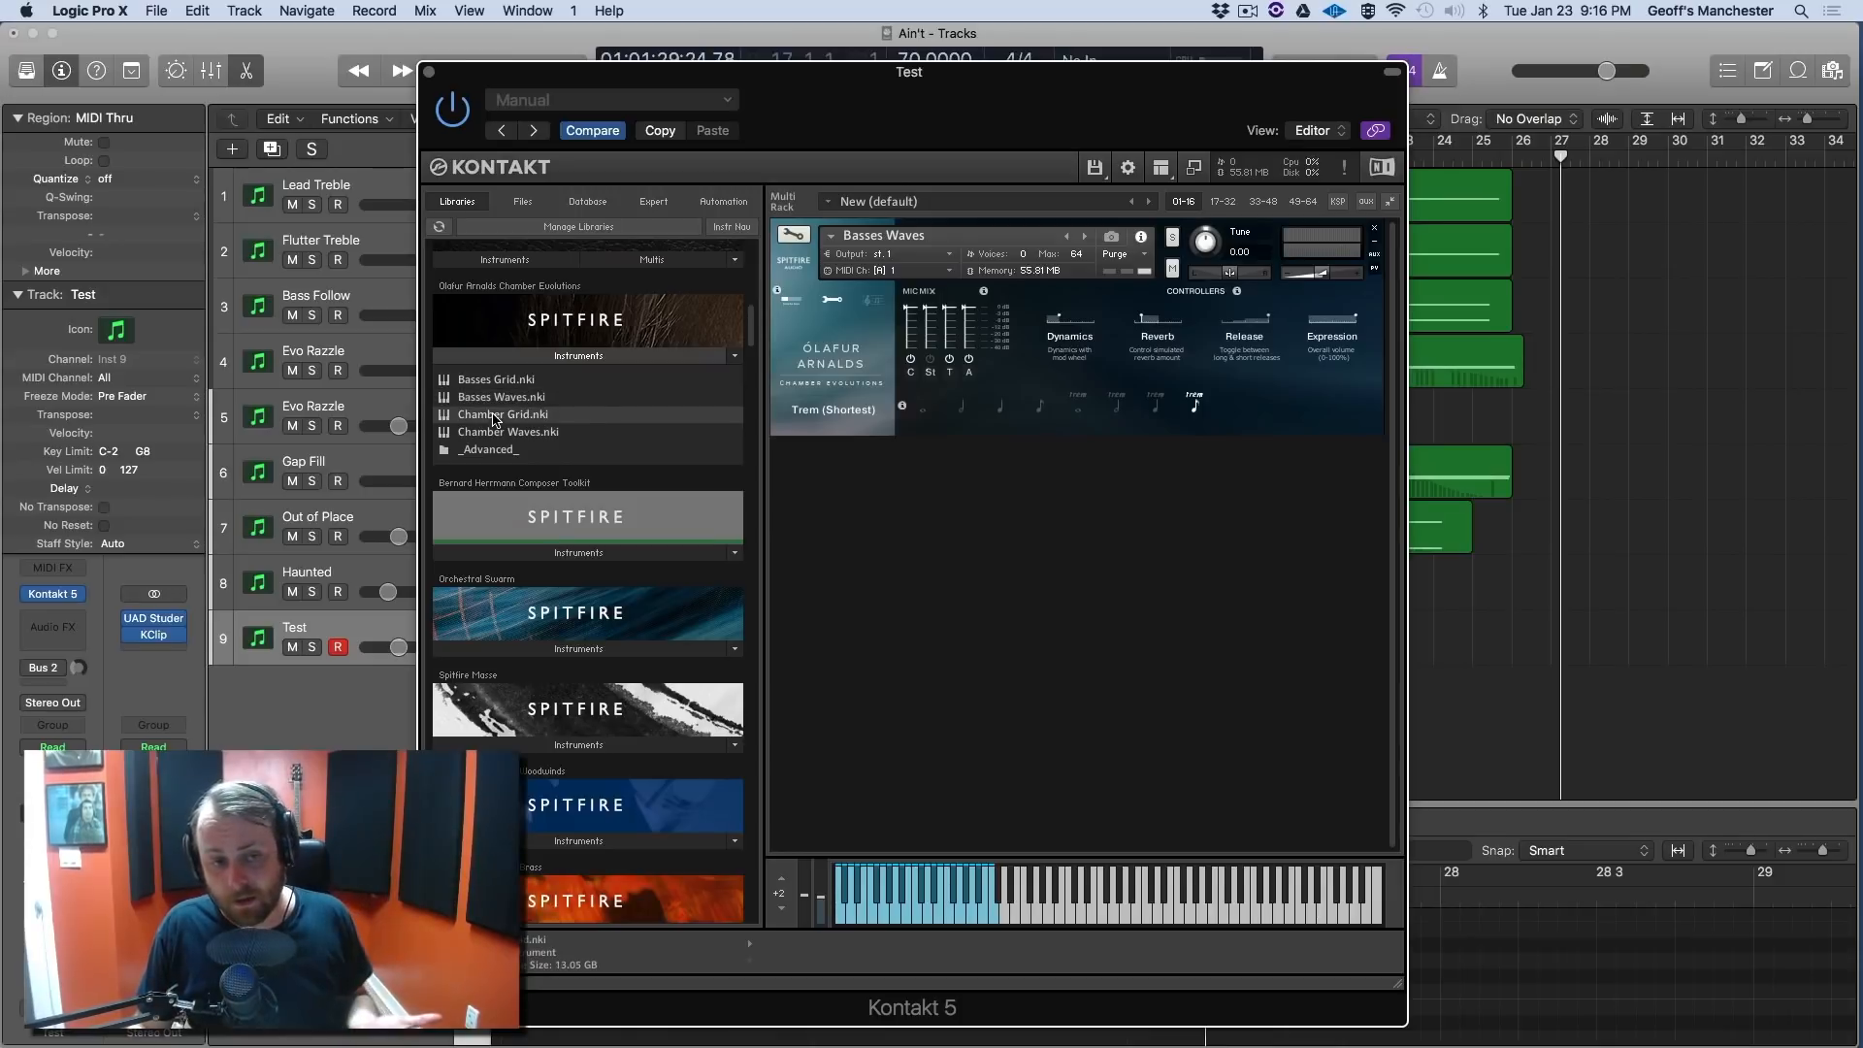
{"action": "left_click", "coordinate": [1058, 360]}
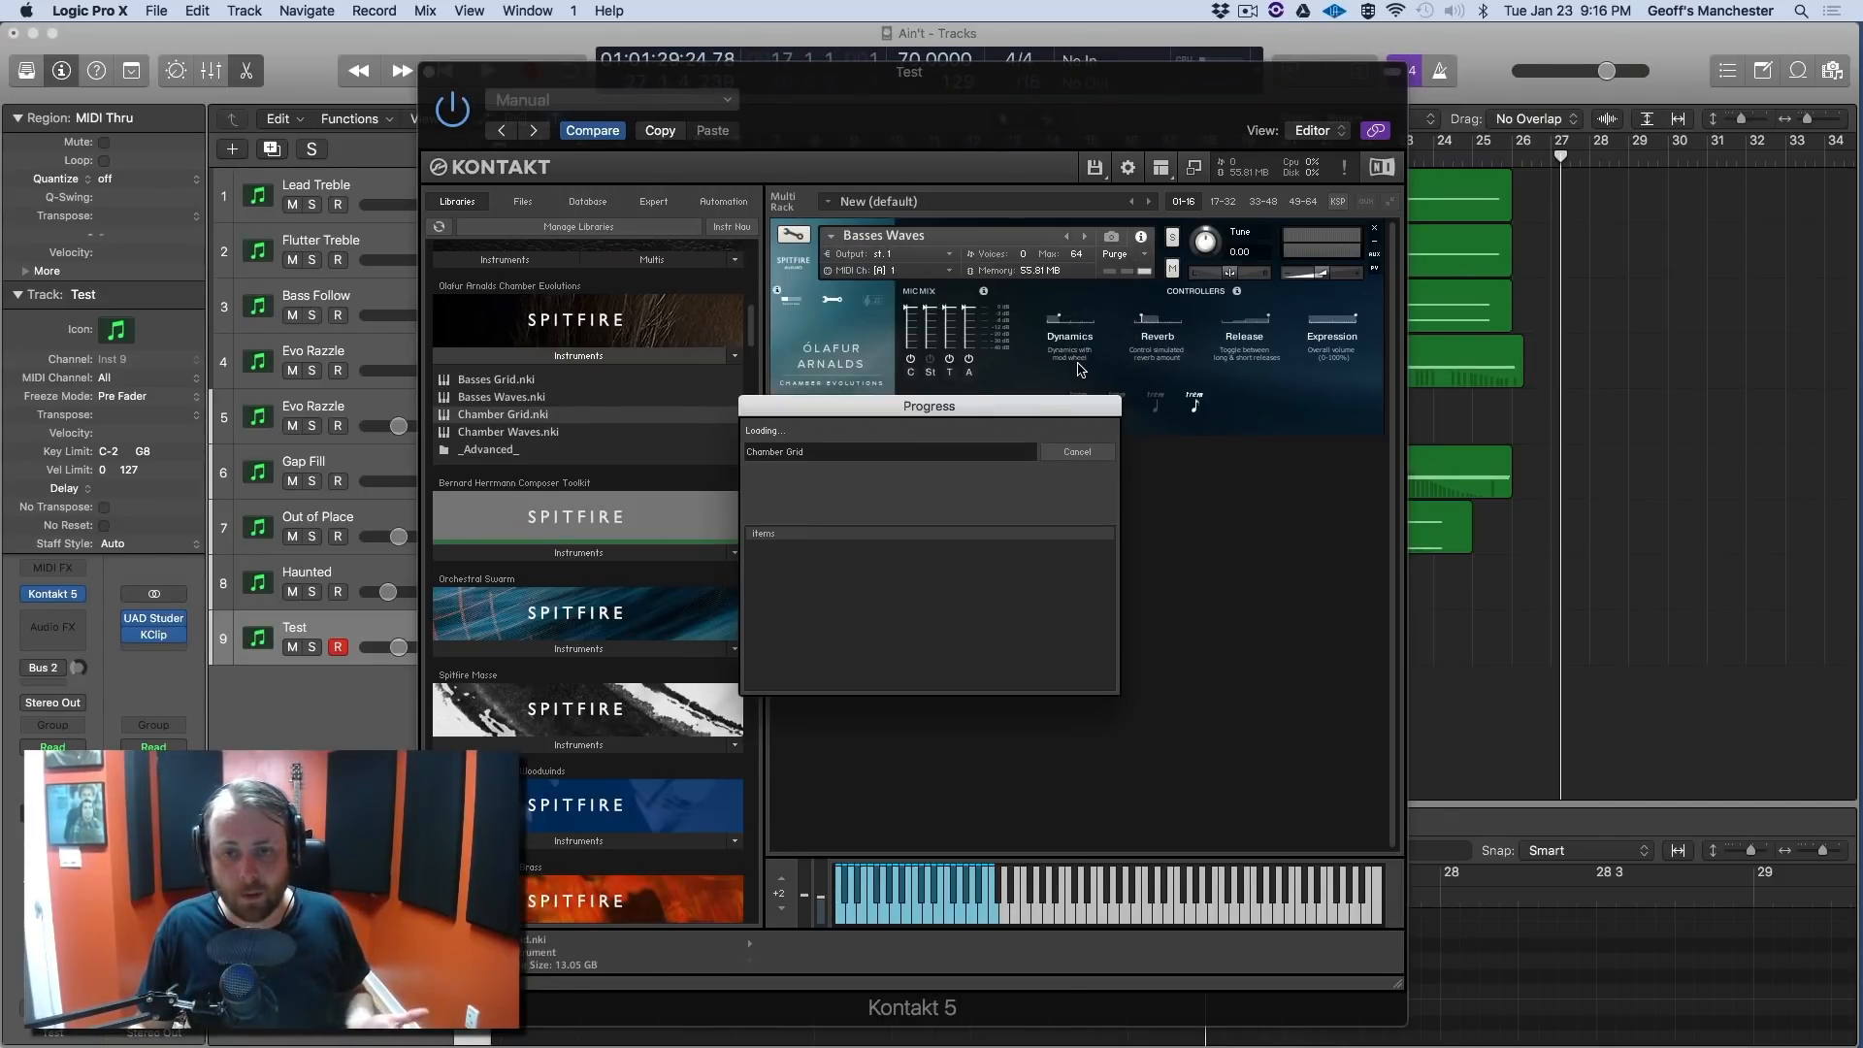
{"action": "left_click", "coordinate": [1085, 480]}
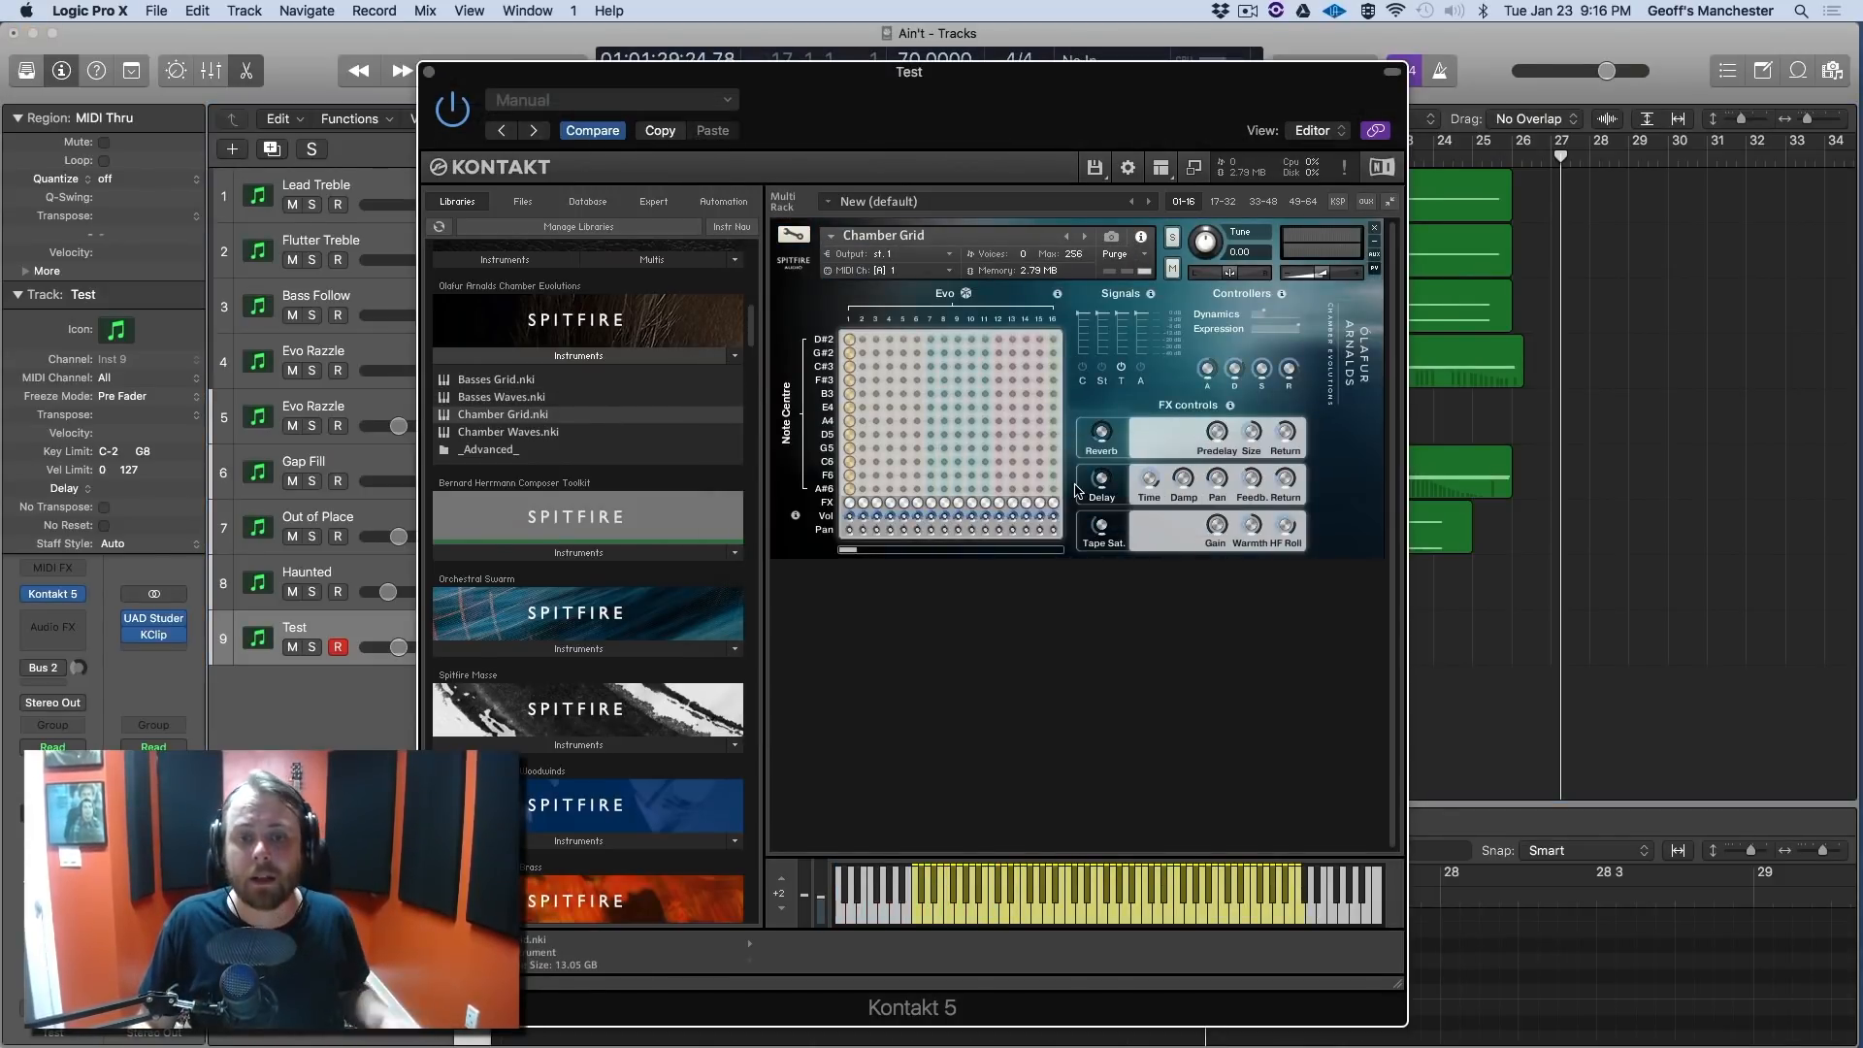
Audition the Chamber Grid with its Evo table randomised with episodic evolutions, and again randomised with thrills.
{"action": "left_click", "coordinate": [964, 293]}
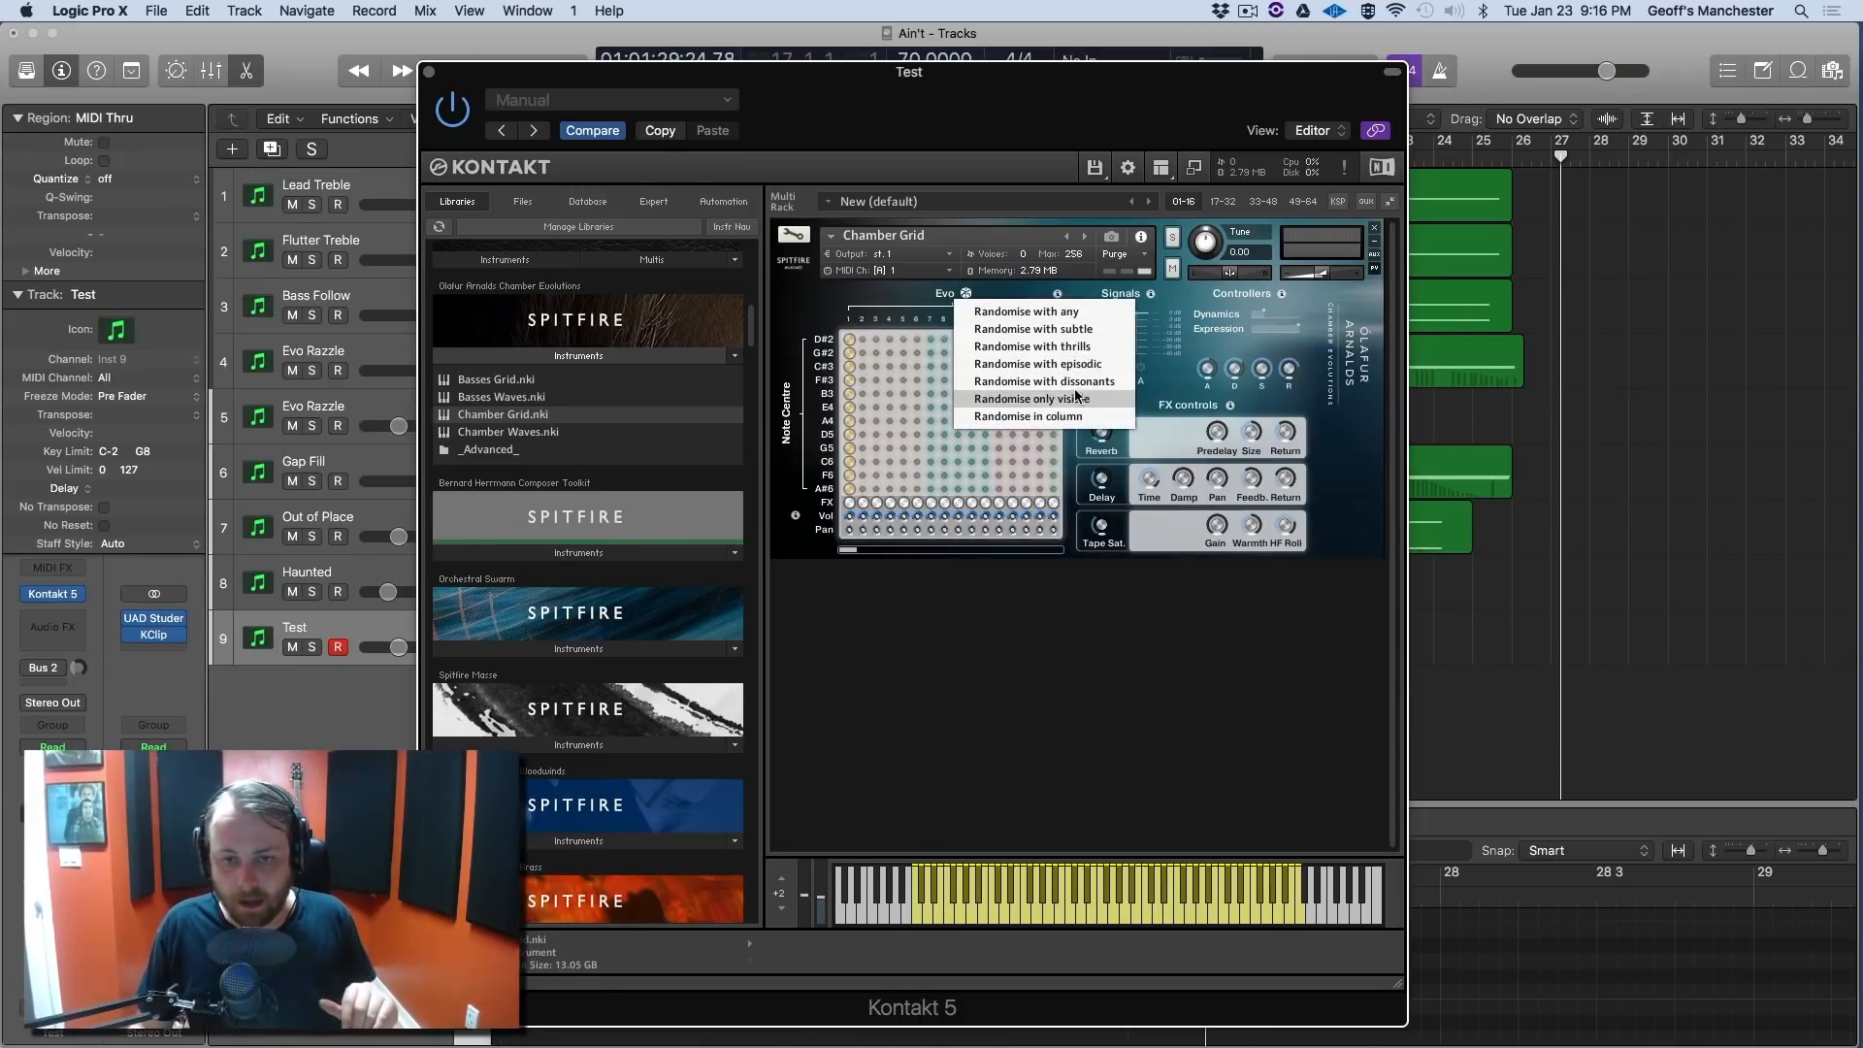
{"action": "left_click", "coordinate": [1044, 369]}
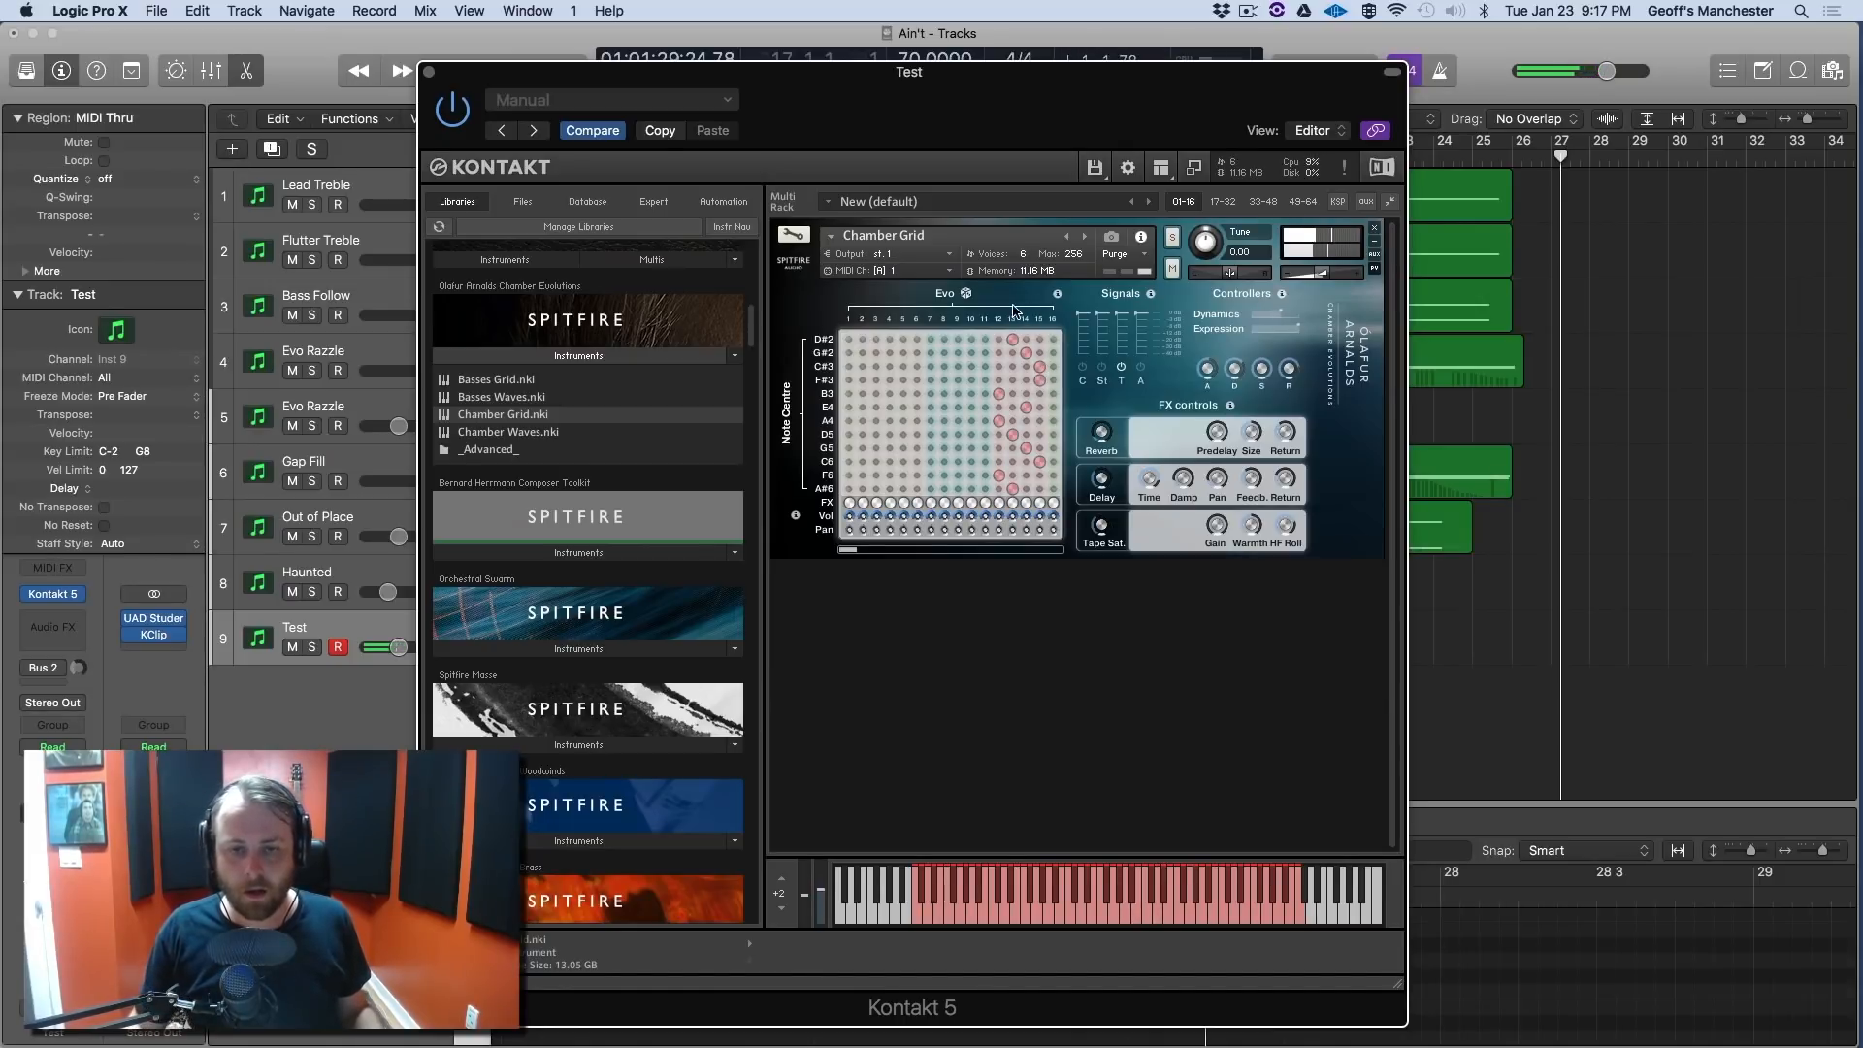
{"action": "left_click", "coordinate": [966, 294]}
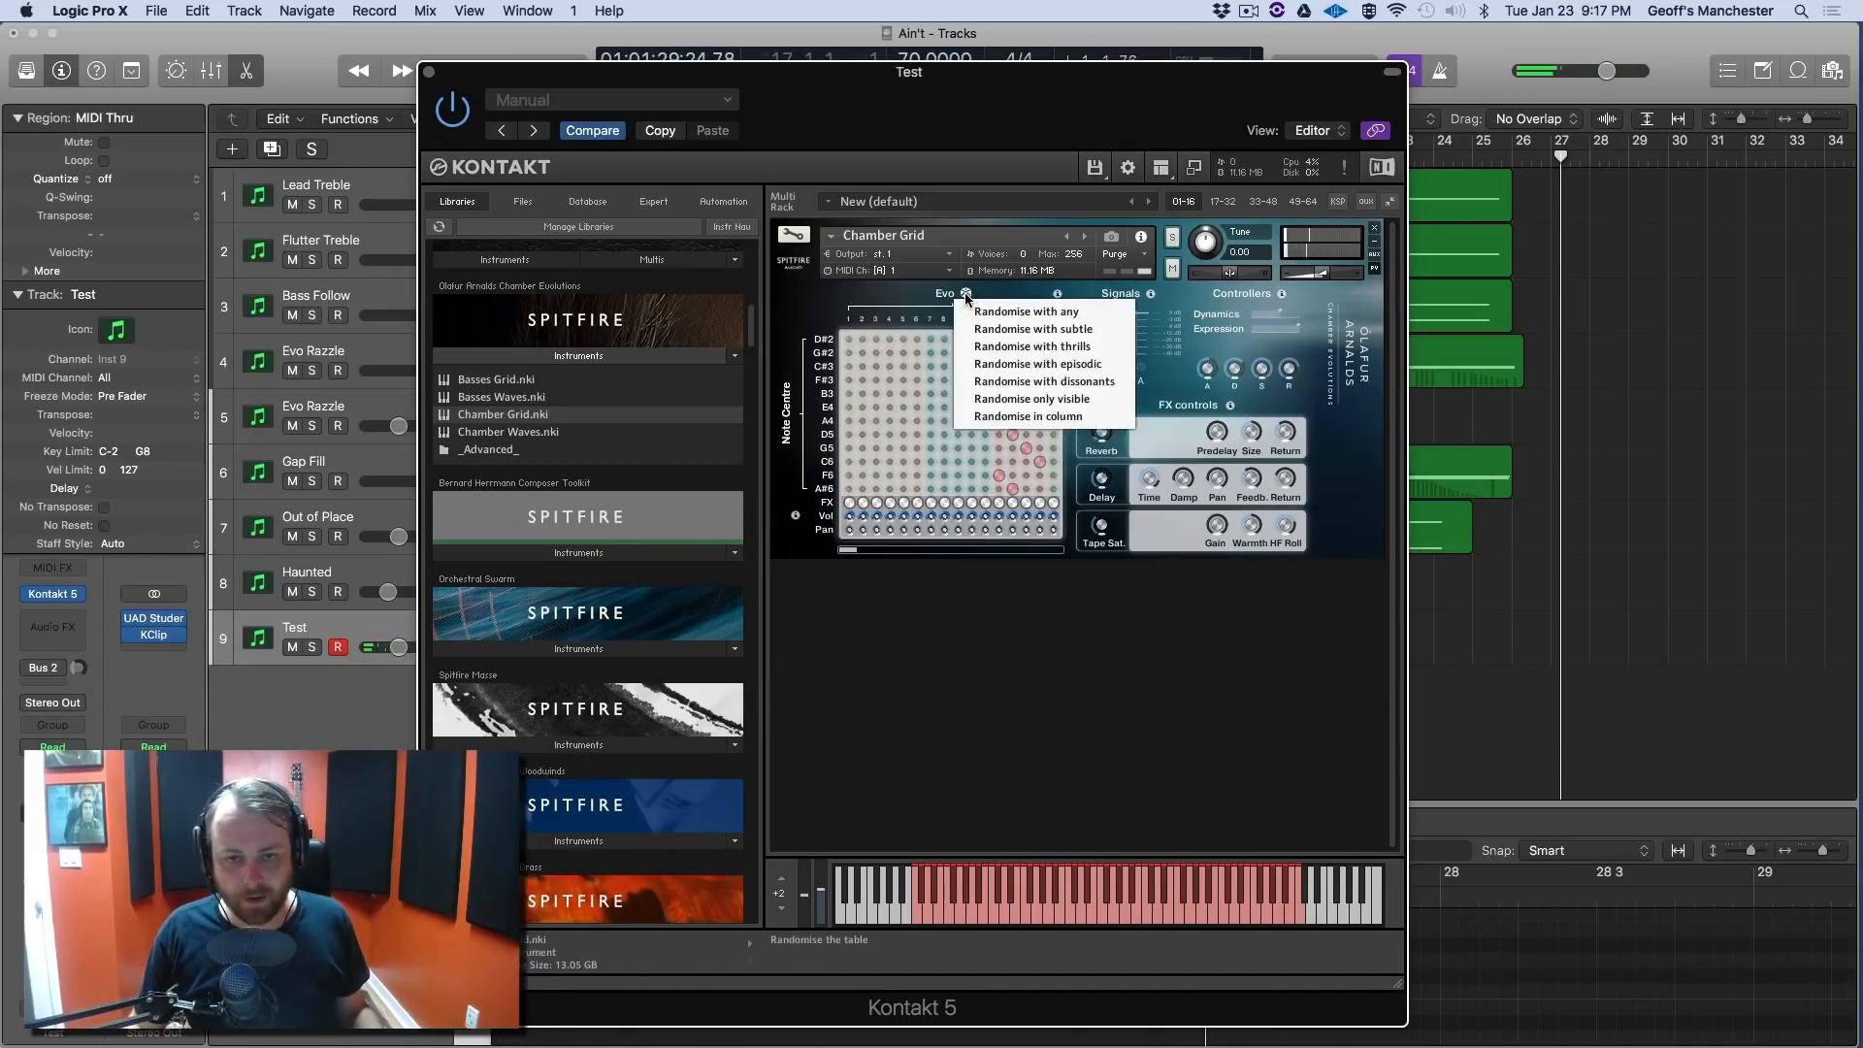
{"action": "left_click", "coordinate": [1027, 349]}
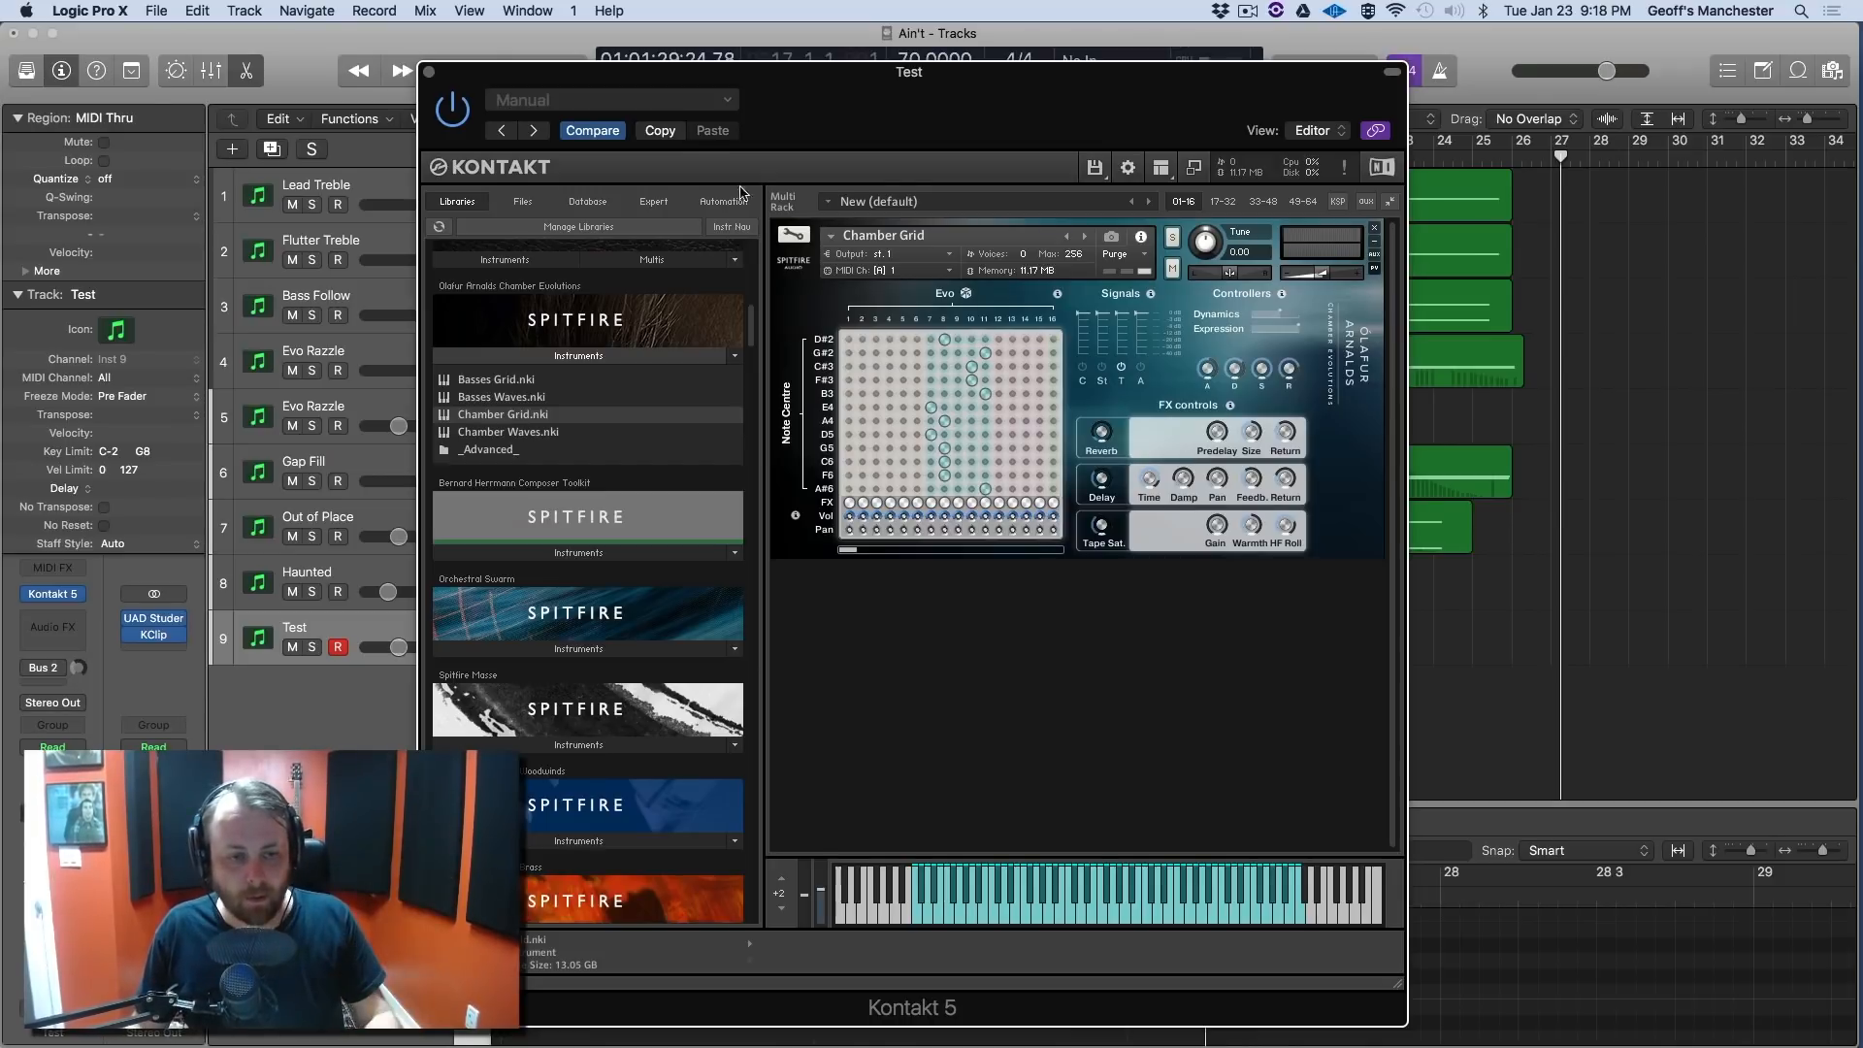
Close the Test track's Kontakt window, mute that track and return the playhead to the start of the song.
{"action": "left_click", "coordinate": [430, 74]}
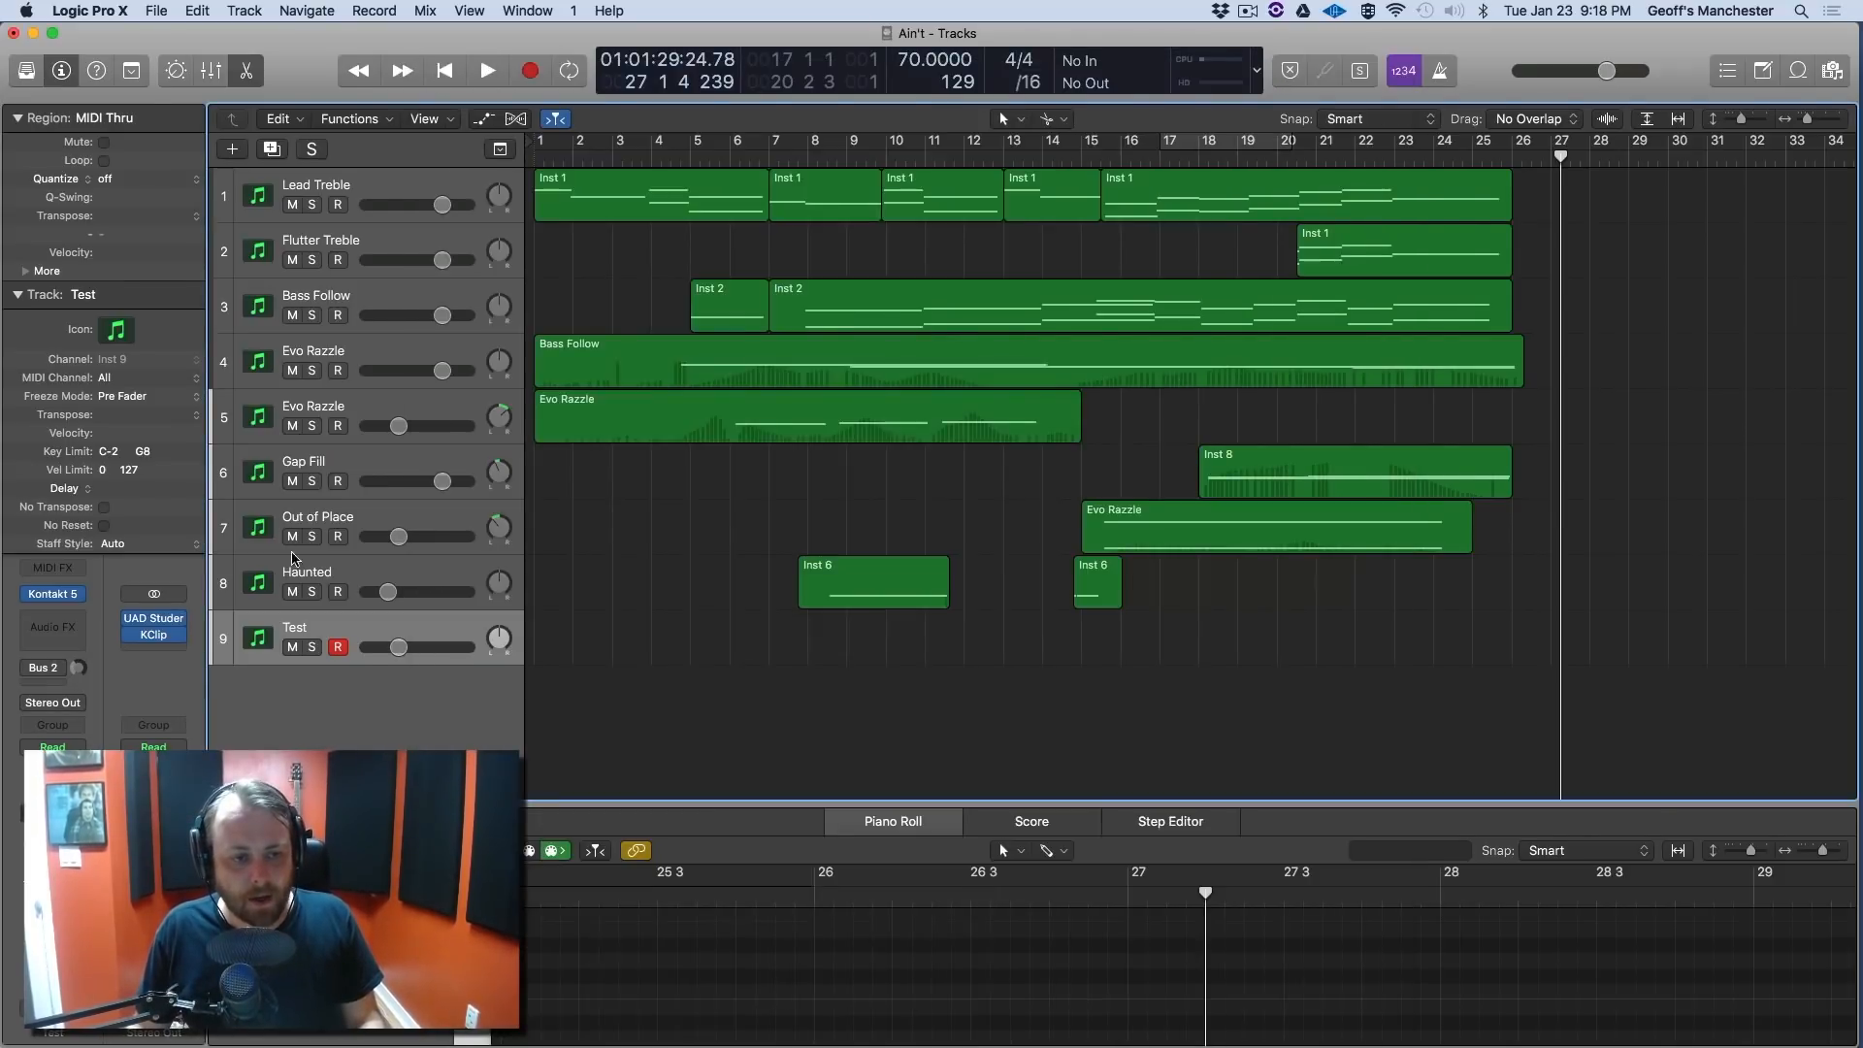
{"action": "left_click", "coordinate": [290, 647]}
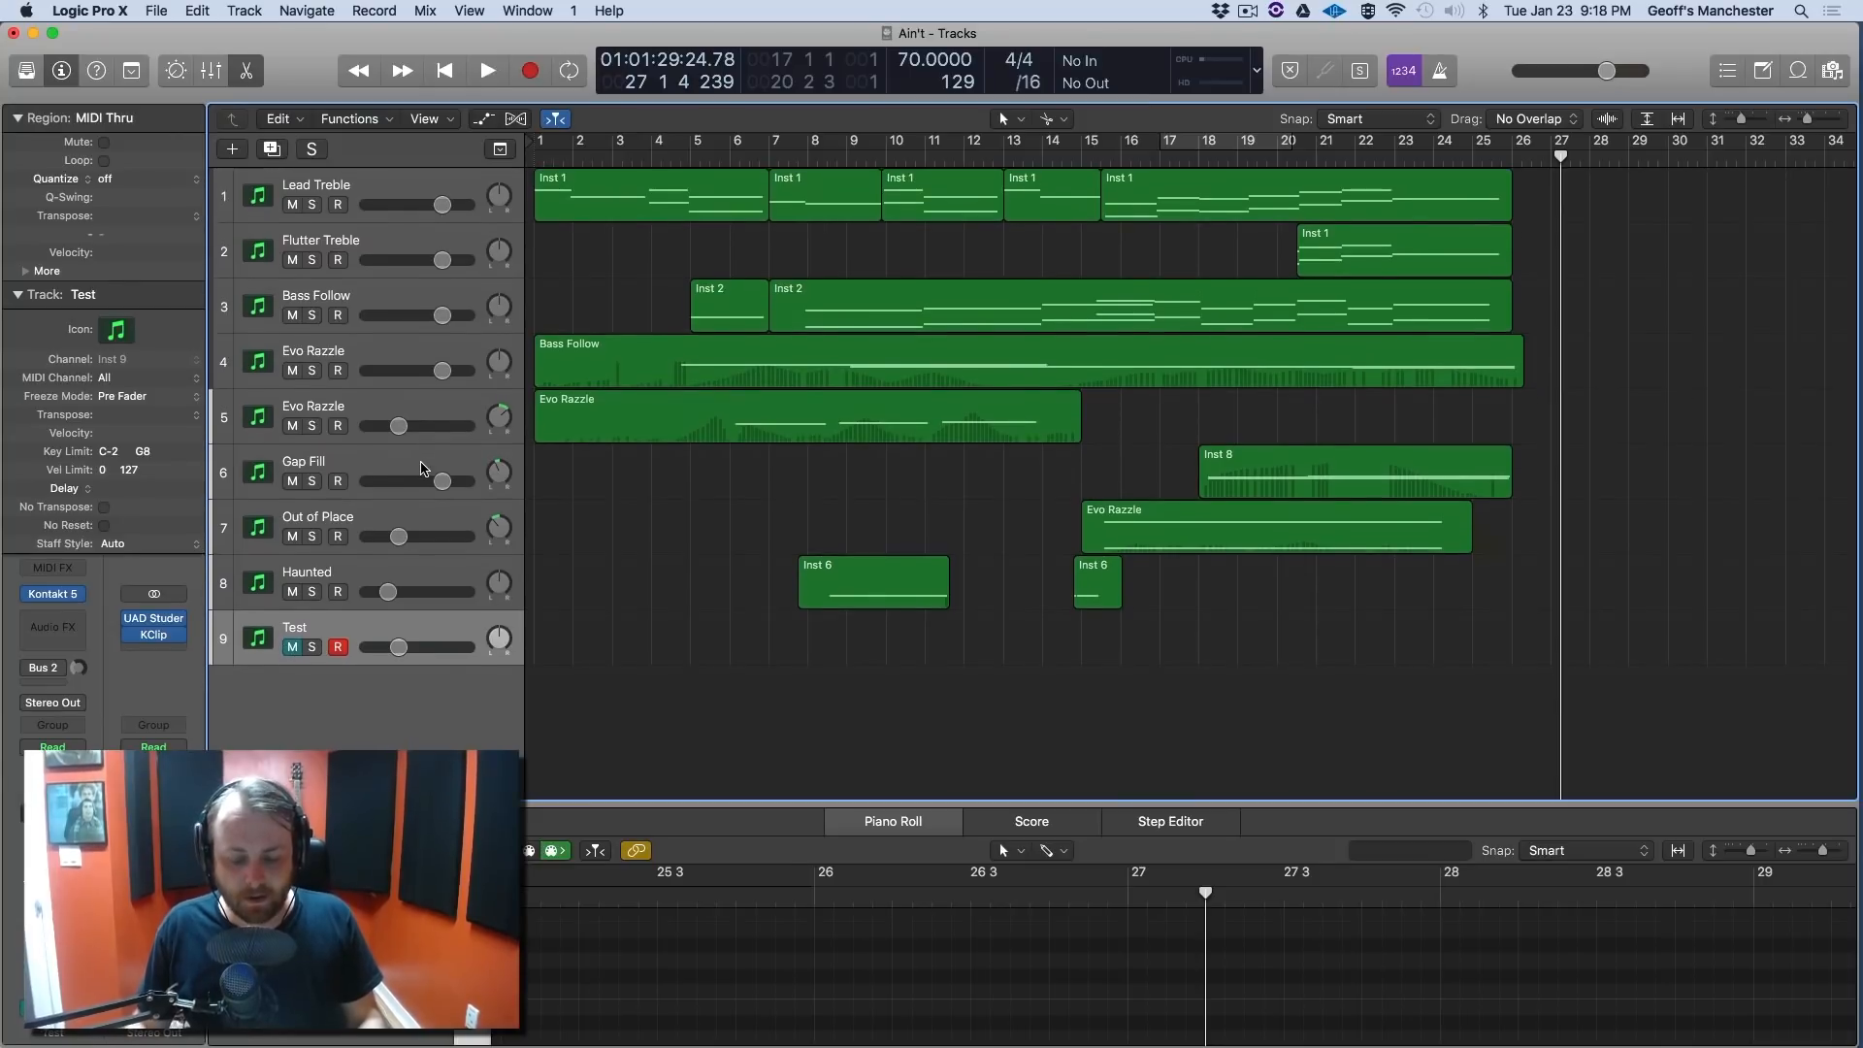
{"action": "key", "text": "Return"}
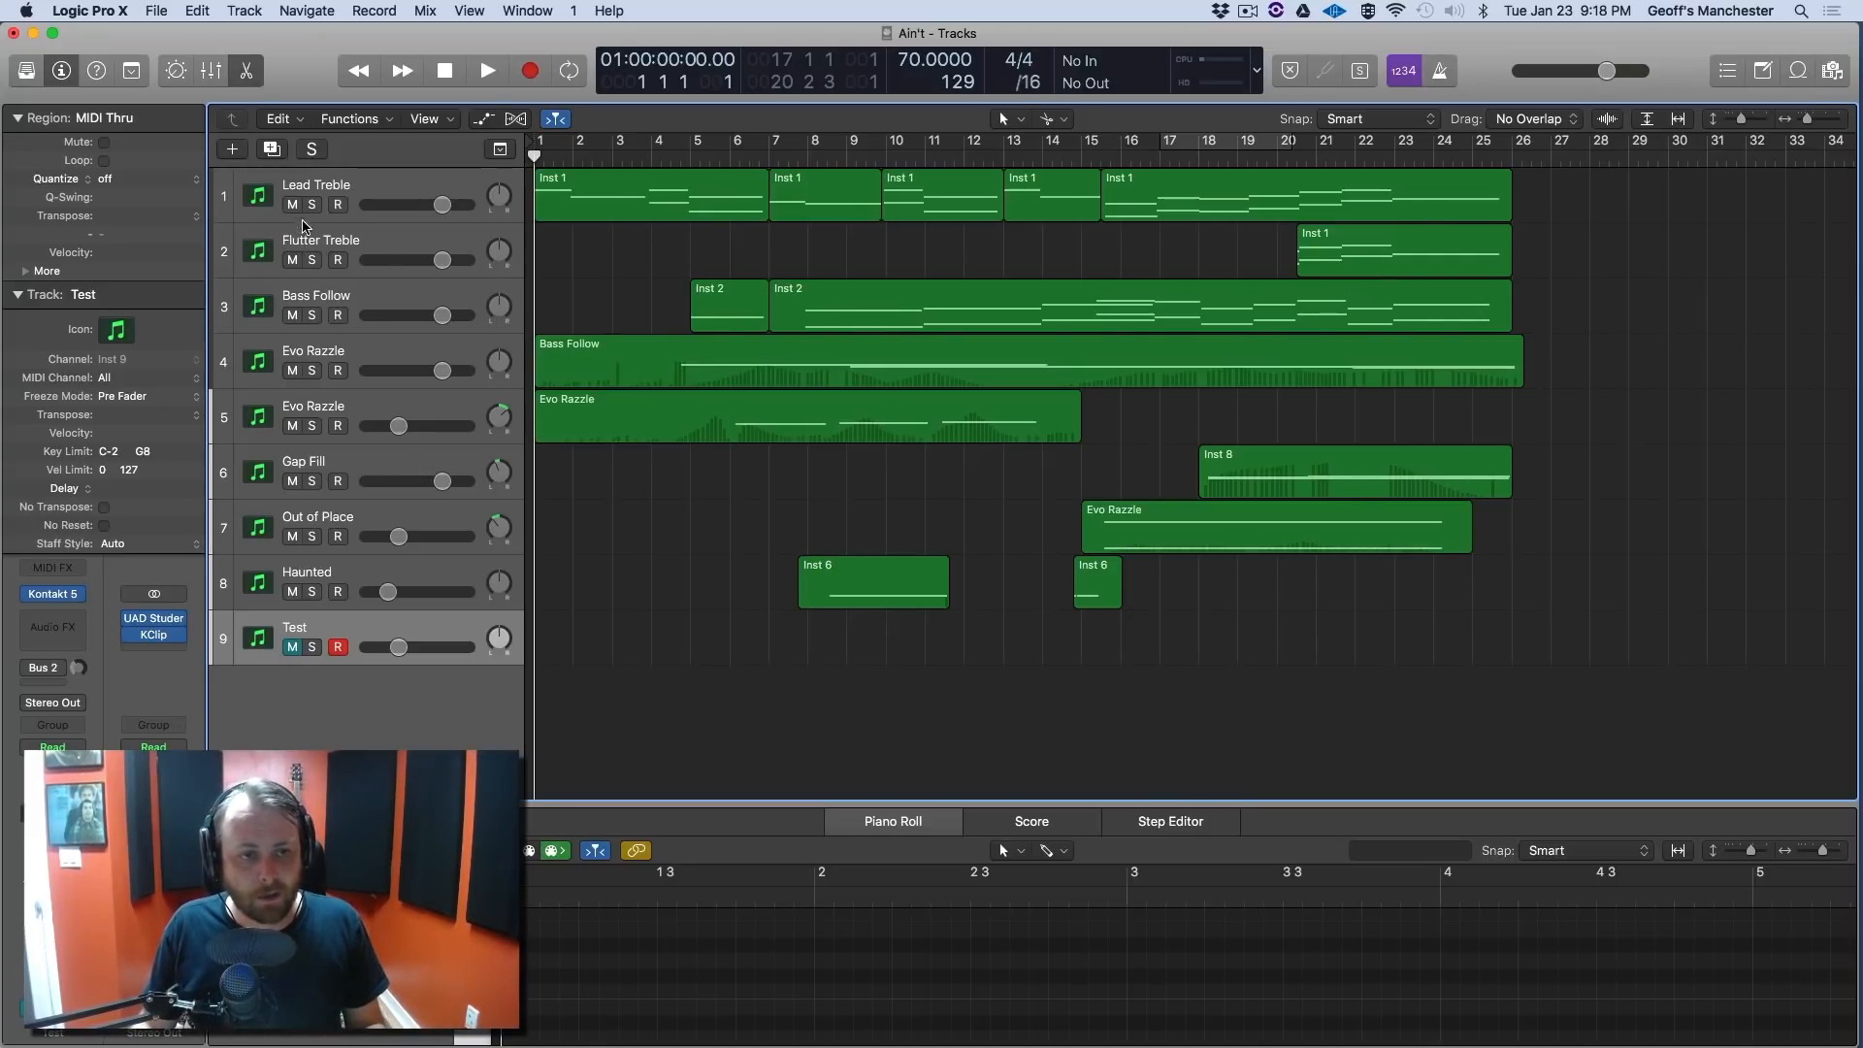
Solo and select the Lead Treble track, and inspect its Channel EQ settings.
{"action": "left_click", "coordinate": [312, 205]}
{"action": "left_click", "coordinate": [384, 186]}
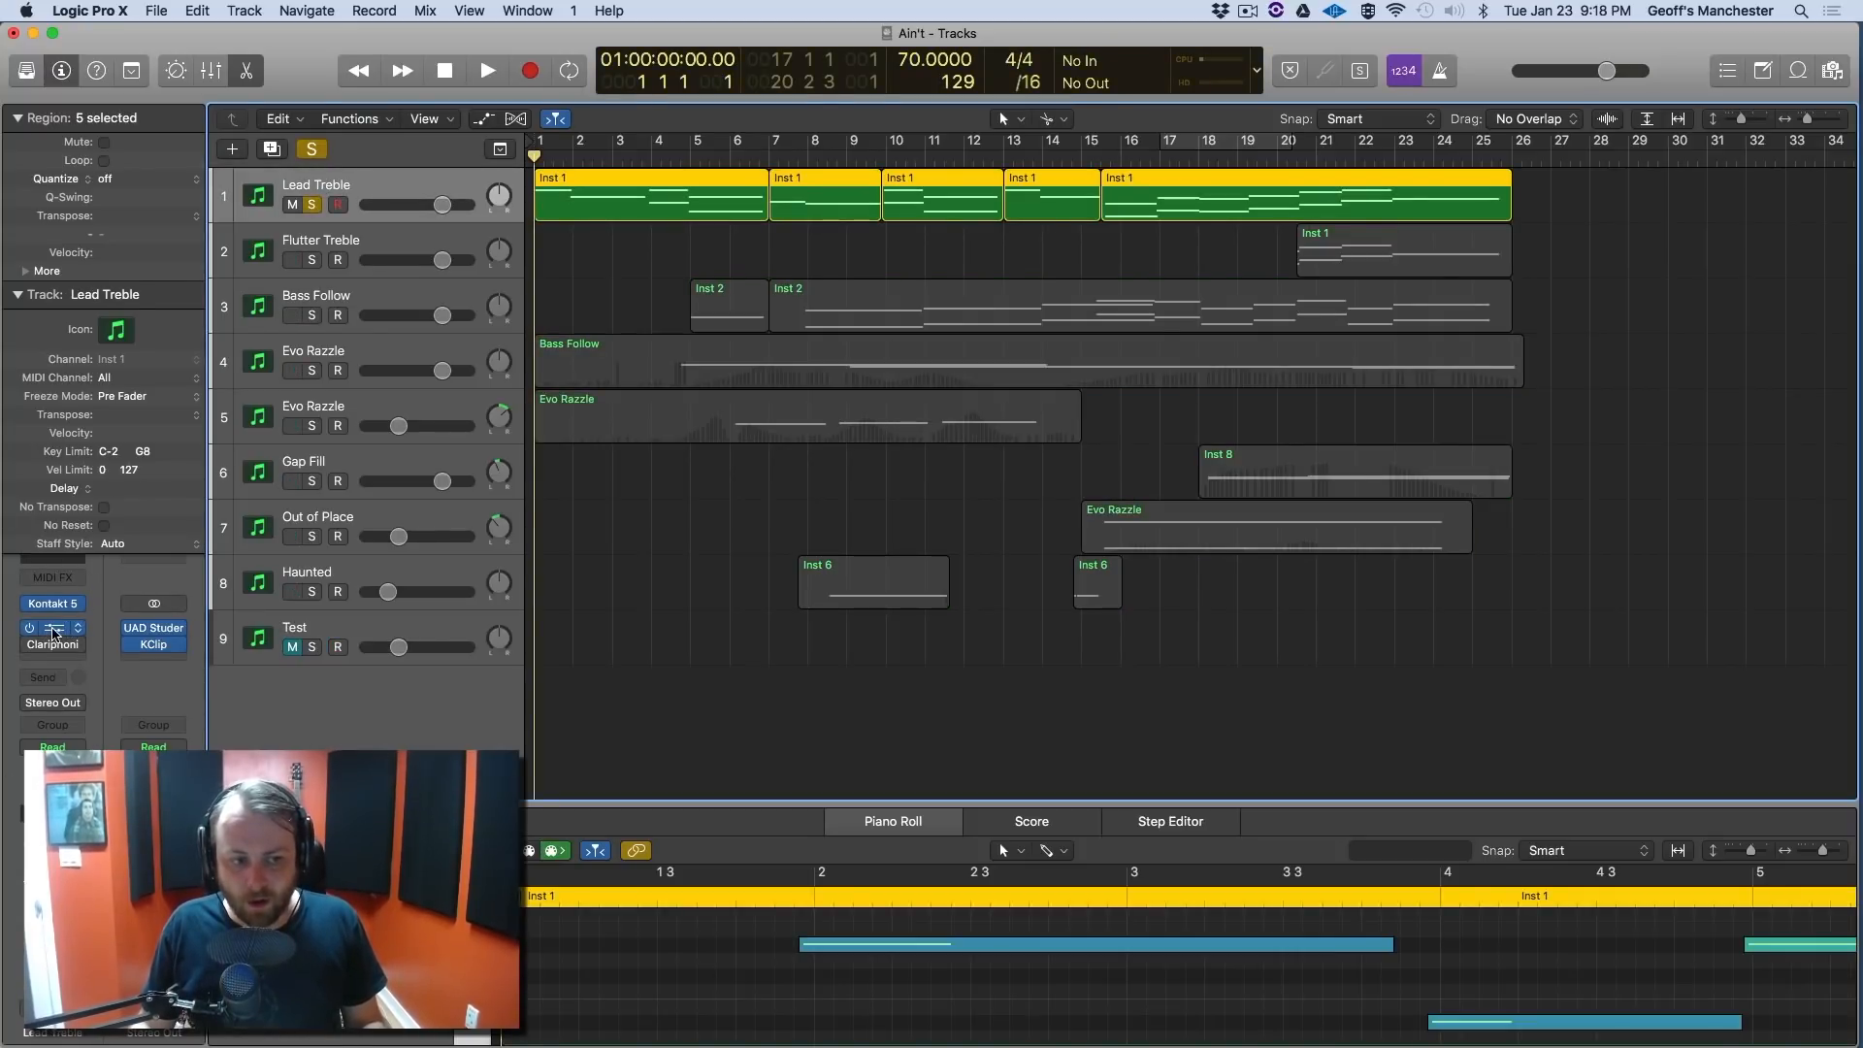
{"action": "left_click", "coordinate": [54, 633]}
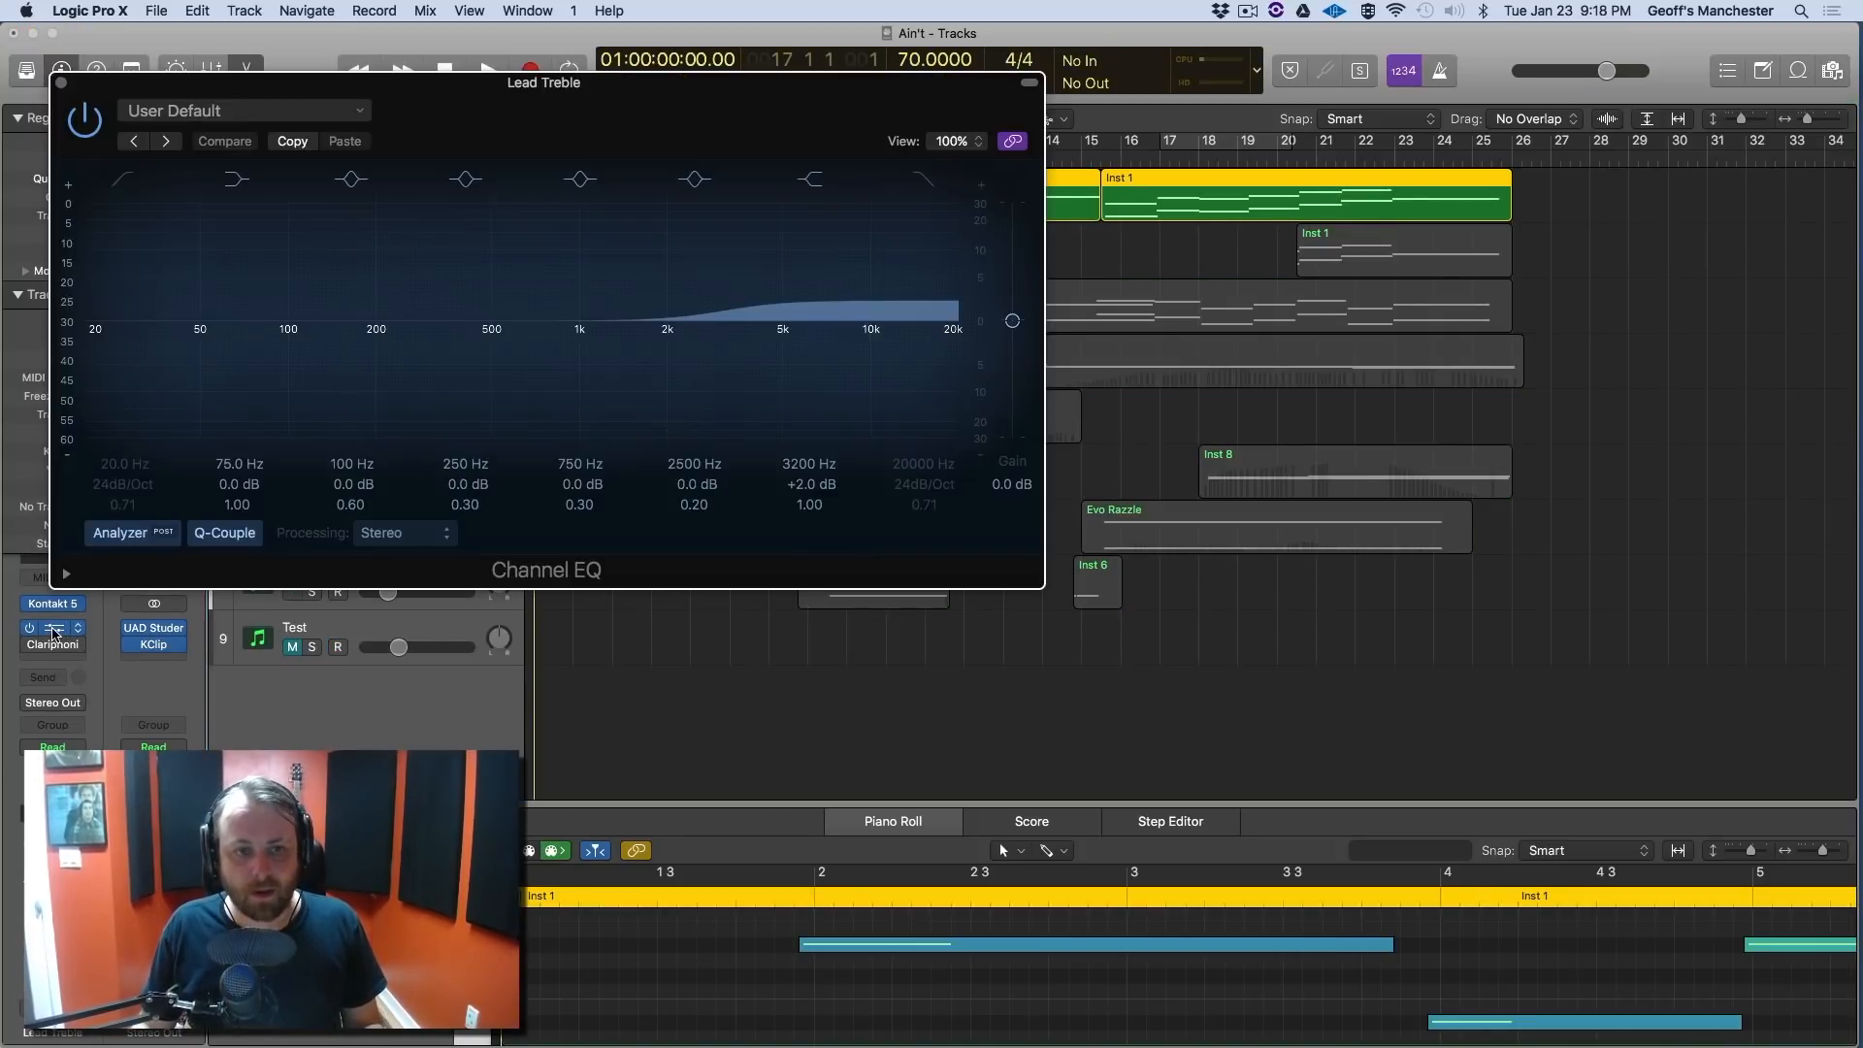
{"action": "left_click", "coordinate": [62, 86]}
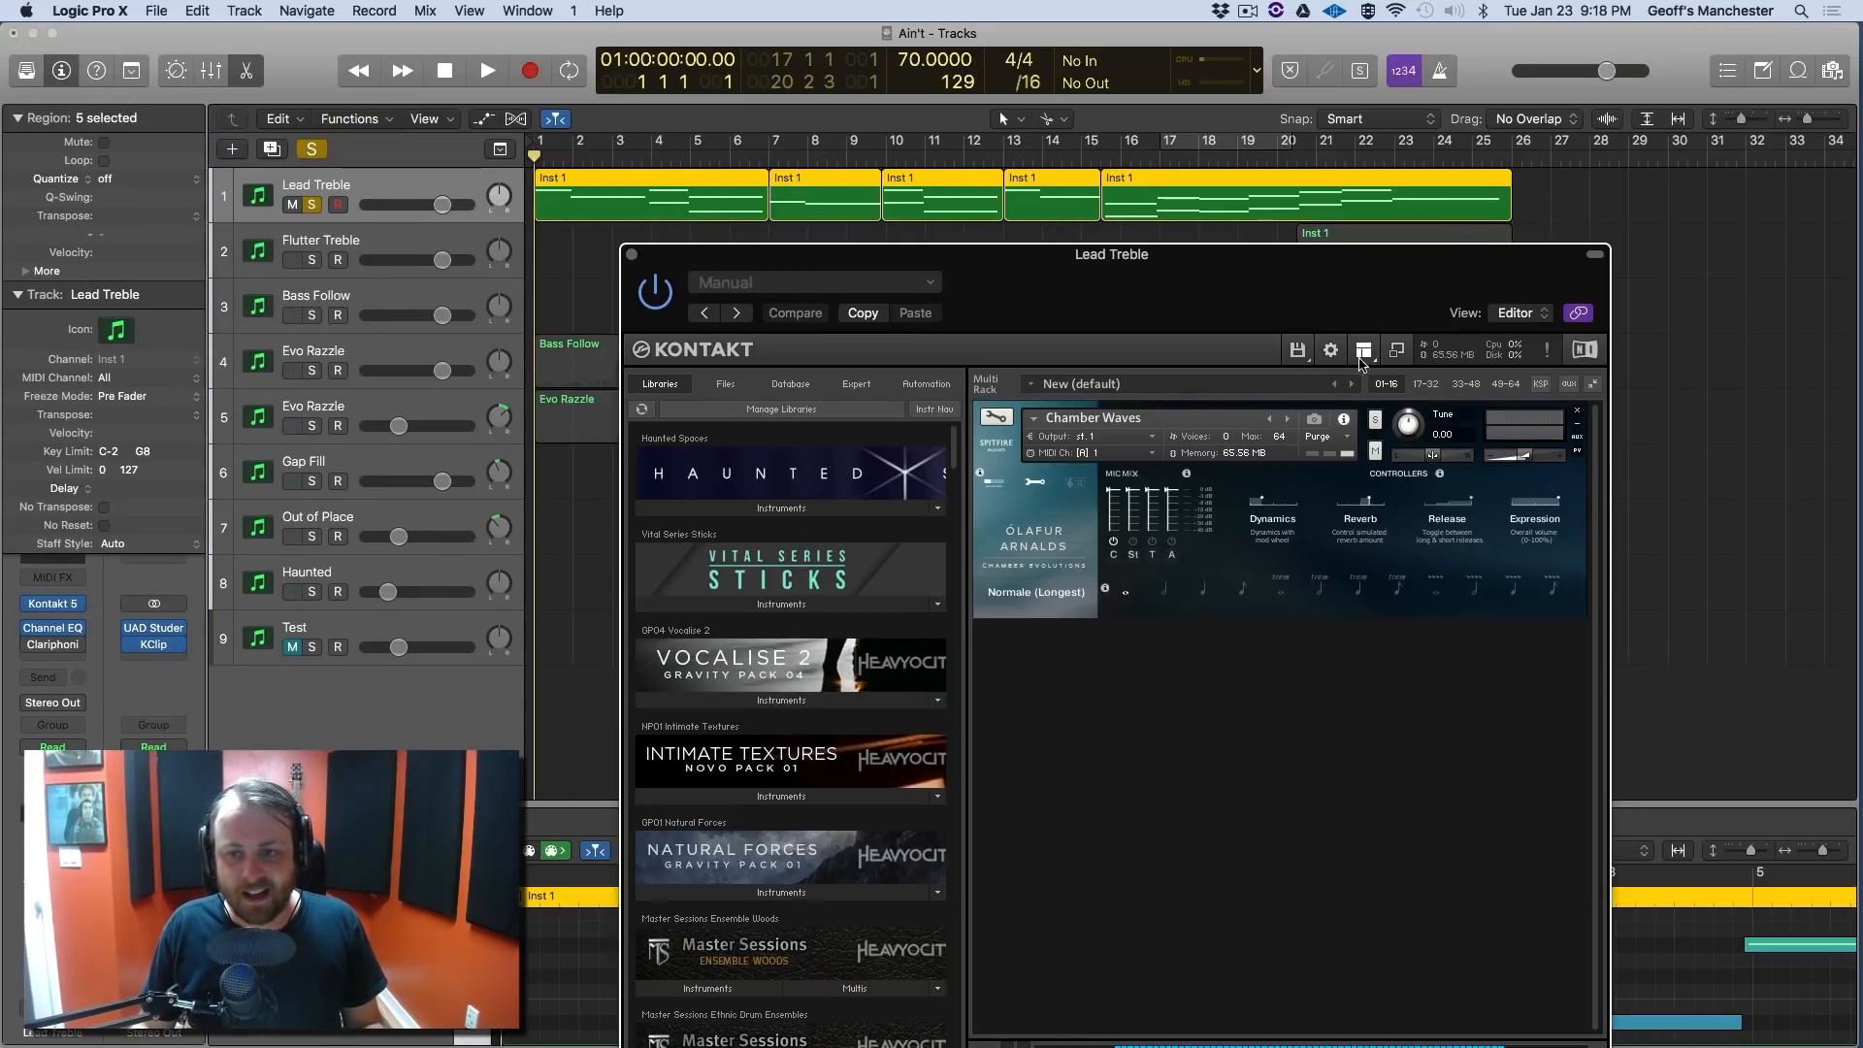
Reduce Lead Treble's Kontakt window to the compact view, play the soloed part from the start and move the window clear of the upper tracks.
{"action": "left_click", "coordinate": [1398, 355]}
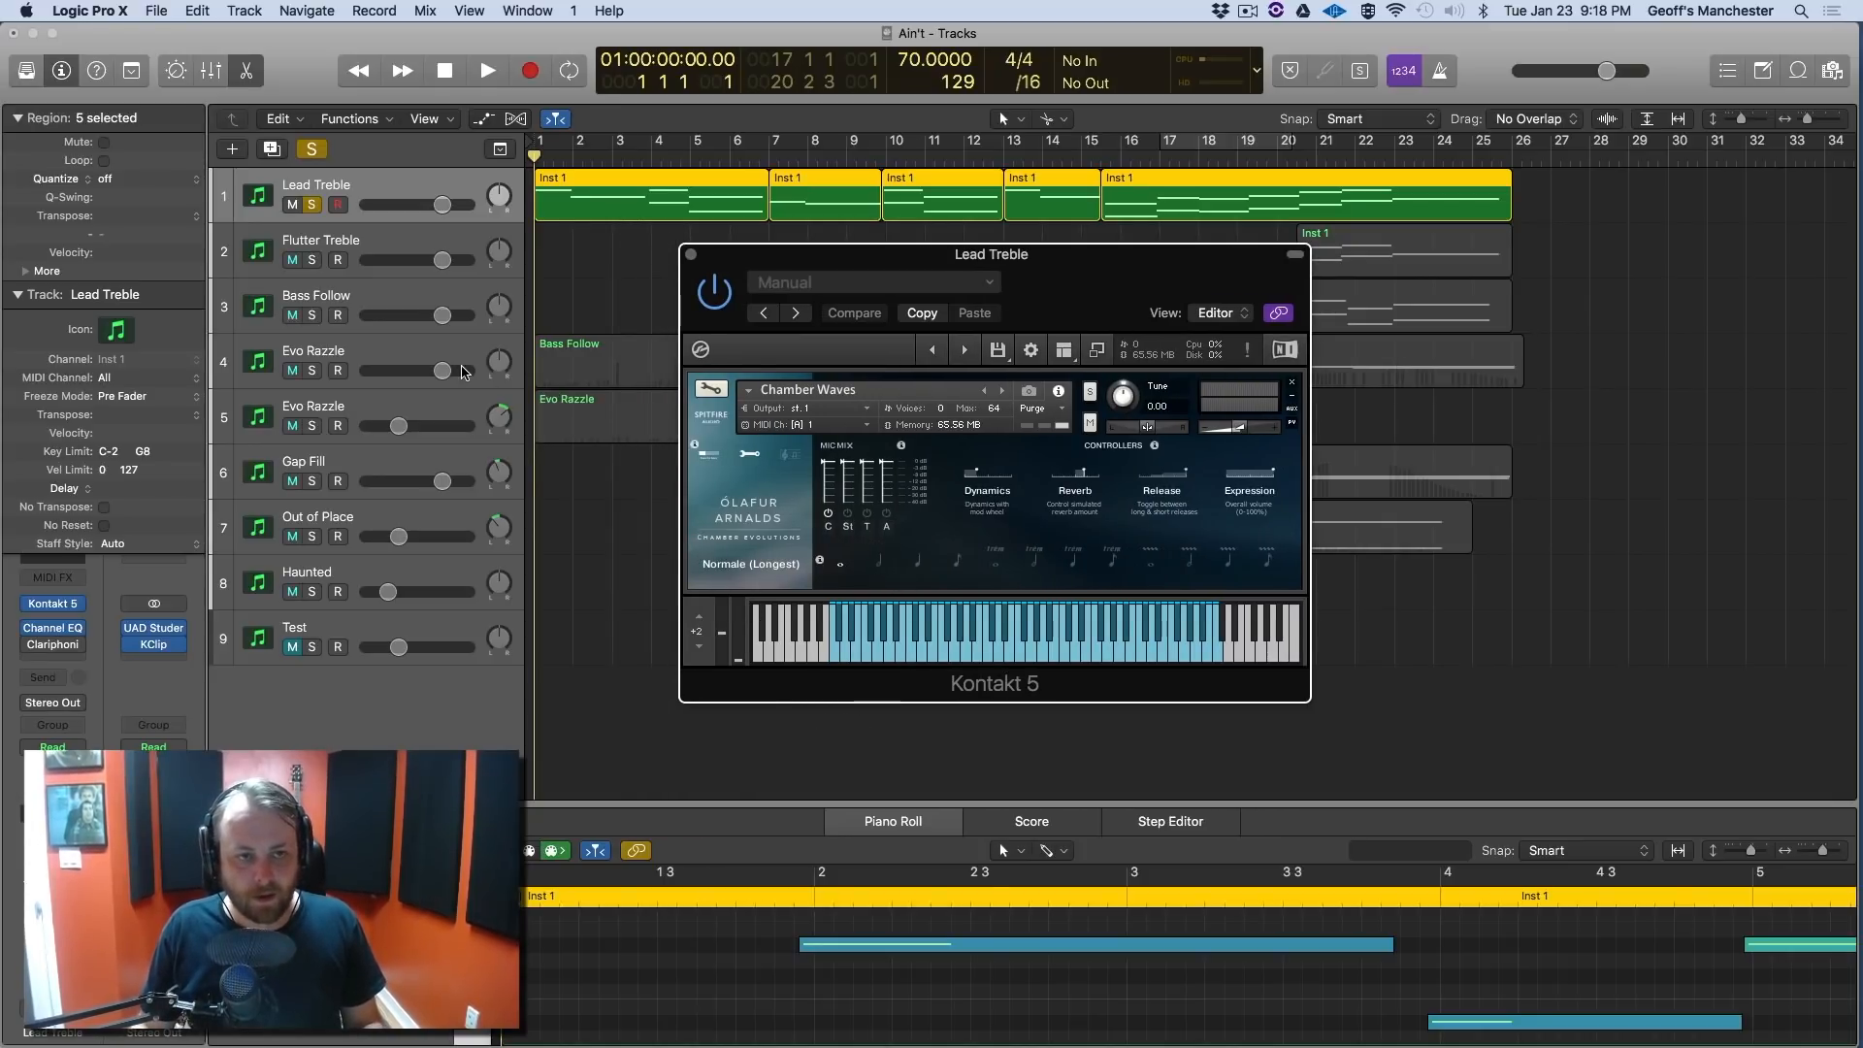
{"action": "key", "text": "space"}
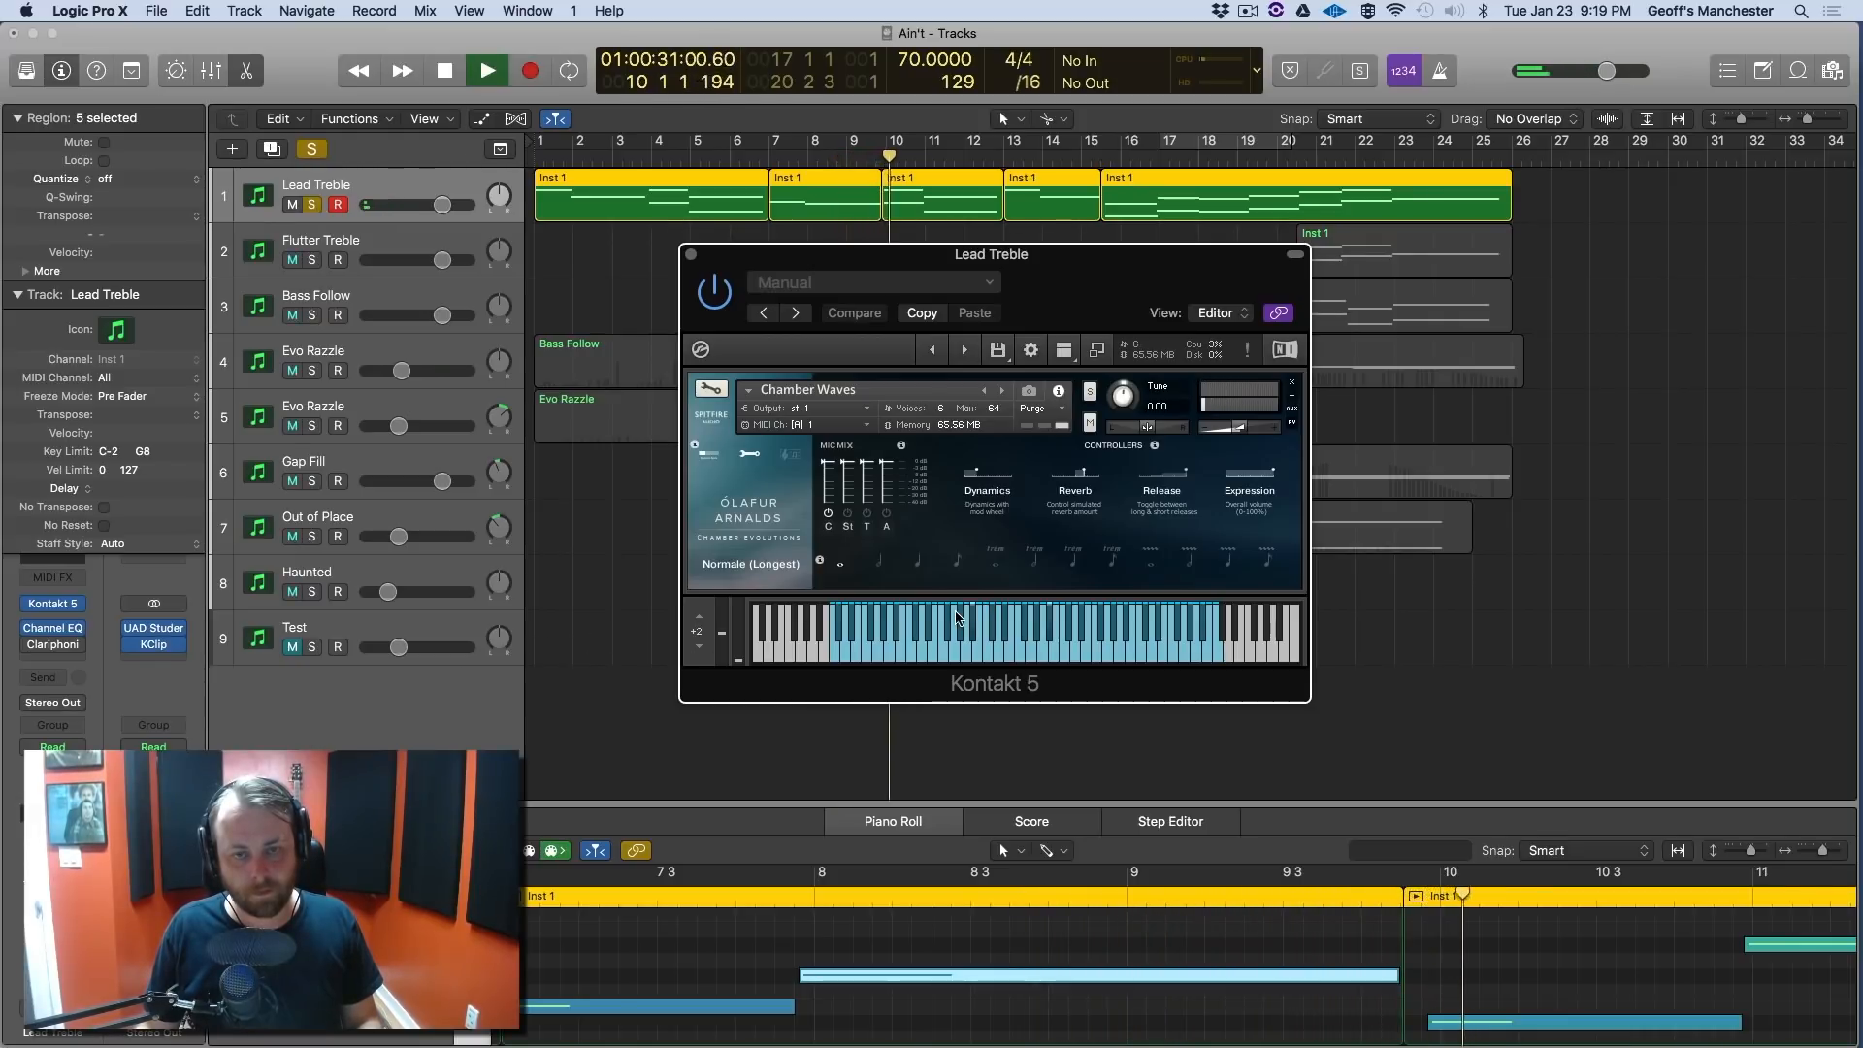
{"action": "left_click_drag", "start_coordinate": [1087, 291], "coordinate": [1110, 499]}
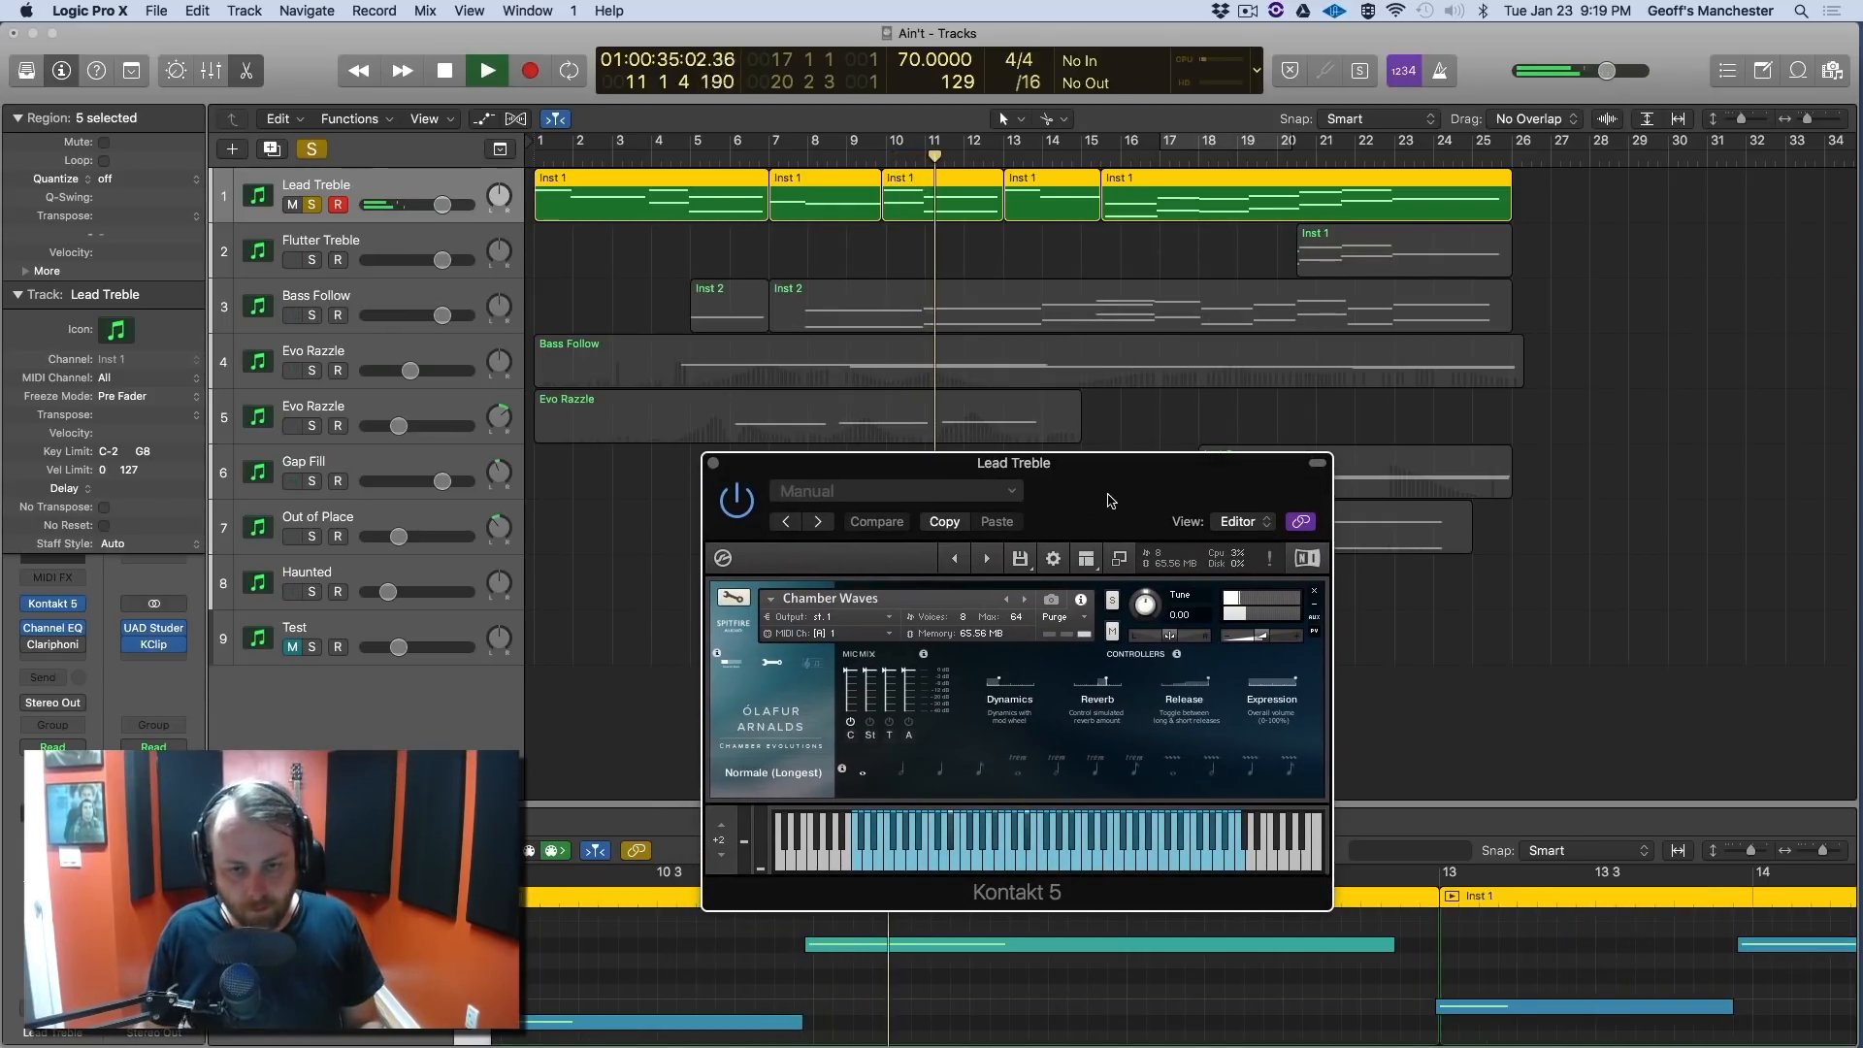
Compare Lead Treble in the full mix with its solo during playback, with the track automation displayed, and stop.
{"action": "key", "text": "ctrl+s"}
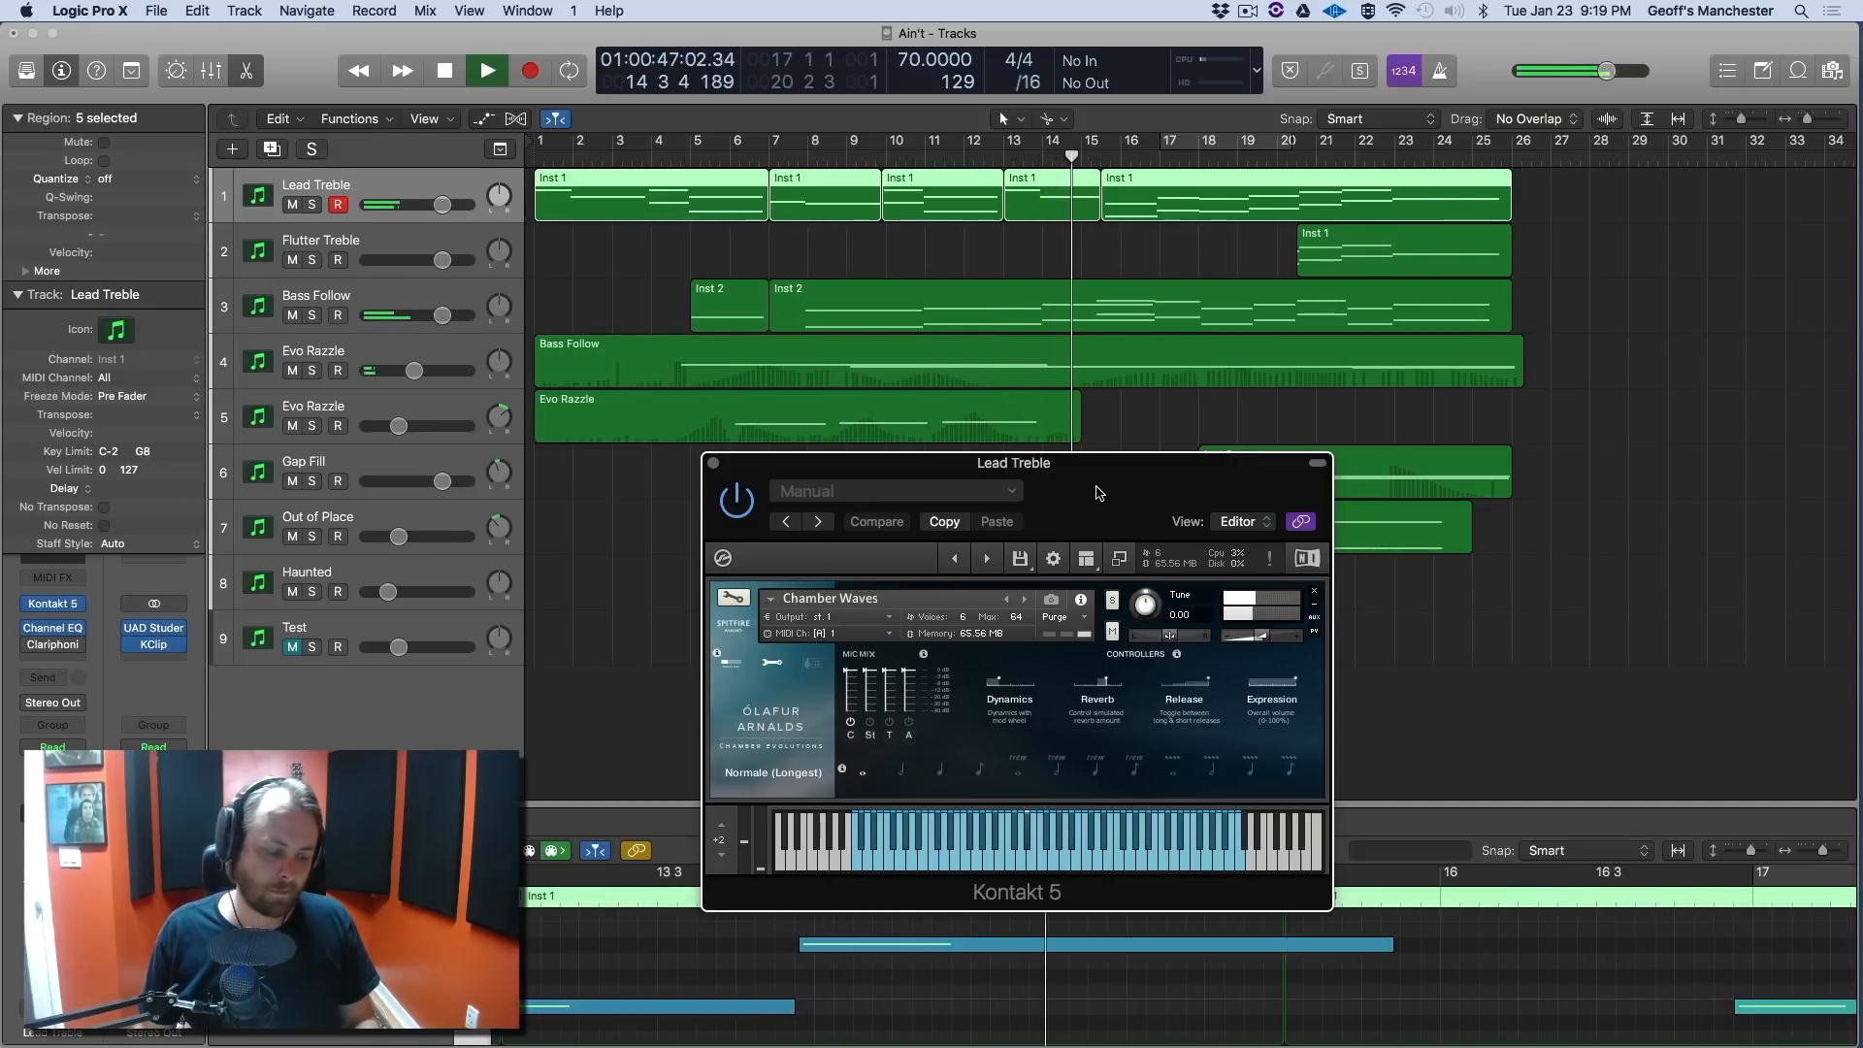
{"action": "key", "text": "a"}
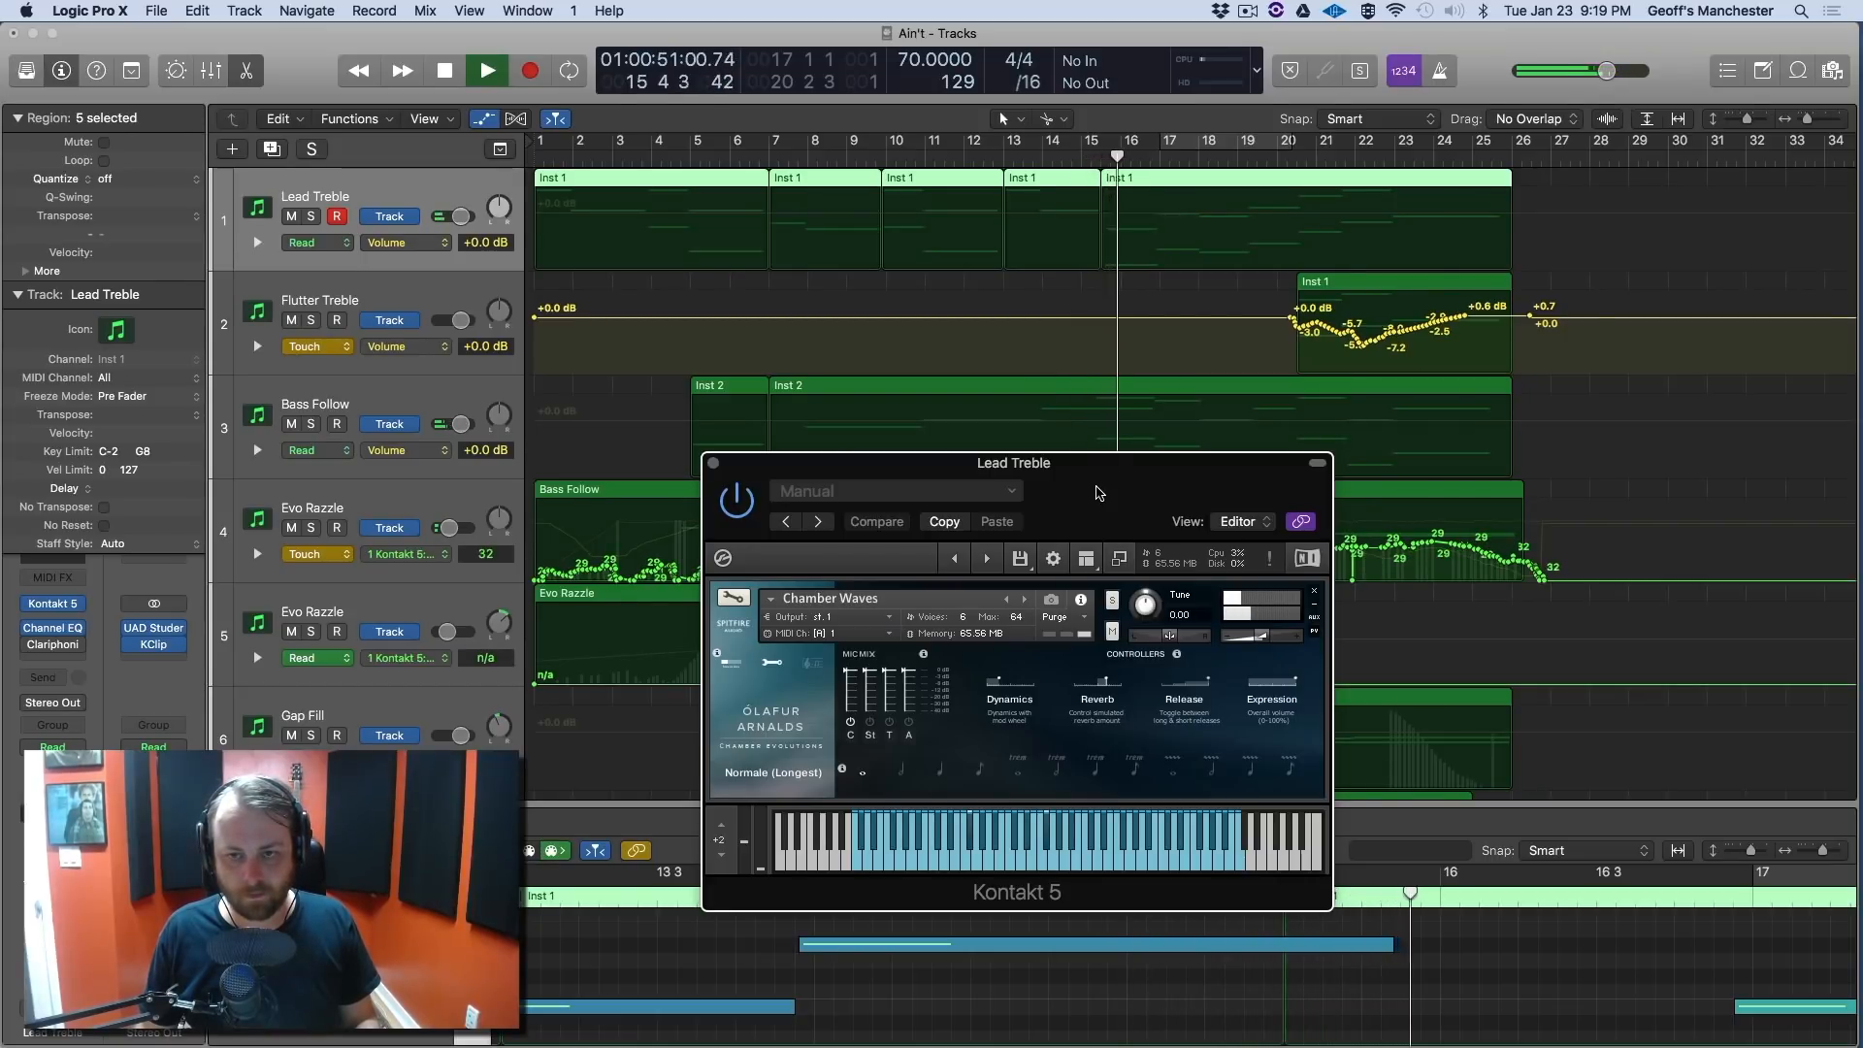
{"action": "key", "text": "s"}
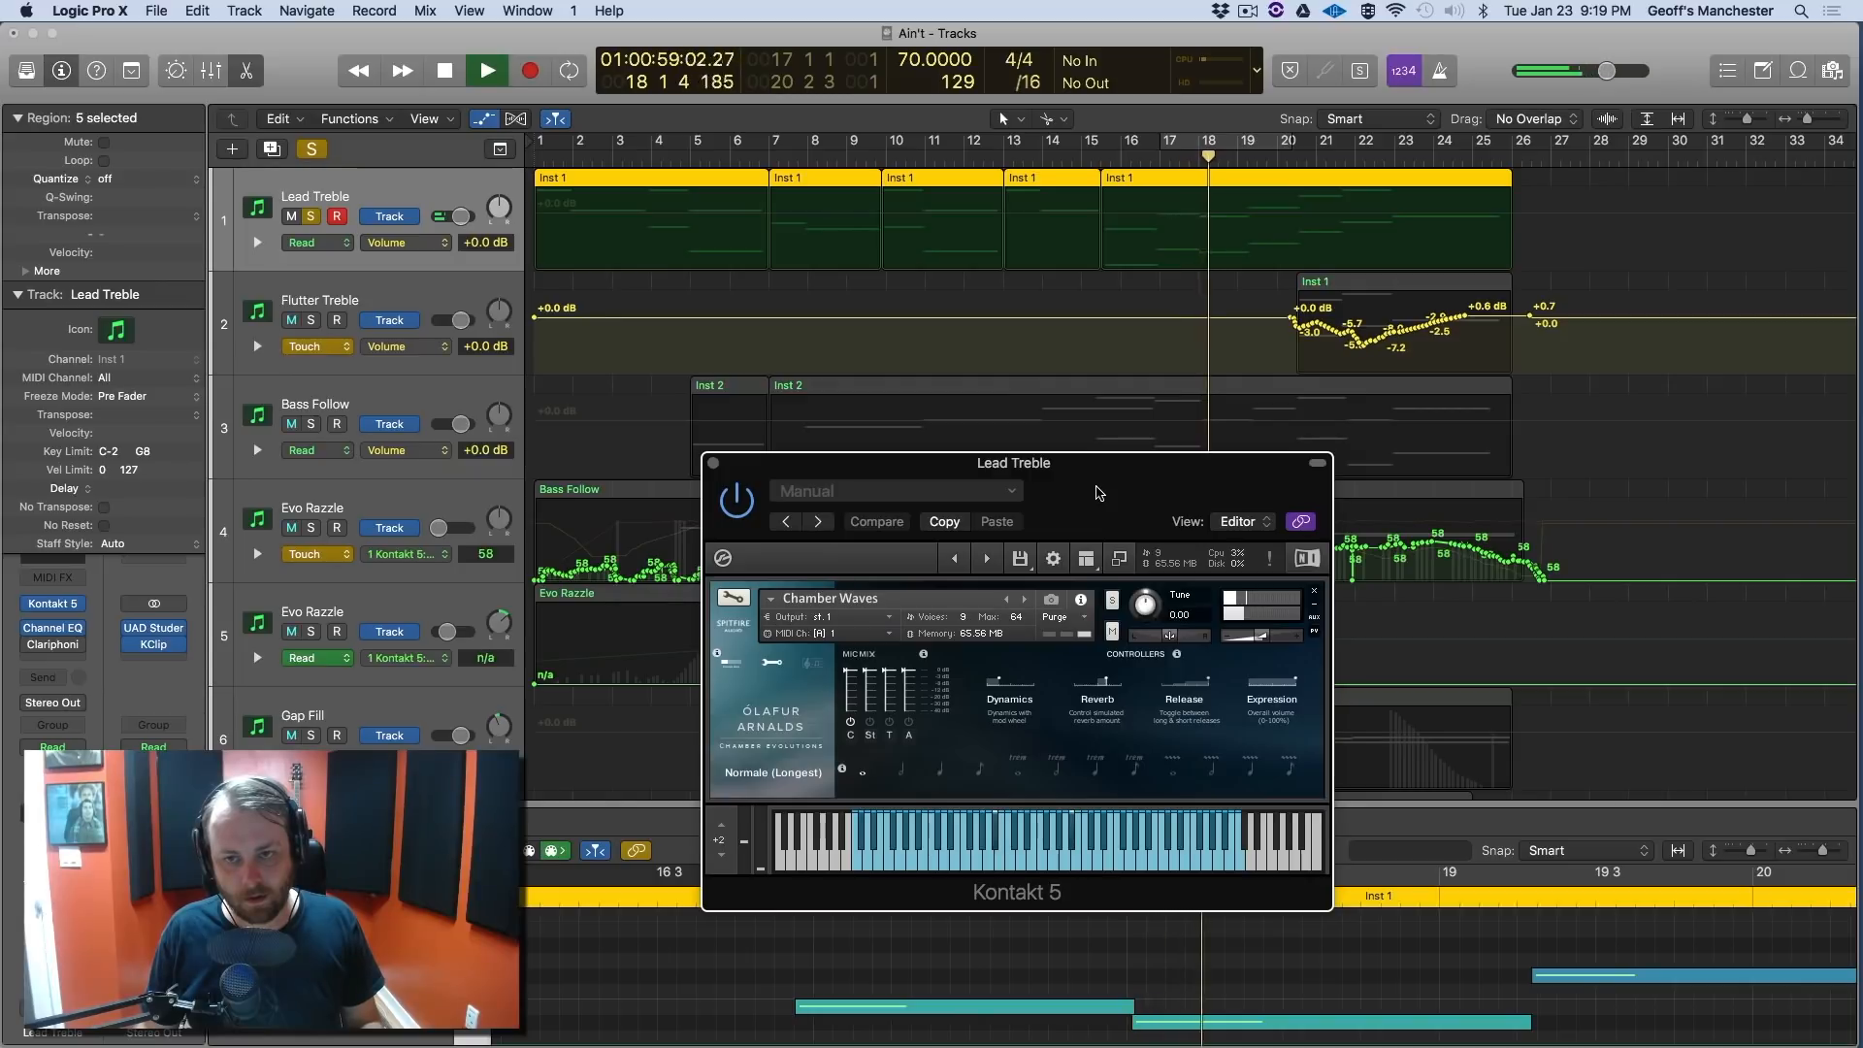
{"action": "key", "text": "space"}
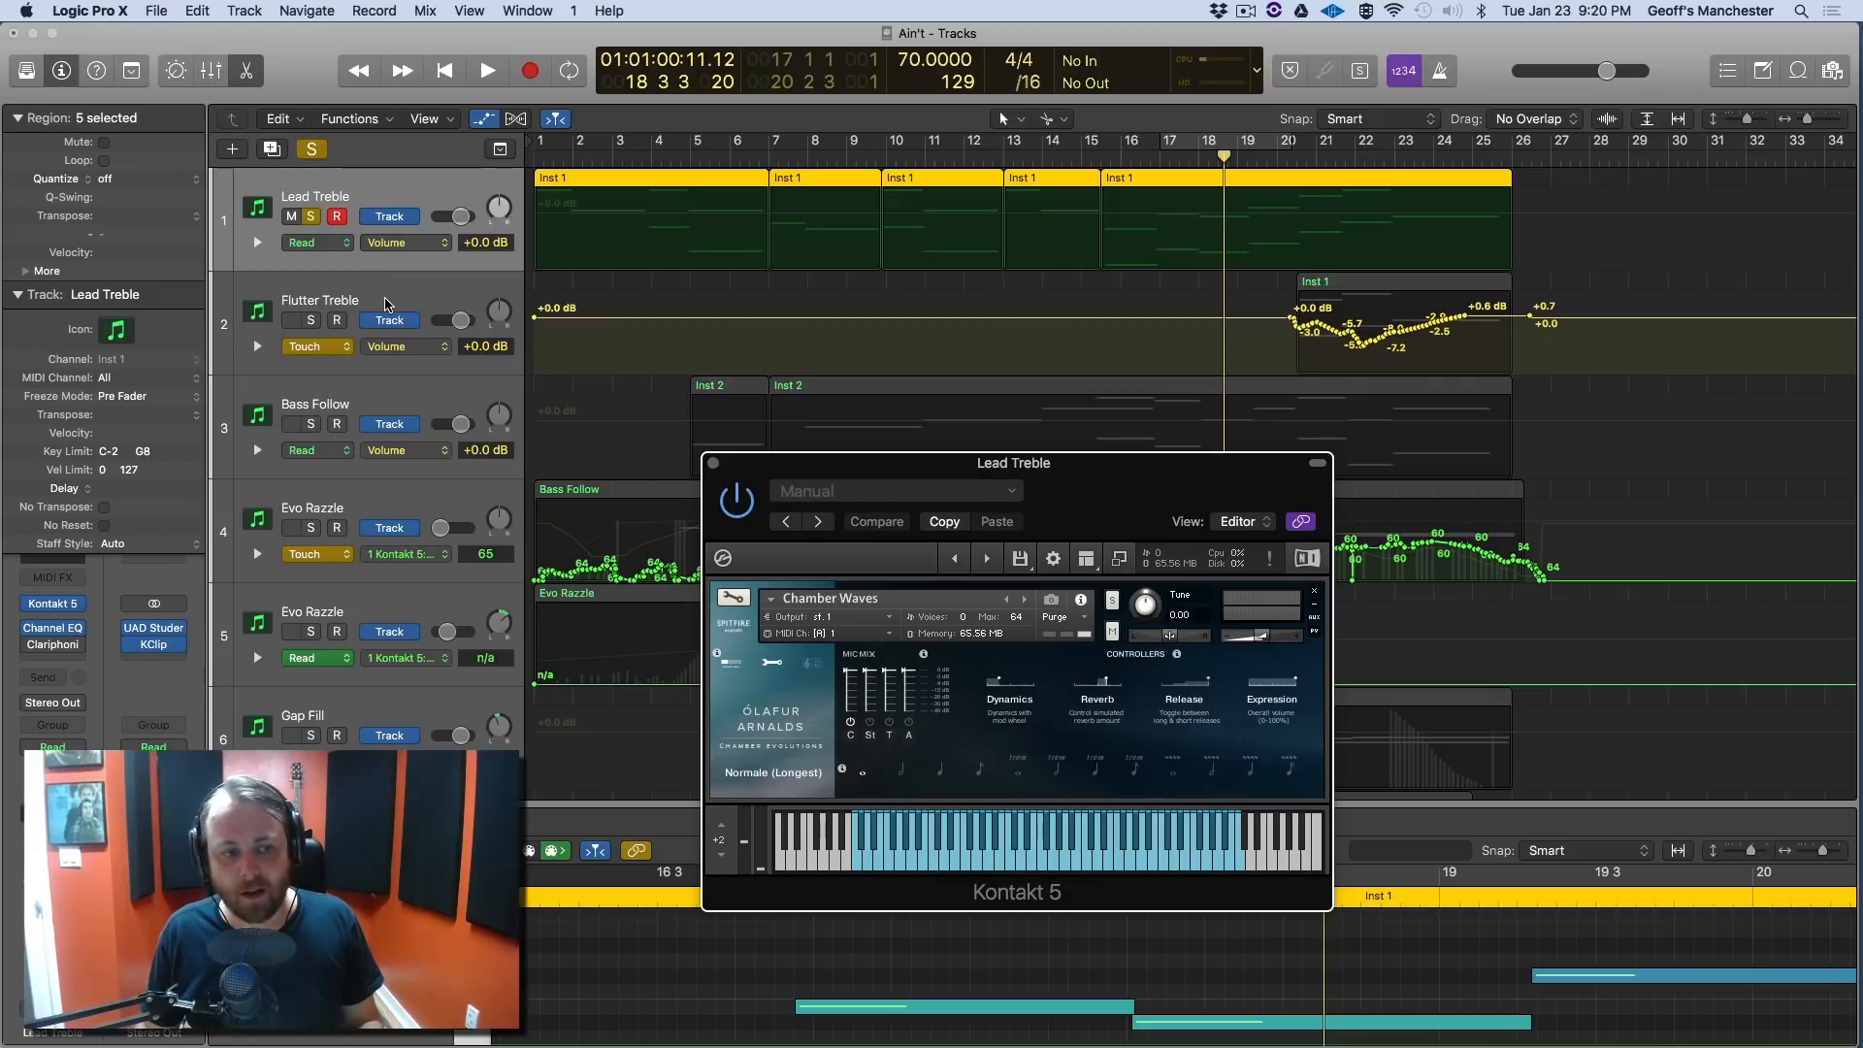
Recheck Lead Treble's Channel EQ curve and resume playback, comparing the solo with the full mix before stopping.
{"action": "left_click", "coordinate": [55, 634]}
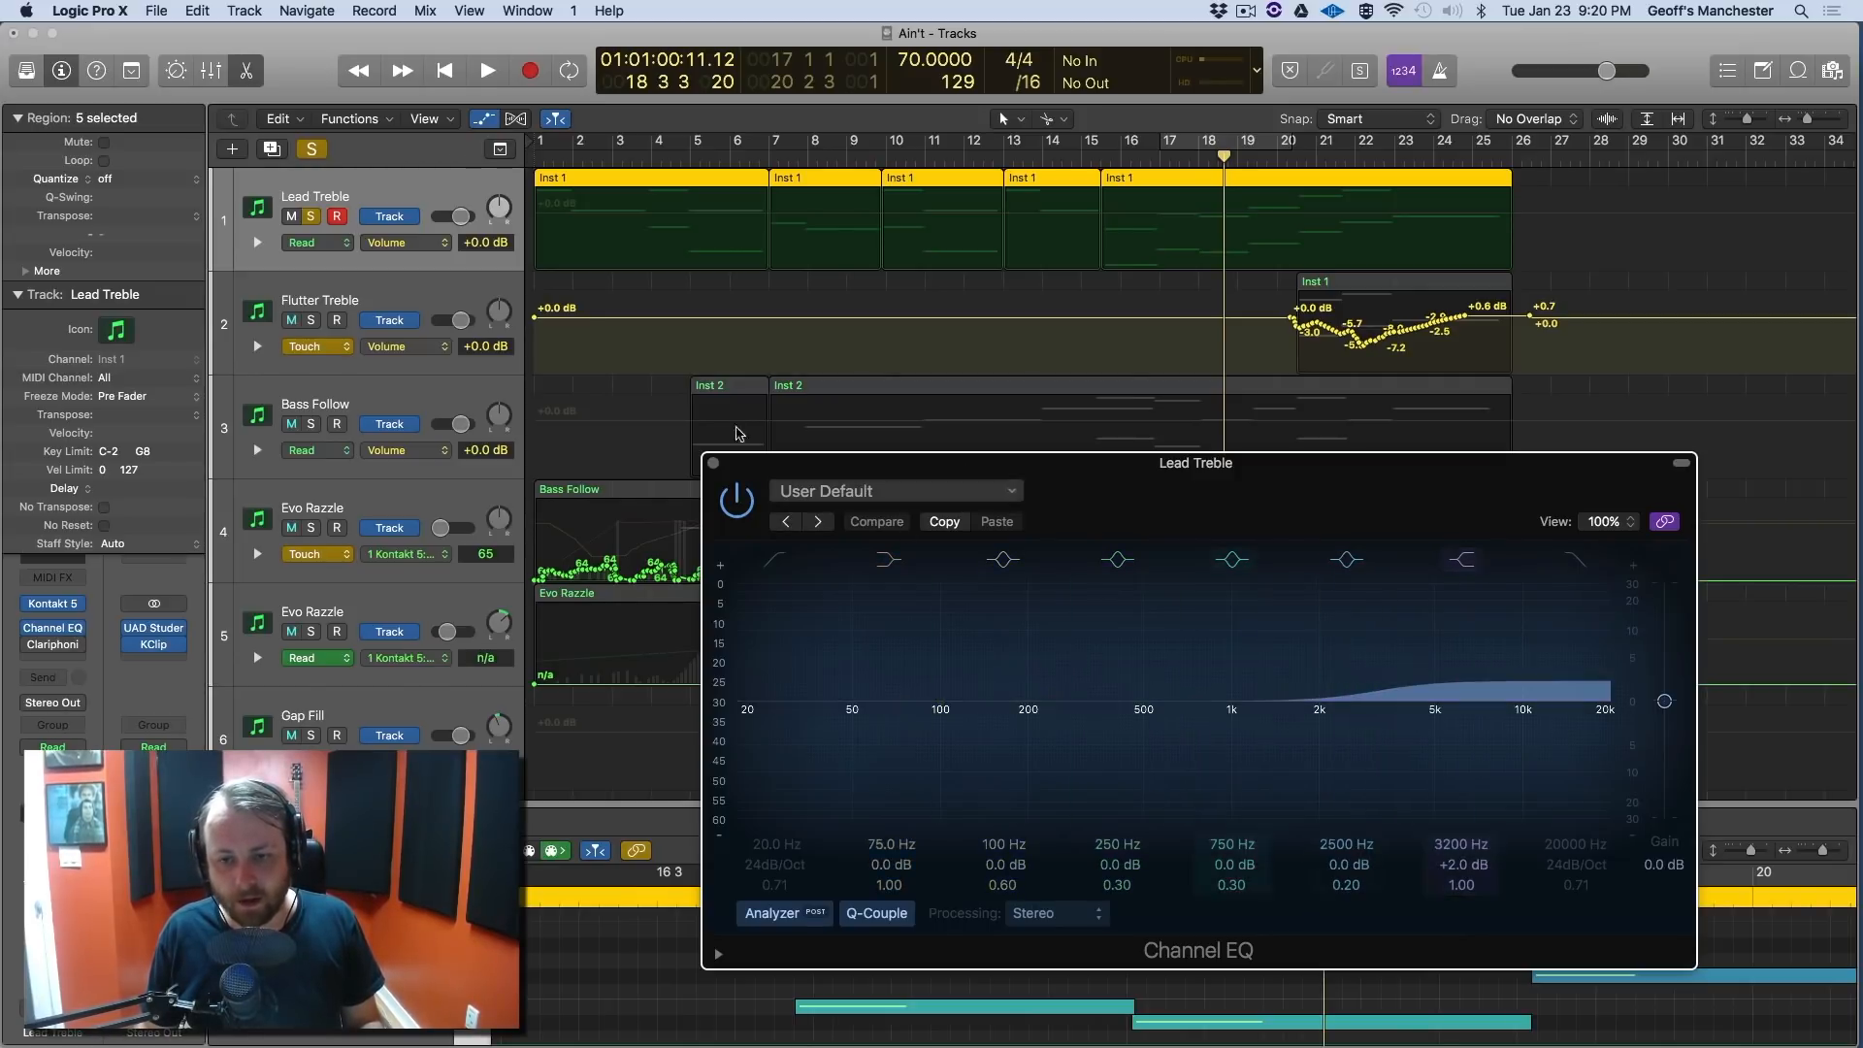
{"action": "left_click", "coordinate": [715, 463]}
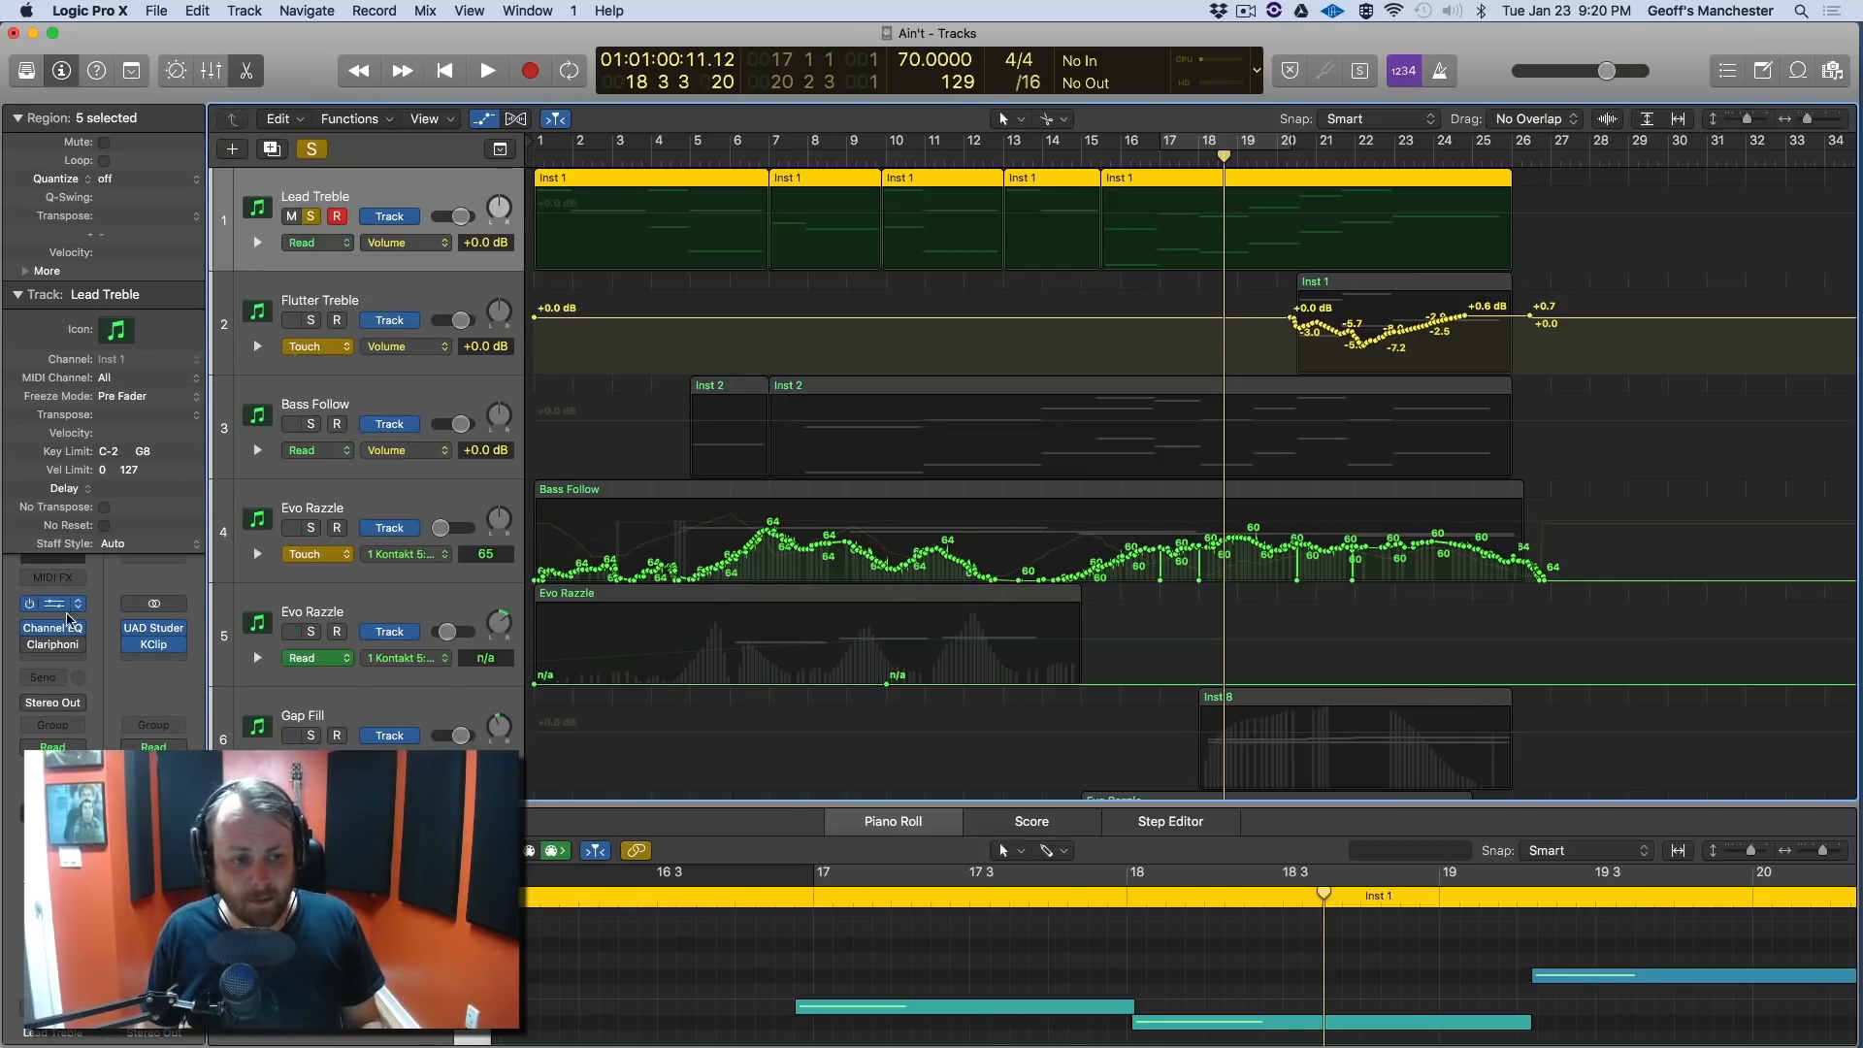
{"action": "key", "text": "space"}
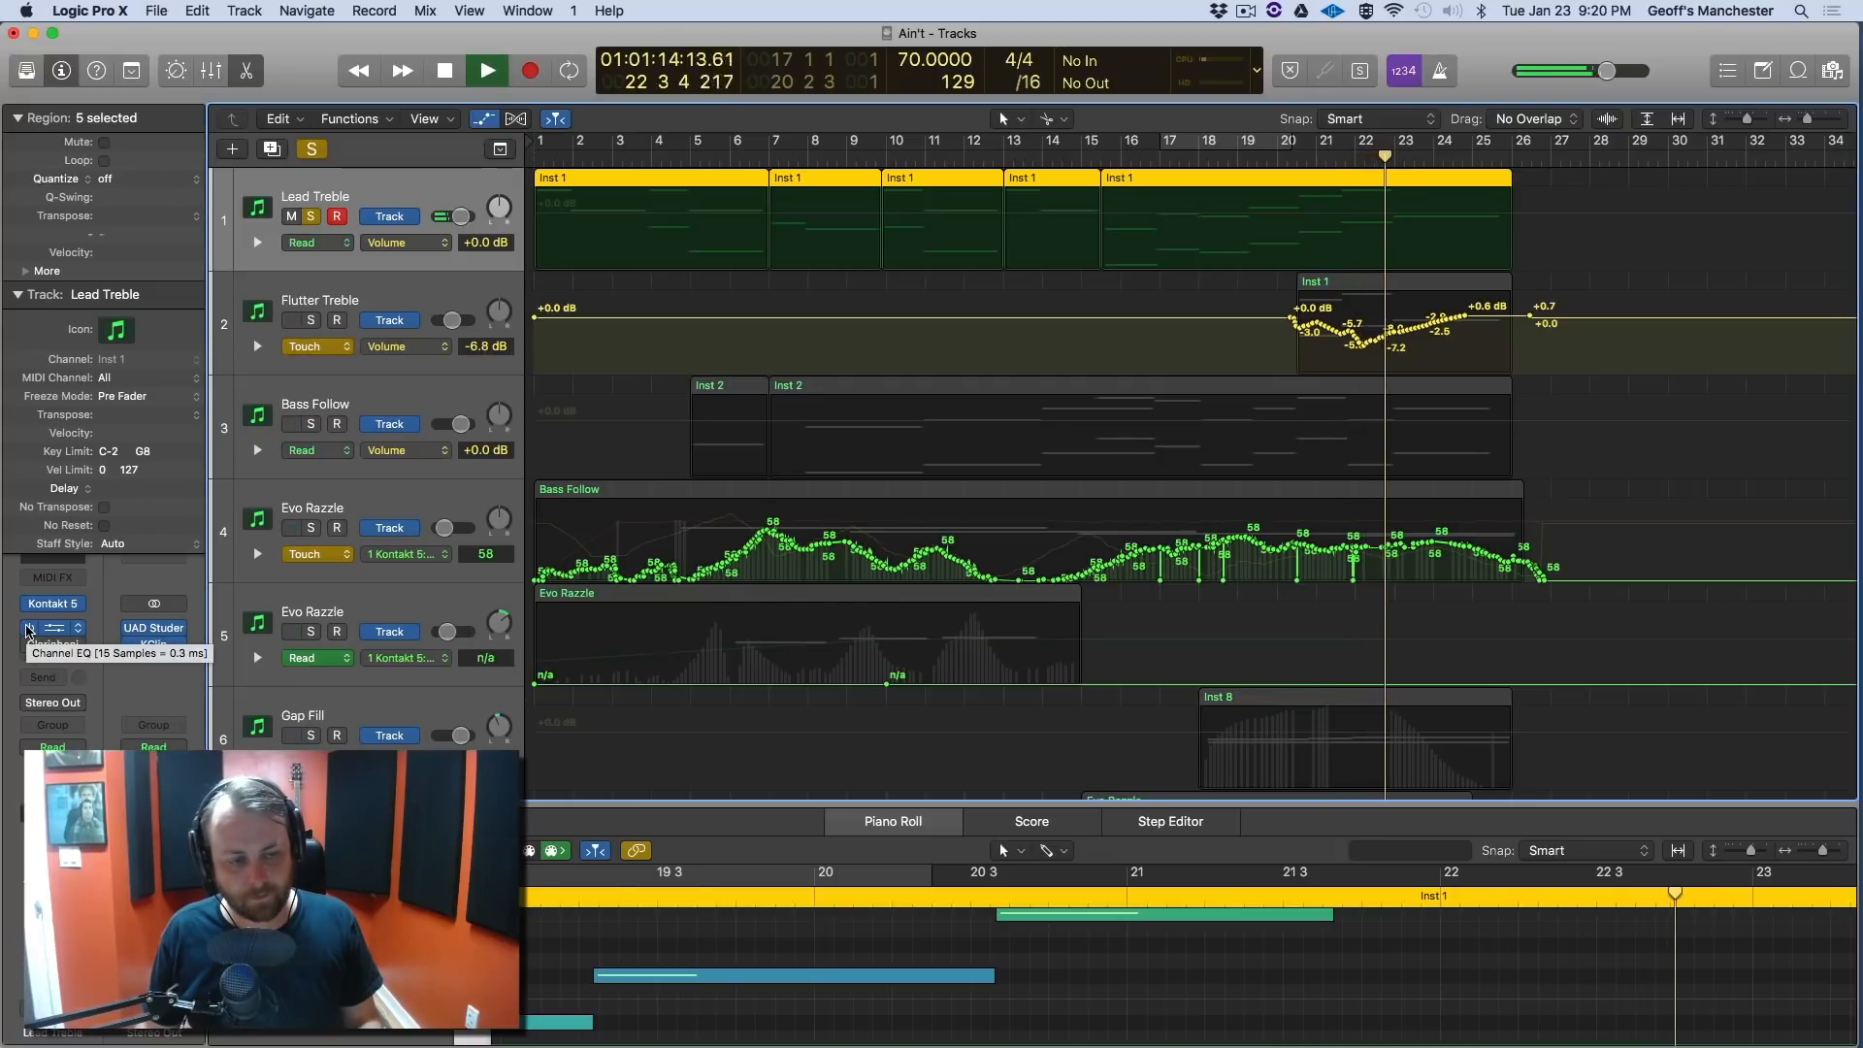
{"action": "key", "text": "s"}
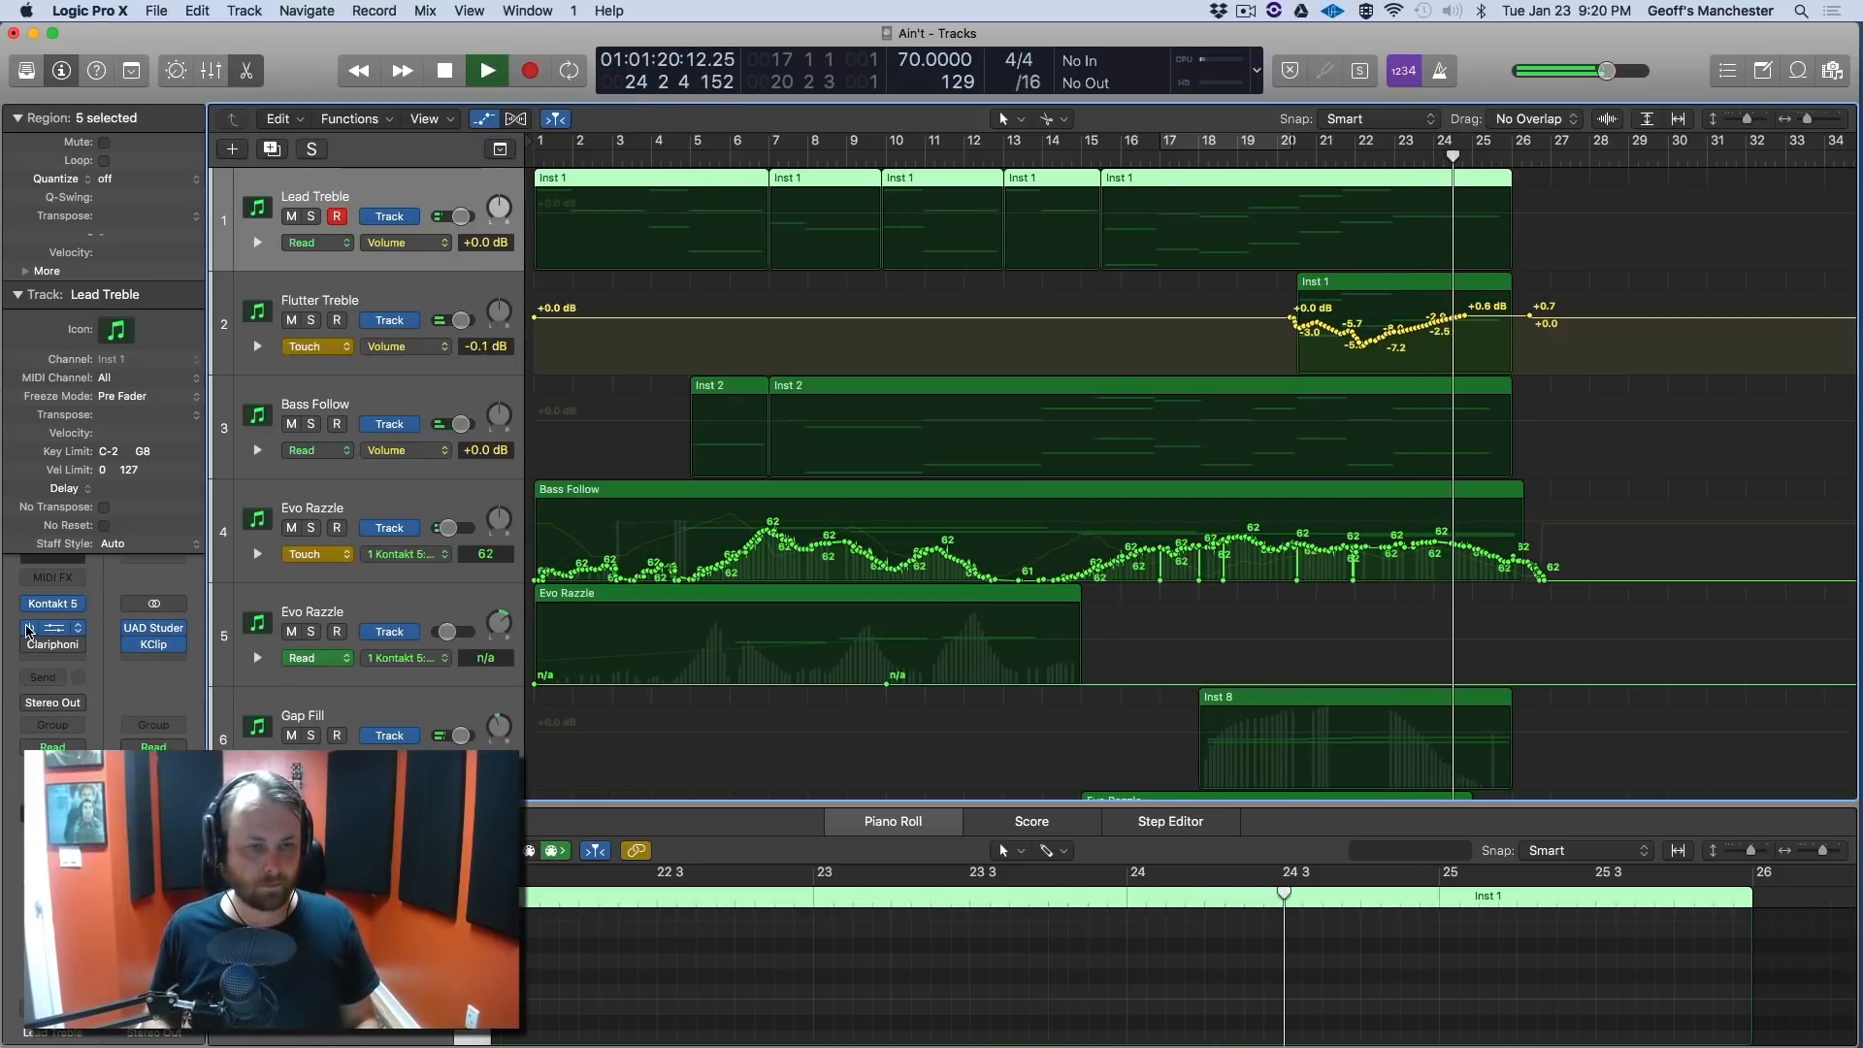
{"action": "key", "text": "s"}
{"action": "key", "text": "space"}
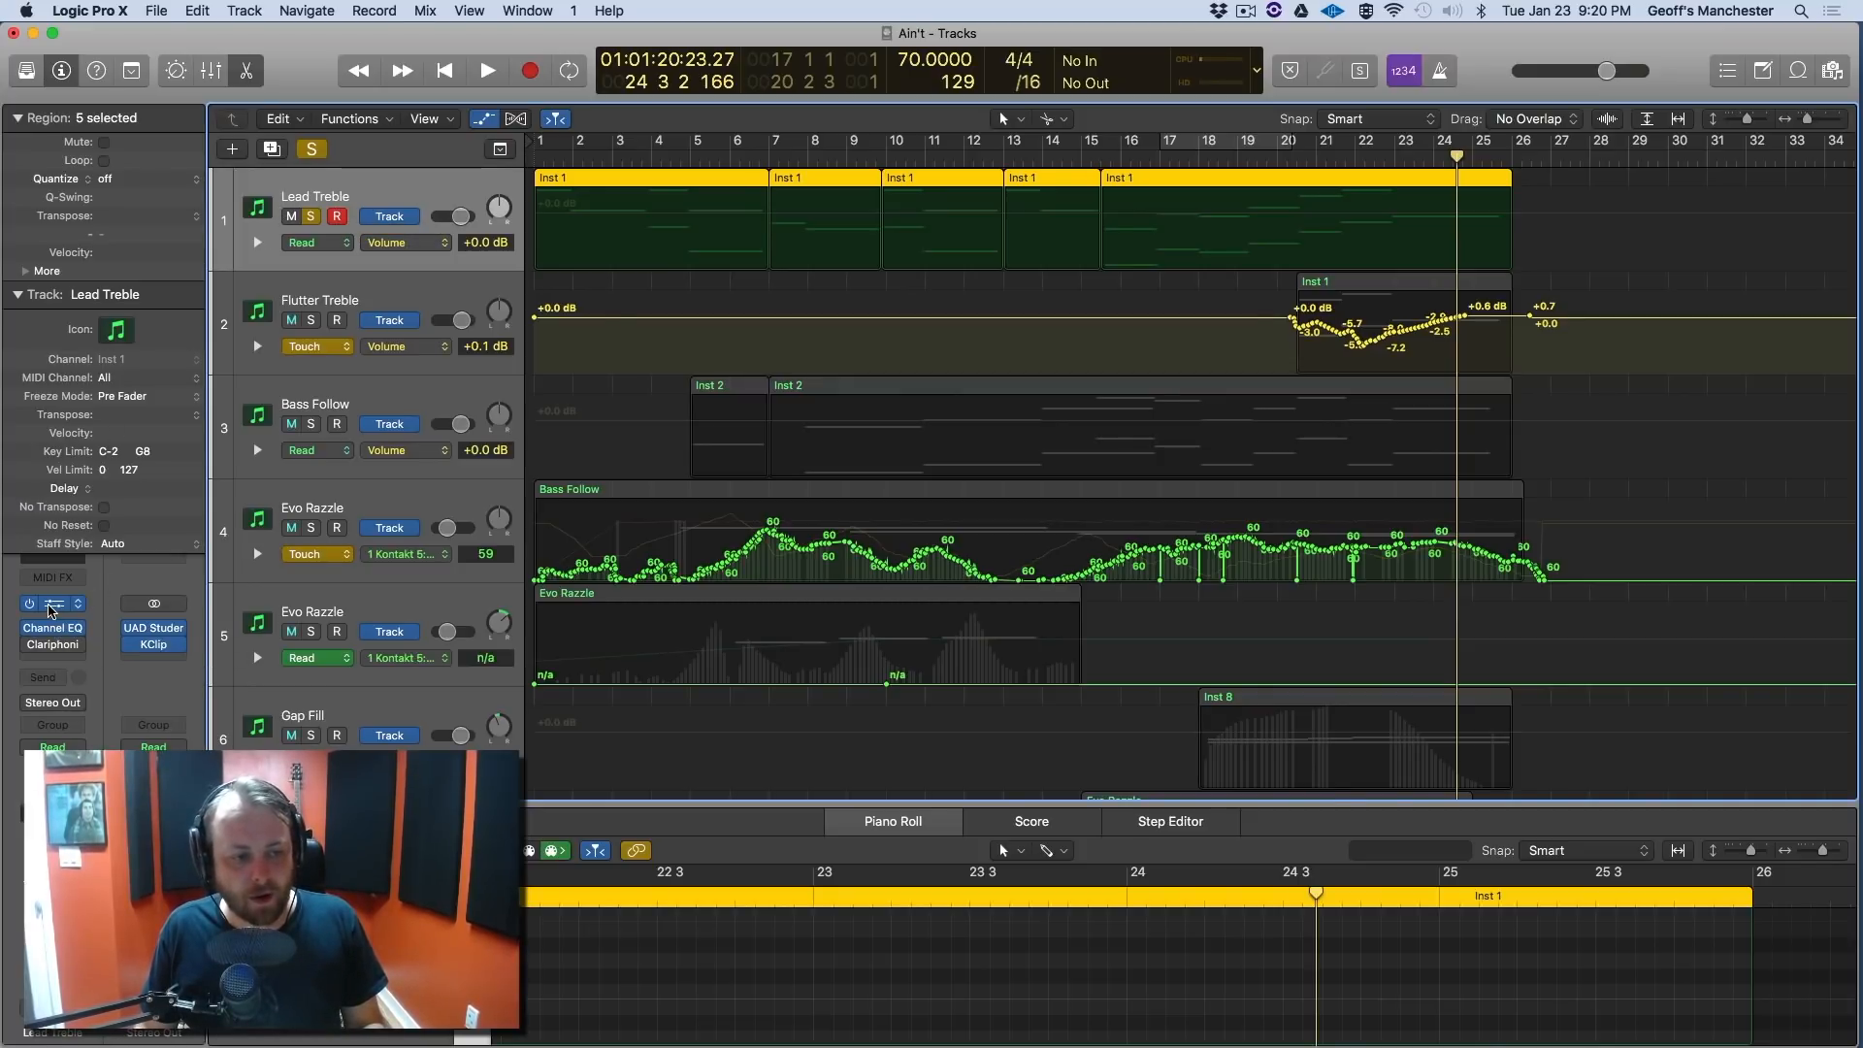
Review the Chamber Waves patch on Lead Treble, close its window and hide the track automation.
{"action": "left_click", "coordinate": [53, 604]}
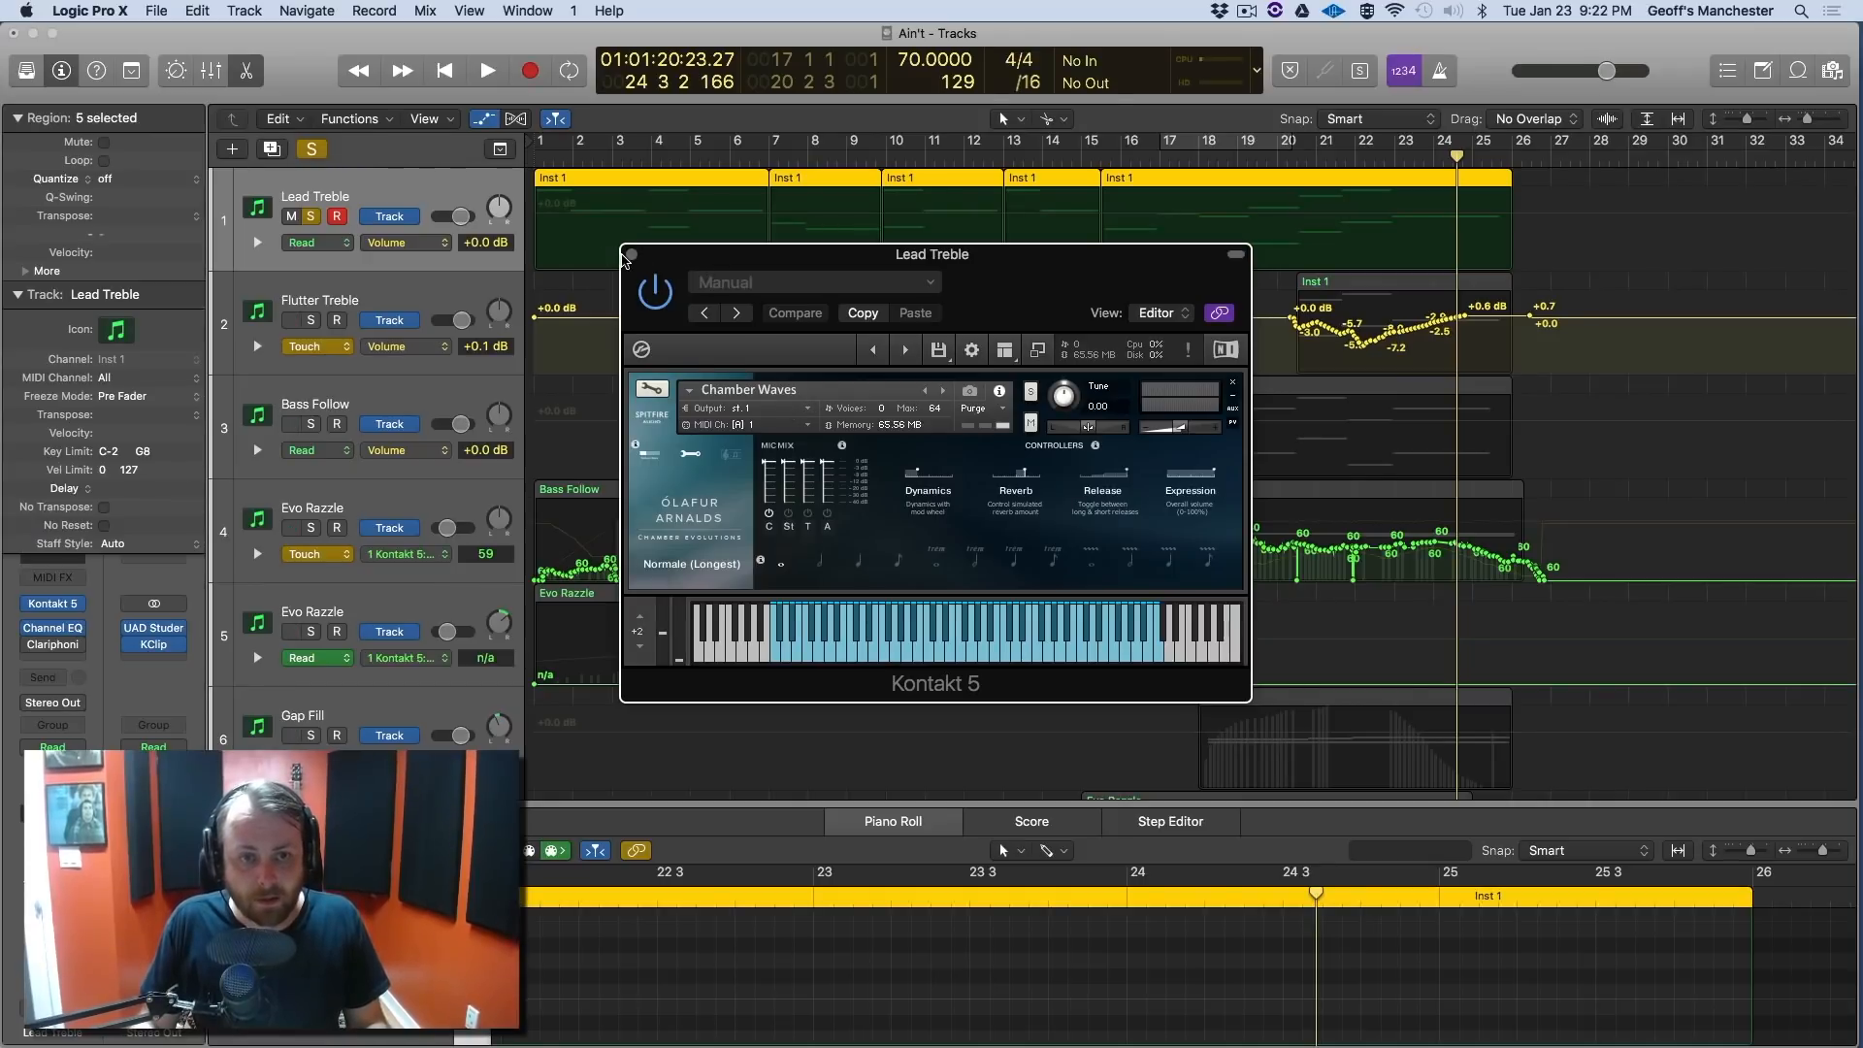
{"action": "left_click", "coordinate": [630, 255]}
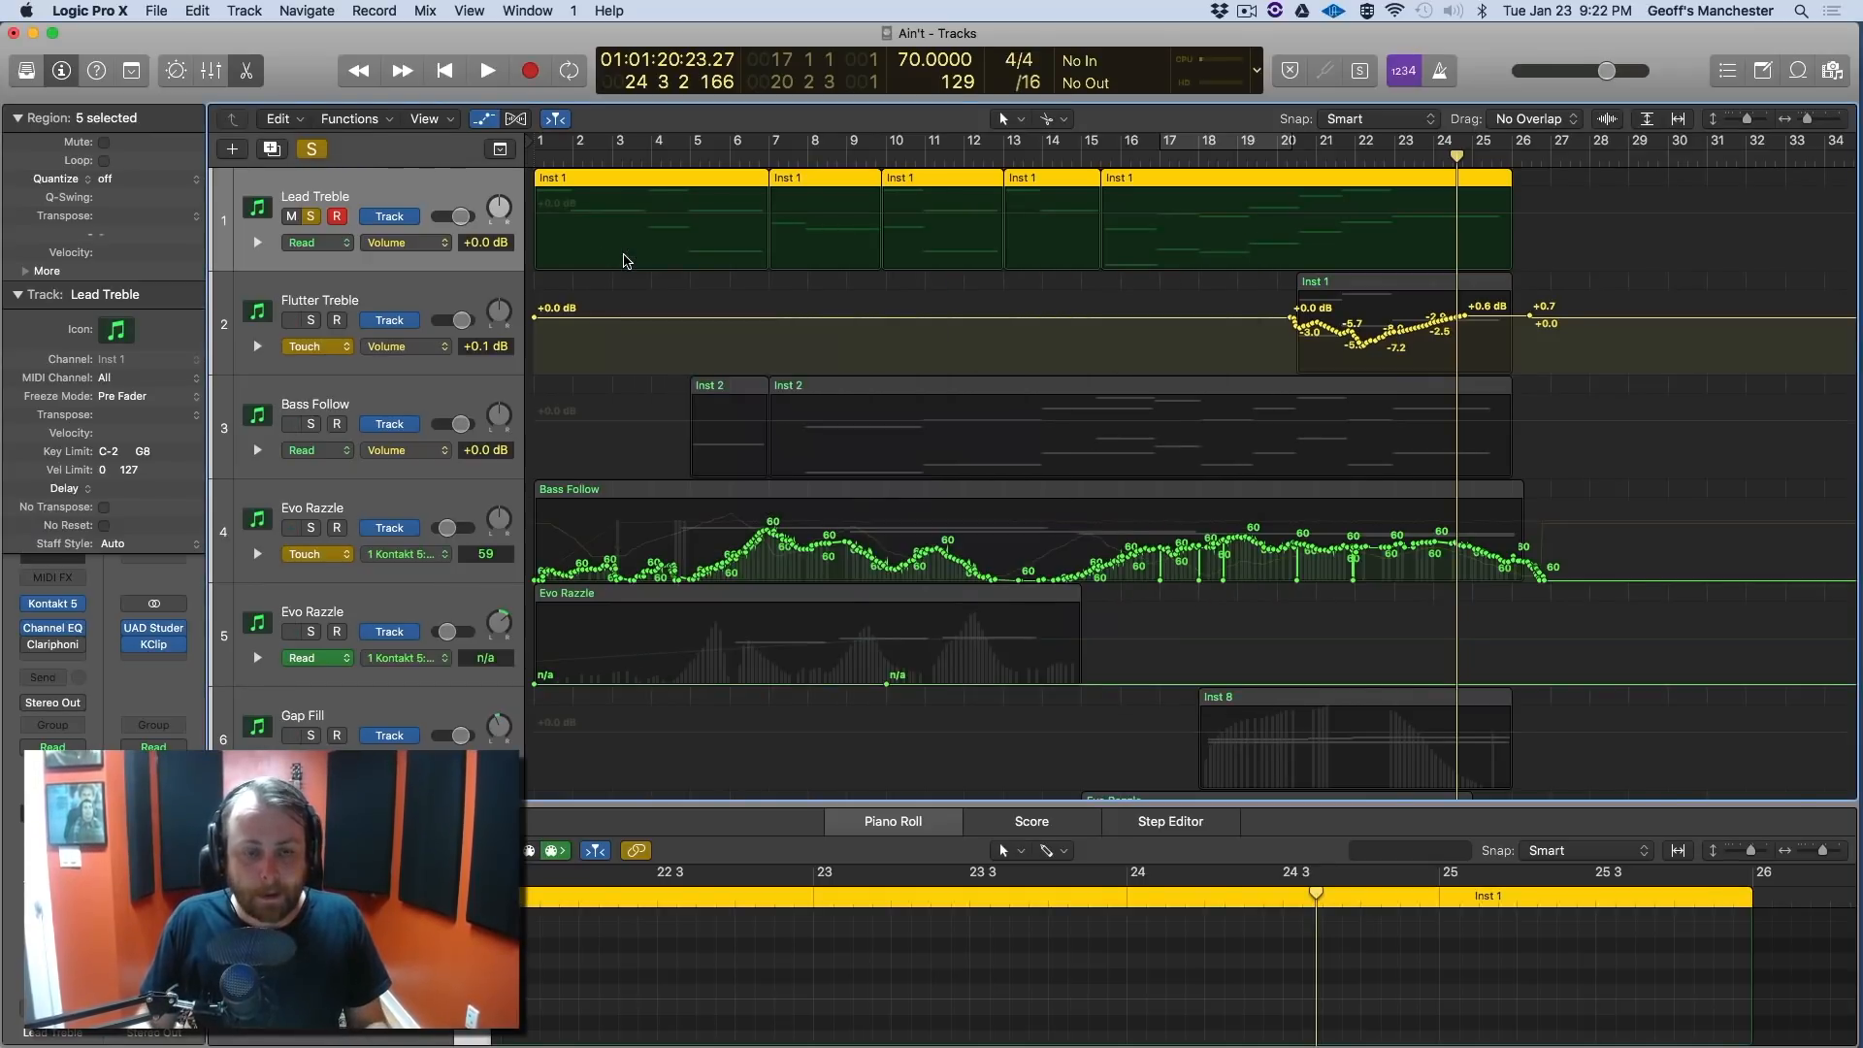
{"action": "key", "text": "super+Up"}
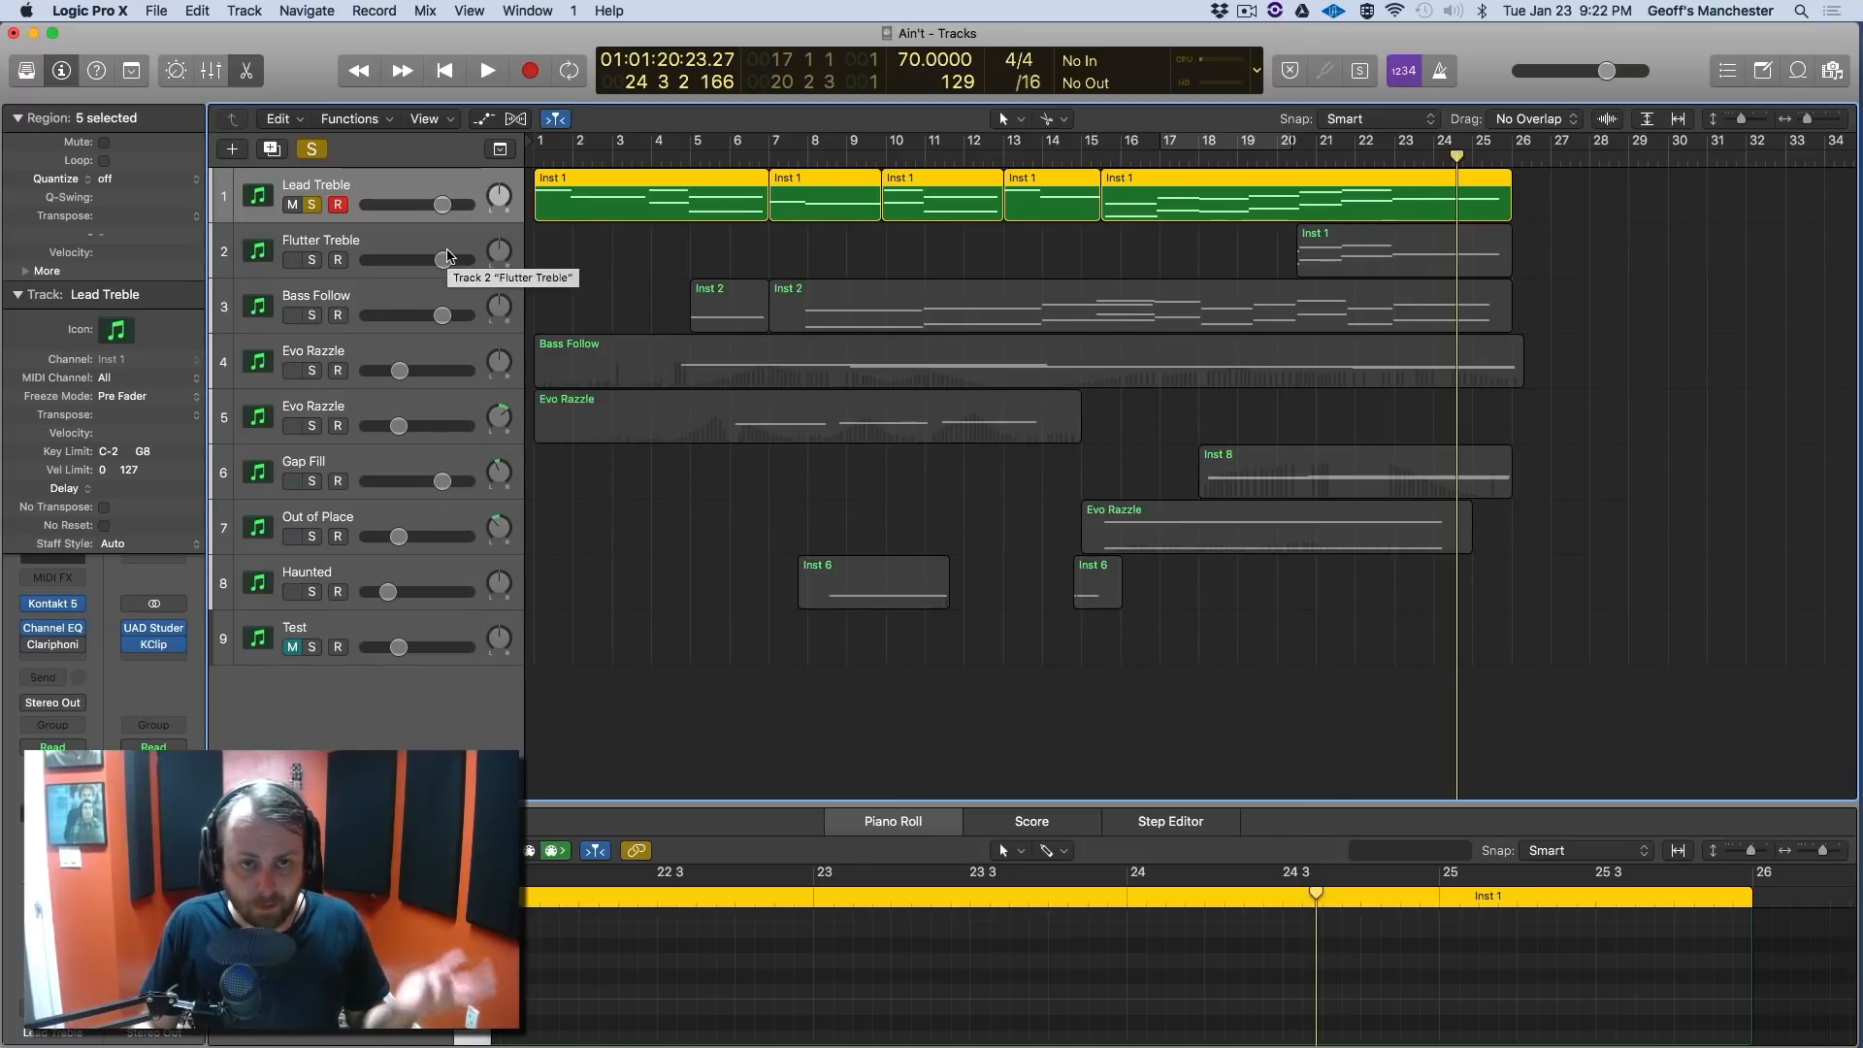
{"action": "key", "text": "a"}
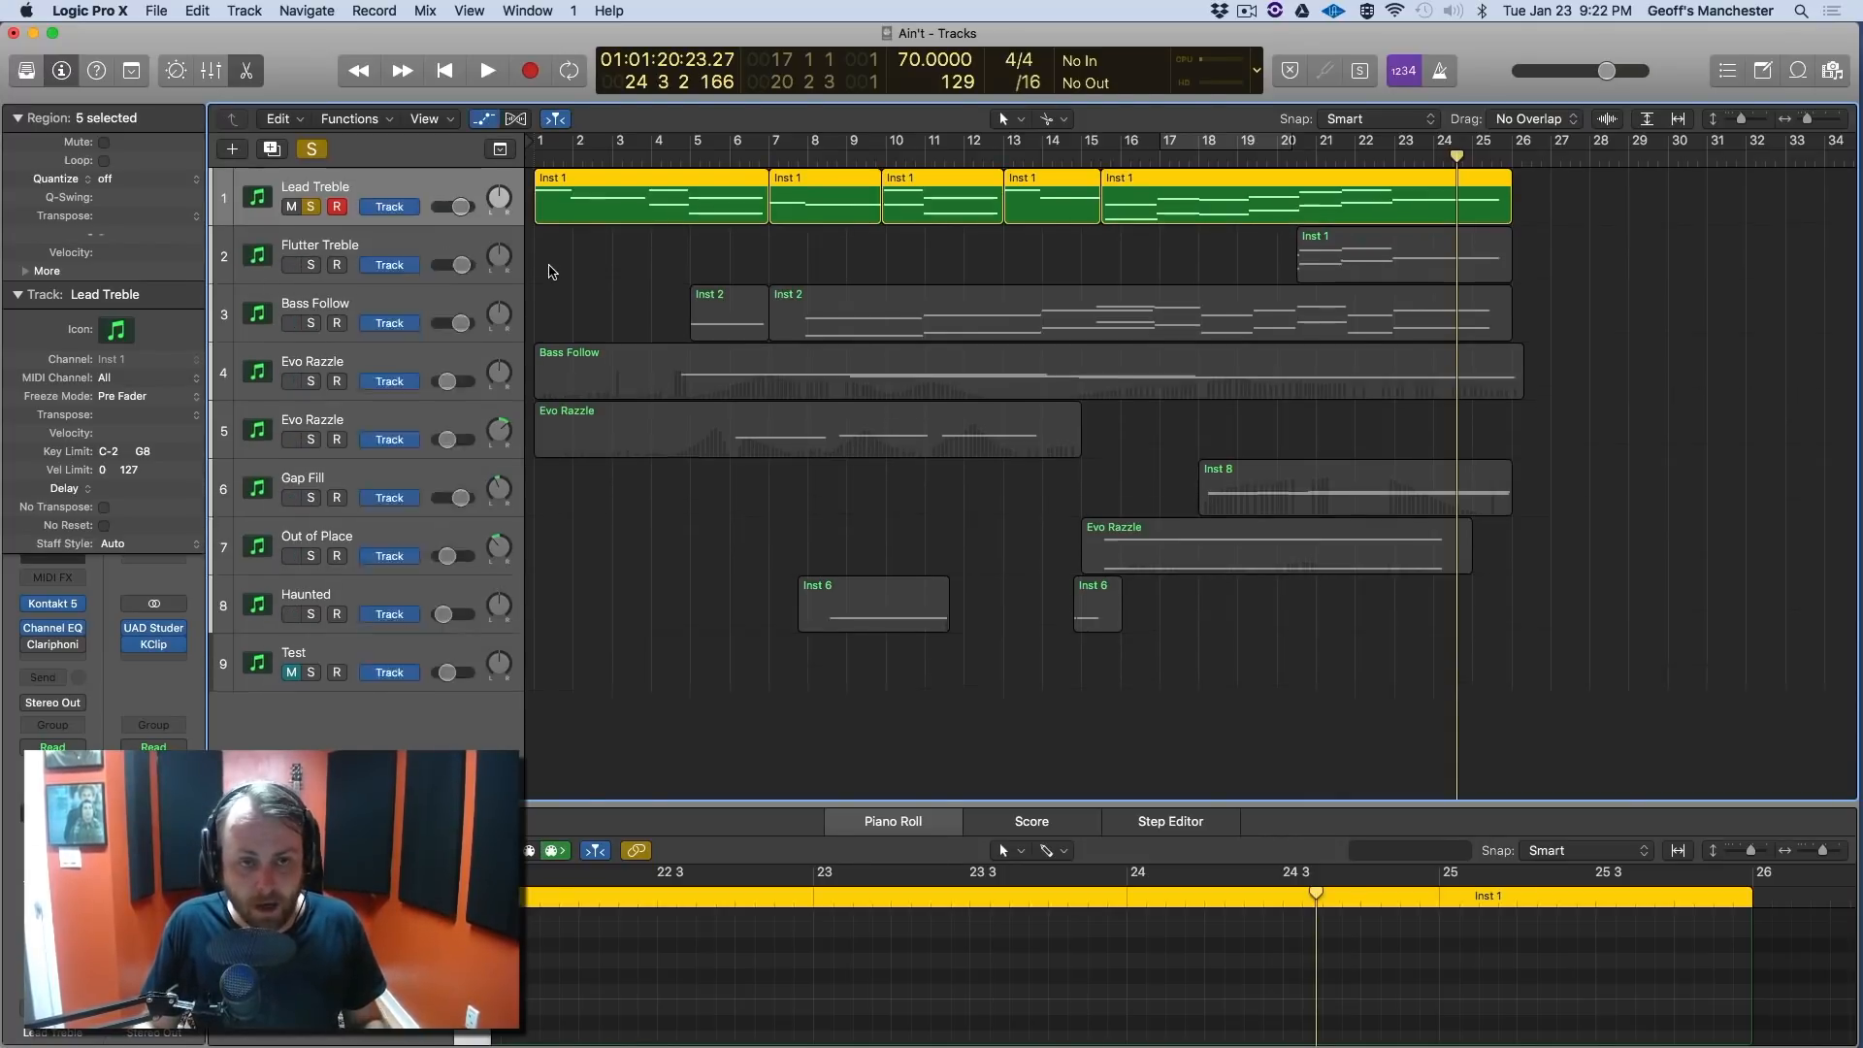
{"action": "key", "text": "a"}
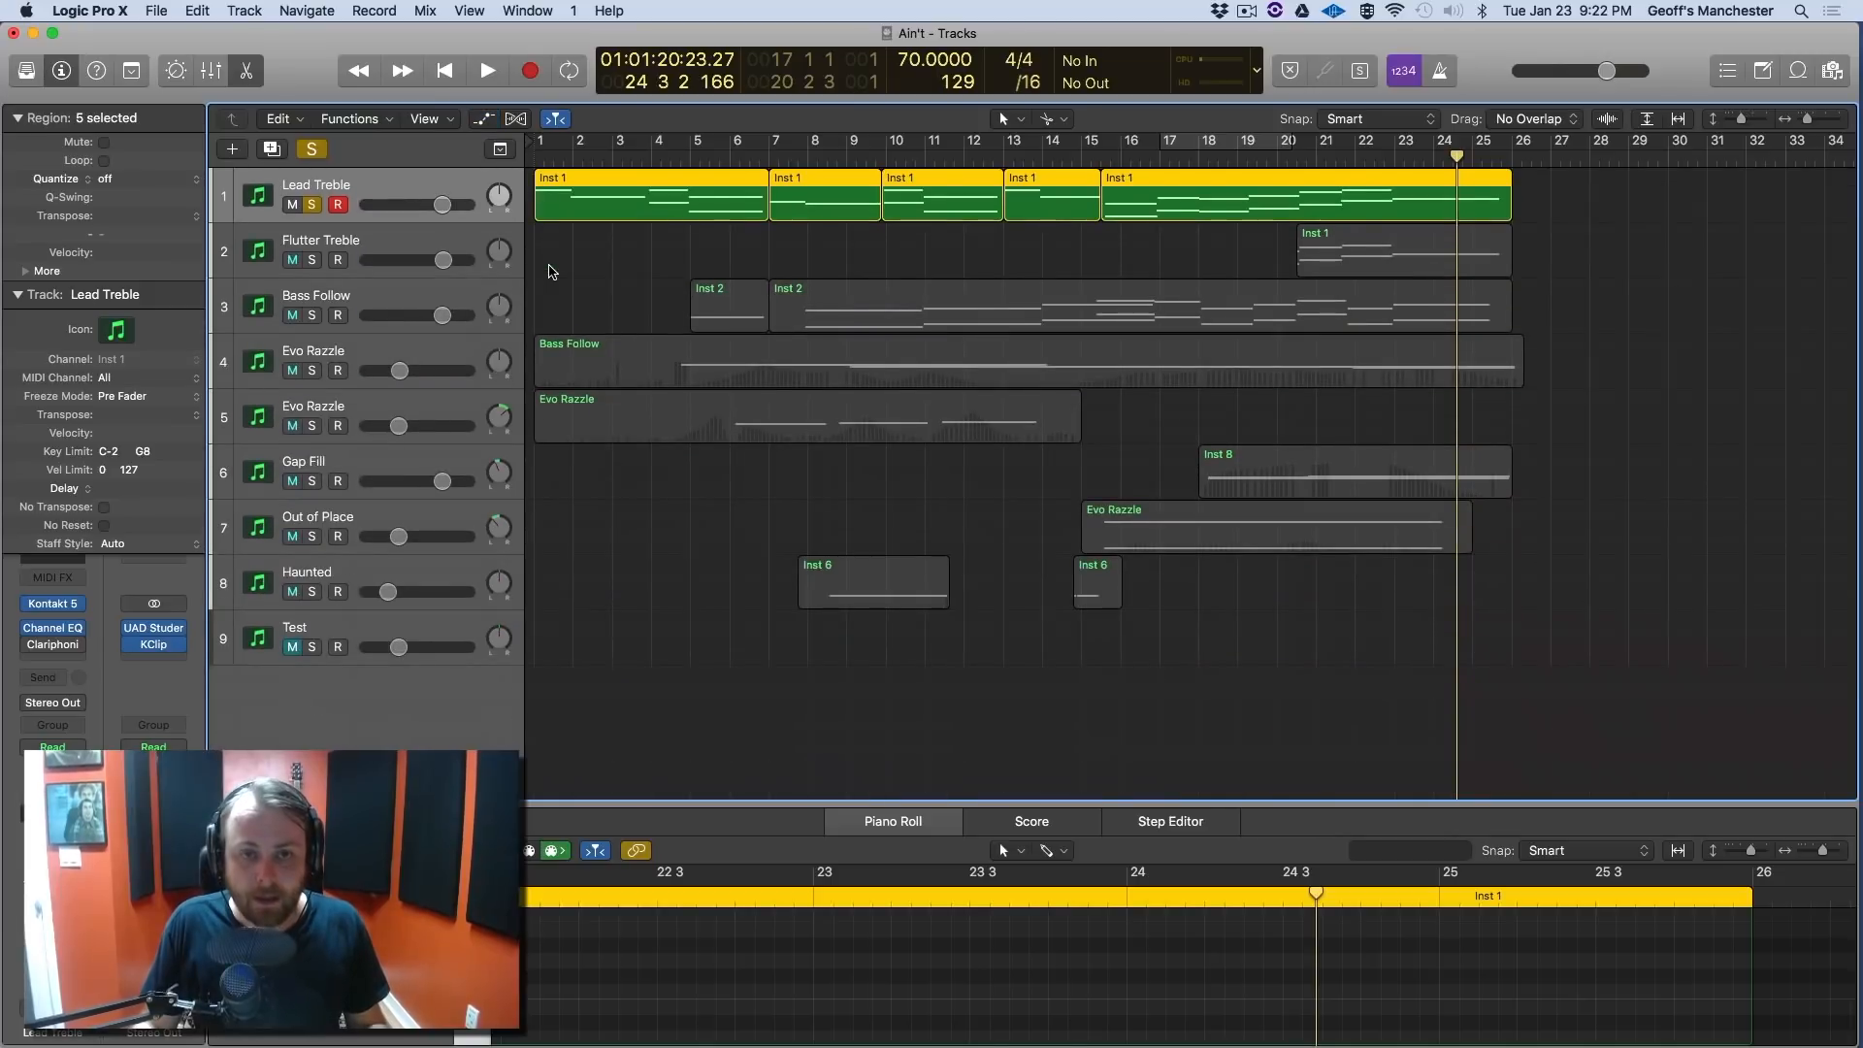
Solo the Flutter Treble track instead of Lead Treble and place the playhead at bar 20.
{"action": "left_click", "coordinate": [365, 250]}
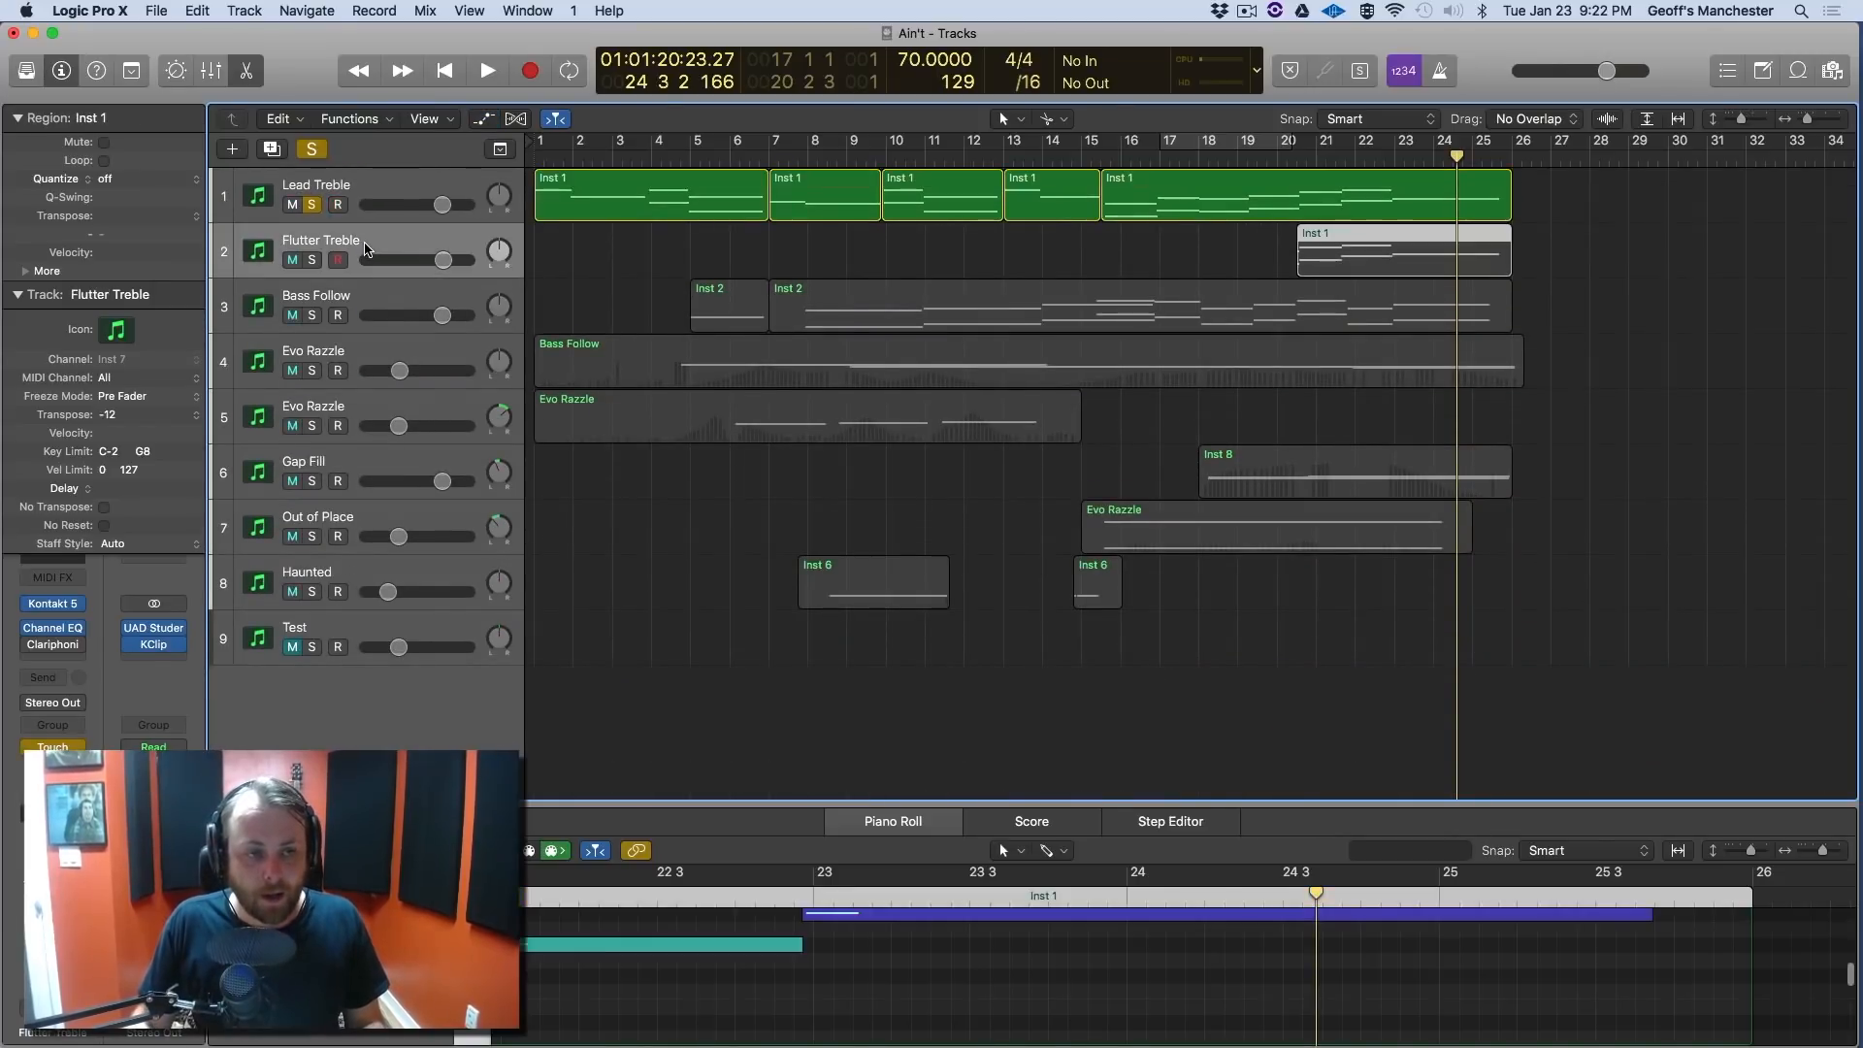
{"action": "left_click", "coordinate": [313, 260]}
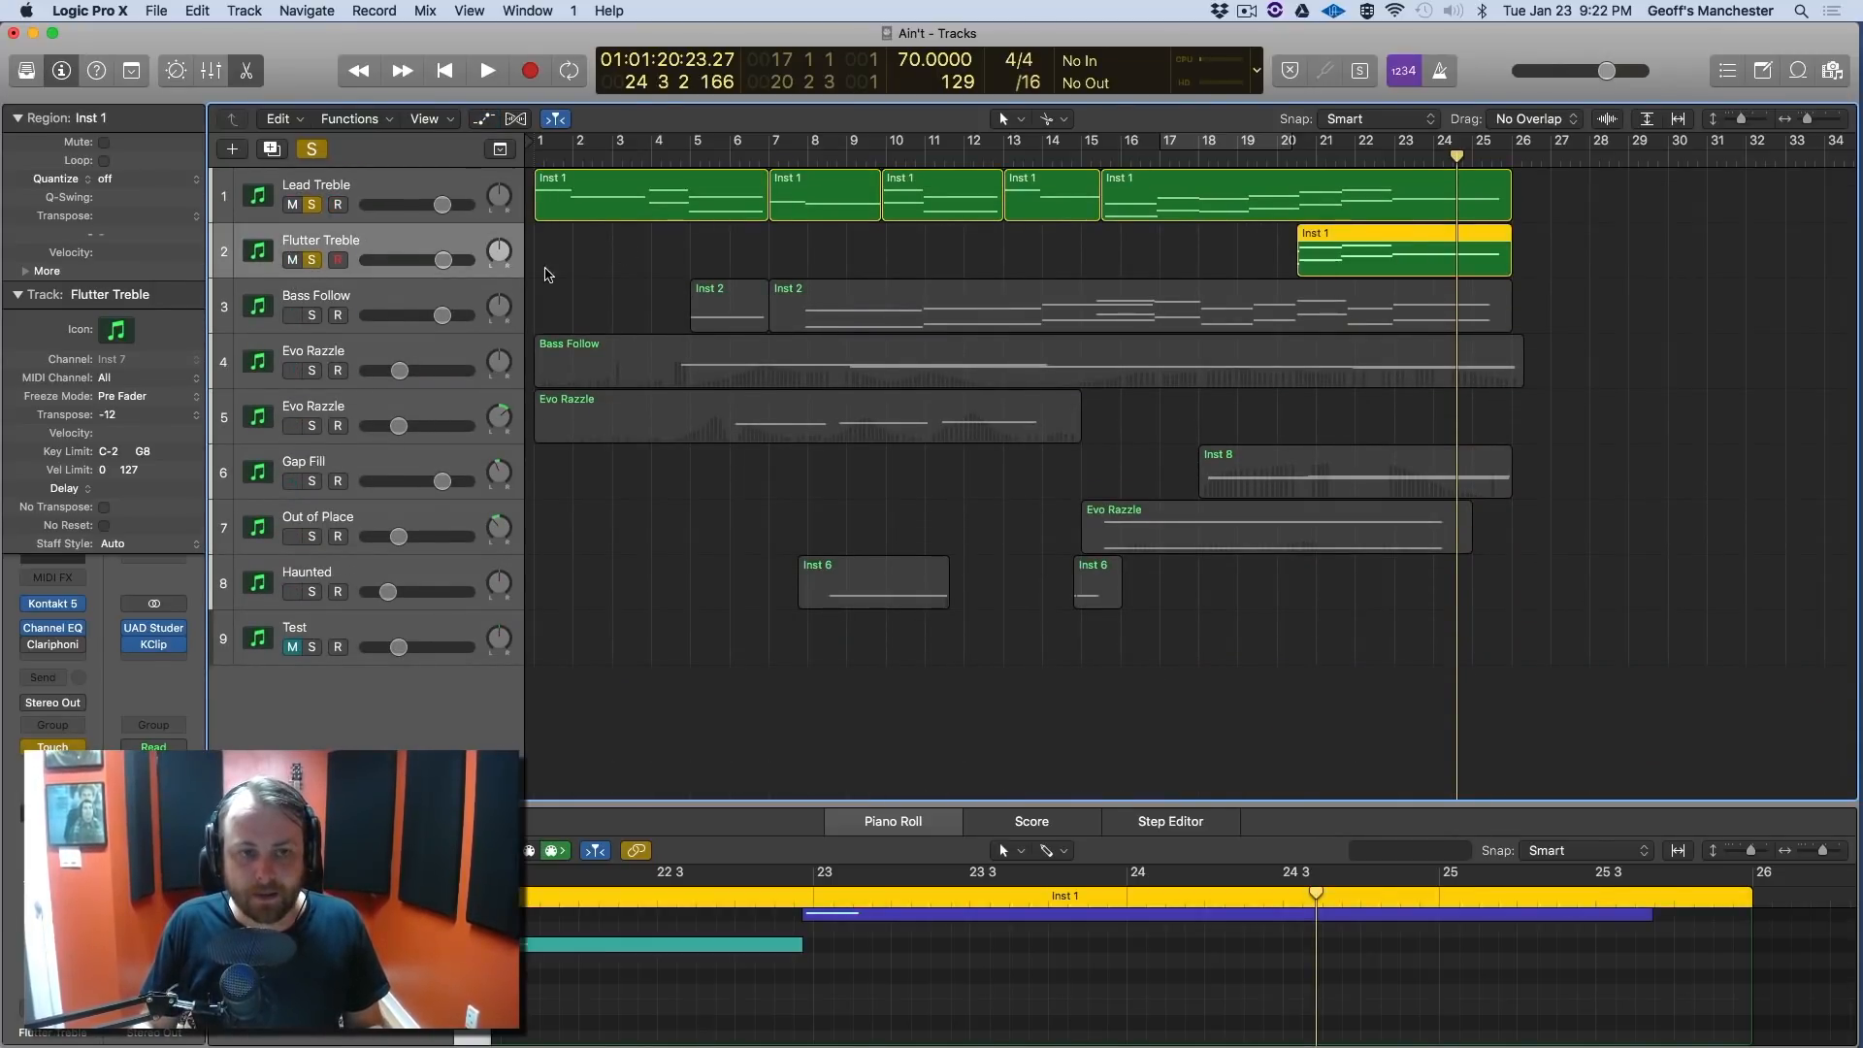
{"action": "left_click", "coordinate": [313, 205]}
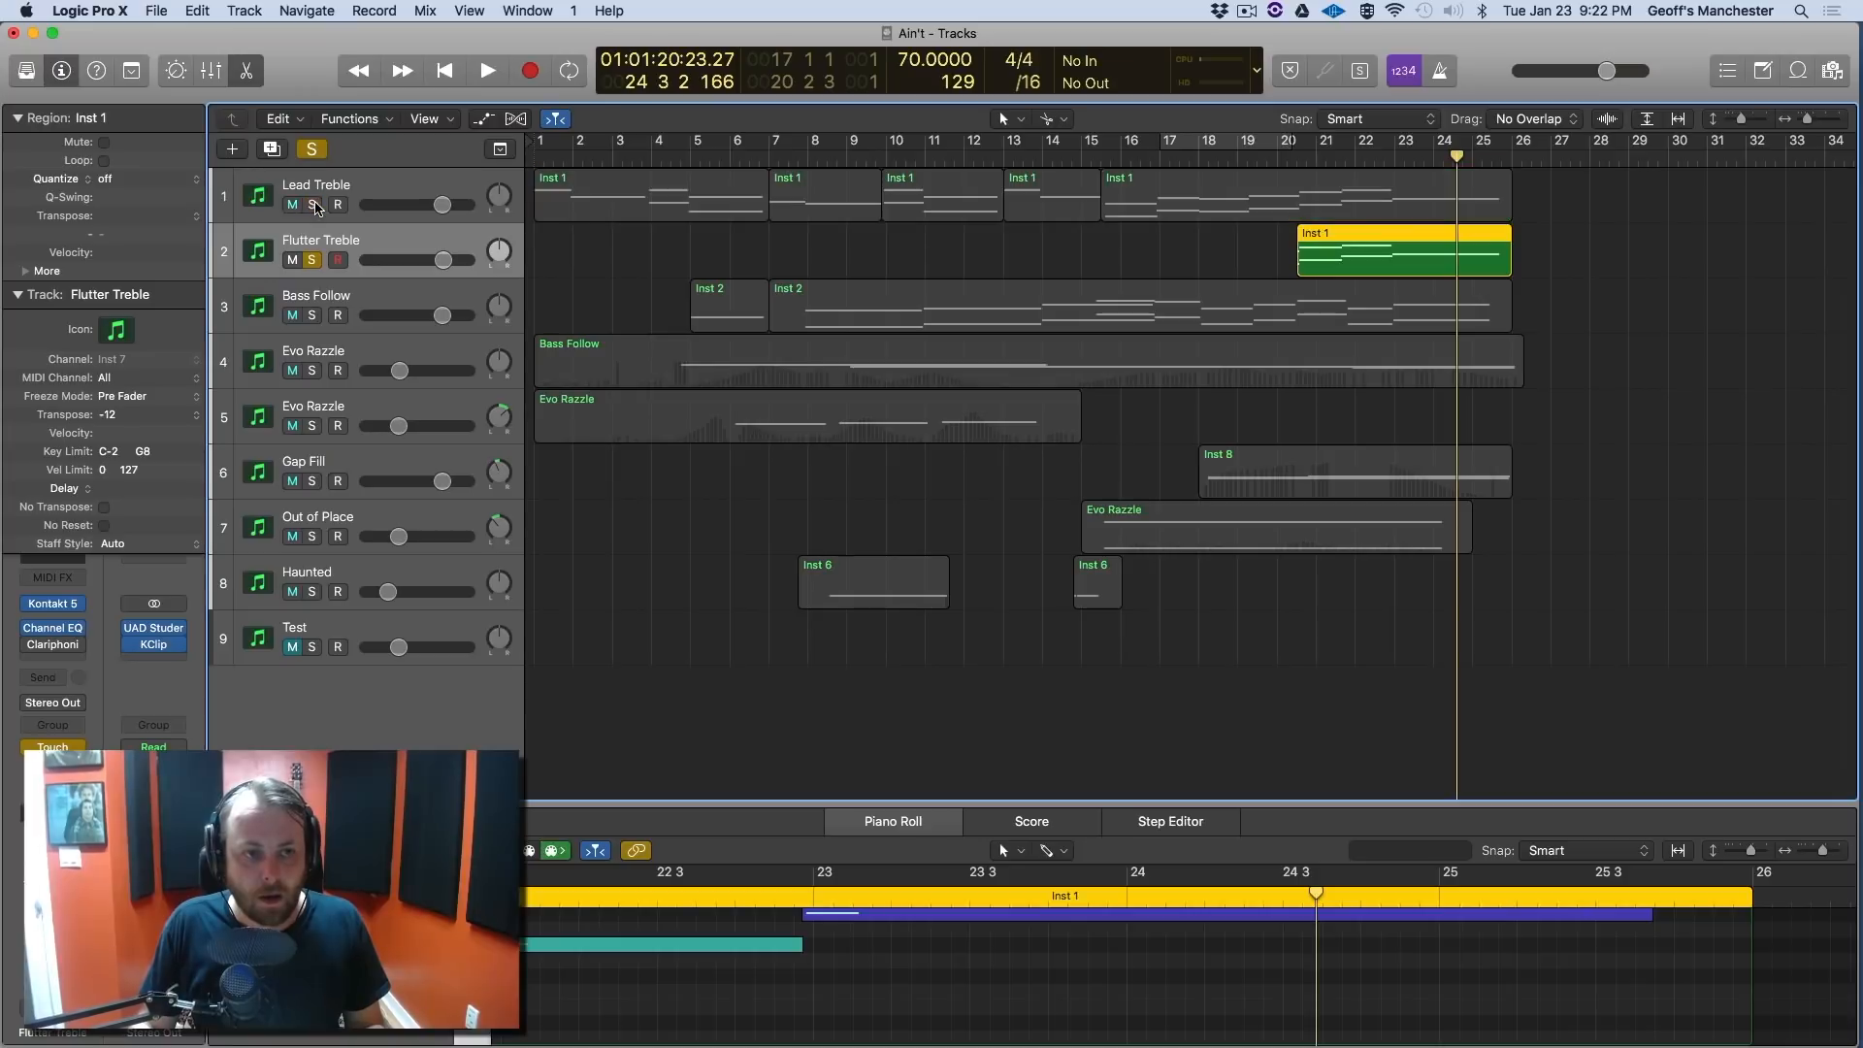
{"action": "left_click", "coordinate": [1293, 155]}
{"action": "left_click", "coordinate": [1271, 156]}
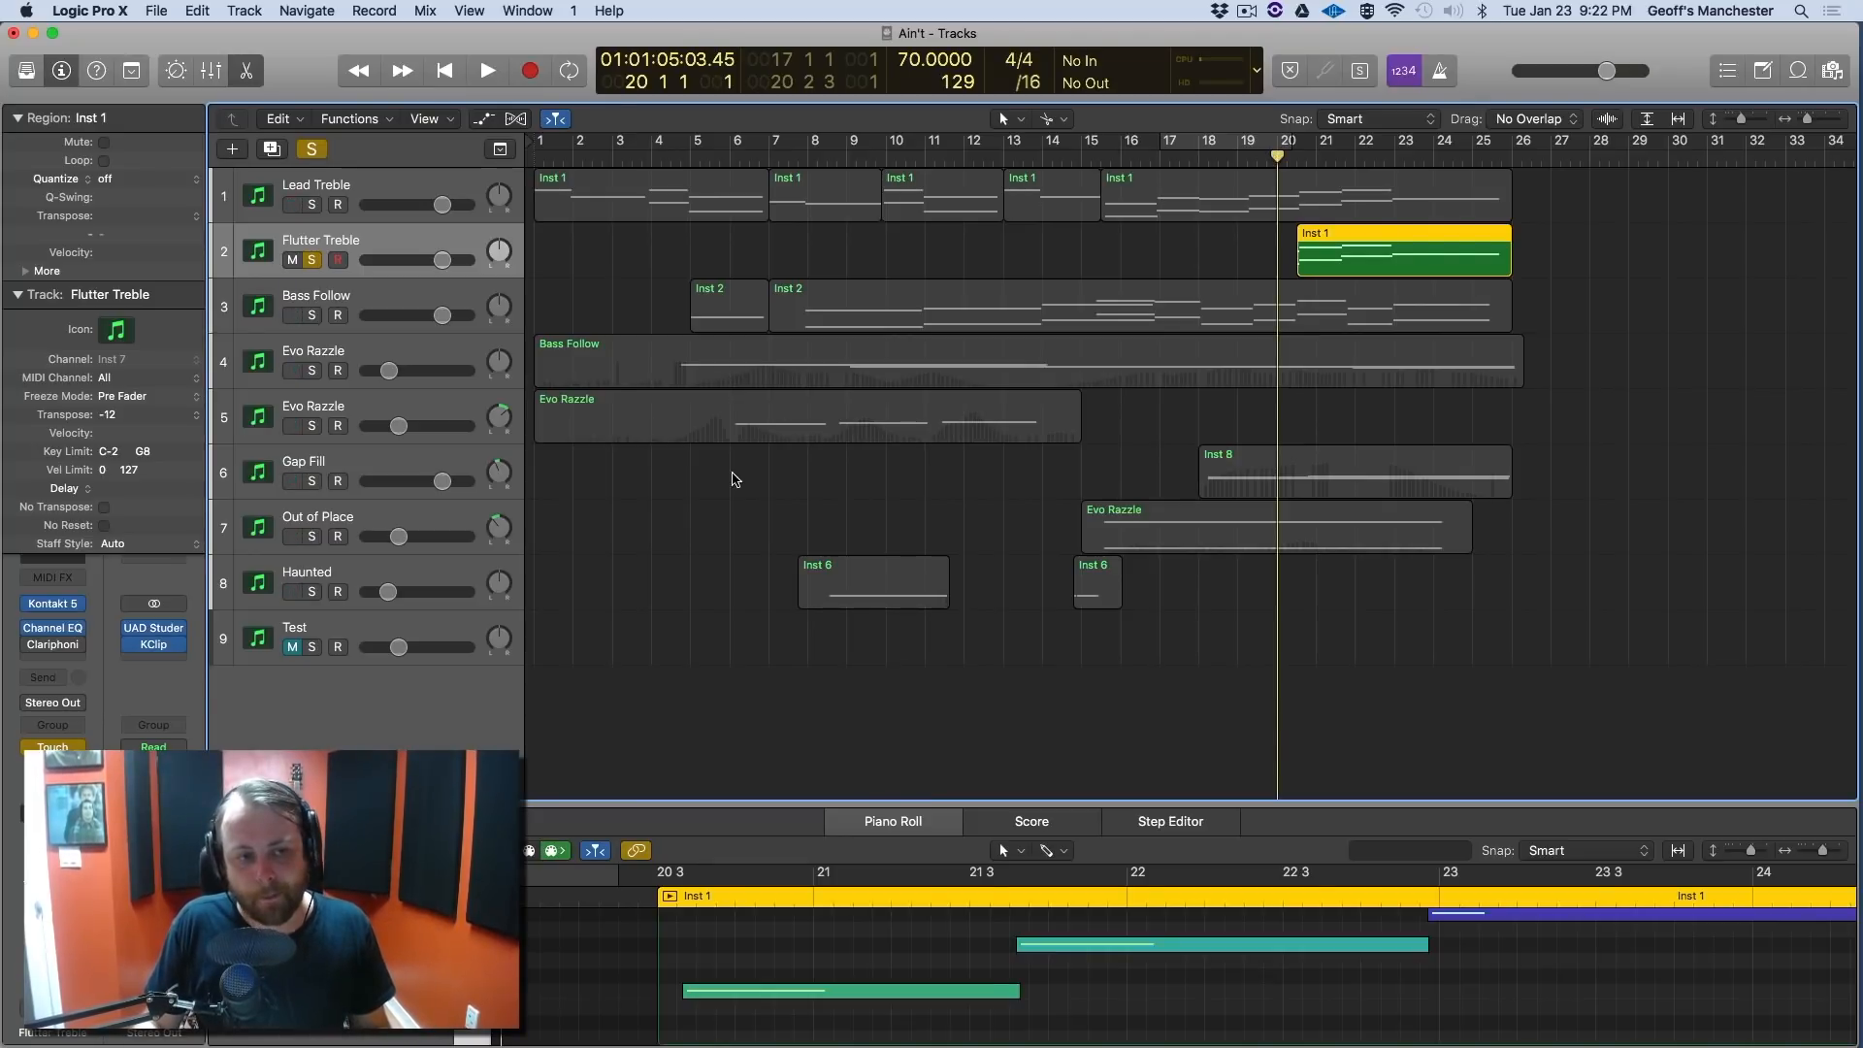
Play the soloed Flutter Treble, inspect its Chamber Grid patch in Kontakt, and check the Evo pegboard help after stopping playback.
{"action": "key", "text": "space"}
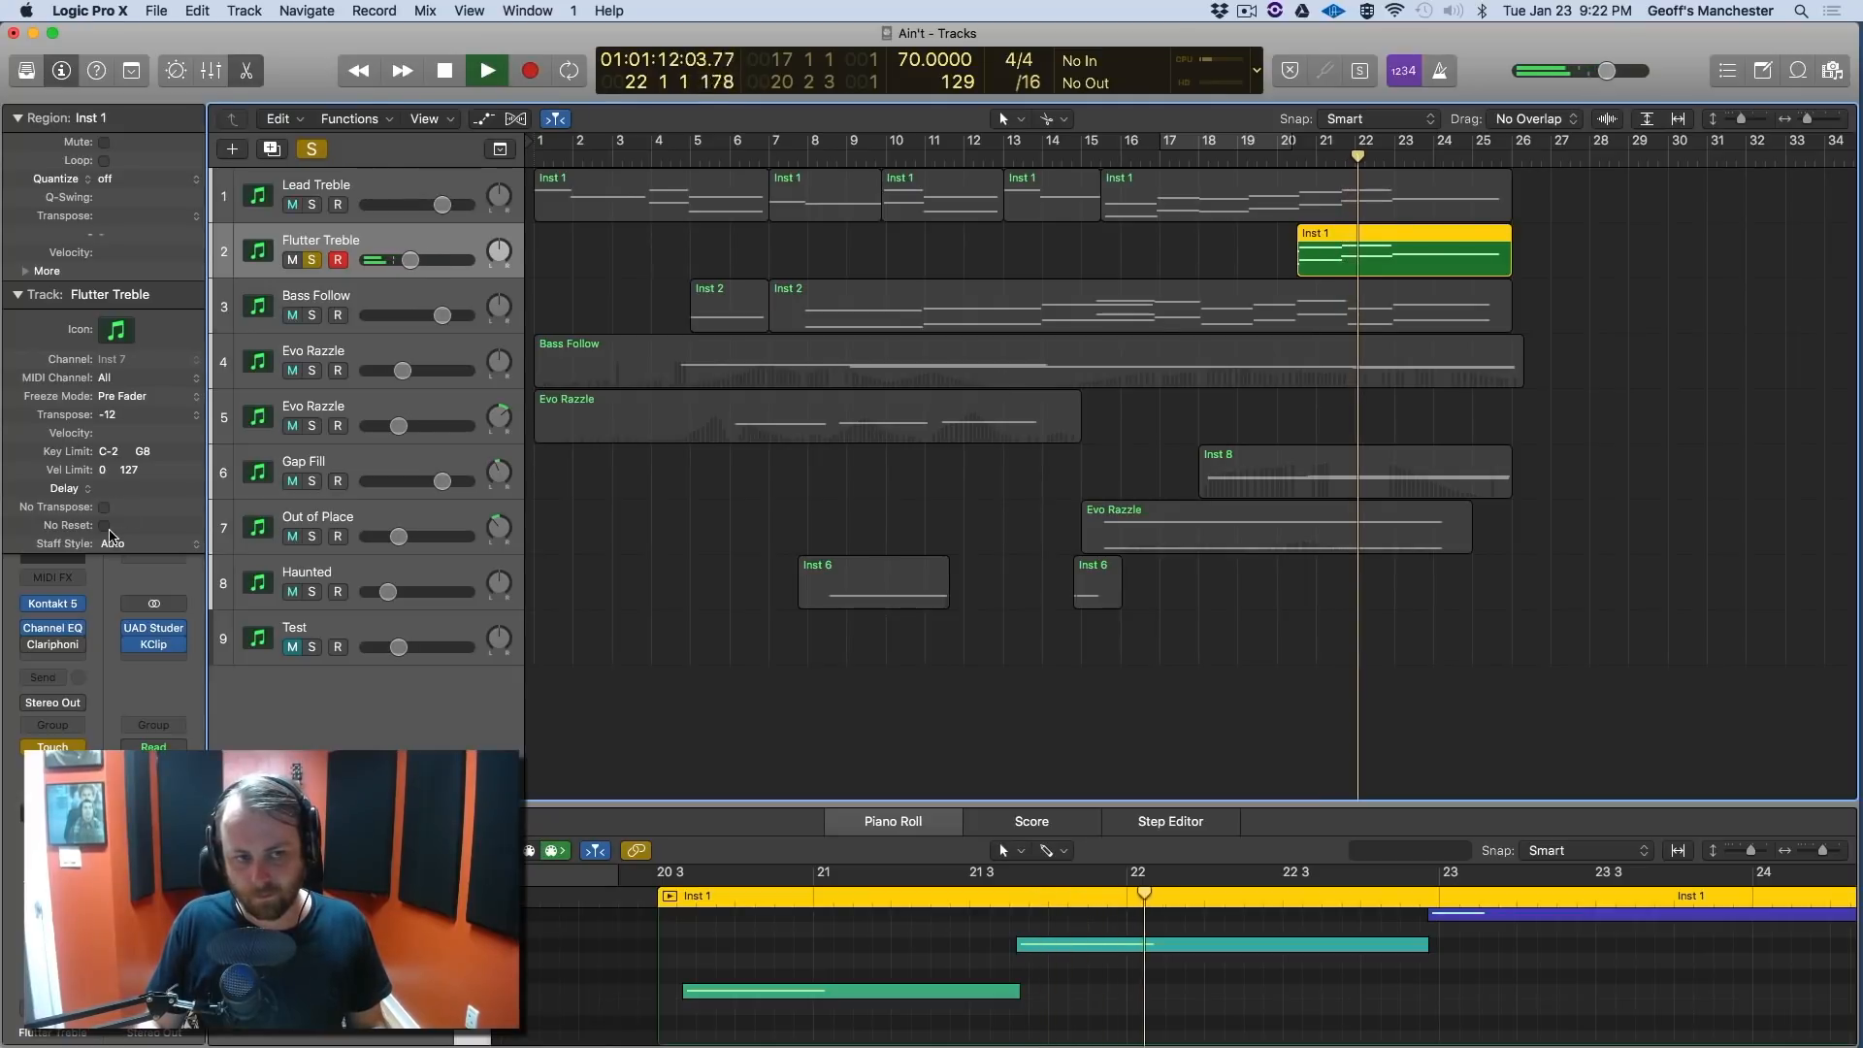
{"action": "left_click", "coordinate": [52, 605]}
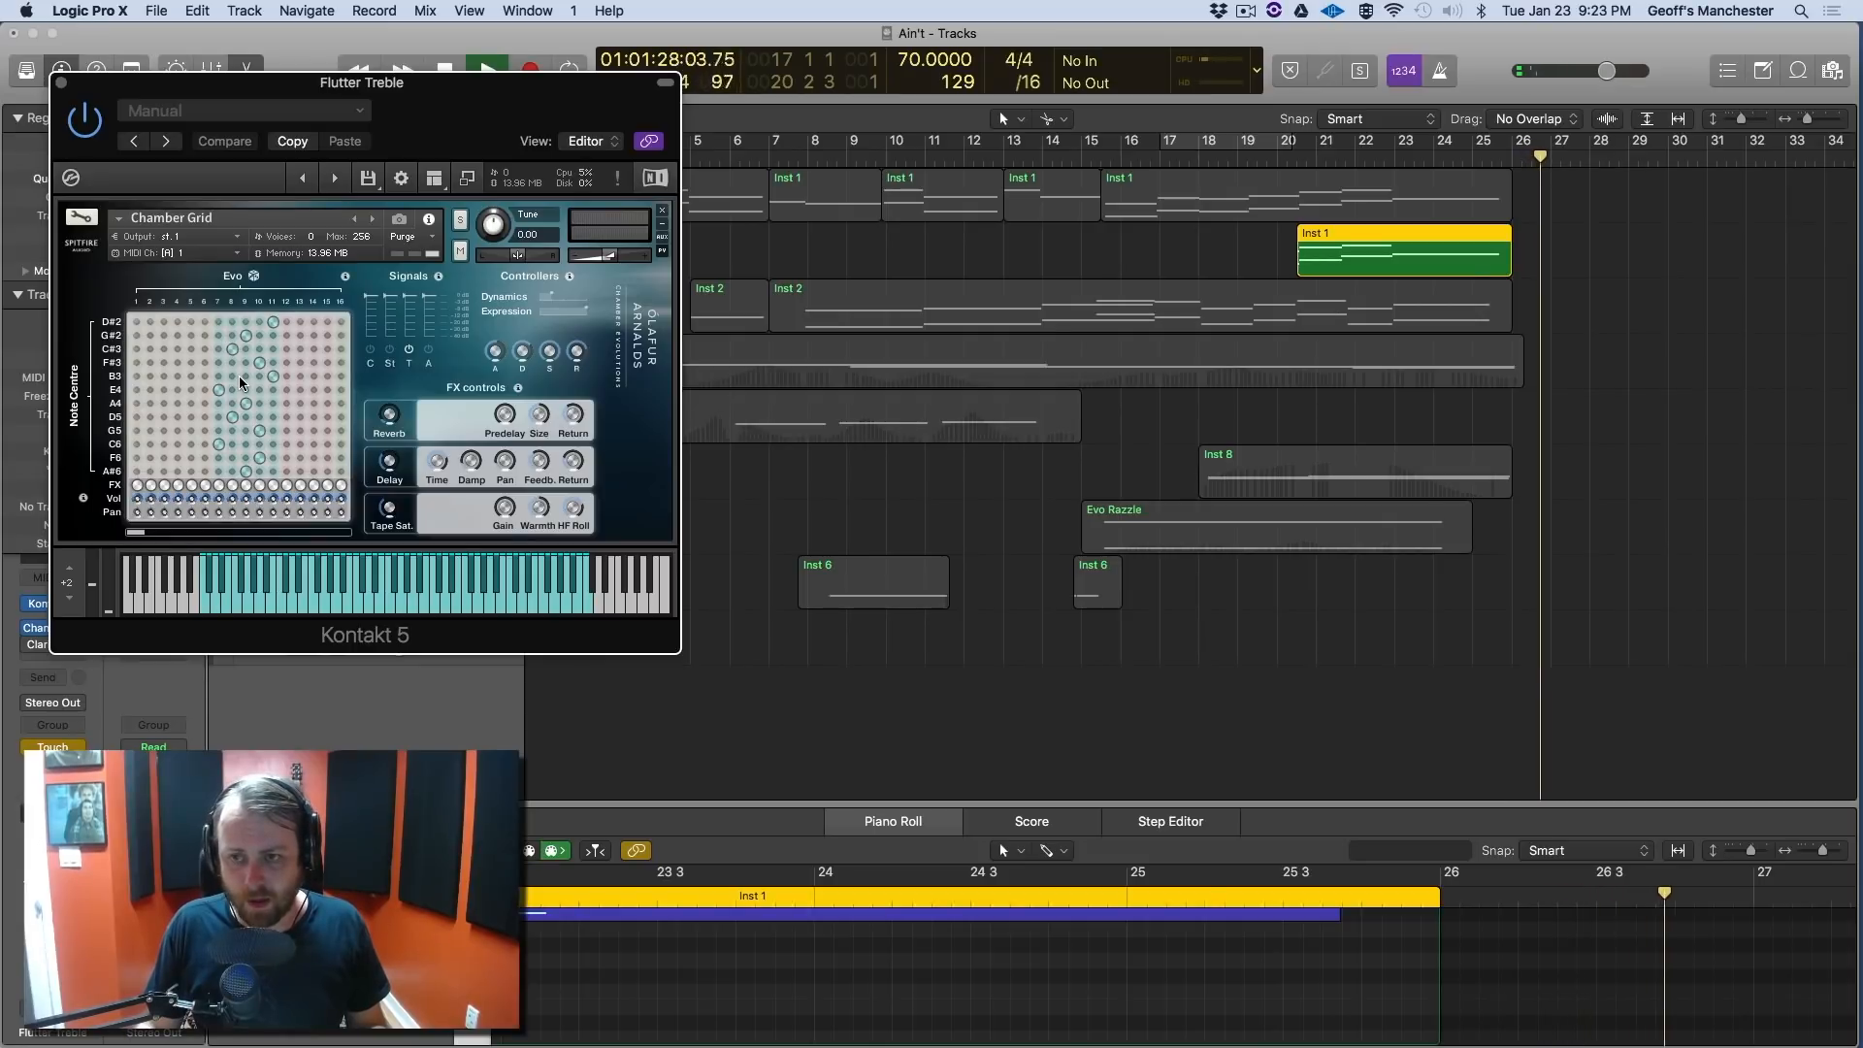
{"action": "key", "text": "space"}
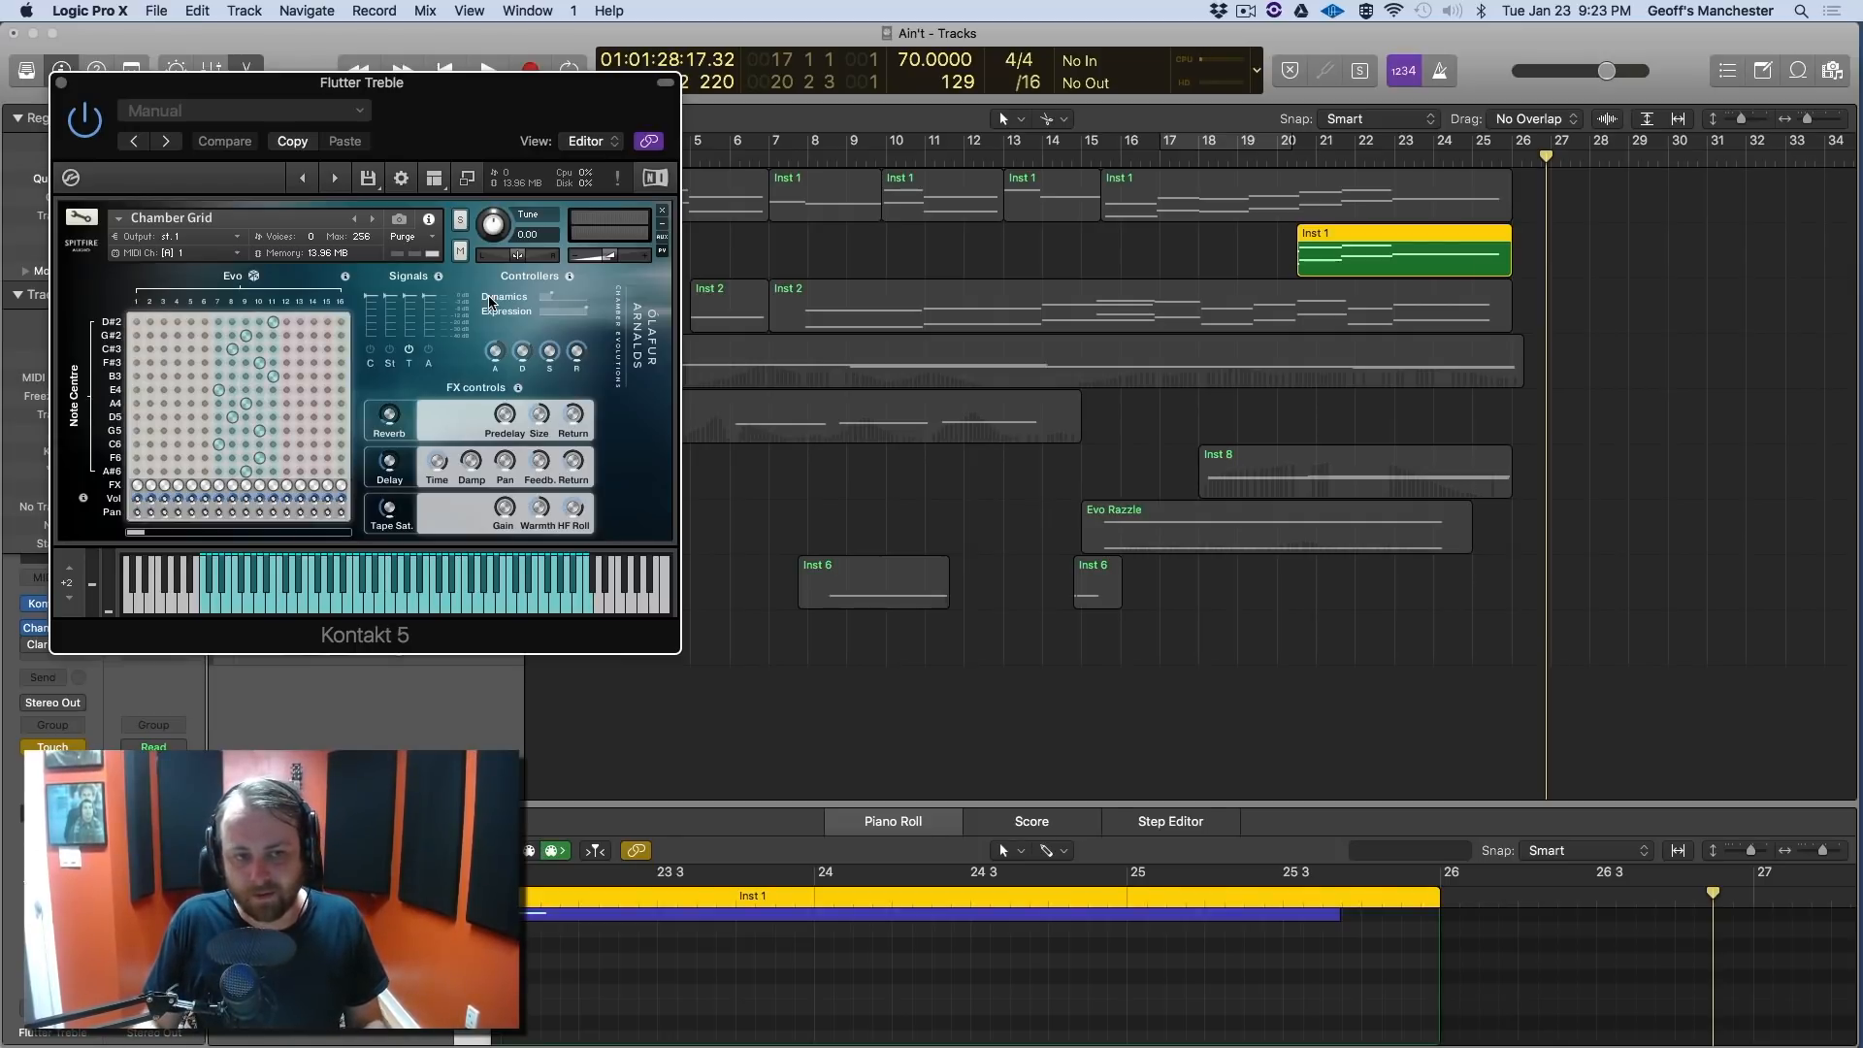
{"action": "left_click", "coordinate": [347, 279]}
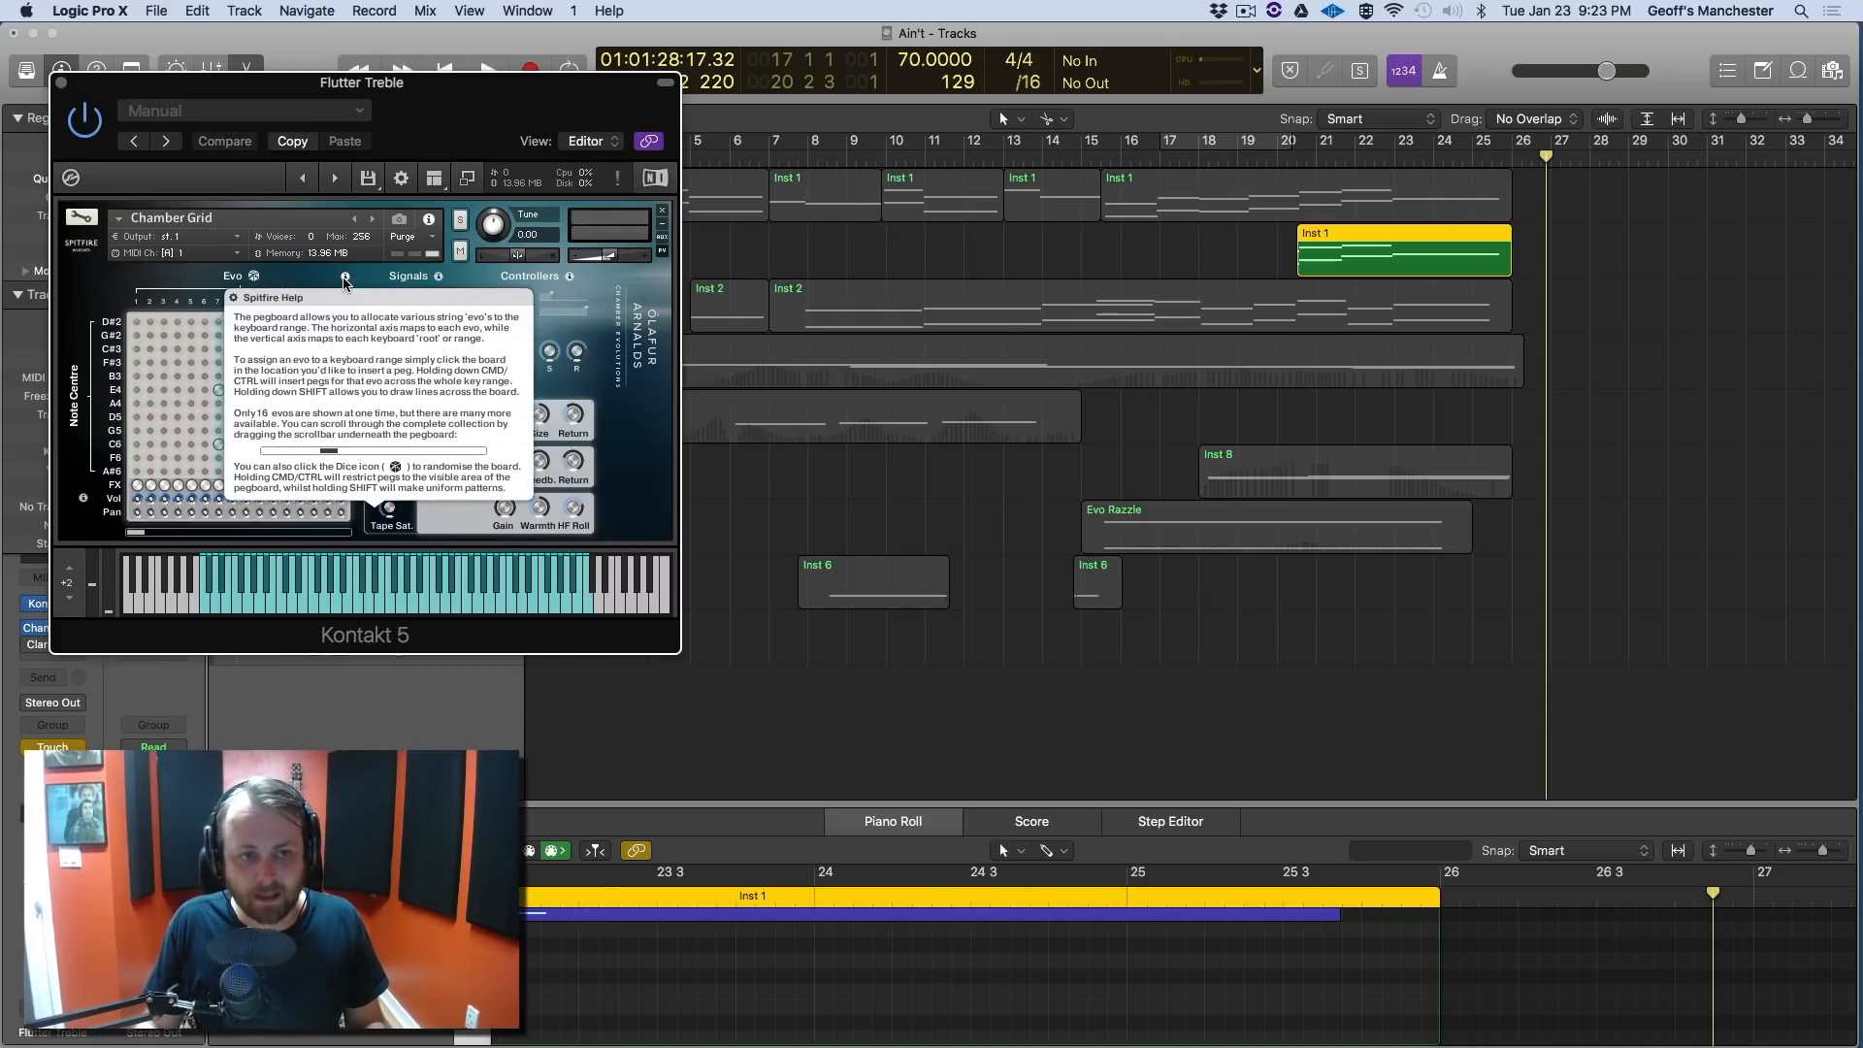
{"action": "left_click", "coordinate": [320, 300]}
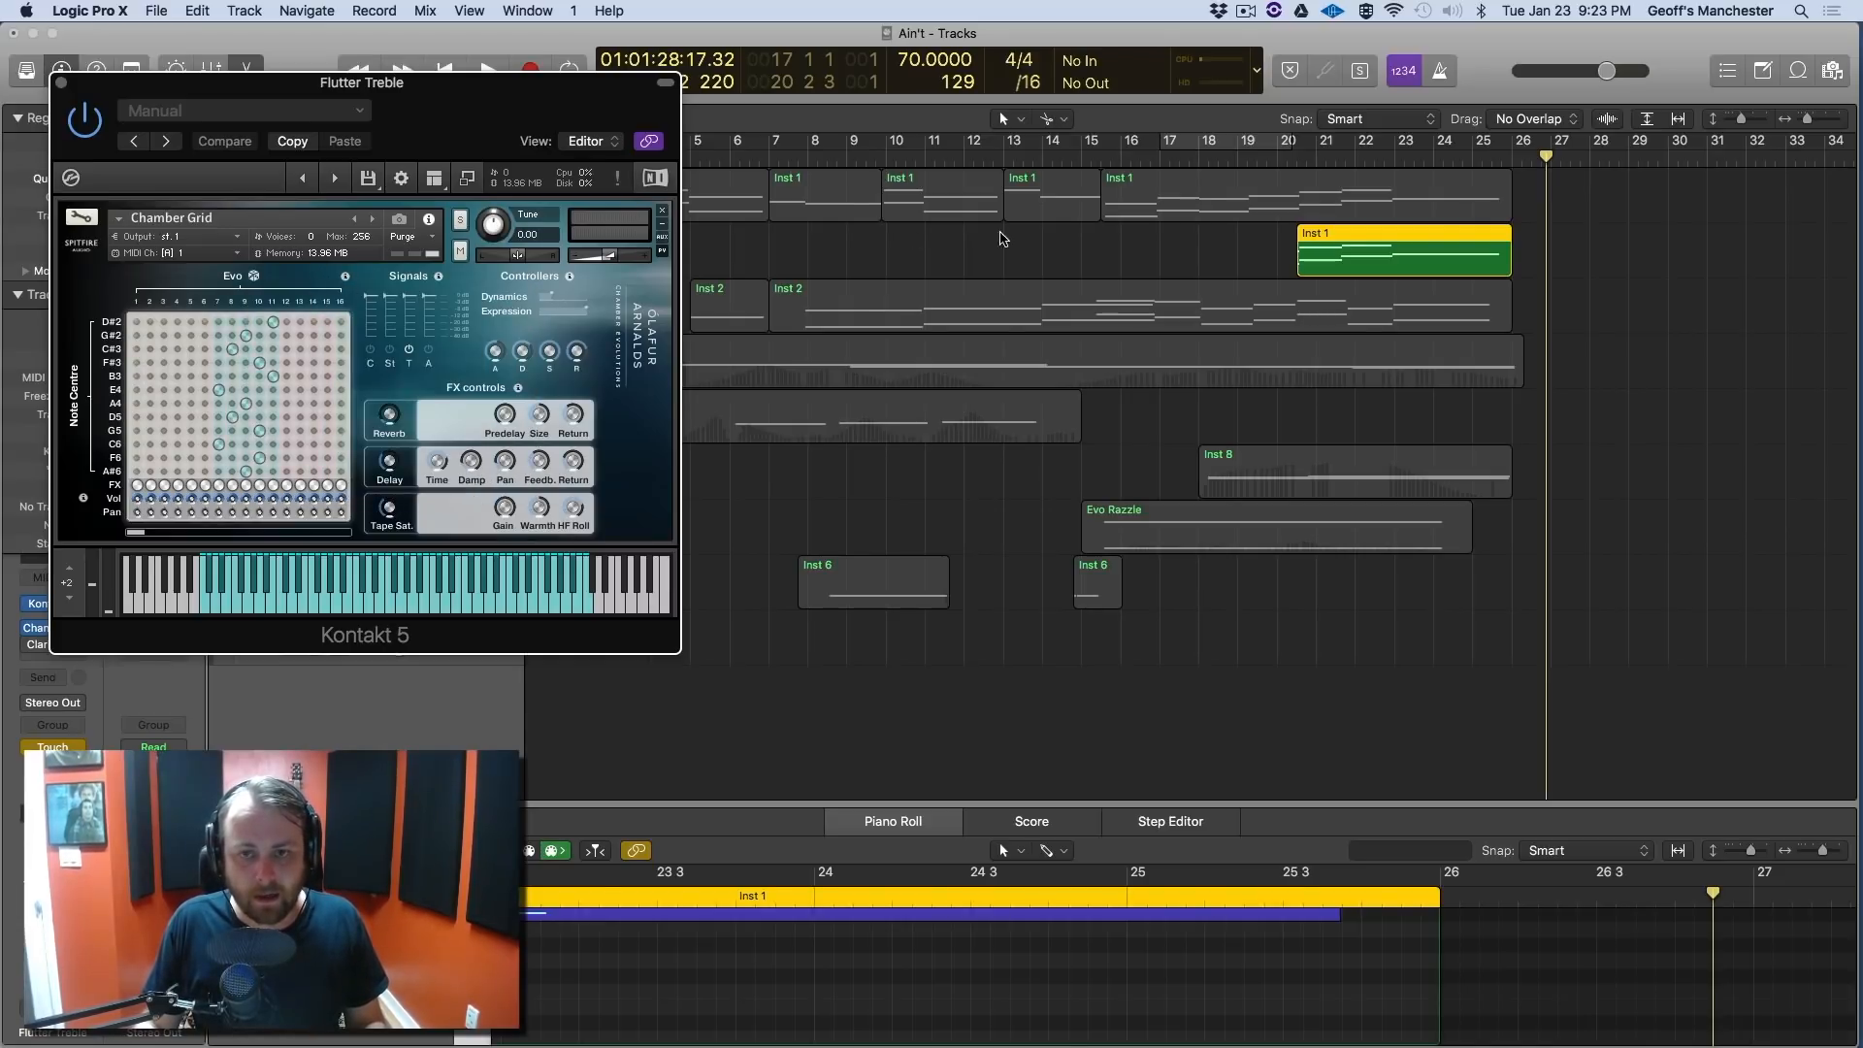
Turn off the Flutter Treble solo, play the full mix from bar 18 and close the Kontakt window.
{"action": "key", "text": "super+a"}
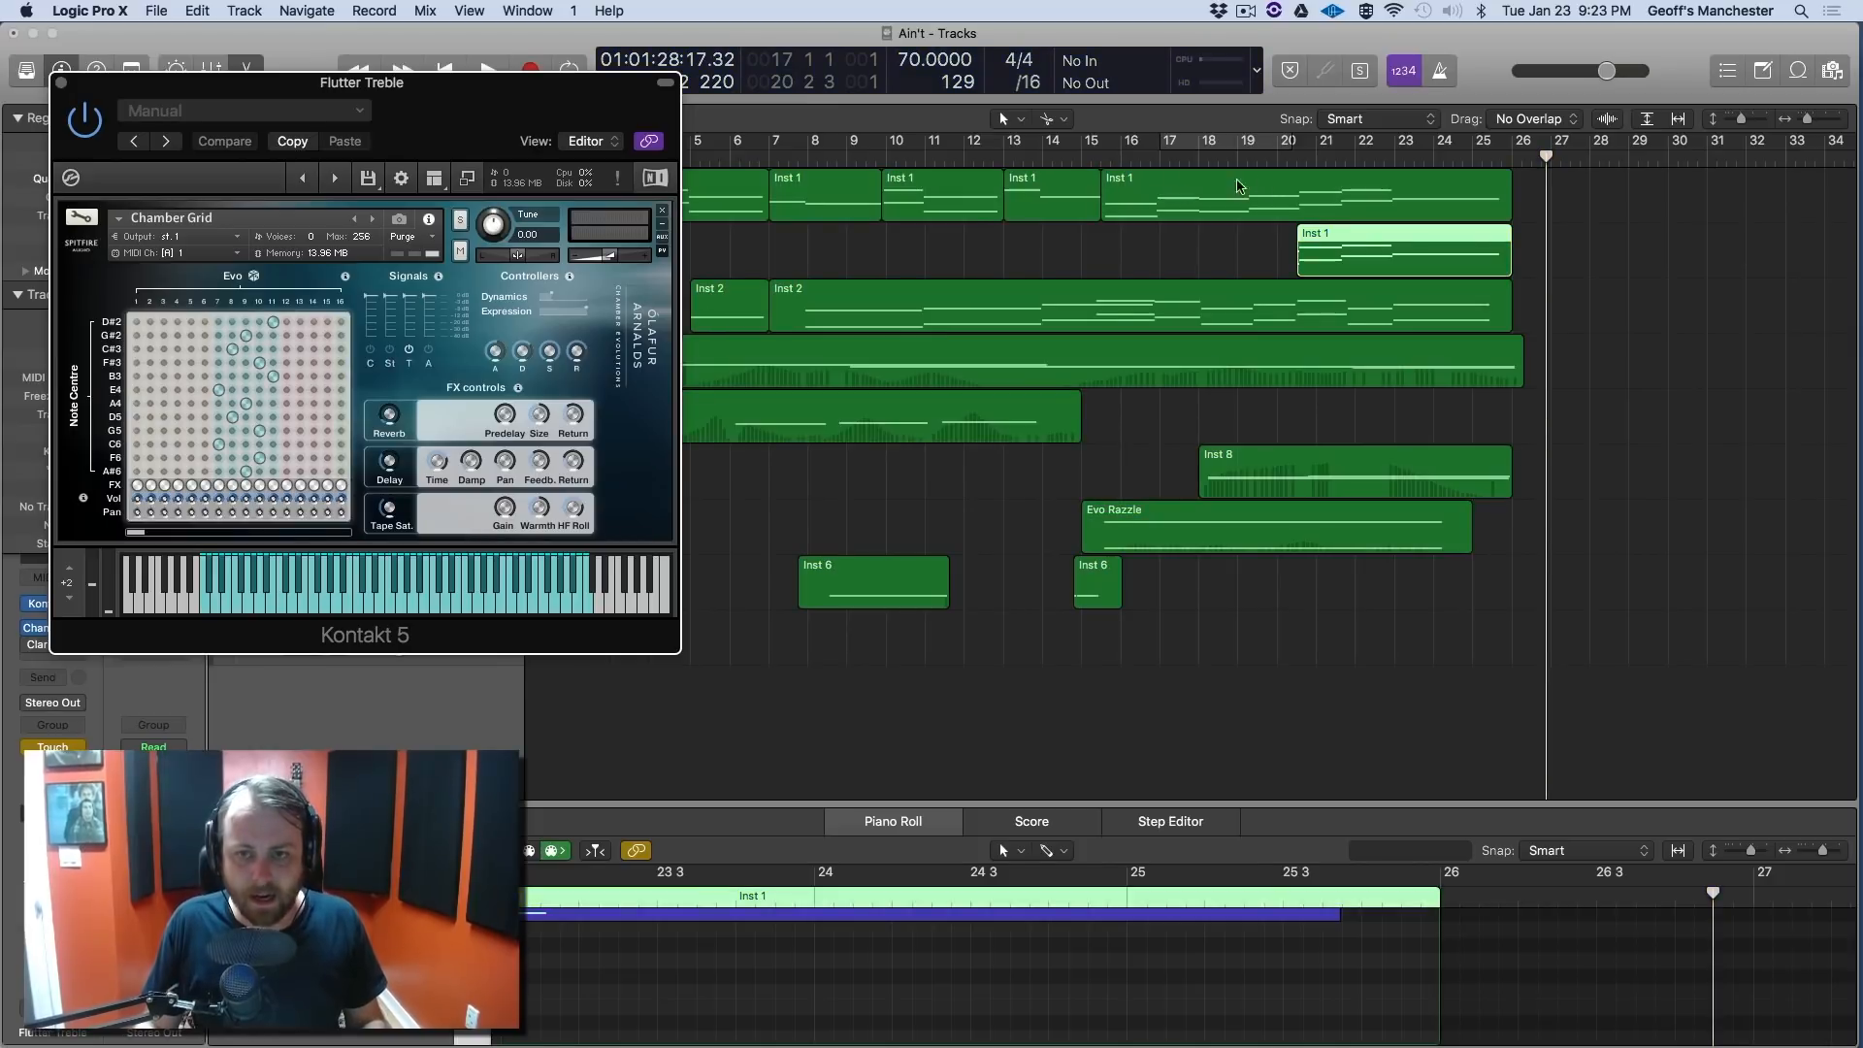
{"action": "left_click", "coordinate": [1100, 160]}
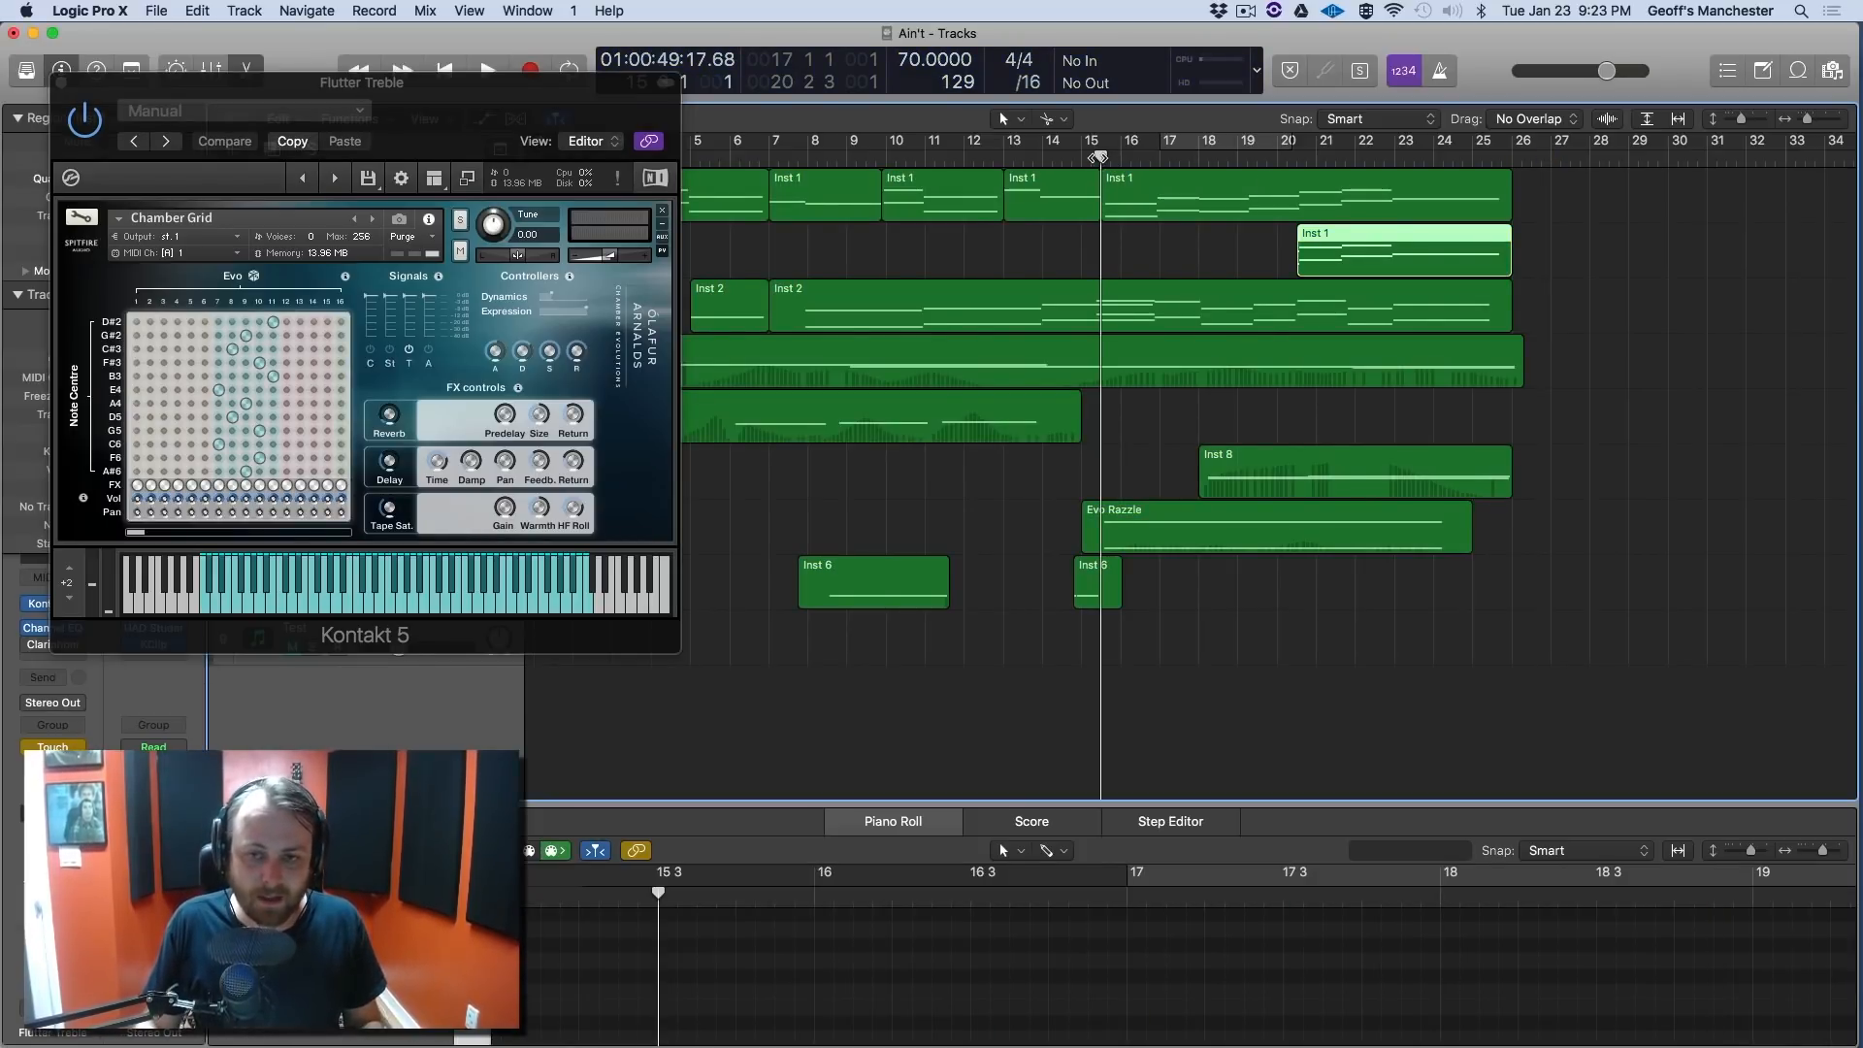
{"action": "left_click", "coordinate": [1162, 157]}
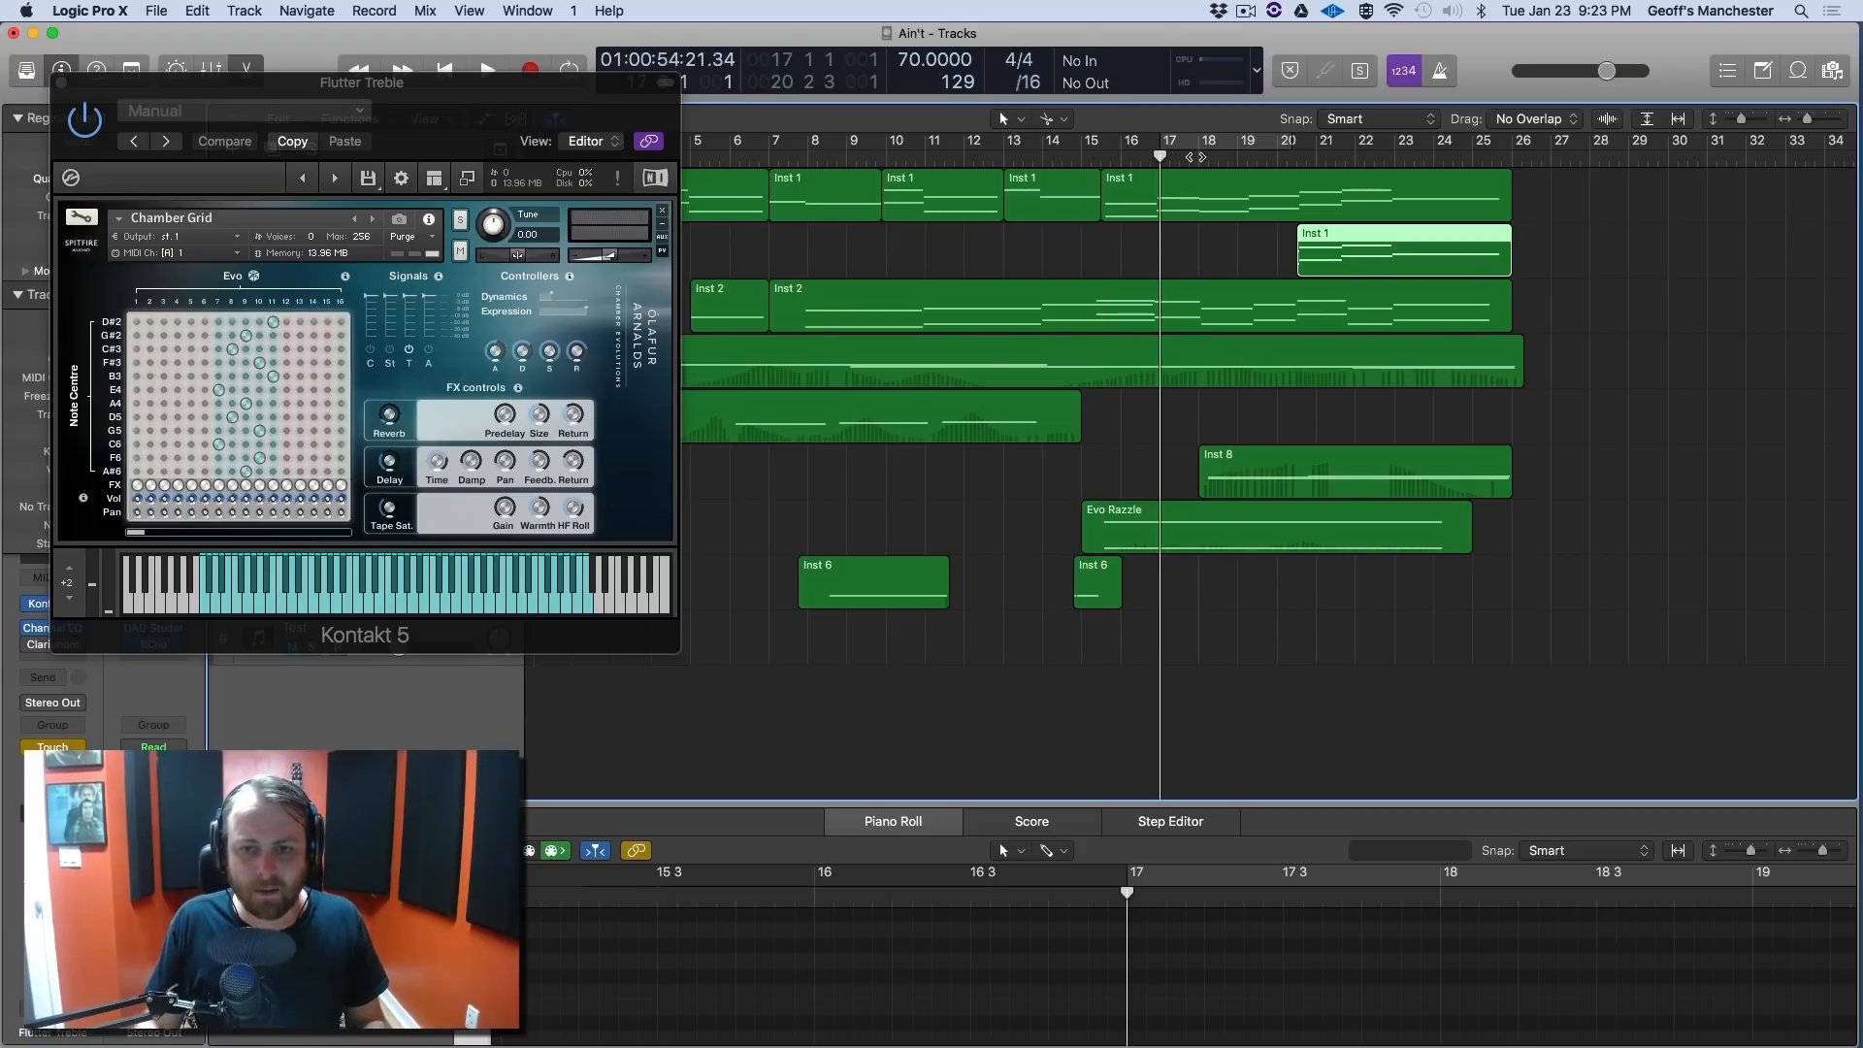
{"action": "left_click", "coordinate": [1197, 157]}
{"action": "key", "text": "space"}
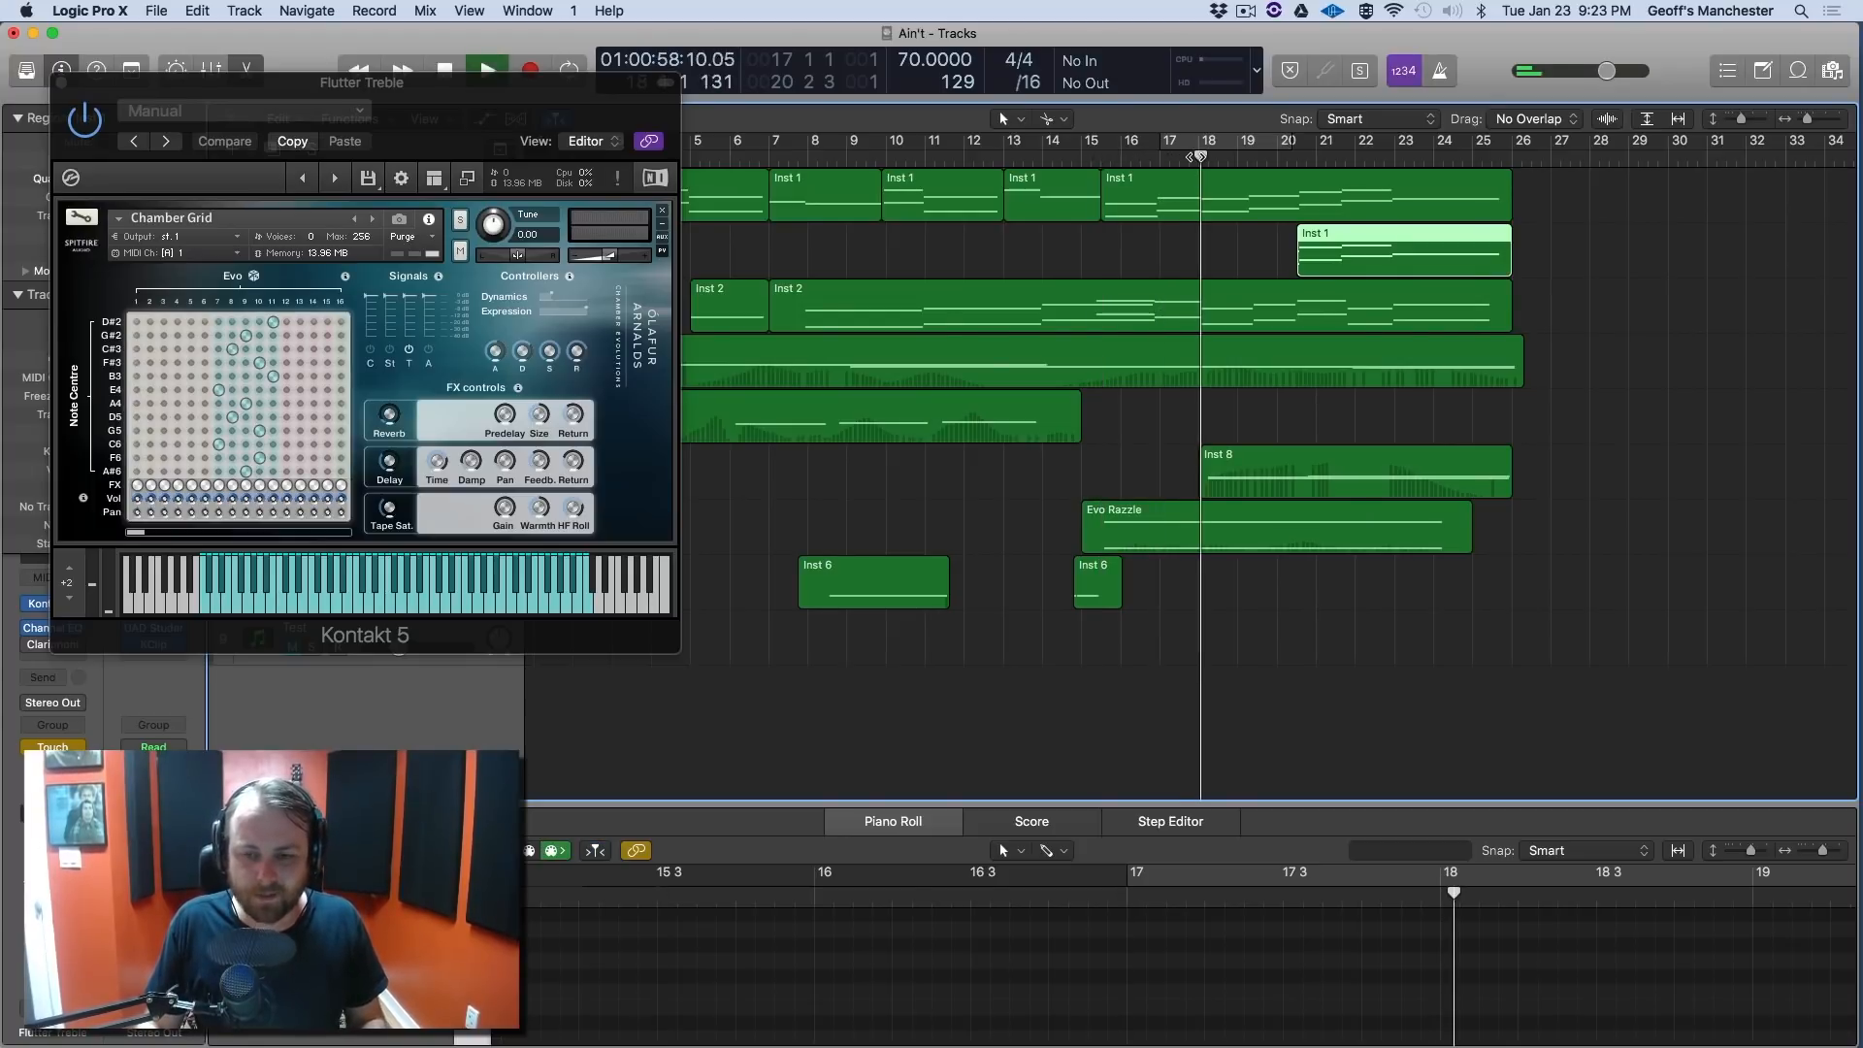
{"action": "left_click", "coordinate": [57, 82]}
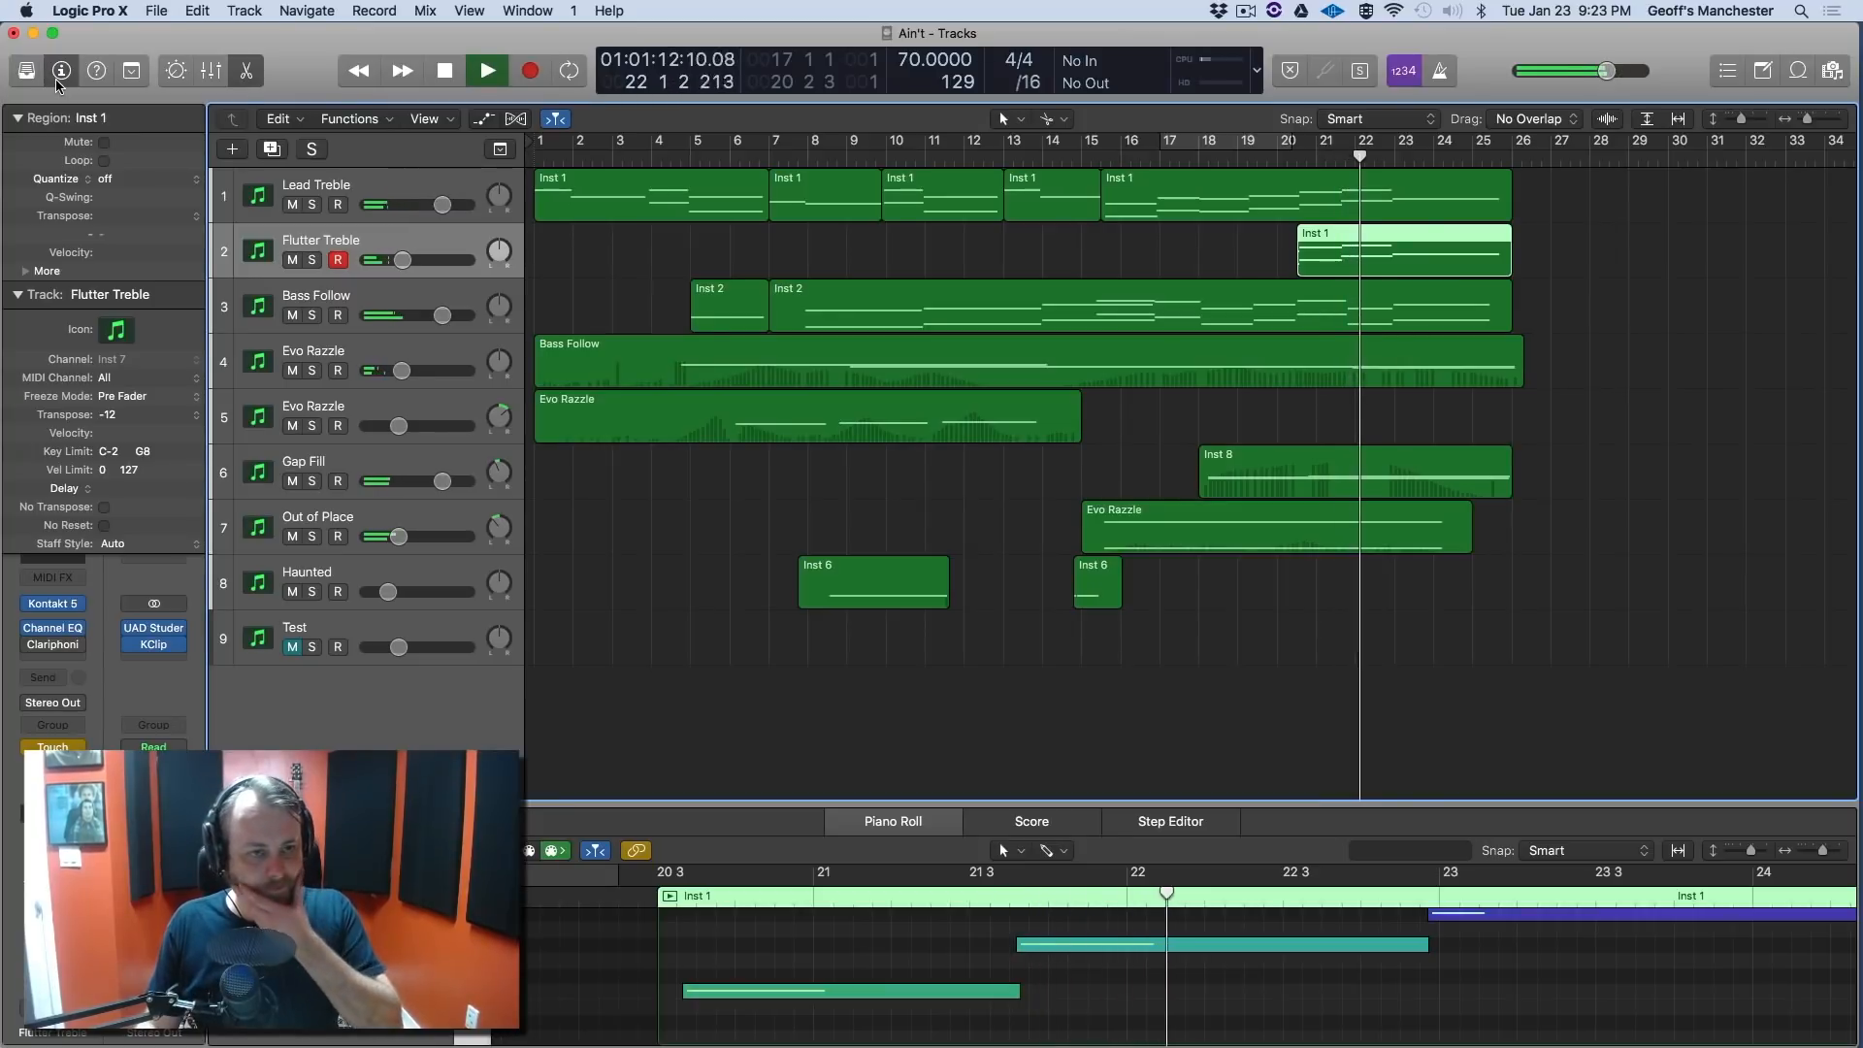
Compare Flutter Treble soloed with the full mix during playback, ending on the full mix, and stop.
{"action": "key", "text": "s"}
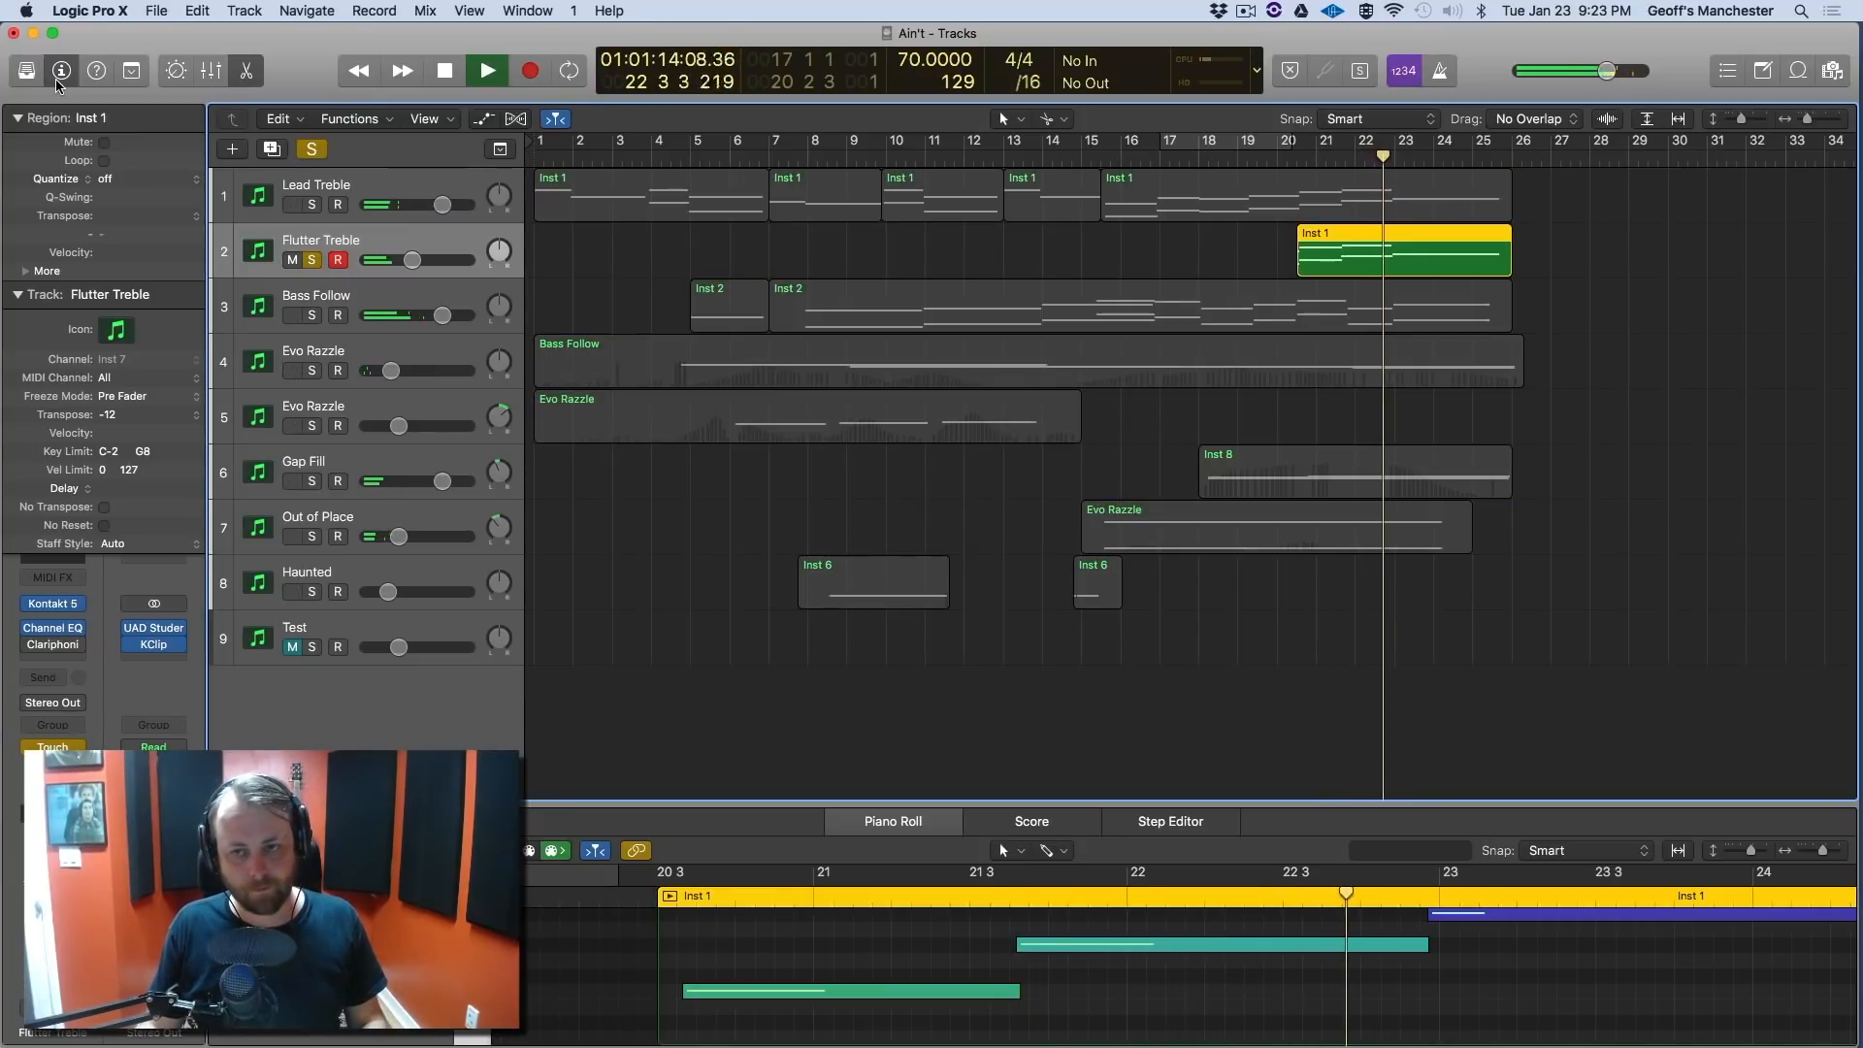
{"action": "key", "text": "s"}
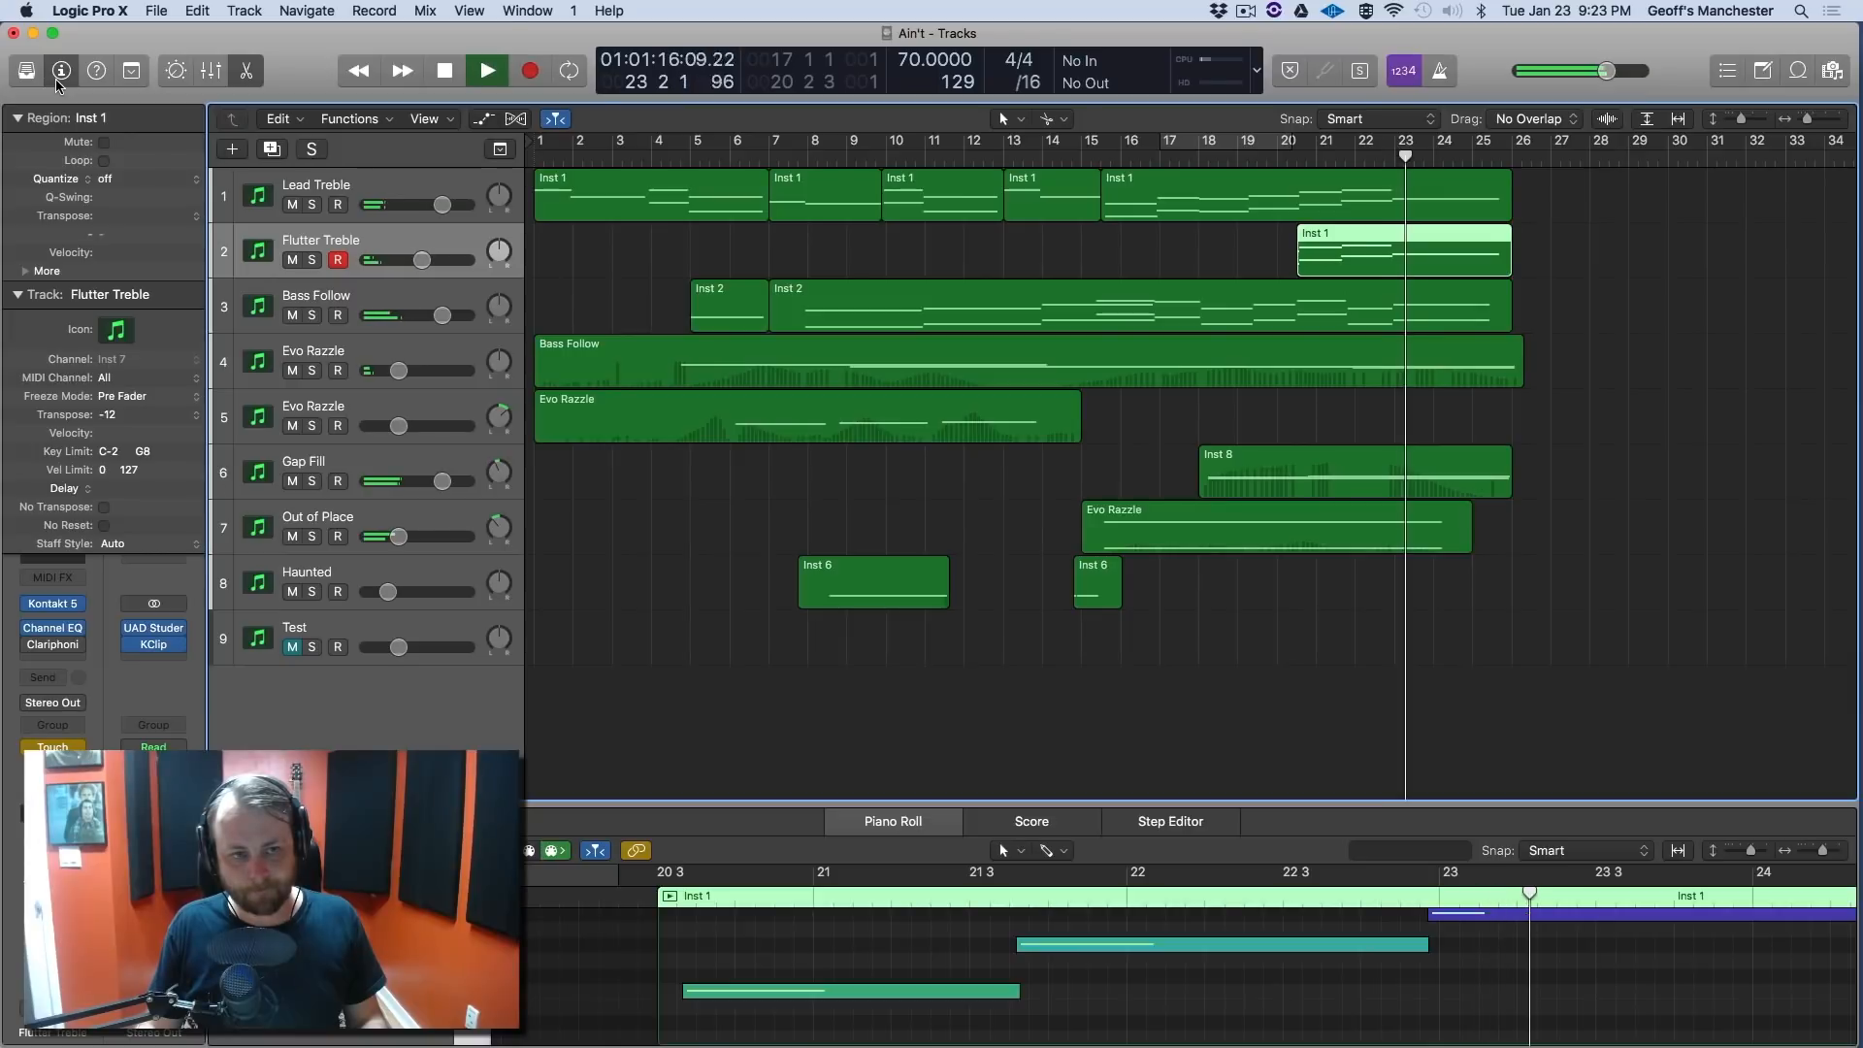
{"action": "key", "text": "s"}
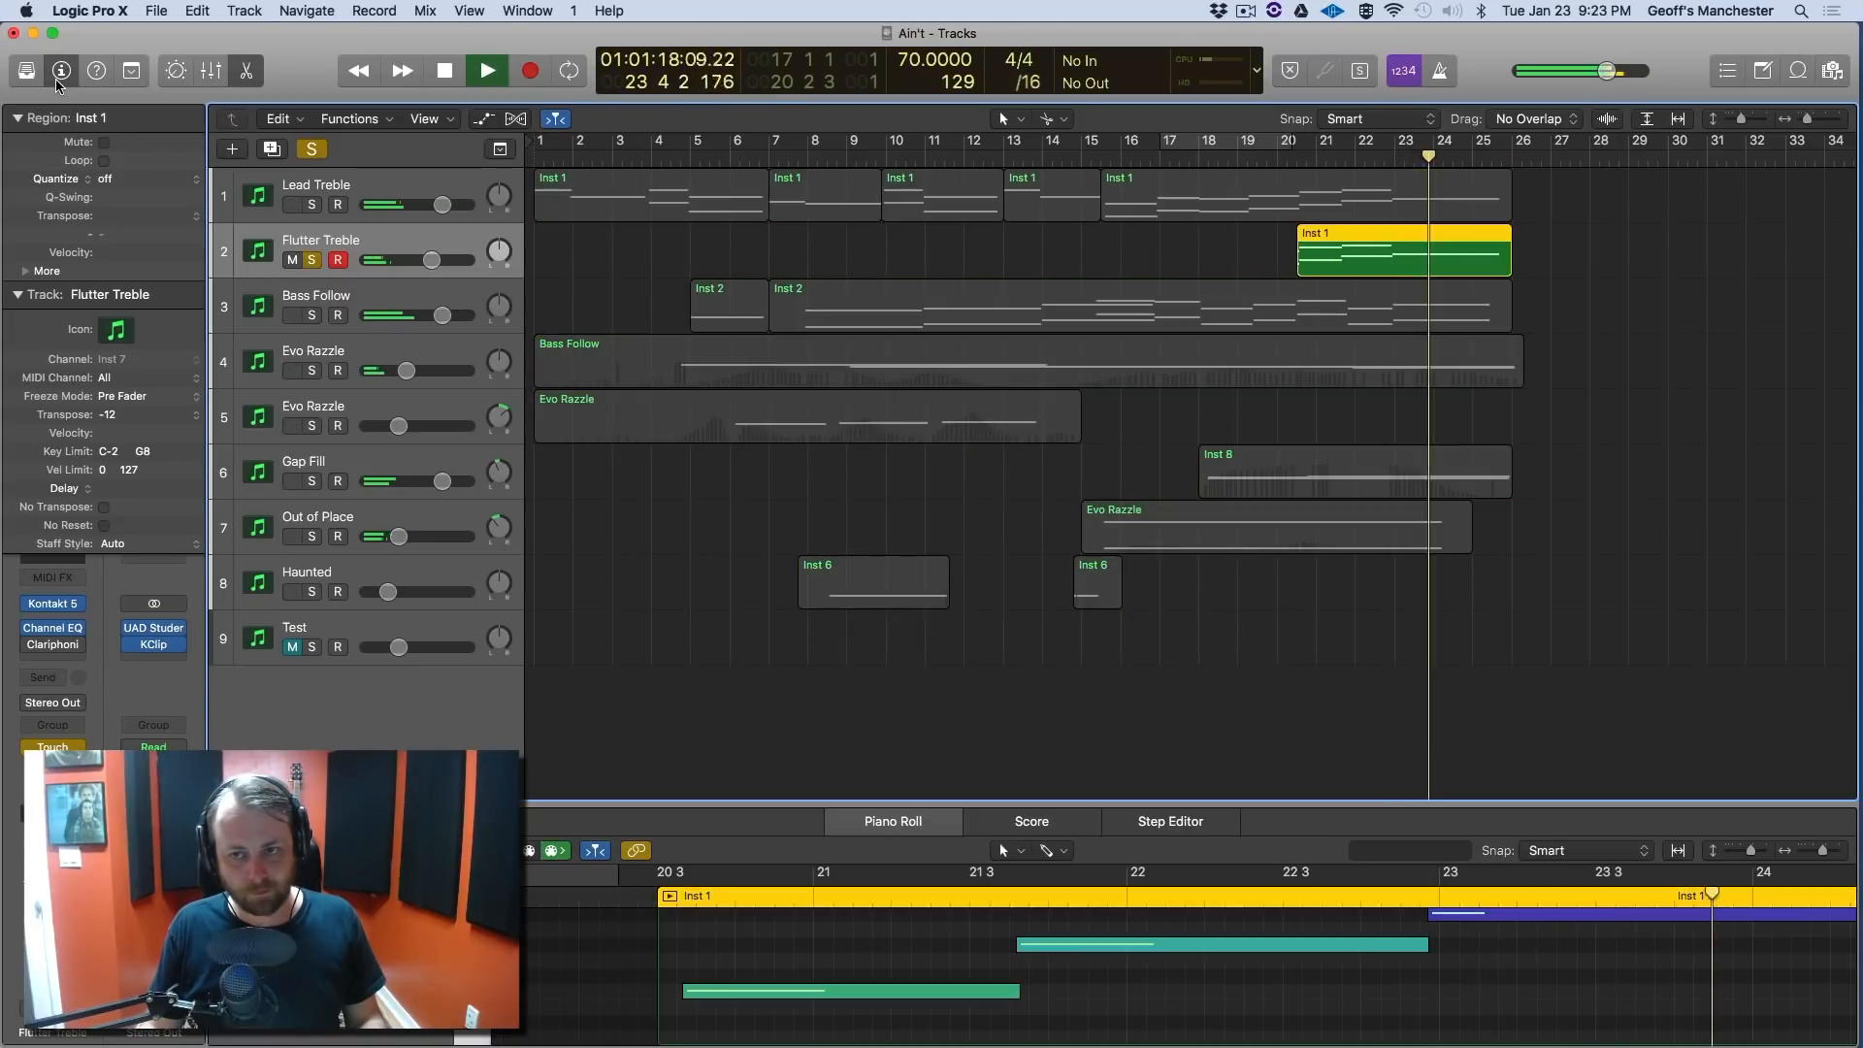
{"action": "key", "text": "s"}
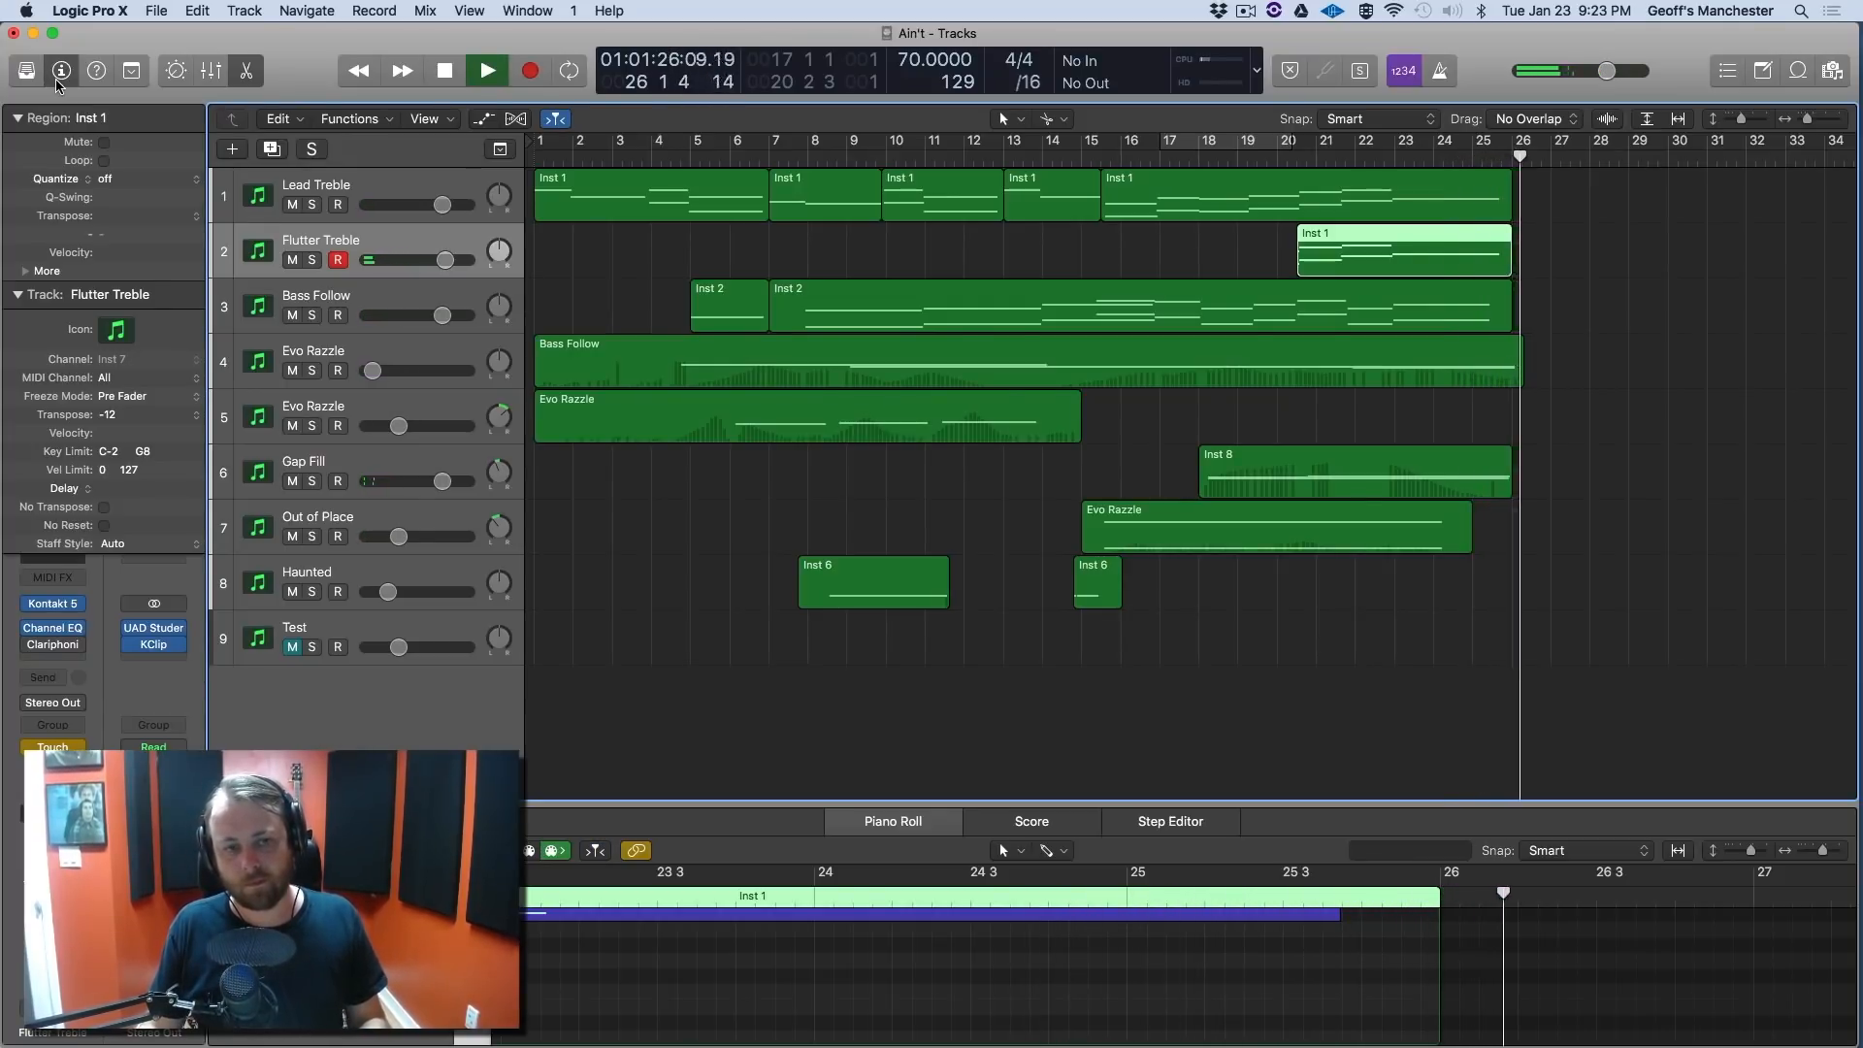
{"action": "key", "text": "space"}
Review Flutter Treble's volume automation and Channel EQ curve, closing the EQ and hiding the automation when done.
{"action": "key", "text": "a"}
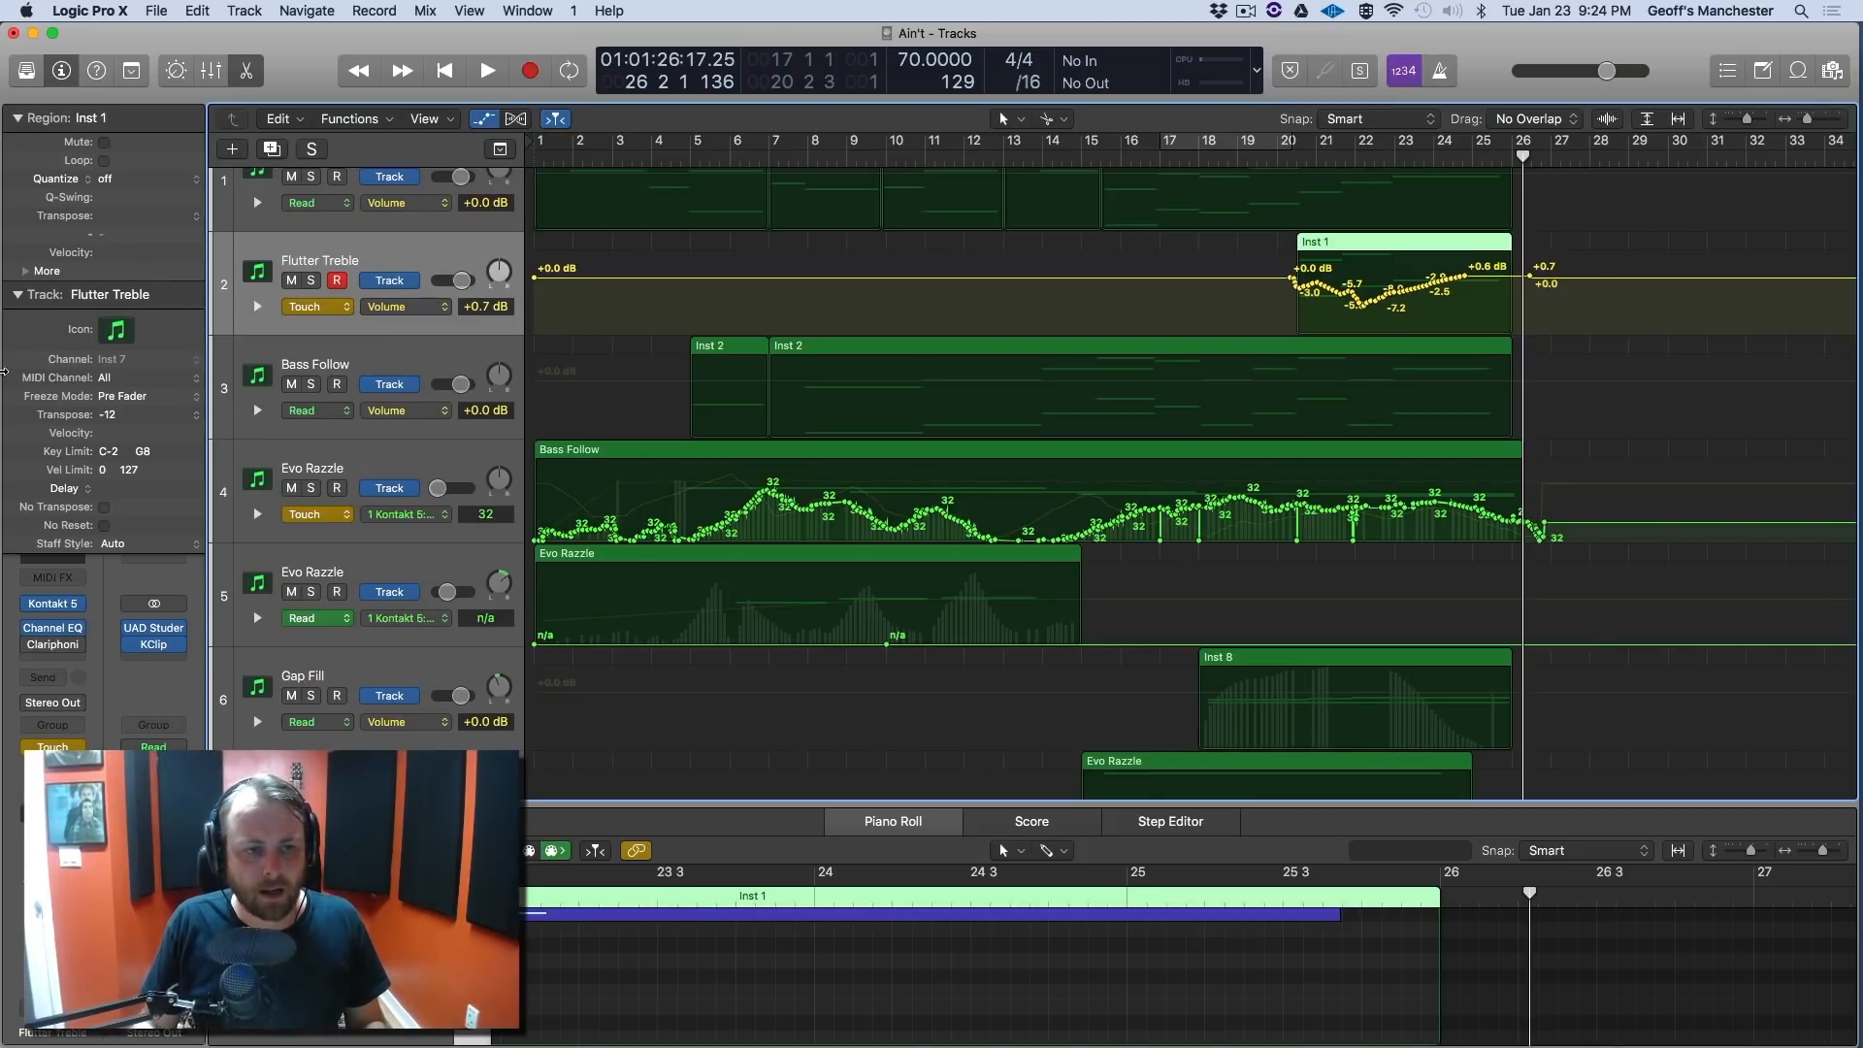
{"action": "left_click", "coordinate": [53, 629]}
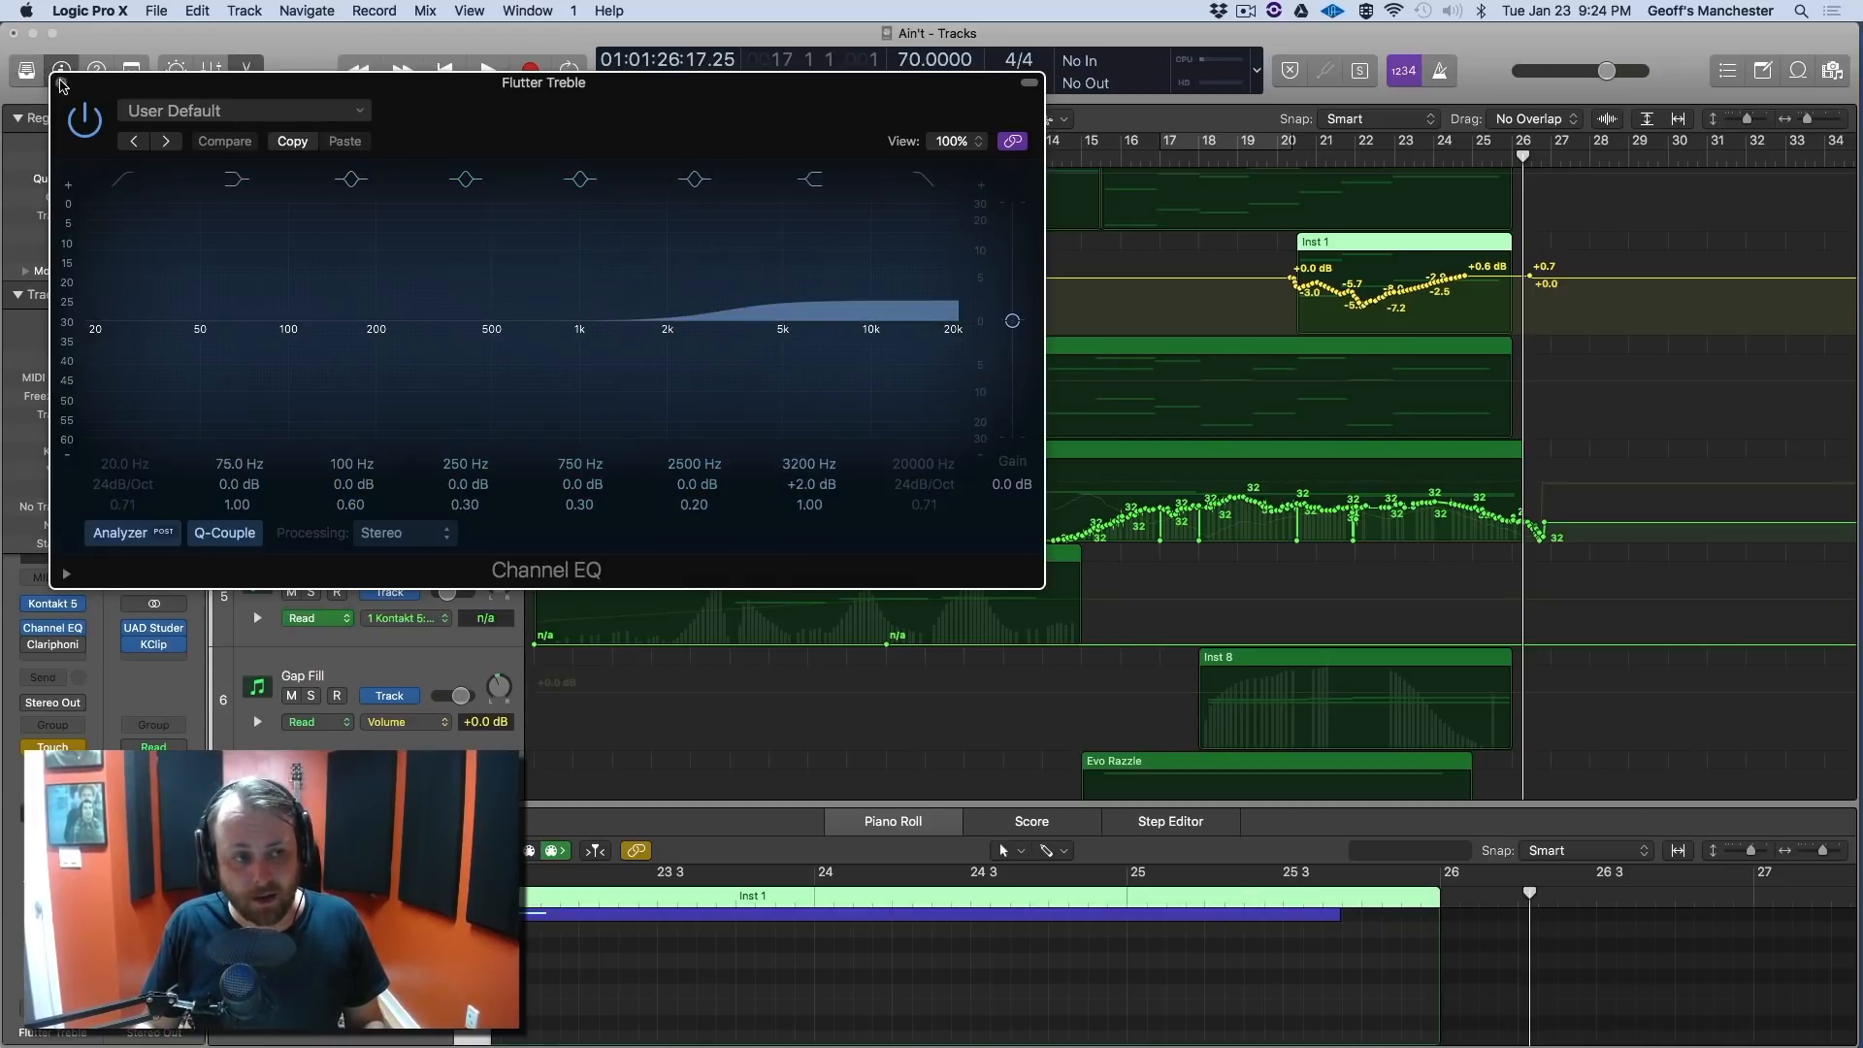
{"action": "left_click", "coordinate": [60, 83]}
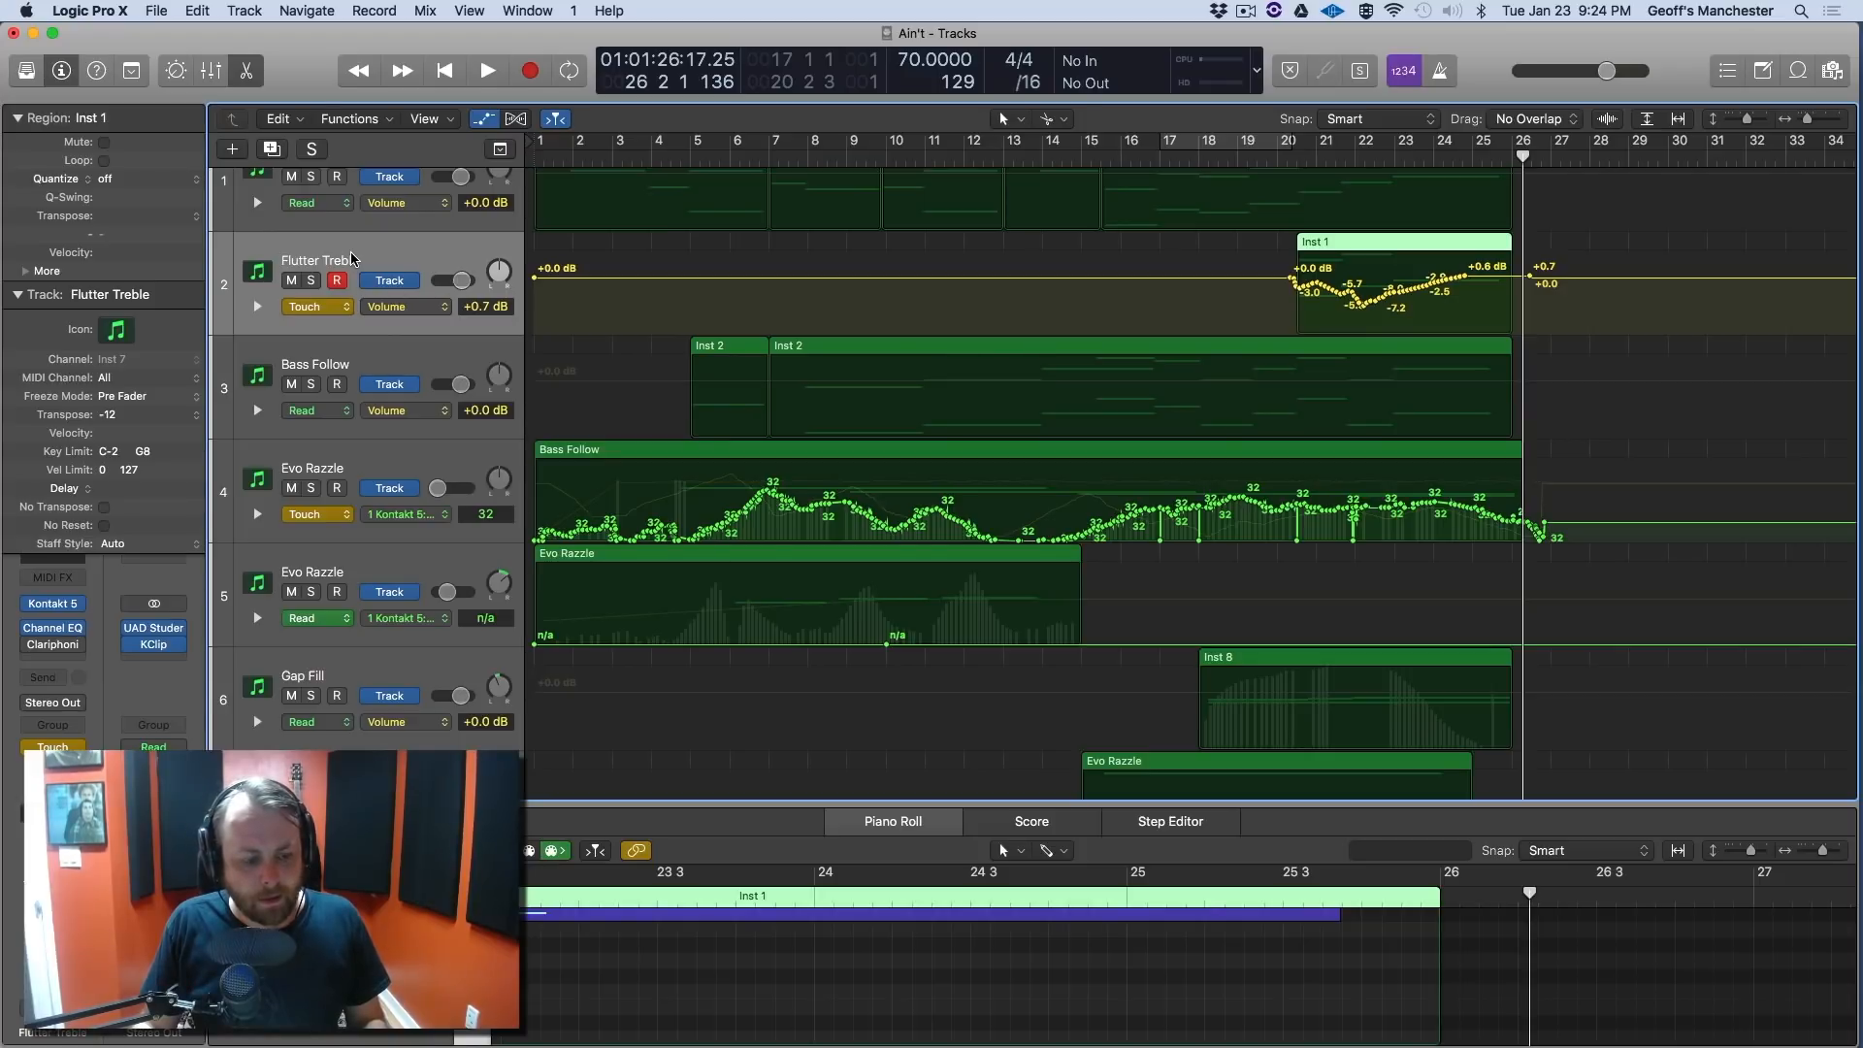
{"action": "key", "text": "a"}
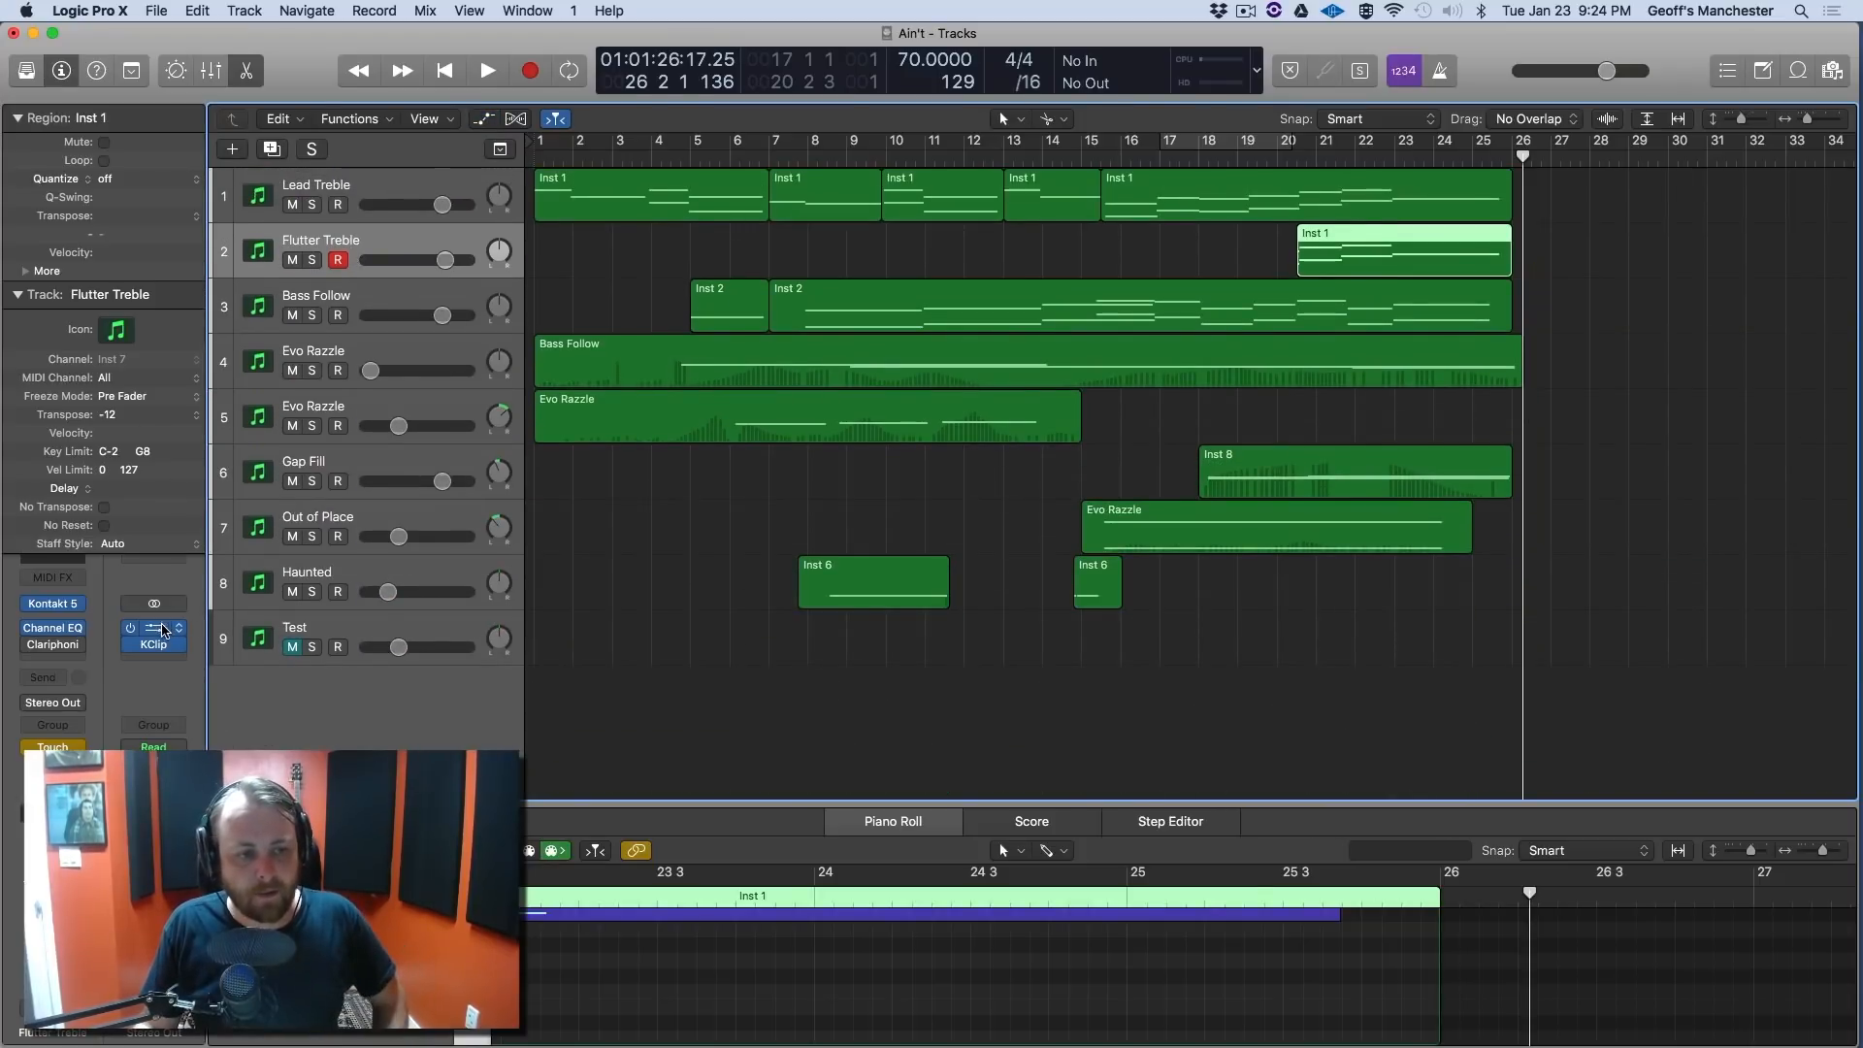
Open the Studer A800 plug-in on Stereo Out, moving its window aside, and place the playhead at bar 21.
{"action": "left_click", "coordinate": [153, 632]}
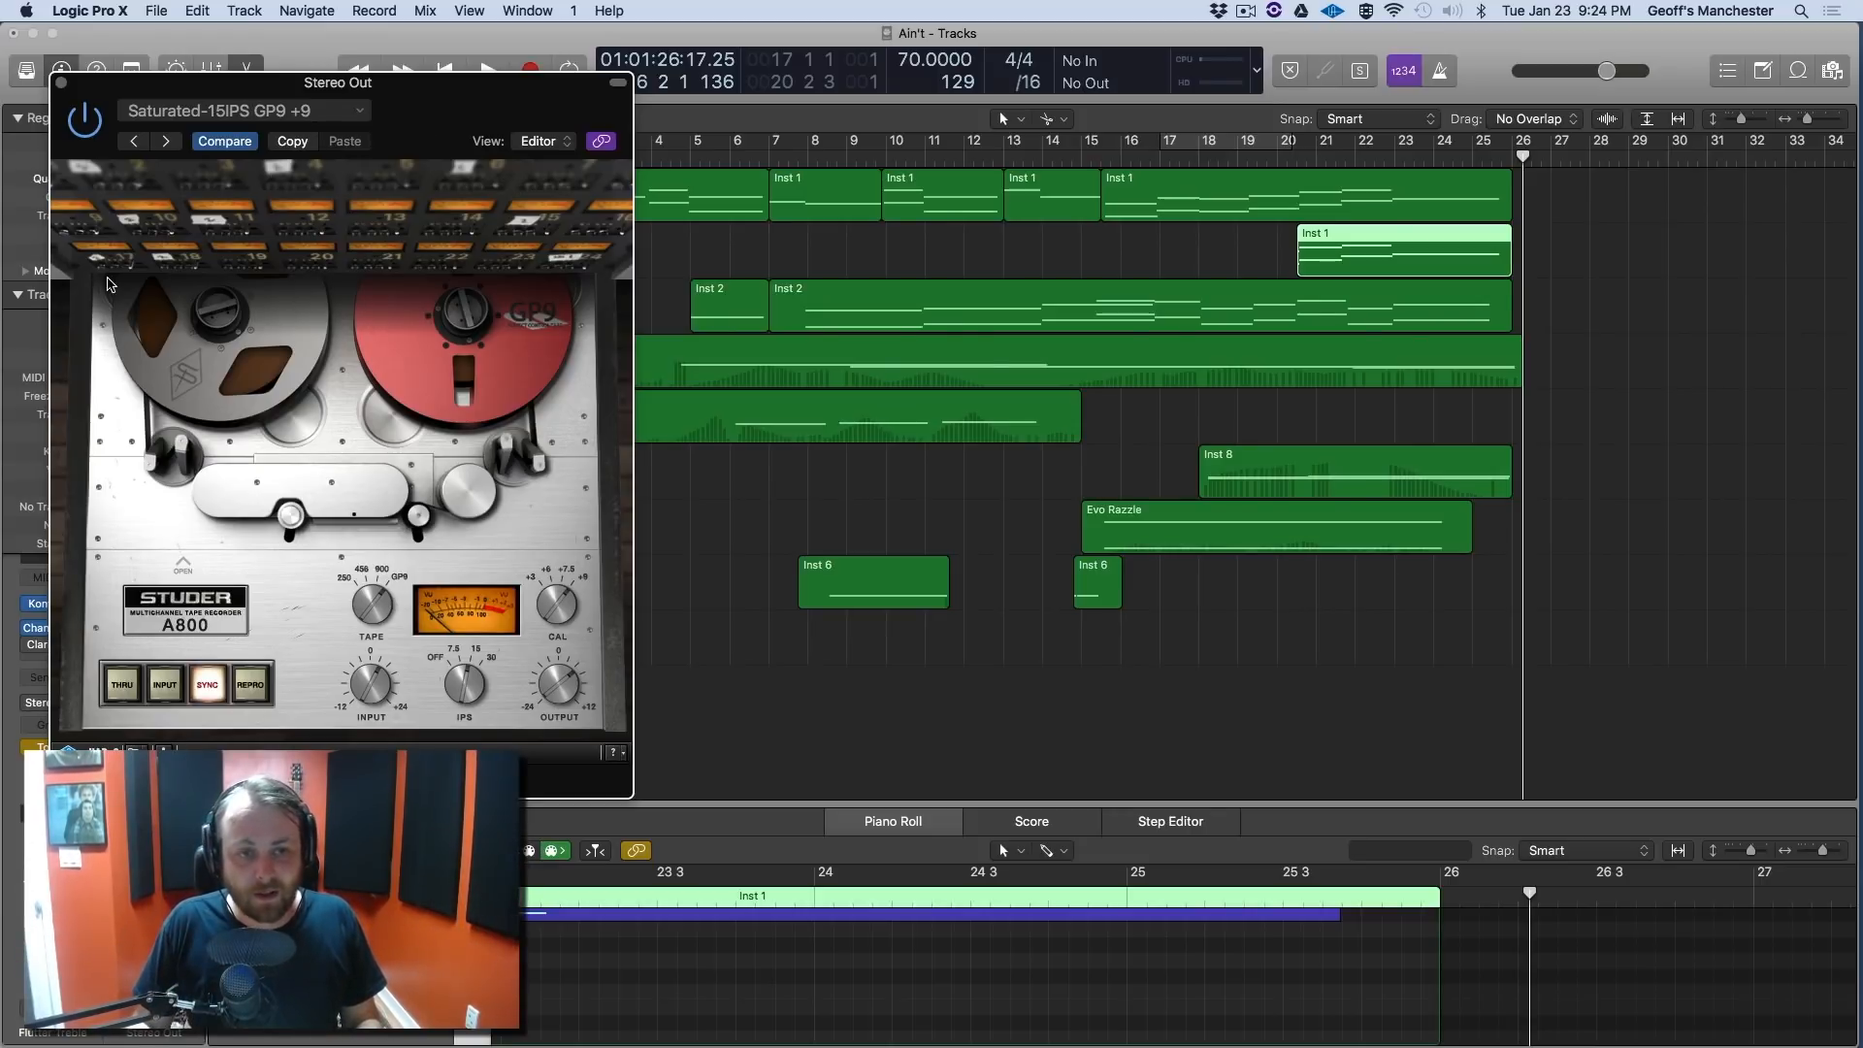
{"action": "left_click", "coordinate": [1332, 159]}
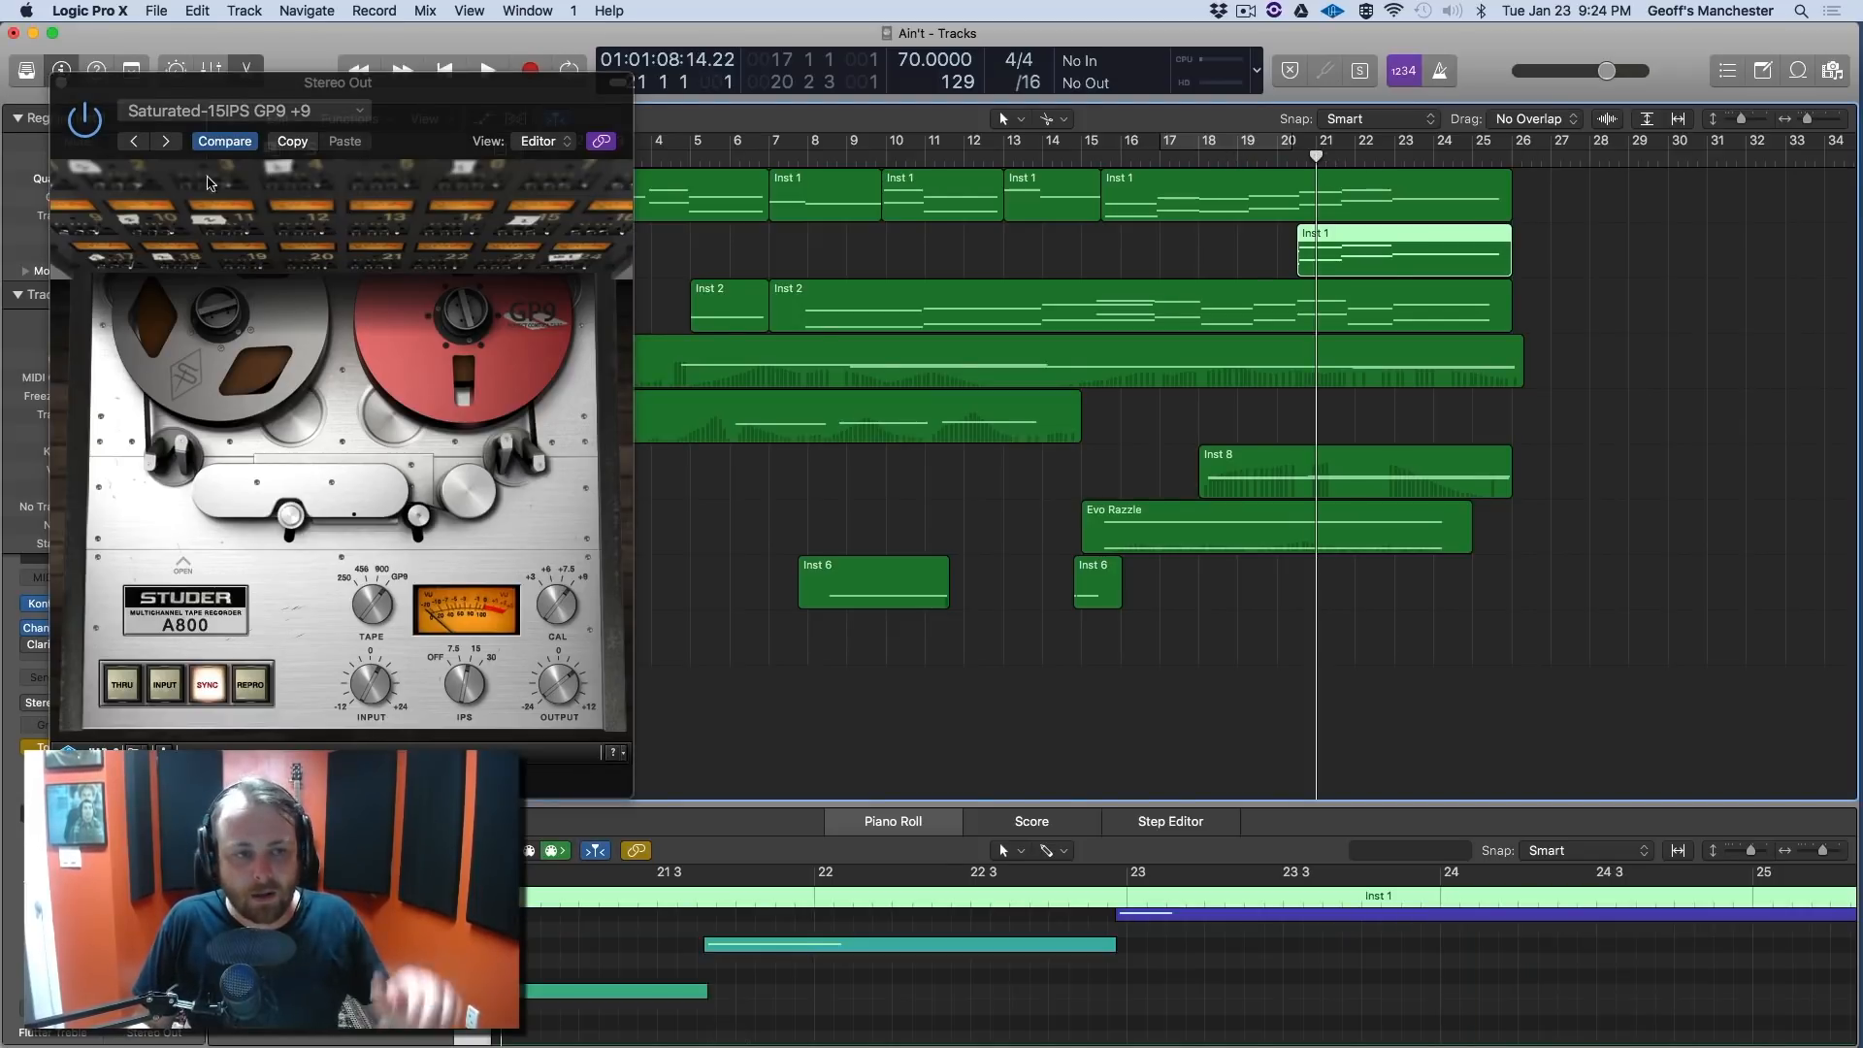
{"action": "left_click_drag", "start_coordinate": [397, 119], "coordinate": [584, 132]}
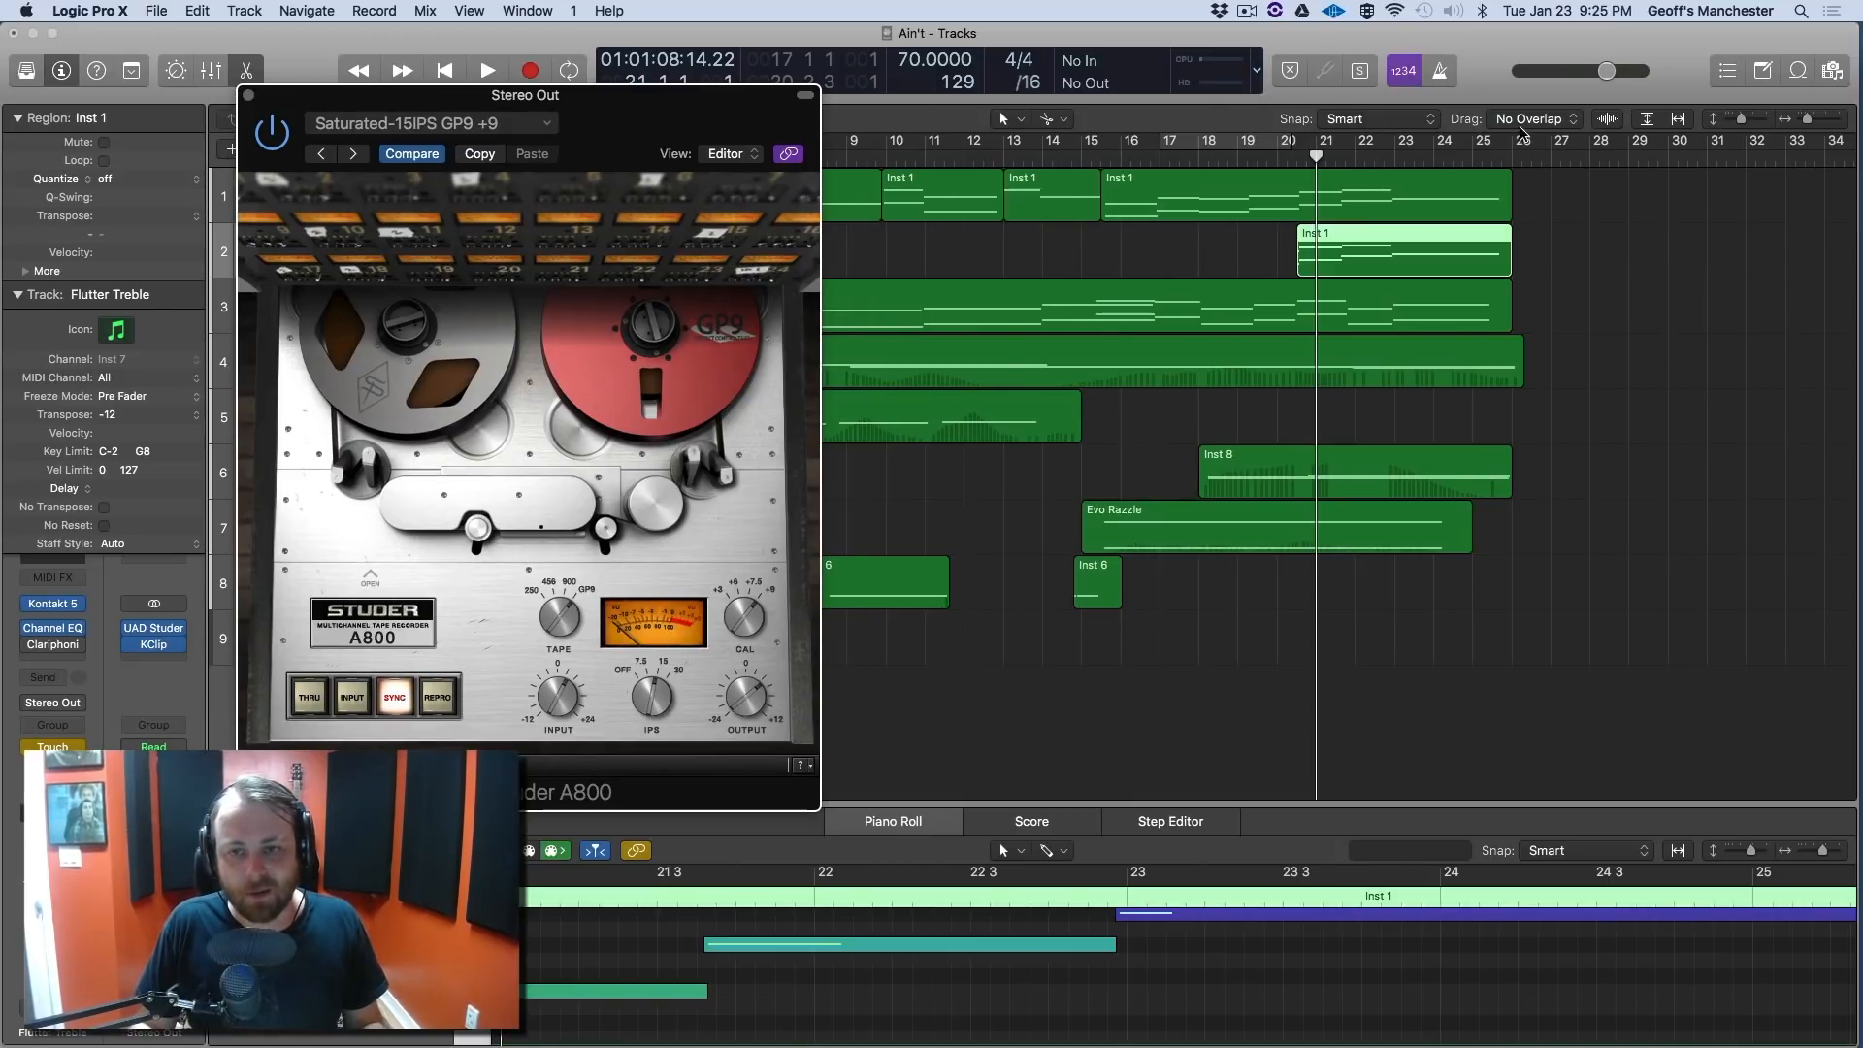
Audition the full mix from bar 21 through the Studer A800 in SYNC mode and stop playback.
{"action": "key", "text": "space"}
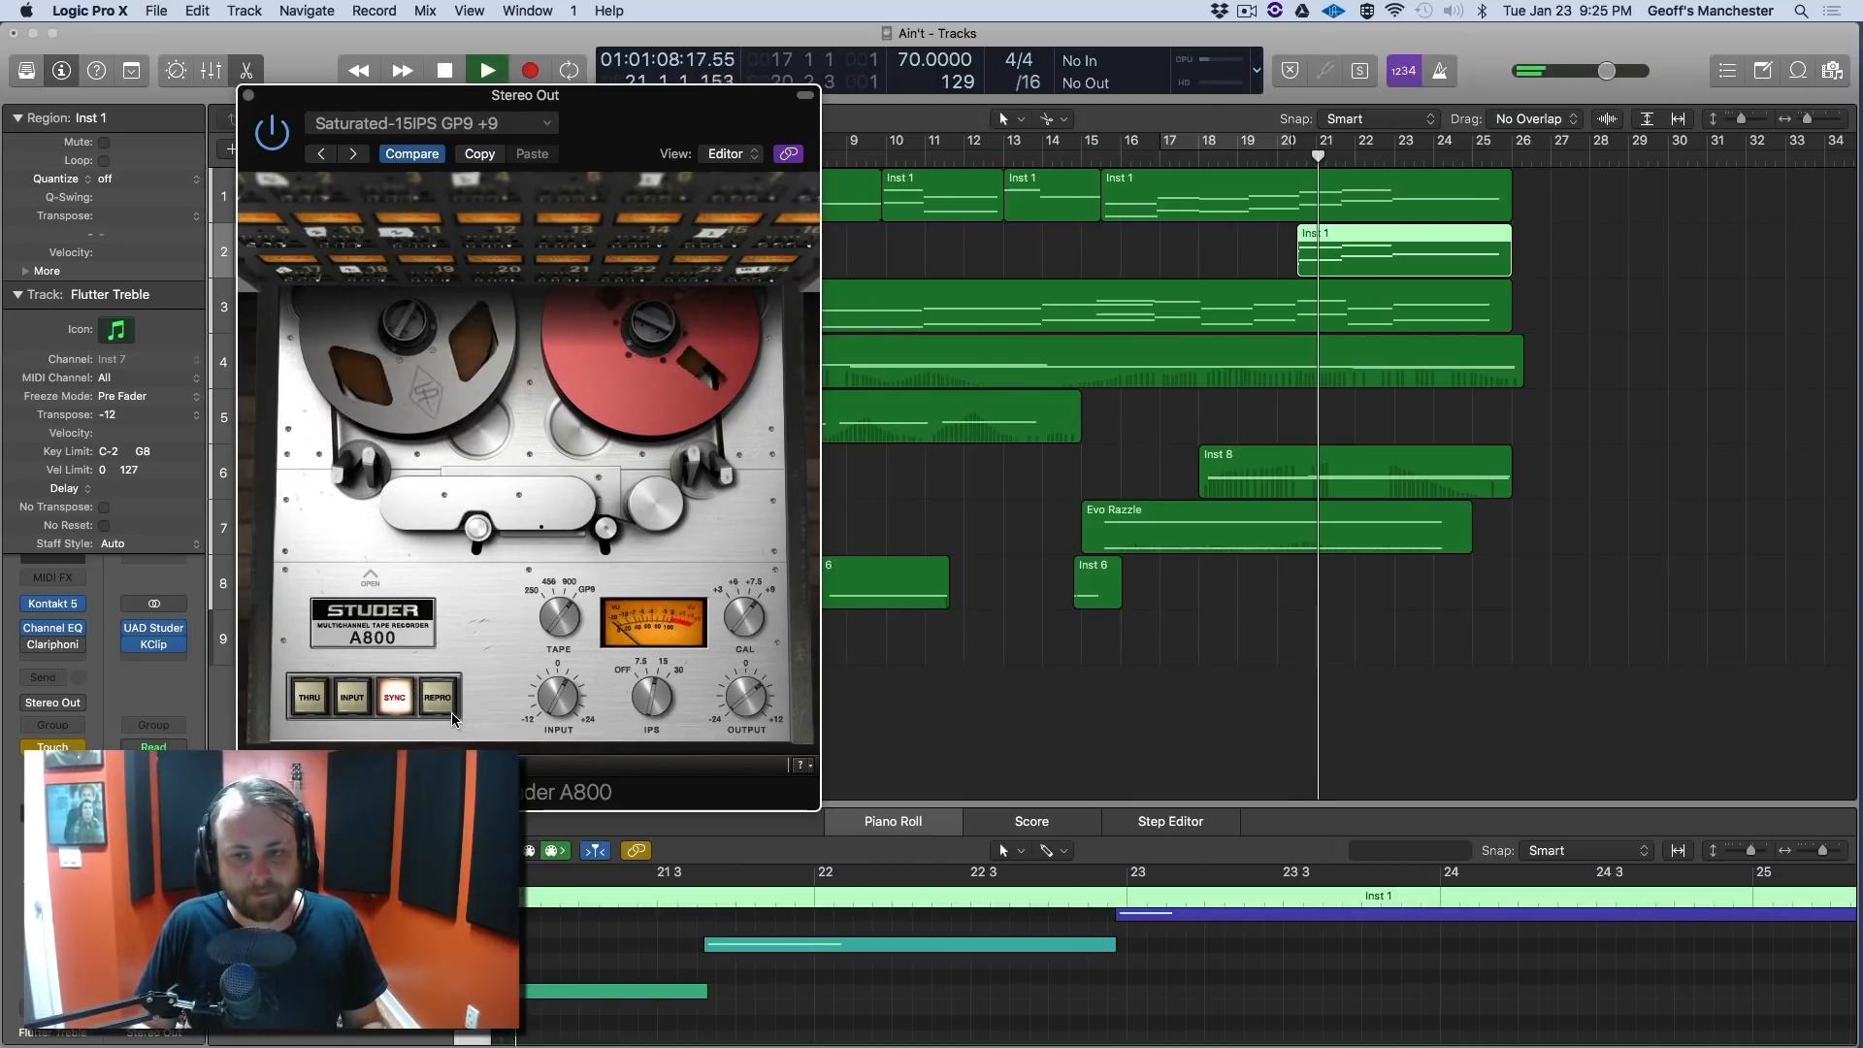
{"action": "left_click", "coordinate": [437, 699]}
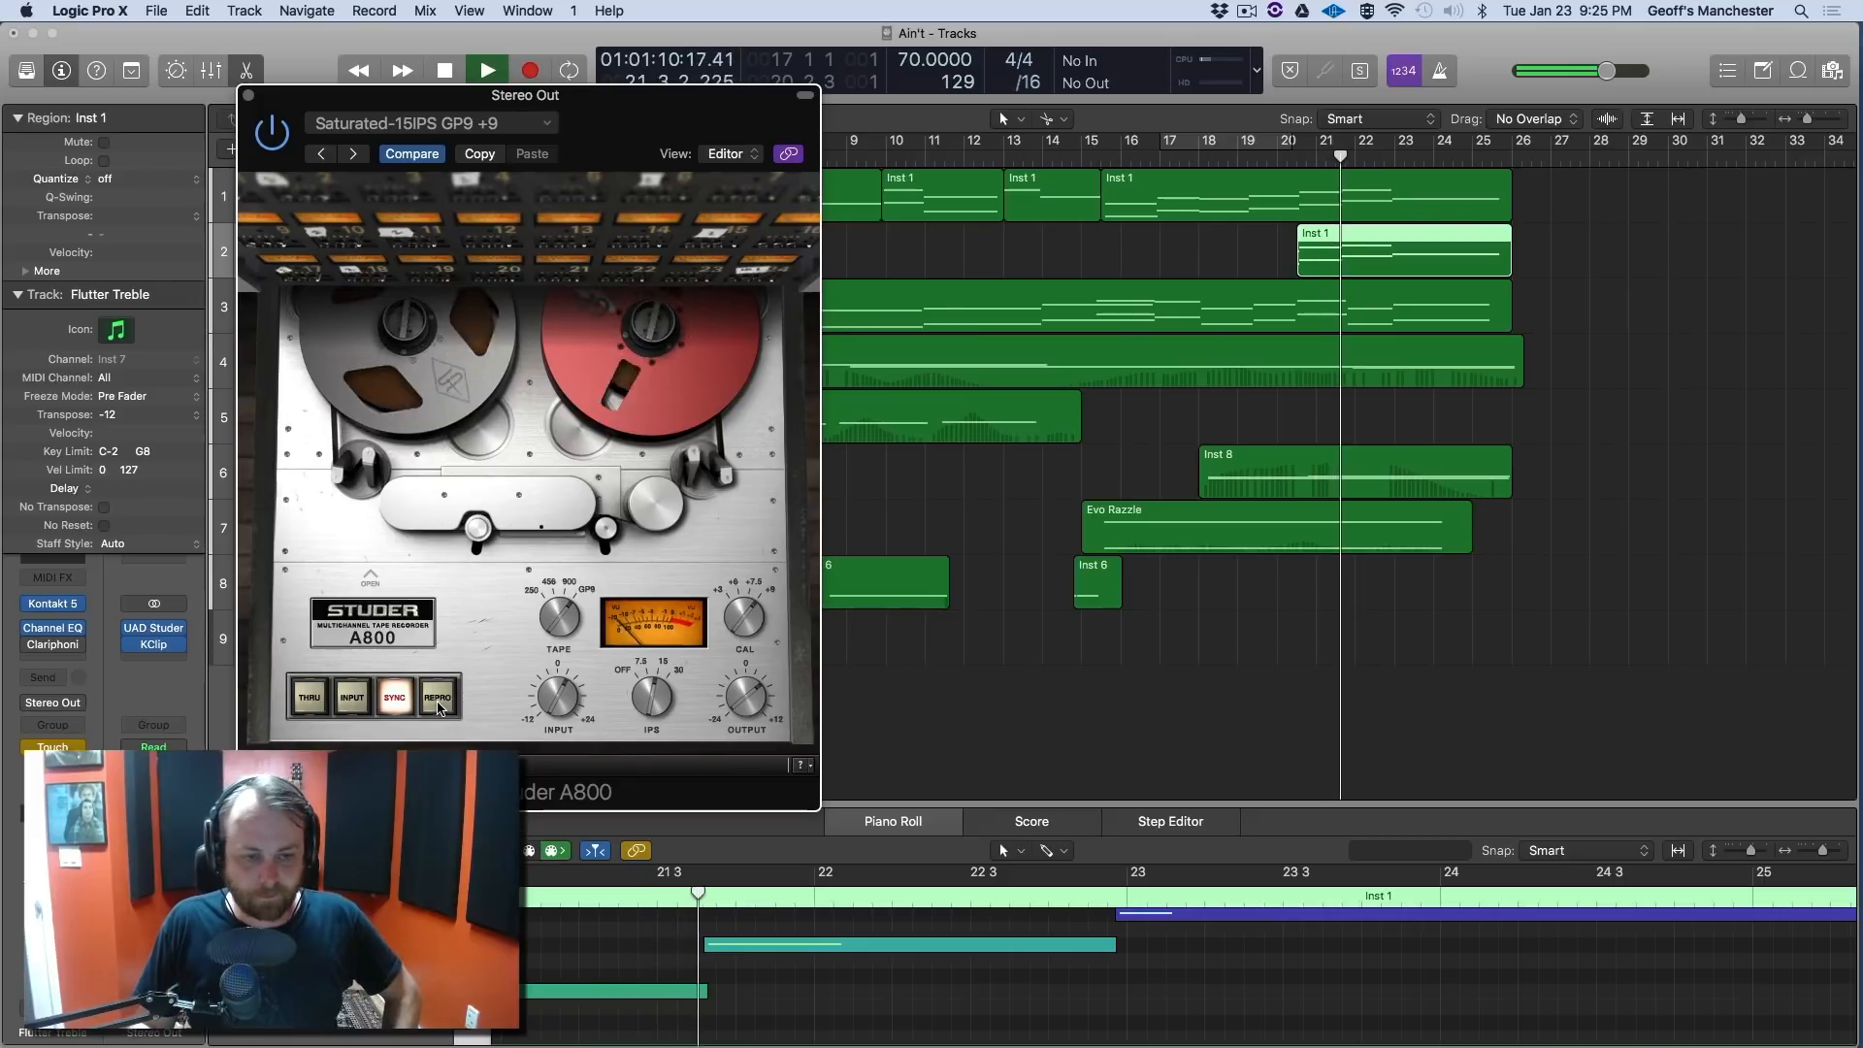
{"action": "left_click", "coordinate": [393, 699]}
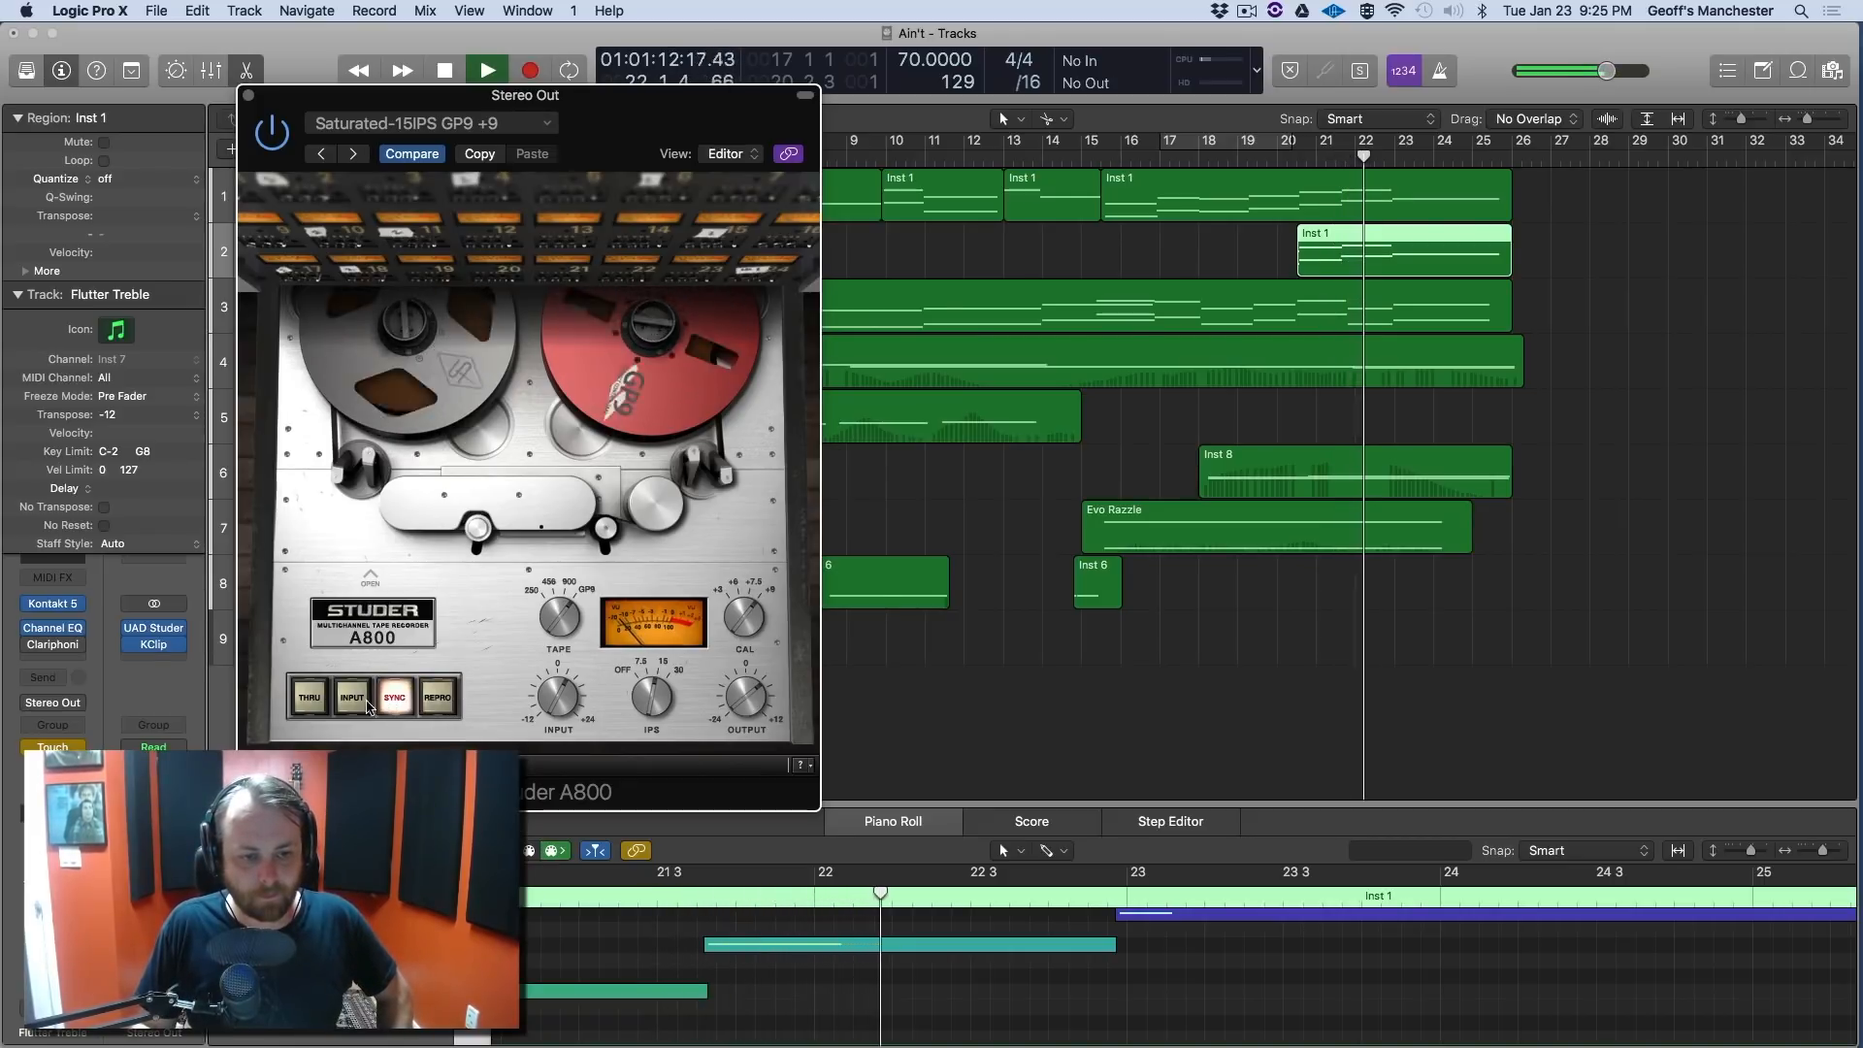
{"action": "key", "text": "space"}
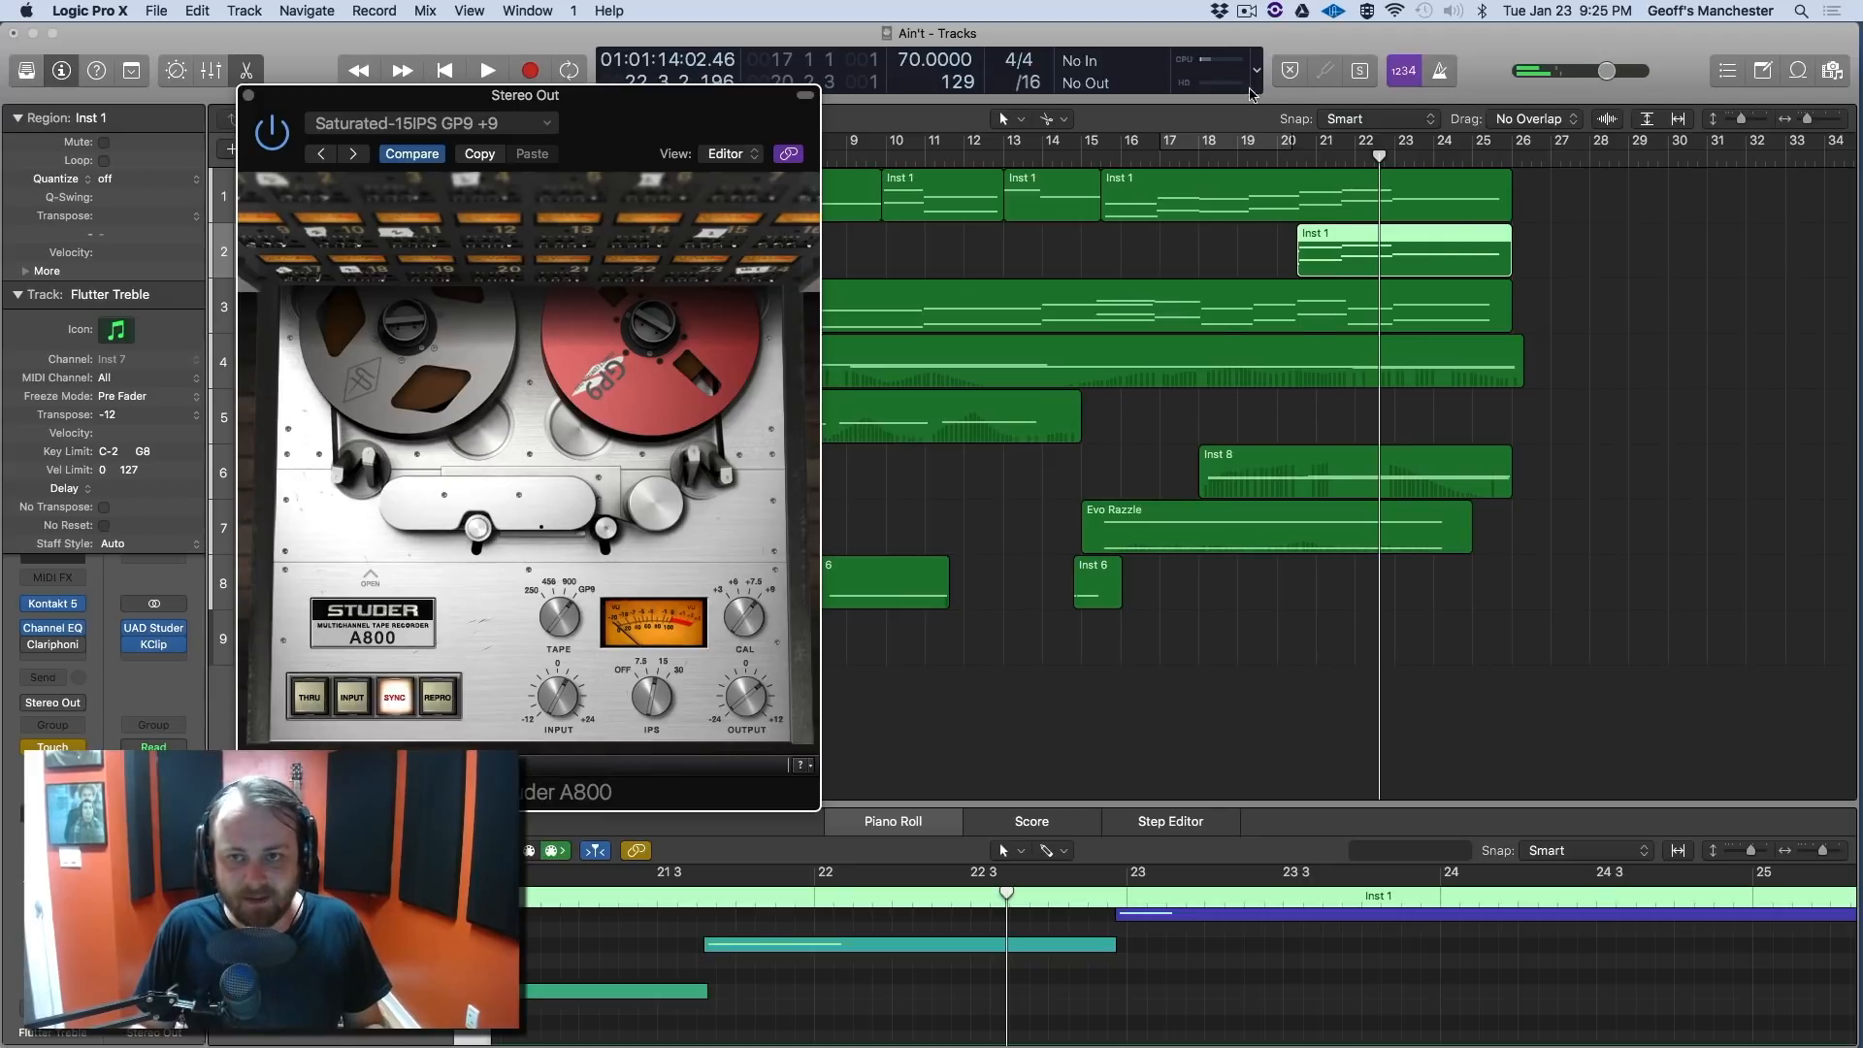
Play the full mix from bar 16, alternating the Studer A800 between THRU and SYNC to compare, and finish on SYNC.
{"action": "left_click", "coordinate": [1137, 156]}
{"action": "key", "text": "space"}
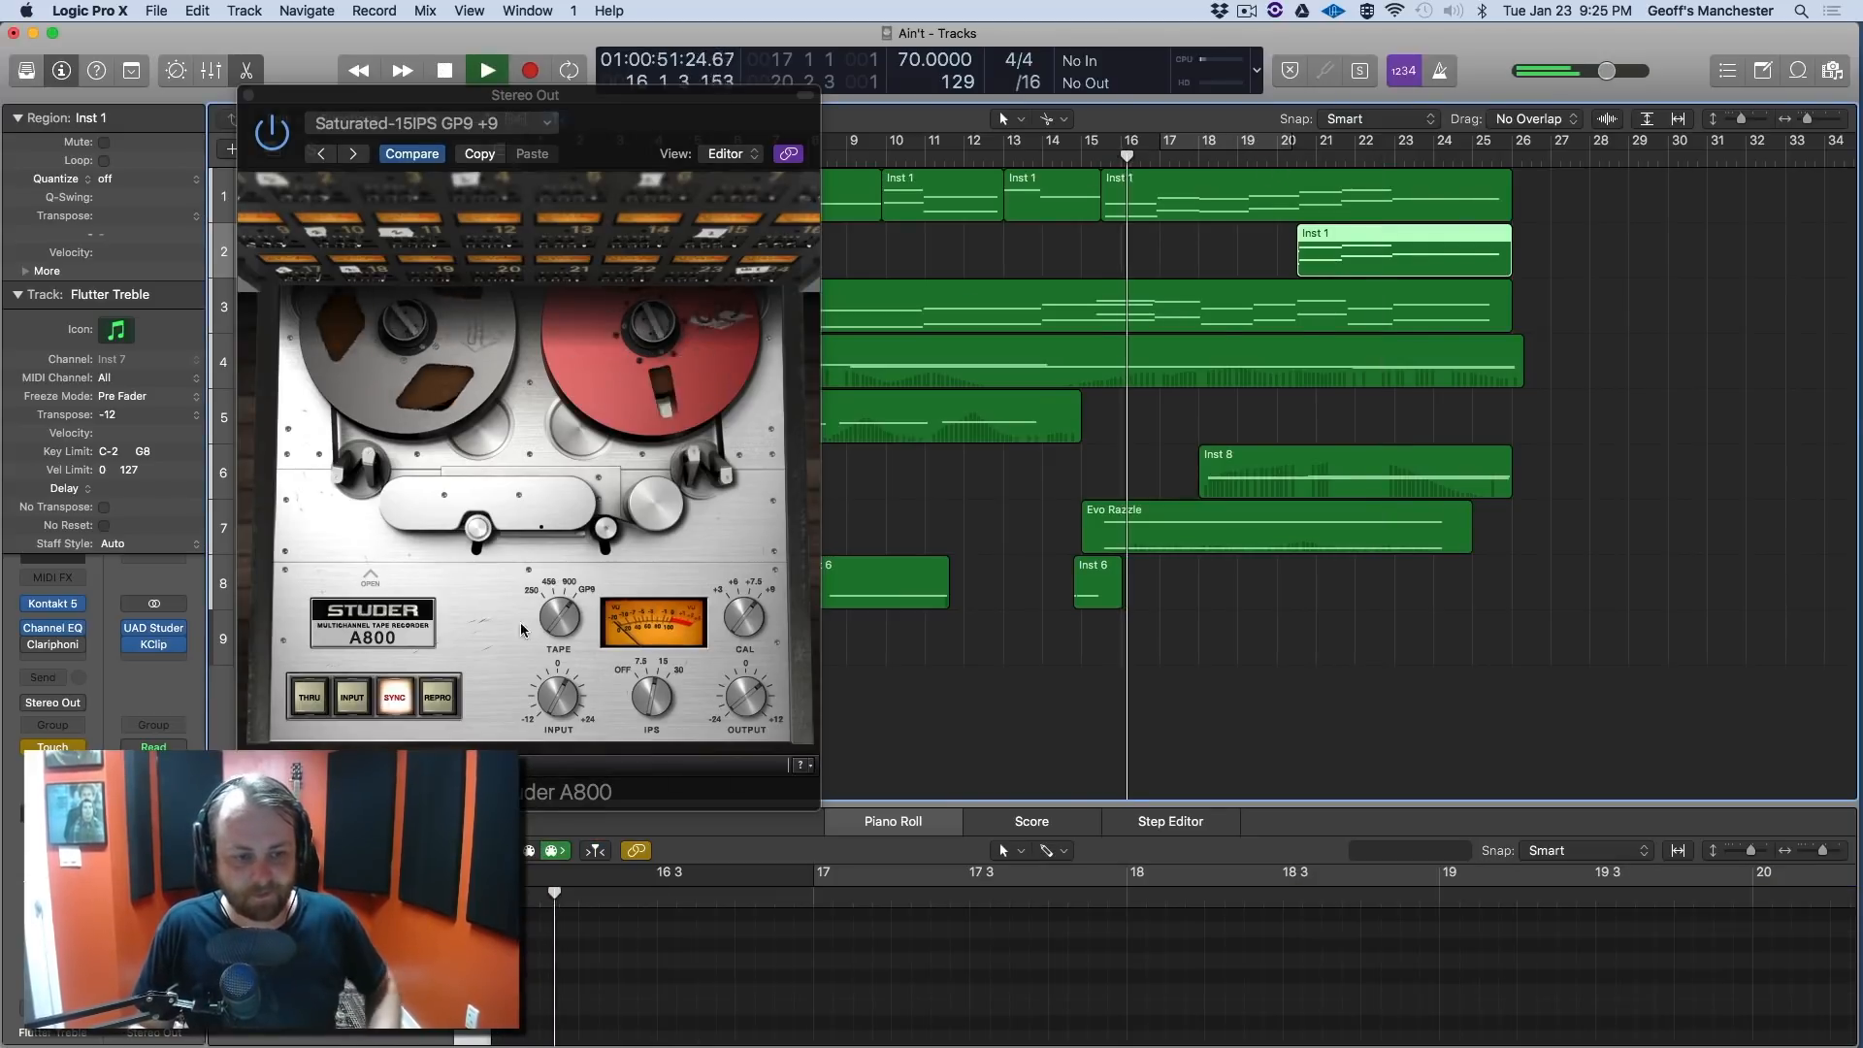
{"action": "left_click", "coordinate": [320, 697]}
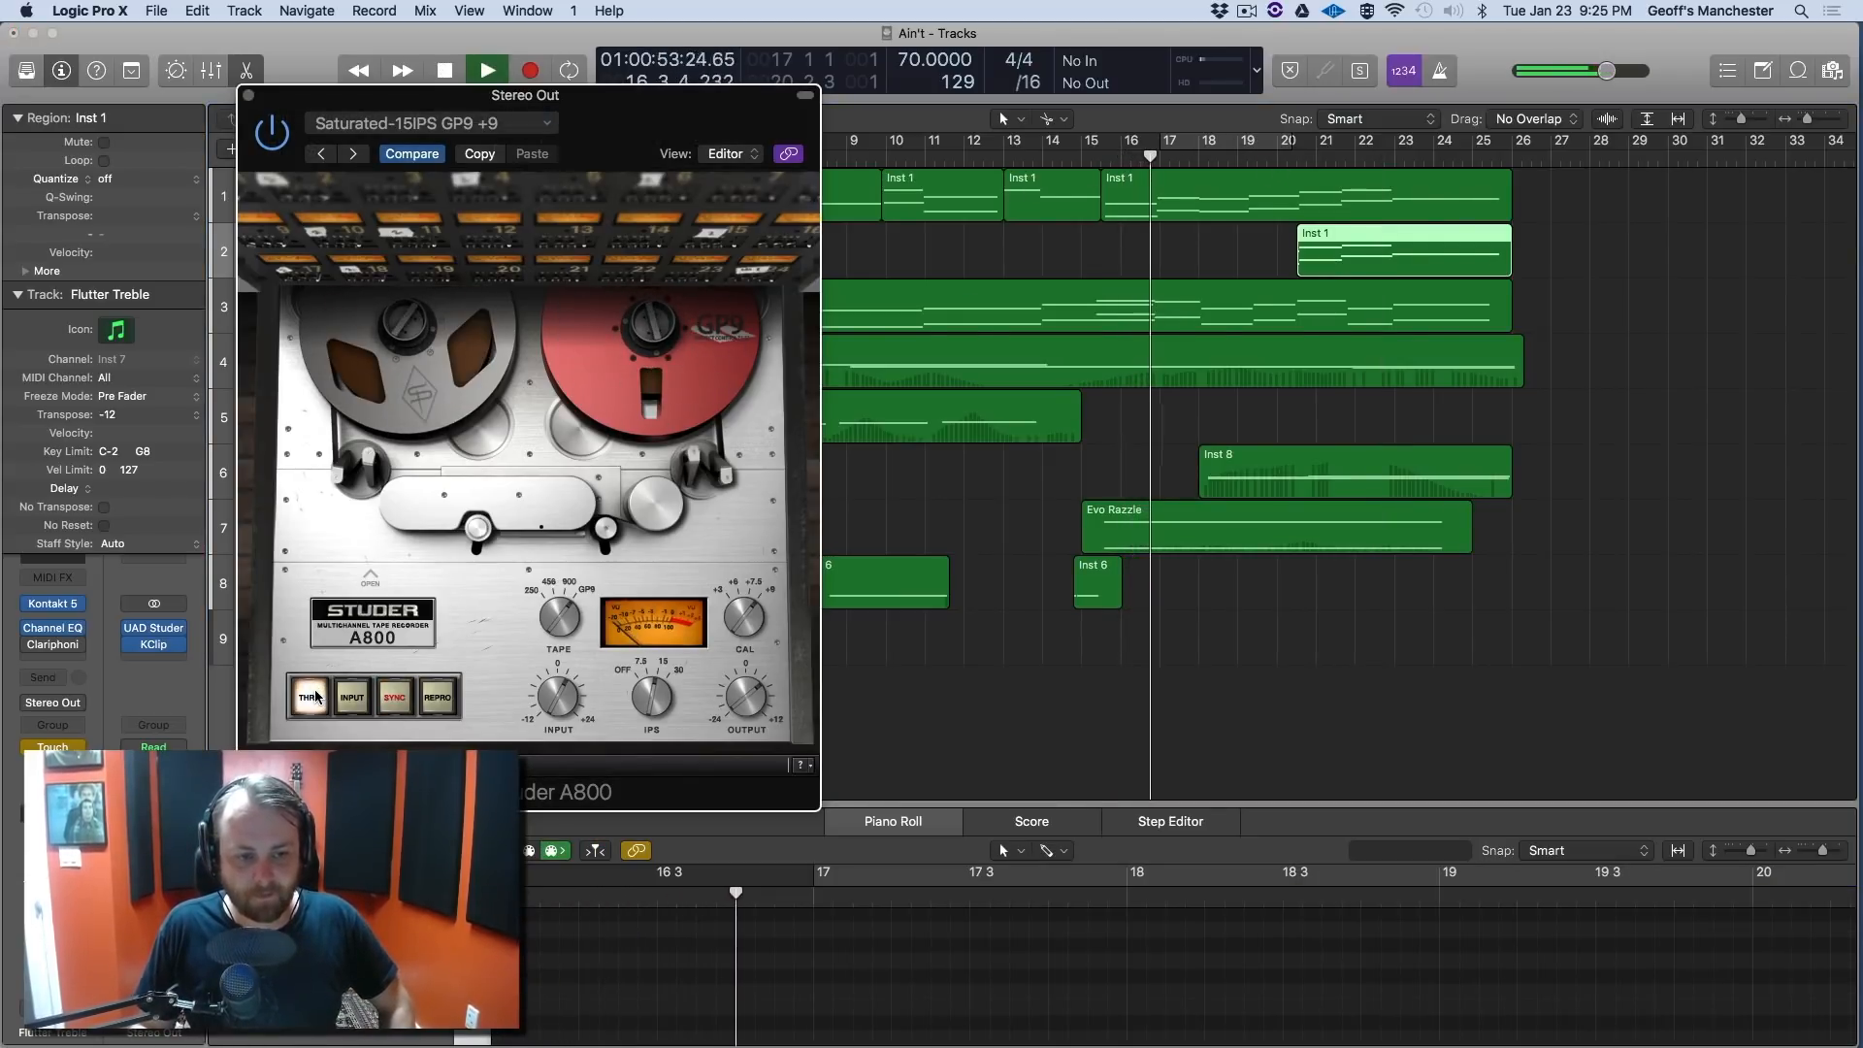
{"action": "left_click", "coordinate": [396, 699]}
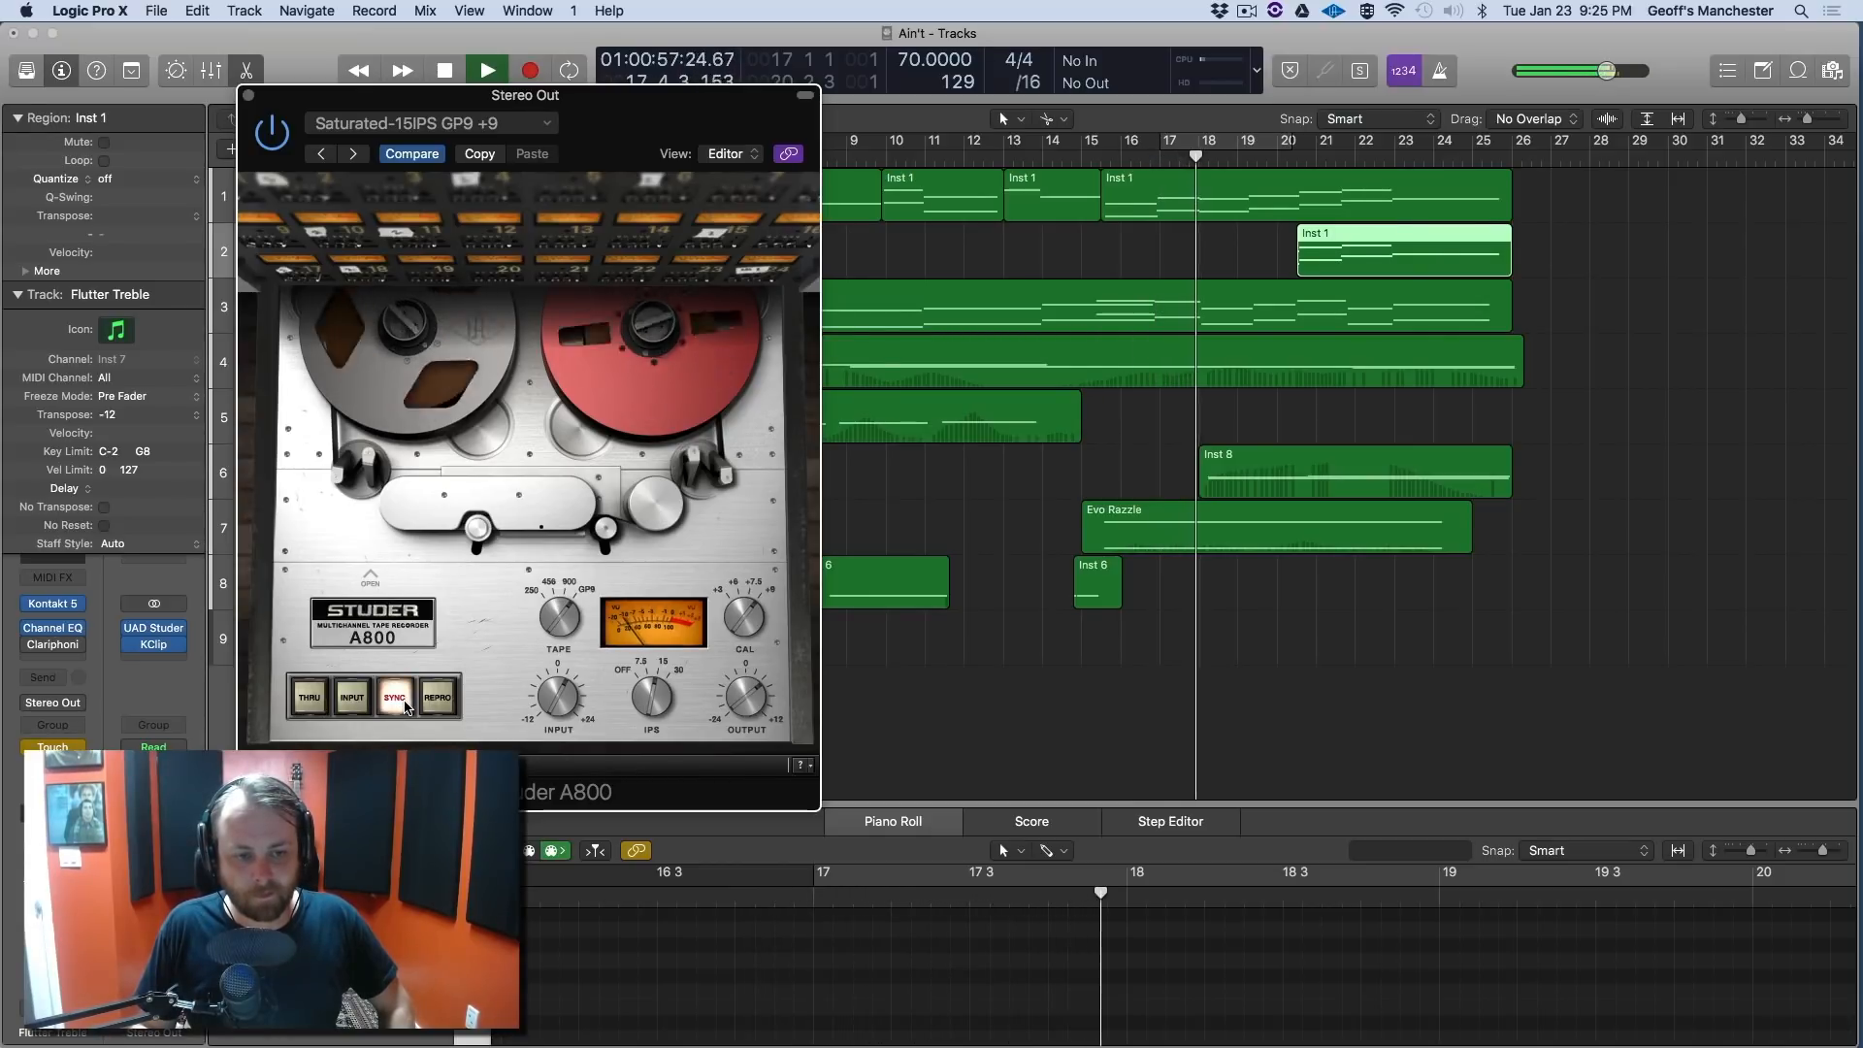
{"action": "left_click", "coordinate": [313, 700]}
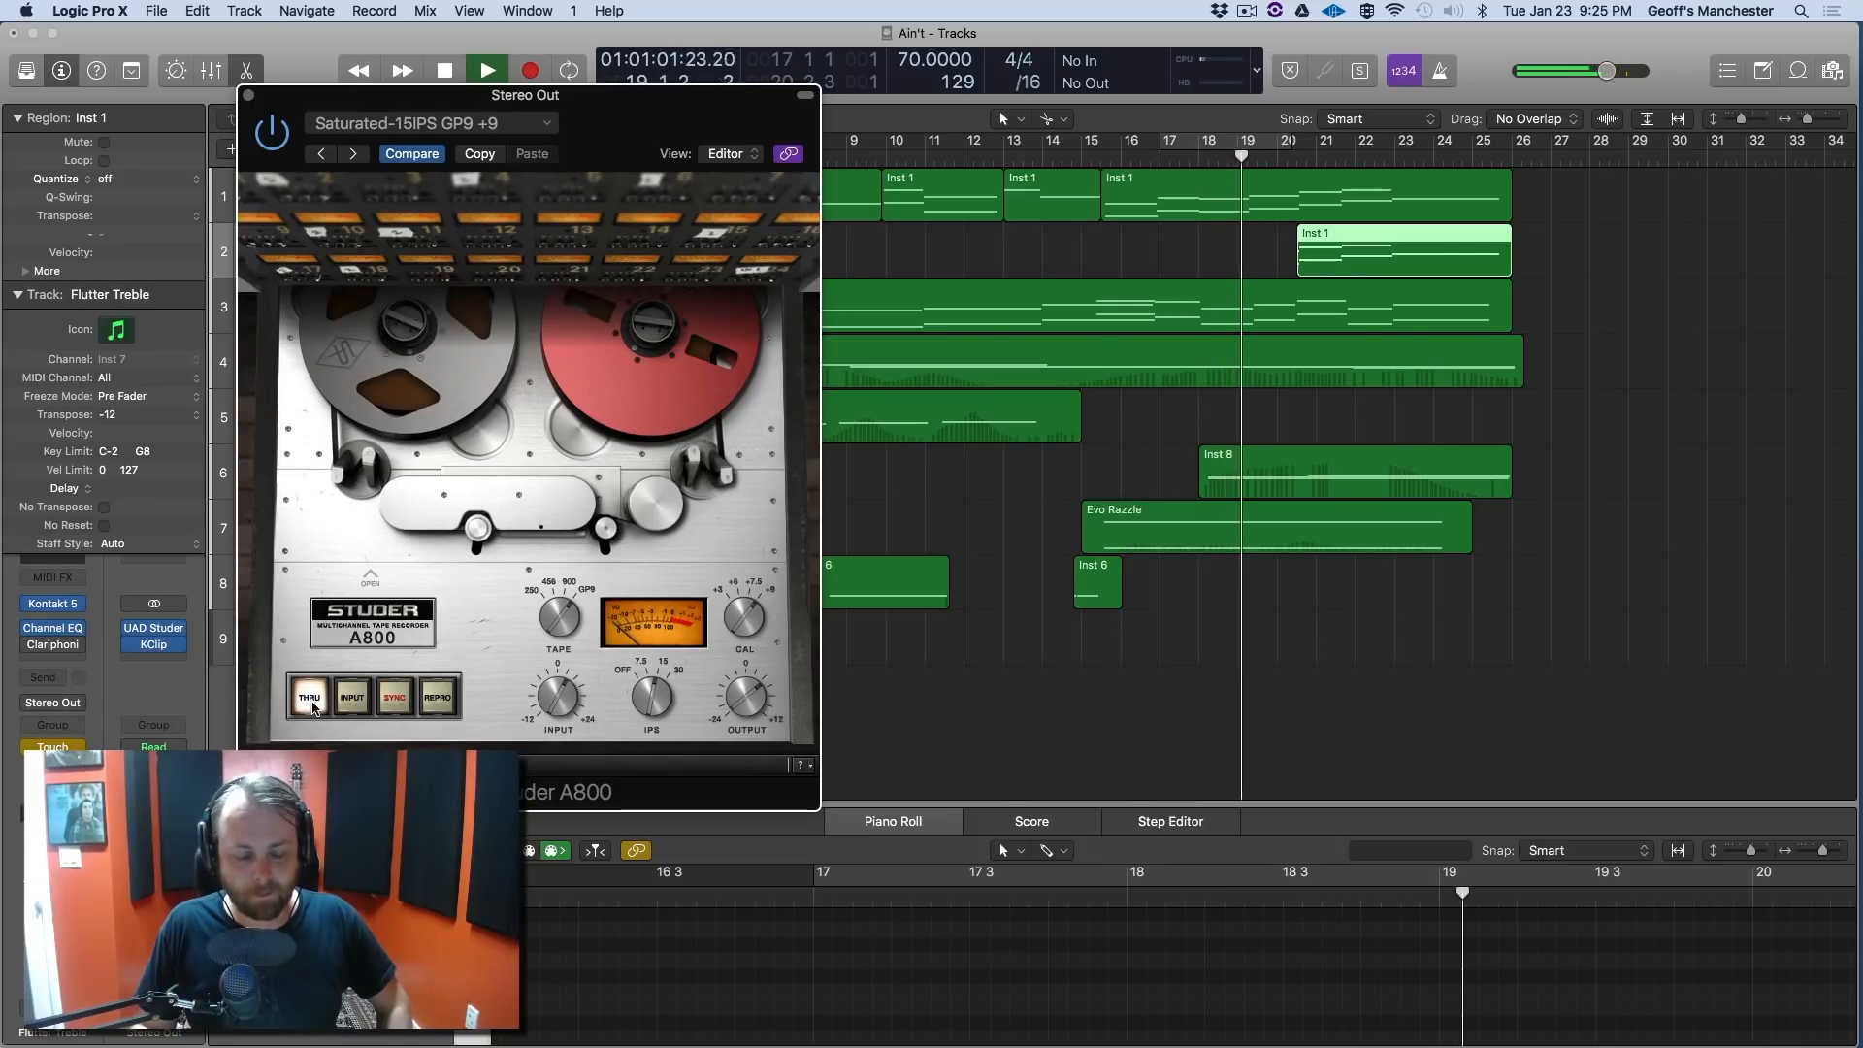
{"action": "left_click", "coordinate": [394, 699]}
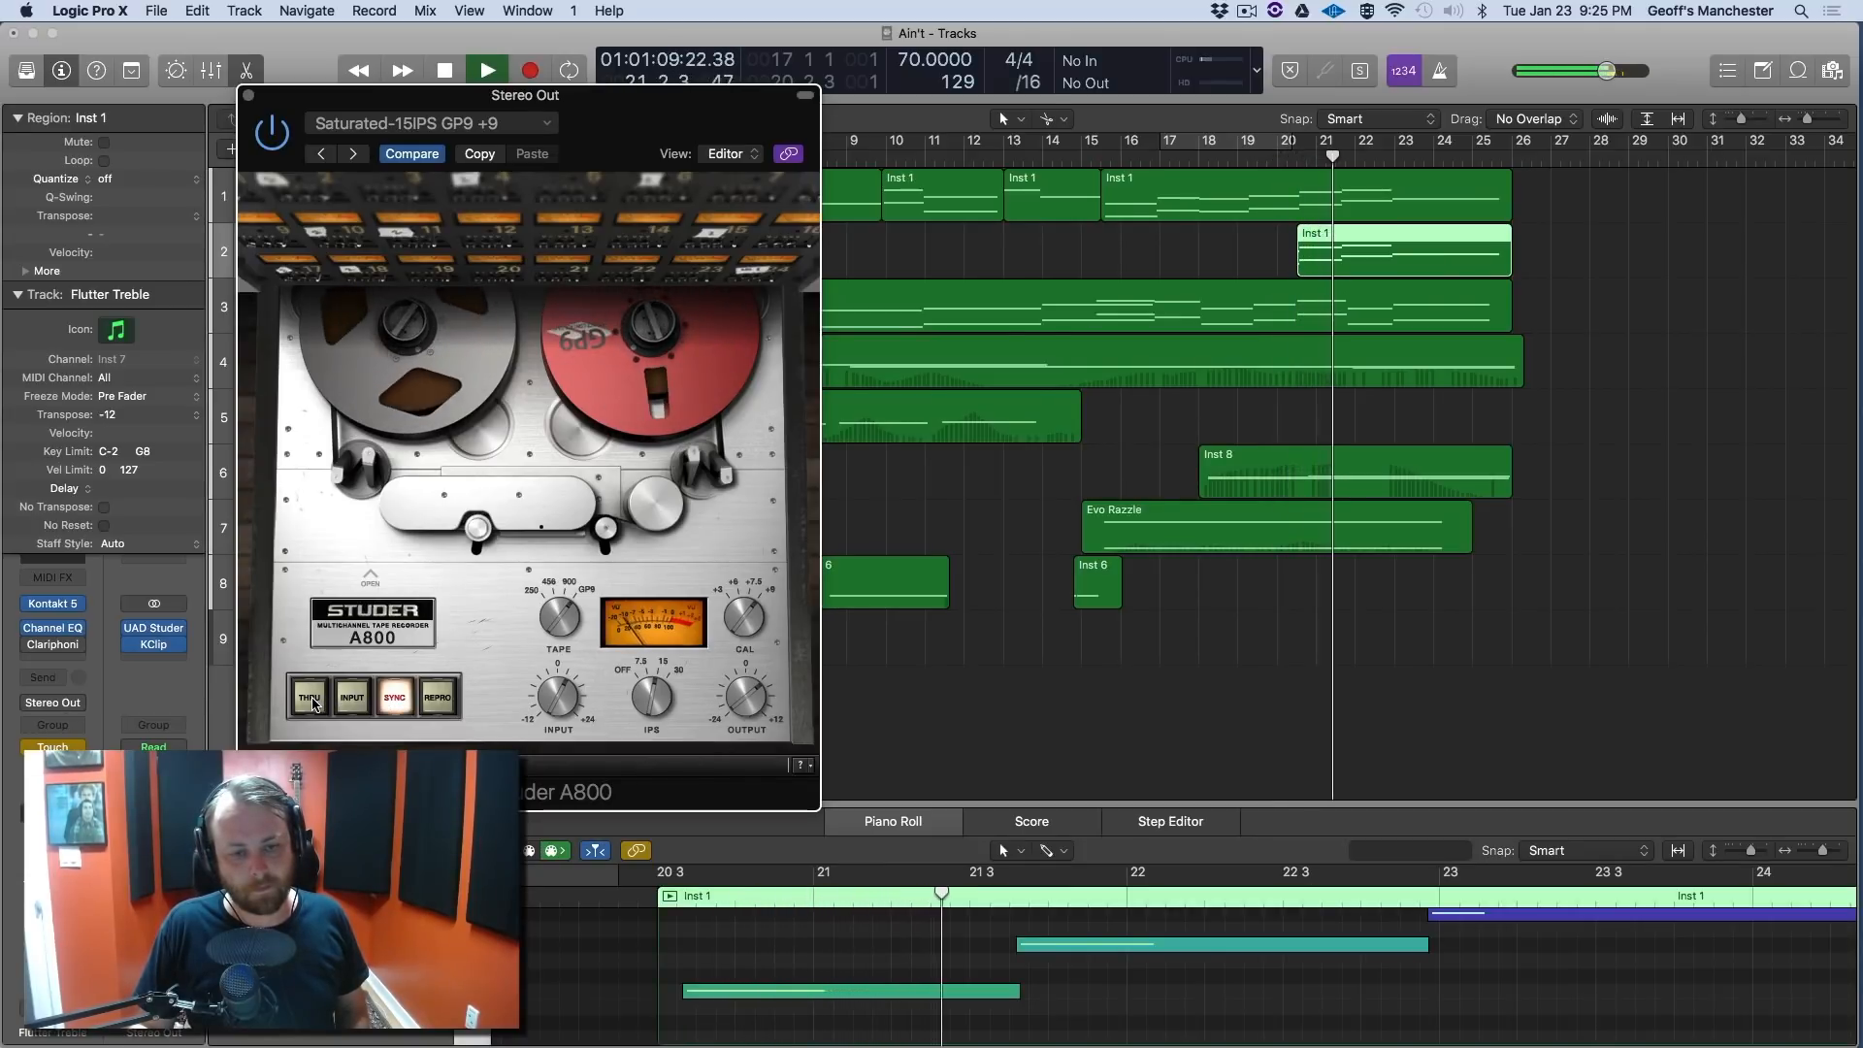
{"action": "left_click", "coordinate": [311, 699]}
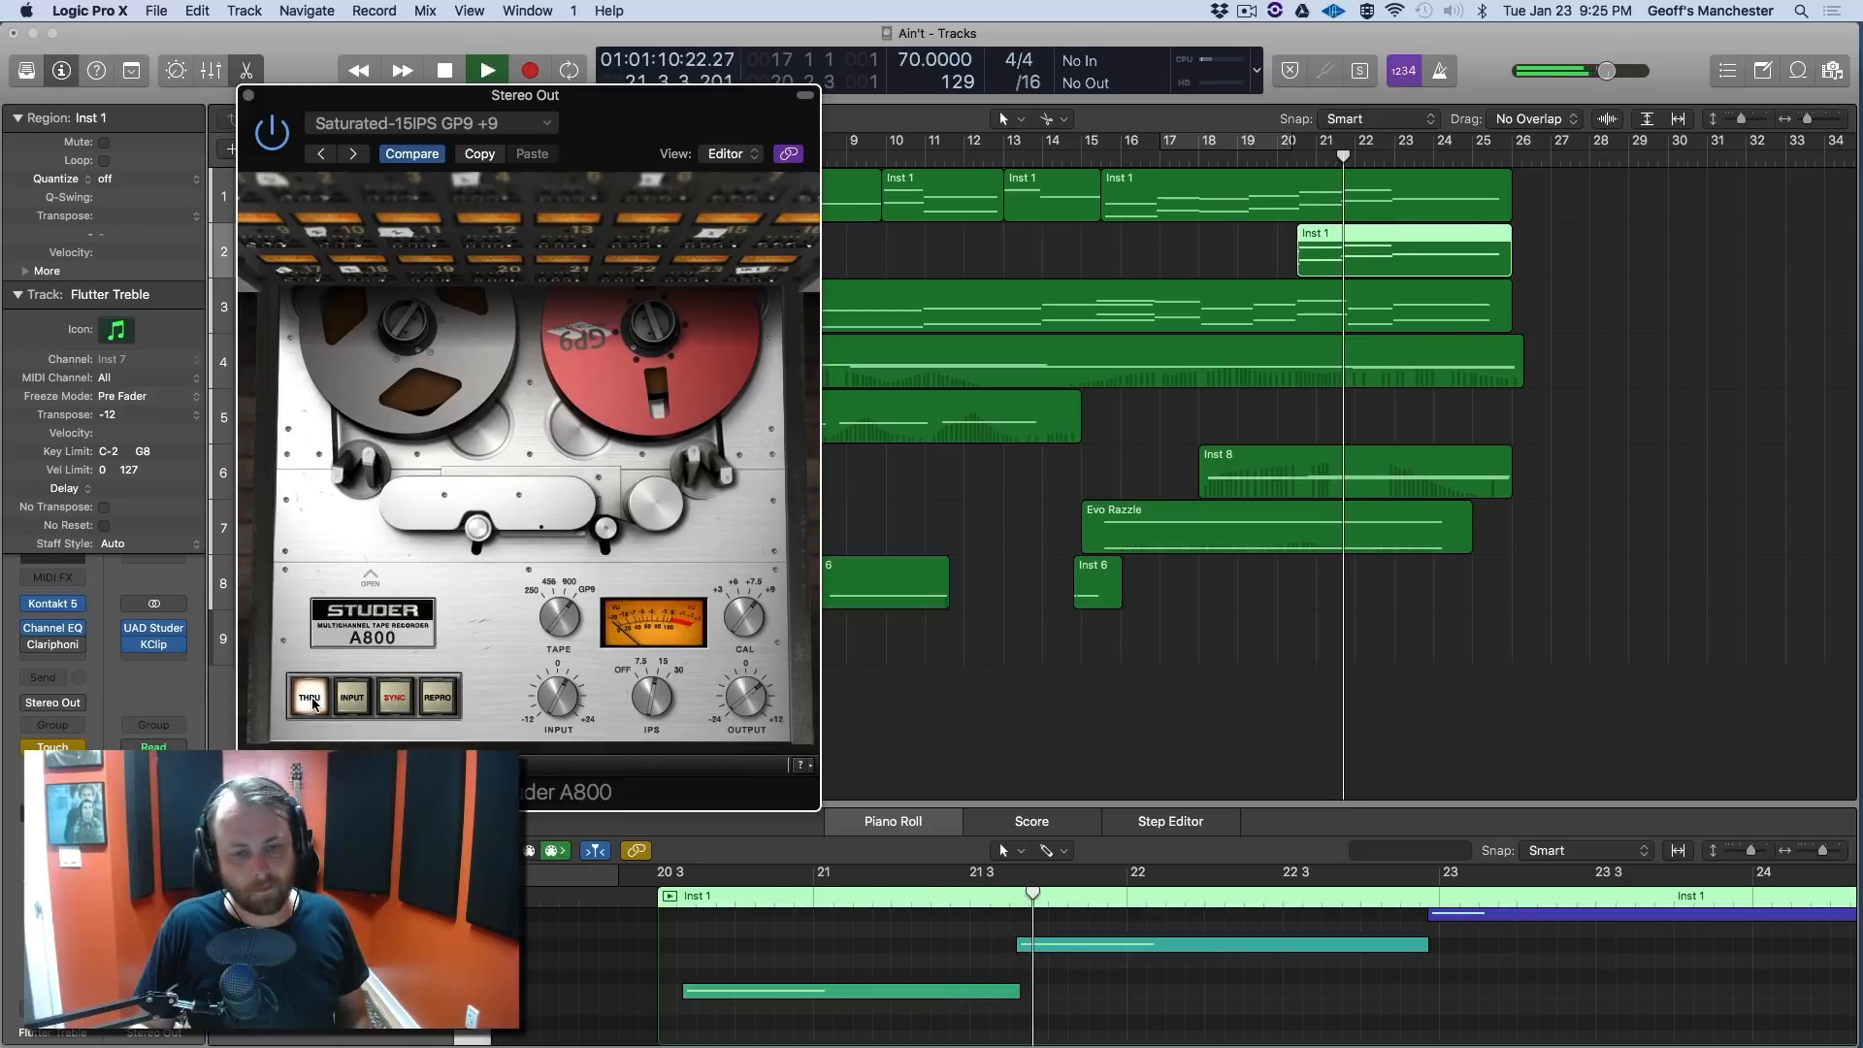
{"action": "left_click", "coordinate": [400, 701]}
{"action": "left_click", "coordinate": [310, 700]}
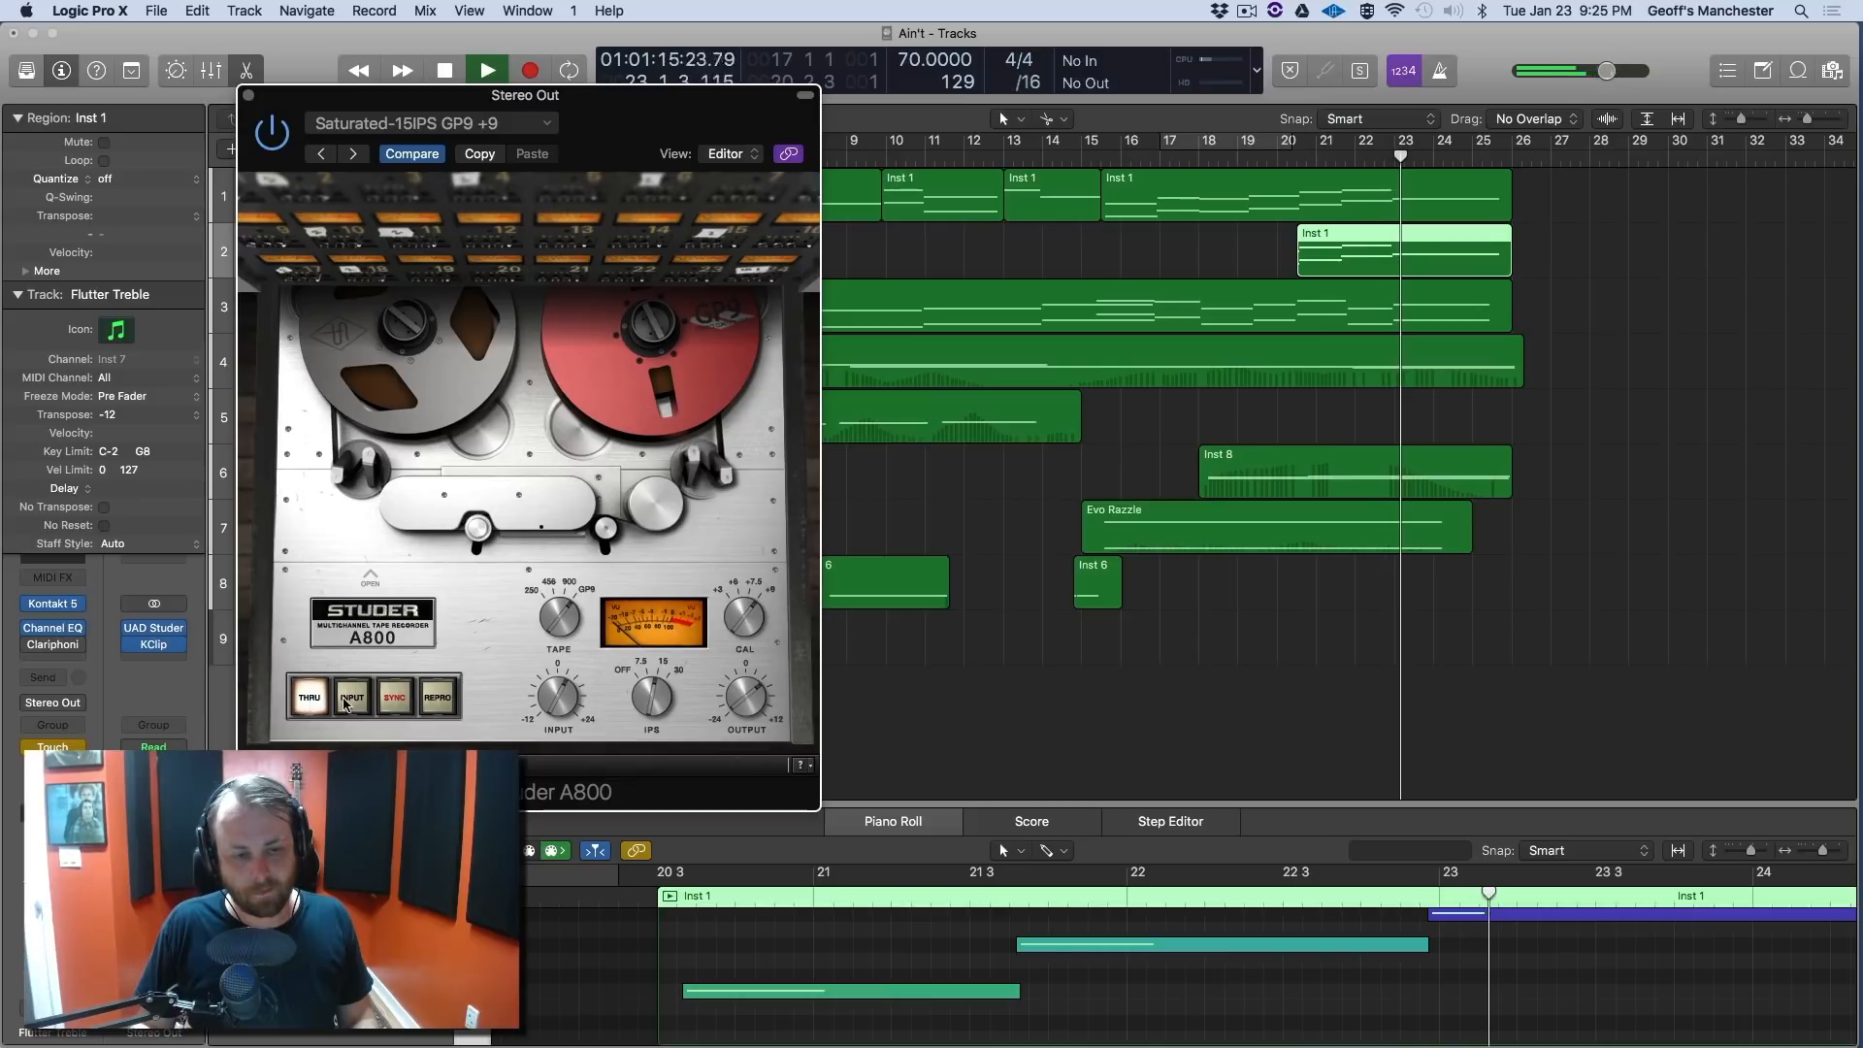
{"action": "left_click", "coordinate": [394, 705]}
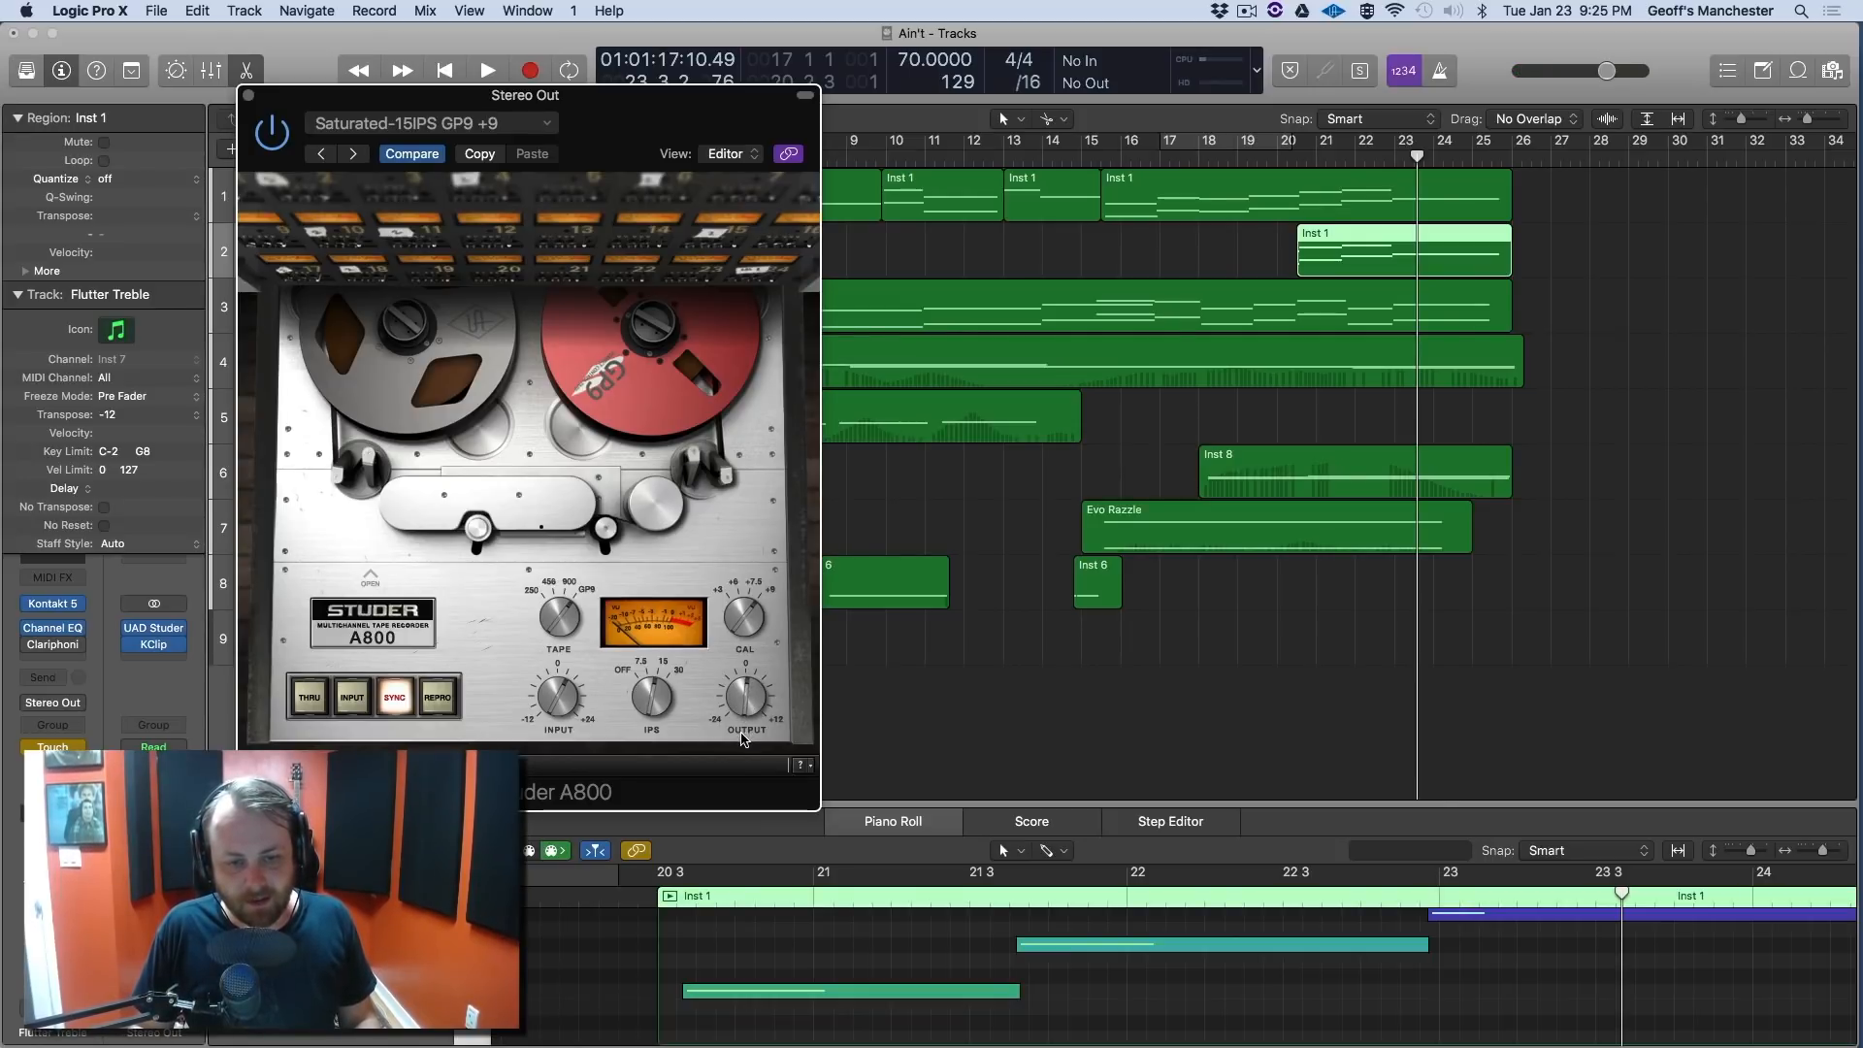
Replay the full mix from bar 16, switching the Studer A800 among THRU, INPUT and SYNC to compare, and stop playback on SYNC.
{"action": "left_click", "coordinate": [1129, 156]}
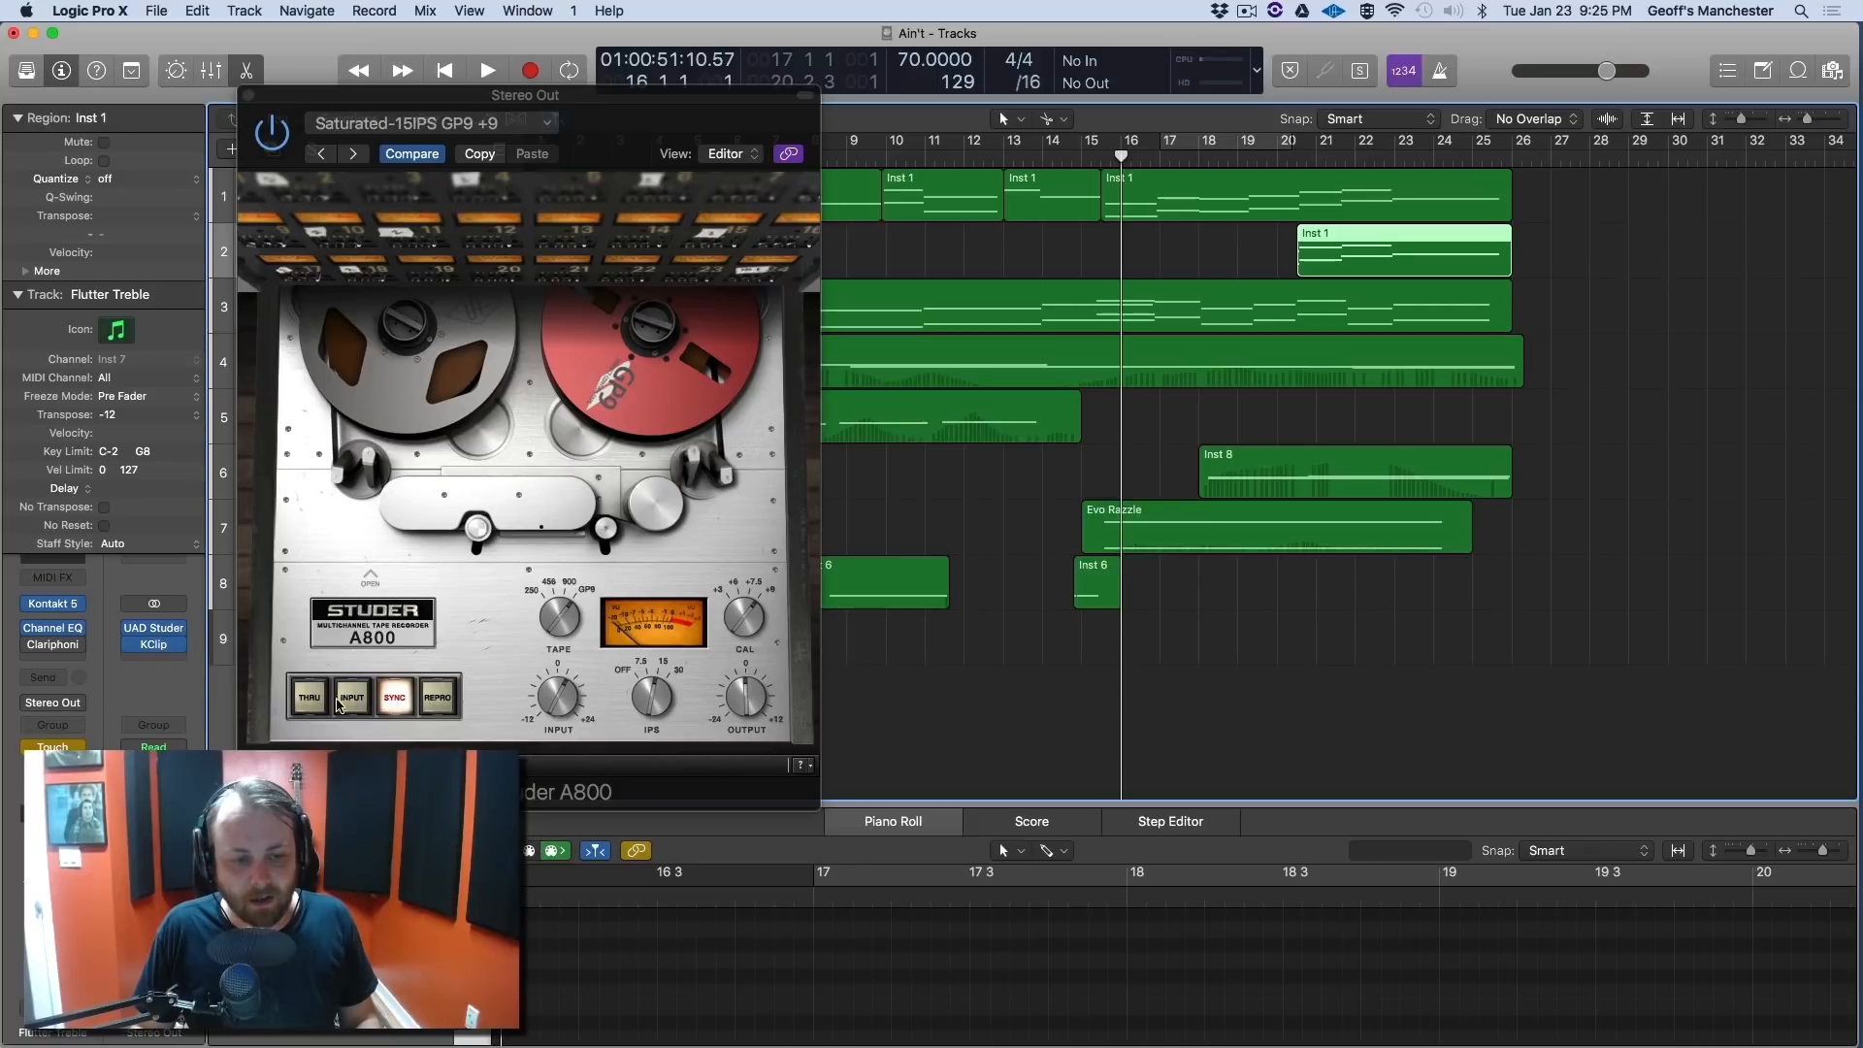
{"action": "key", "text": "space"}
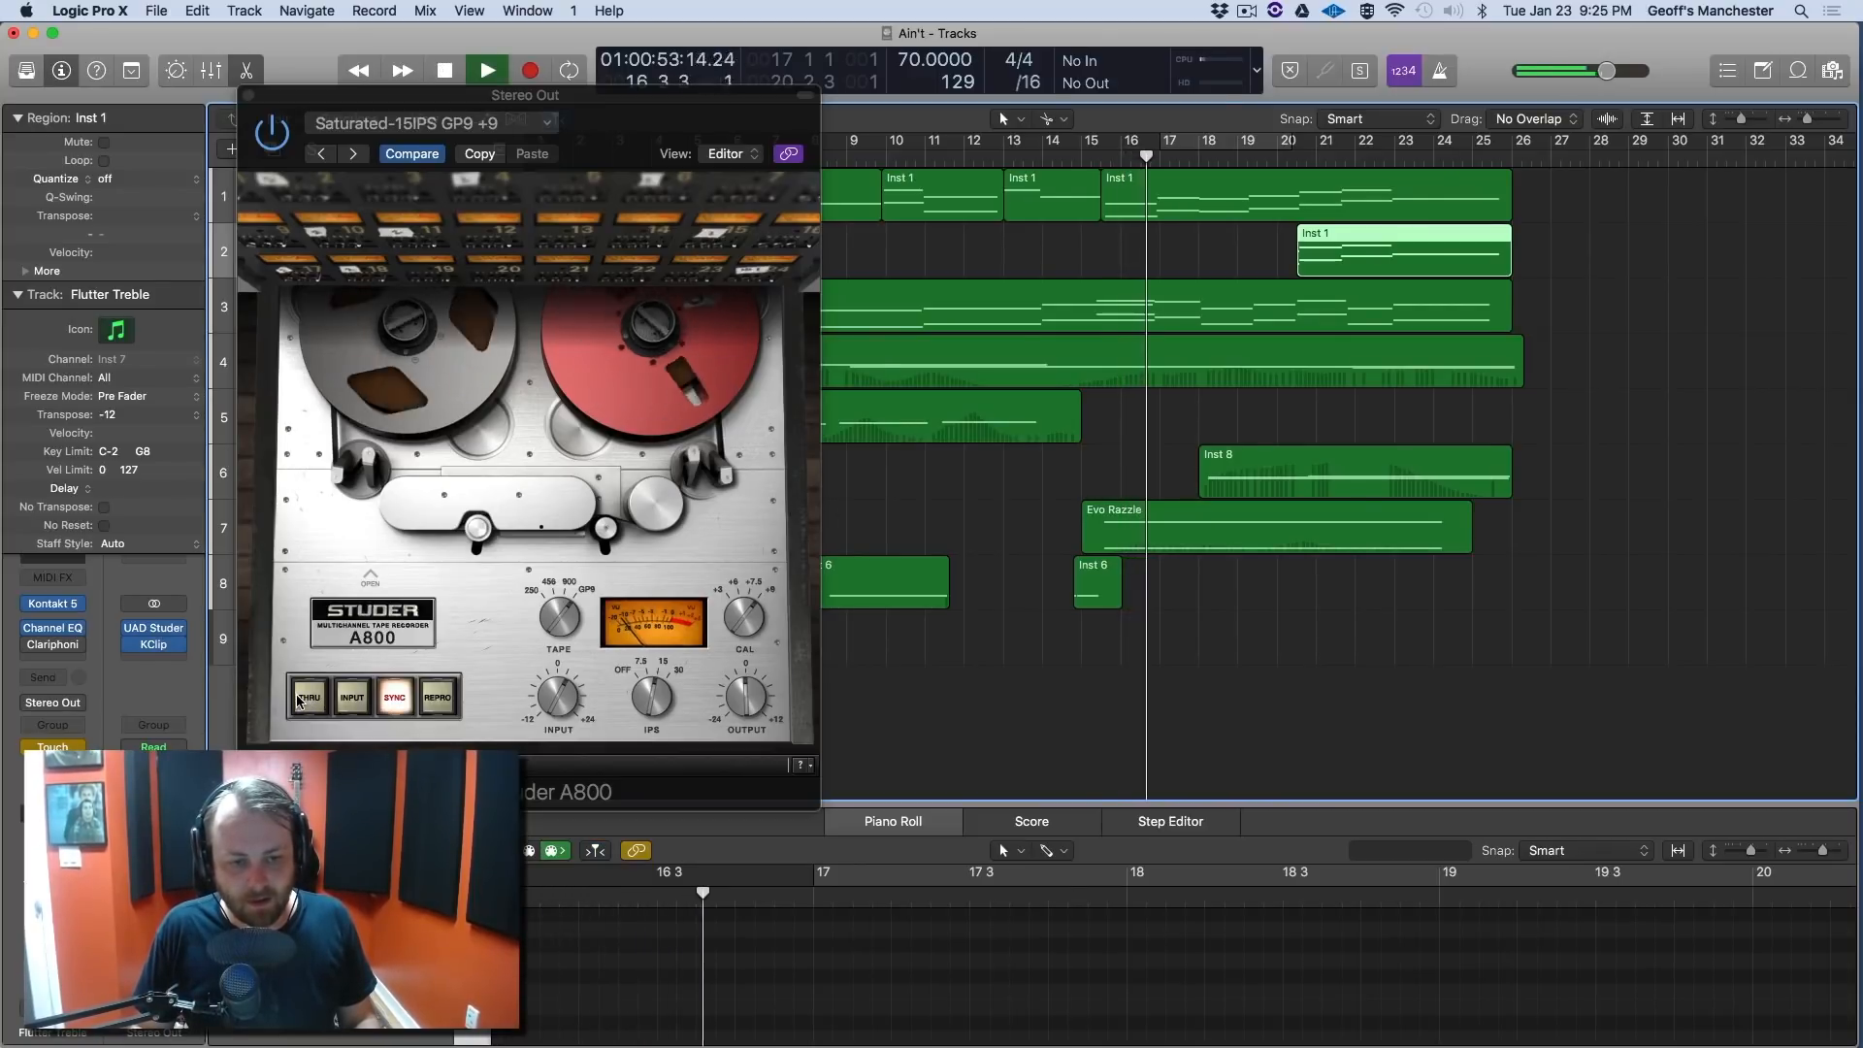
{"action": "left_click", "coordinate": [306, 698]}
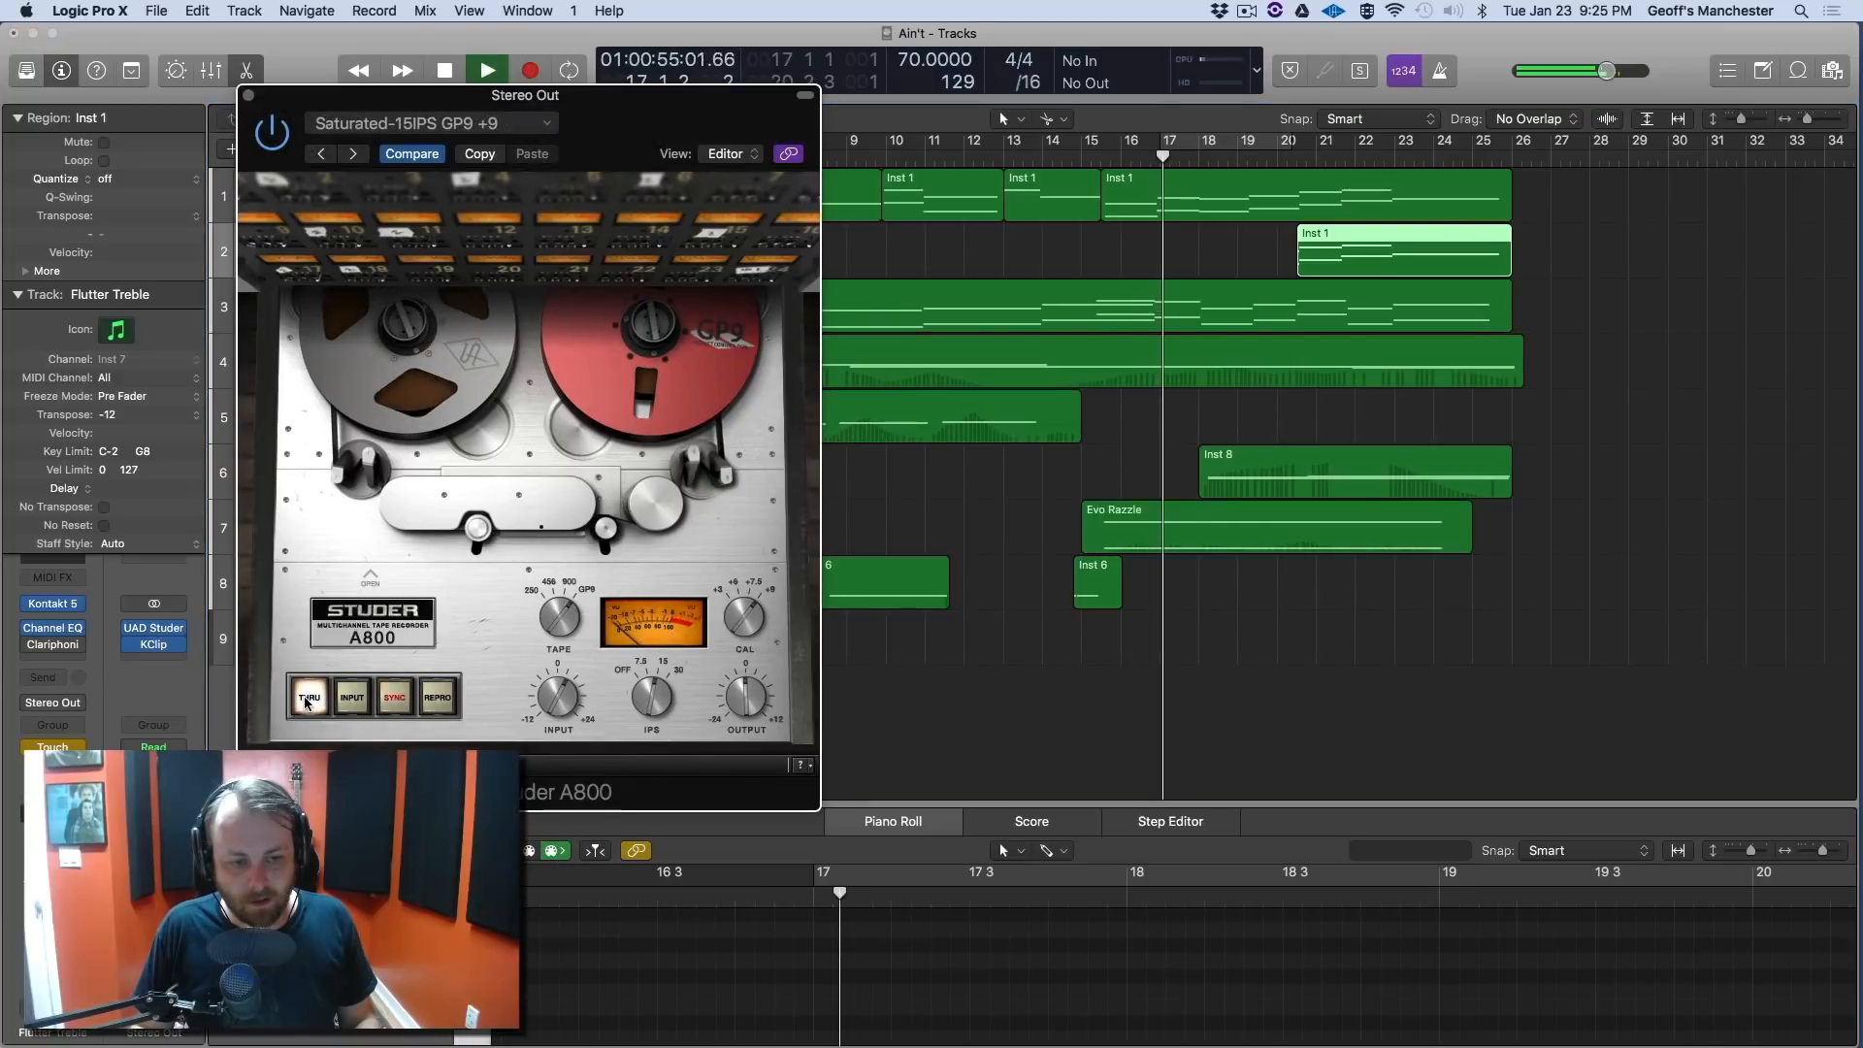
{"action": "left_click", "coordinate": [394, 698]}
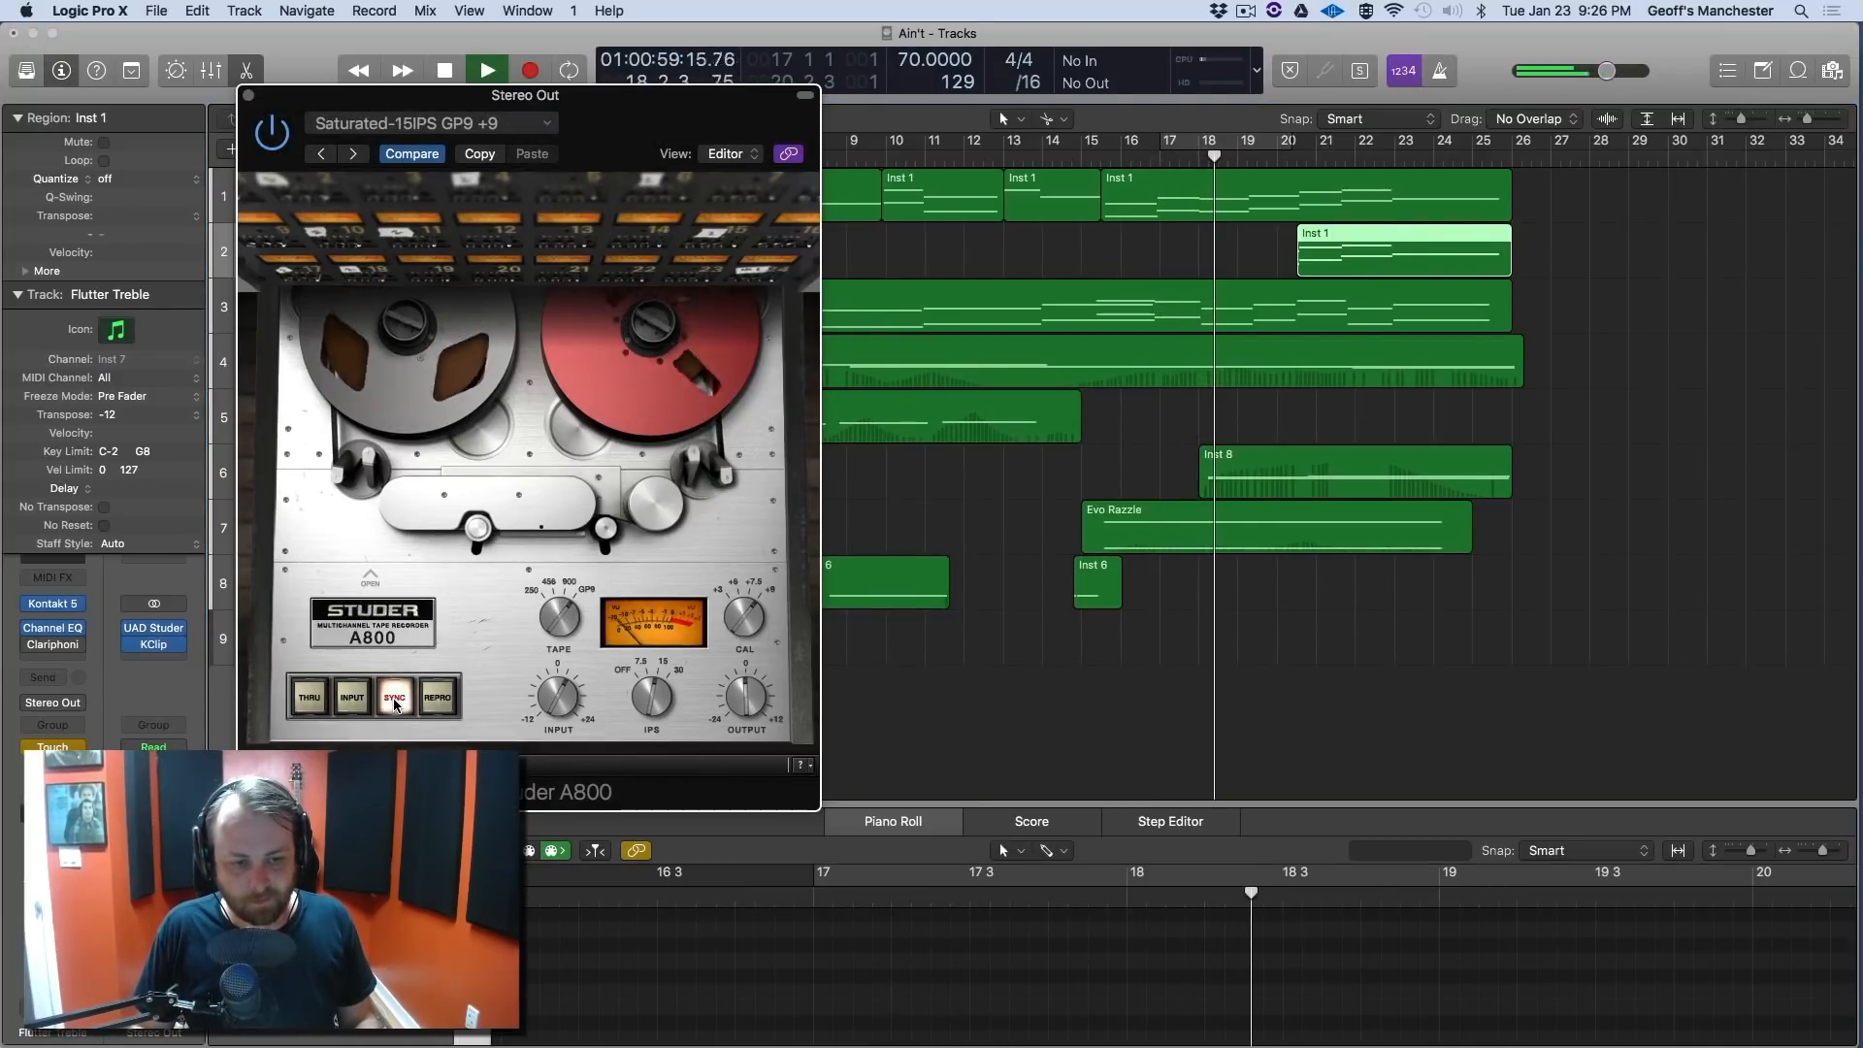
{"action": "left_click", "coordinate": [342, 702]}
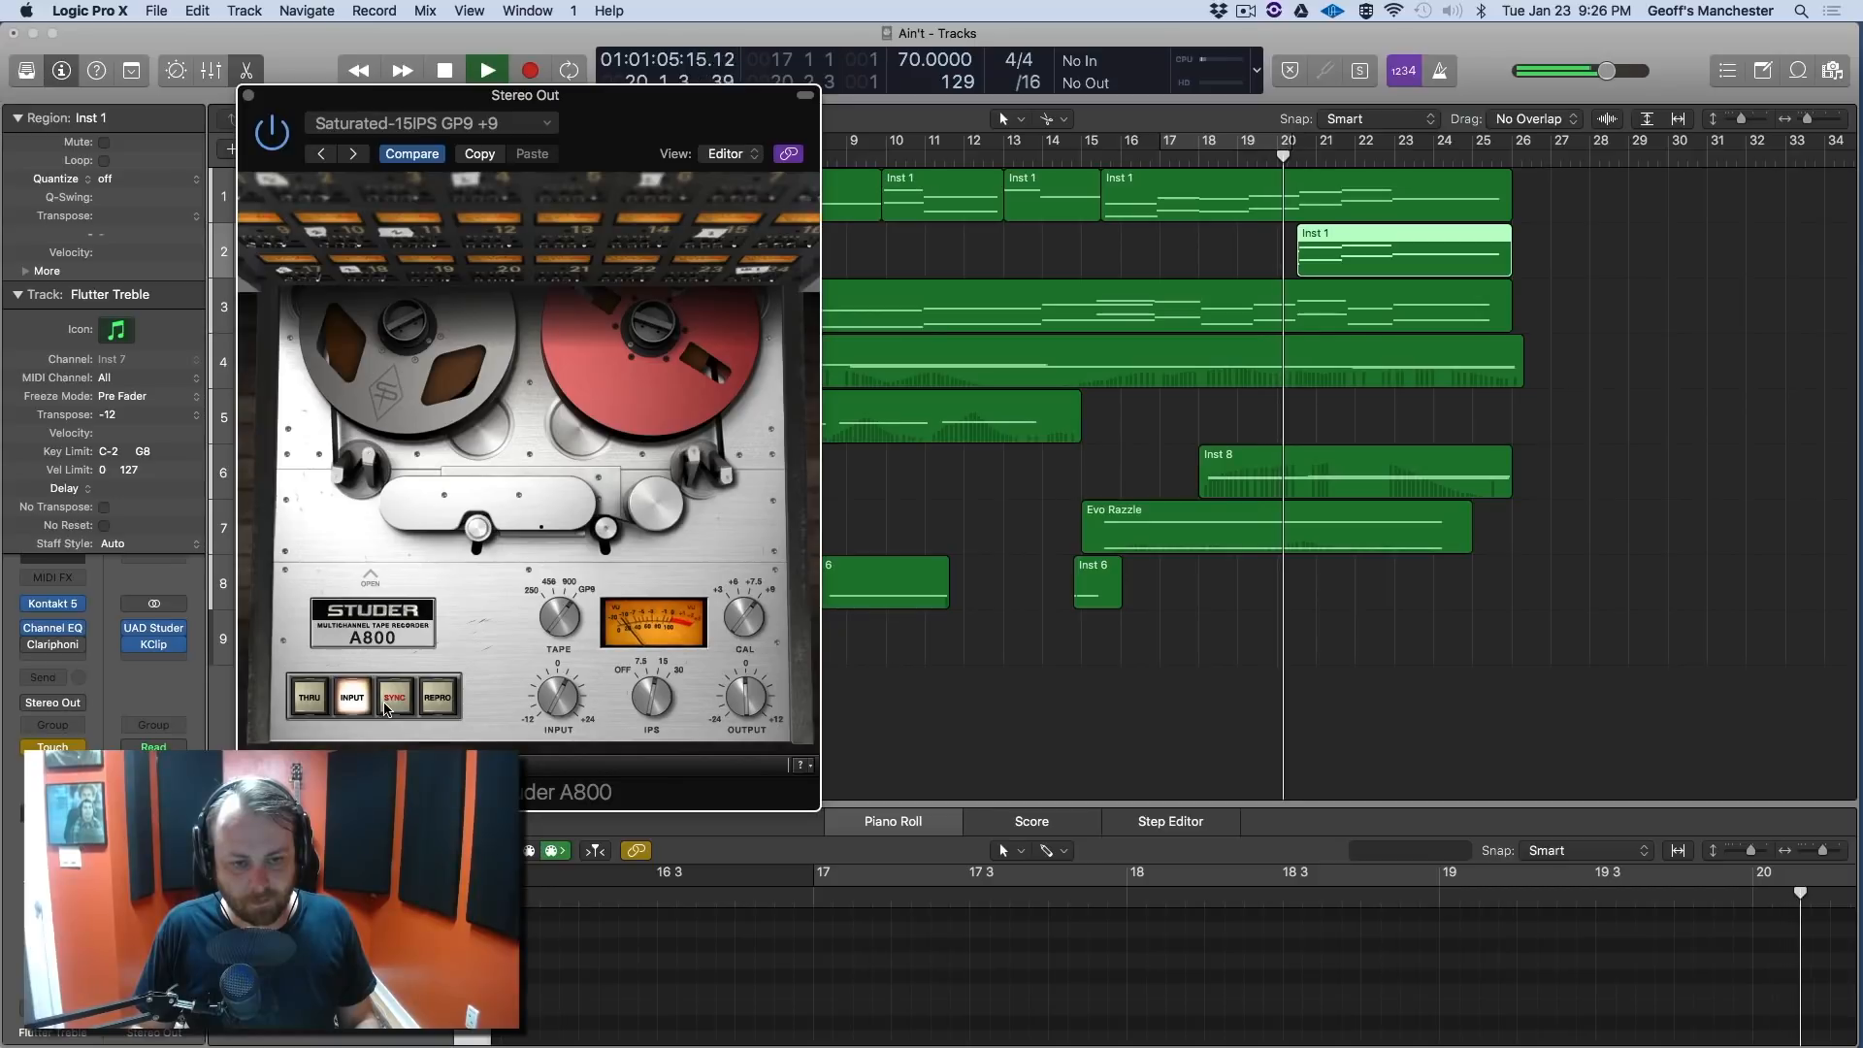
{"action": "left_click", "coordinate": [384, 708]}
{"action": "left_click", "coordinate": [352, 701]}
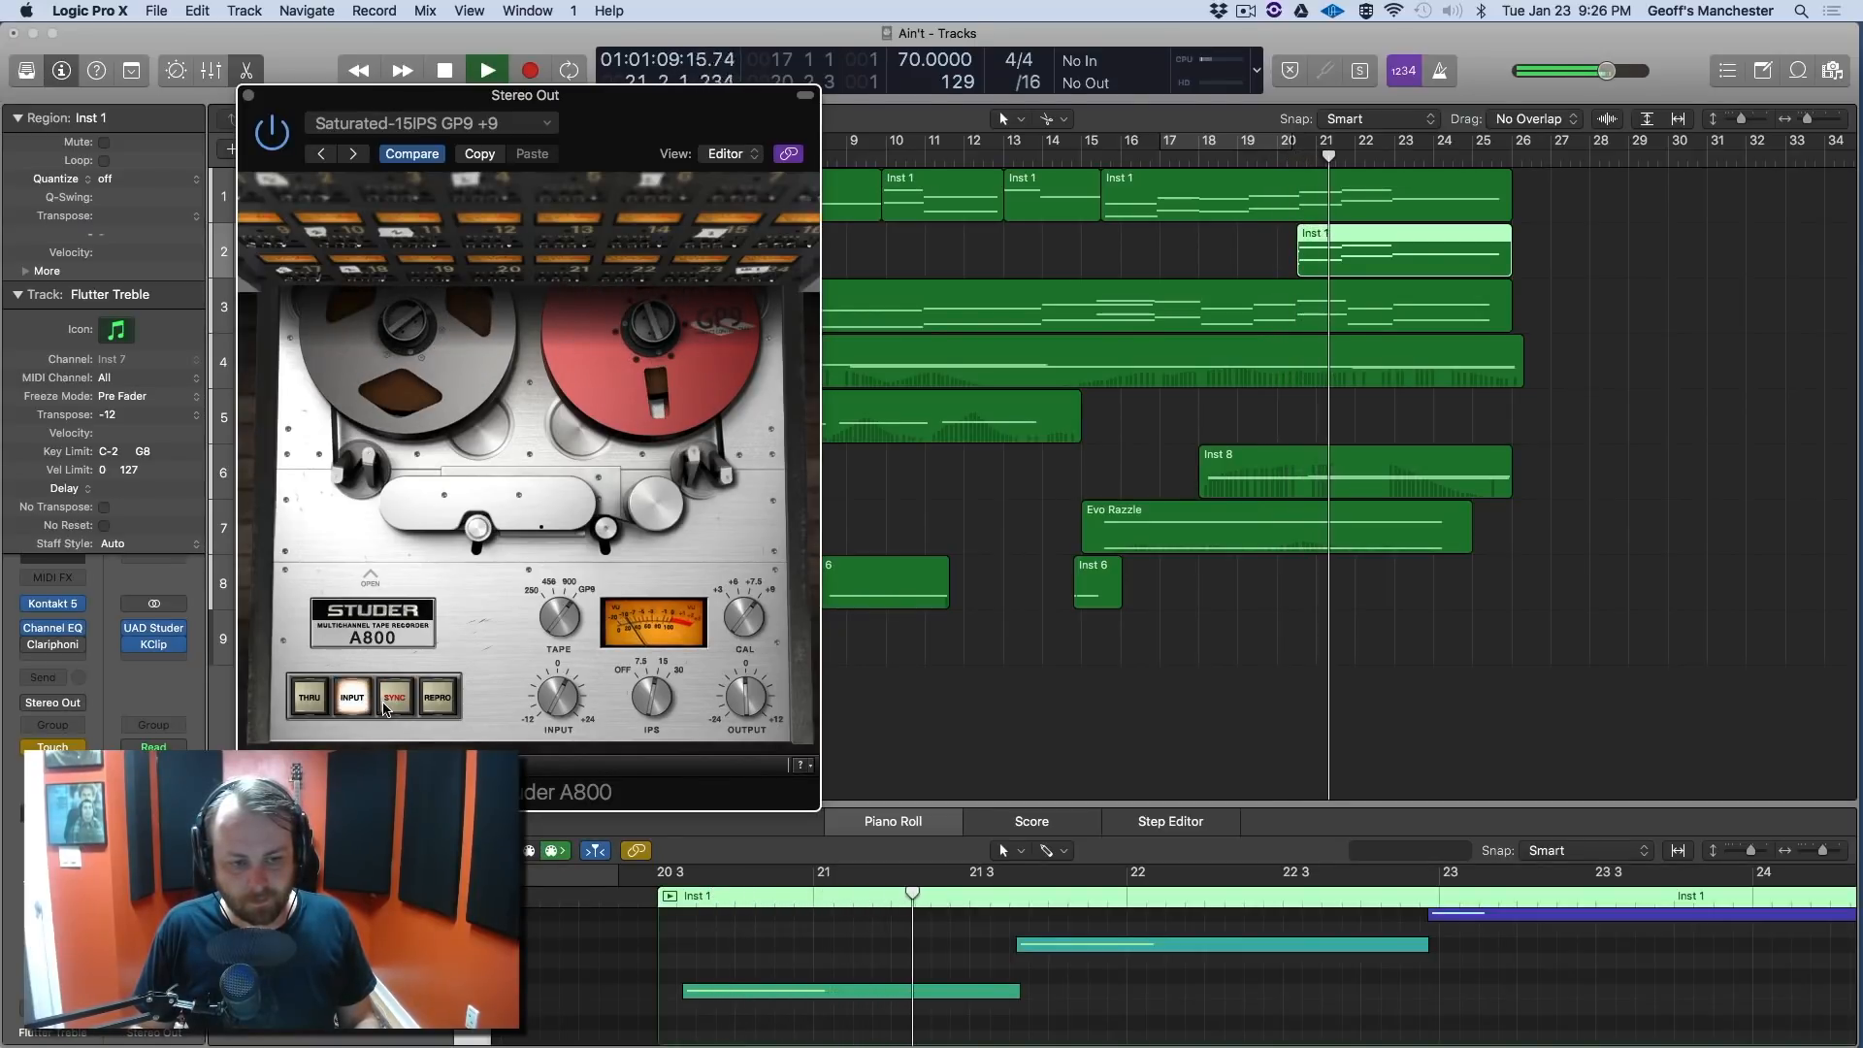
{"action": "left_click", "coordinate": [386, 706]}
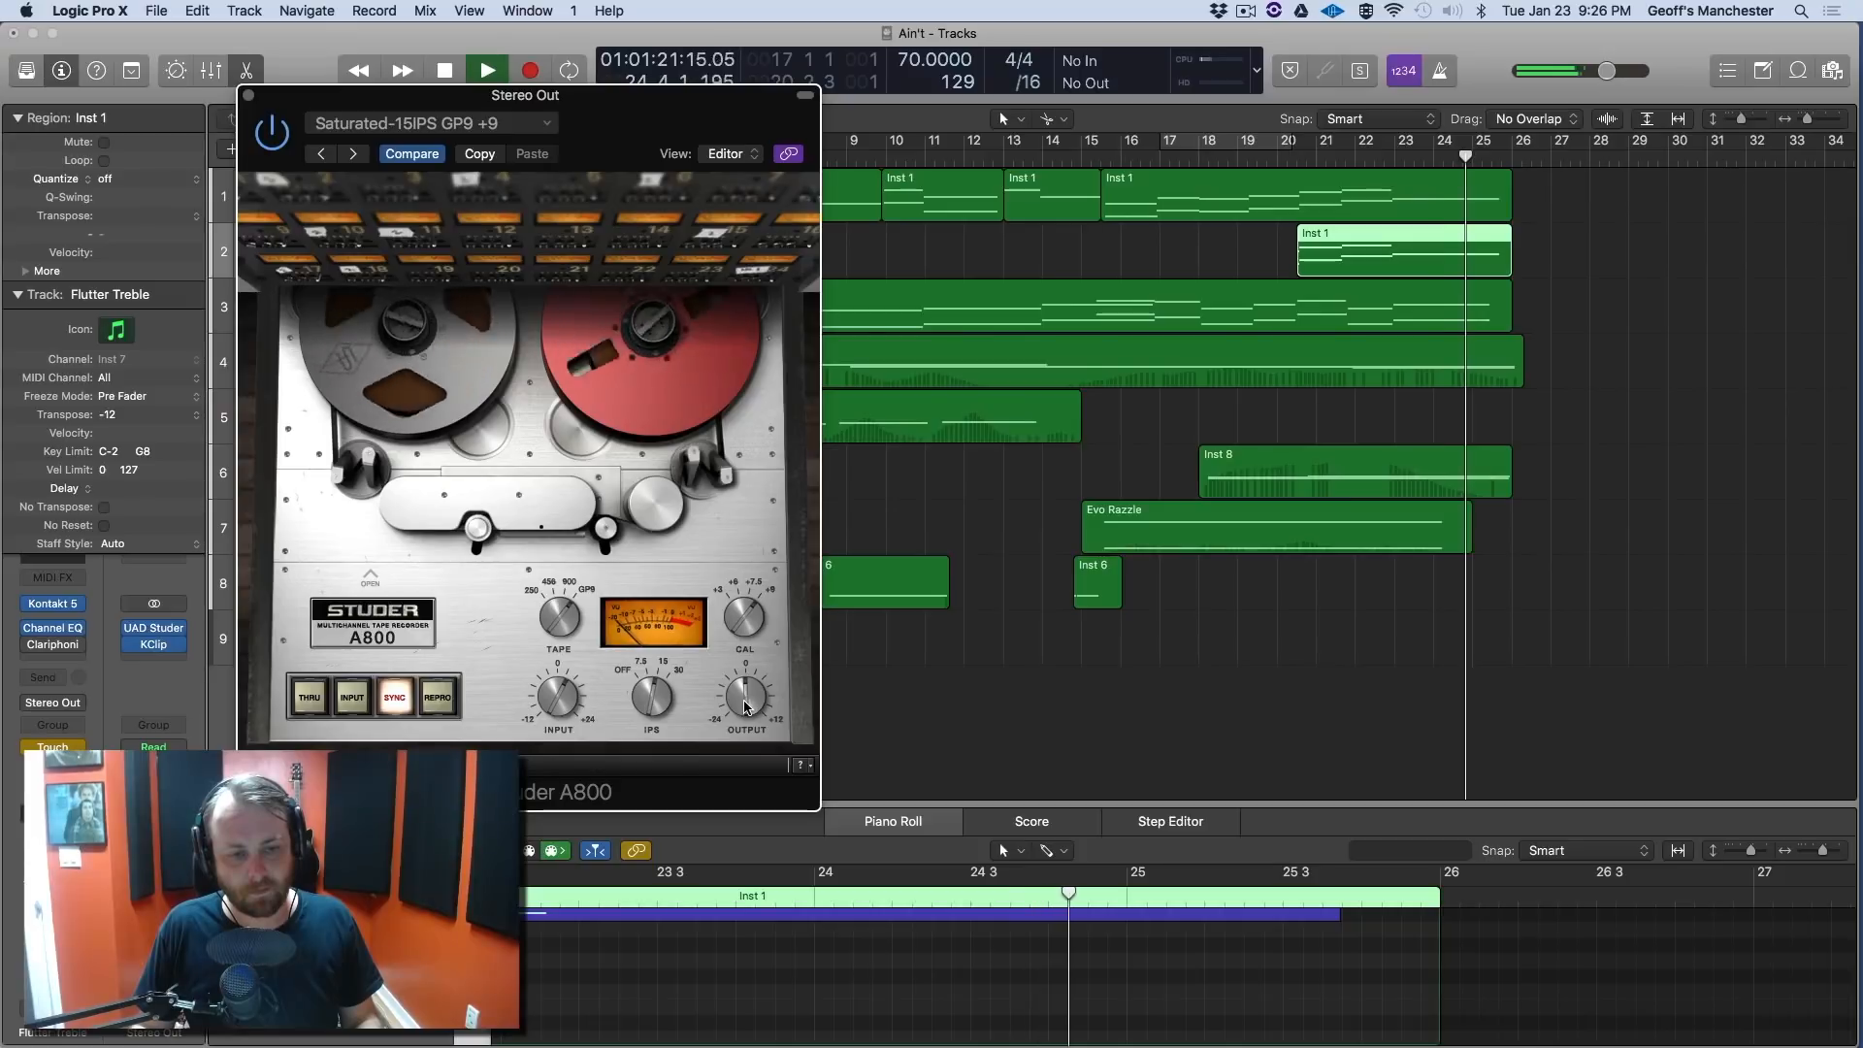
{"action": "key", "text": "space"}
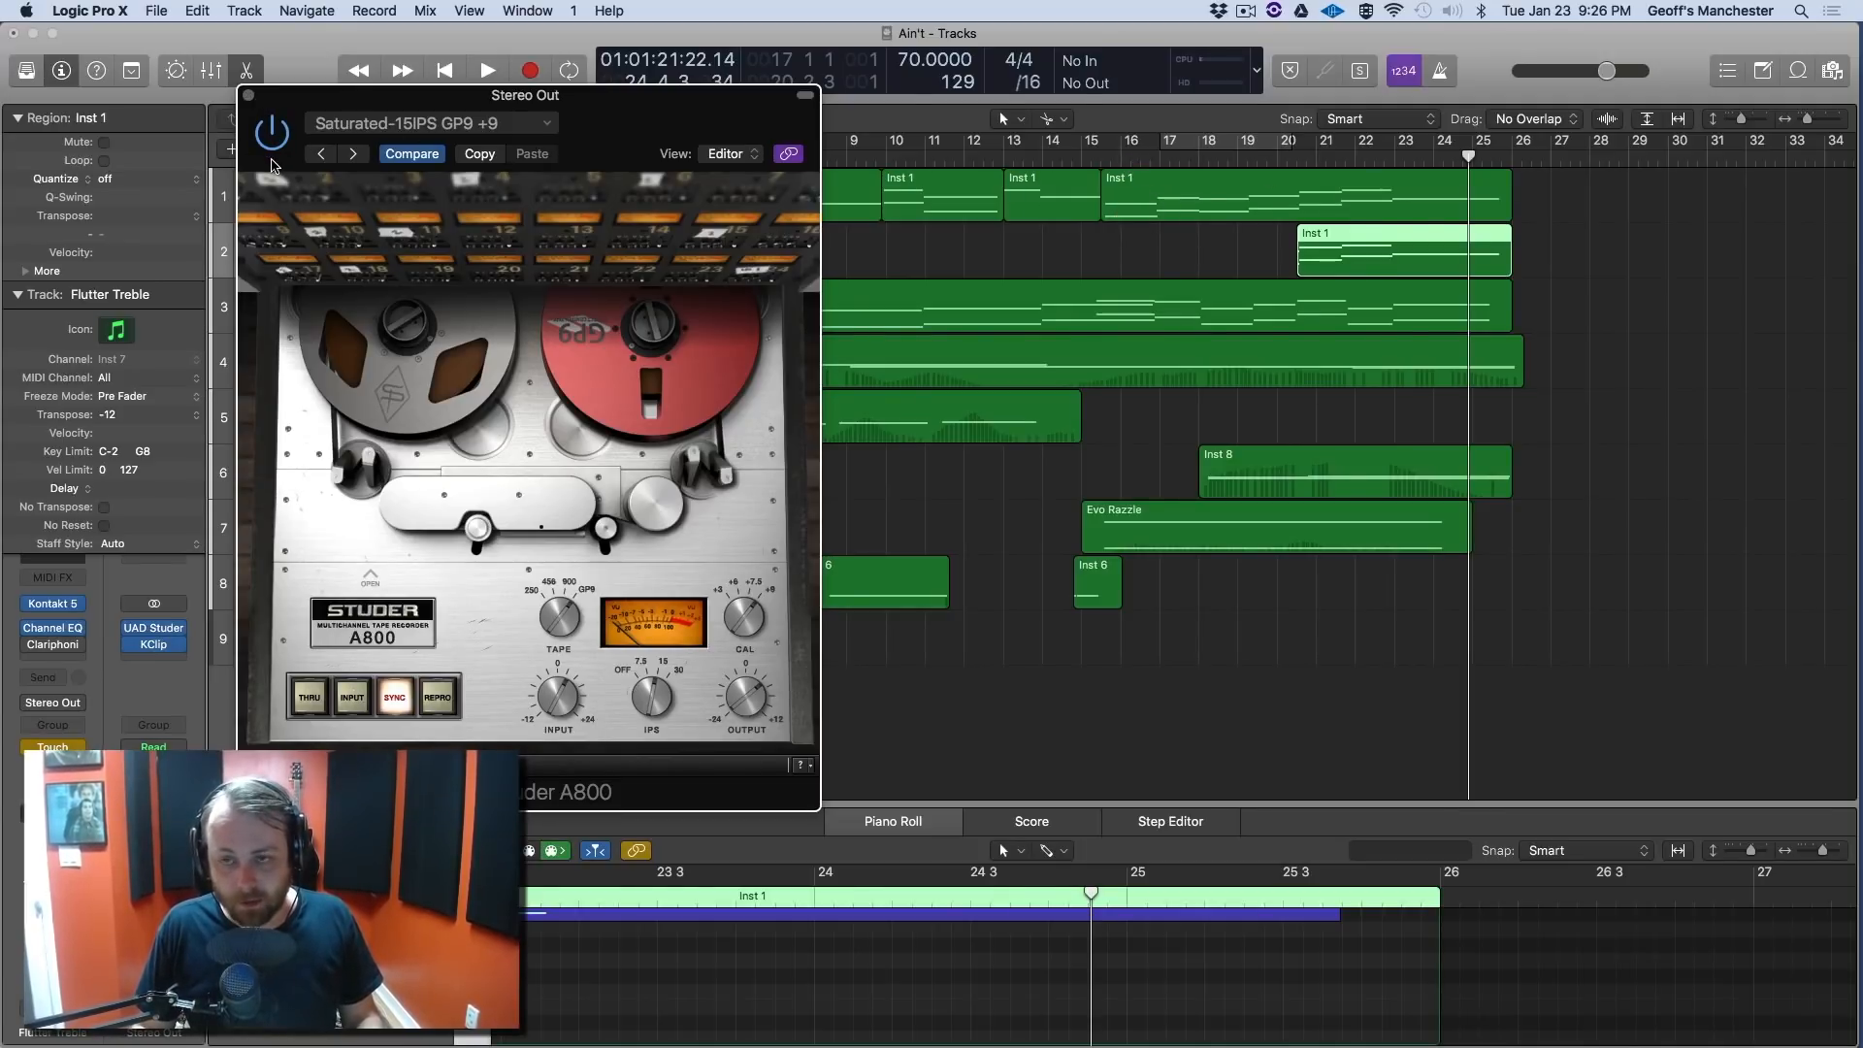
Compare the mix from late in bar 16 with the Studer A800 switched off and on, stop playback and close the plug-in window.
{"action": "left_click", "coordinate": [1150, 163]}
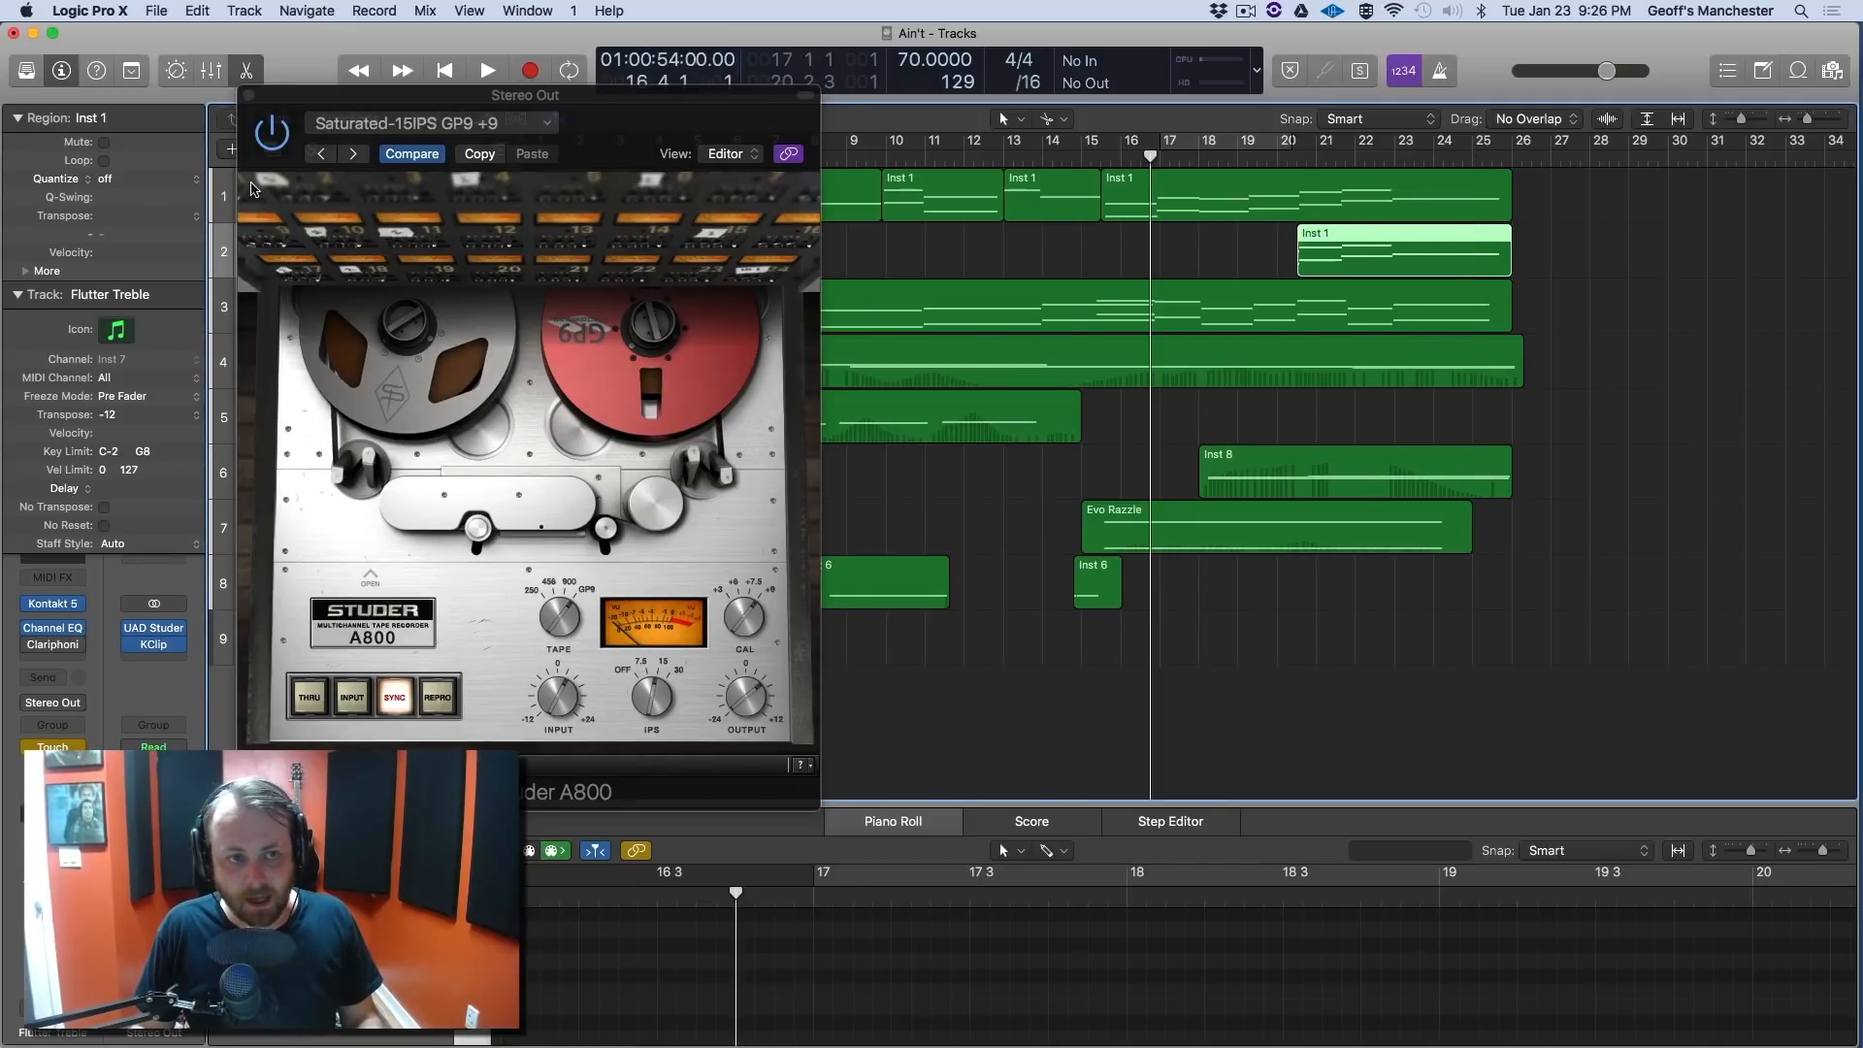
{"action": "key", "text": "space"}
{"action": "left_click", "coordinate": [269, 149]}
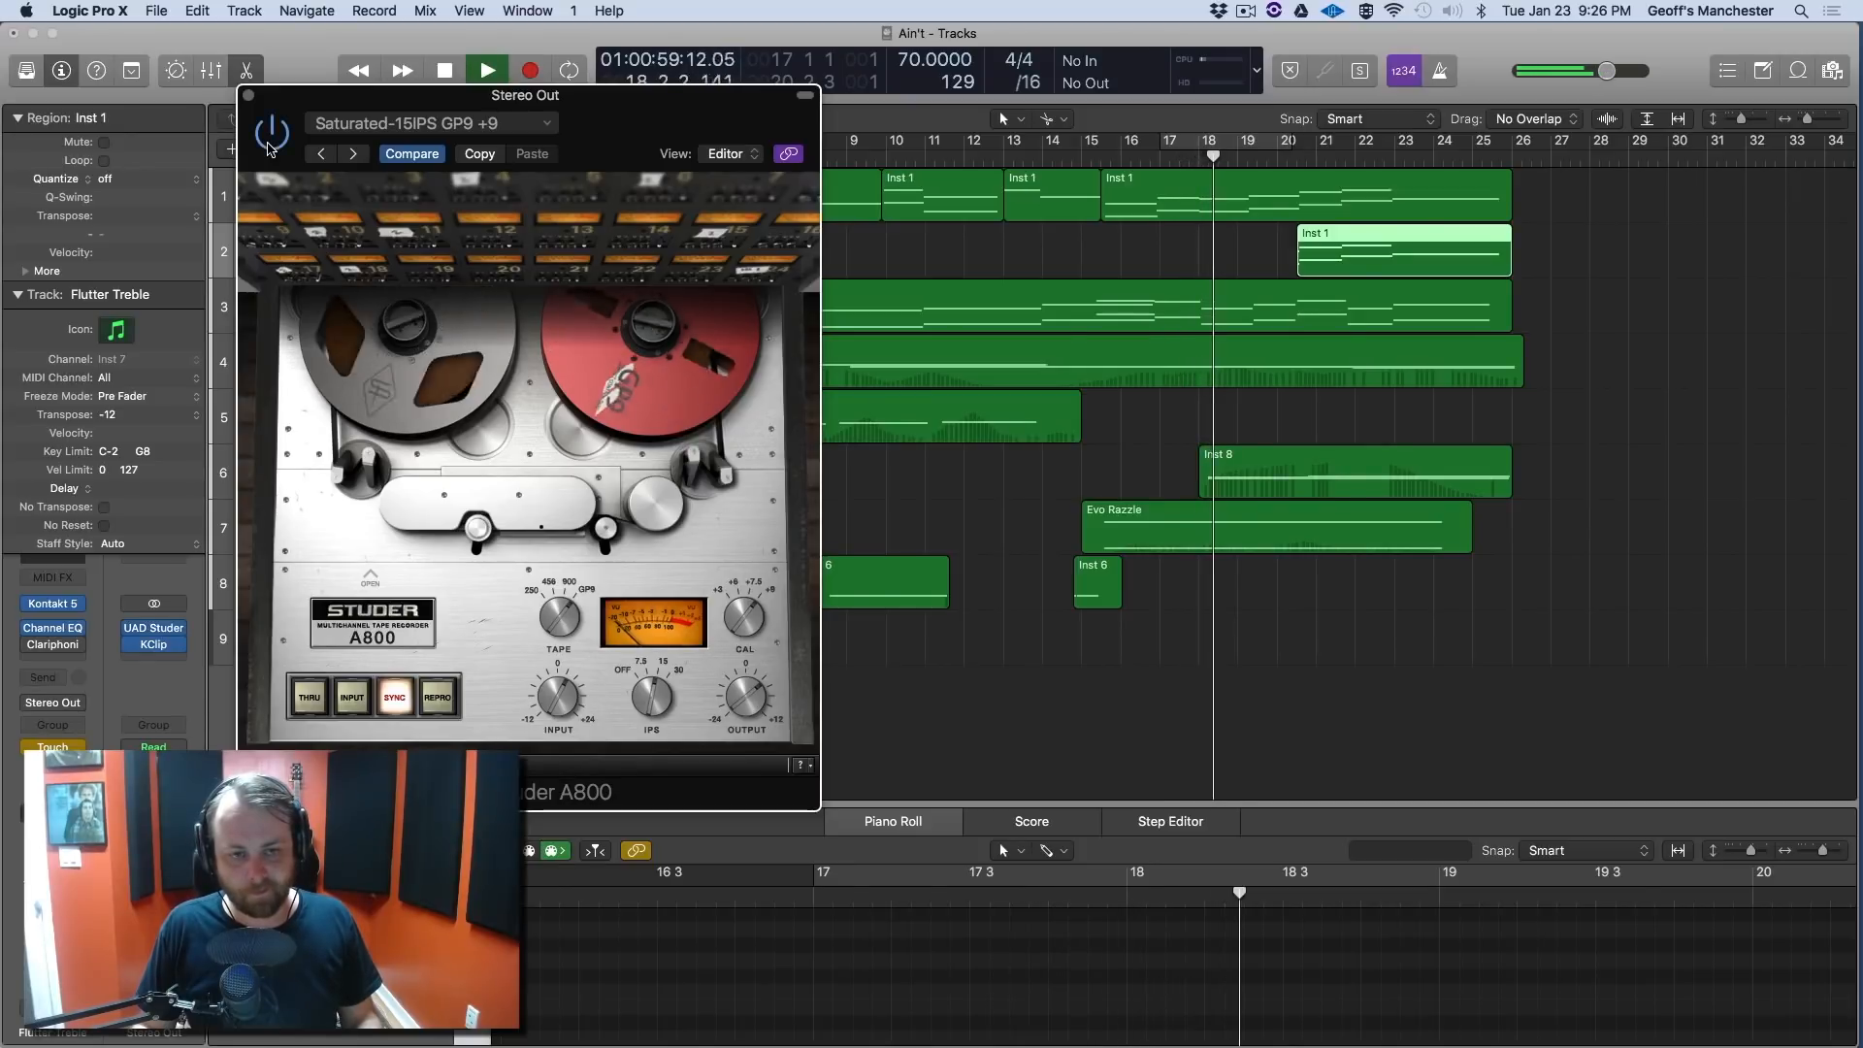
{"action": "key", "text": "space"}
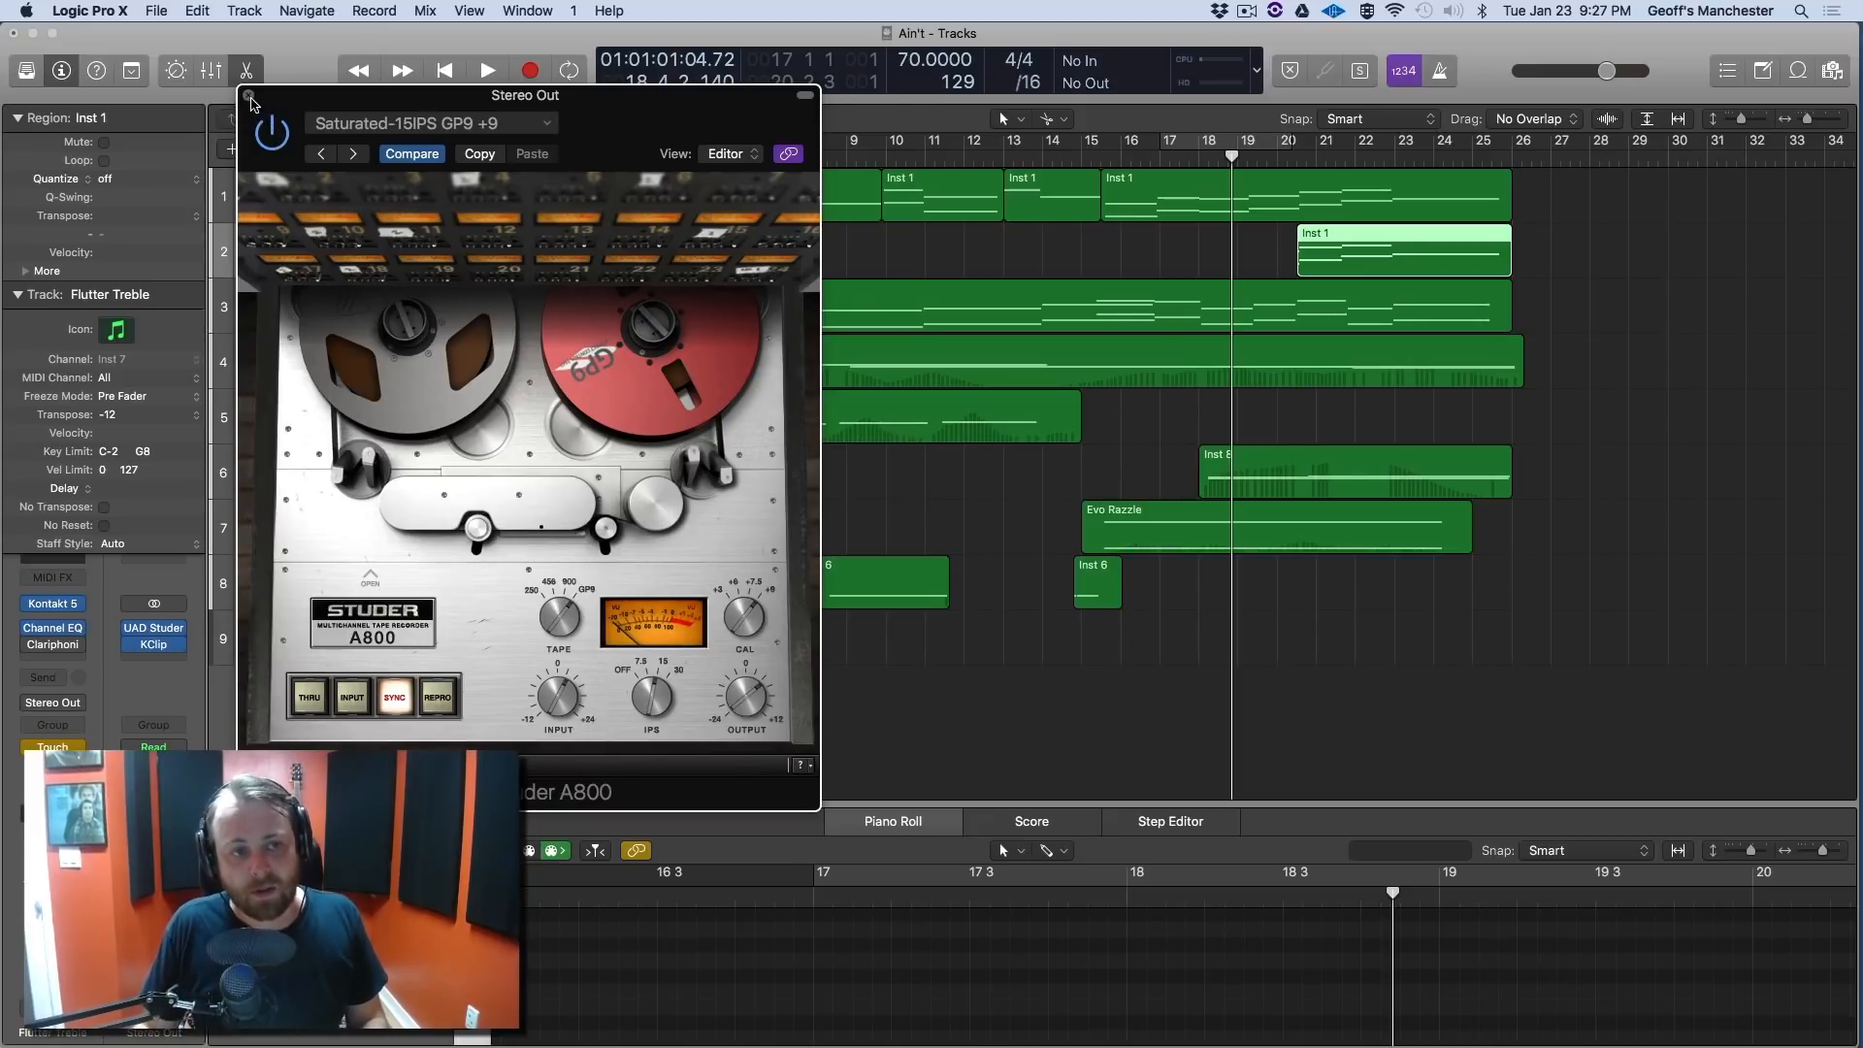
{"action": "left_click", "coordinate": [249, 98]}
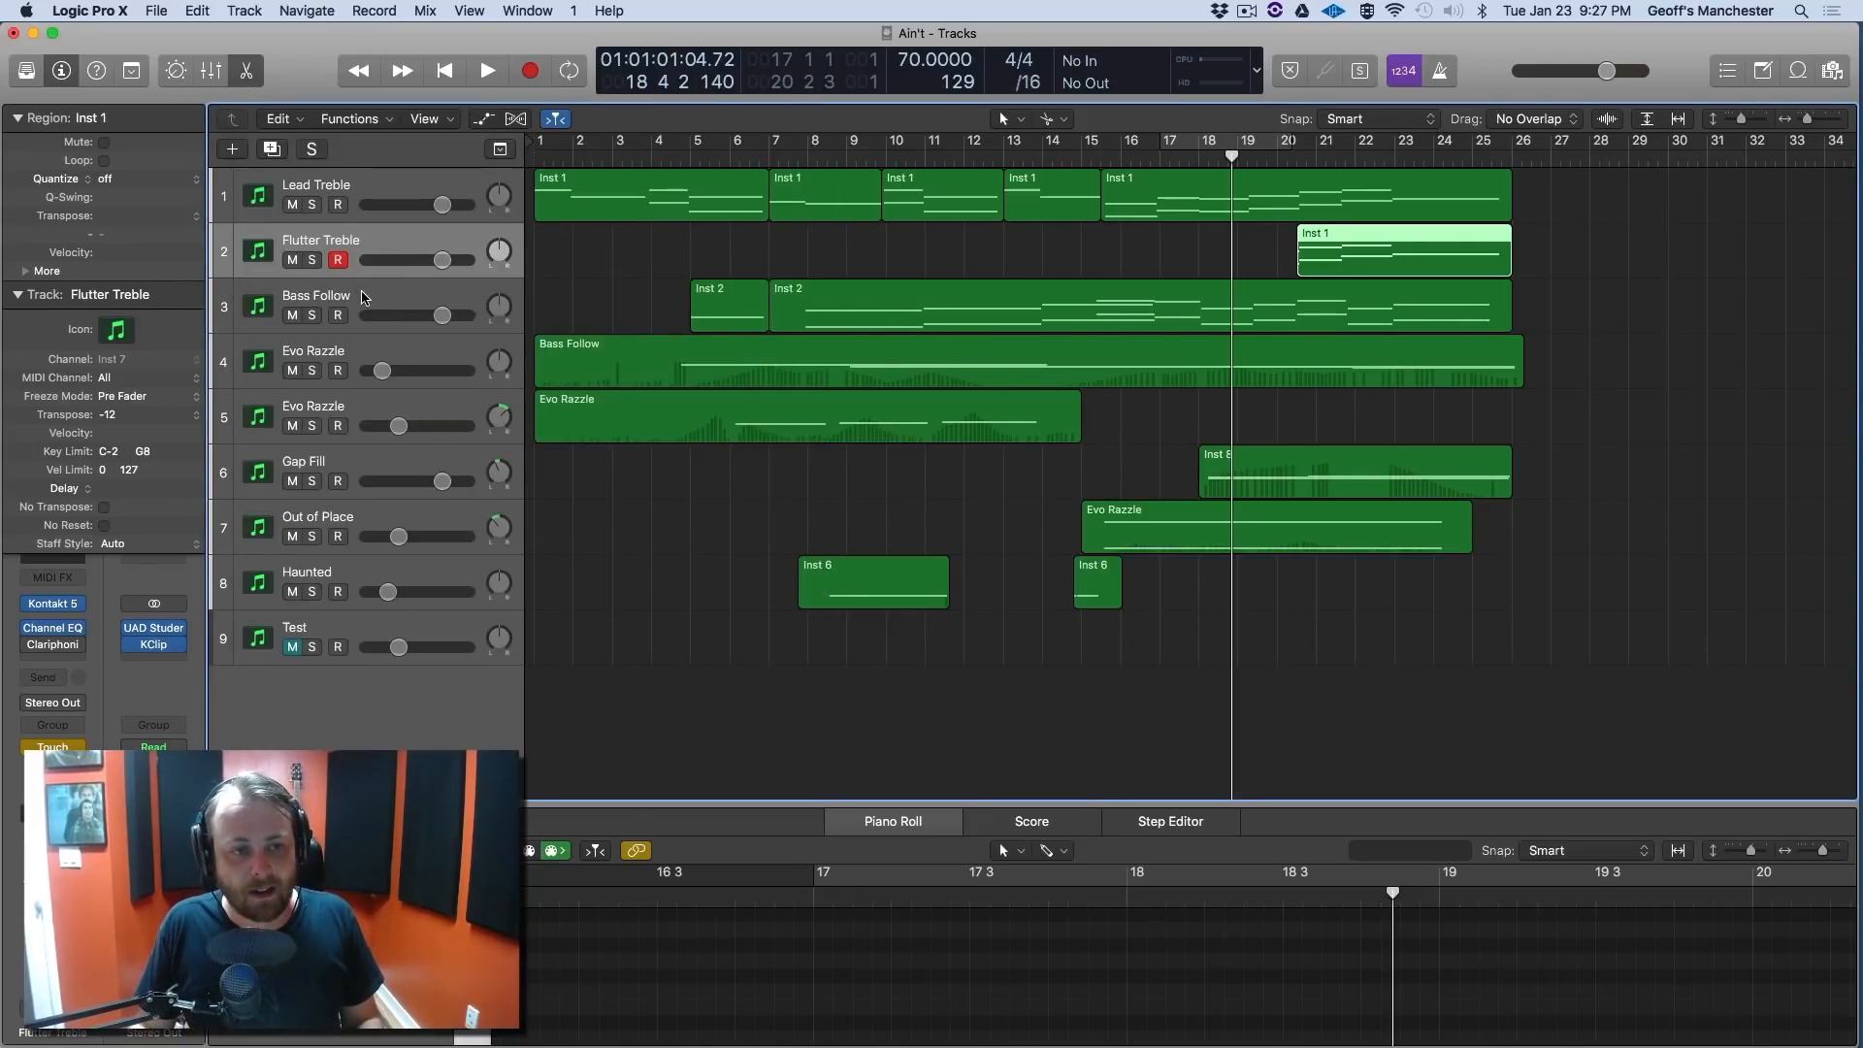
Solo the Bass Follow track with the playhead at bar 5 and open its Kontakt Basses Waves patch, moving the window aside.
{"action": "left_click", "coordinate": [364, 297]}
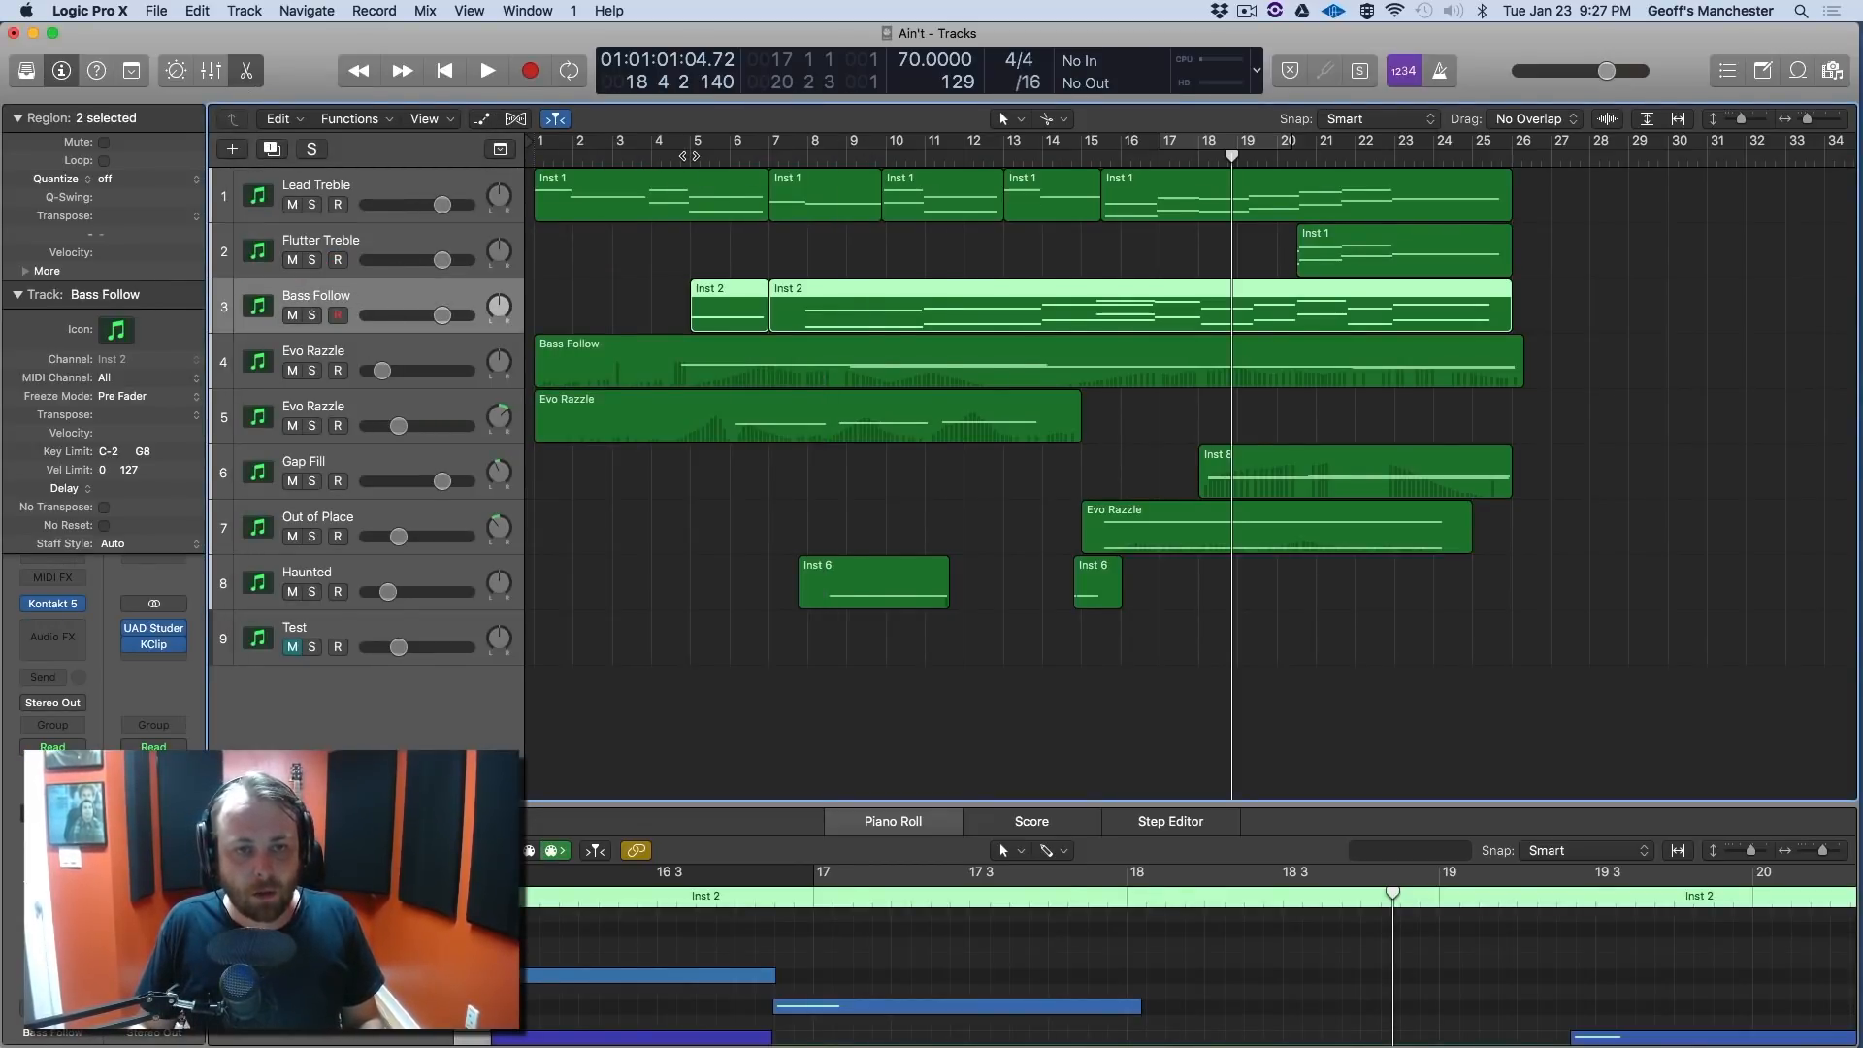
{"action": "key", "text": "space"}
{"action": "key", "text": "s"}
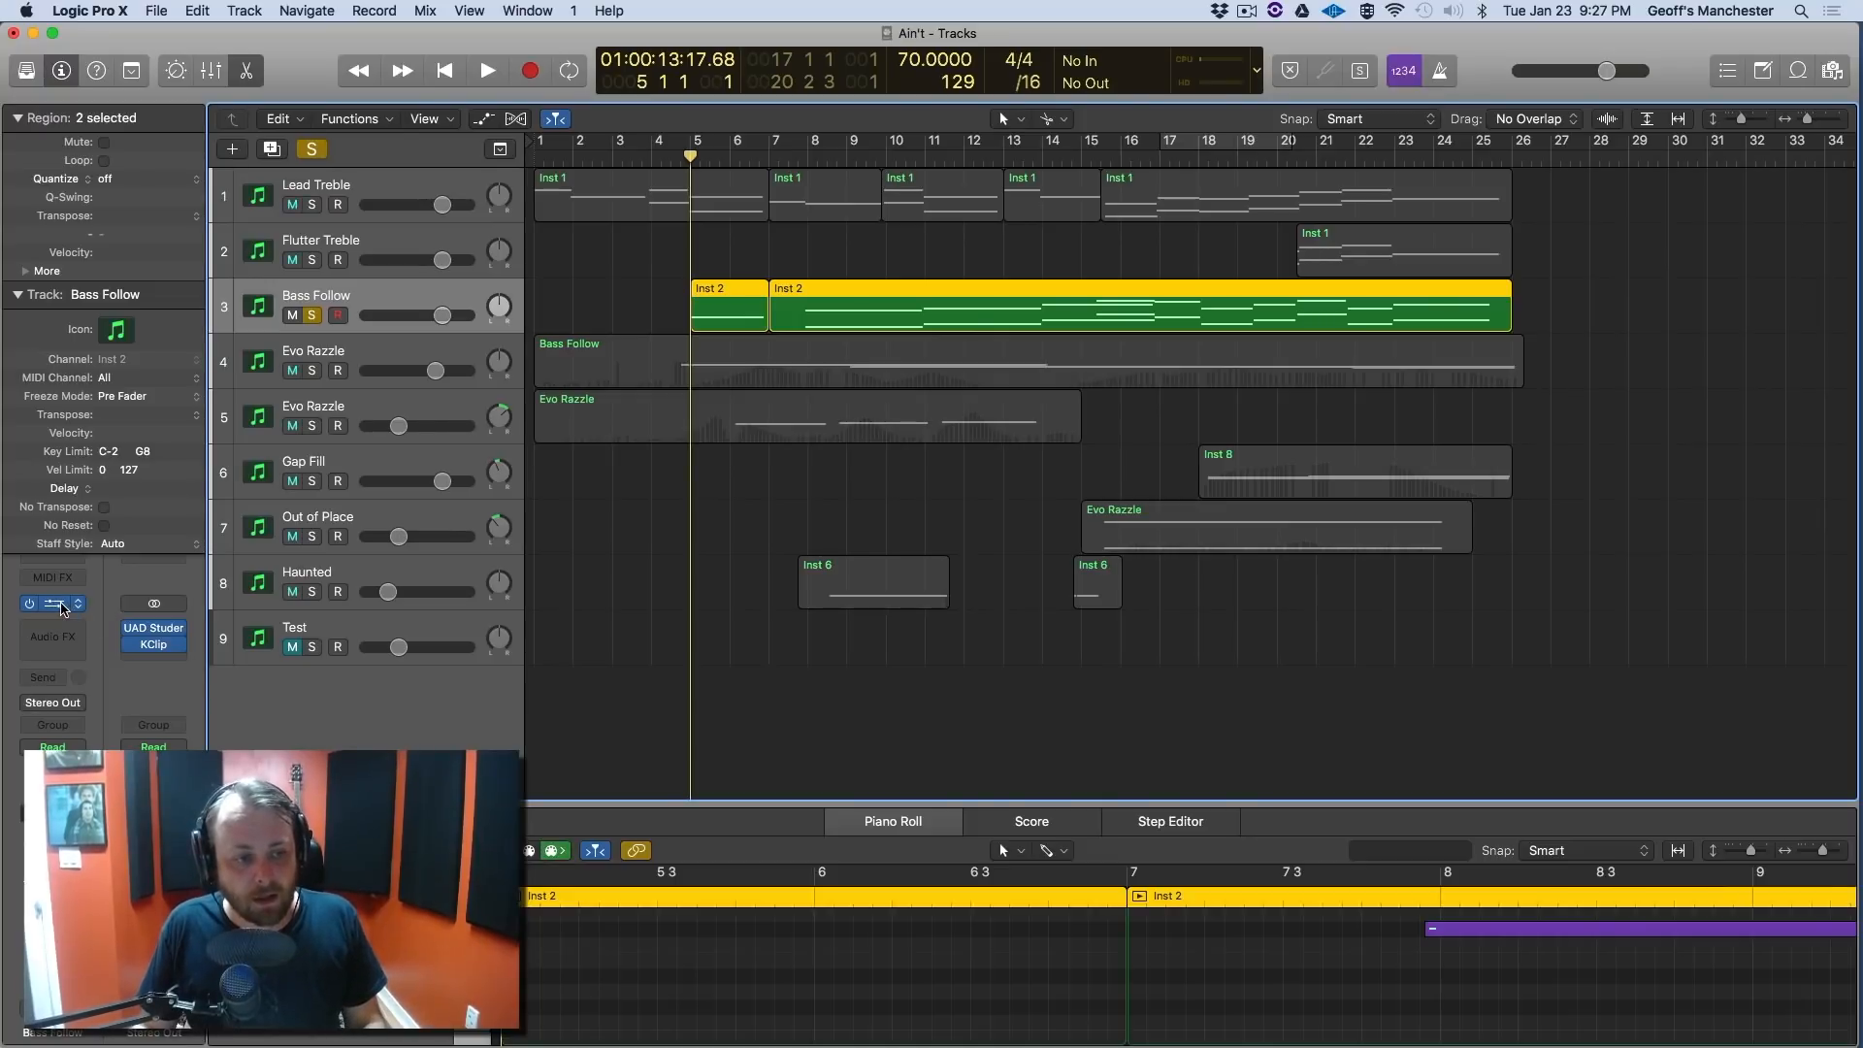
{"action": "left_click", "coordinate": [58, 605]}
{"action": "left_click_drag", "start_coordinate": [450, 127], "coordinate": [1075, 442]}
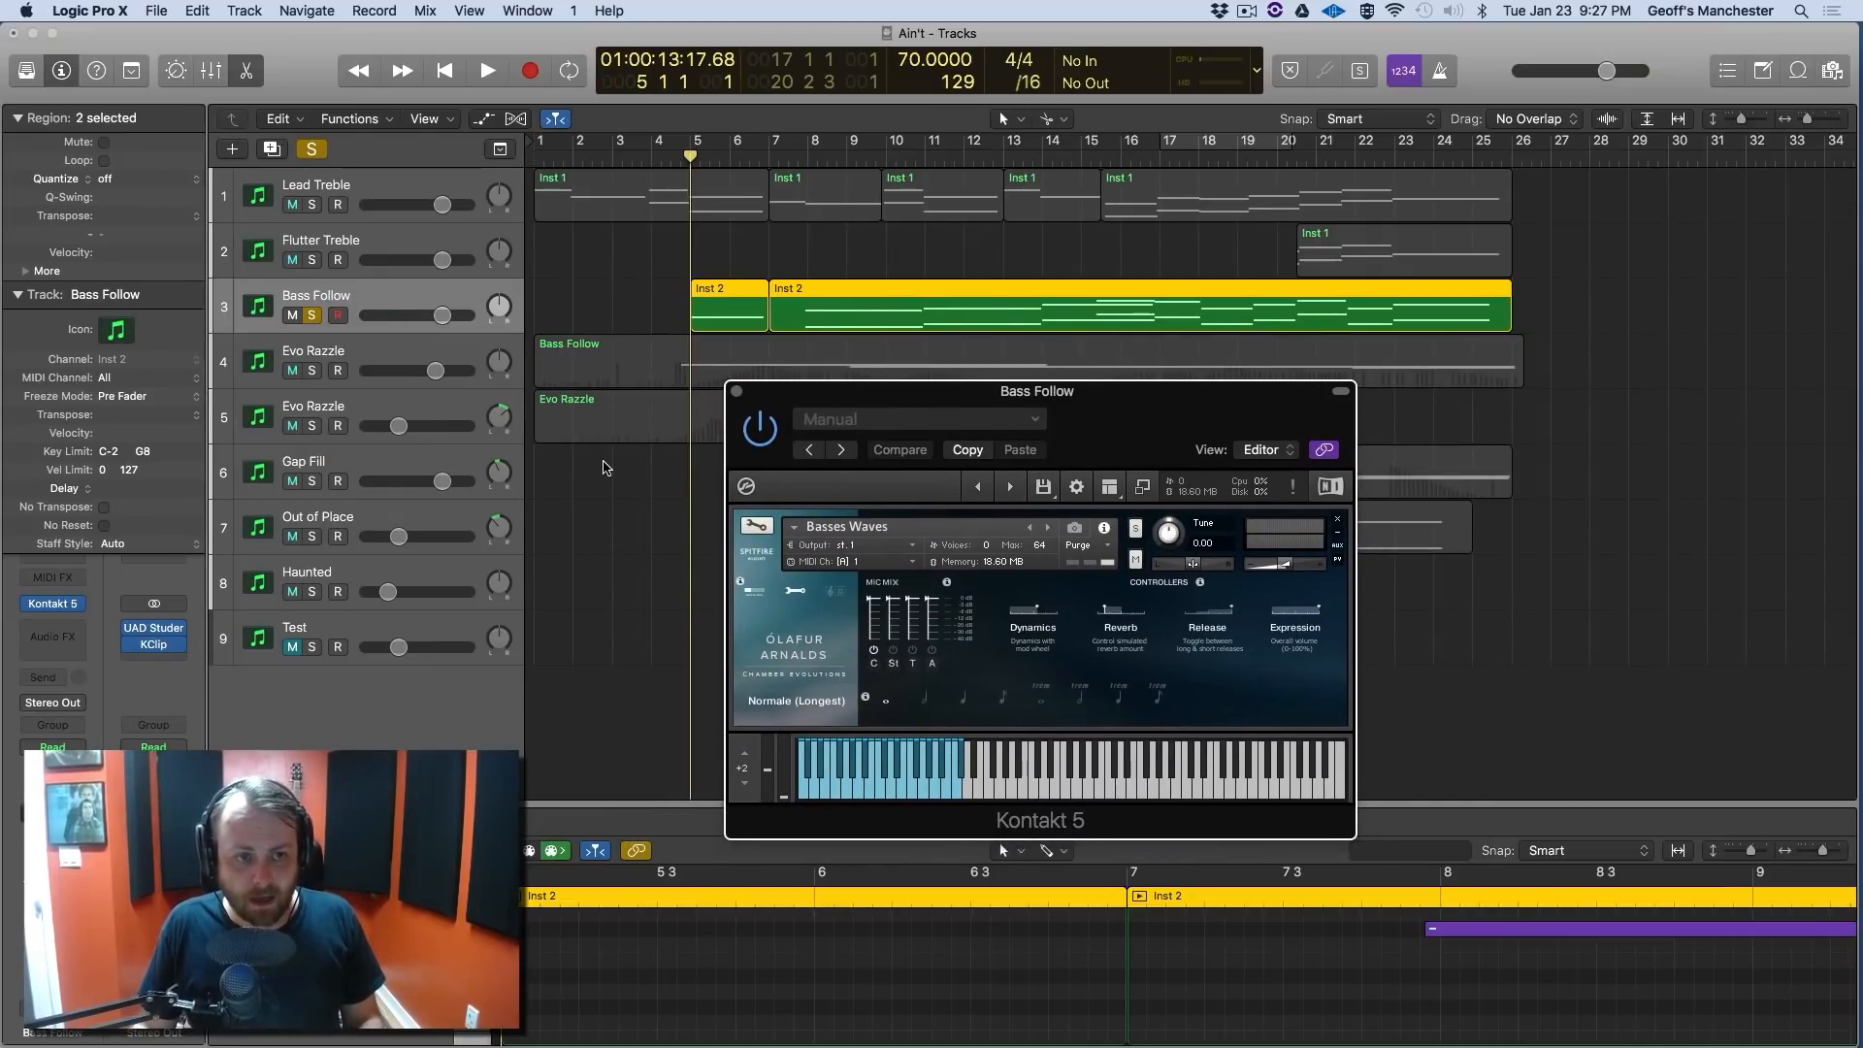
Audition Bass Follow alone and within the full mix by toggling its solo, stop playback and close its Kontakt window.
{"action": "key", "text": "space"}
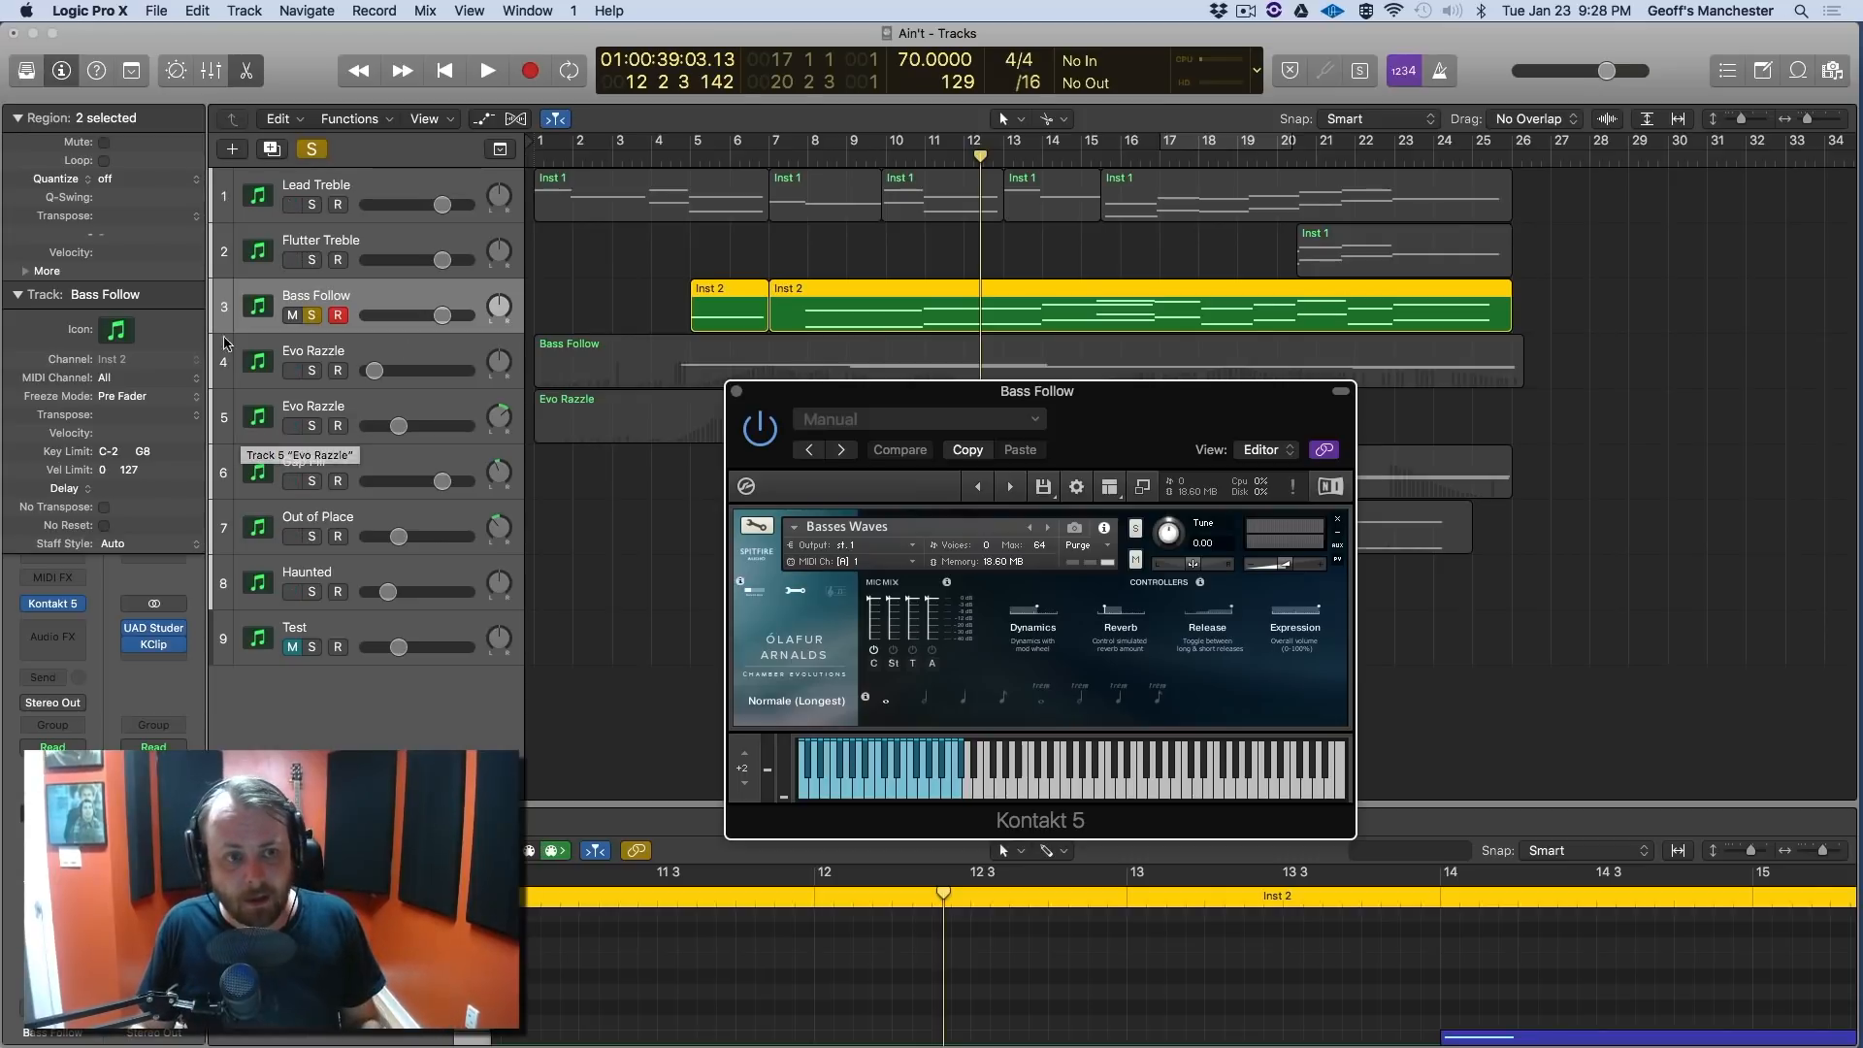
{"action": "key", "text": "space"}
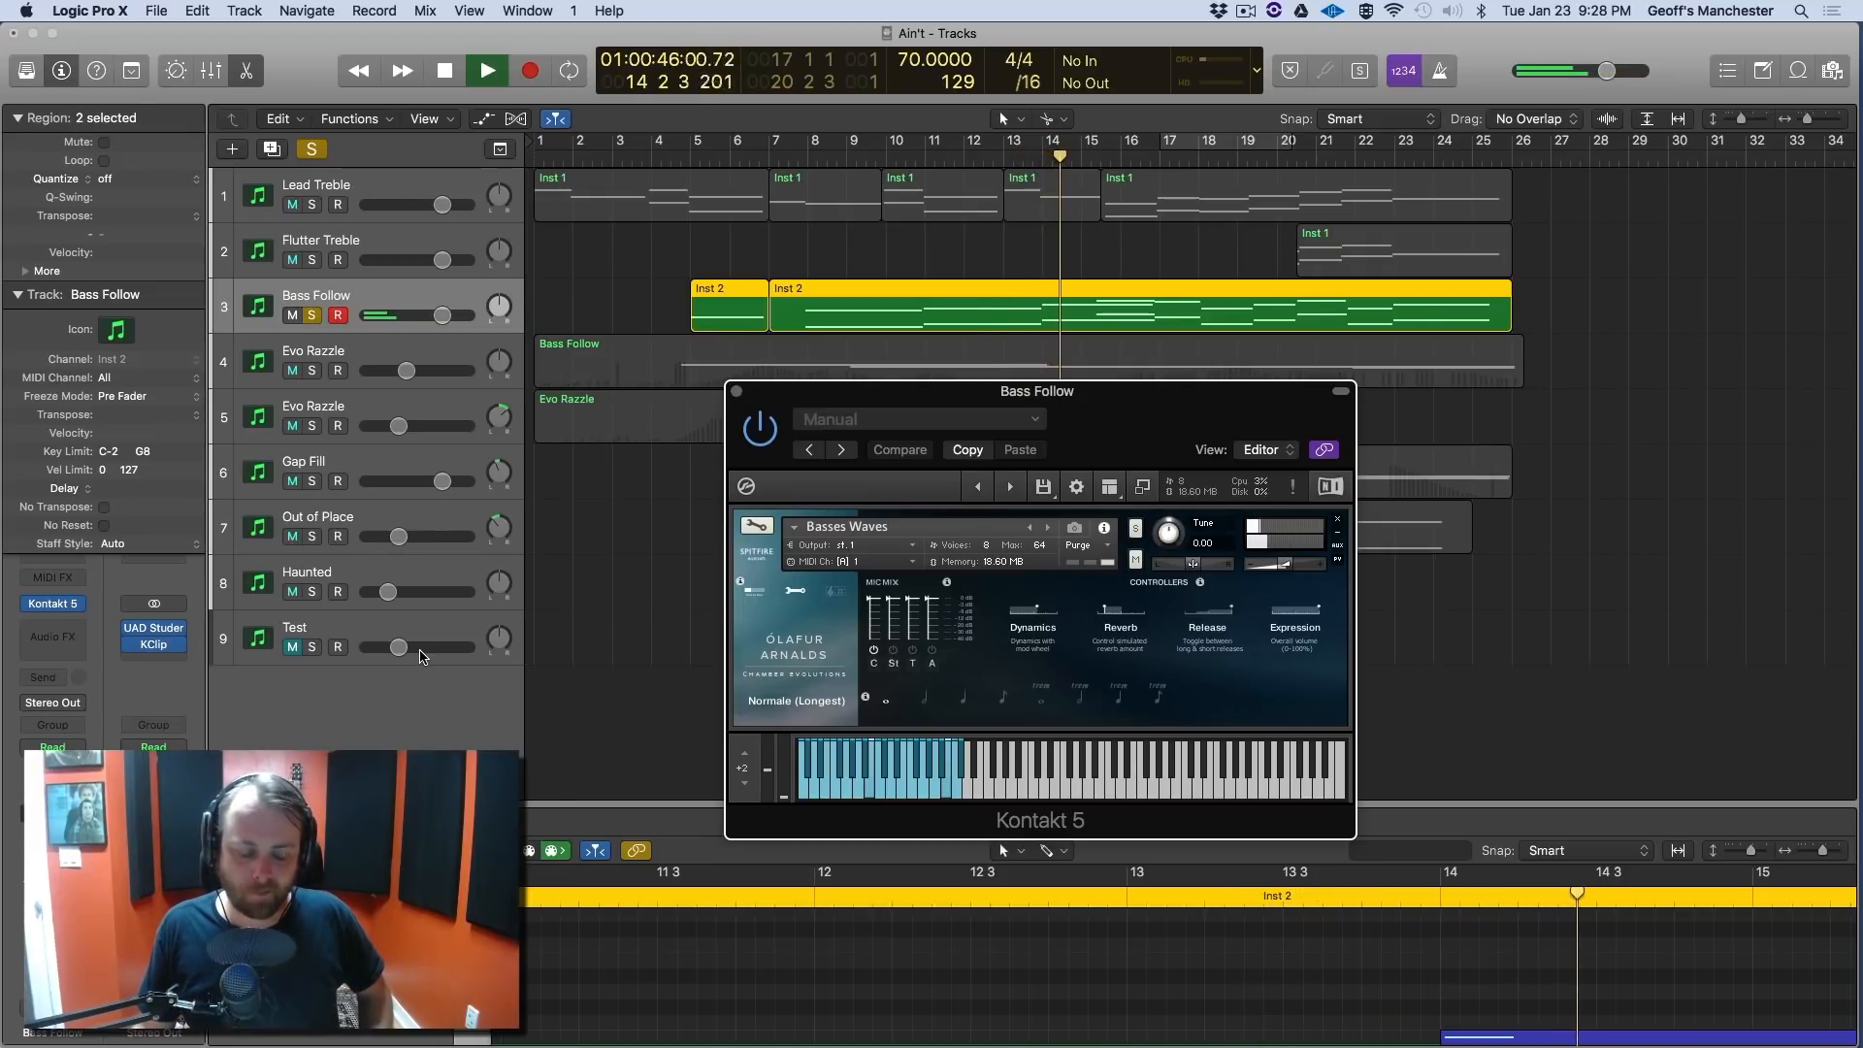
{"action": "key", "text": "ctrl+s"}
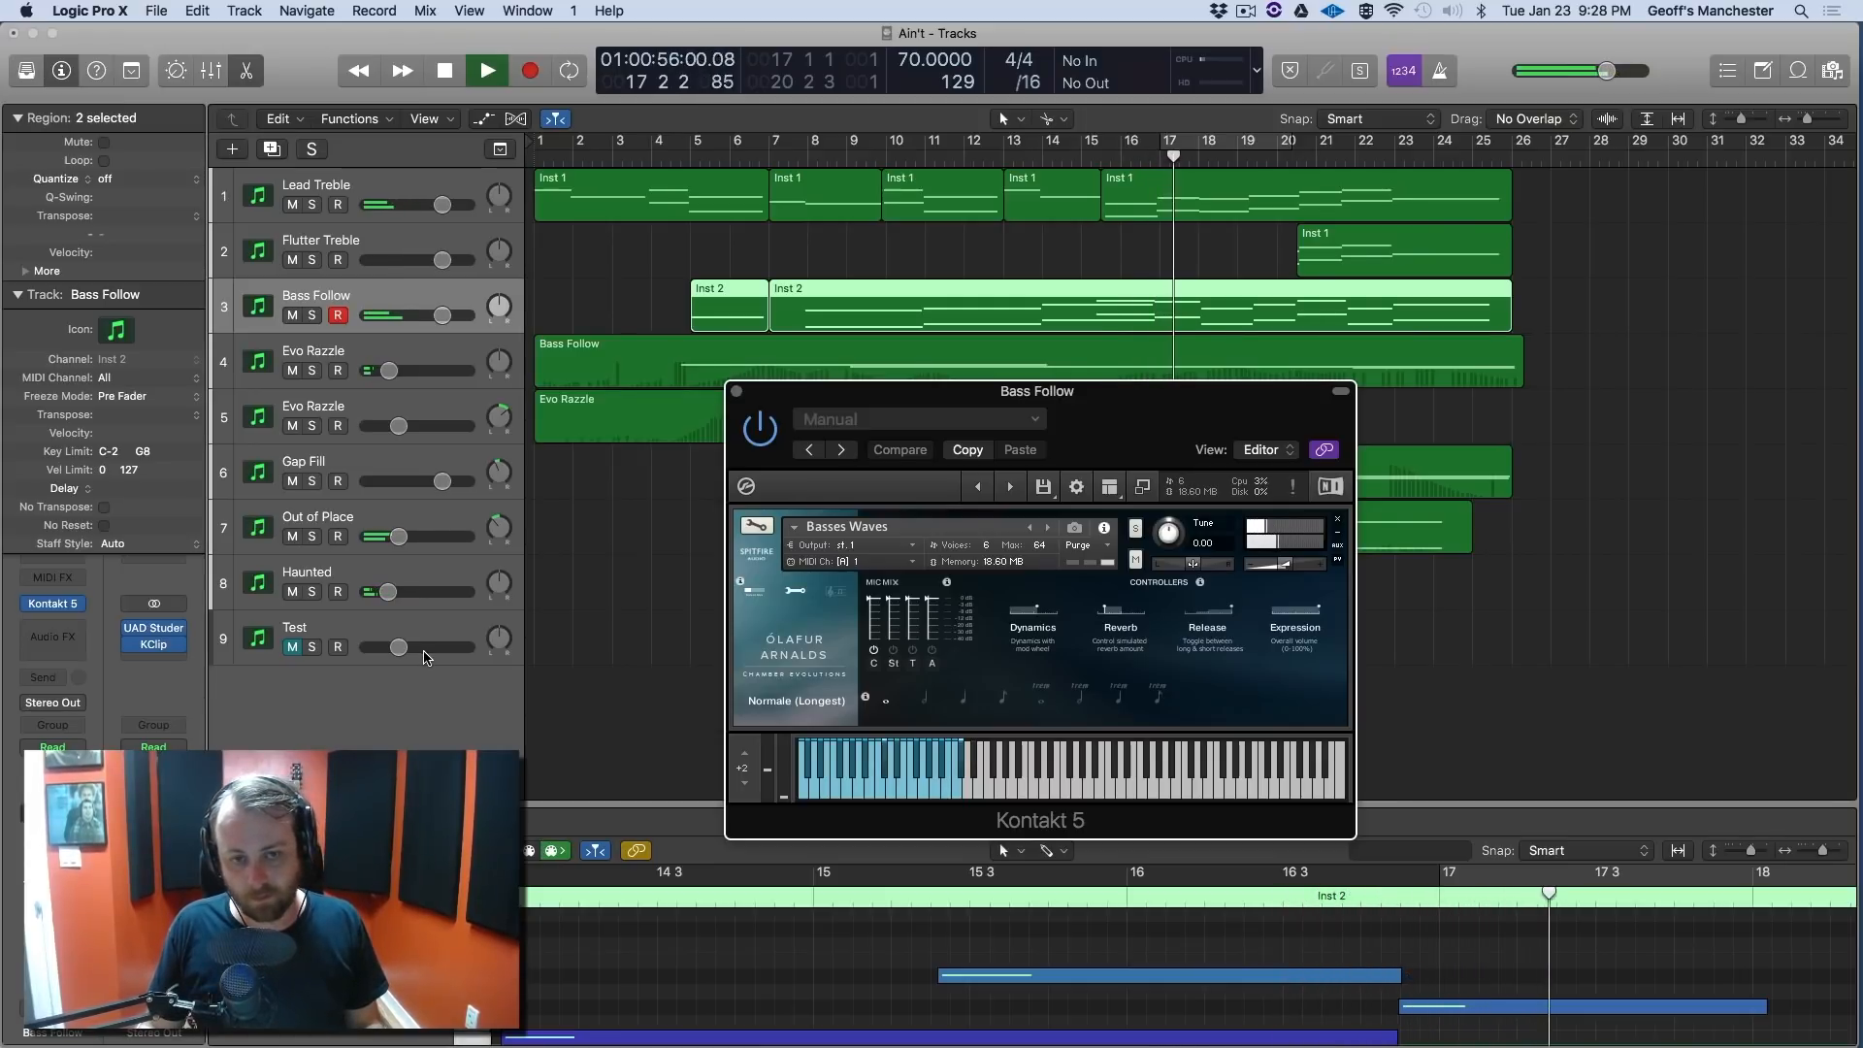
{"action": "key", "text": "s"}
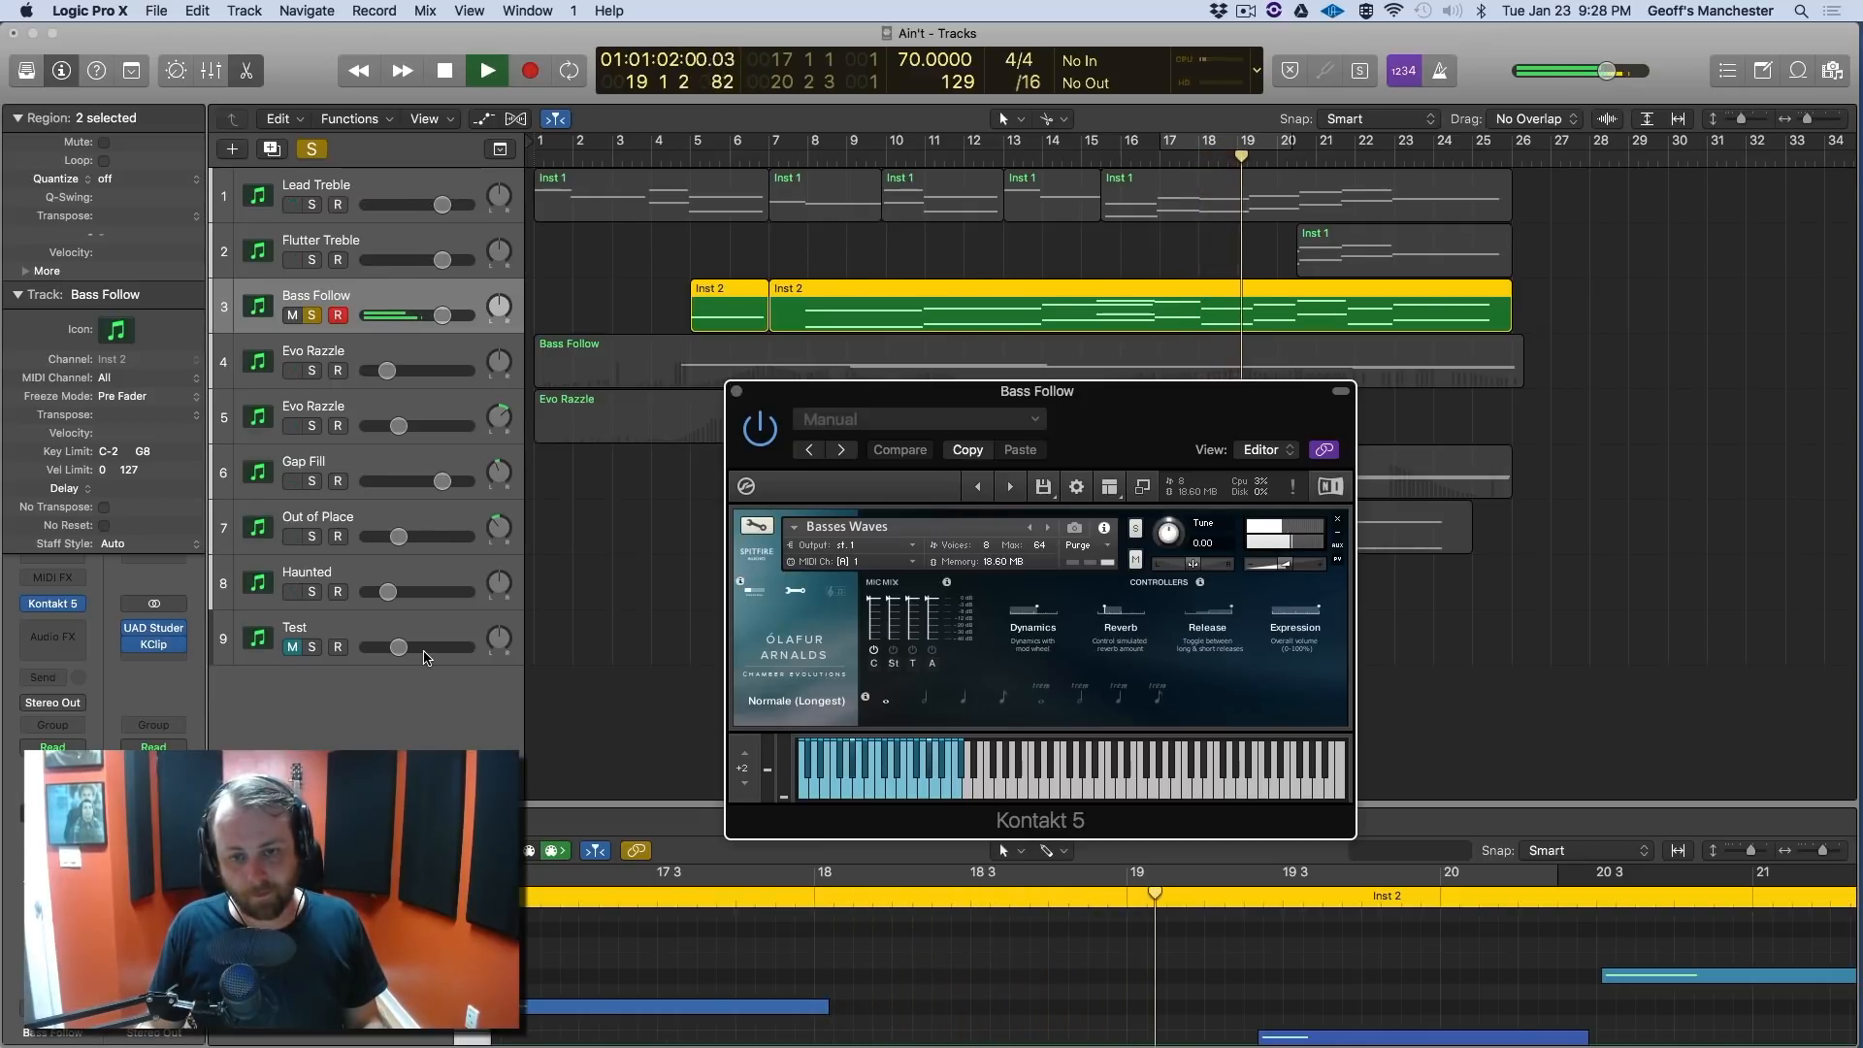
{"action": "key", "text": "s"}
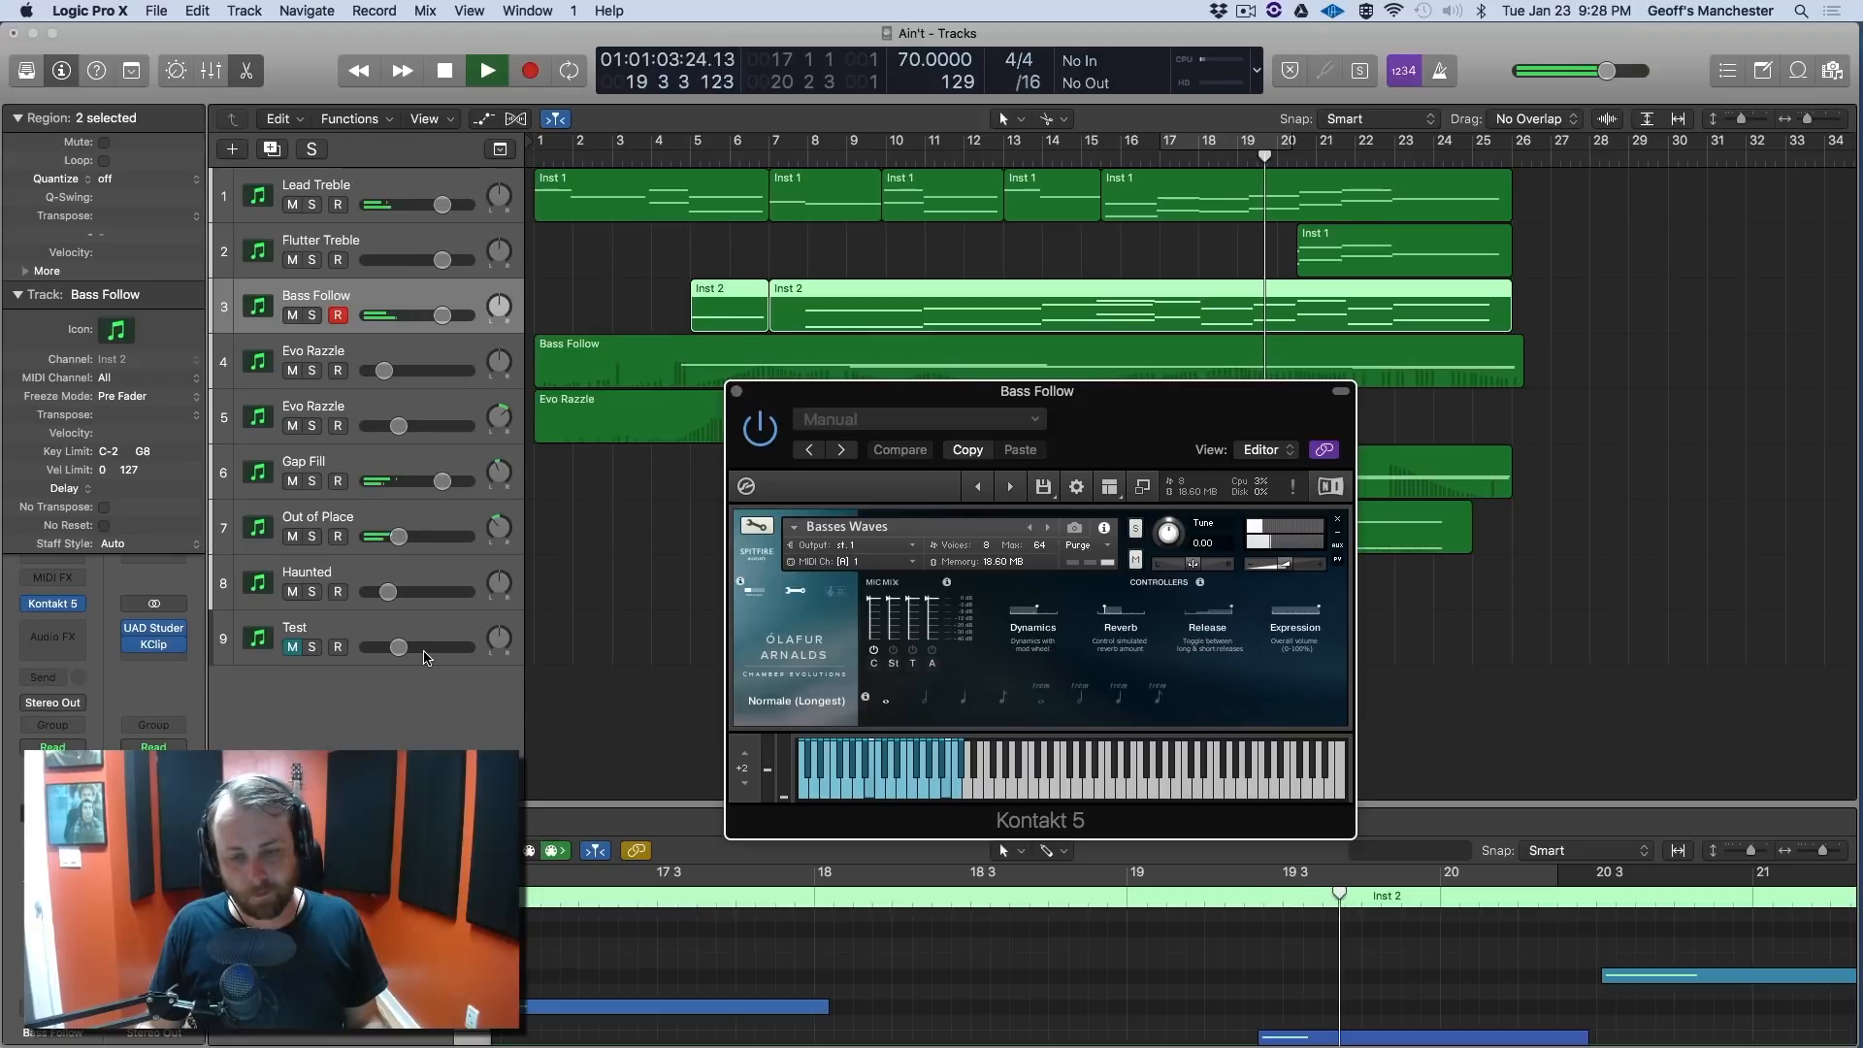
{"action": "key", "text": "space"}
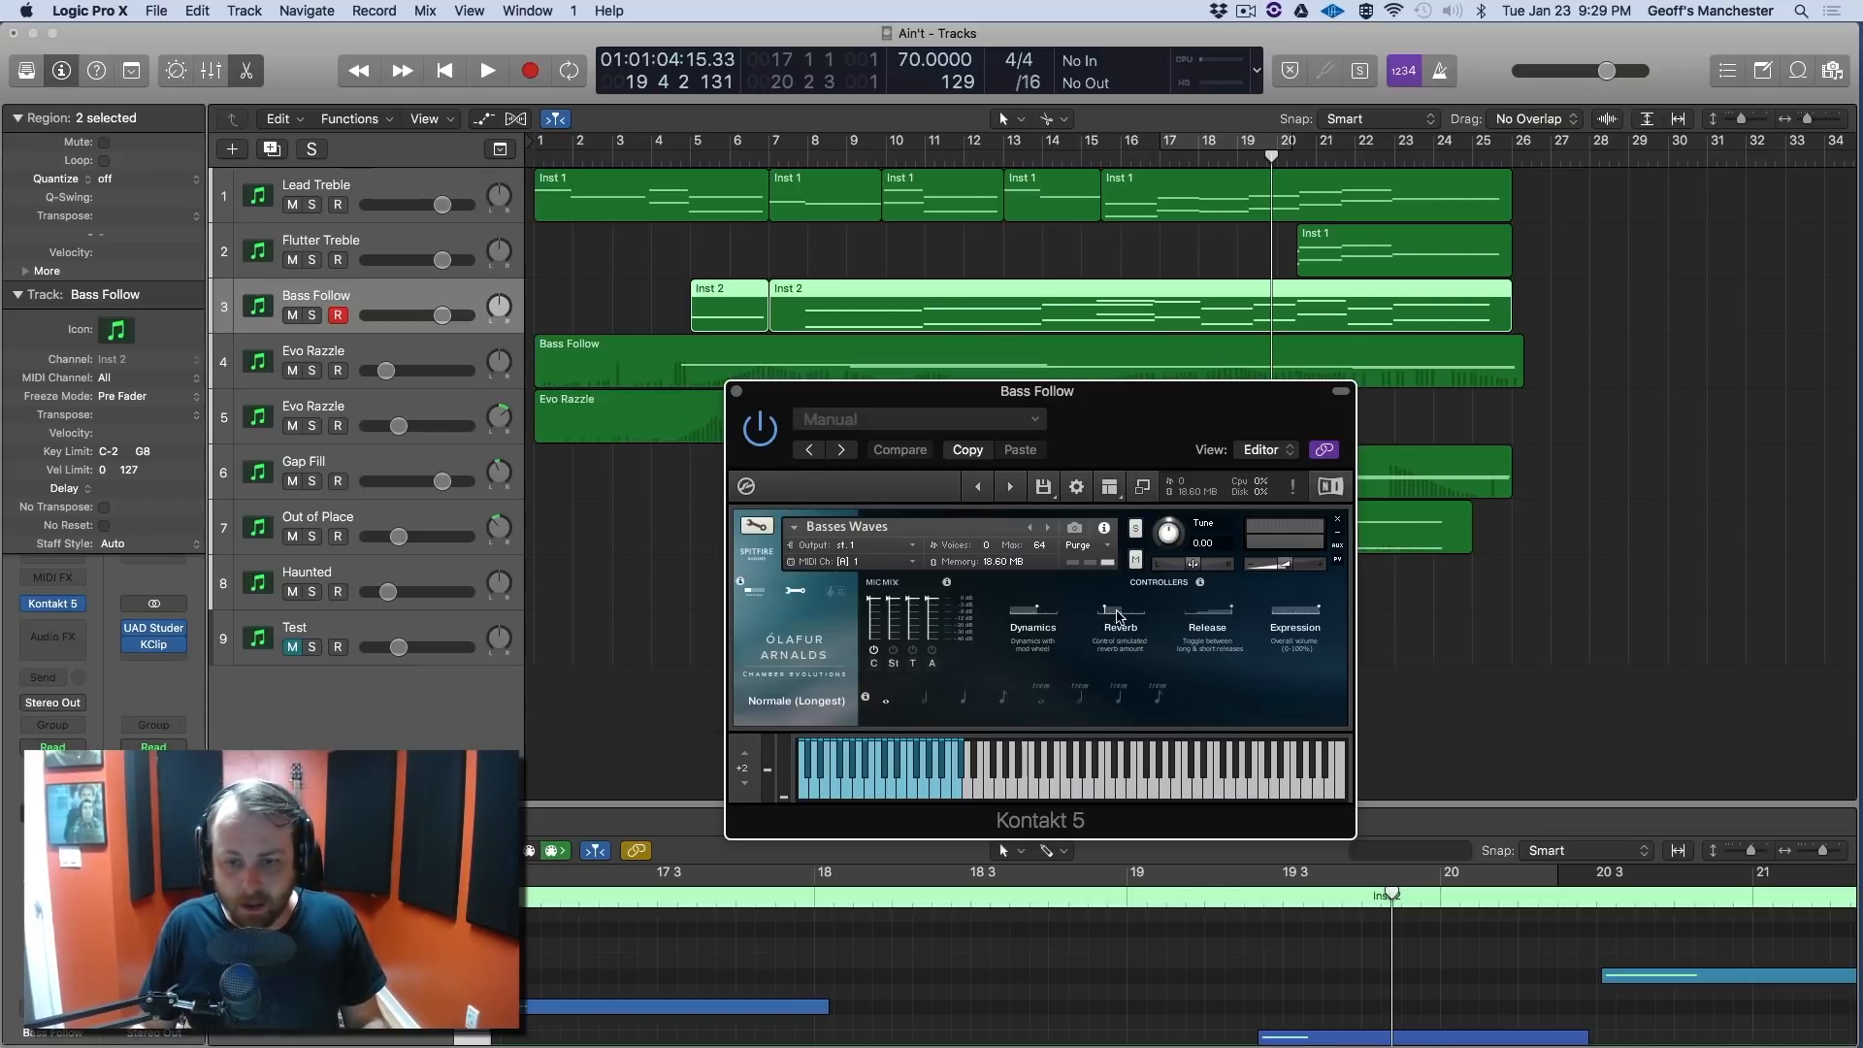
{"action": "left_click", "coordinate": [736, 392]}
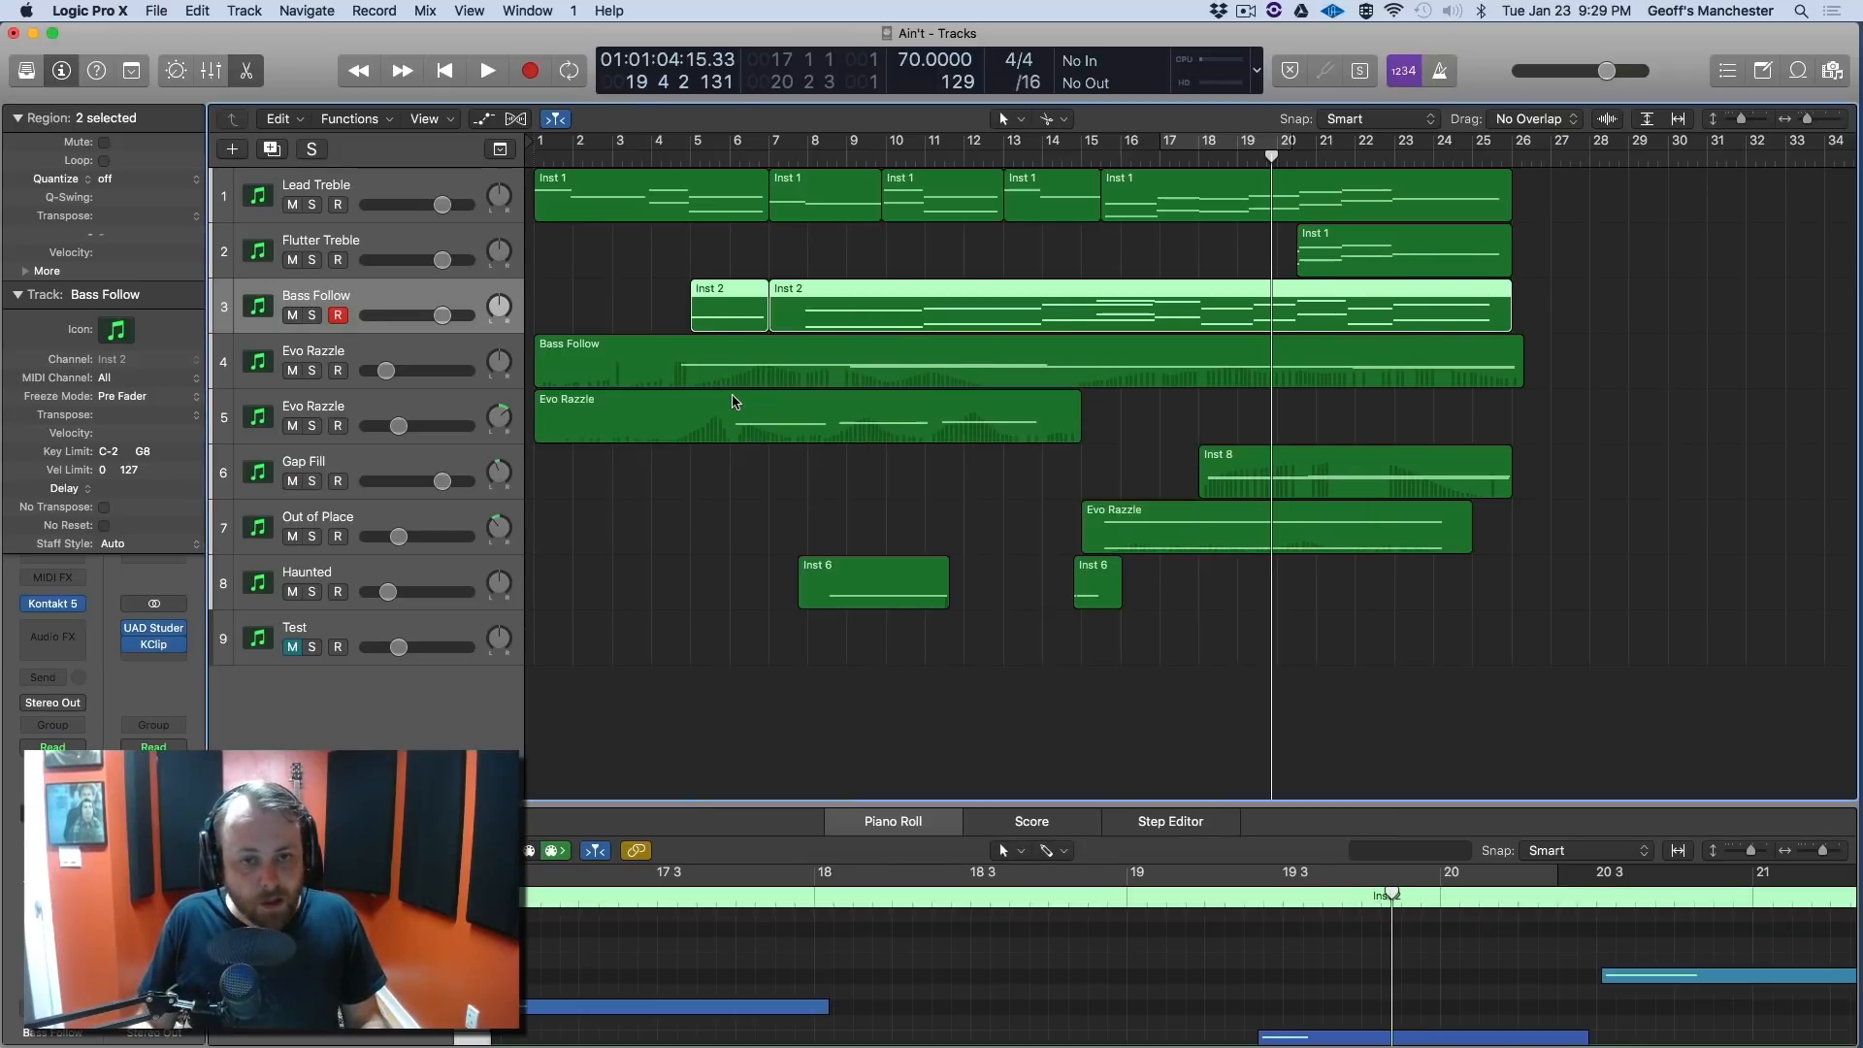
Select the Evo Razzle track 4, return the playhead to bar 1 and open its Kontakt Chamber Grid patch, clear of the track headers.
{"action": "left_click", "coordinate": [453, 356]}
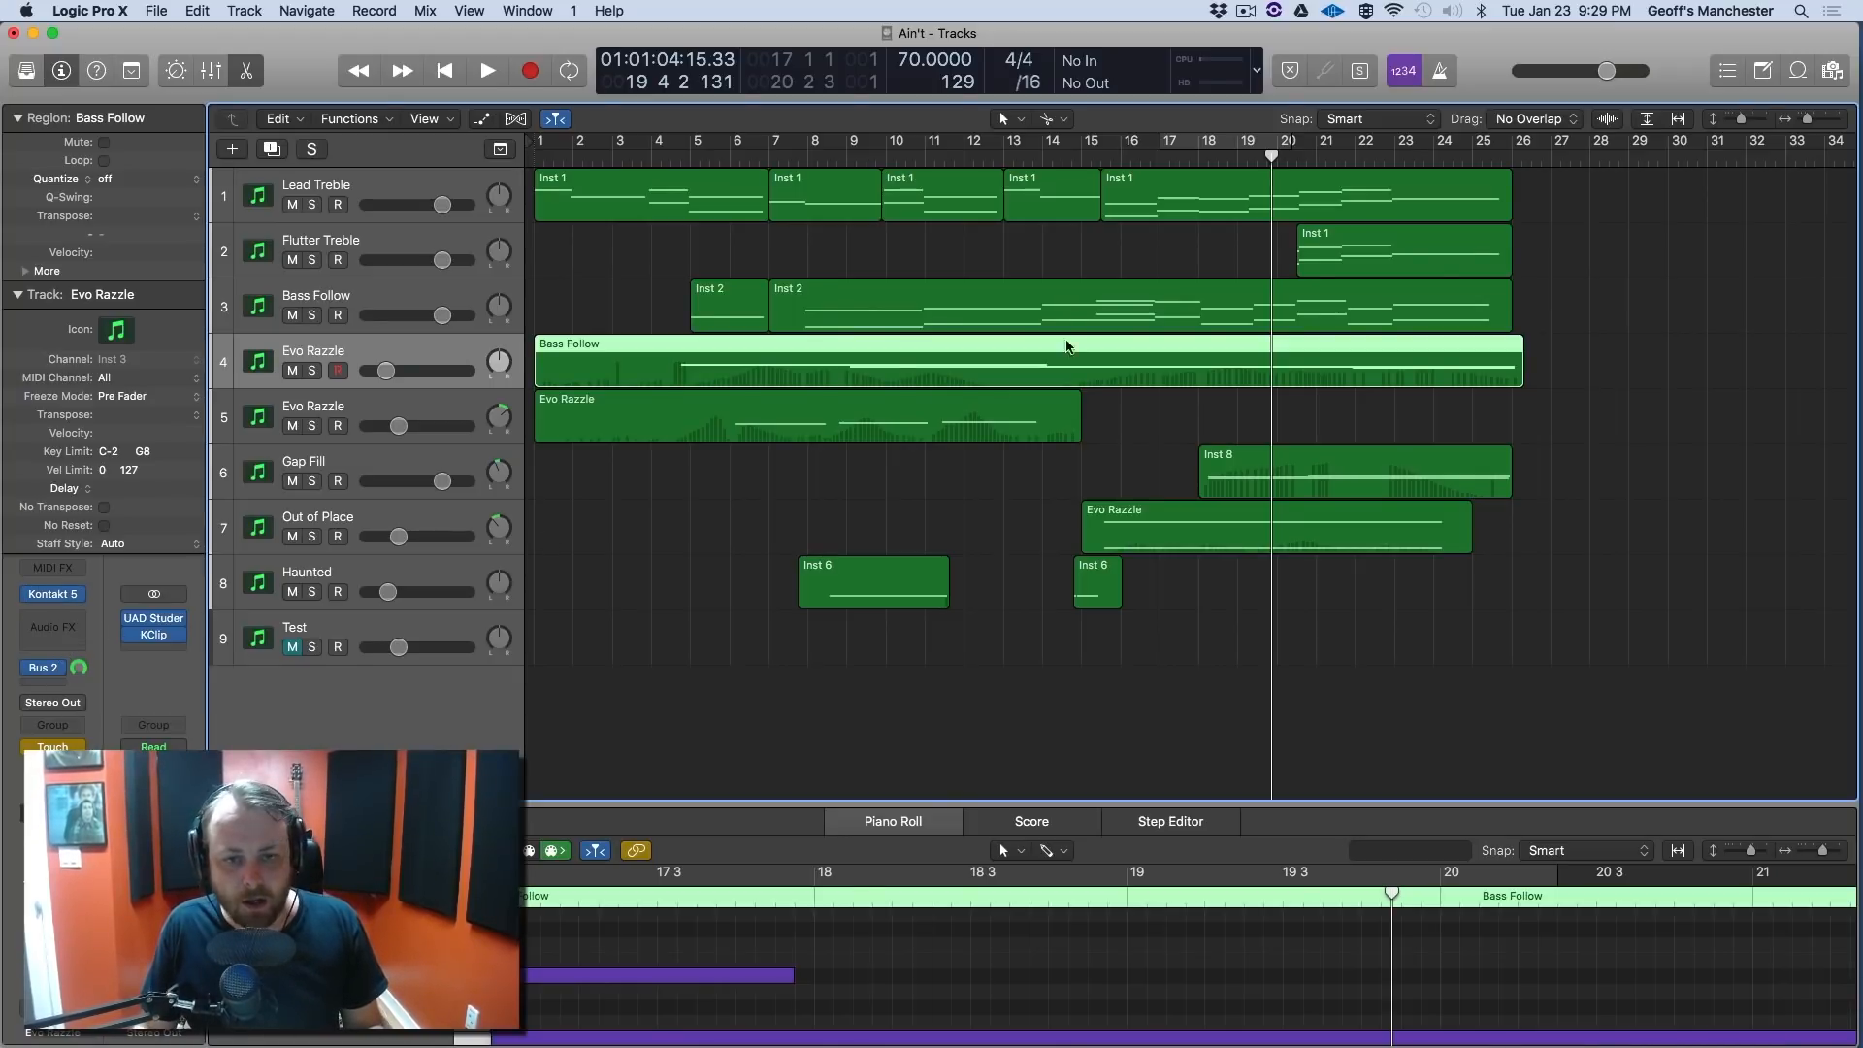
{"action": "key", "text": "Return"}
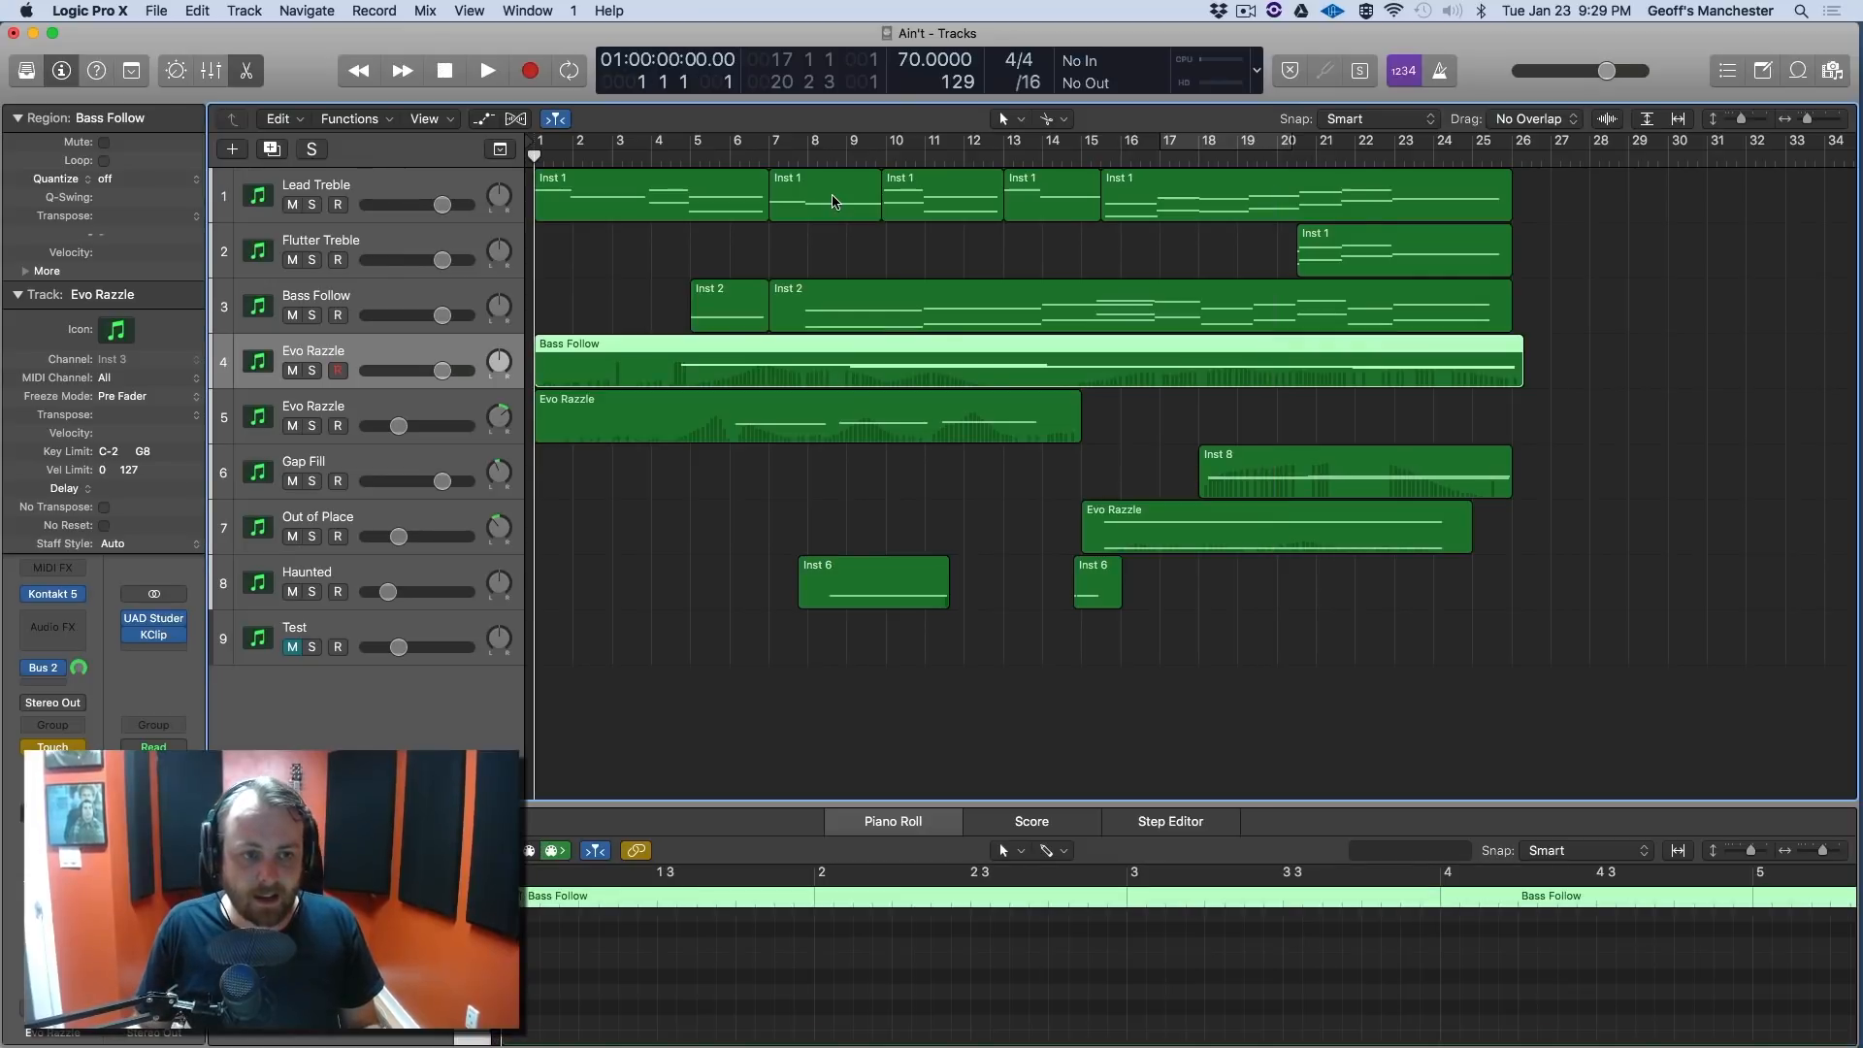
{"action": "mouse_move", "coordinate": [54, 602]}
{"action": "left_click", "coordinate": [53, 599]}
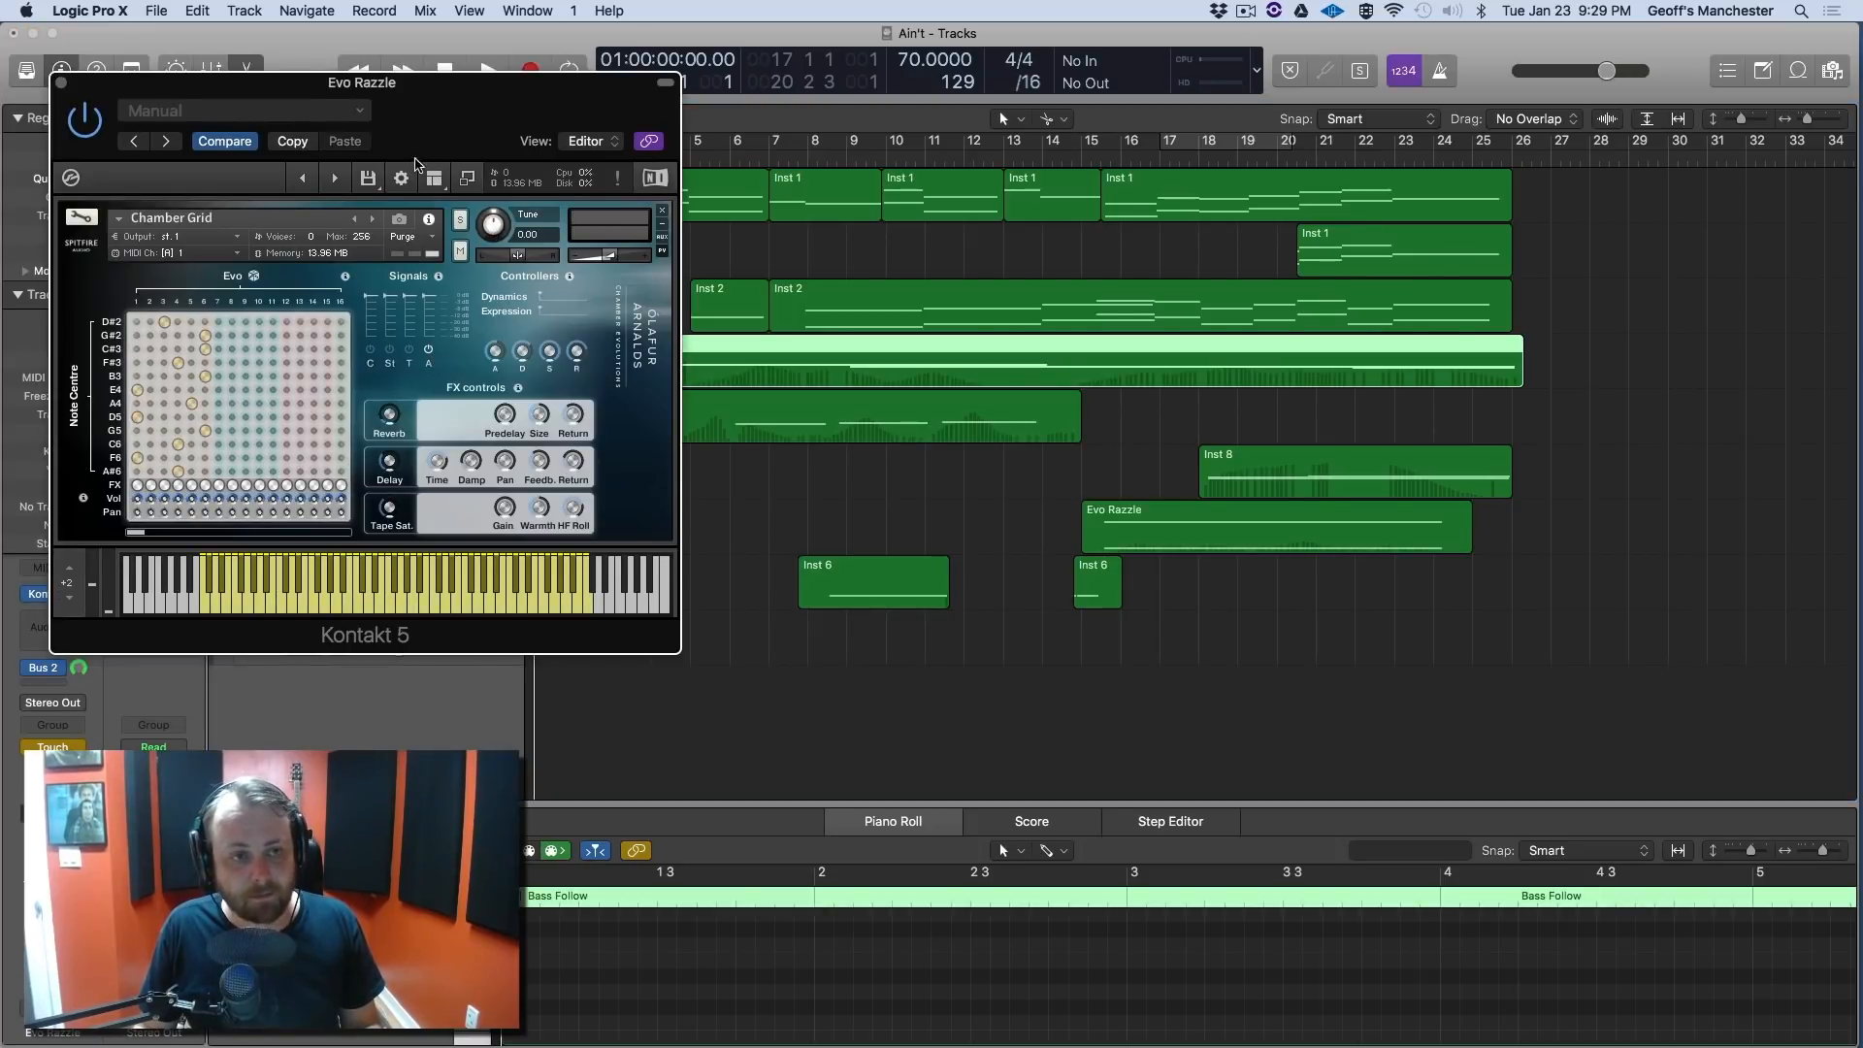
{"action": "left_click_drag", "start_coordinate": [403, 98], "coordinate": [1121, 416]}
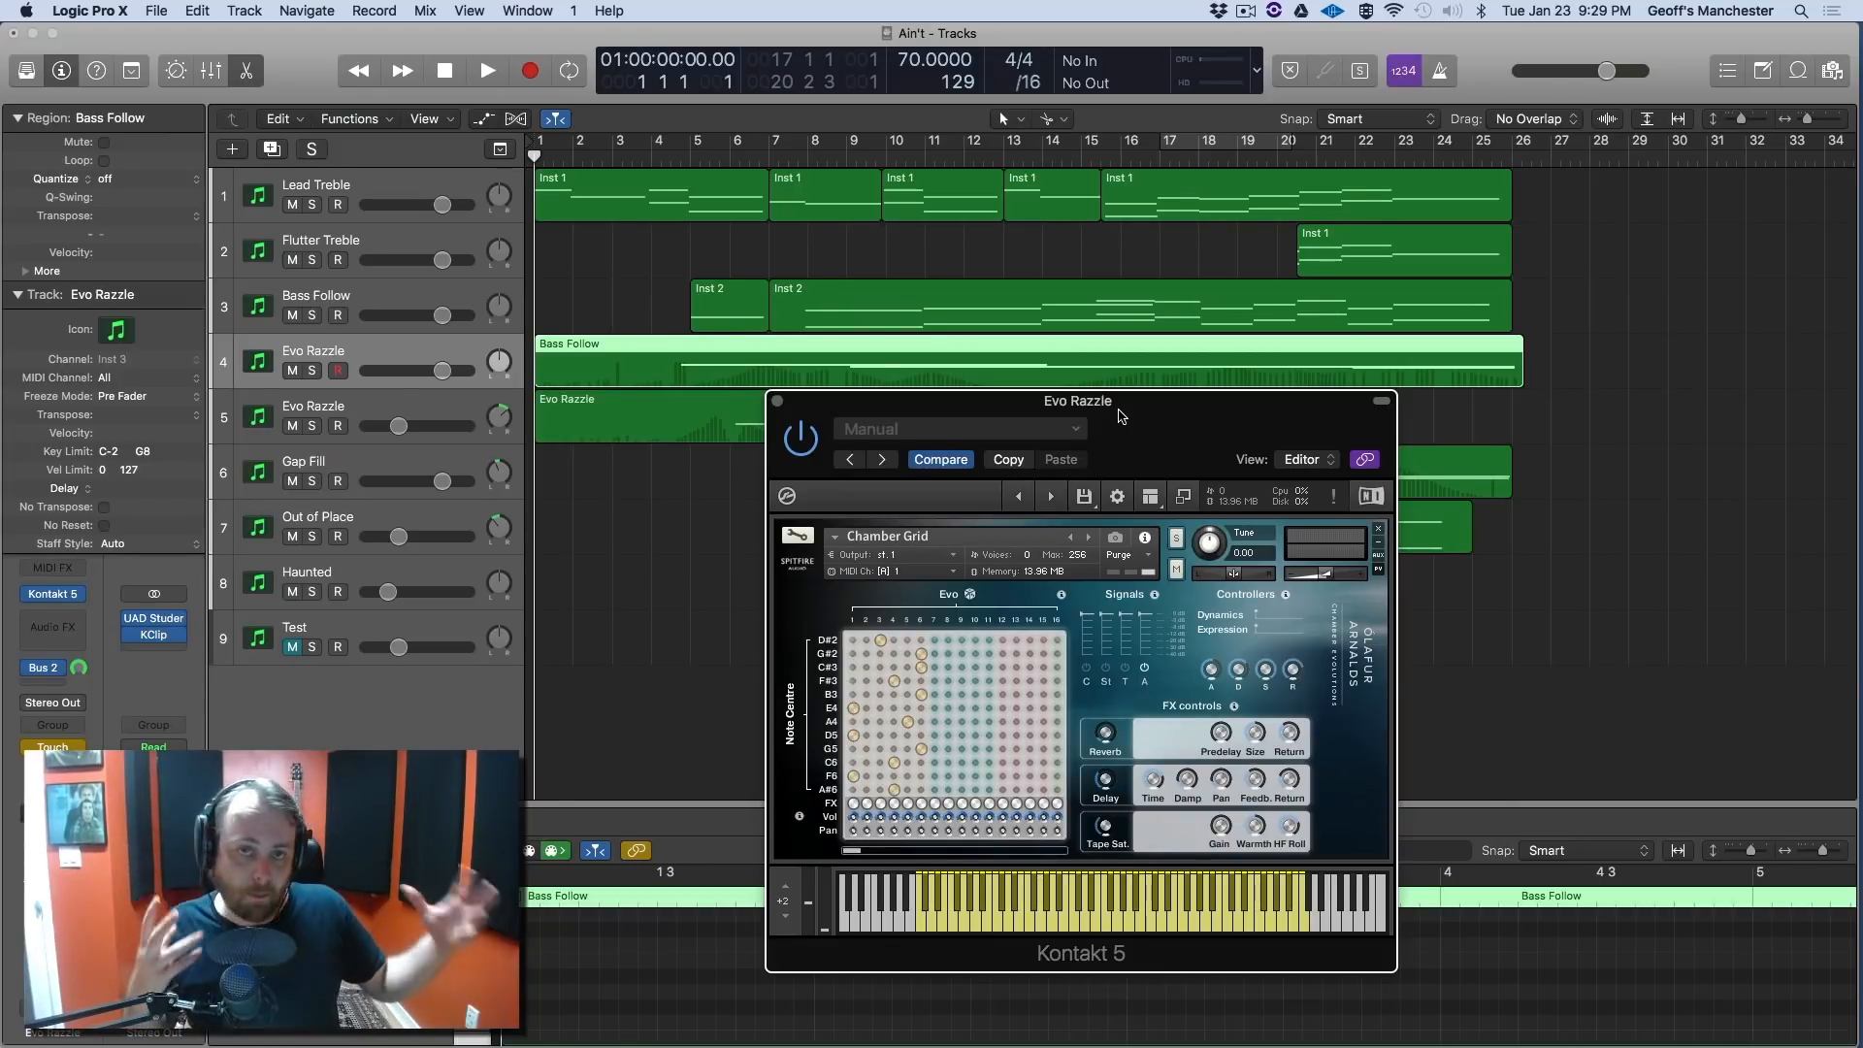
Show the track automation and examine track 4's Volume and Kontakt Dynamics lanes, collapsing the extra lanes when done.
{"action": "key", "text": "a"}
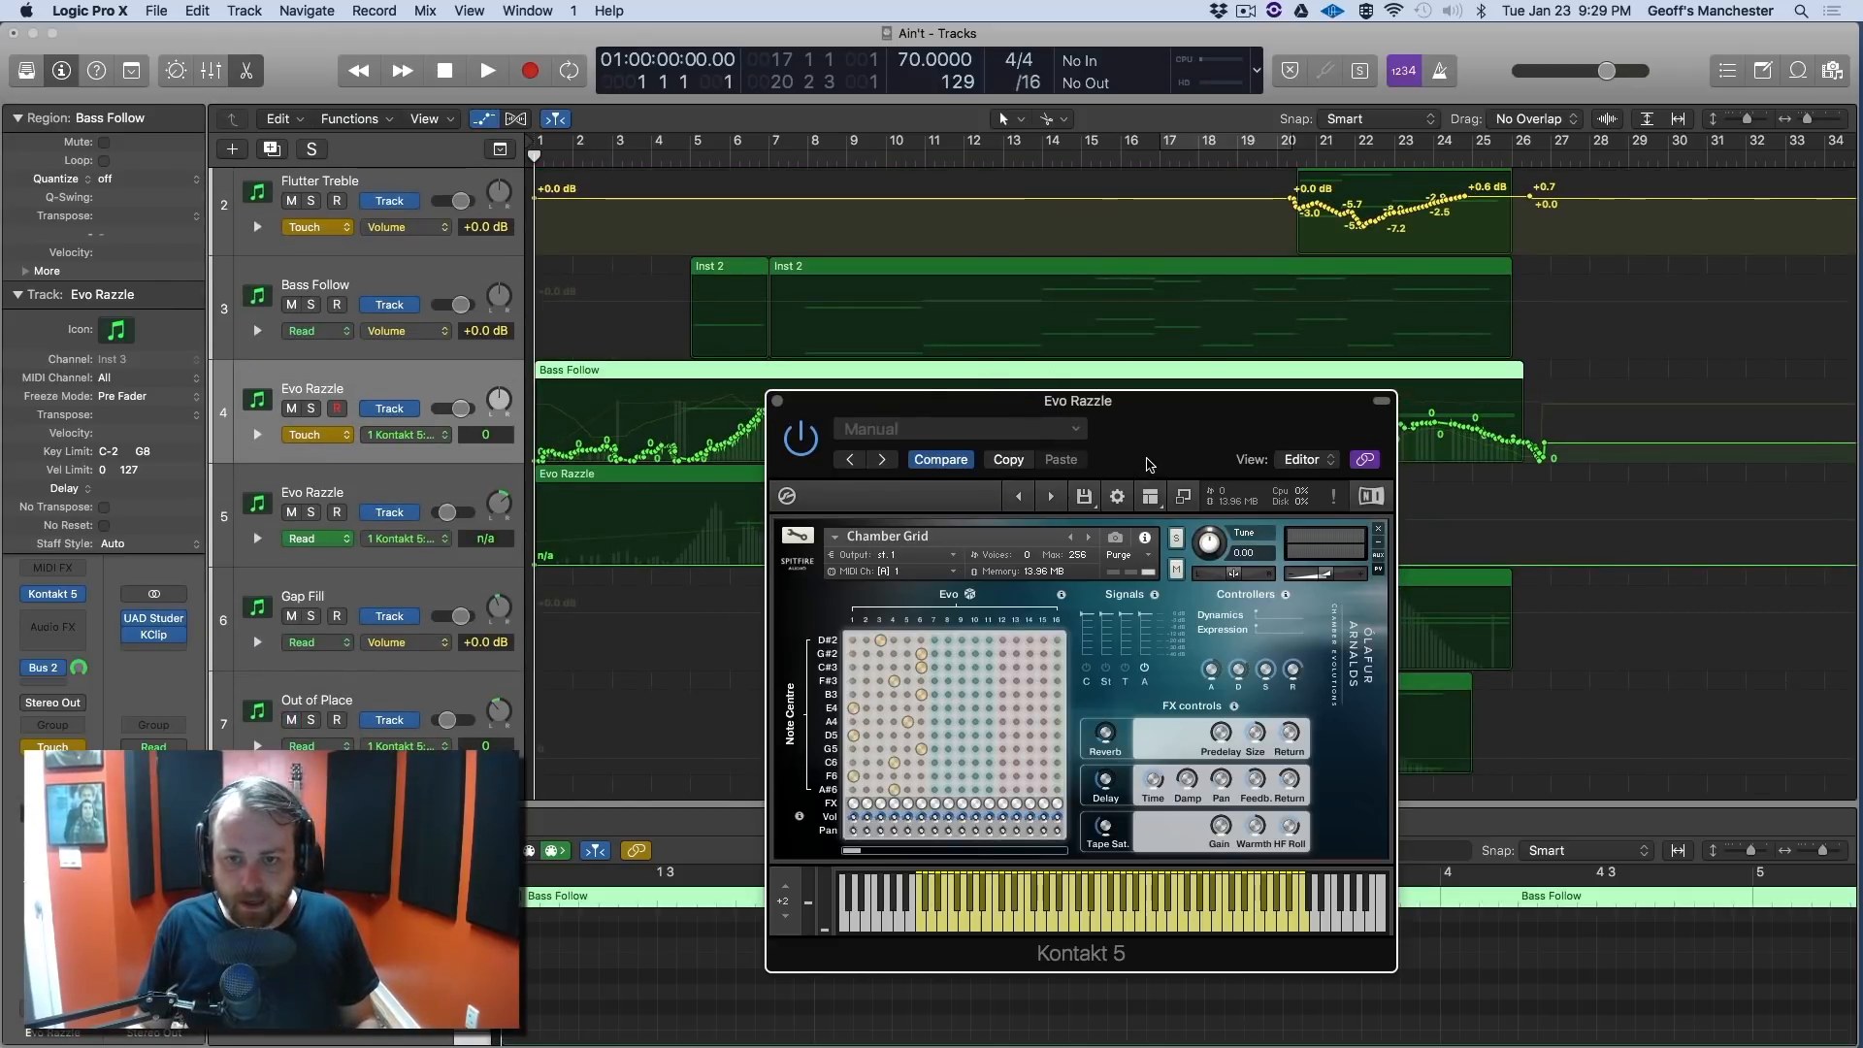
{"action": "left_click_drag", "start_coordinate": [1151, 468], "coordinate": [1502, 534]}
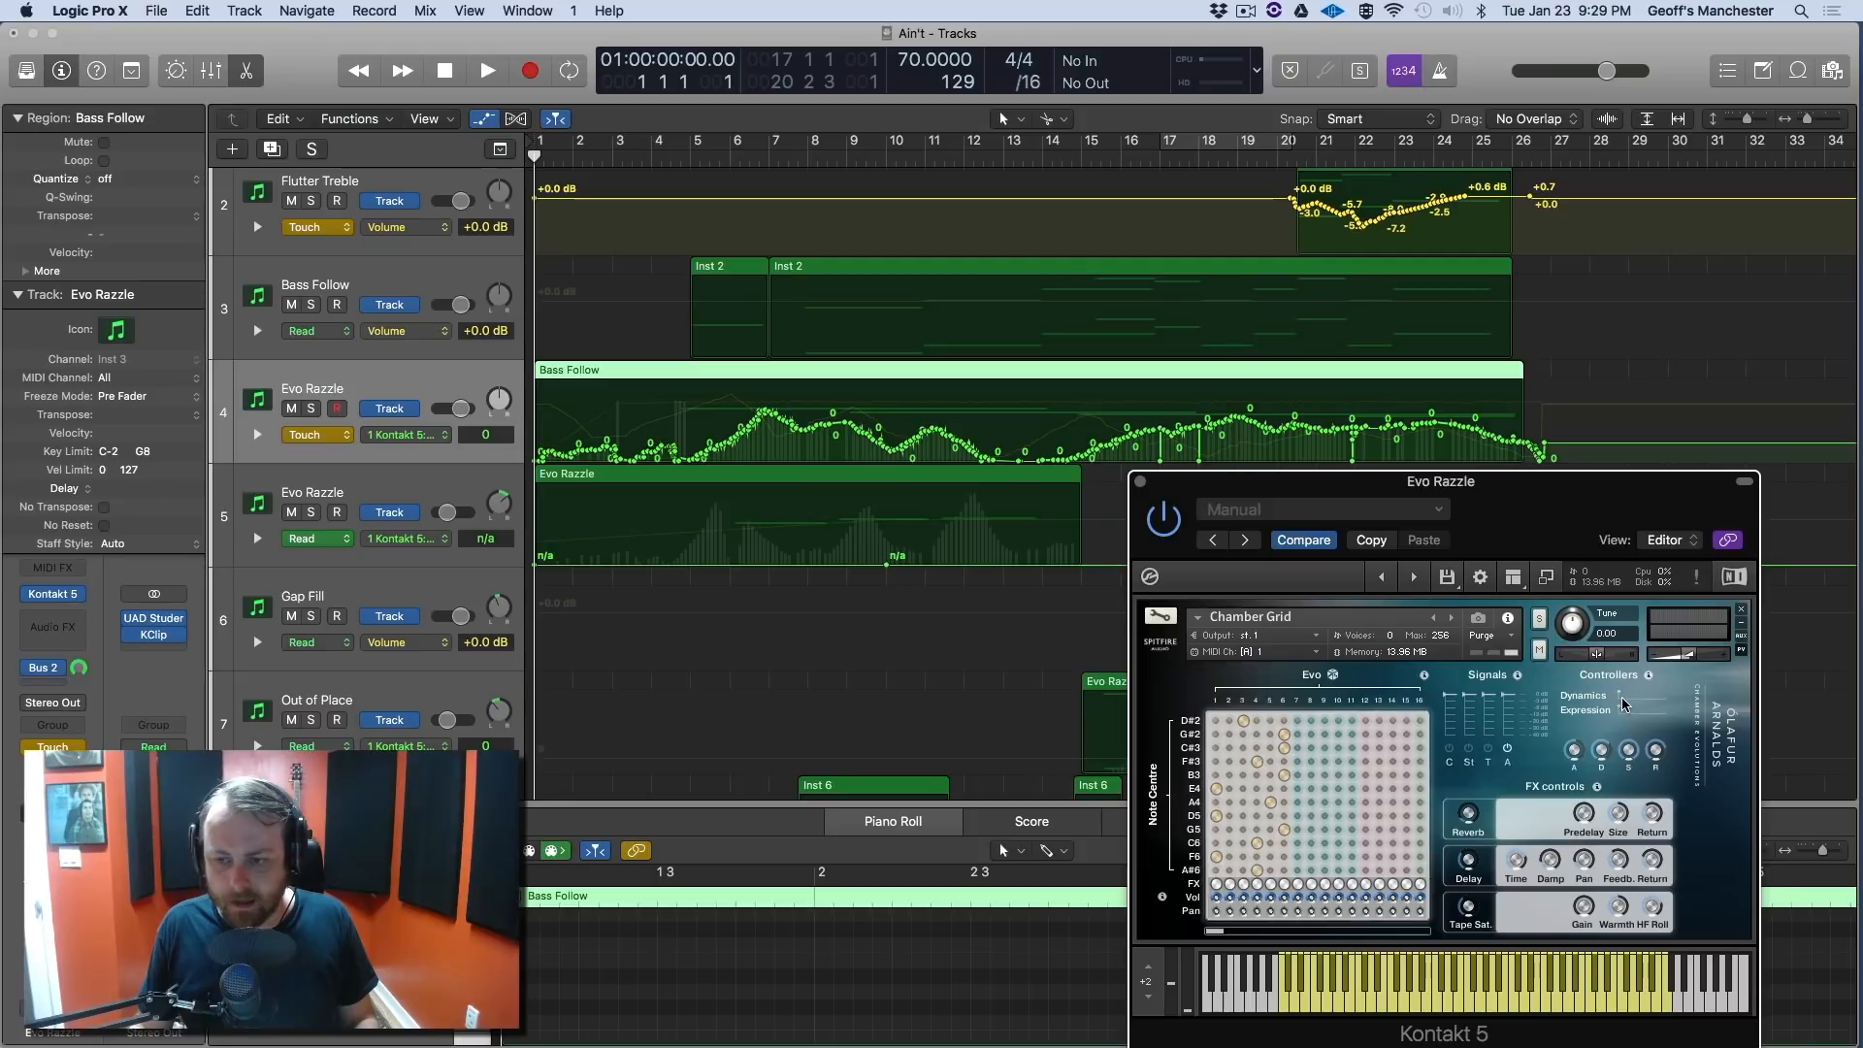
{"action": "left_click", "coordinate": [334, 409]}
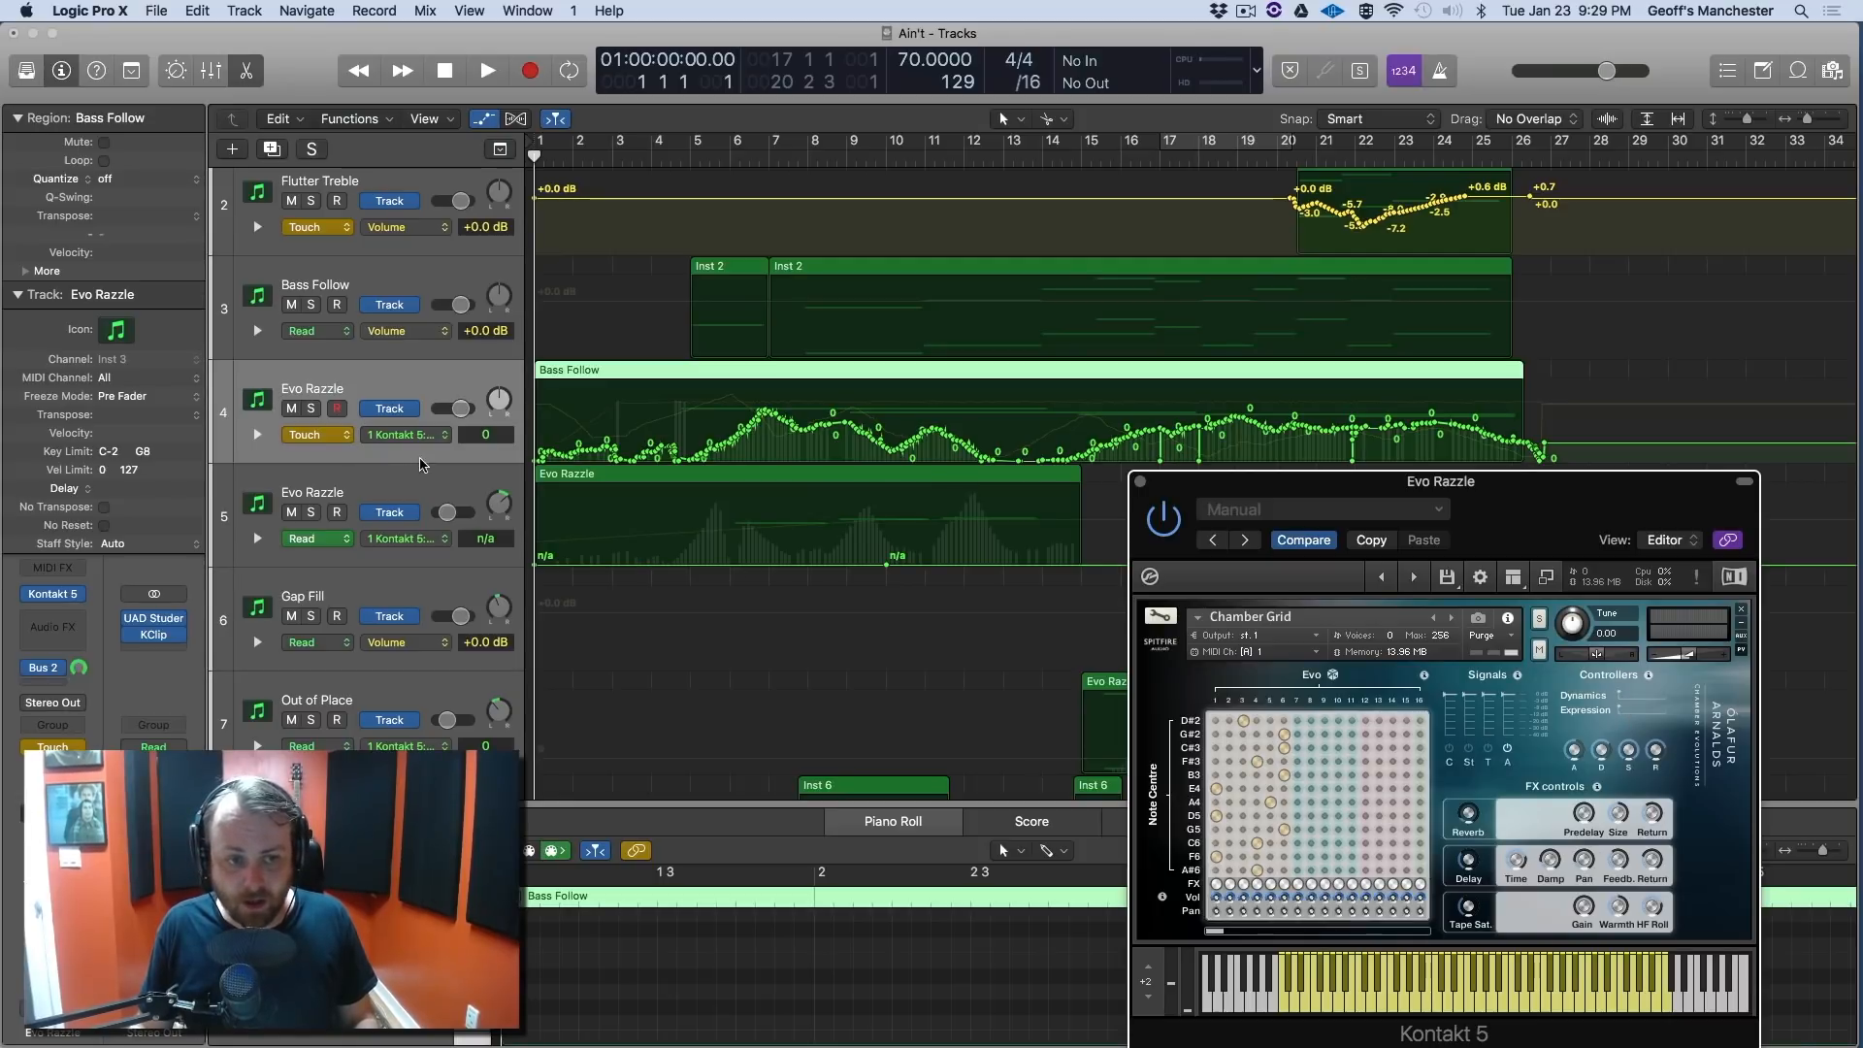
{"action": "left_click", "coordinate": [251, 438]}
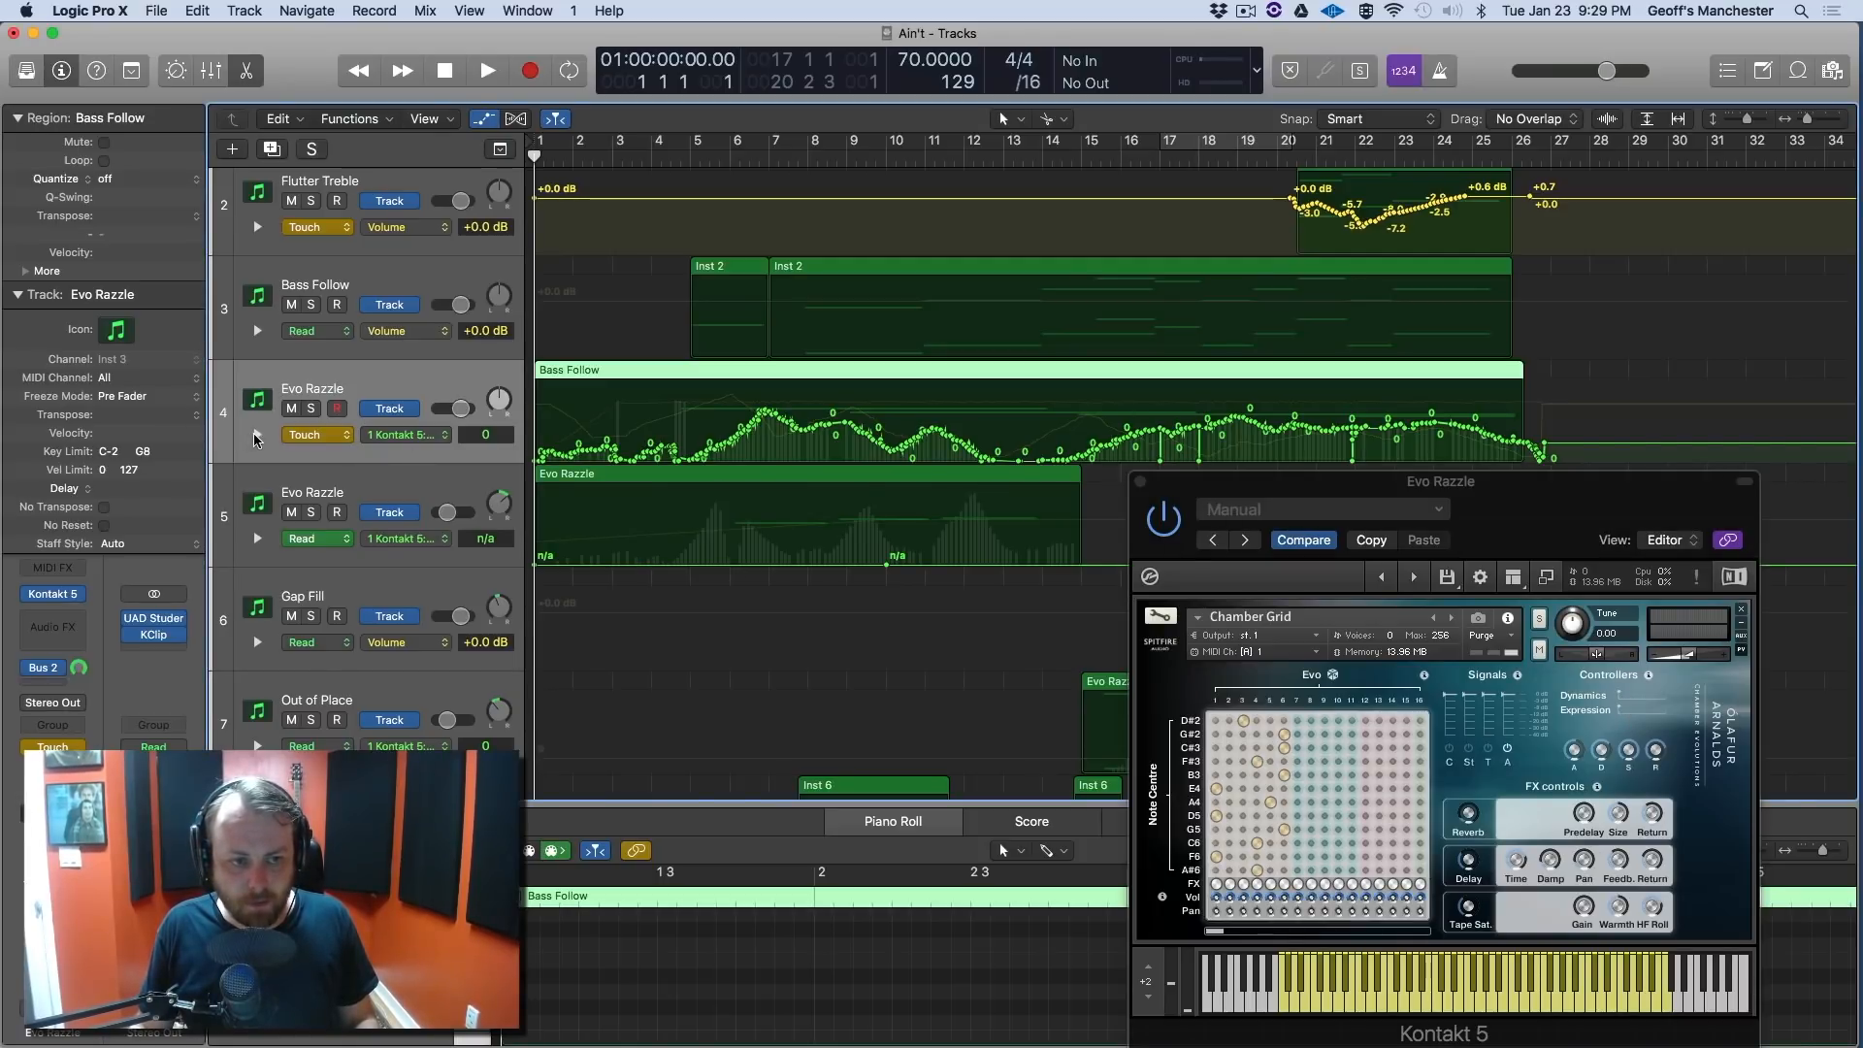
{"action": "left_click", "coordinate": [256, 435]}
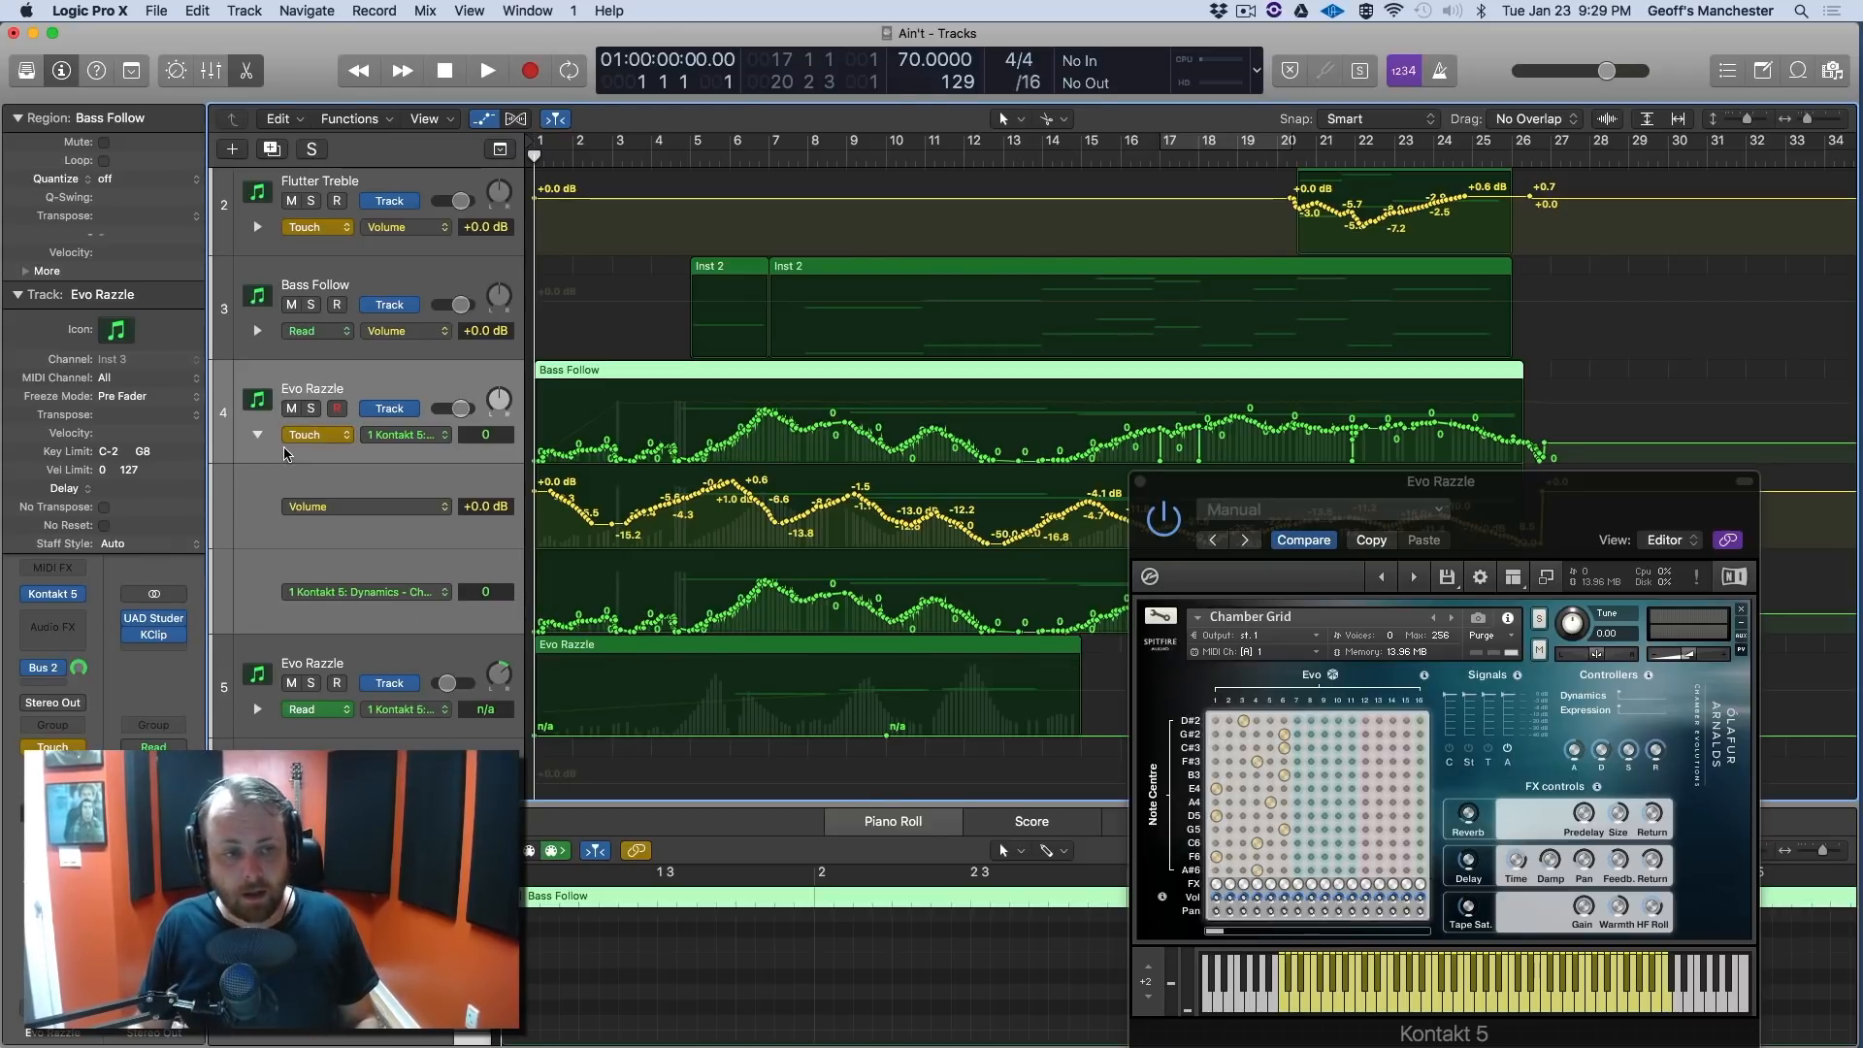
{"action": "left_click", "coordinate": [257, 435]}
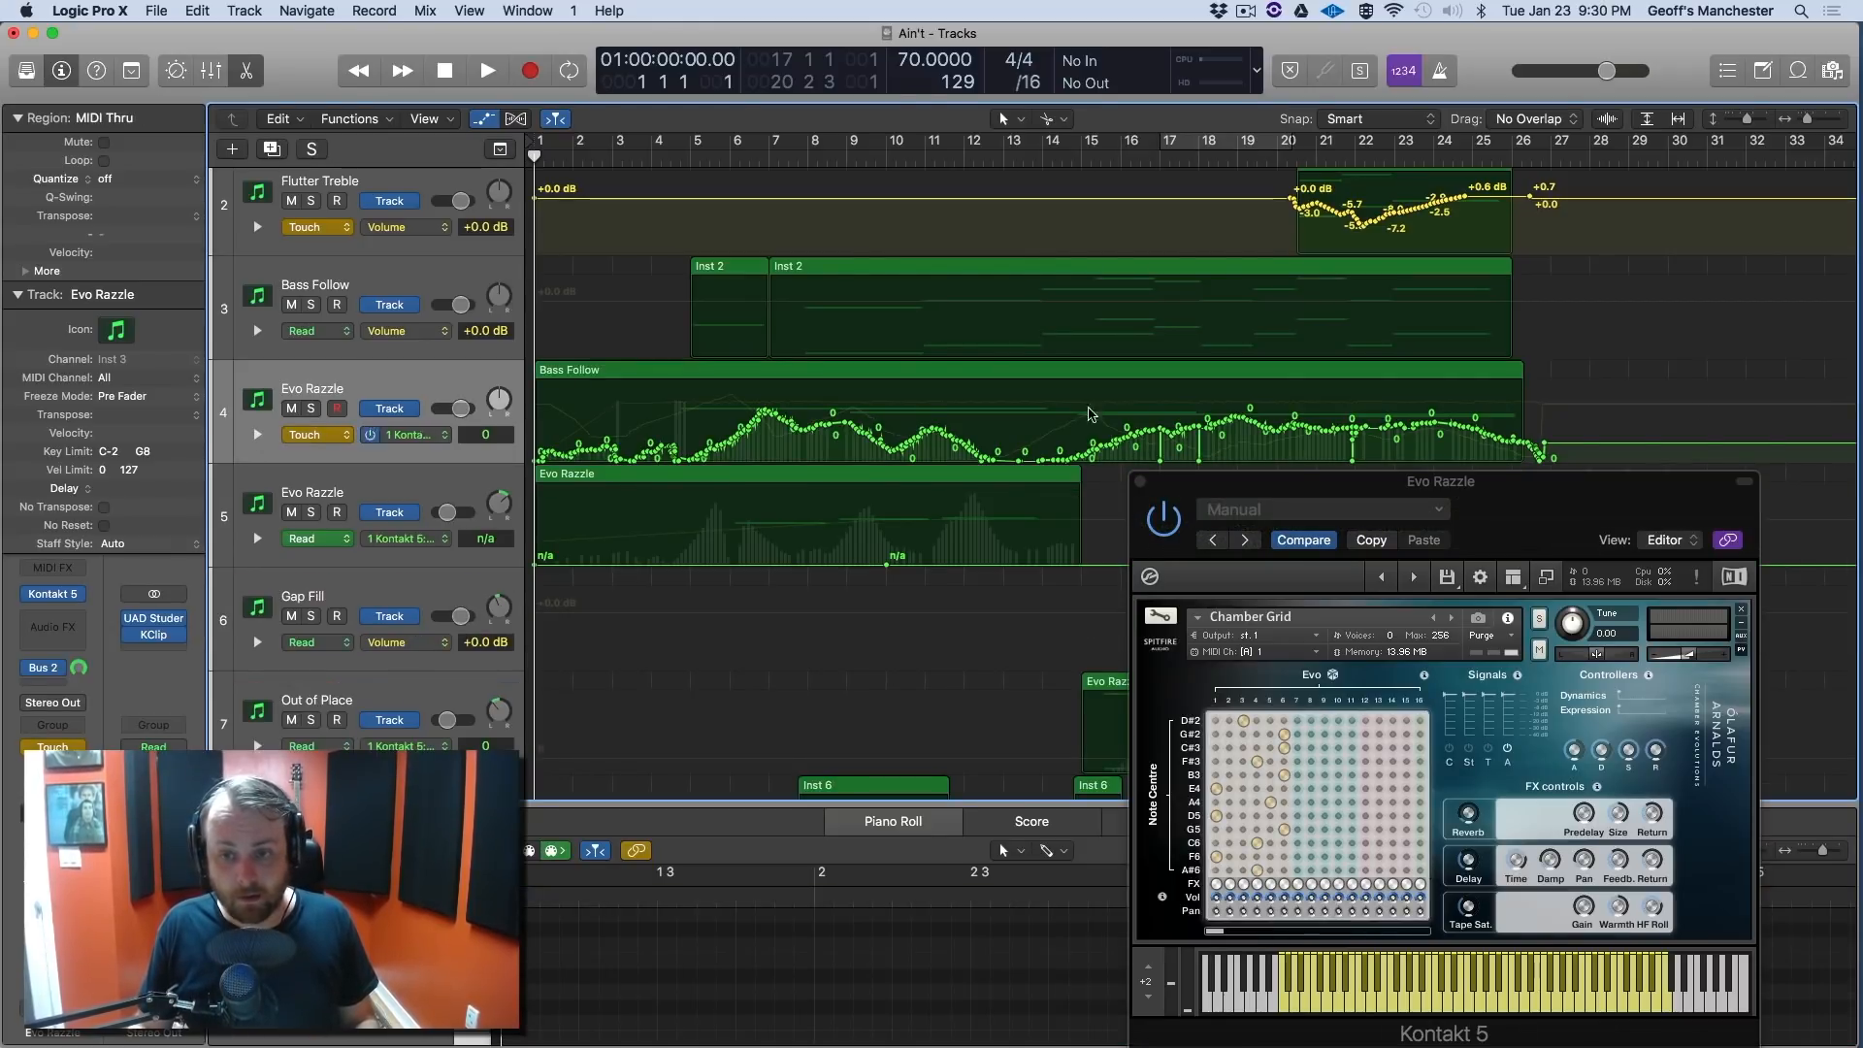
Raise the Kontakt window so it is fully visible, hide the track automation and solo the Evo Razzle track 4.
{"action": "left_click_drag", "start_coordinate": [1526, 529], "coordinate": [1532, 479]}
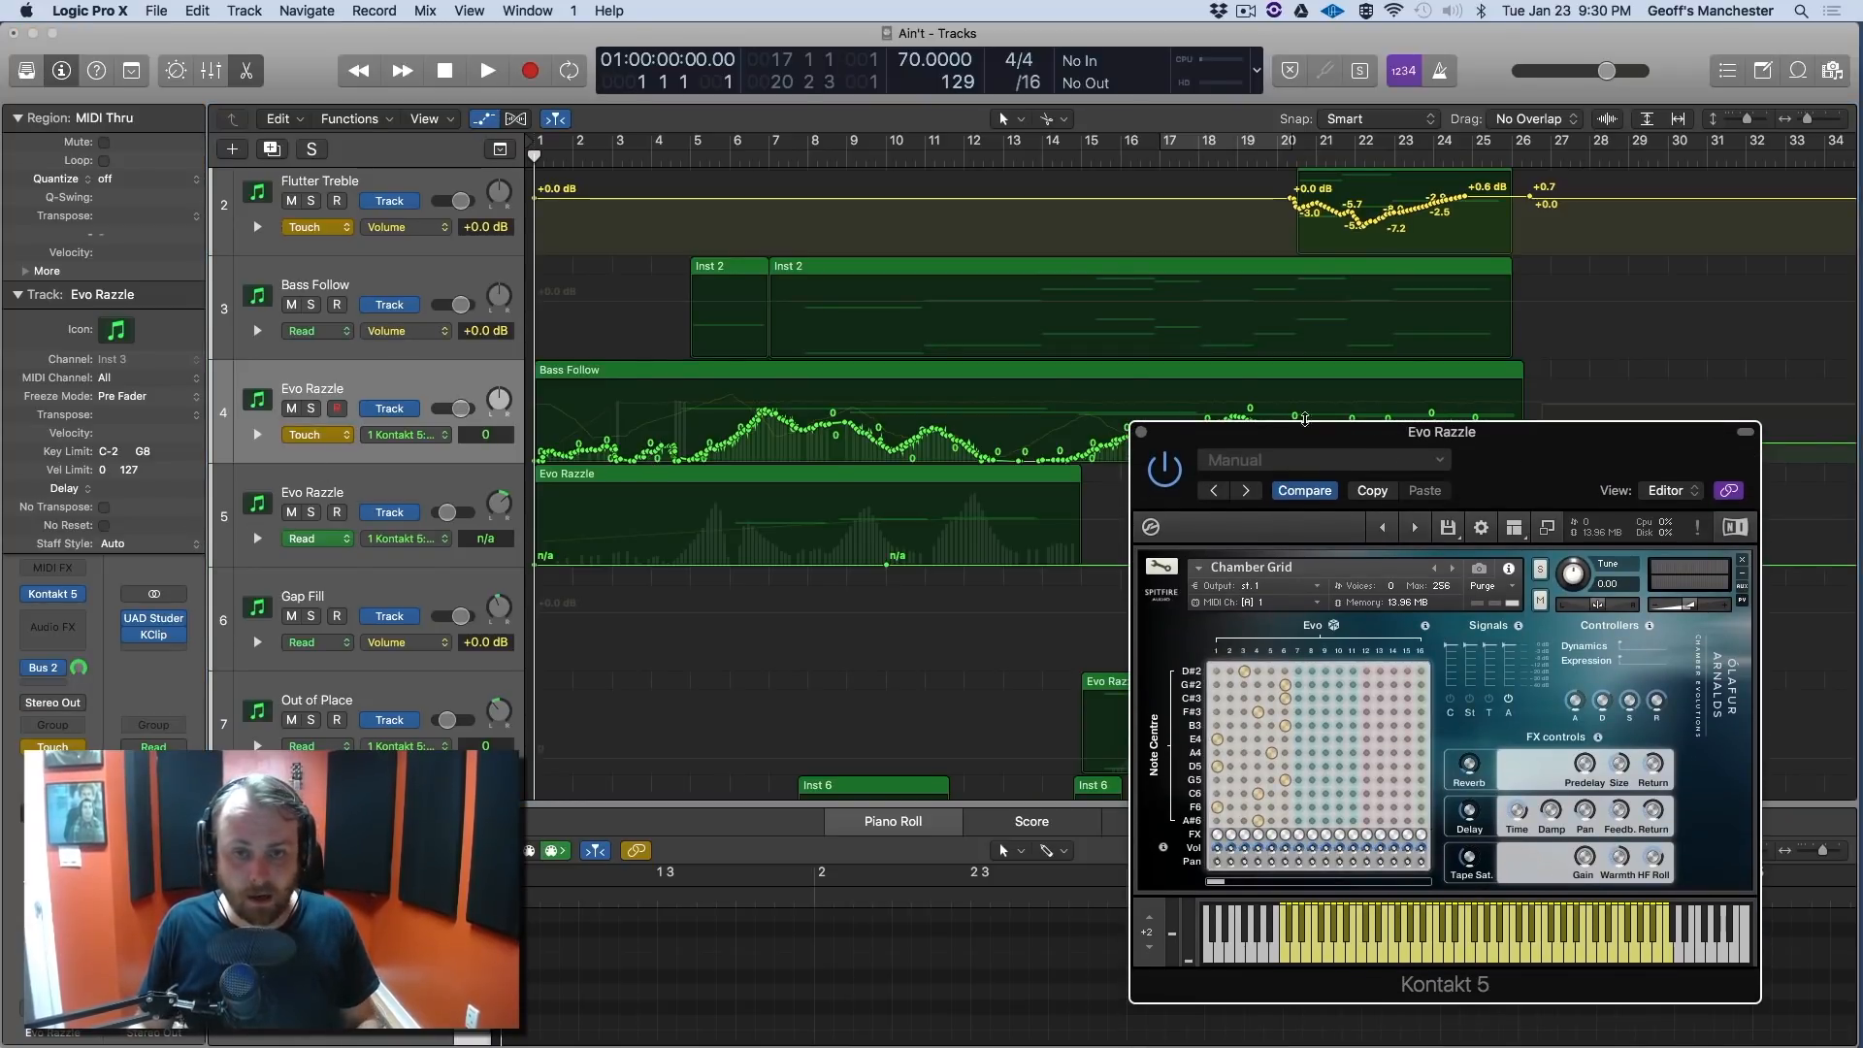
{"action": "key", "text": "a"}
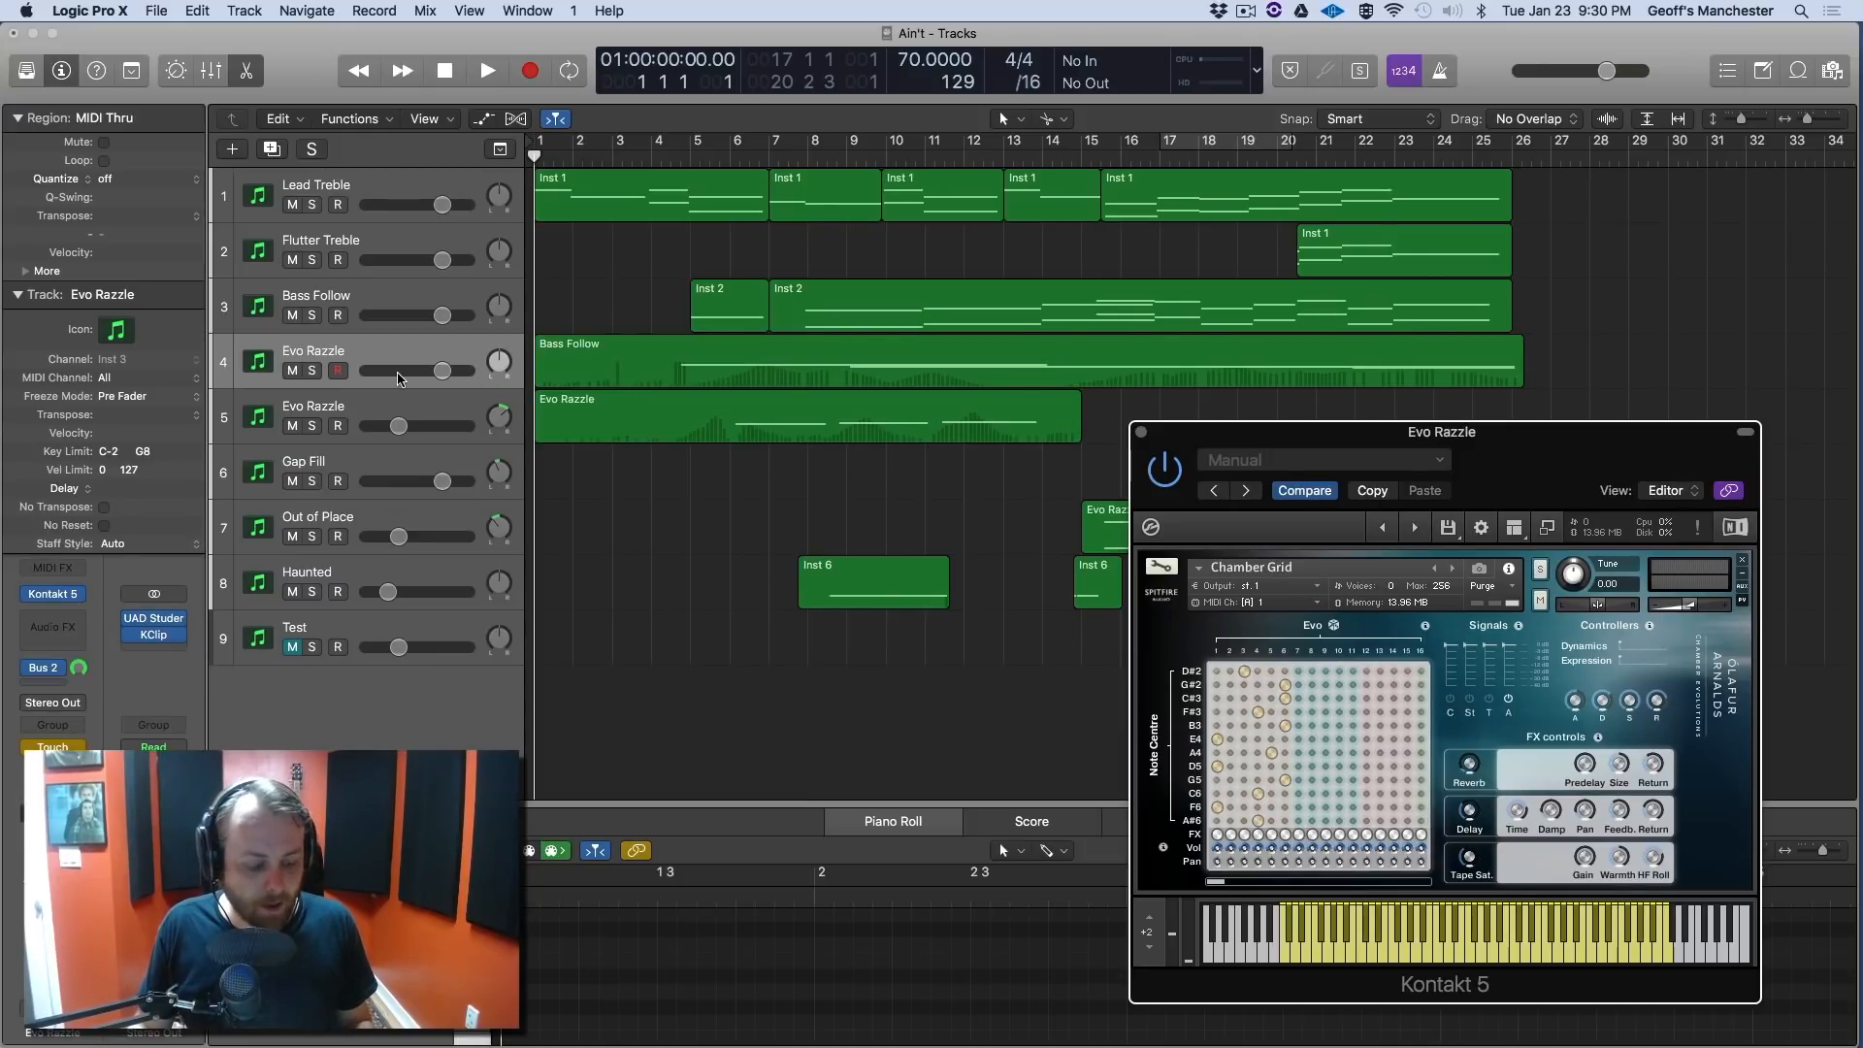
{"action": "key", "text": "s"}
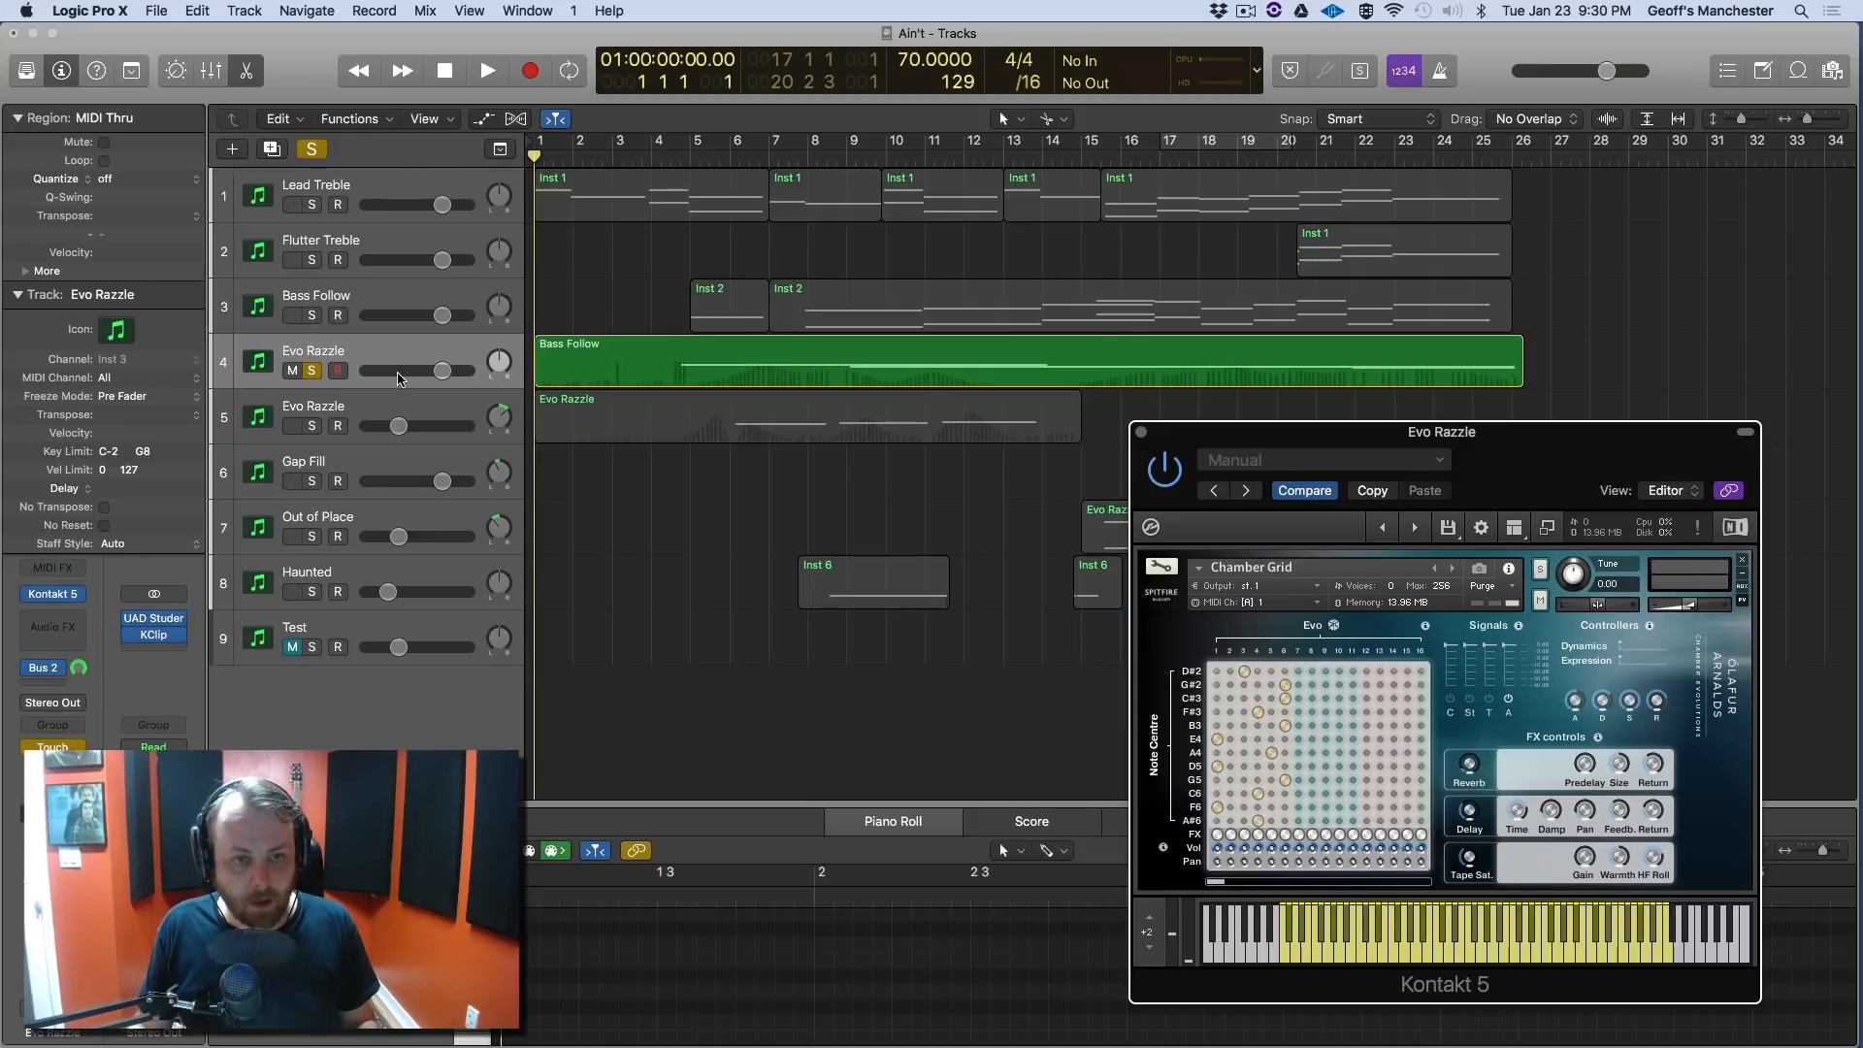
Play the soloed Evo Razzle track 4 from around bar 4 and expand its Volume and Kontakt Dynamics automation lanes during playback.
{"action": "left_click", "coordinate": [663, 160]}
{"action": "key", "text": "space"}
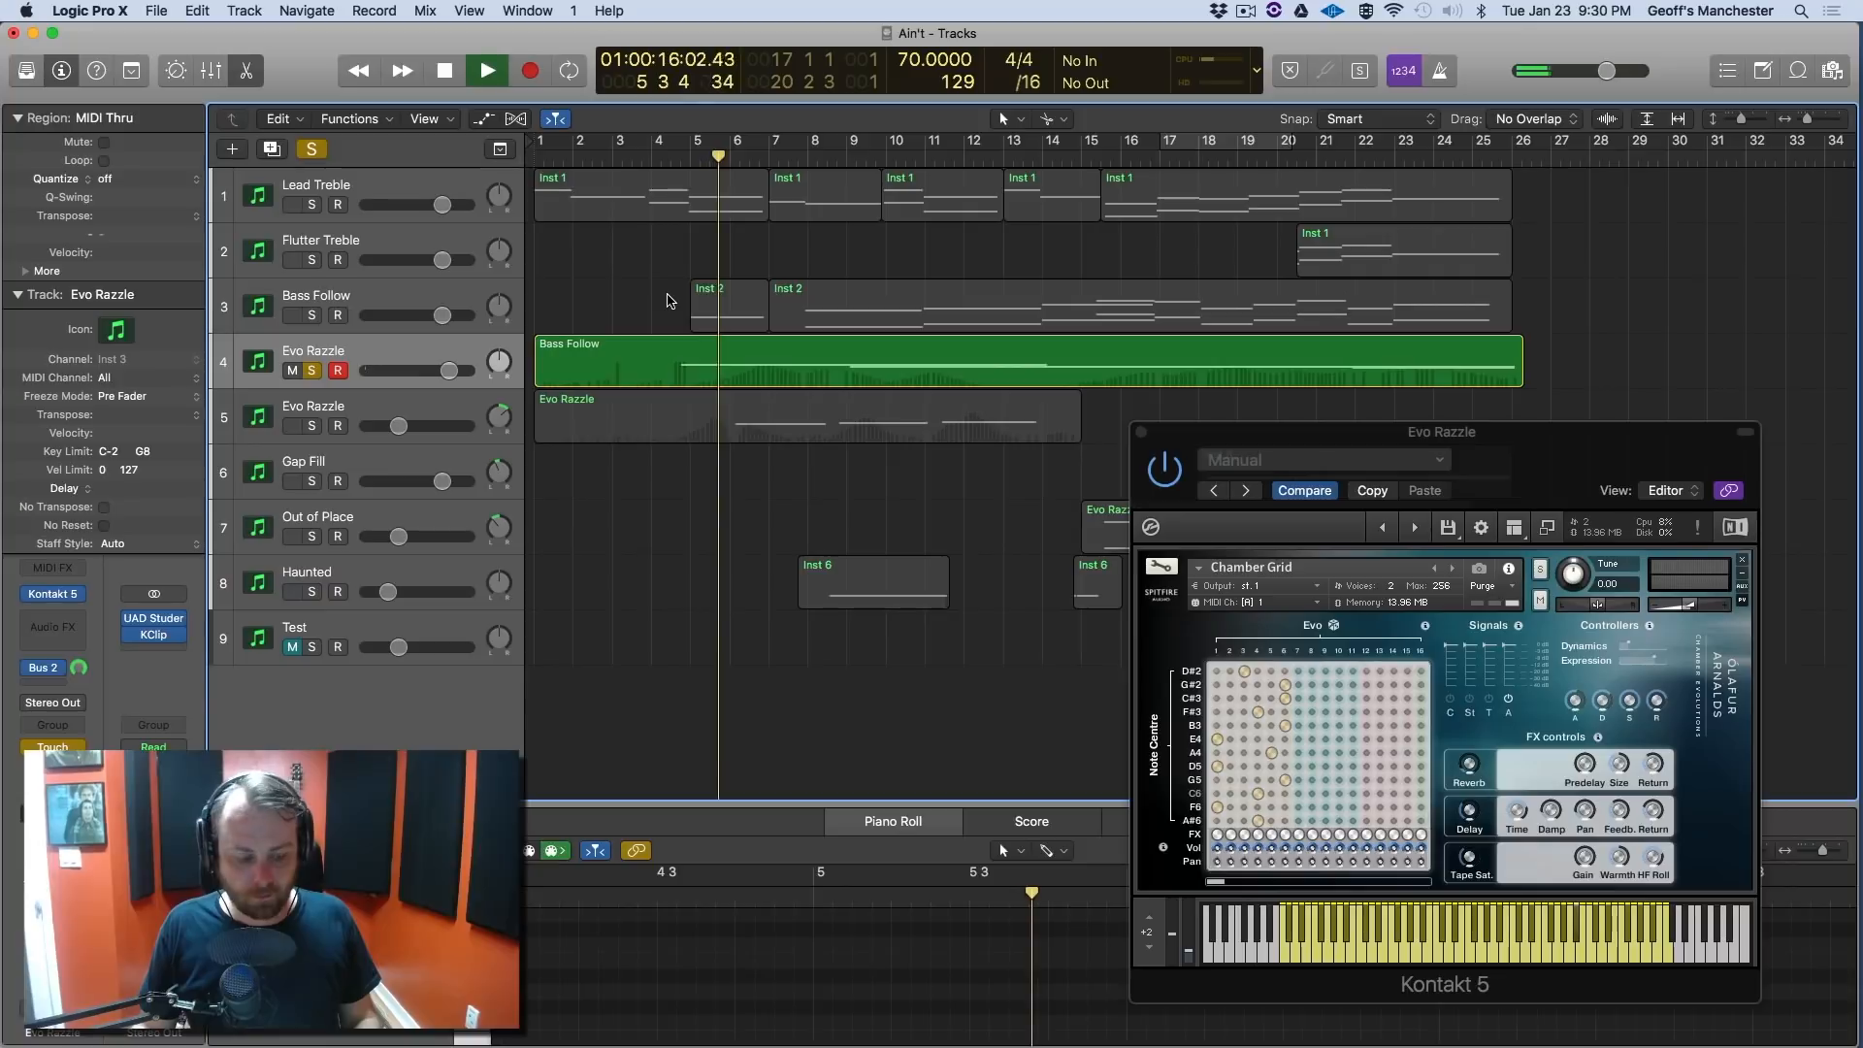
{"action": "key", "text": "a"}
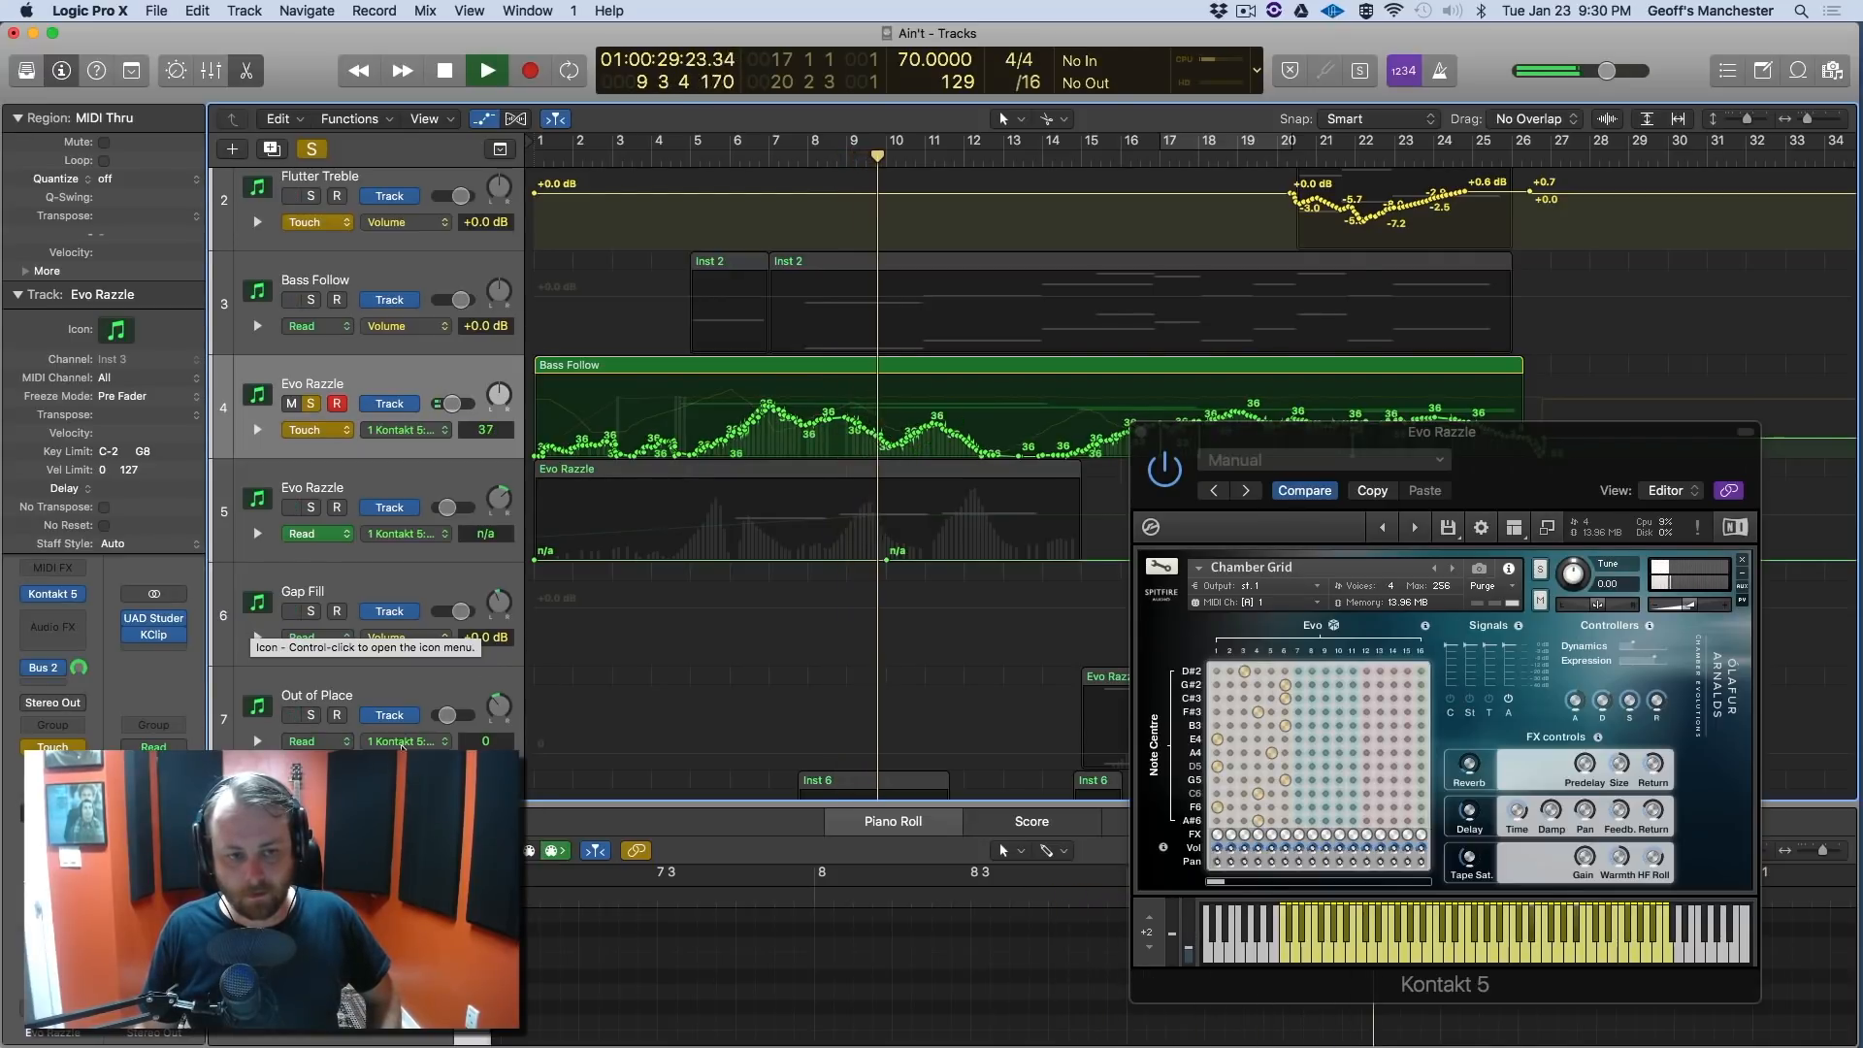
{"action": "left_click", "coordinate": [257, 430]}
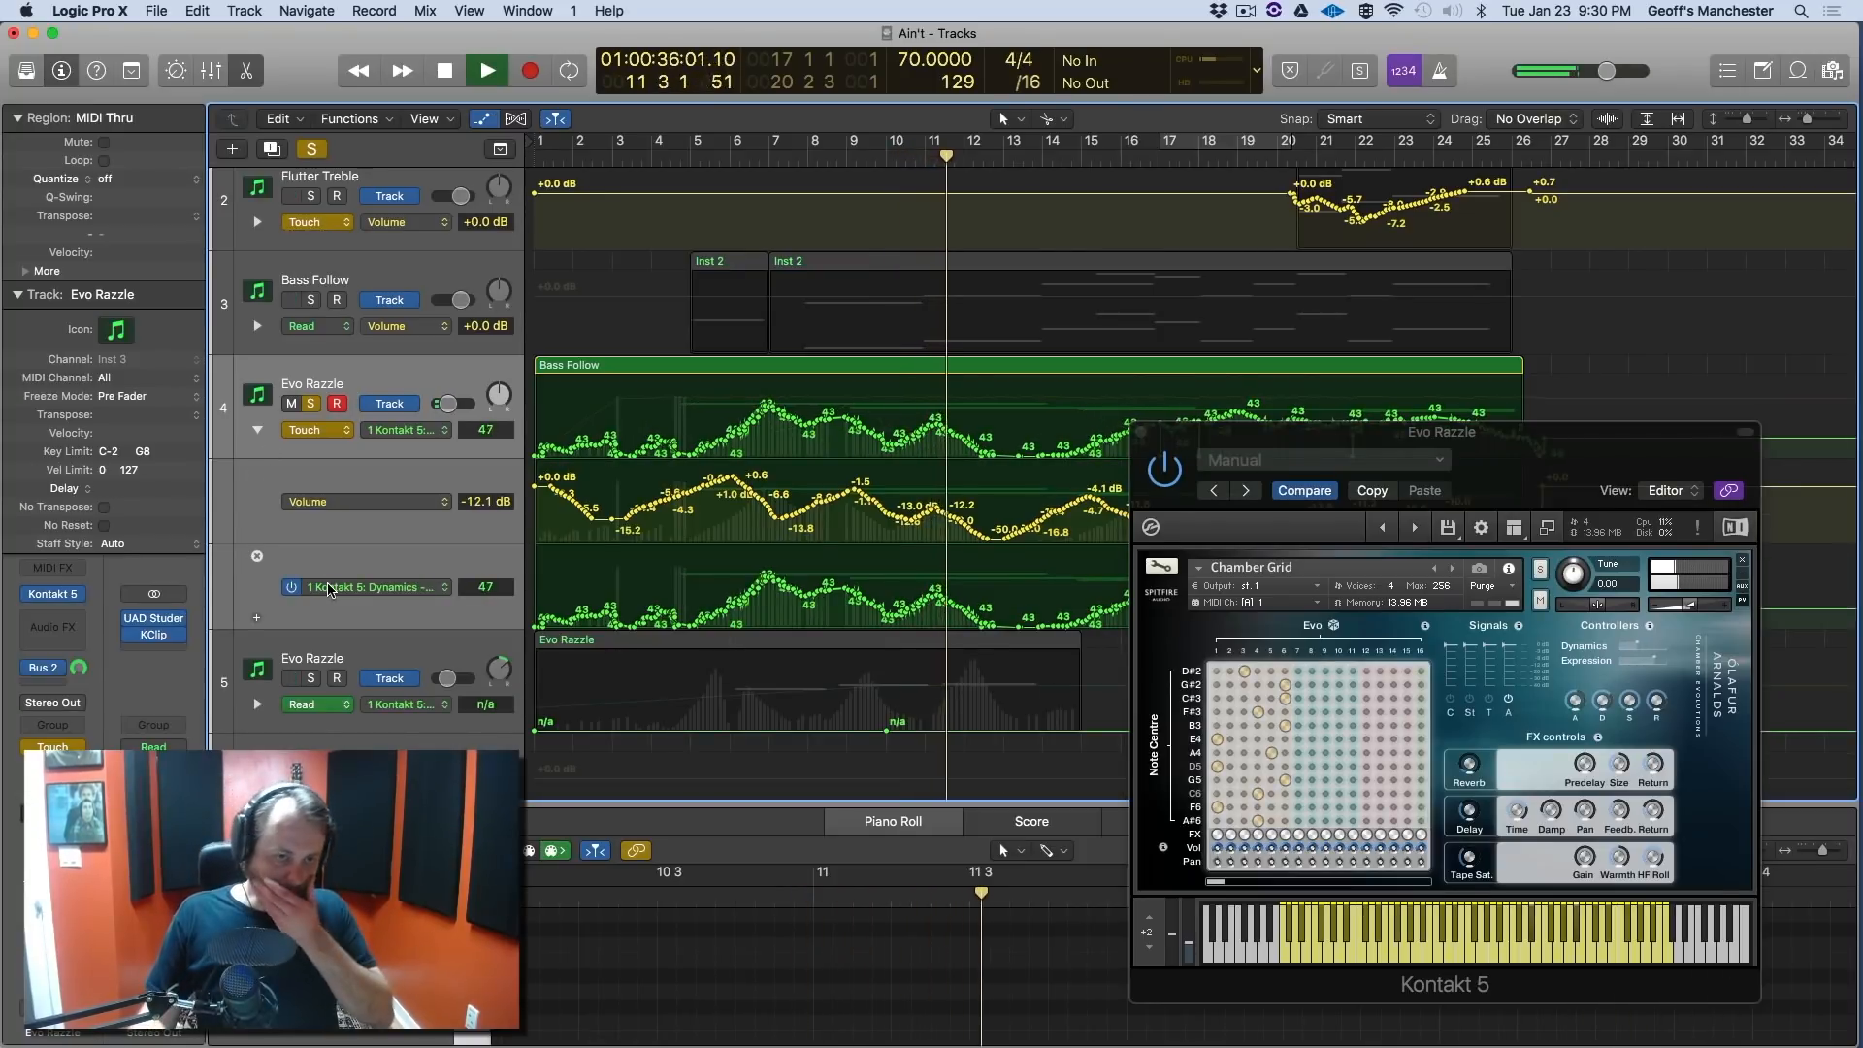
Compare Evo Razzle track 4 alone and within the full mix by toggling its solo, moving the Kontakt window clear of the upcoming automation.
{"action": "key", "text": "s"}
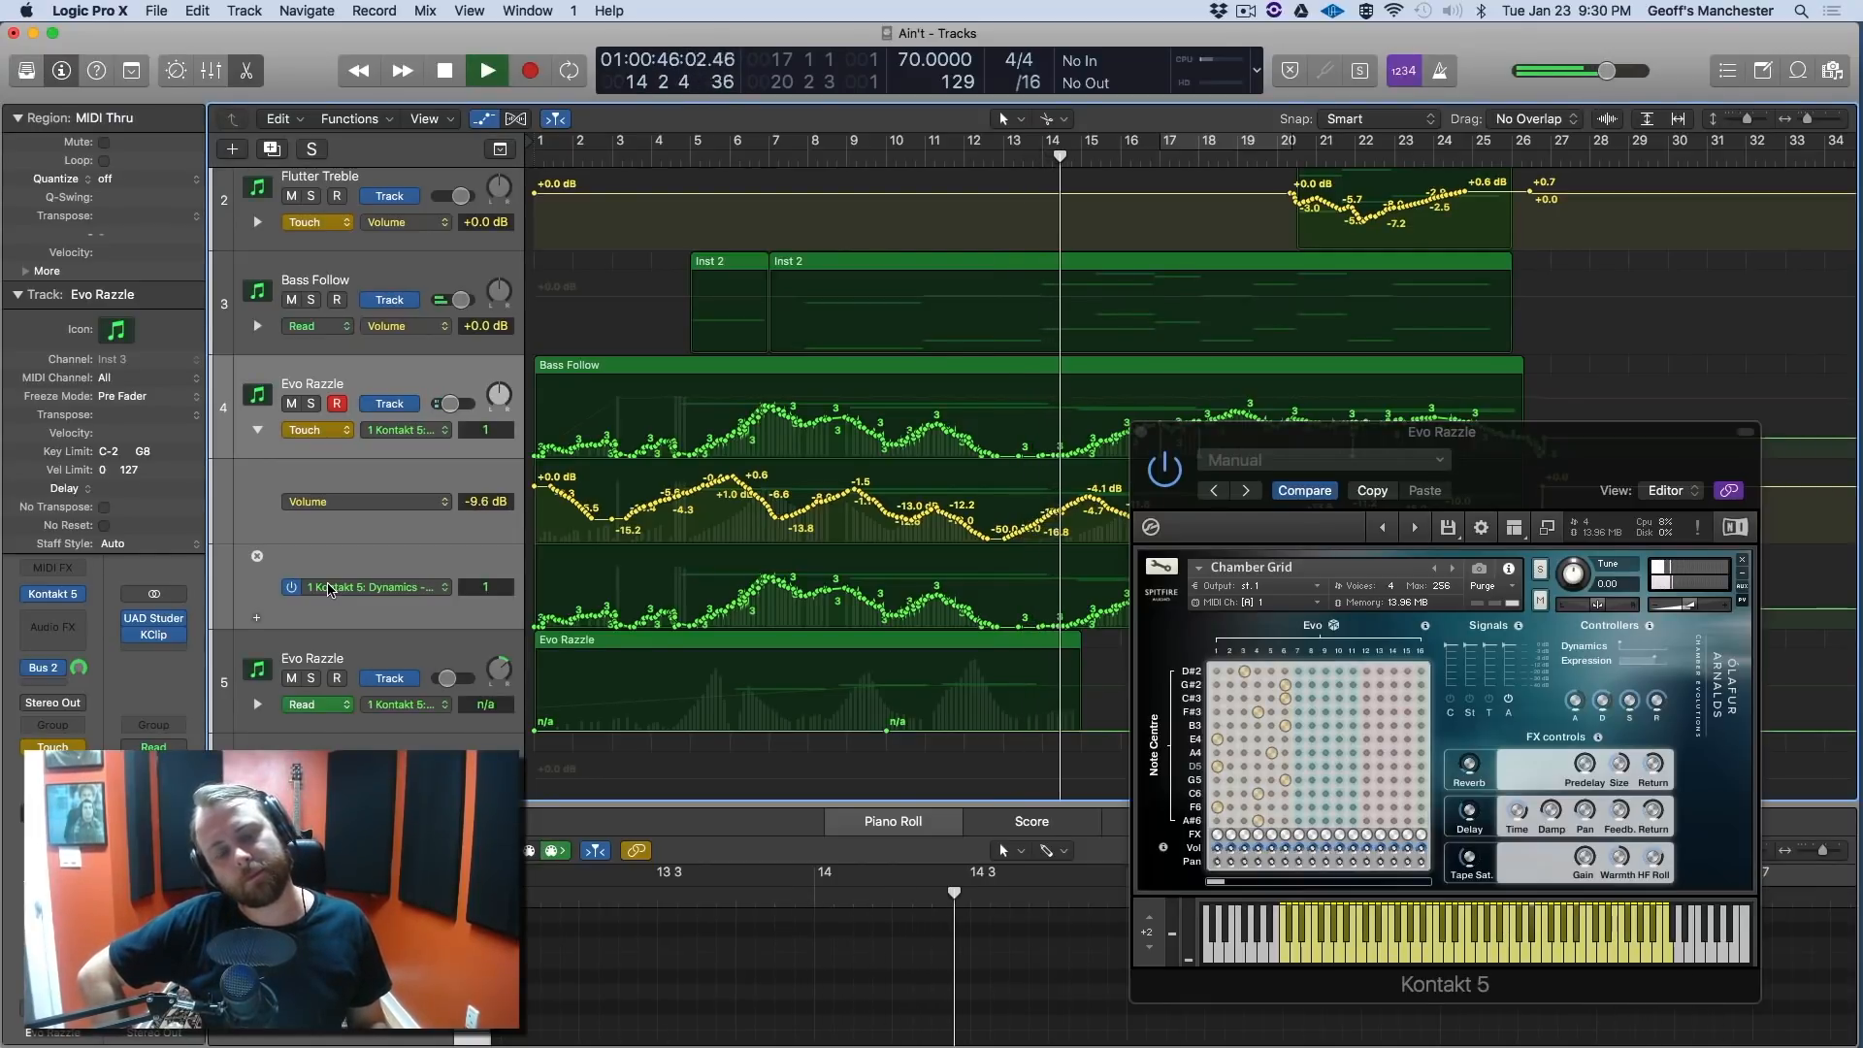
{"action": "key", "text": "s"}
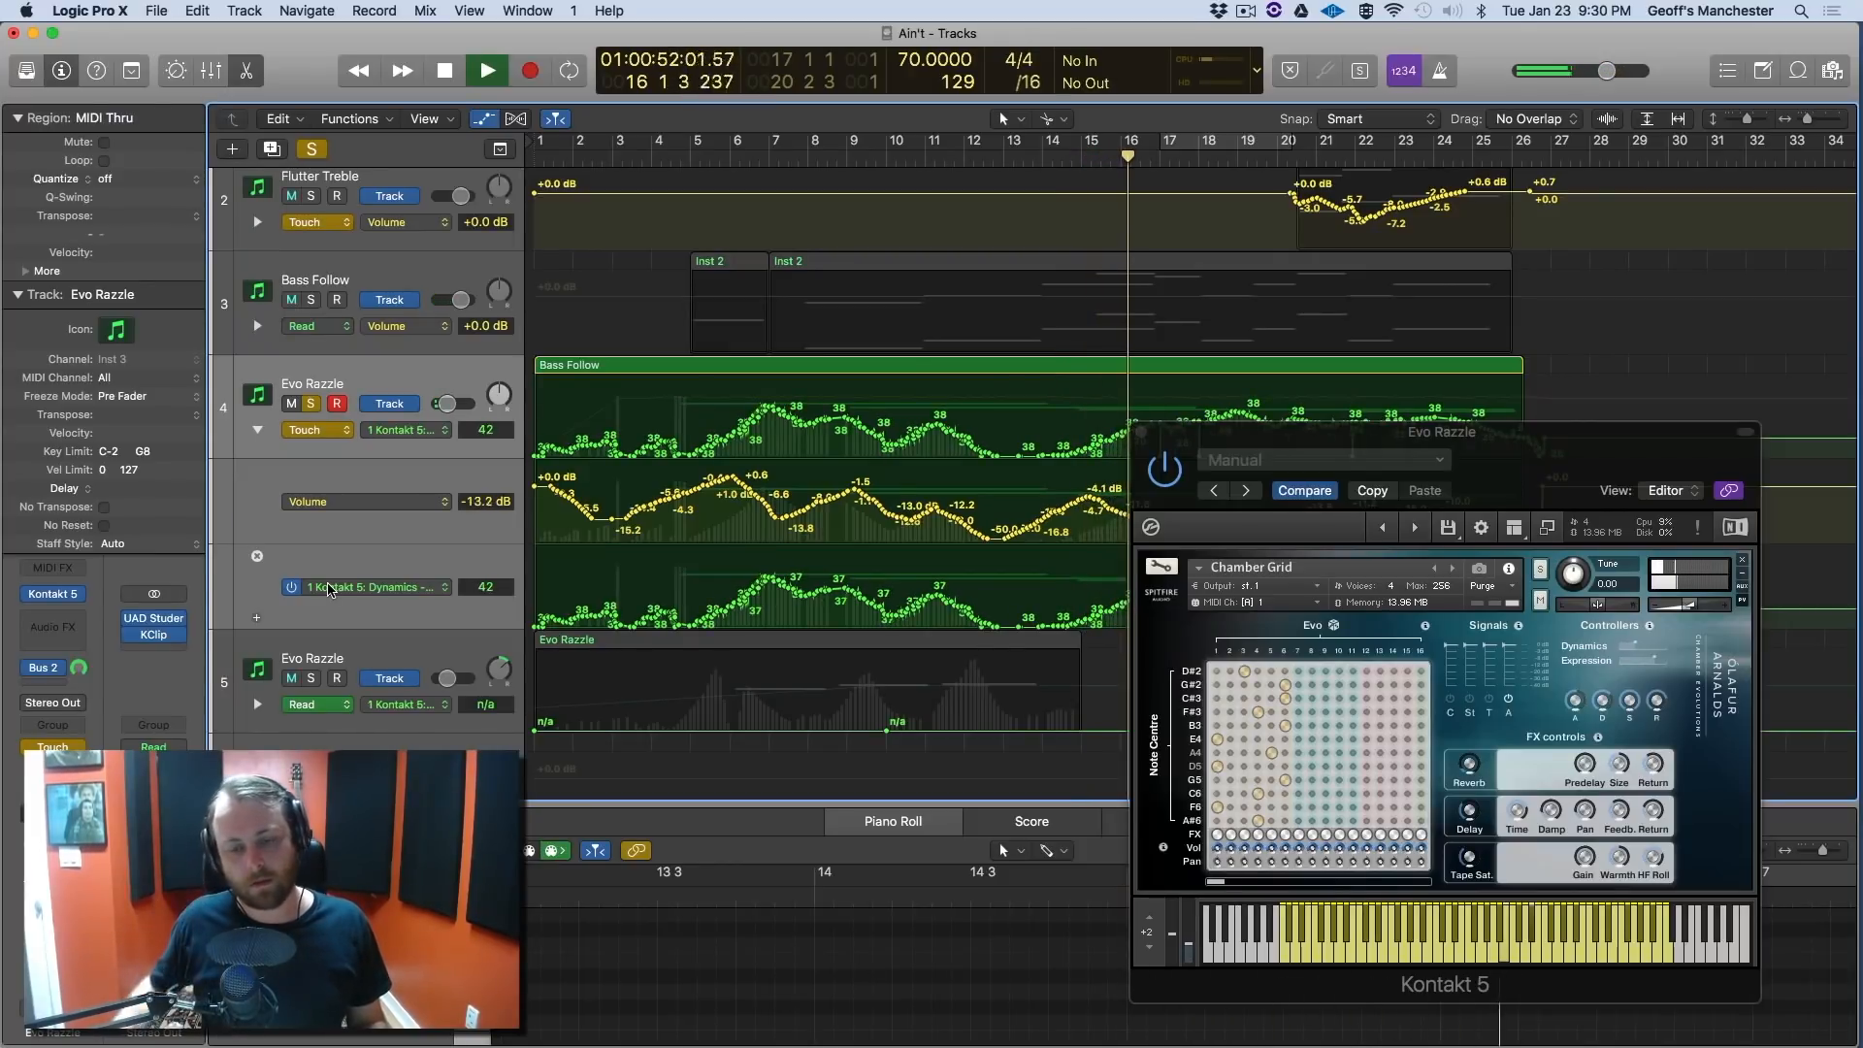
{"action": "left_click_drag", "start_coordinate": [1533, 484], "coordinate": [766, 512]}
{"action": "key", "text": "s"}
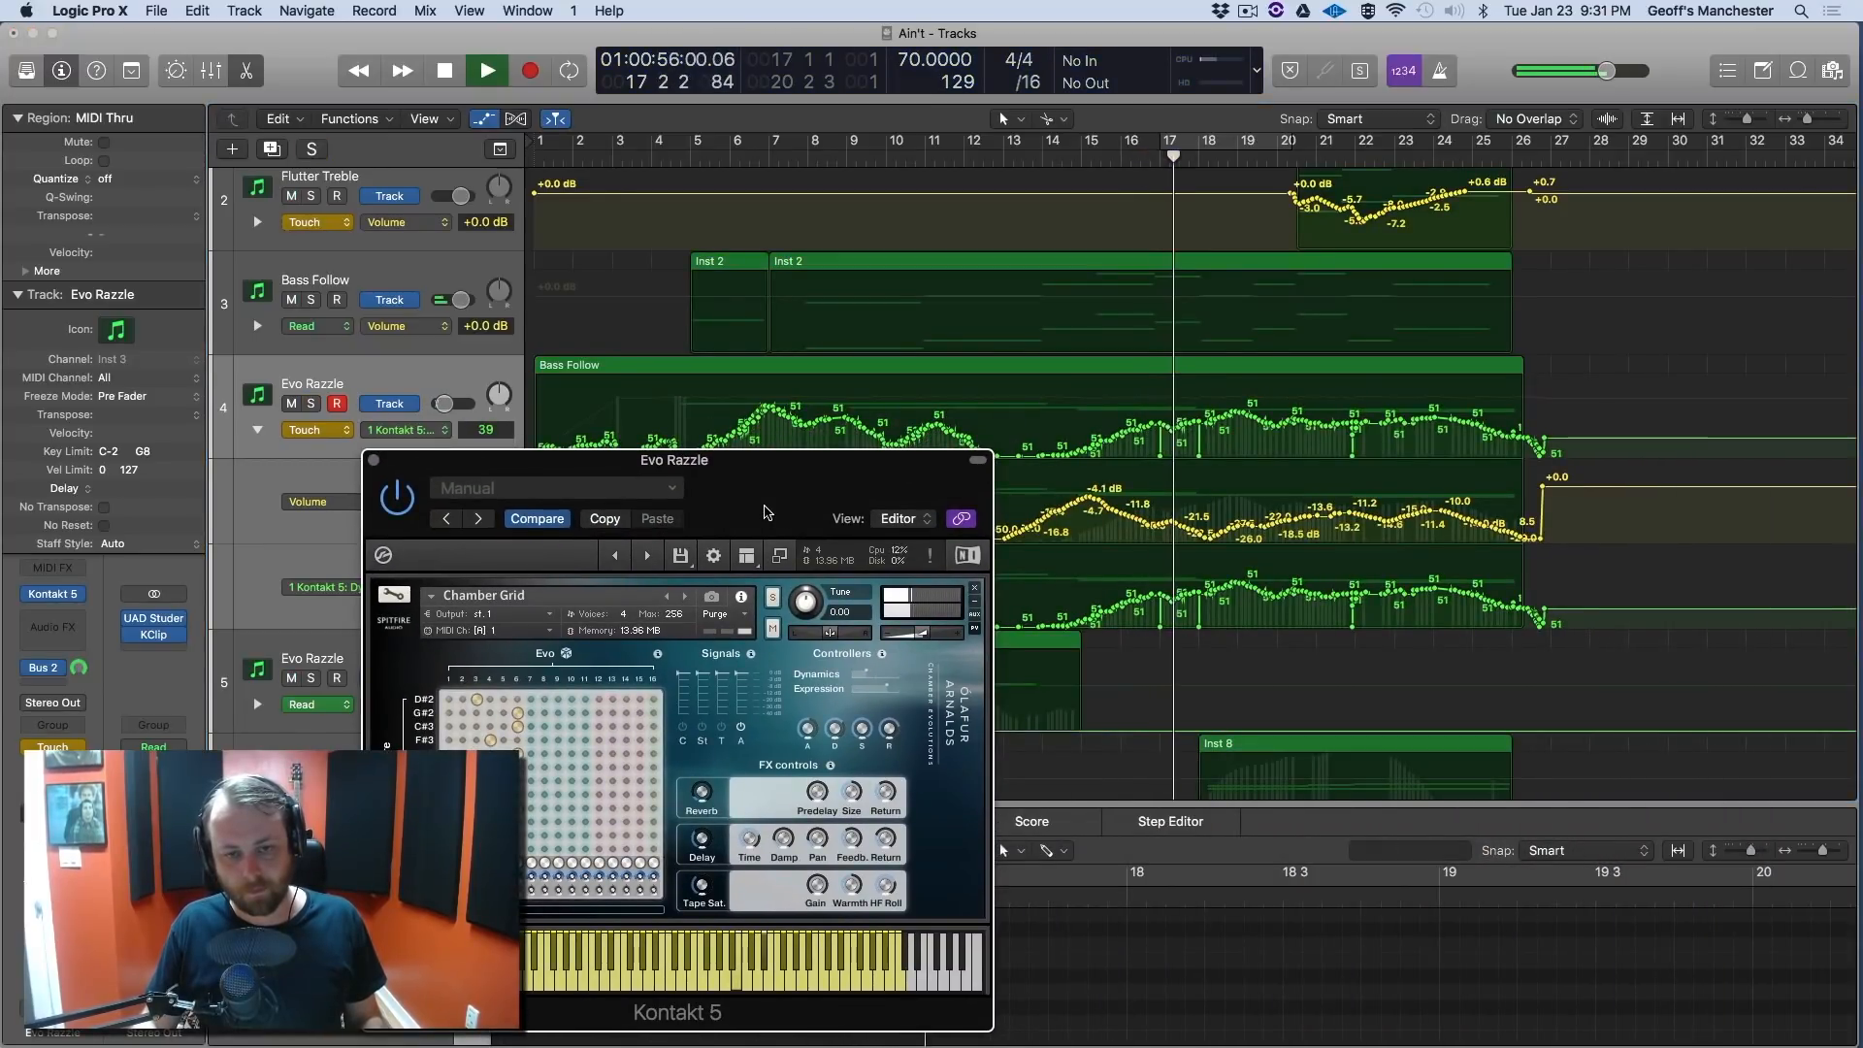
{"action": "key", "text": "s"}
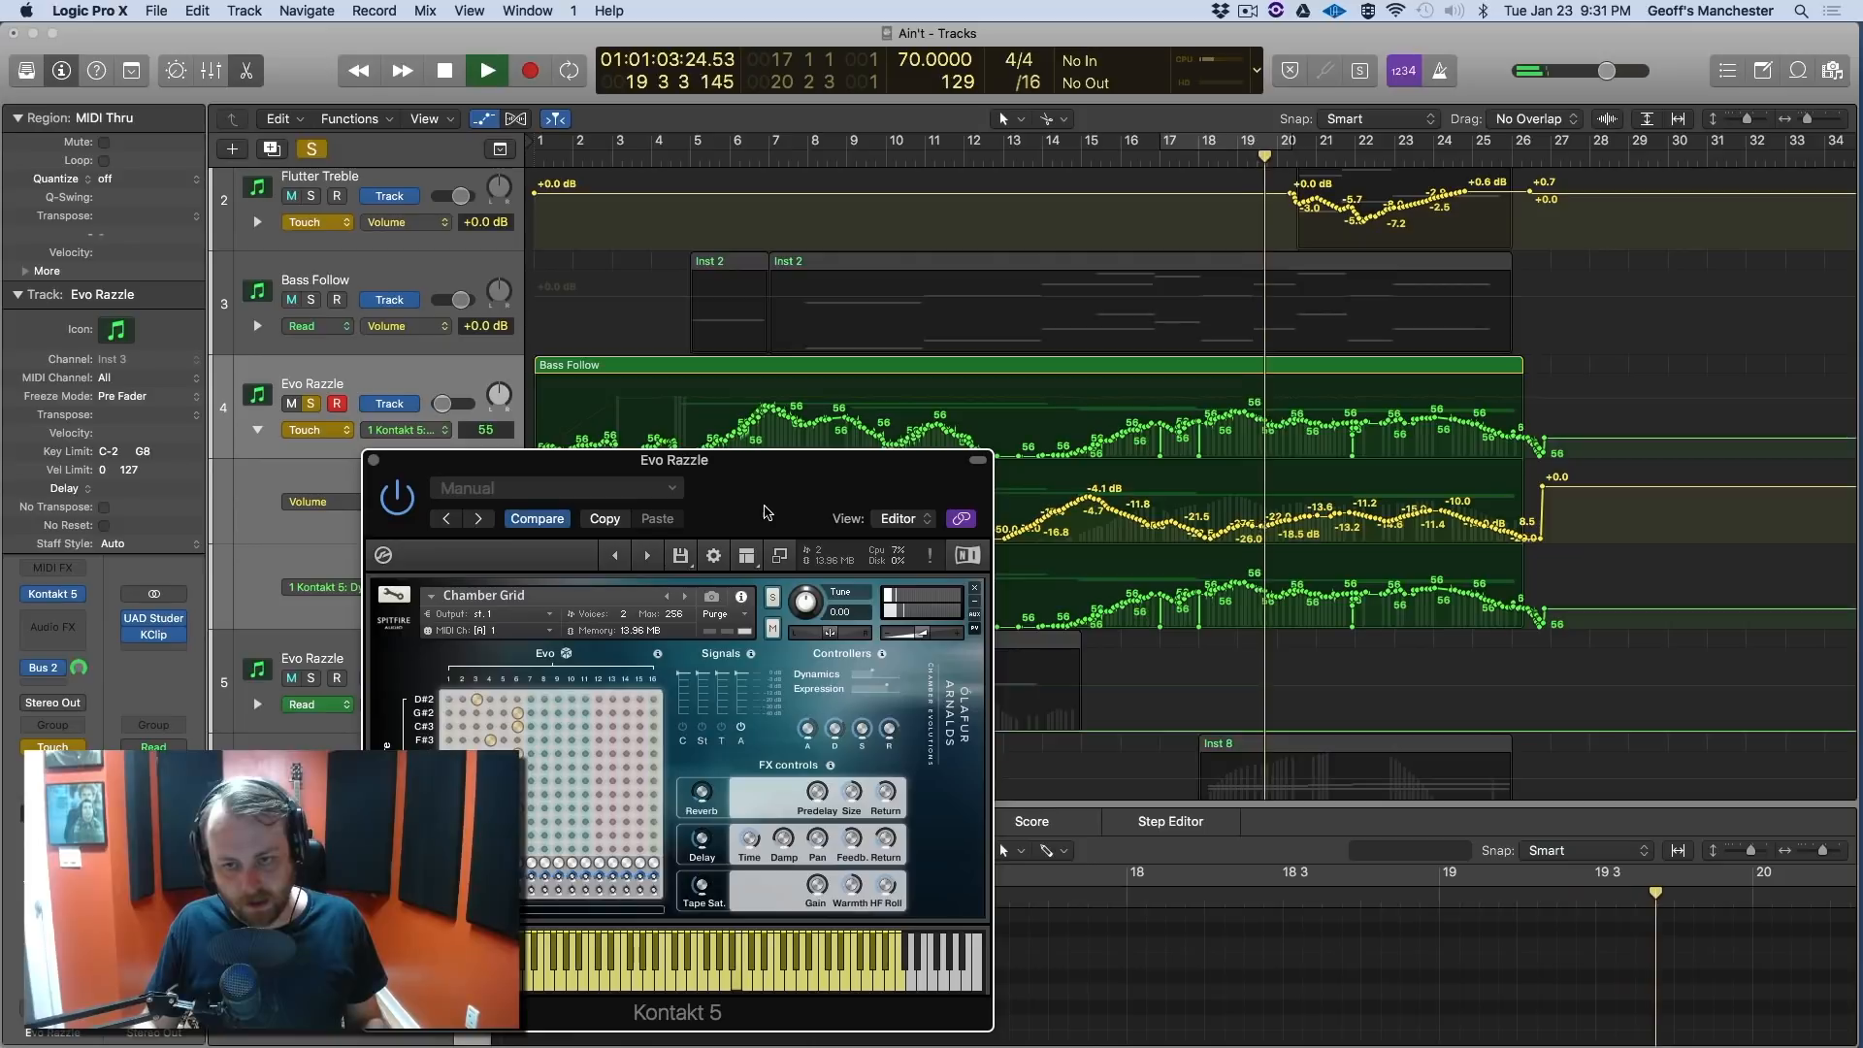
{"action": "key", "text": "s"}
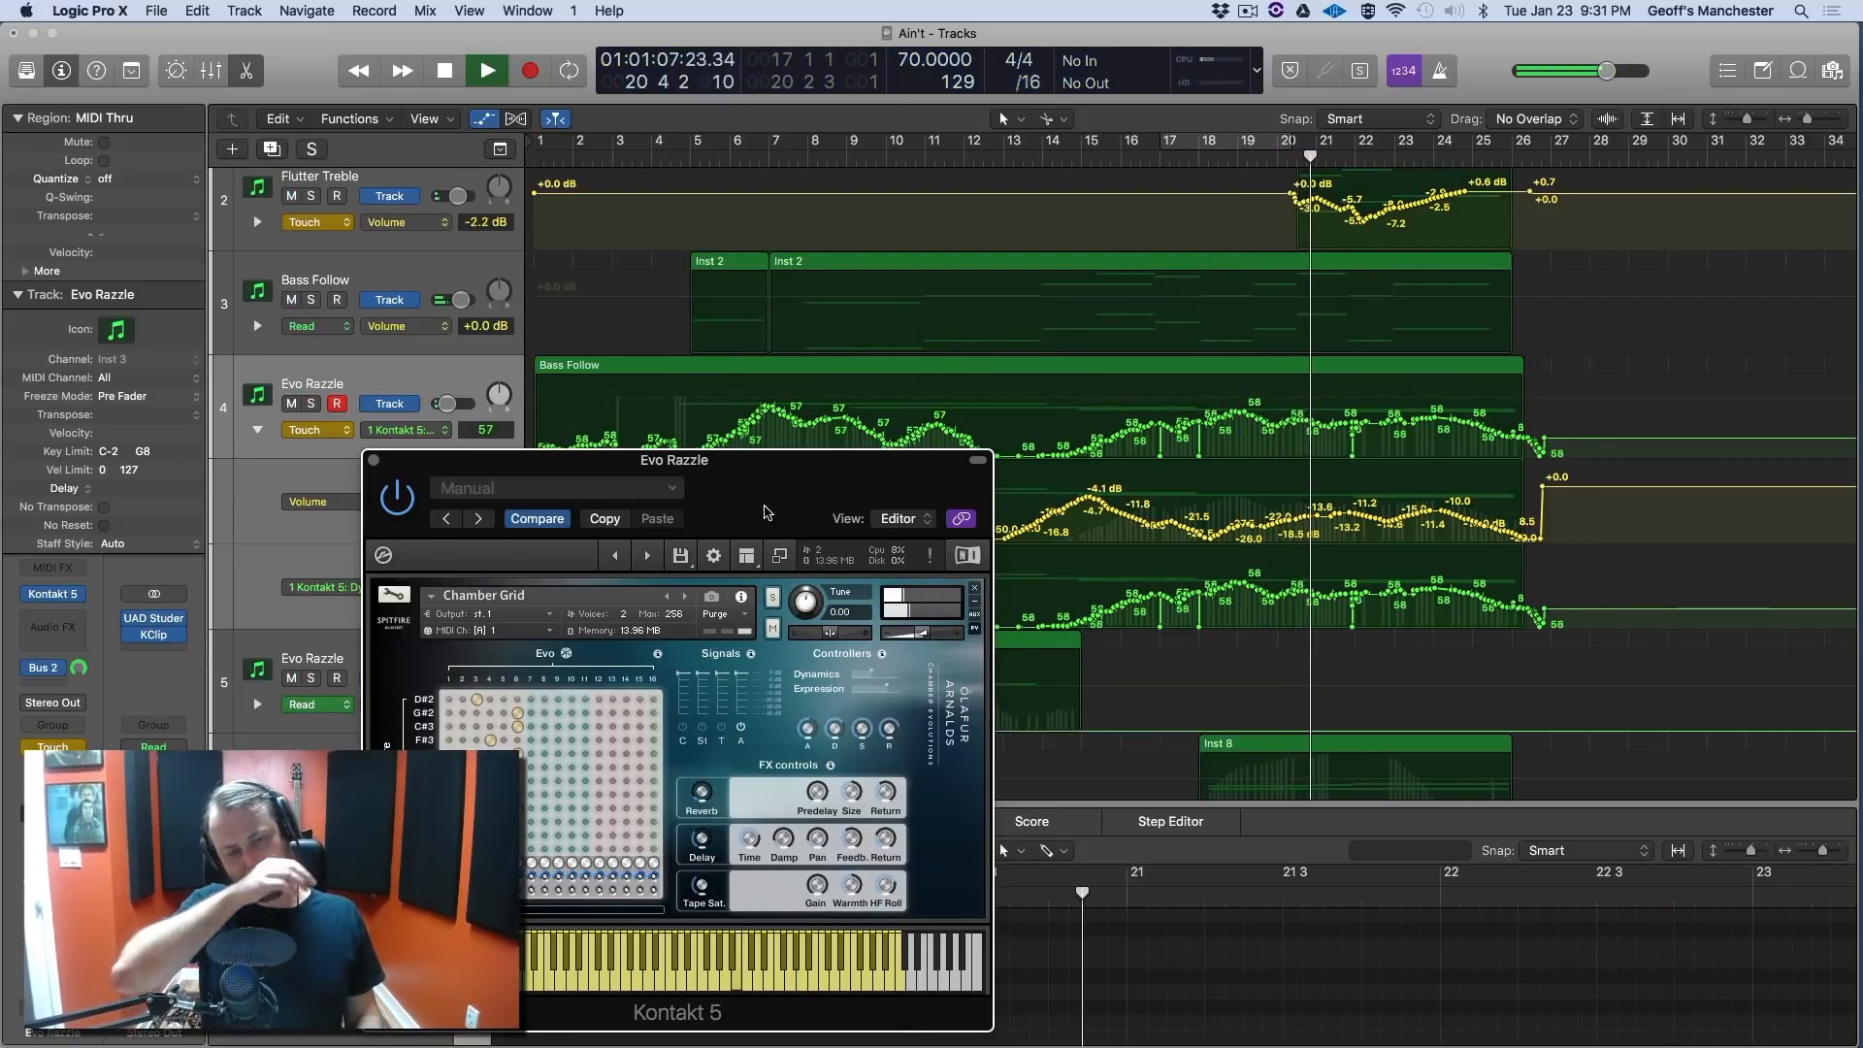
{"action": "key", "text": "s"}
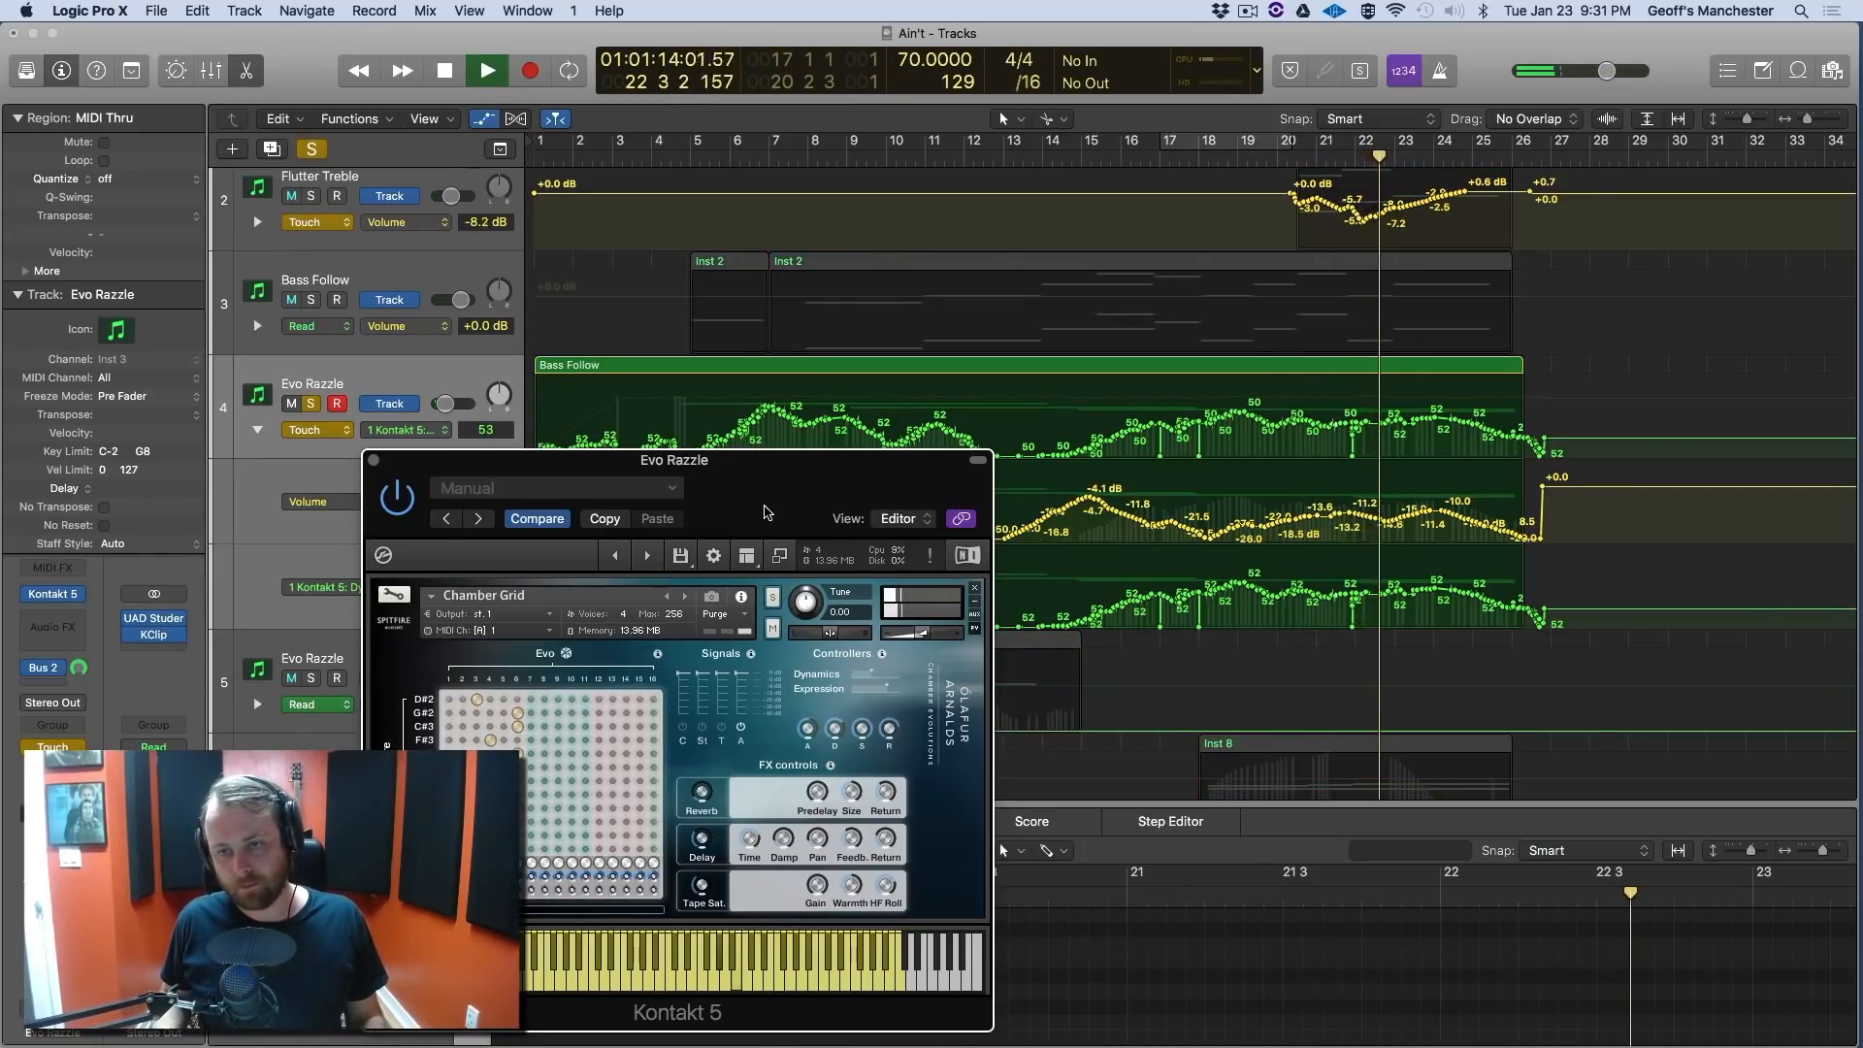
{"action": "key", "text": "s"}
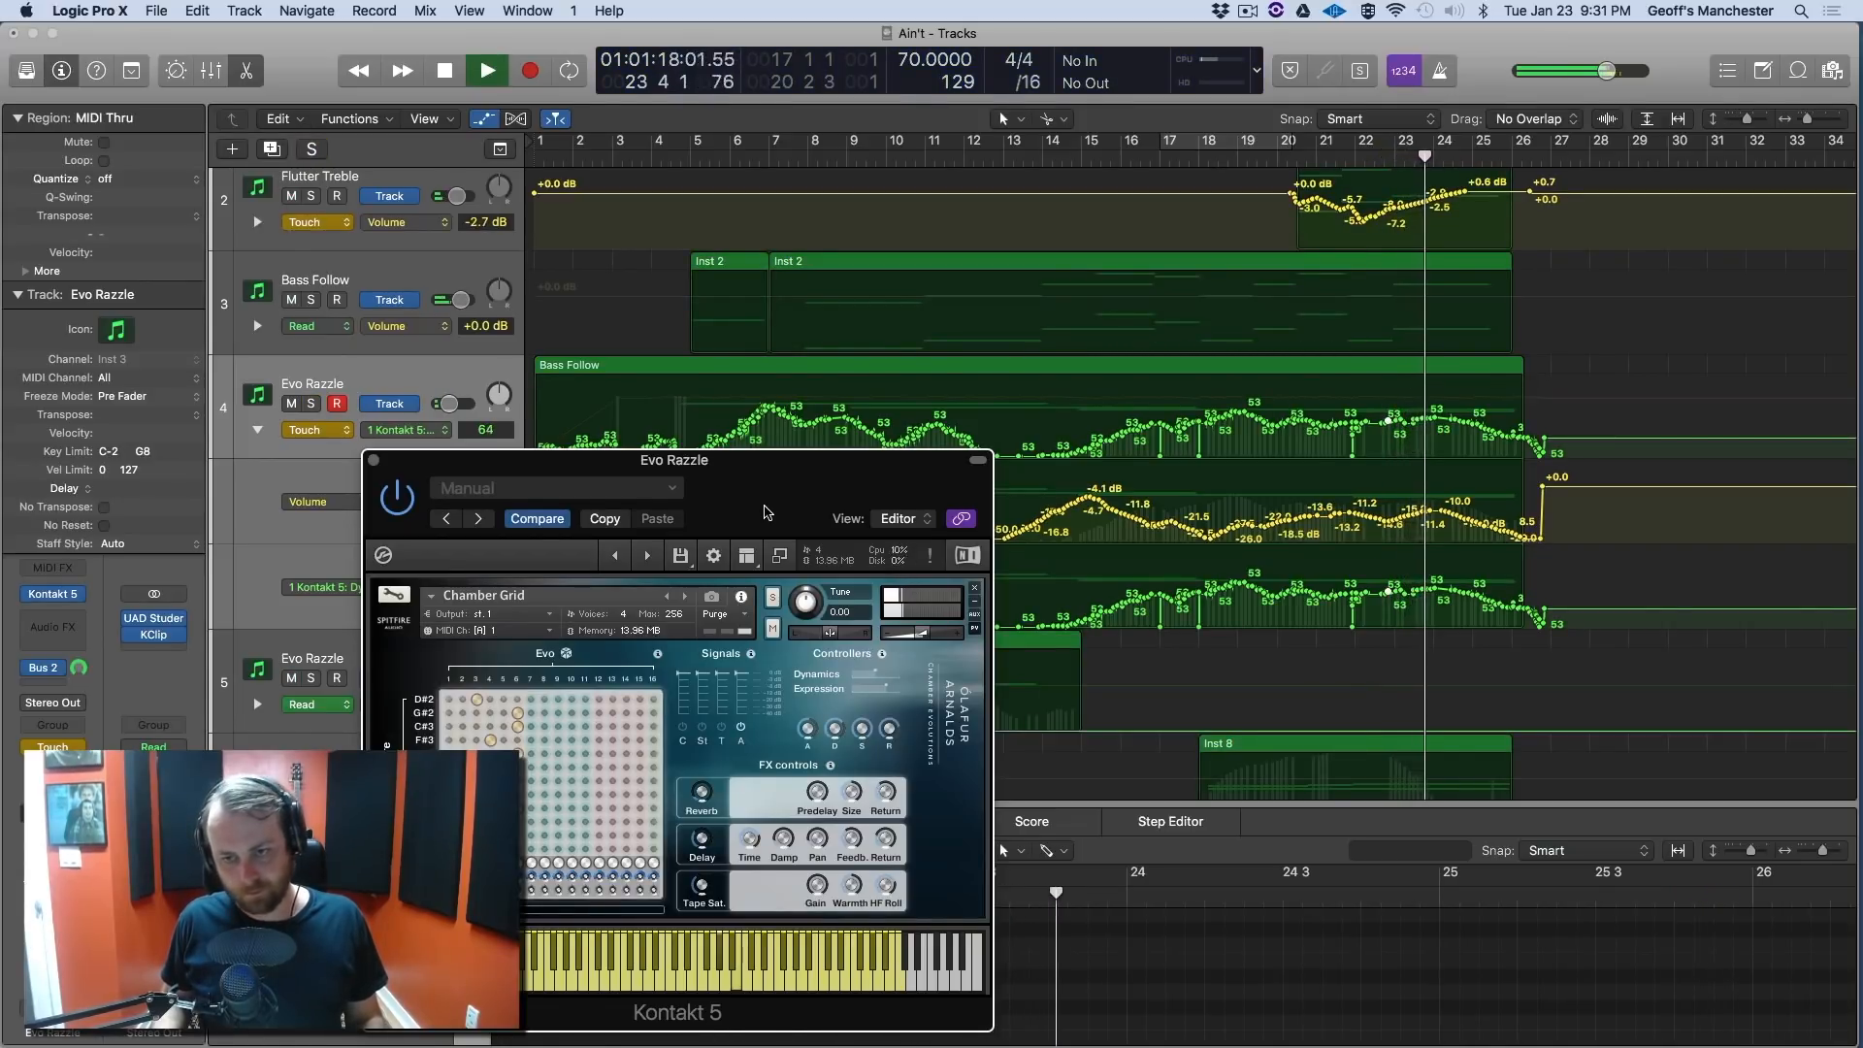
{"action": "key", "text": "s"}
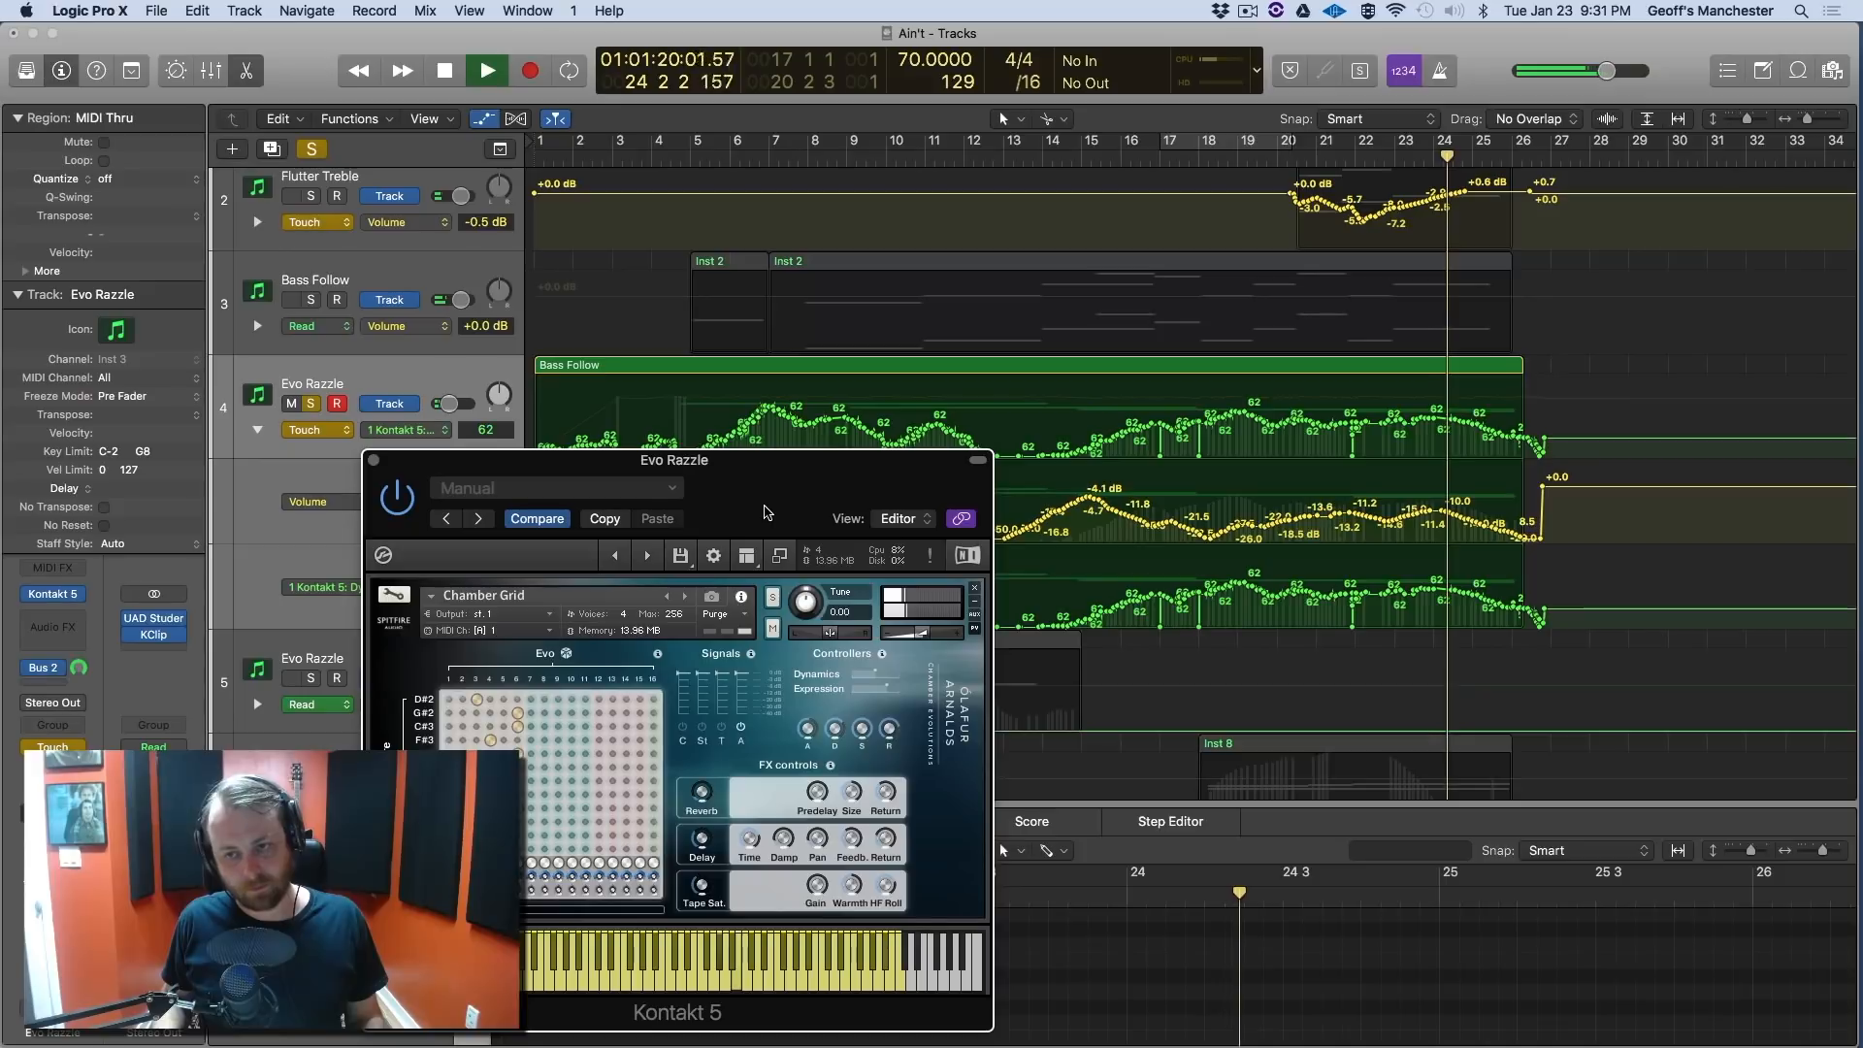
{"action": "key", "text": "s"}
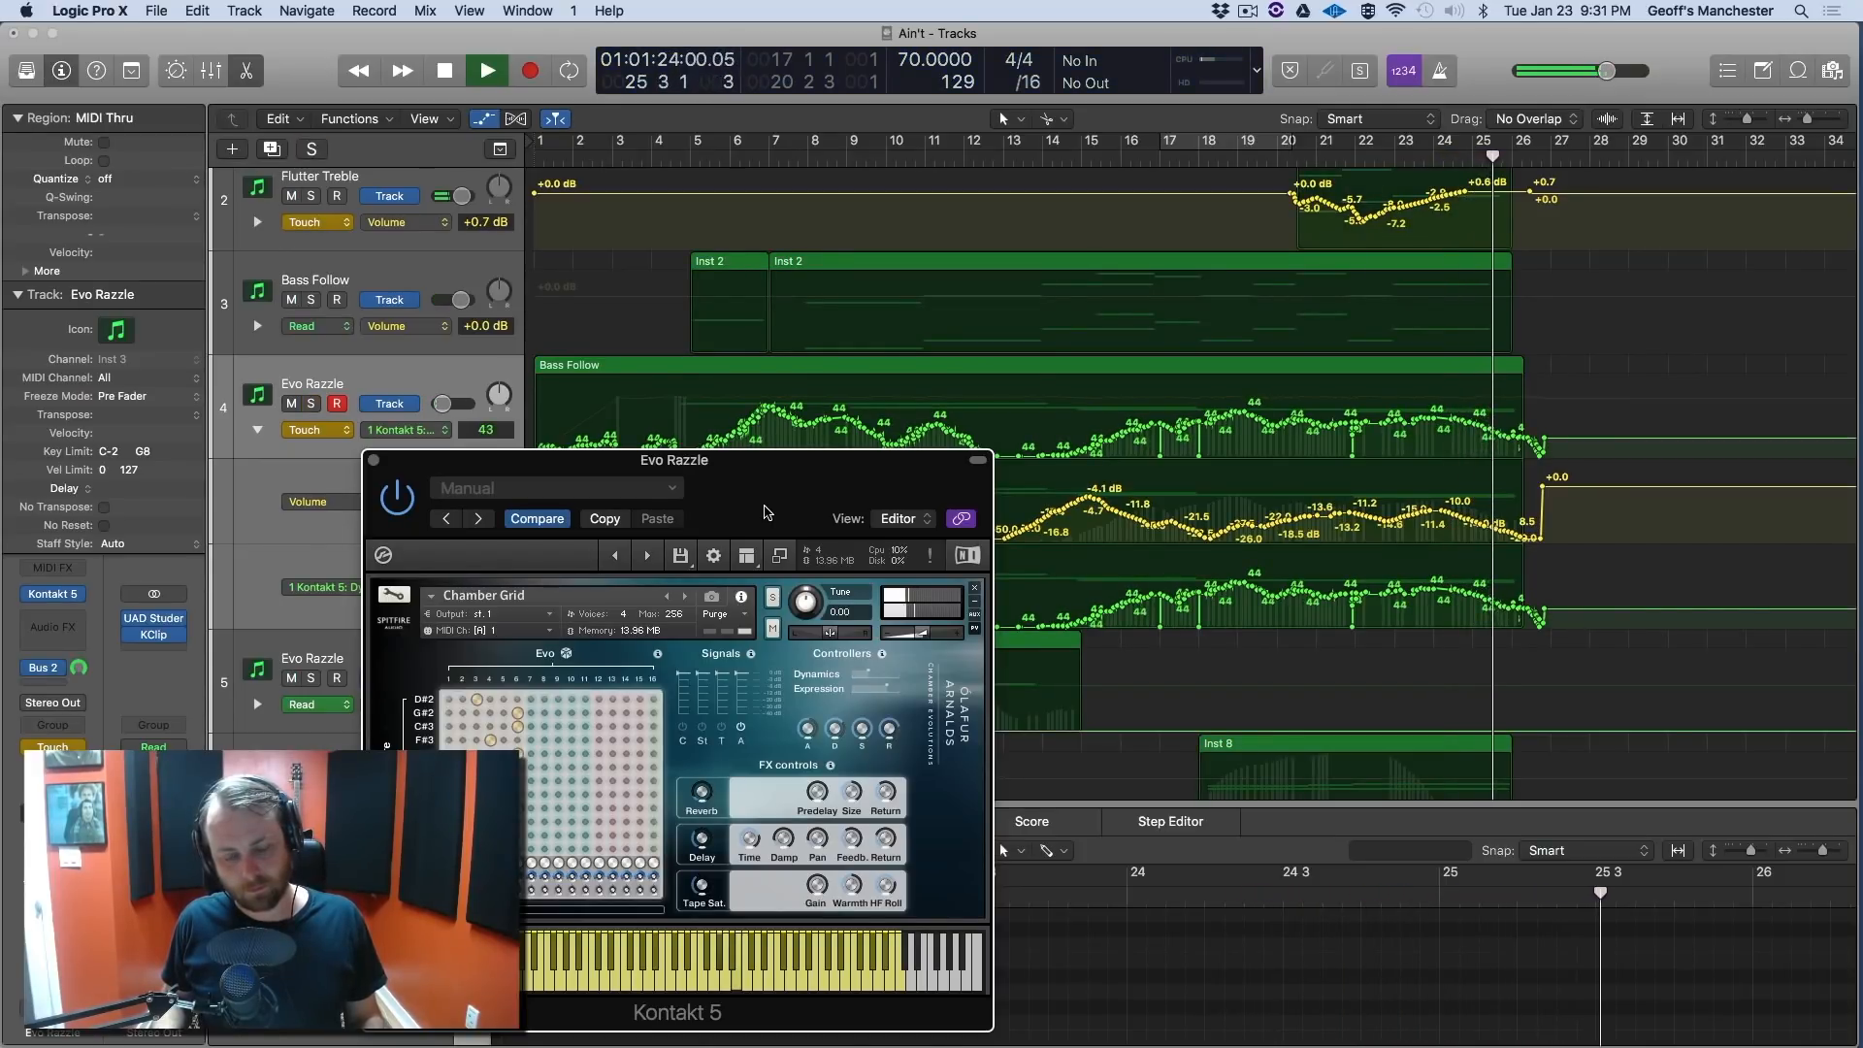
Hide the automation, select the Evo Razzle track 5, return to bar 1 and move its Chamber Waves window clear of the track headers.
{"action": "key", "text": "a"}
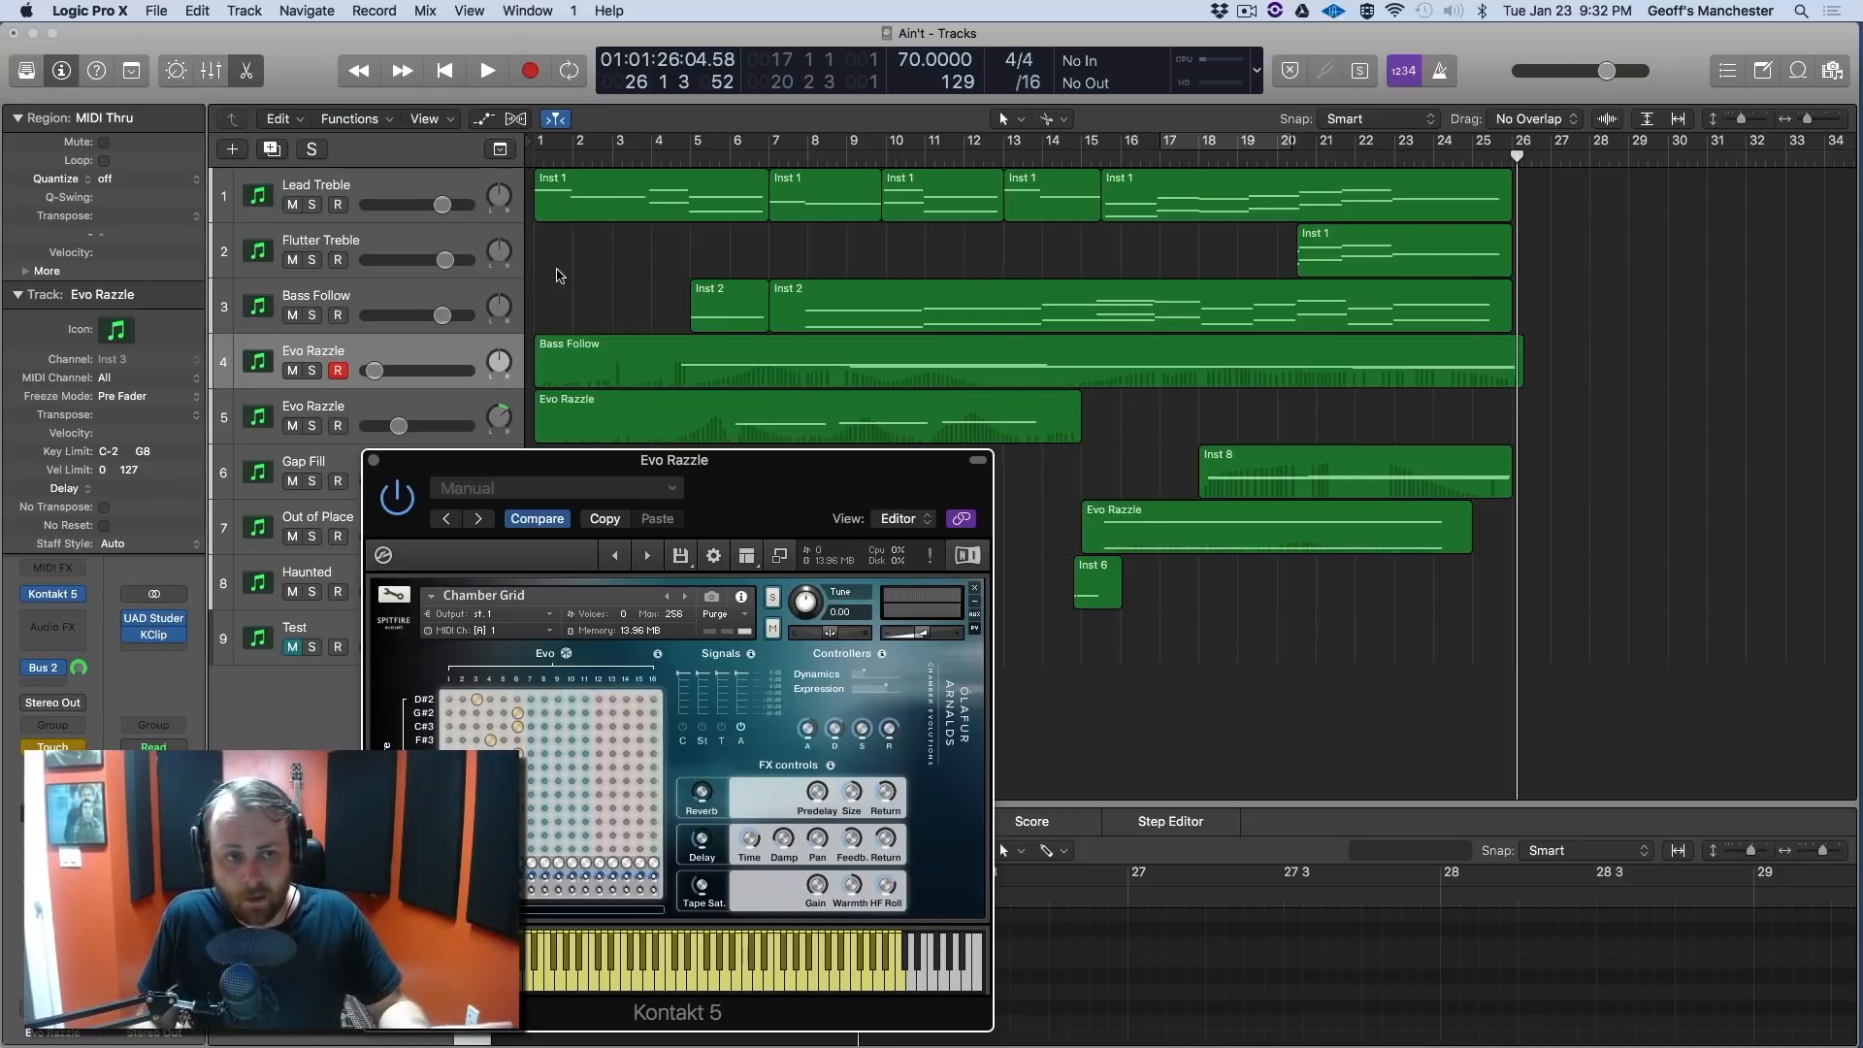
{"action": "left_click", "coordinate": [401, 412]}
{"action": "key", "text": "Return"}
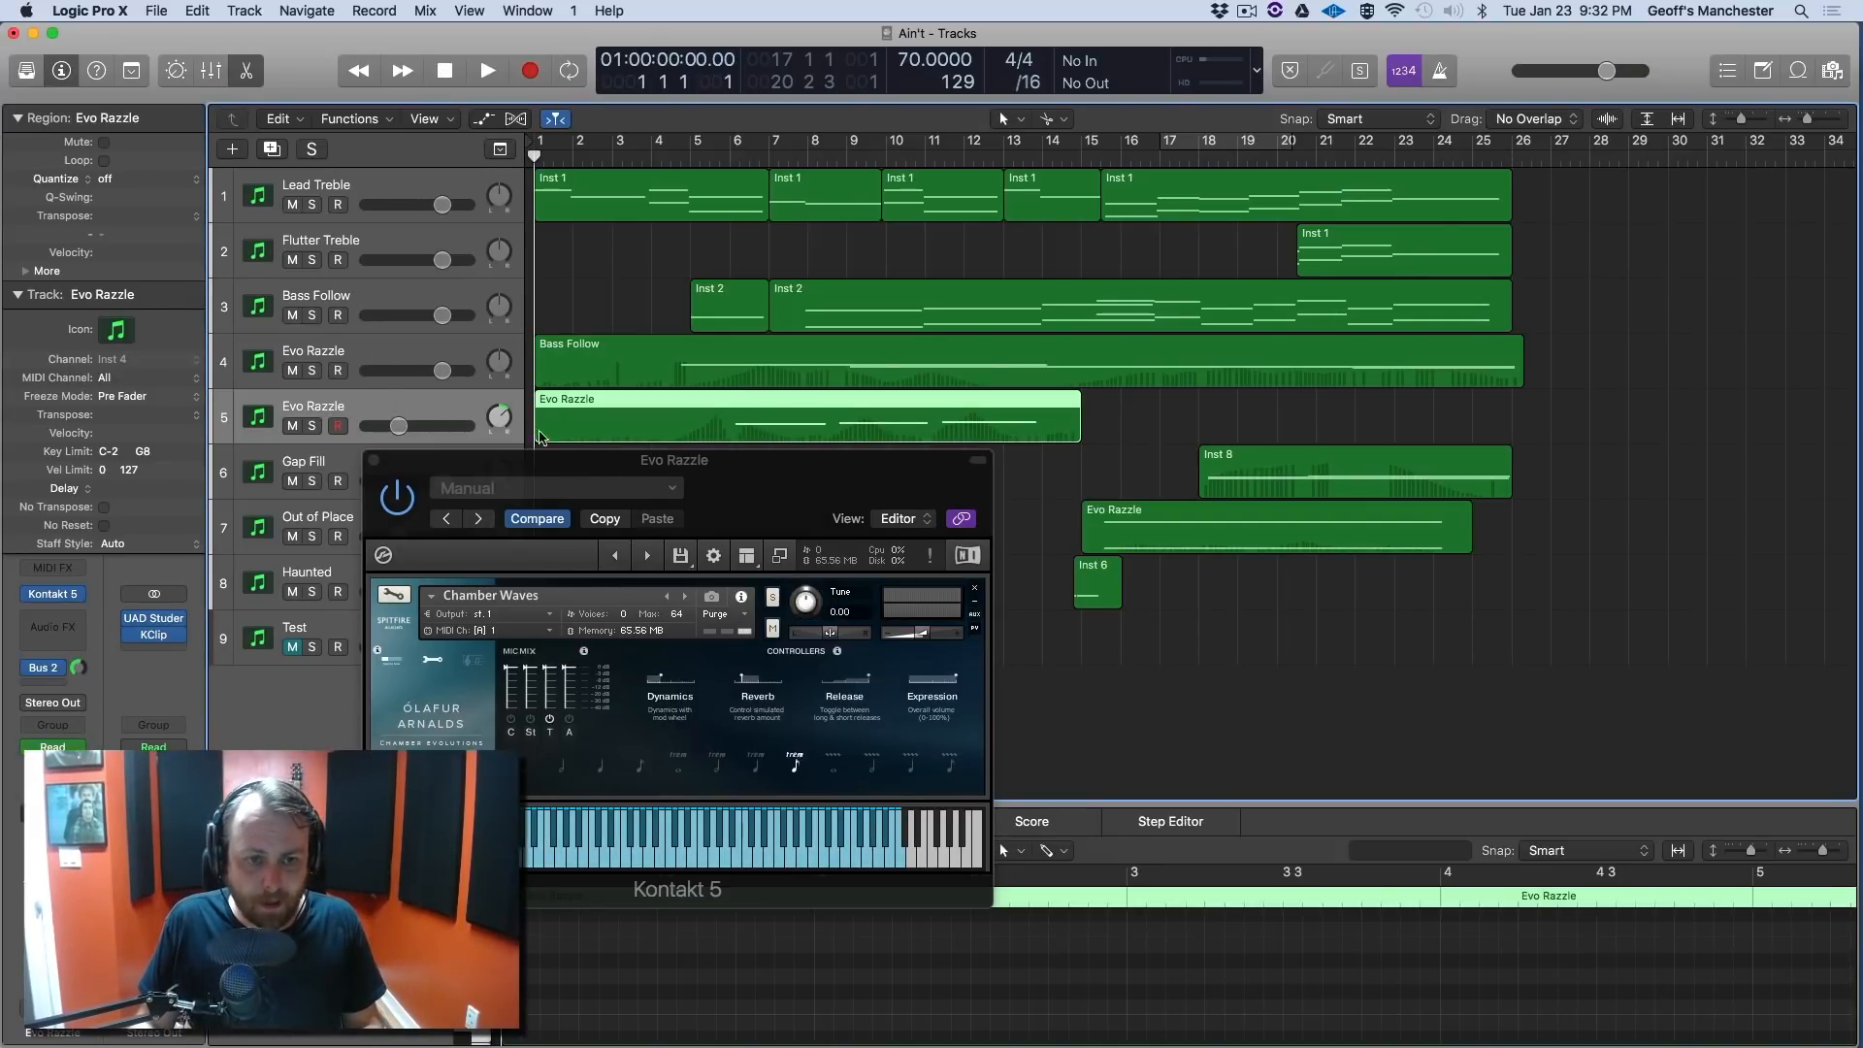
{"action": "left_click_drag", "start_coordinate": [695, 474], "coordinate": [931, 520]}
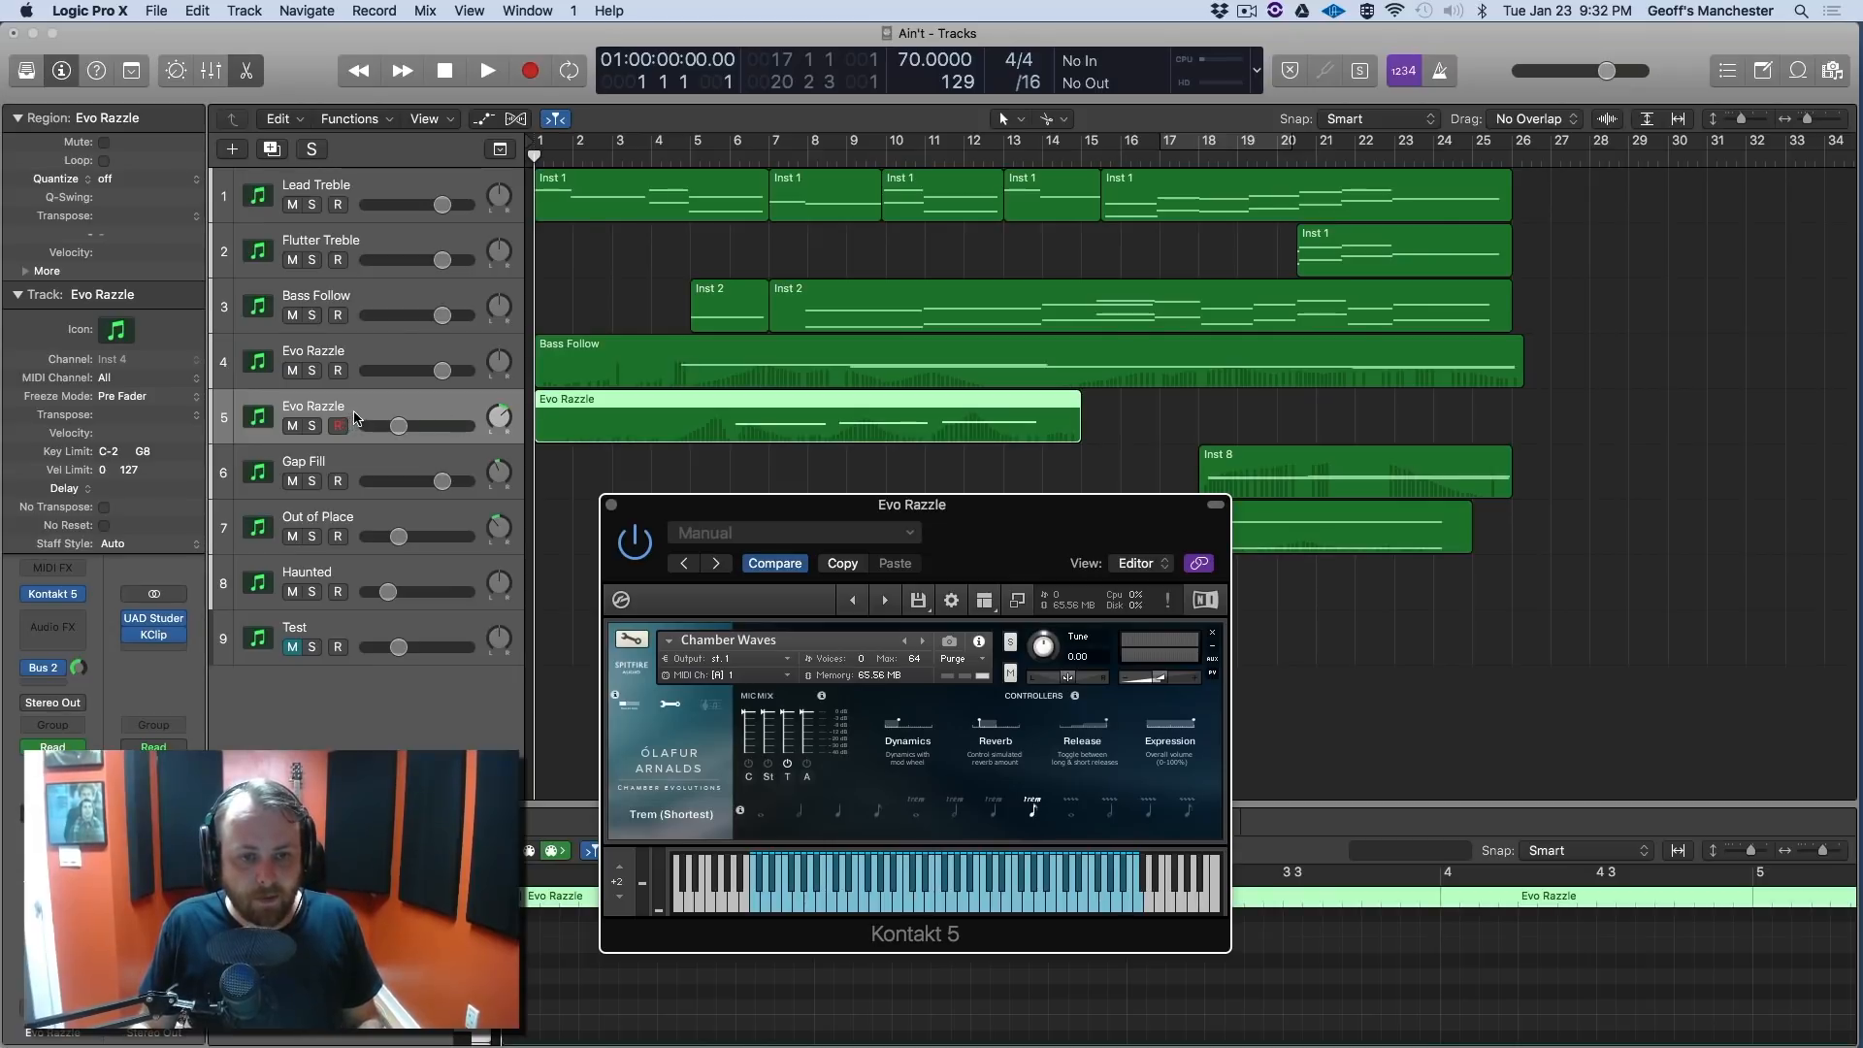
Close the Kontakt window and inspect the Altiverb 7 reverb on the Bus 2 send of Evo Razzle track 4, closing it when done.
{"action": "left_click", "coordinate": [611, 505]}
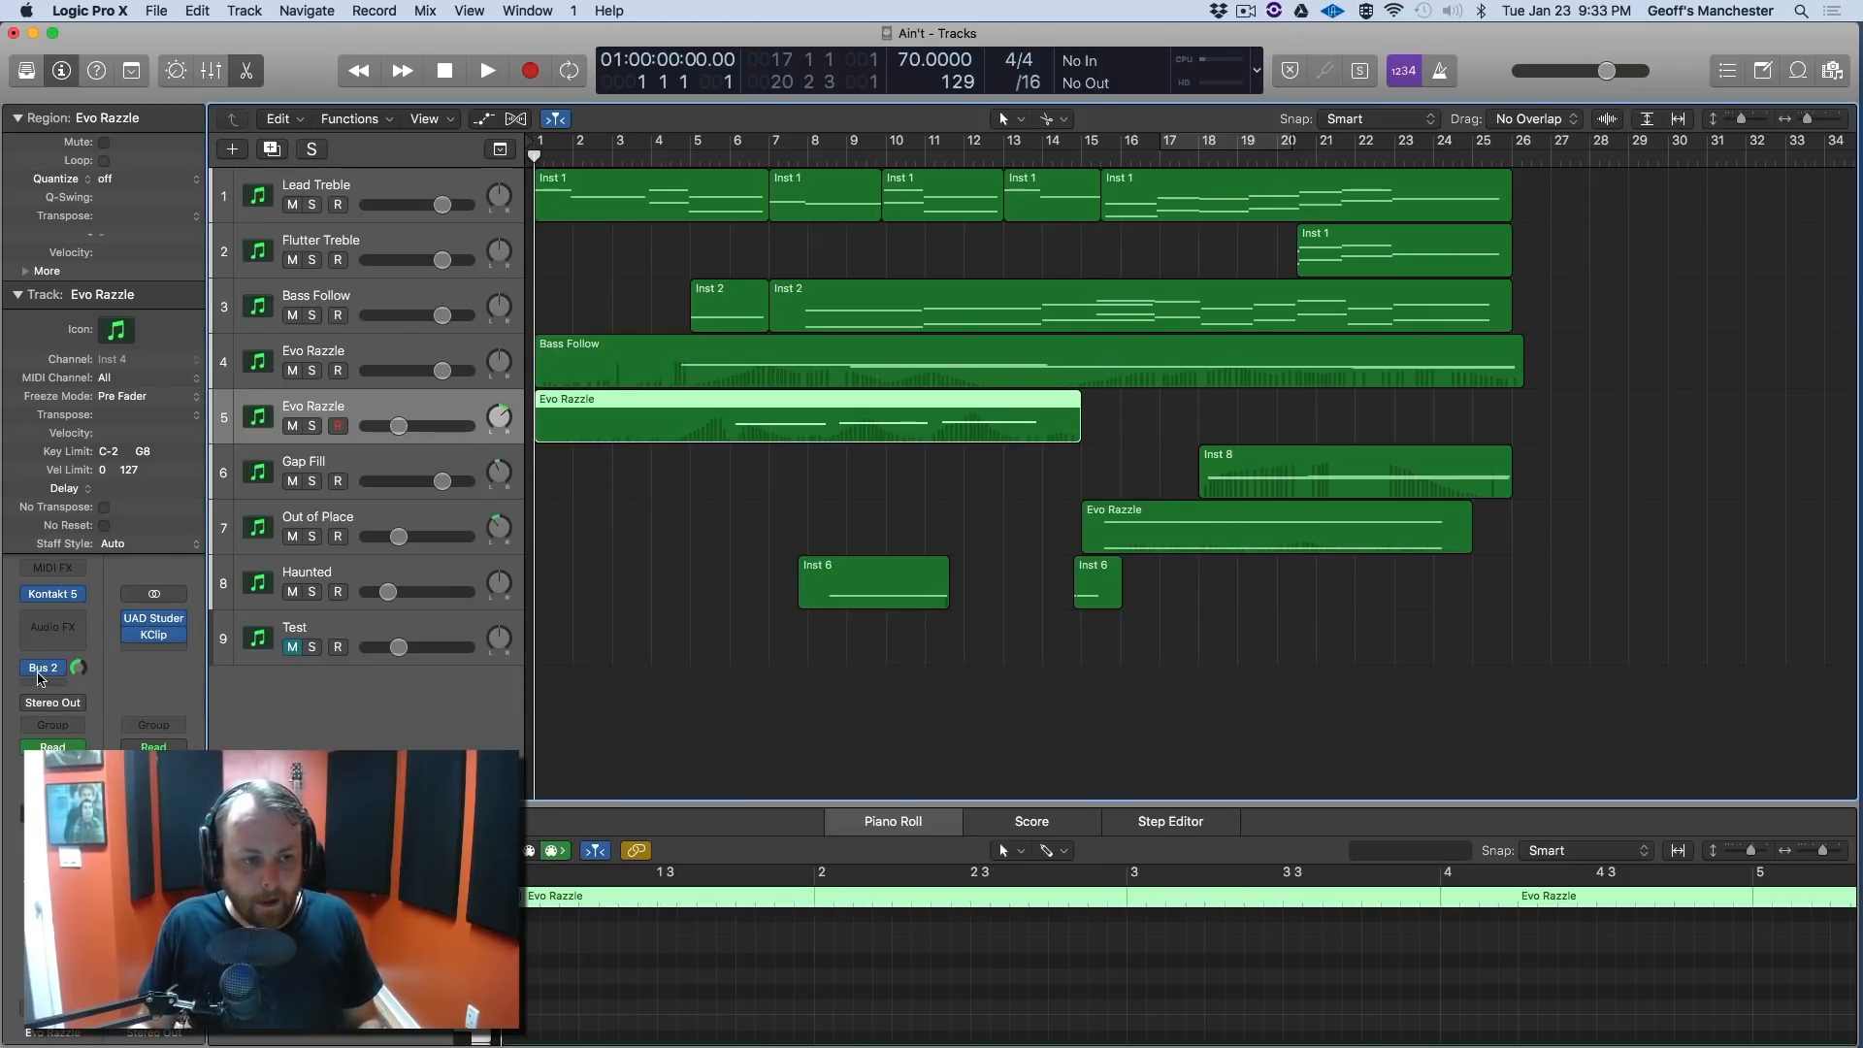
{"action": "left_click", "coordinate": [409, 357]}
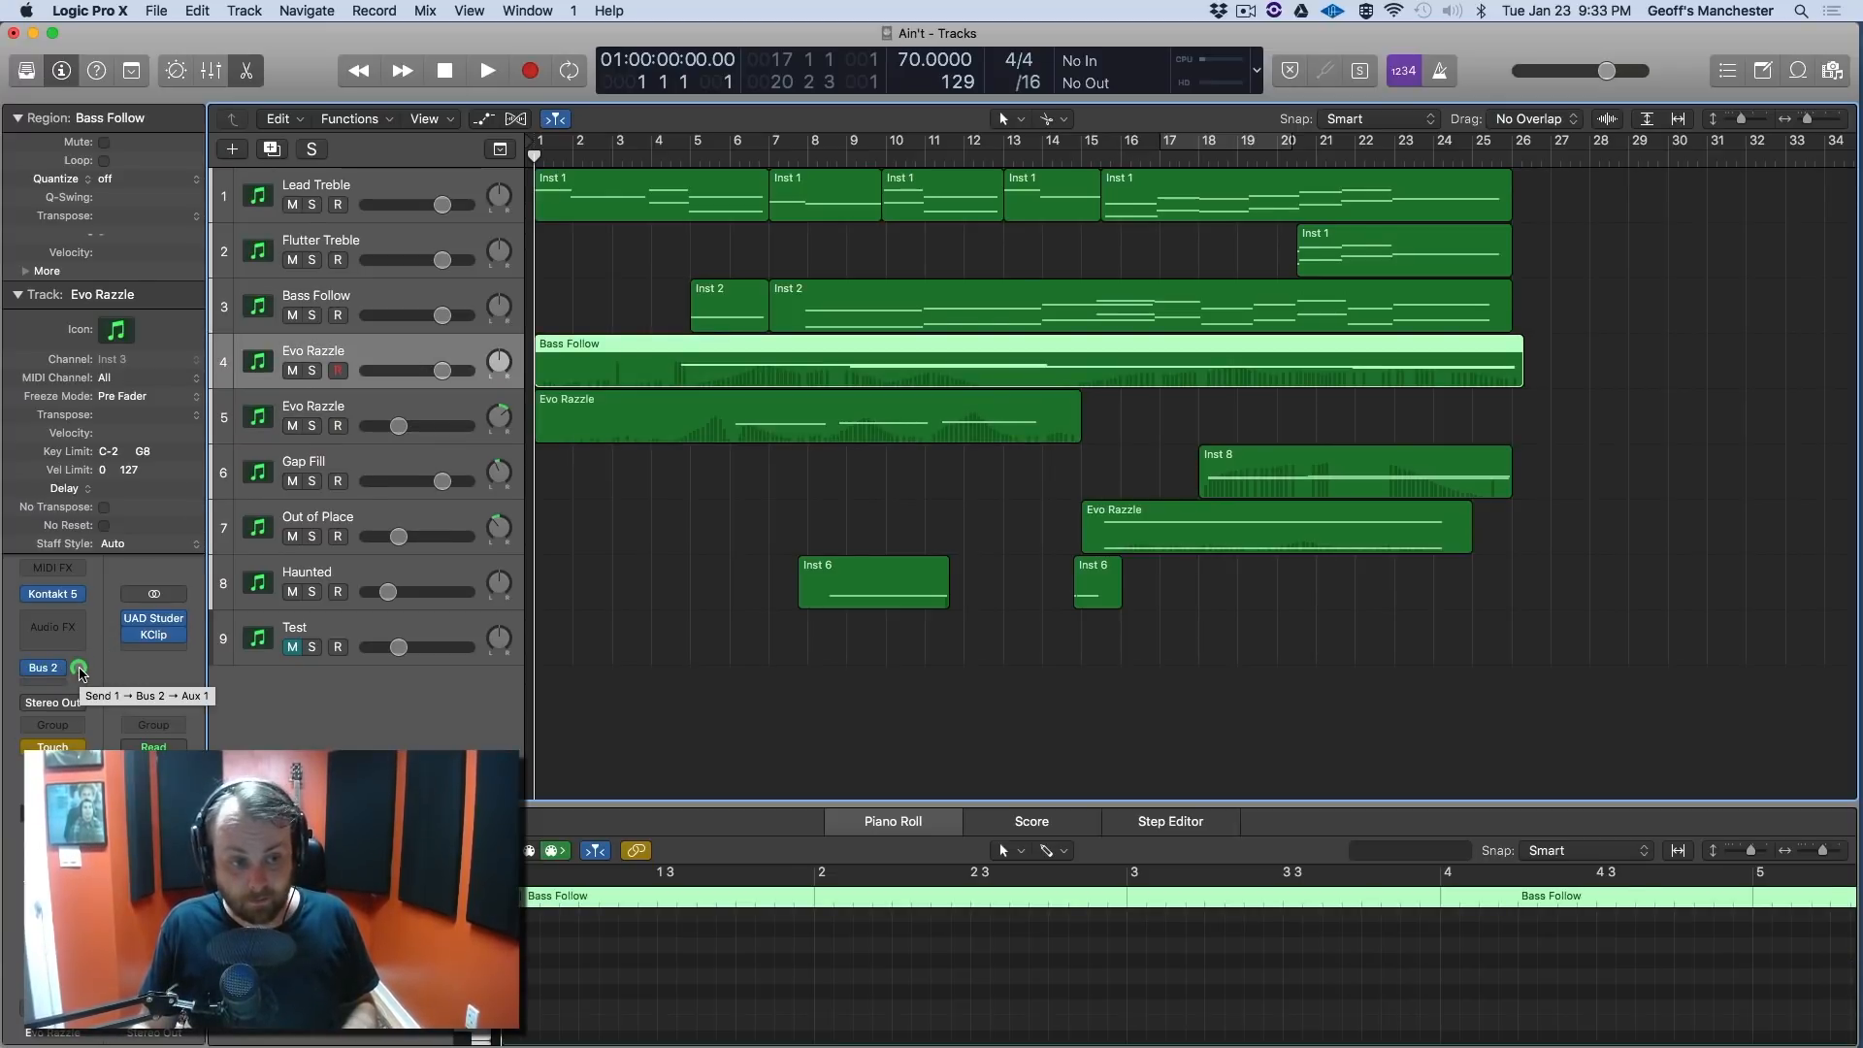
{"action": "left_click", "coordinate": [49, 670]}
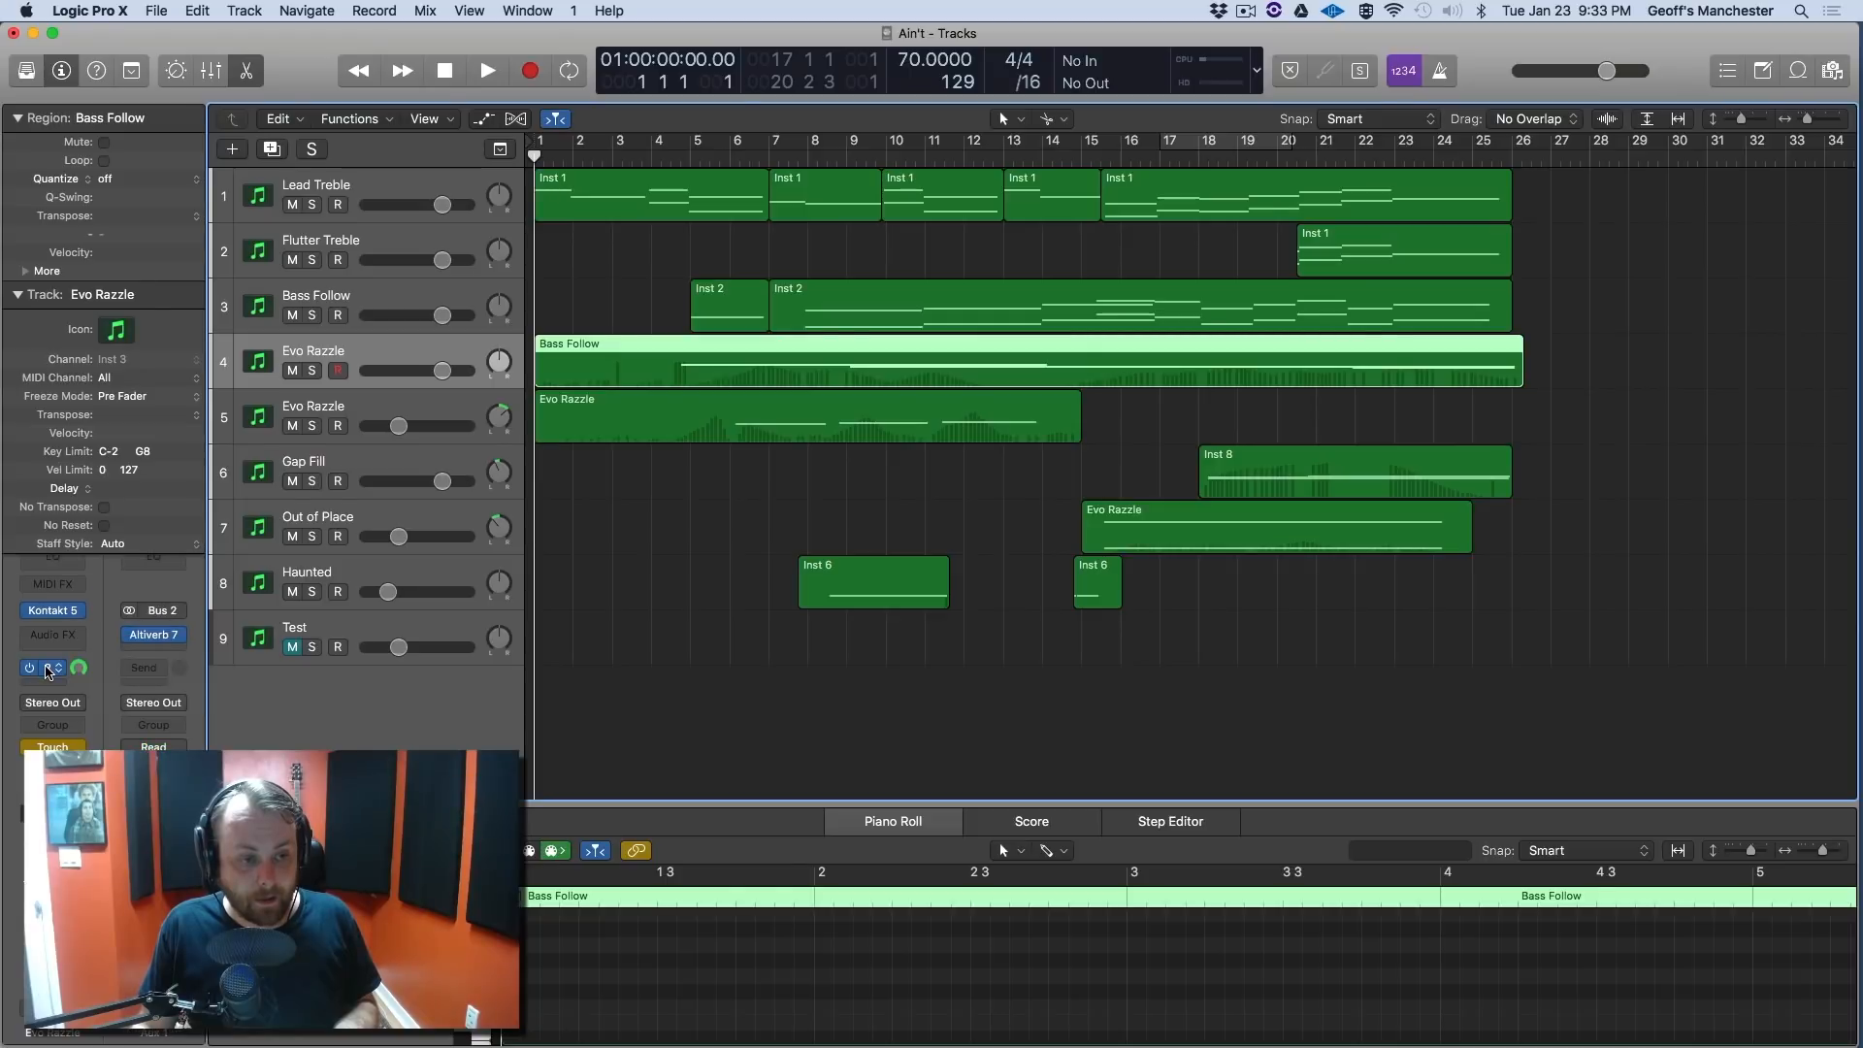
{"action": "left_click", "coordinate": [155, 637]}
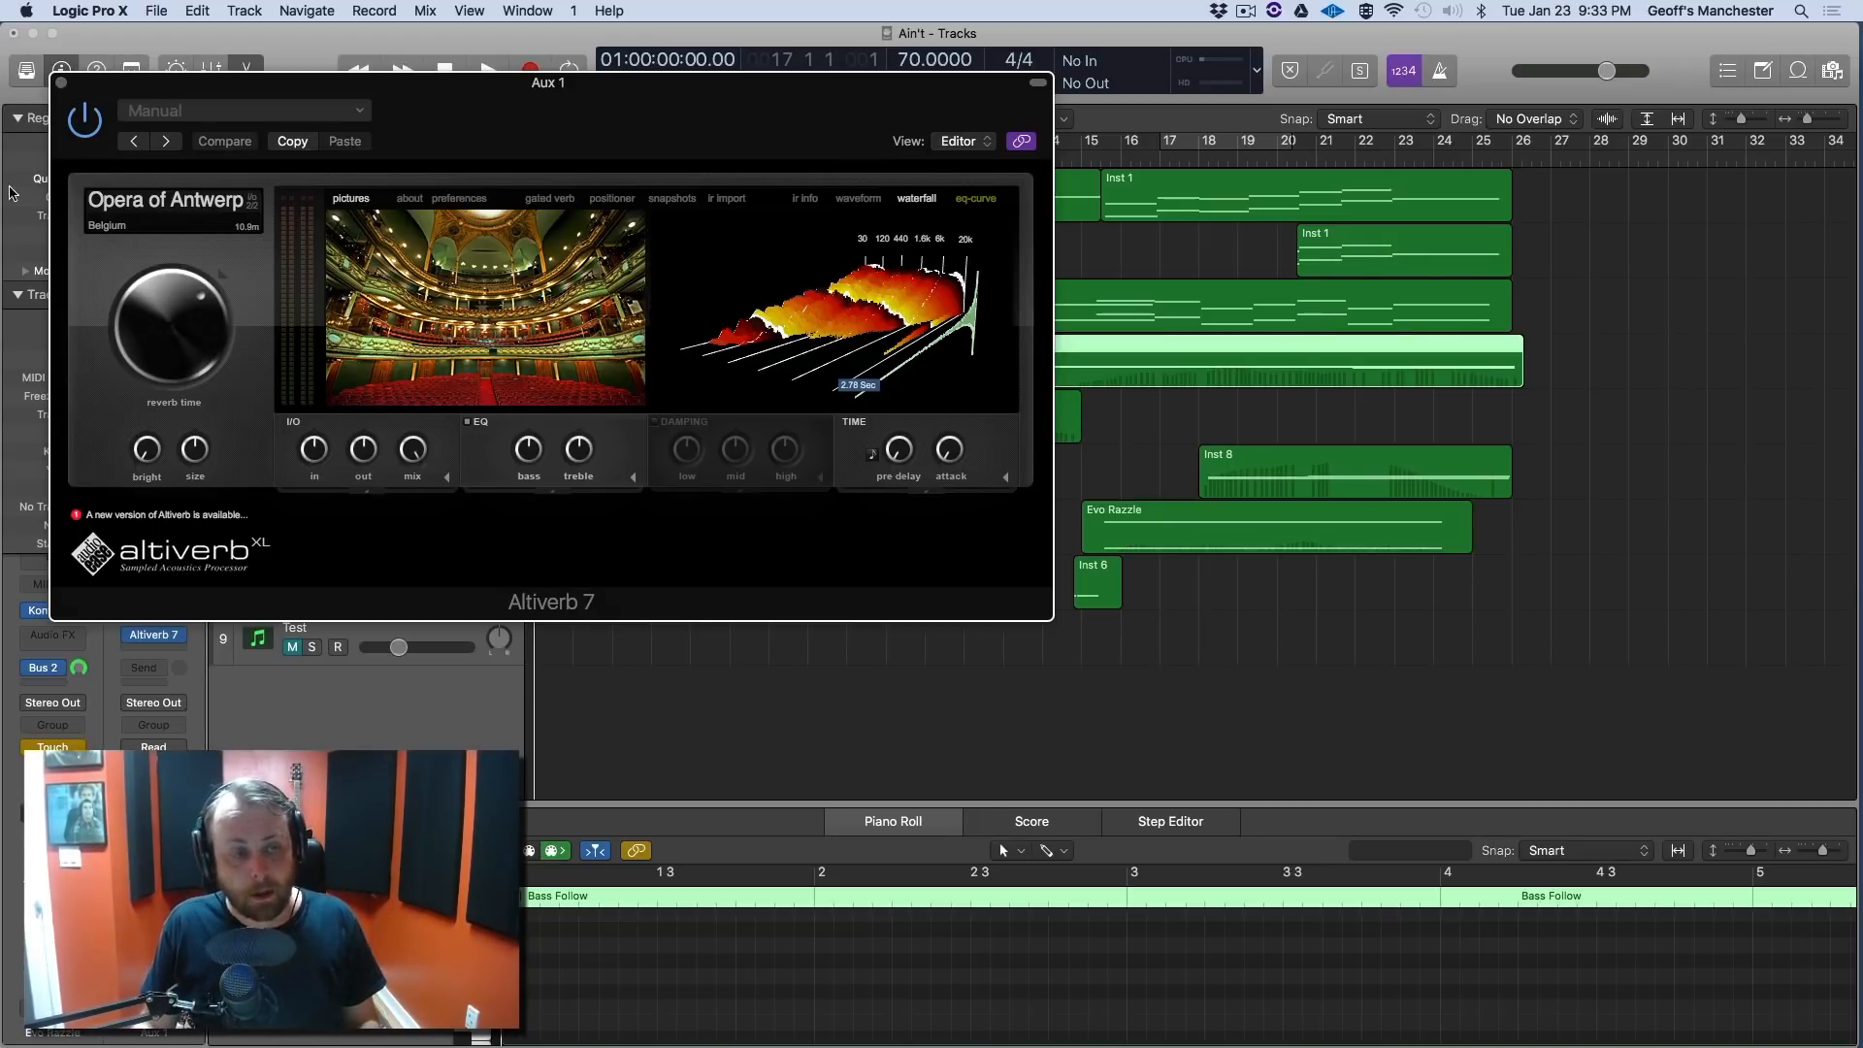
{"action": "left_click", "coordinate": [62, 83]}
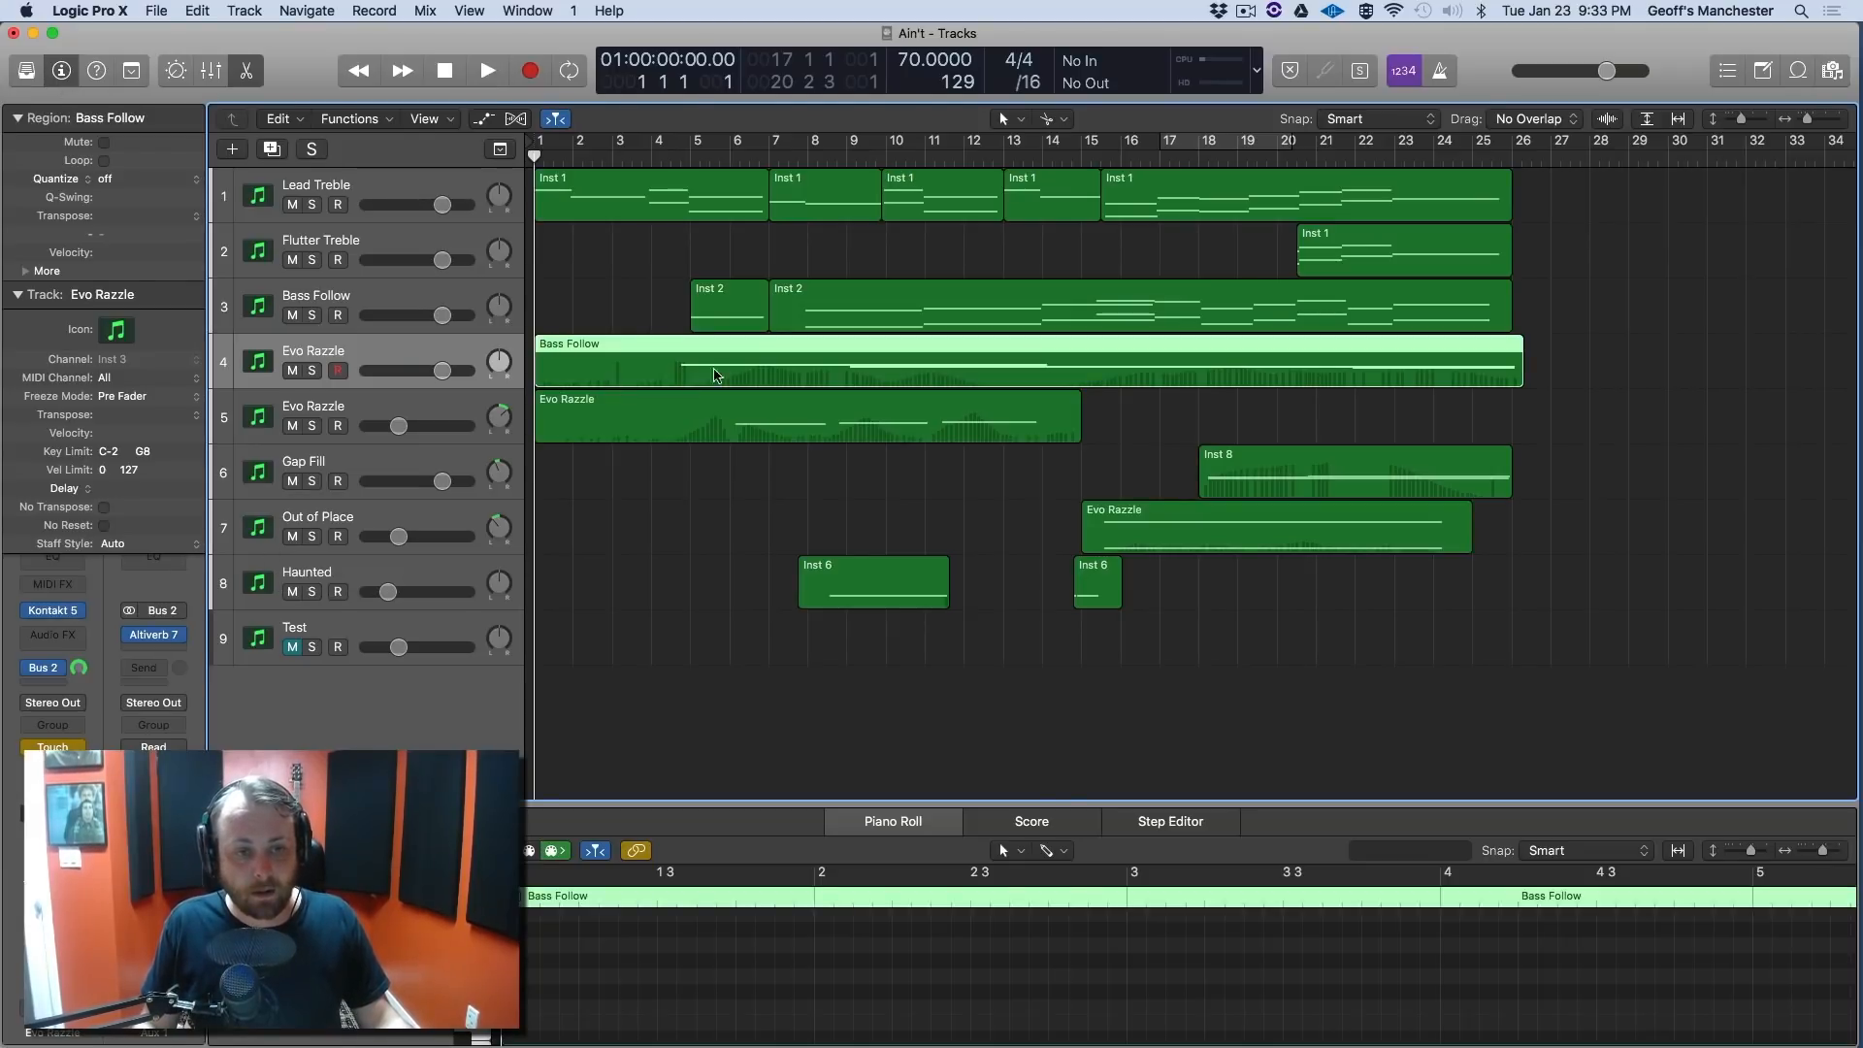
Solo the Evo Razzle track 5, play it from bar 5, open its Kontakt Chamber Waves patch and stop playback.
{"action": "left_click", "coordinate": [376, 413]}
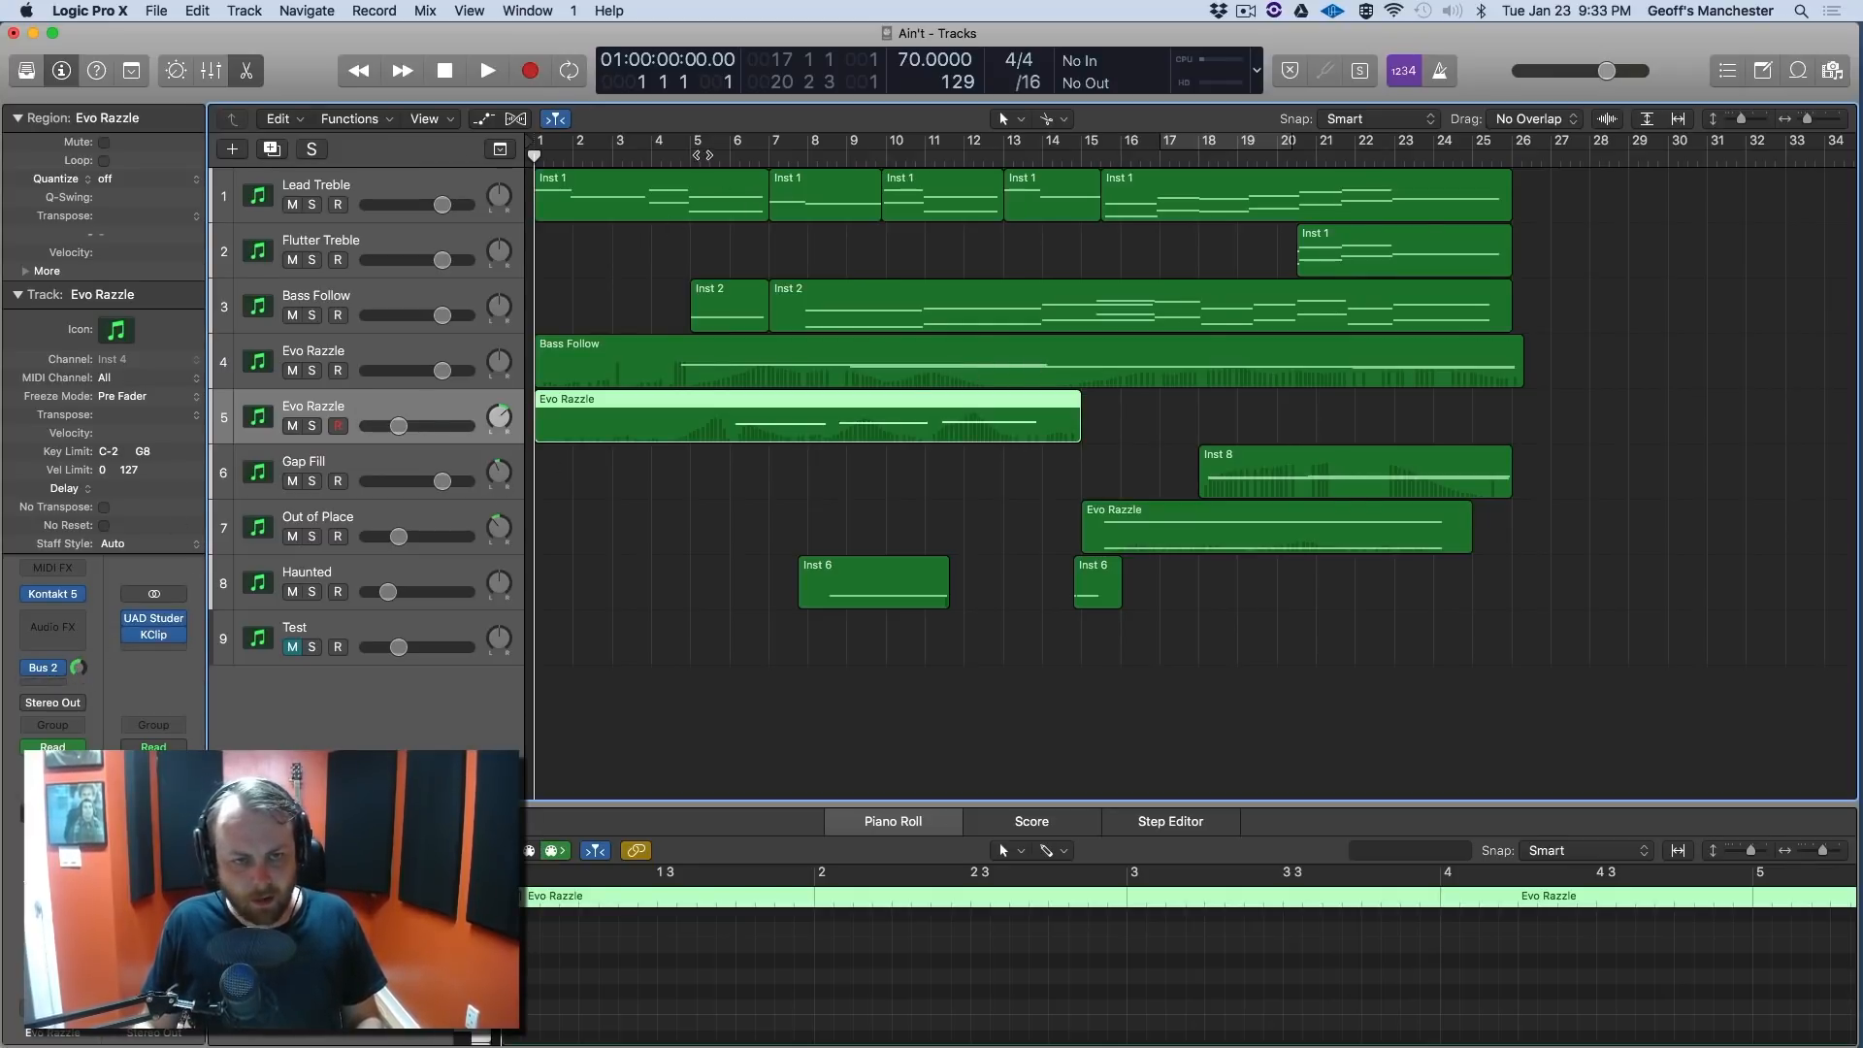
{"action": "left_click", "coordinate": [690, 163]}
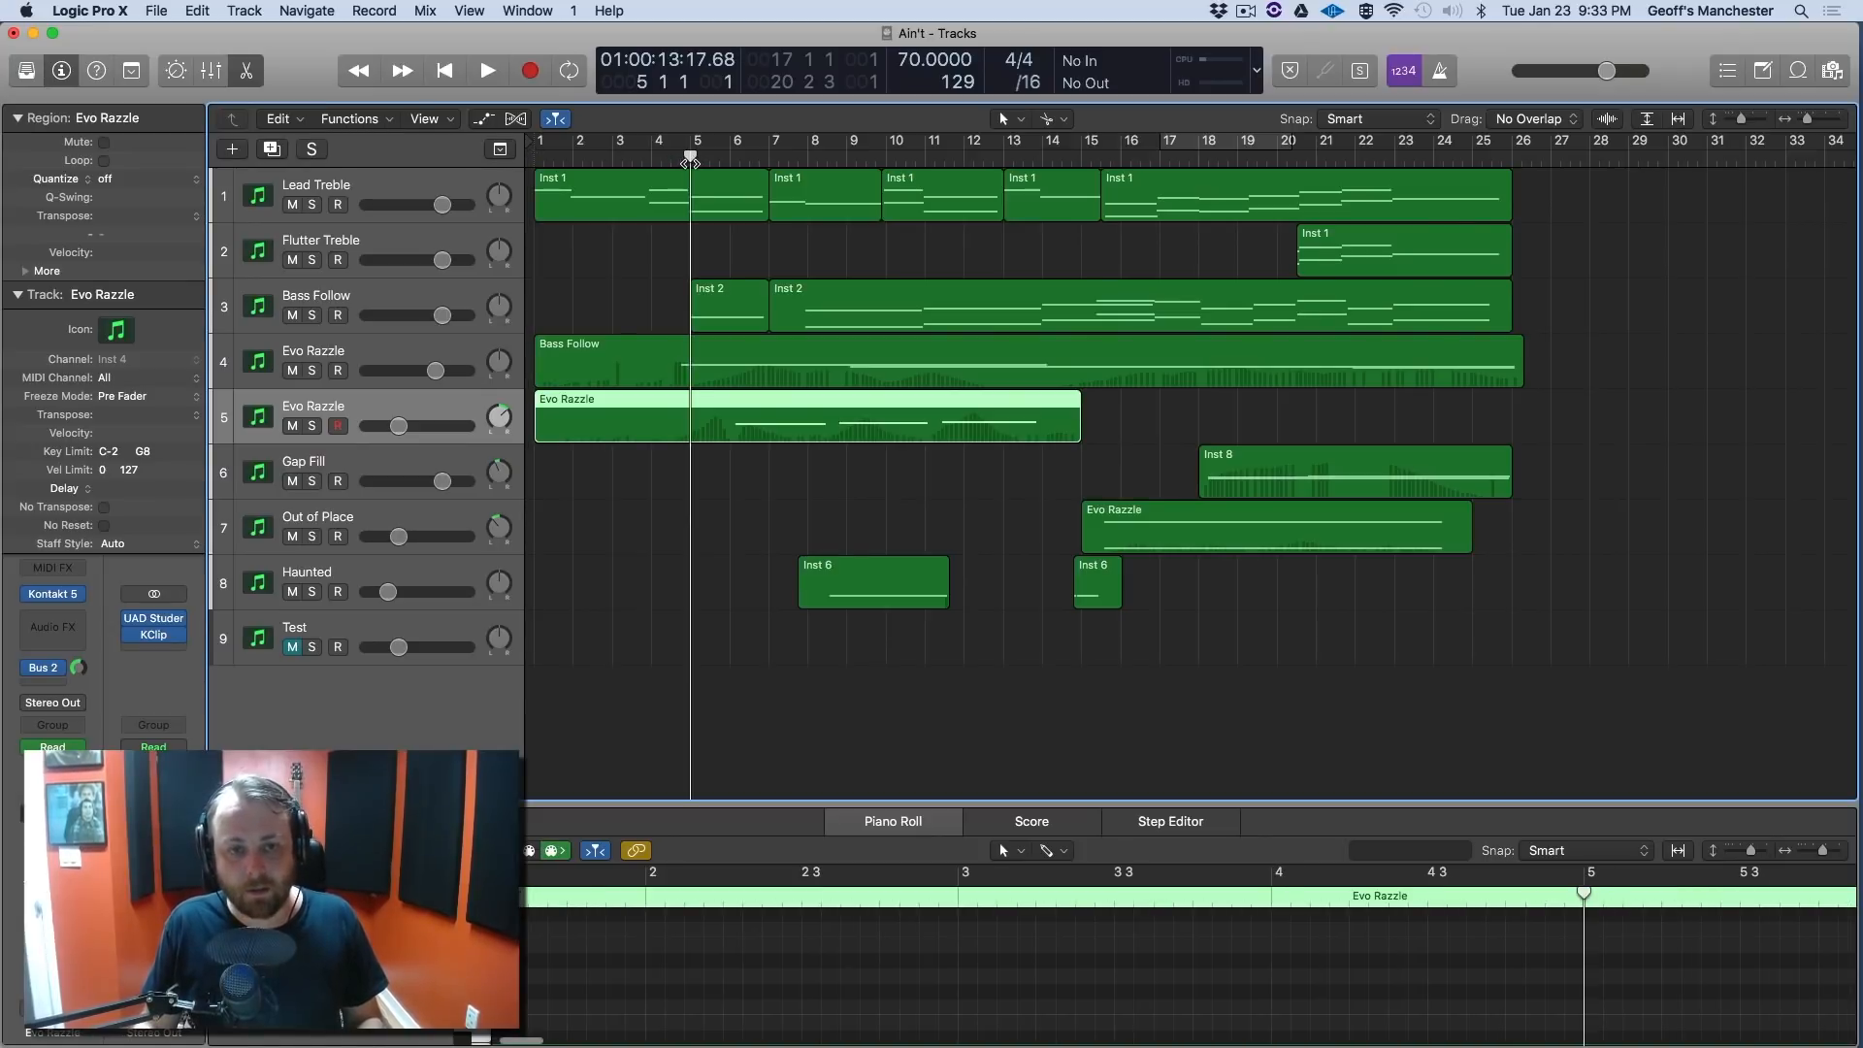
{"action": "key", "text": "s"}
{"action": "key", "text": "space"}
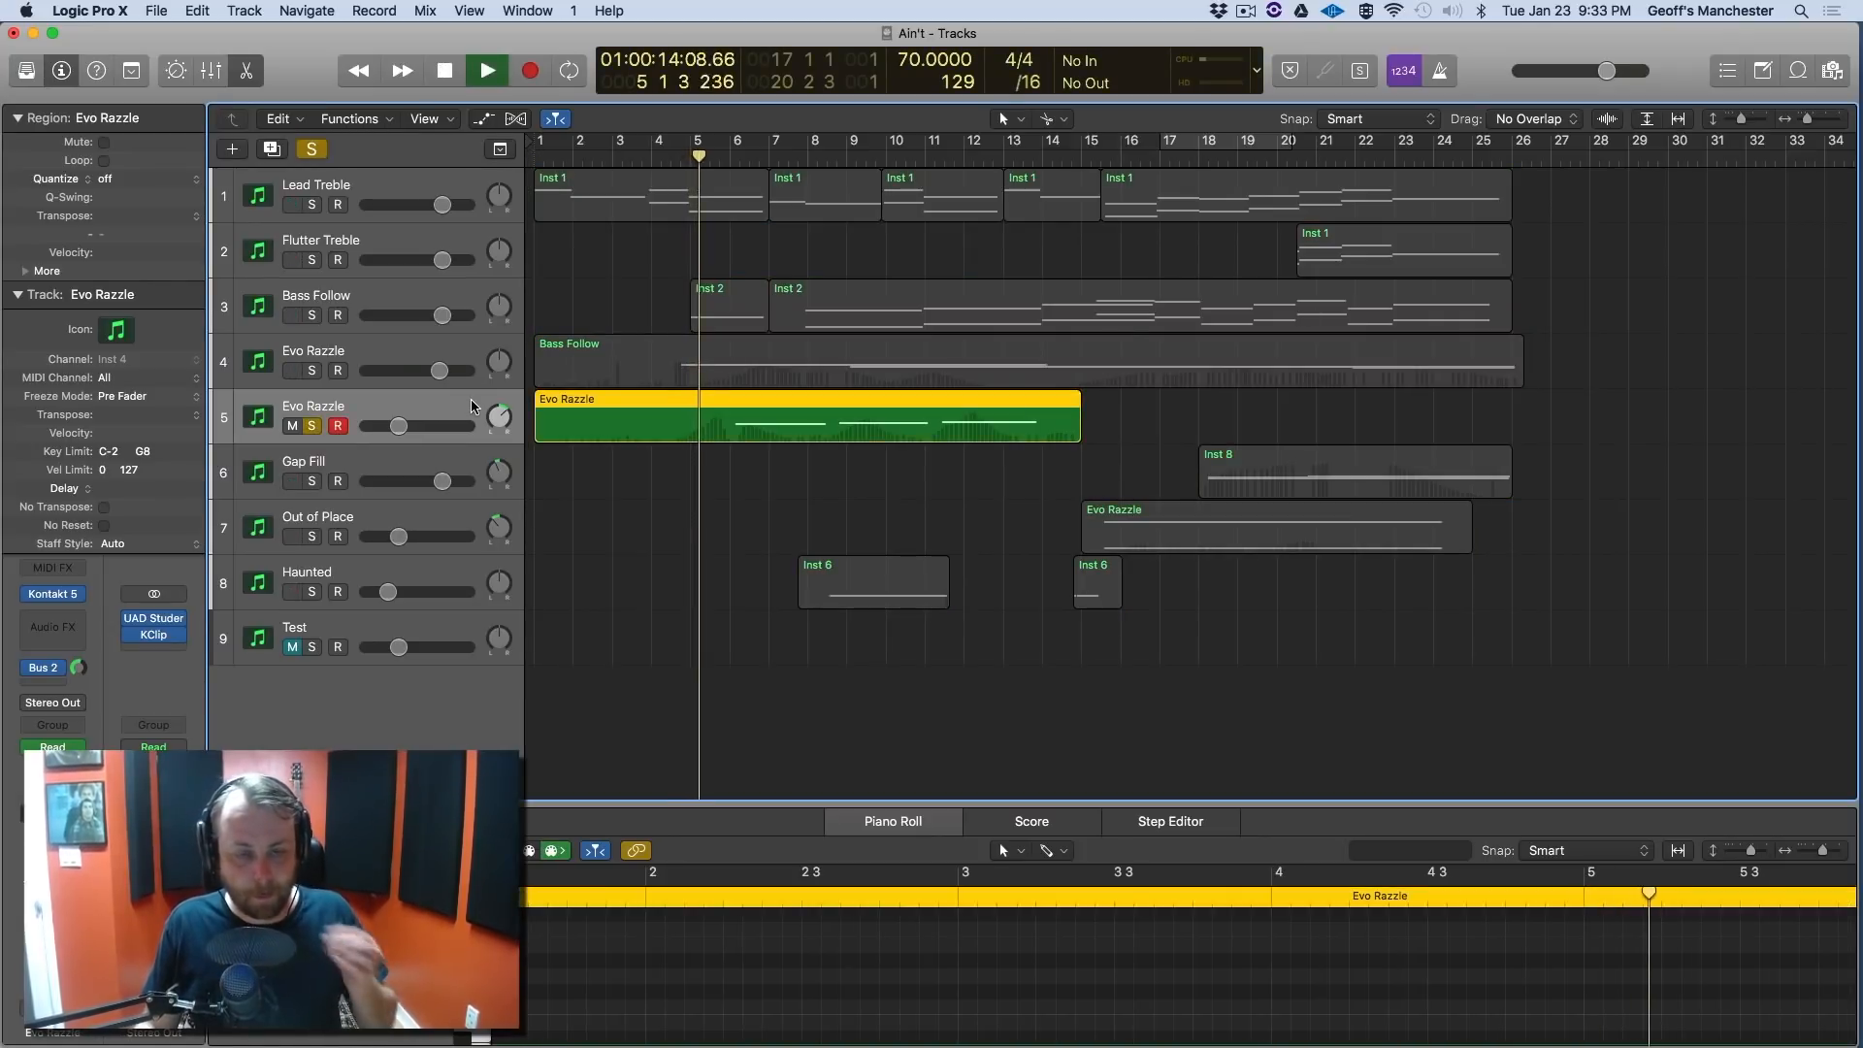
{"action": "left_click", "coordinate": [57, 599]}
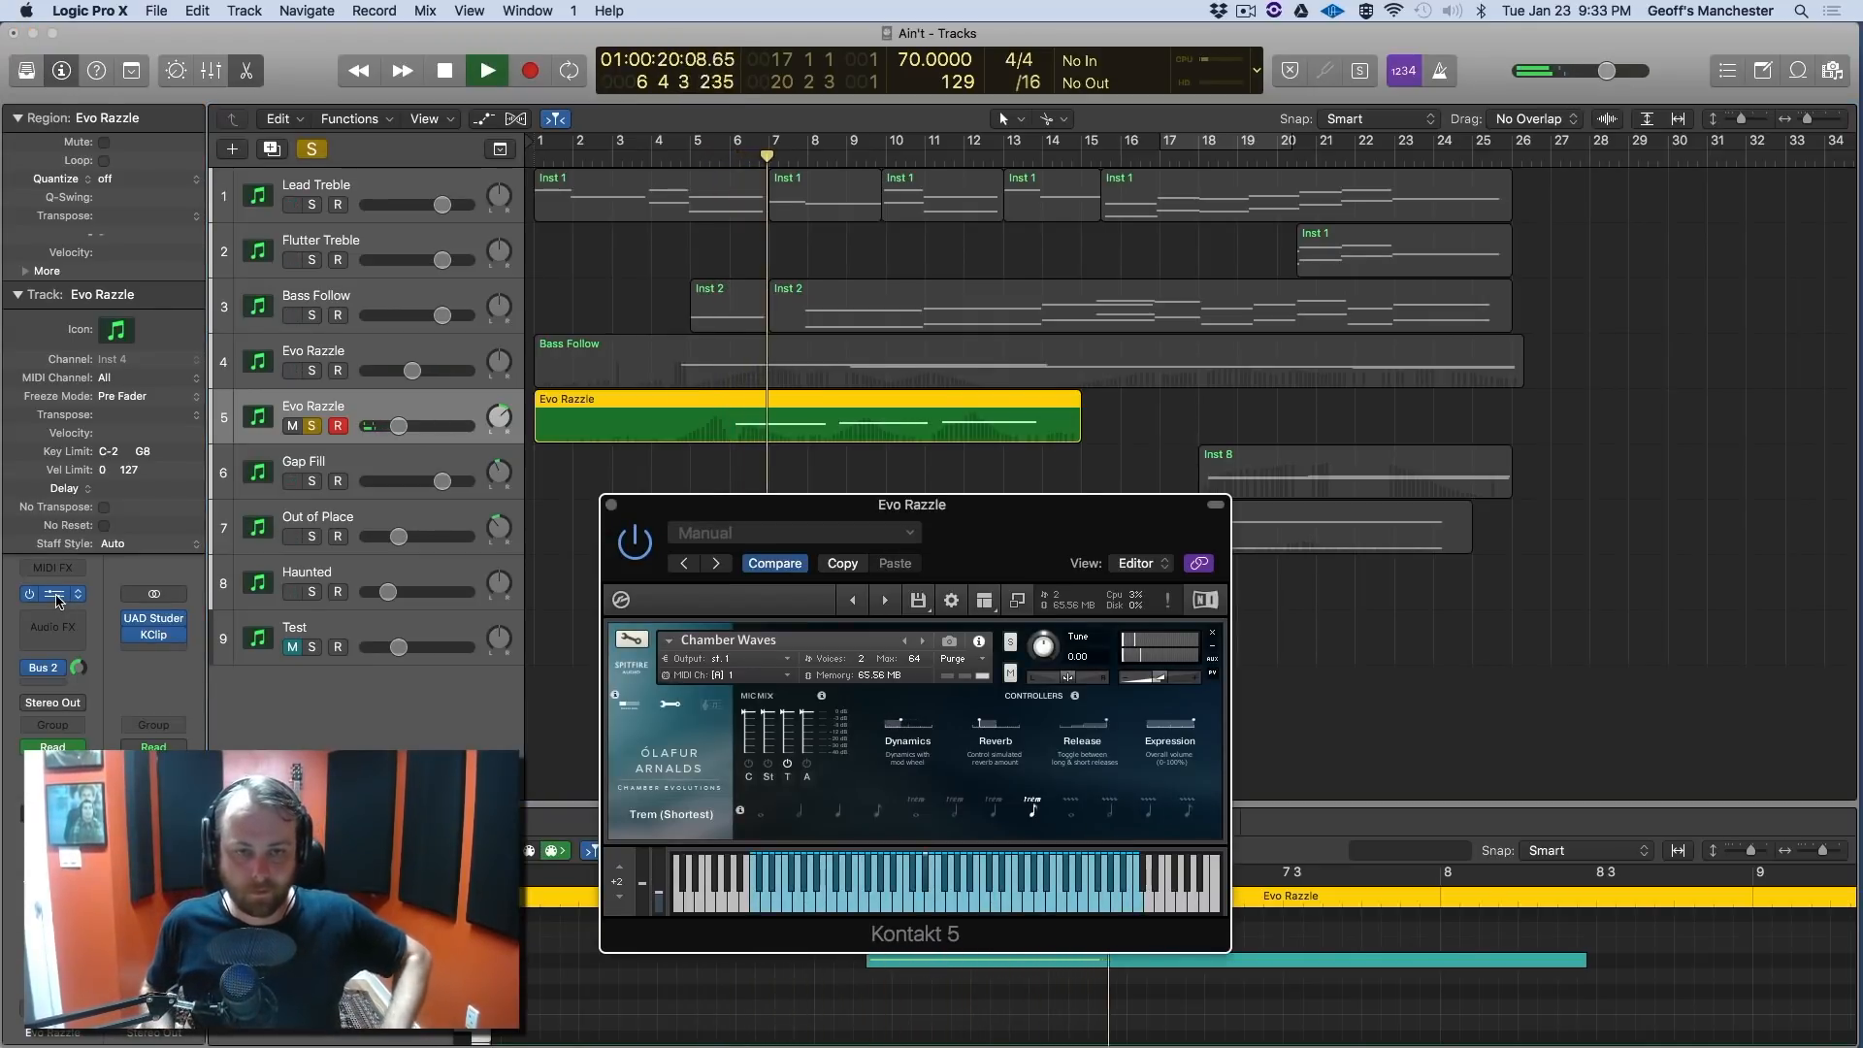
{"action": "key", "text": "space"}
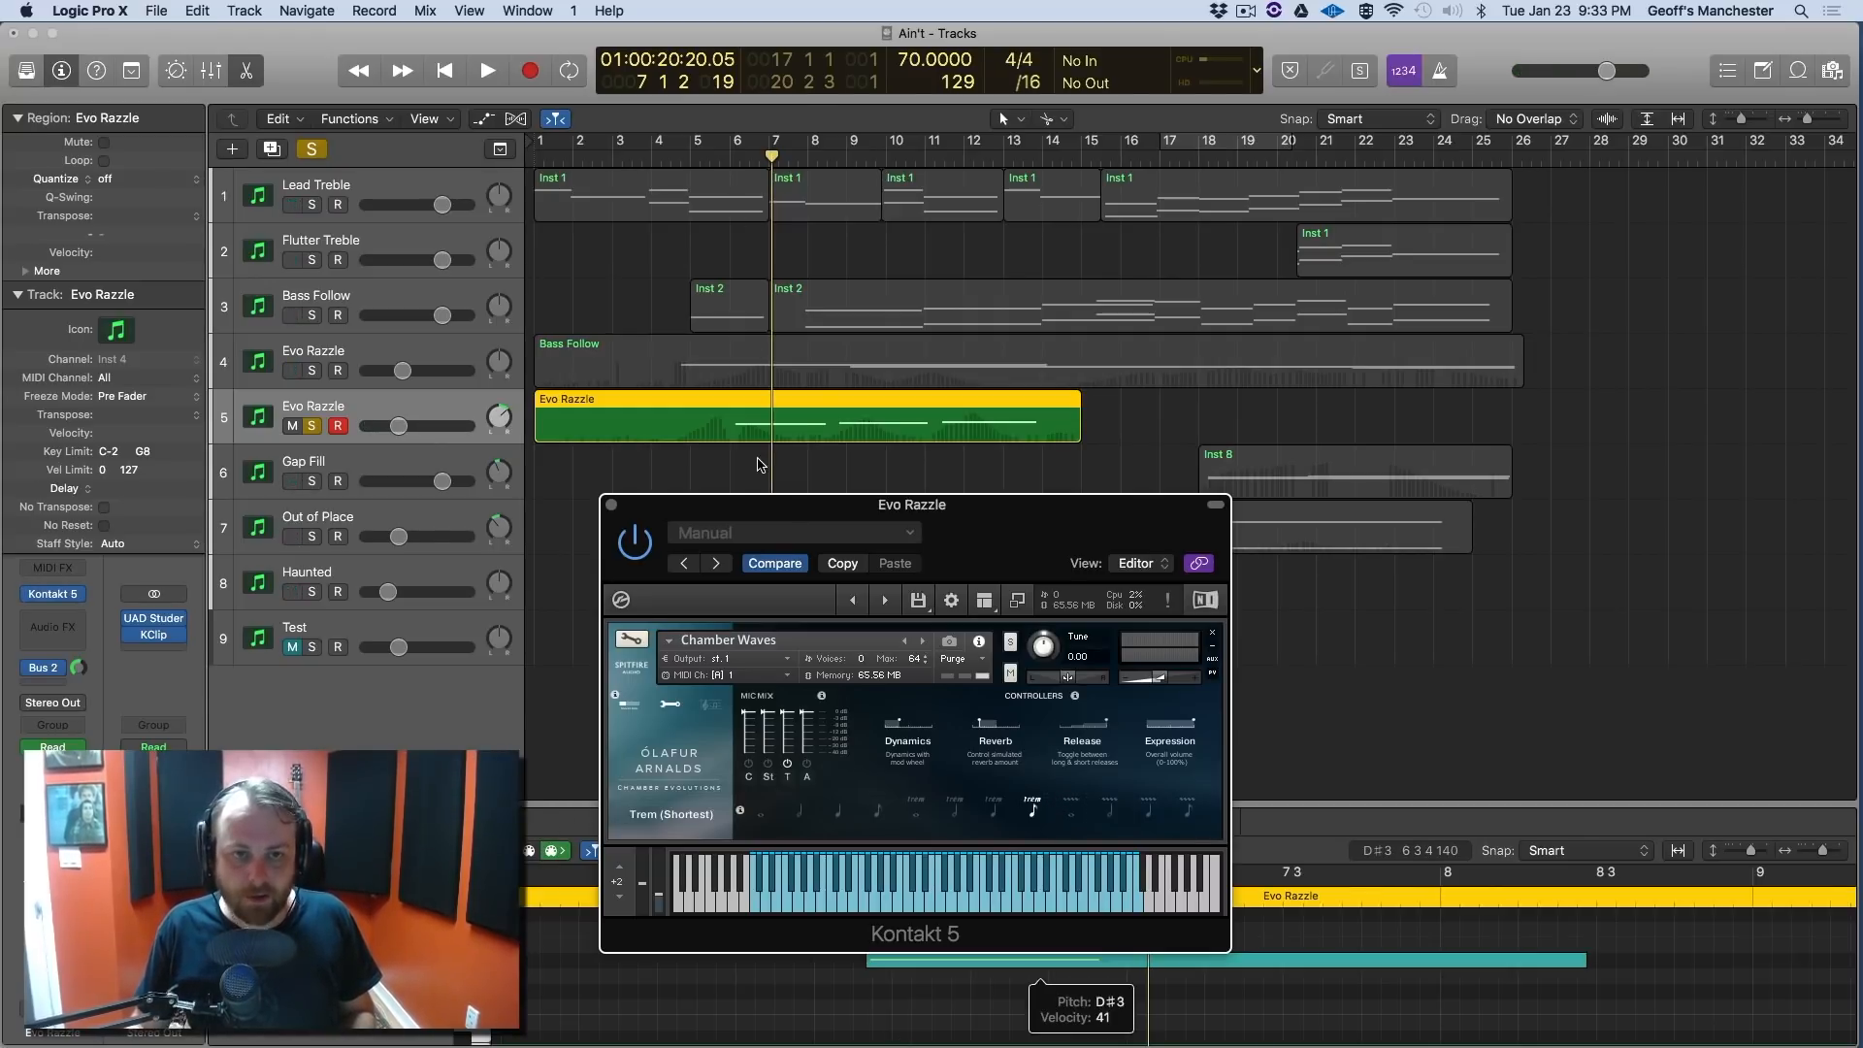
Replay the soloed track 5 from bar 5, briefly show the track automation, stop playback and clear the solo.
{"action": "left_click", "coordinate": [687, 156]}
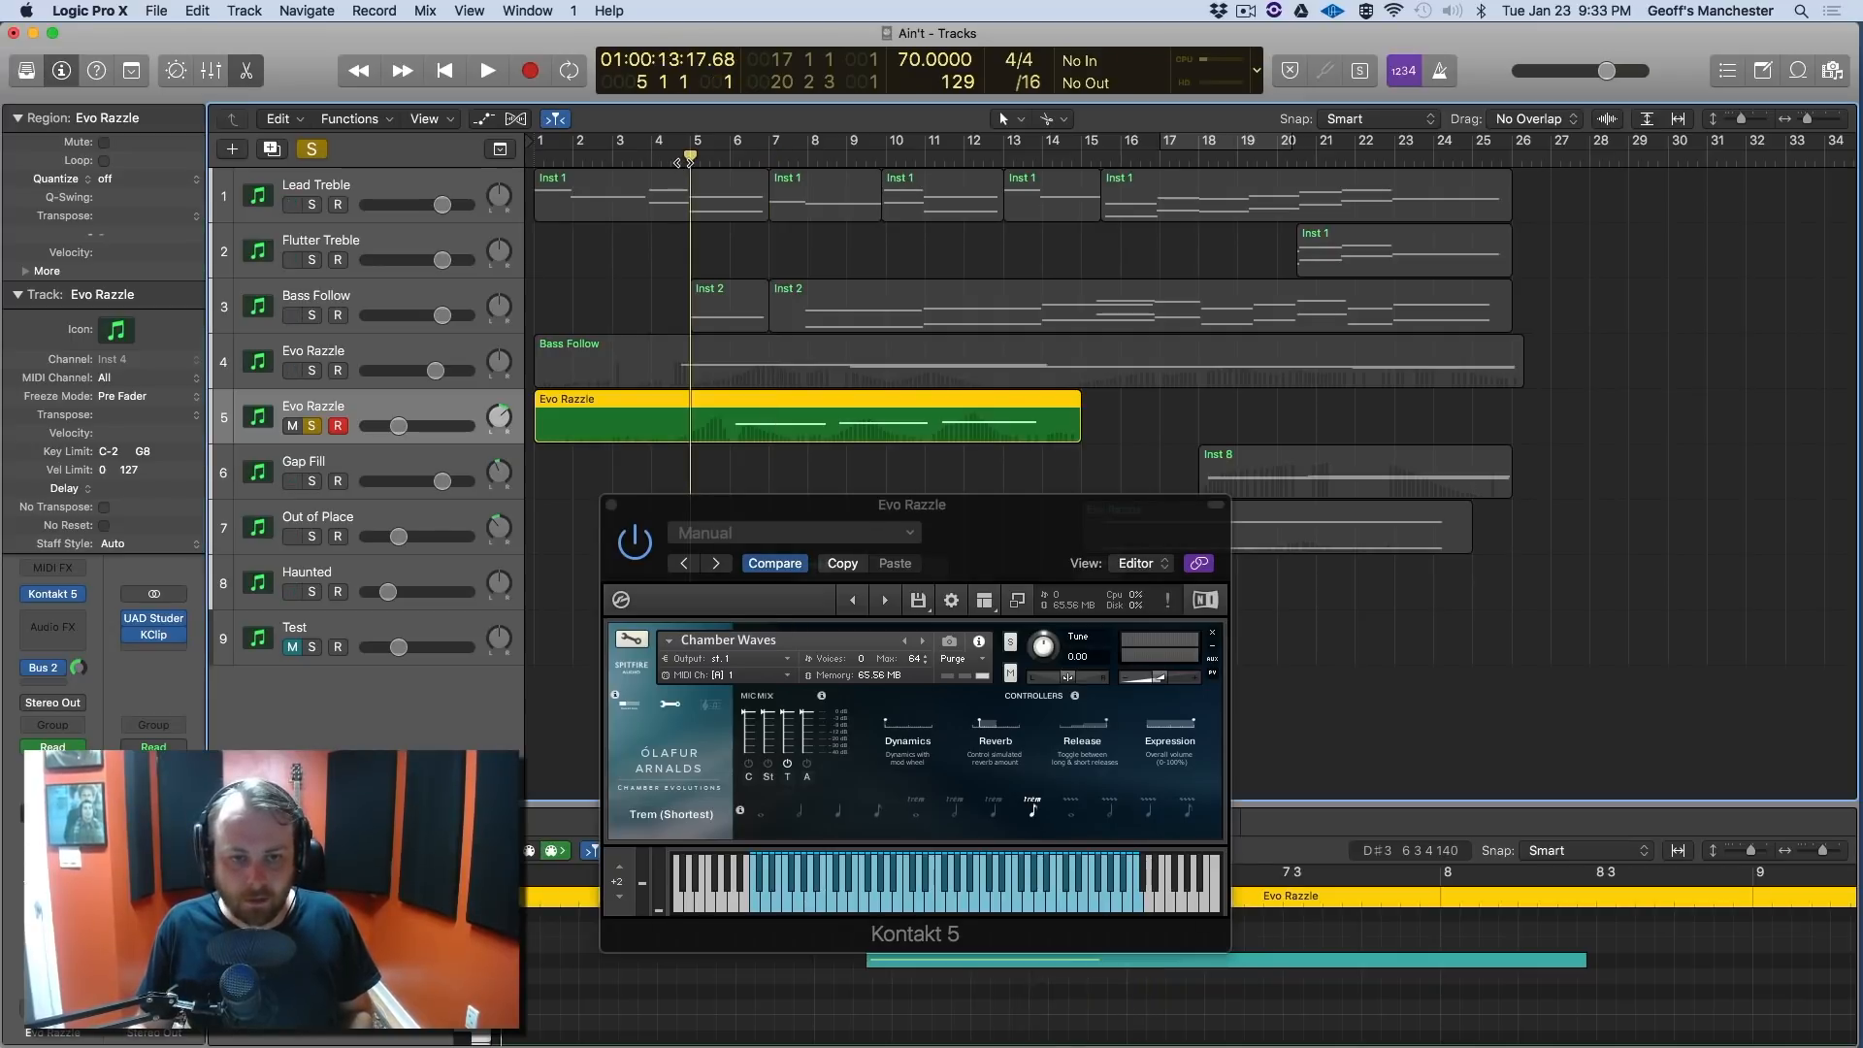
{"action": "key", "text": "space"}
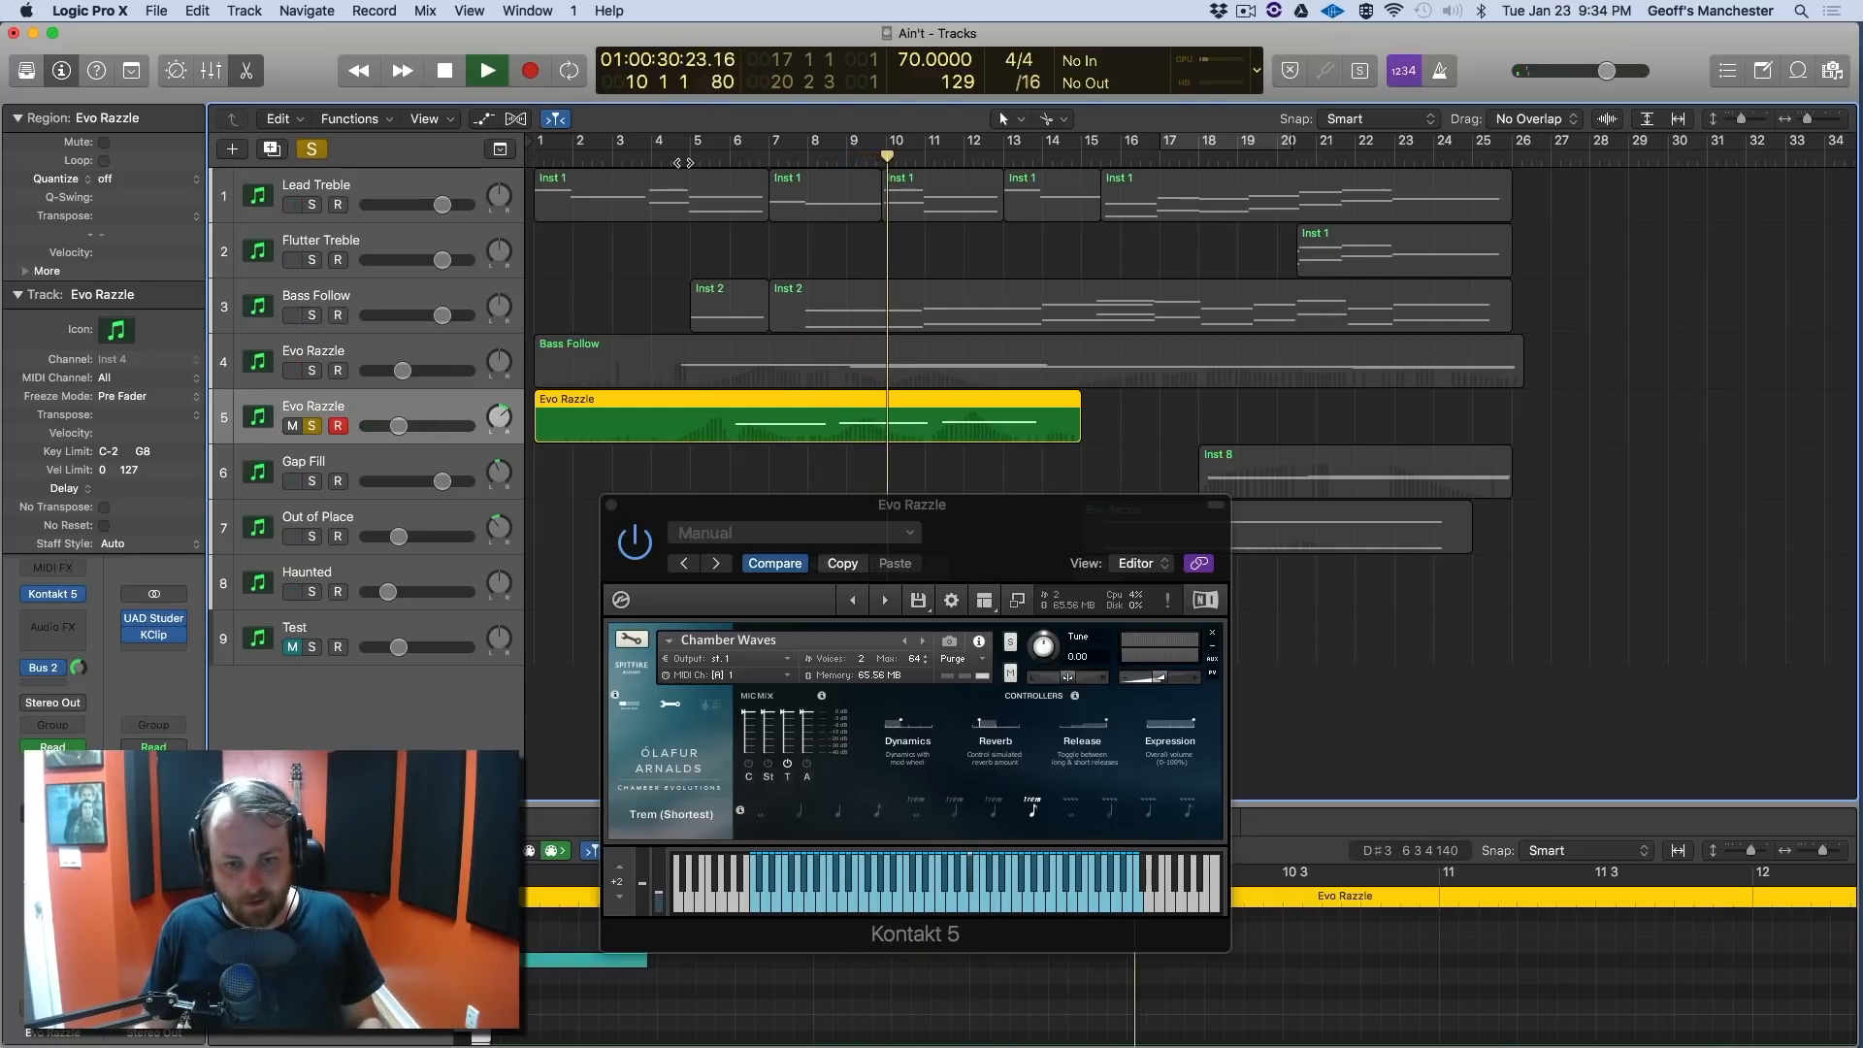
{"action": "key", "text": "a"}
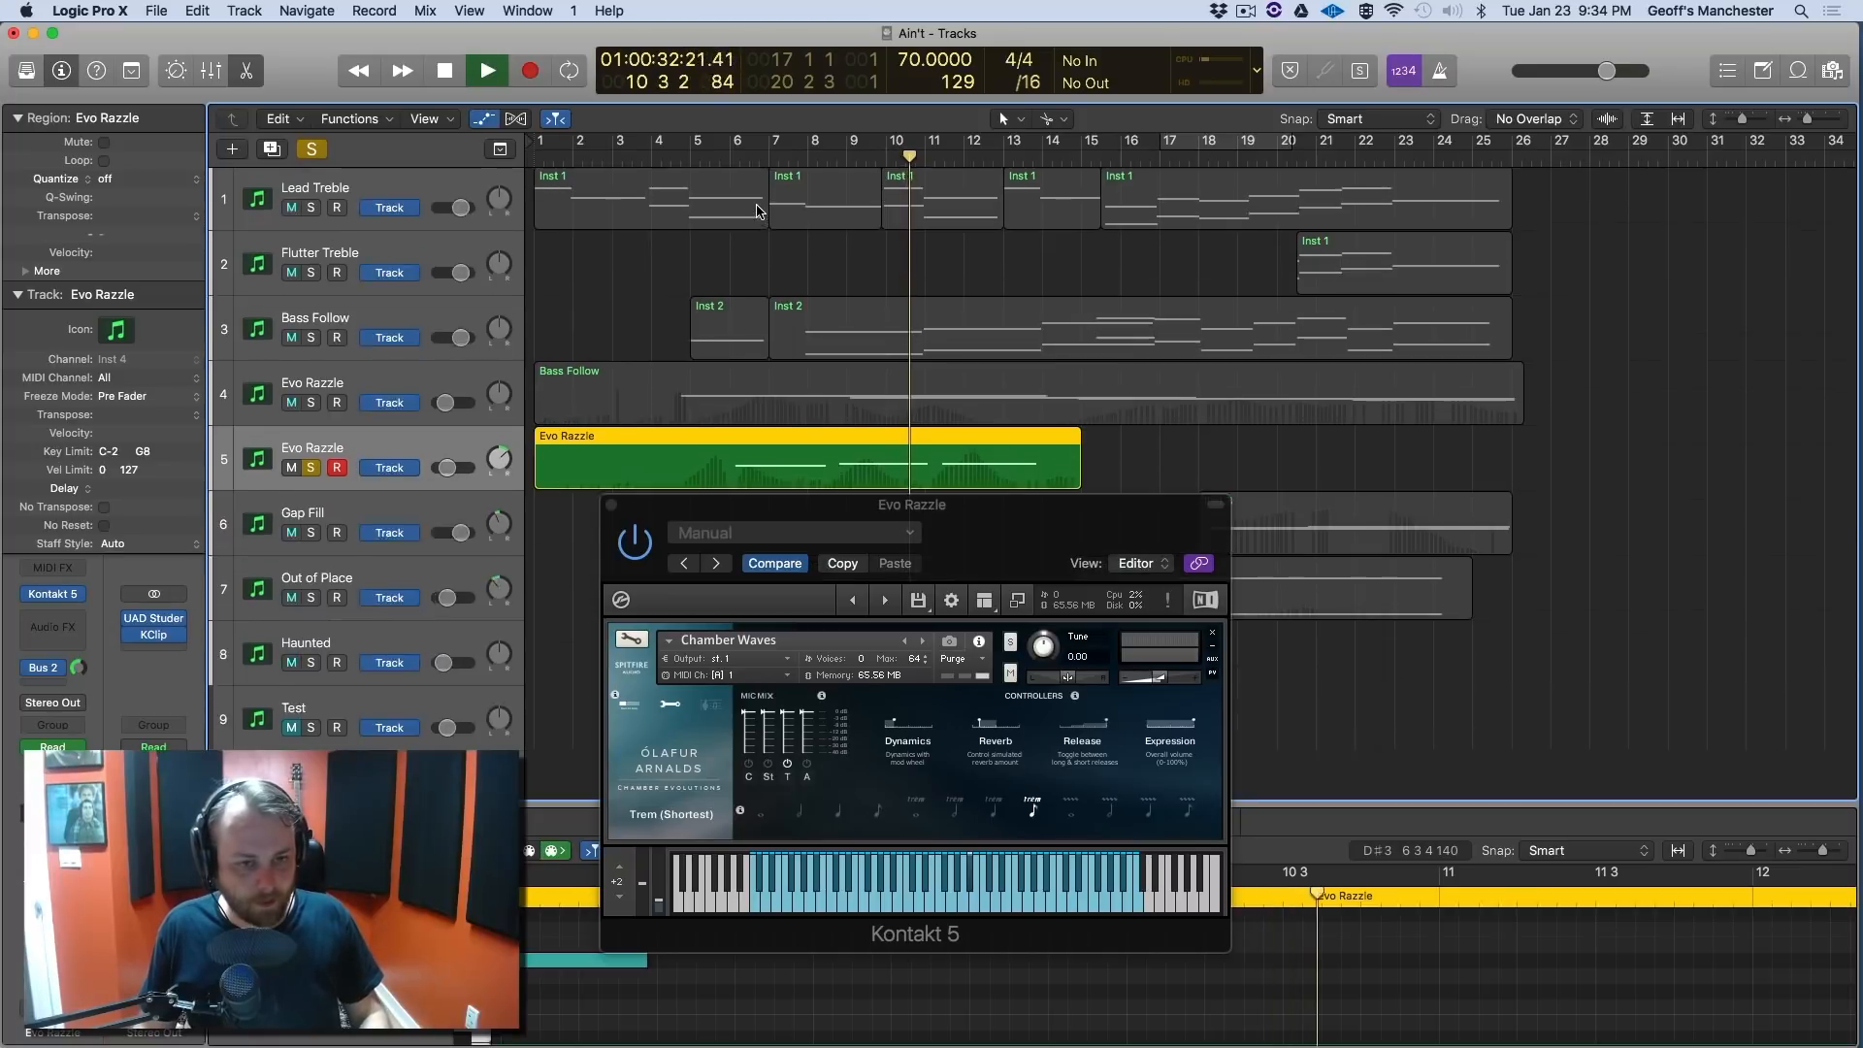
{"action": "key", "text": "a"}
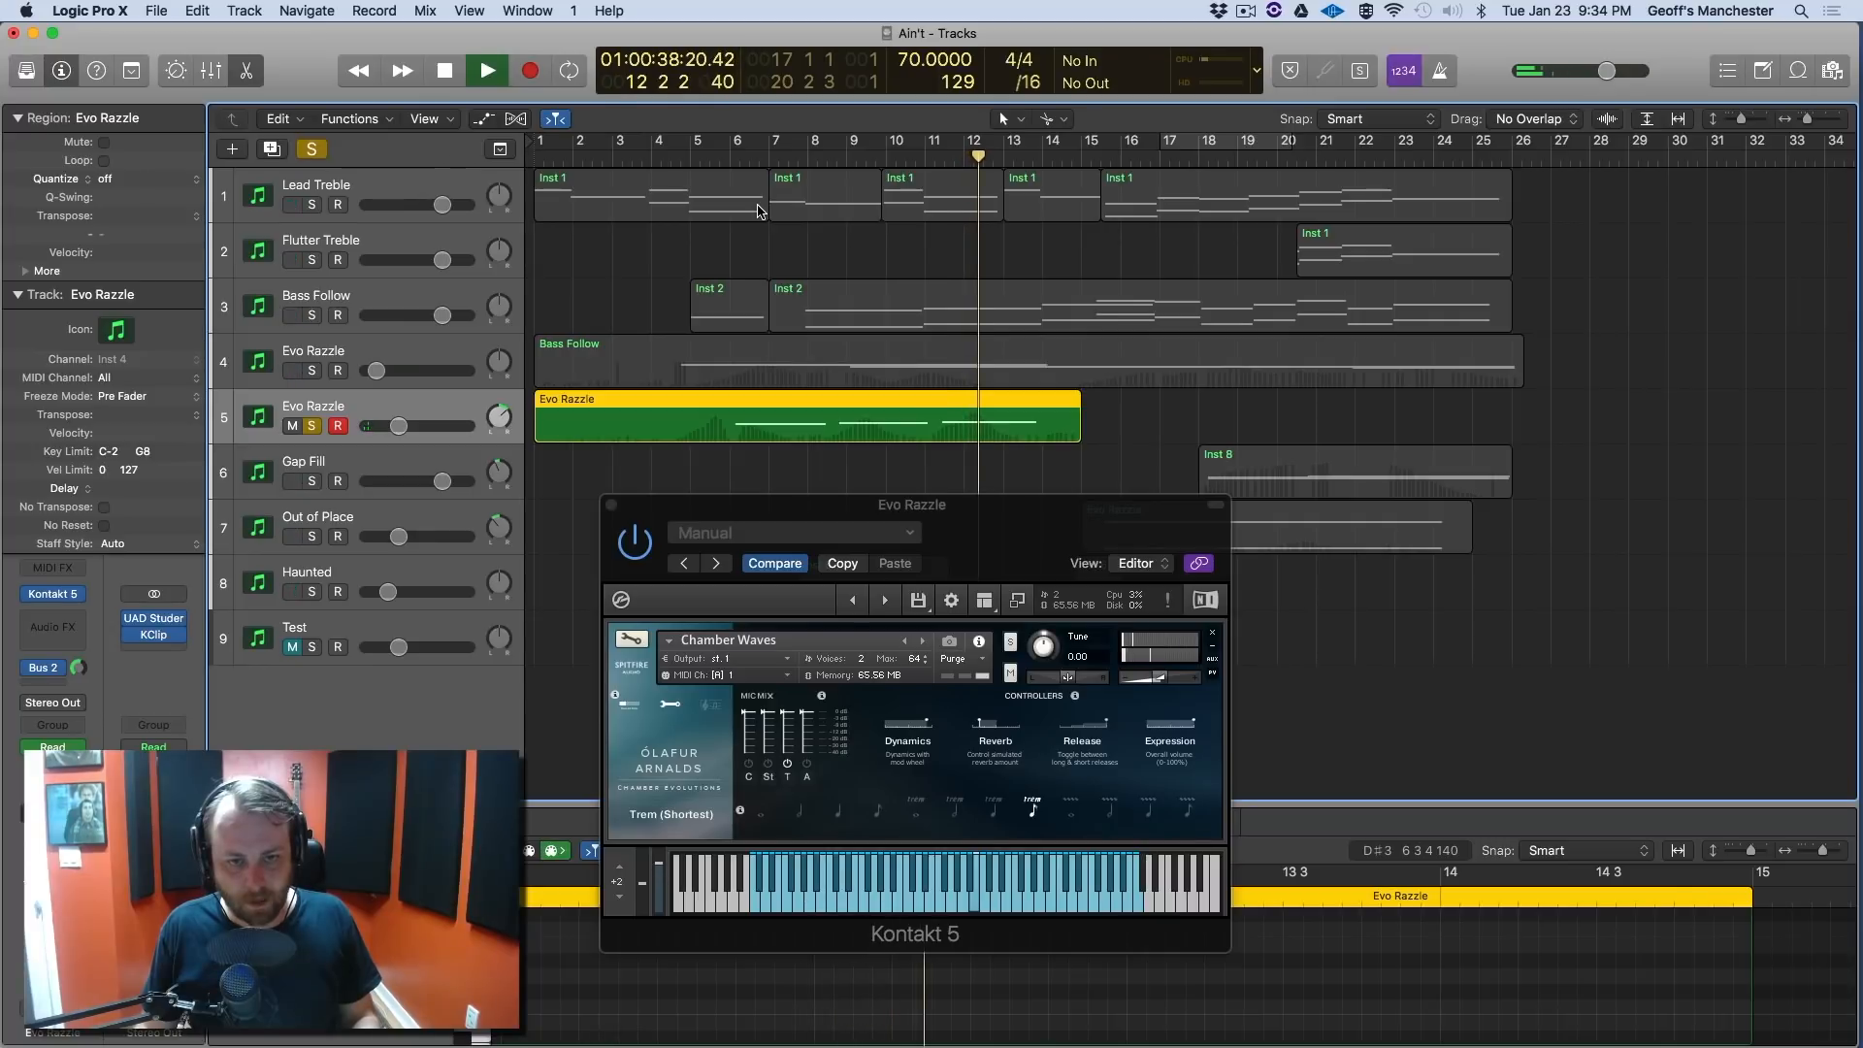
{"action": "key", "text": "space"}
{"action": "key", "text": "ctrl+s"}
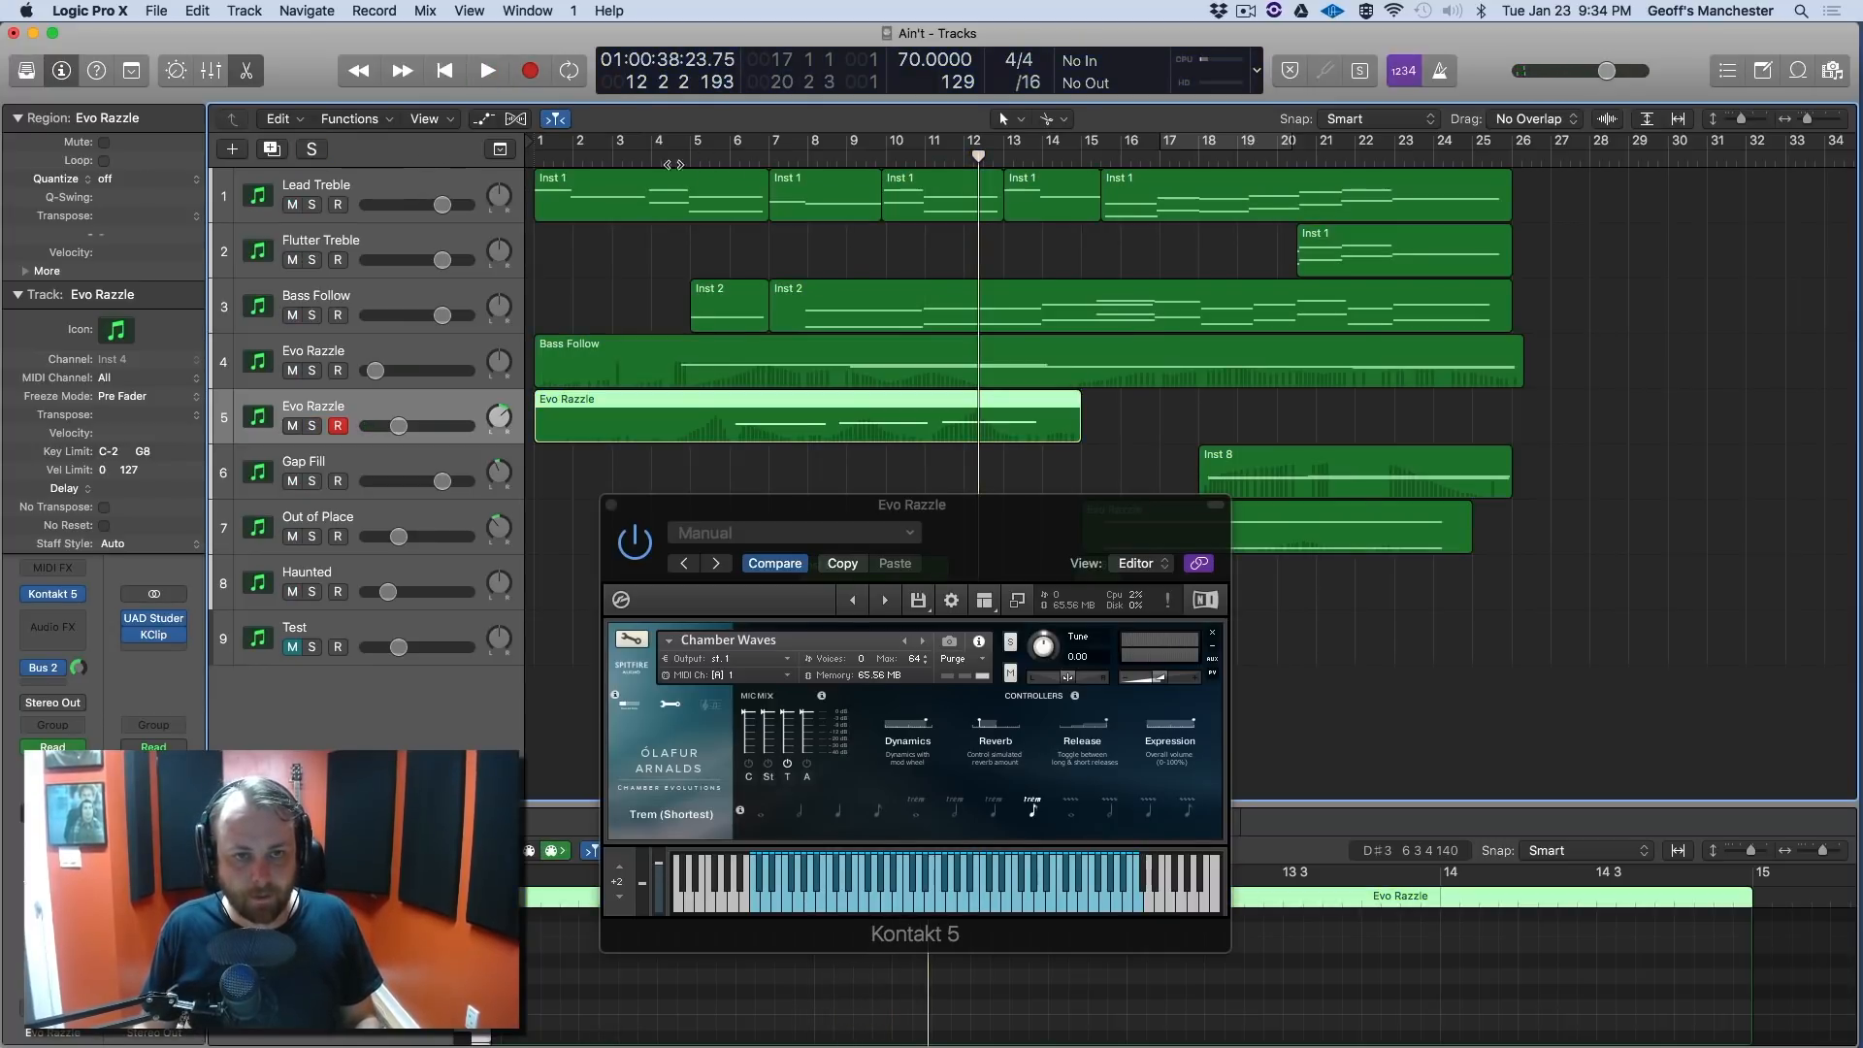
Play the full mix from around bar 5, toggling the solo on Evo Razzle track 5 to compare it in context, and stop playback.
{"action": "left_click", "coordinate": [667, 173]}
{"action": "left_click", "coordinate": [701, 154]}
{"action": "key", "text": "space"}
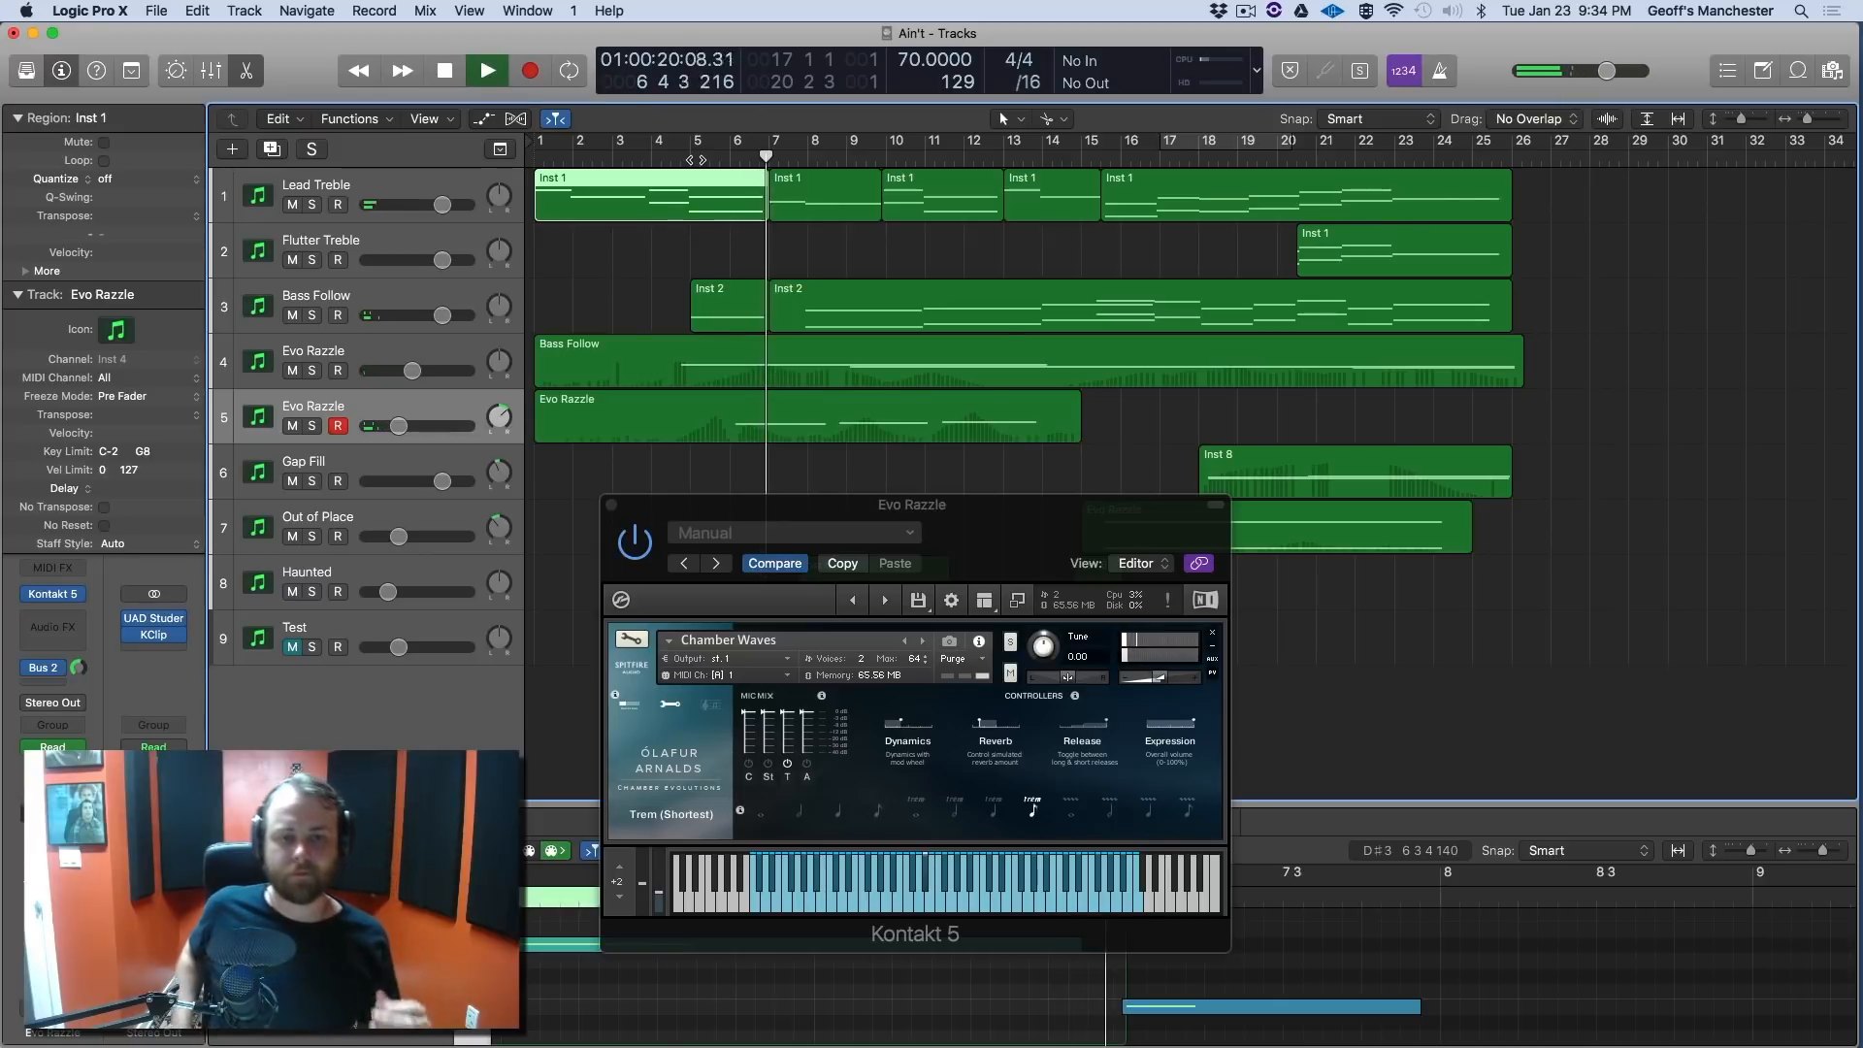
{"action": "key", "text": "s"}
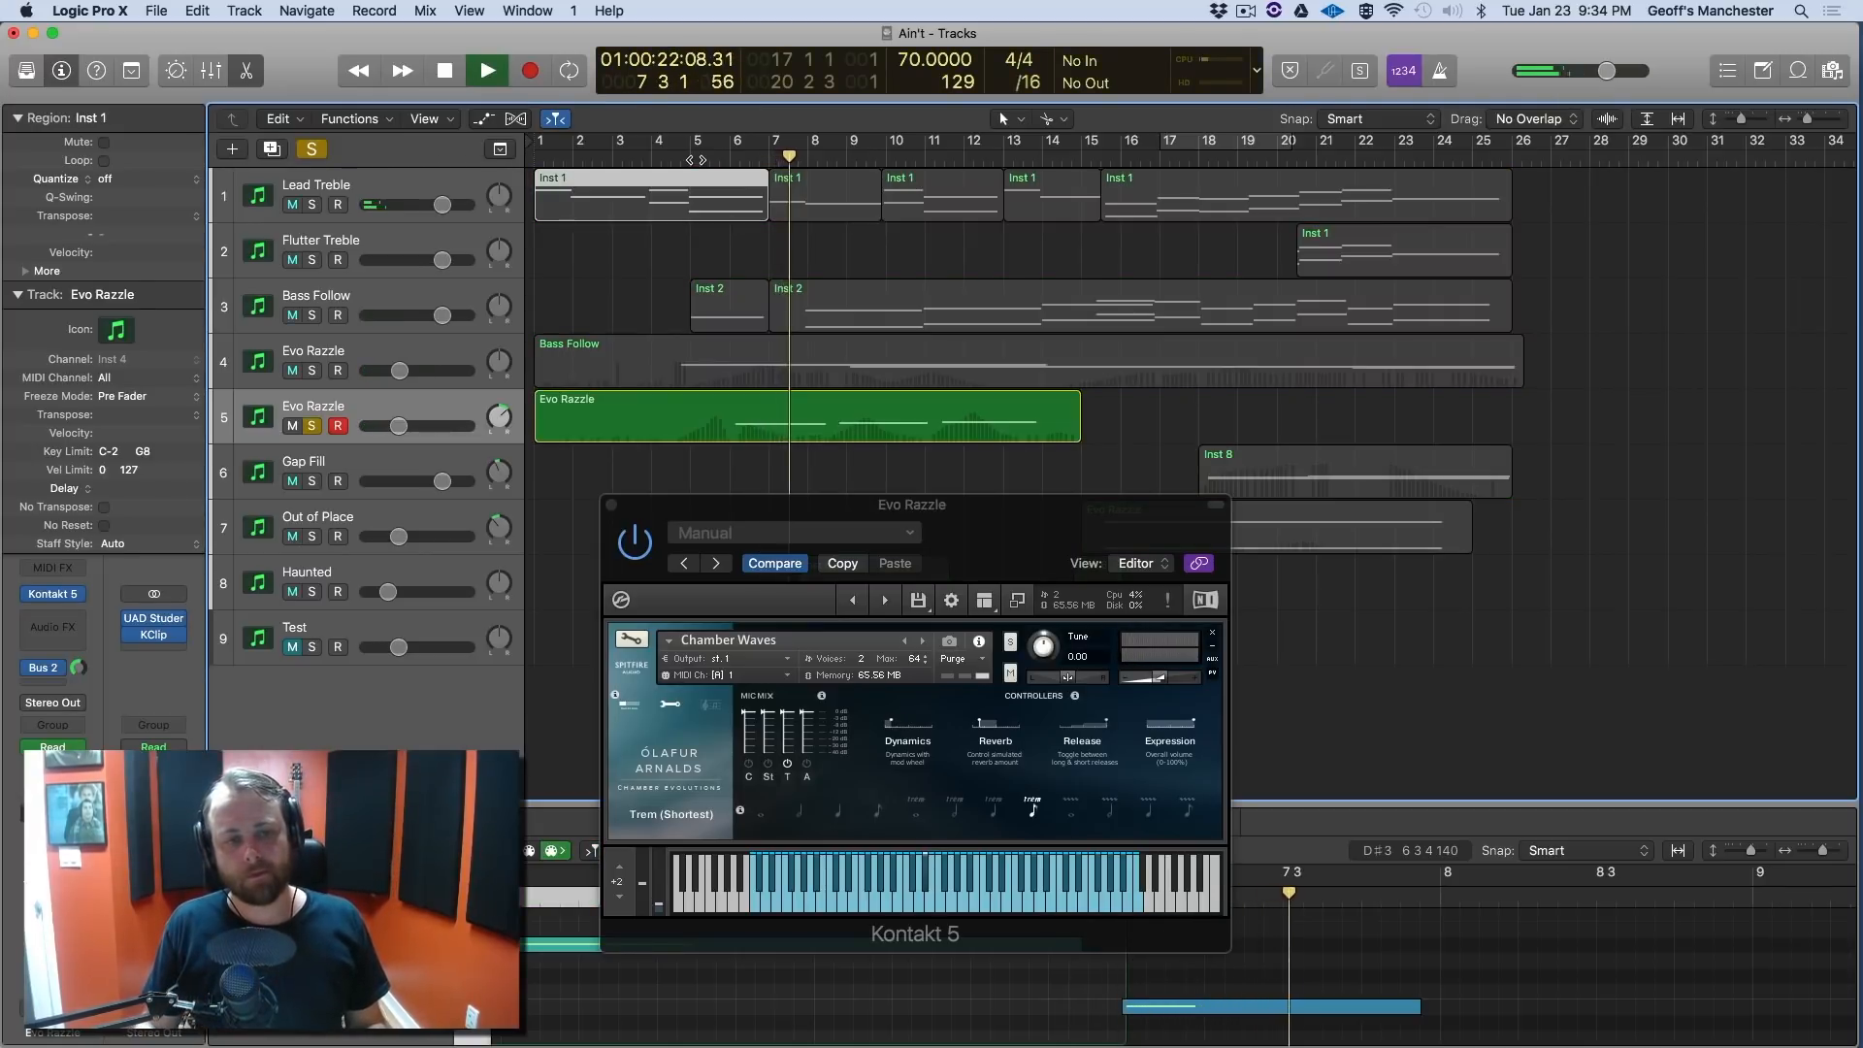
{"action": "key", "text": "s"}
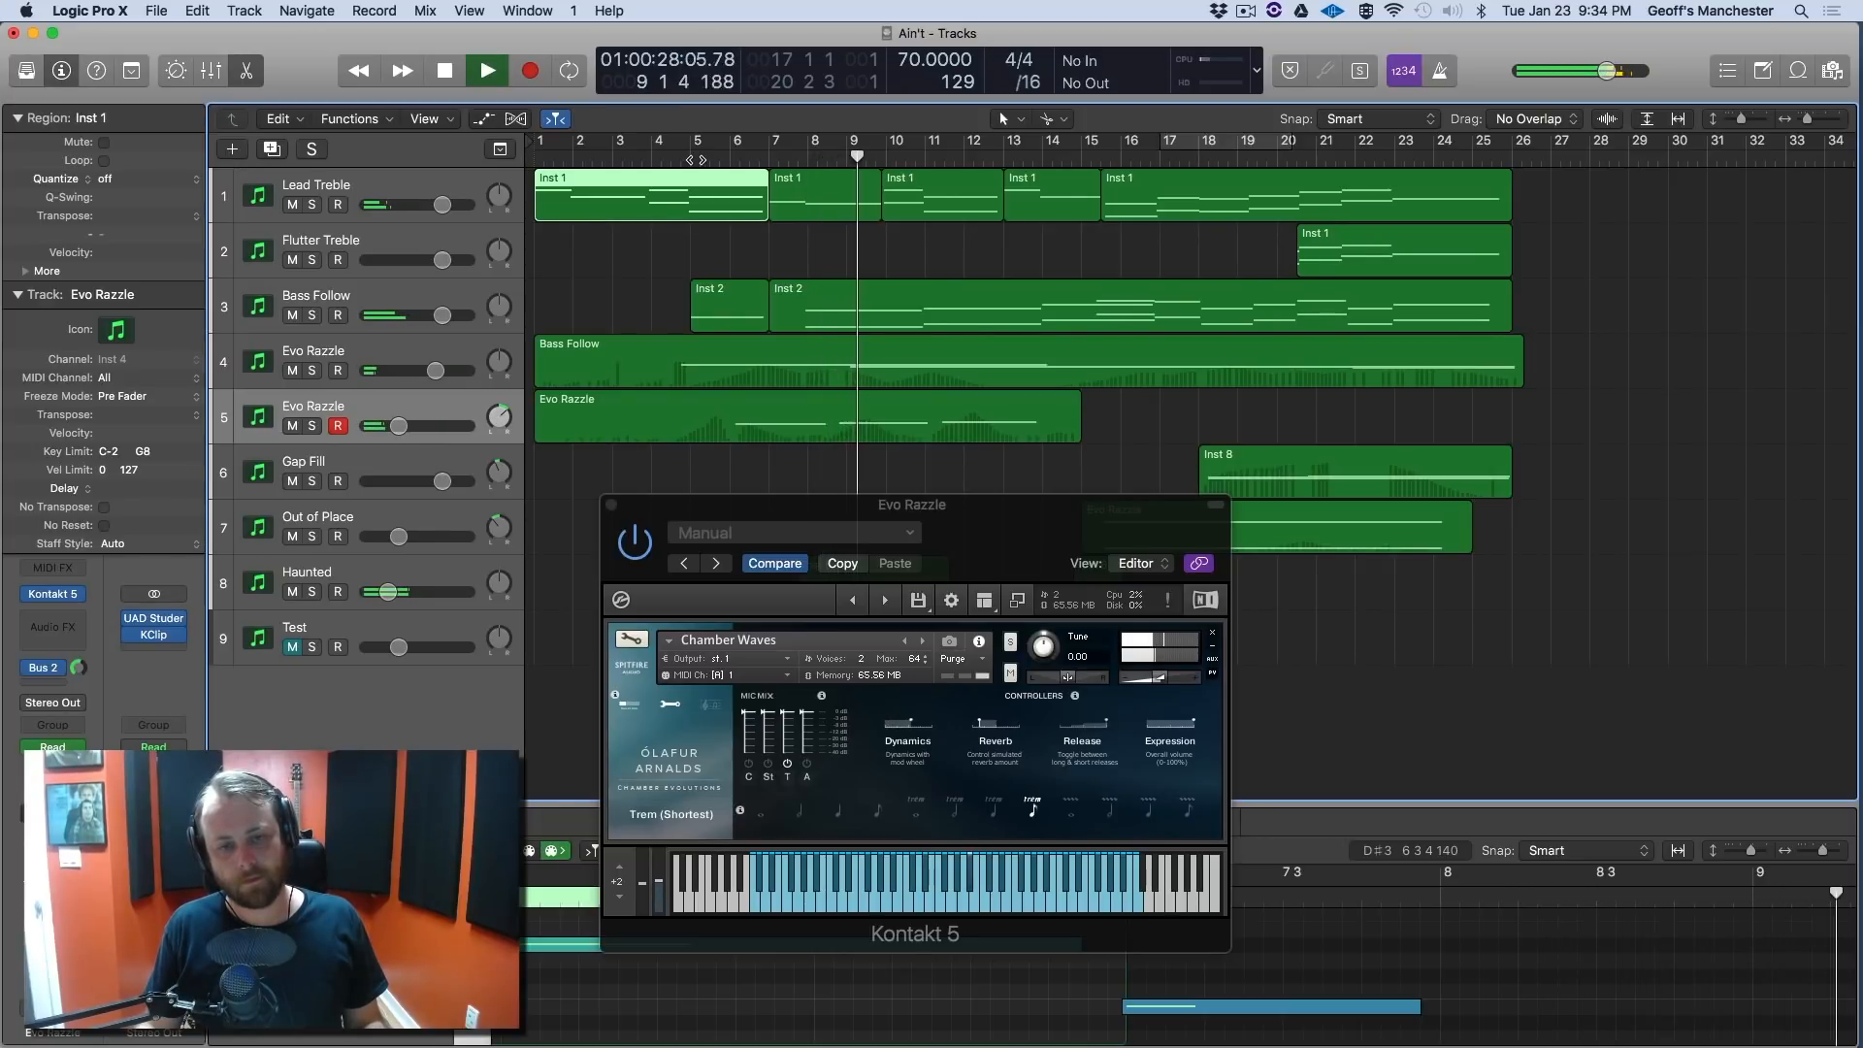
{"action": "key", "text": "s"}
{"action": "key", "text": "s"}
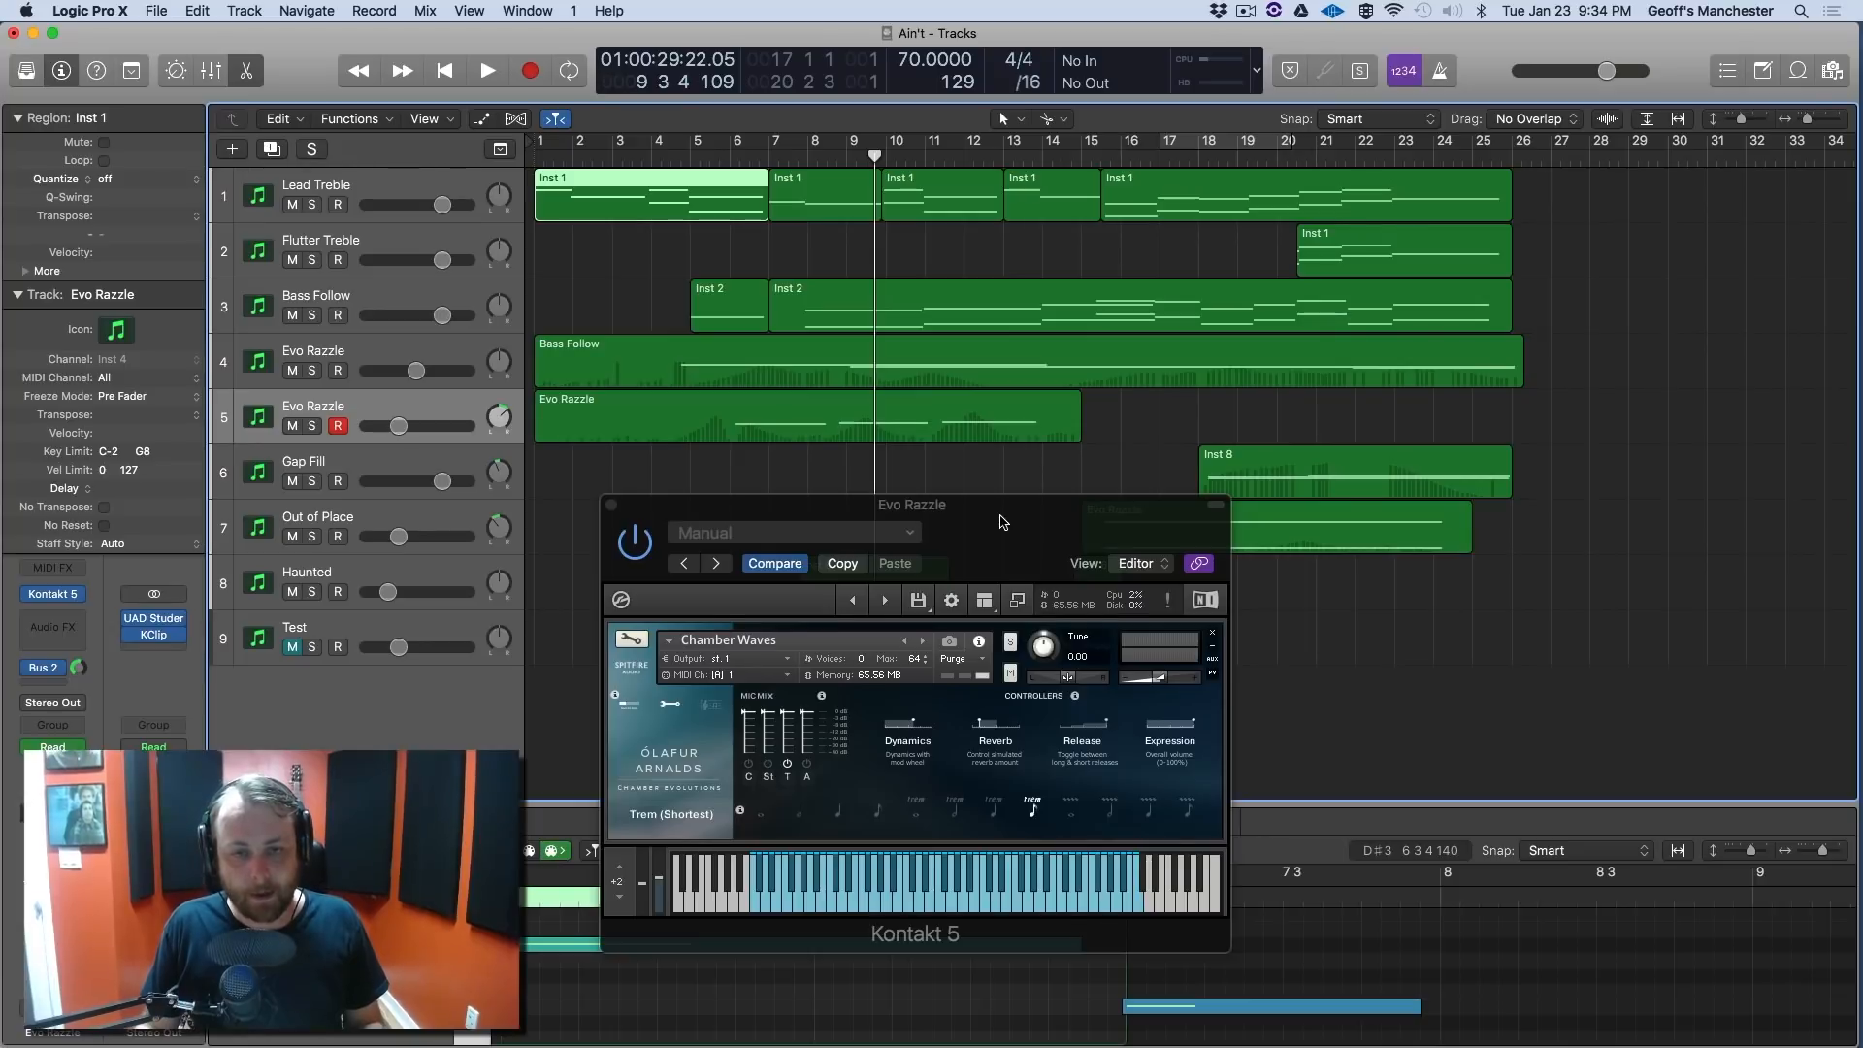
Move the Kontakt window down off the track regions and select the Gap Fill track to show its Chamber Grid patch.
{"action": "left_click_drag", "start_coordinate": [999, 573], "coordinate": [999, 679]}
{"action": "left_click", "coordinate": [384, 468]}
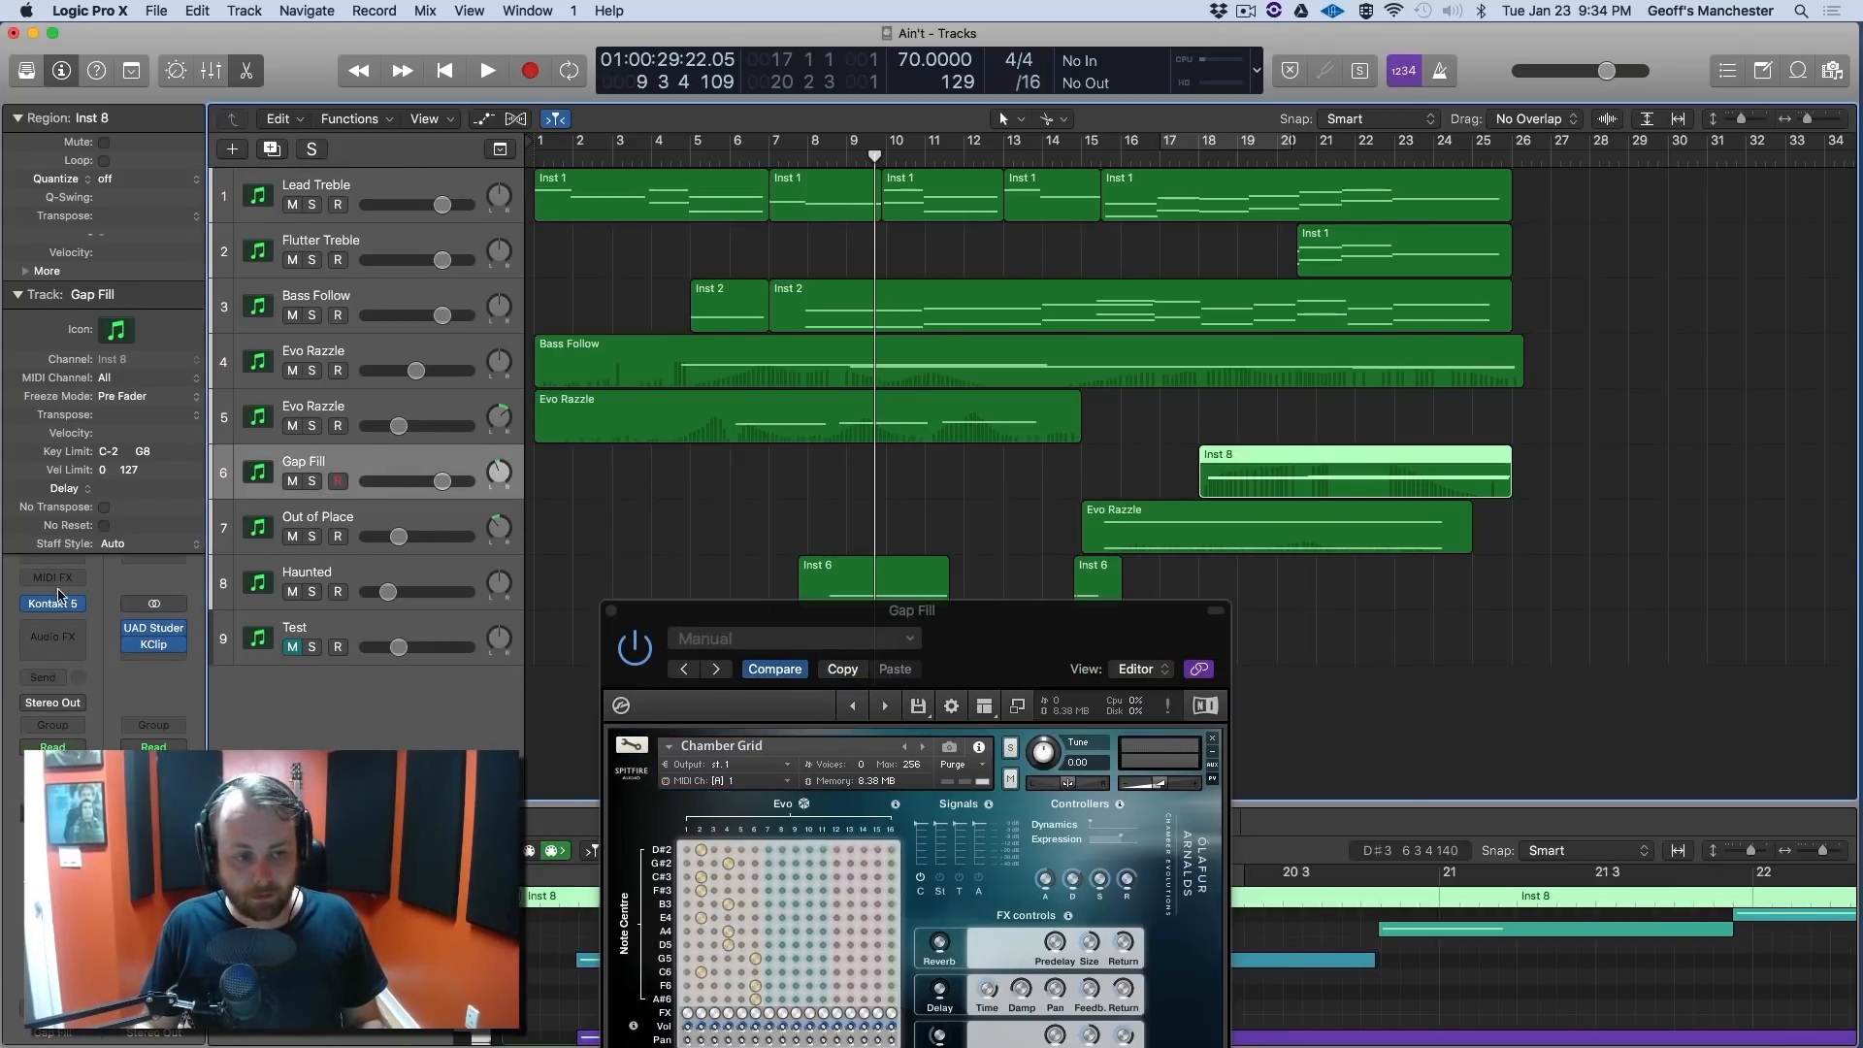
Move the Kontakt window up and switch between Evo Razzle track 5 and Gap Fill to compare their Chamber Waves and Chamber Grid patches.
{"action": "left_click_drag", "start_coordinate": [1048, 614], "coordinate": [941, 505]}
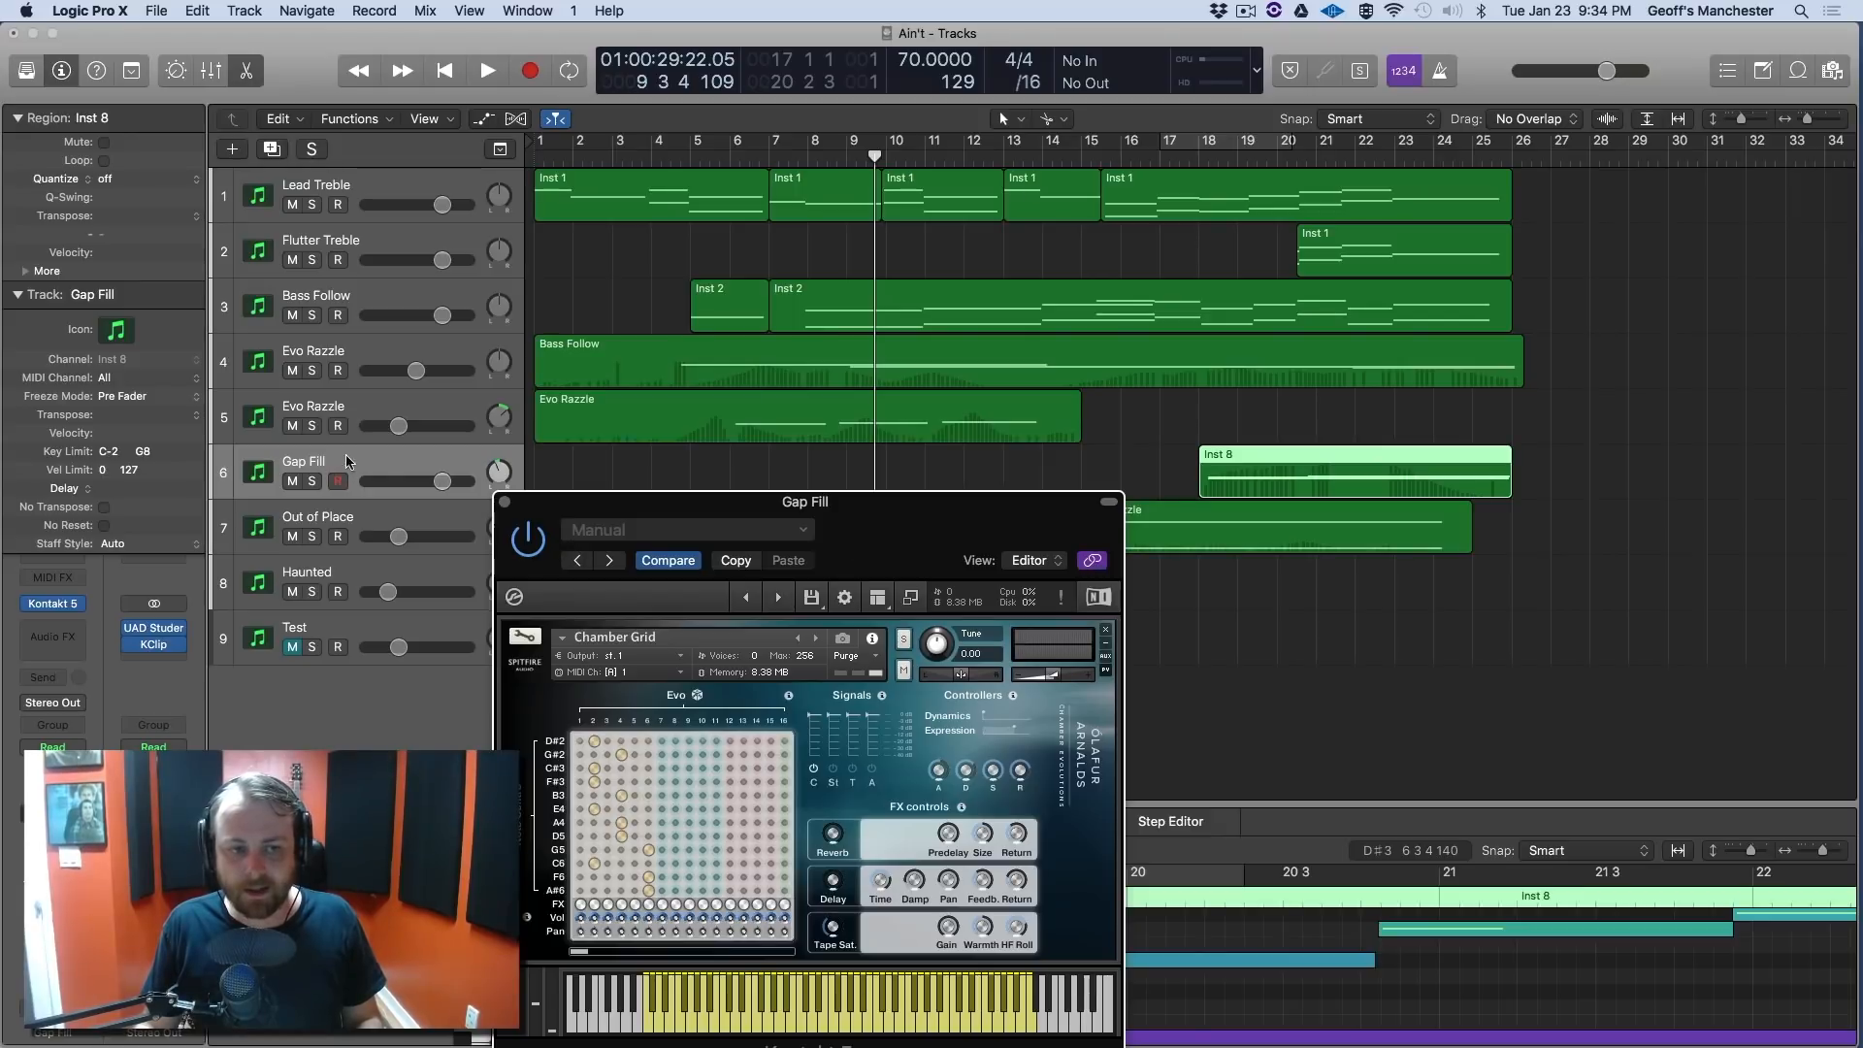
{"action": "left_click", "coordinate": [357, 409]}
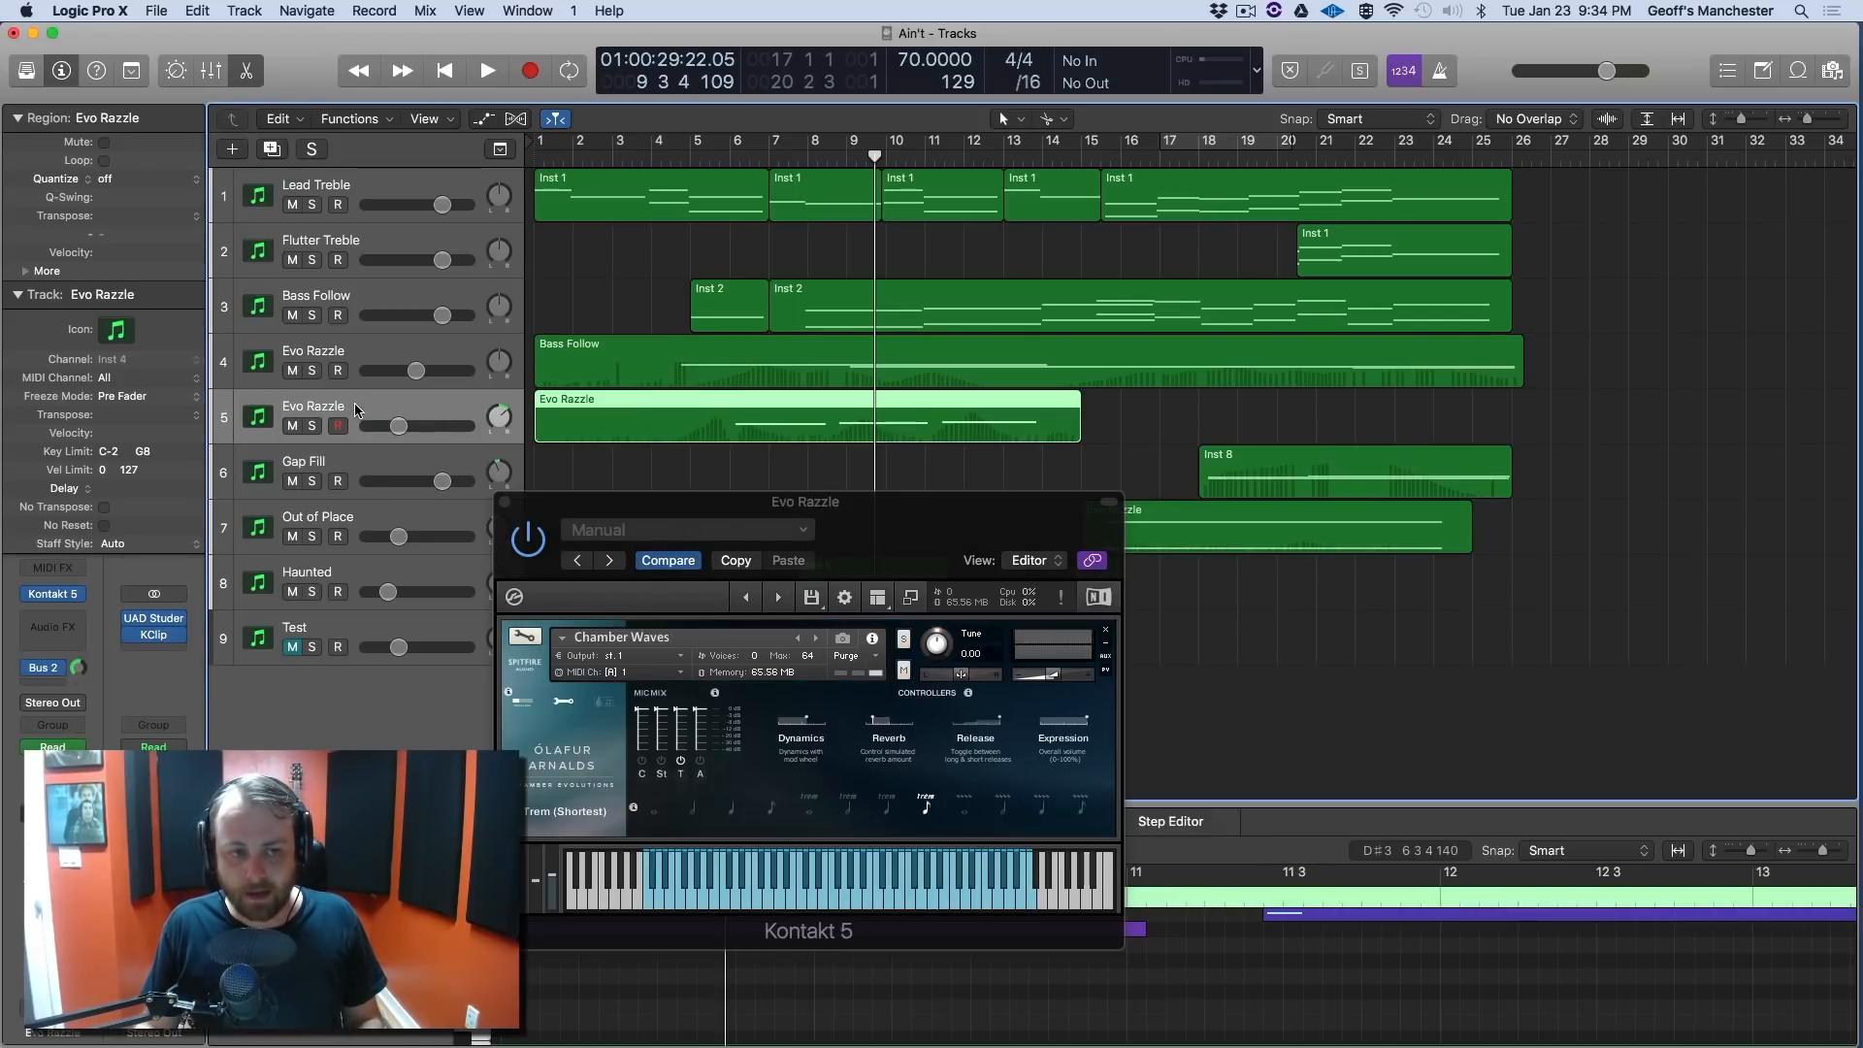
{"action": "left_click", "coordinate": [350, 464]}
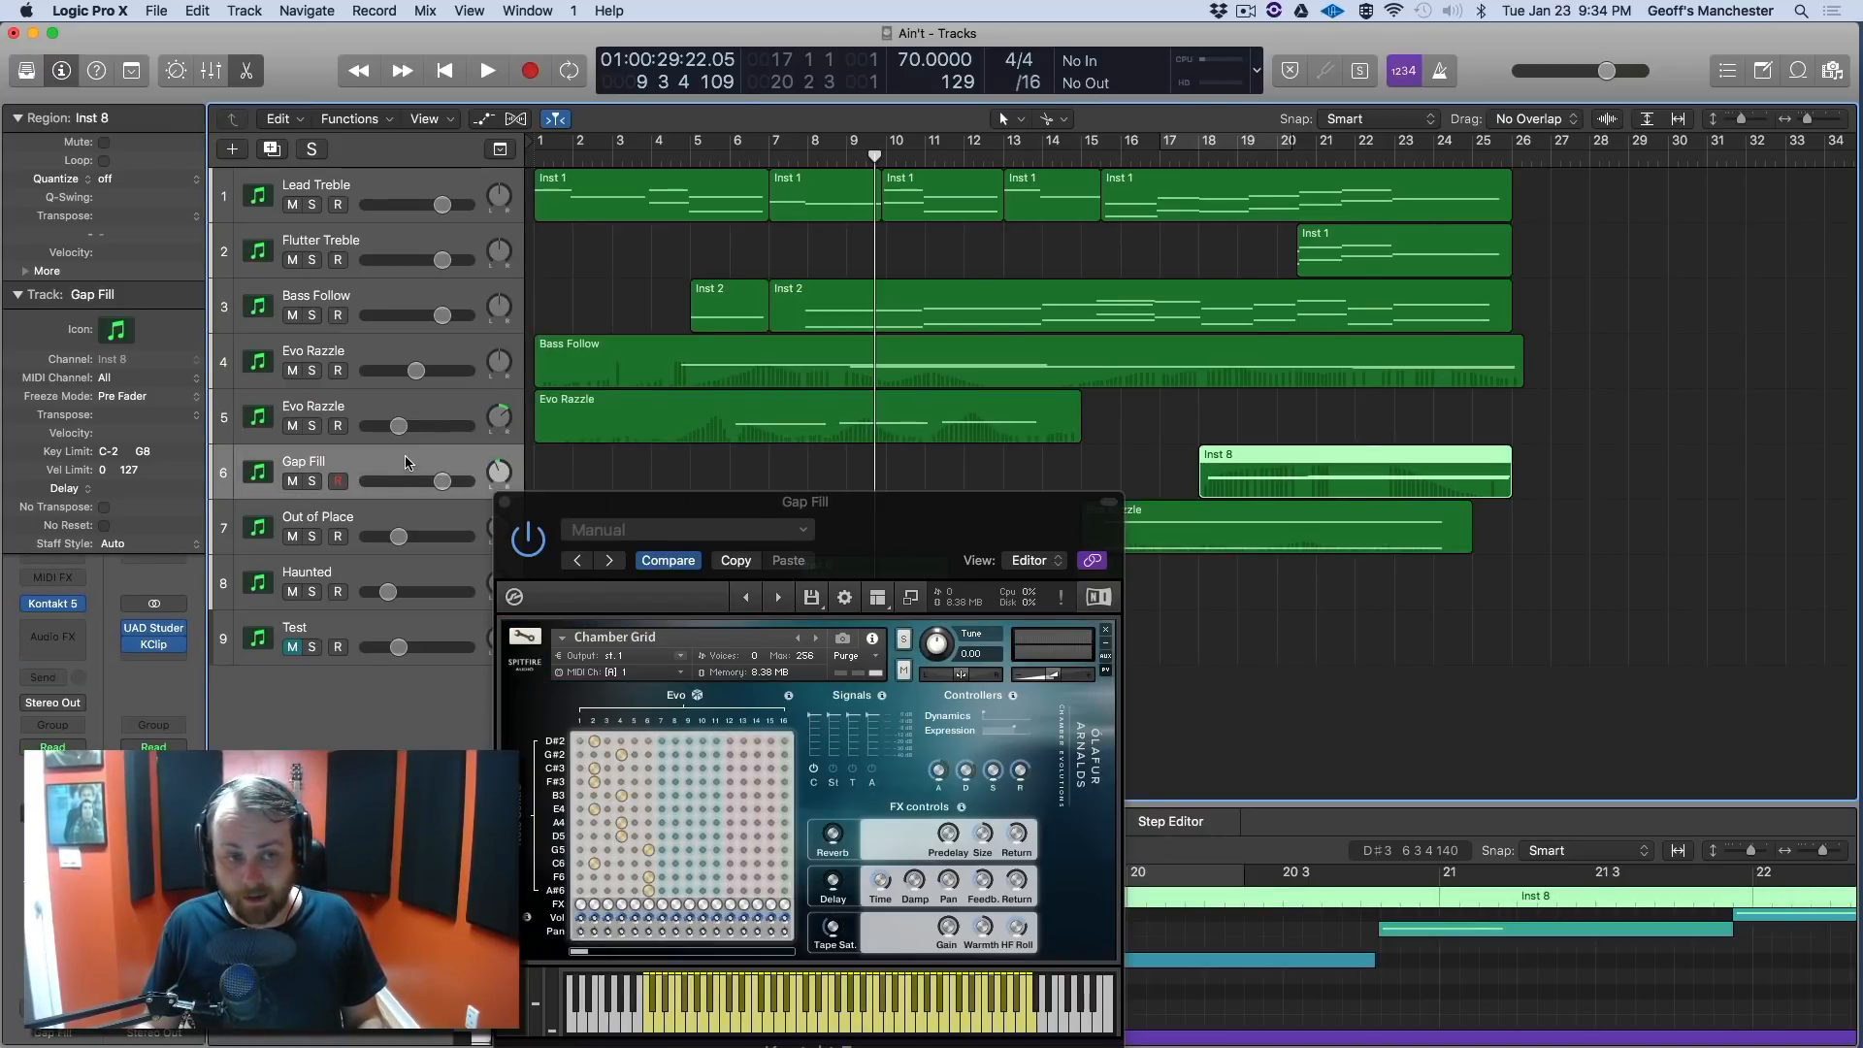
{"action": "left_click", "coordinate": [364, 408]}
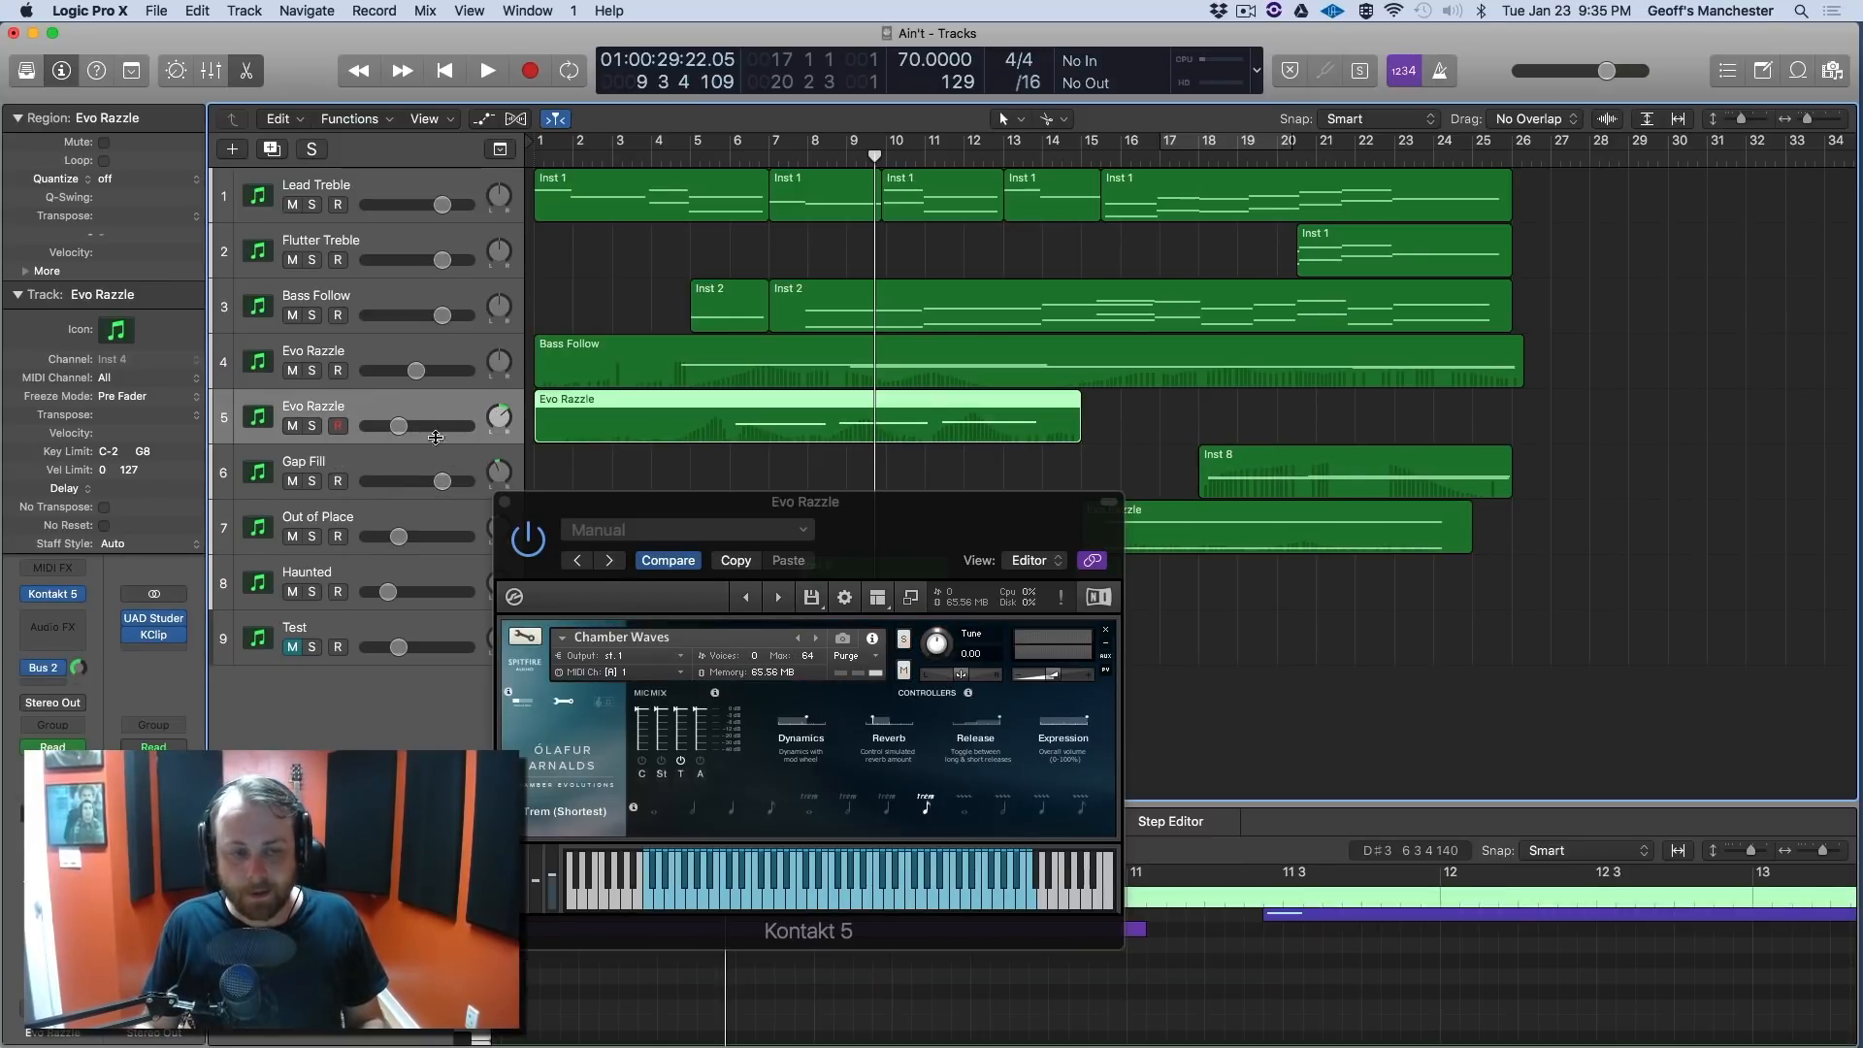
{"action": "left_click", "coordinate": [375, 464]}
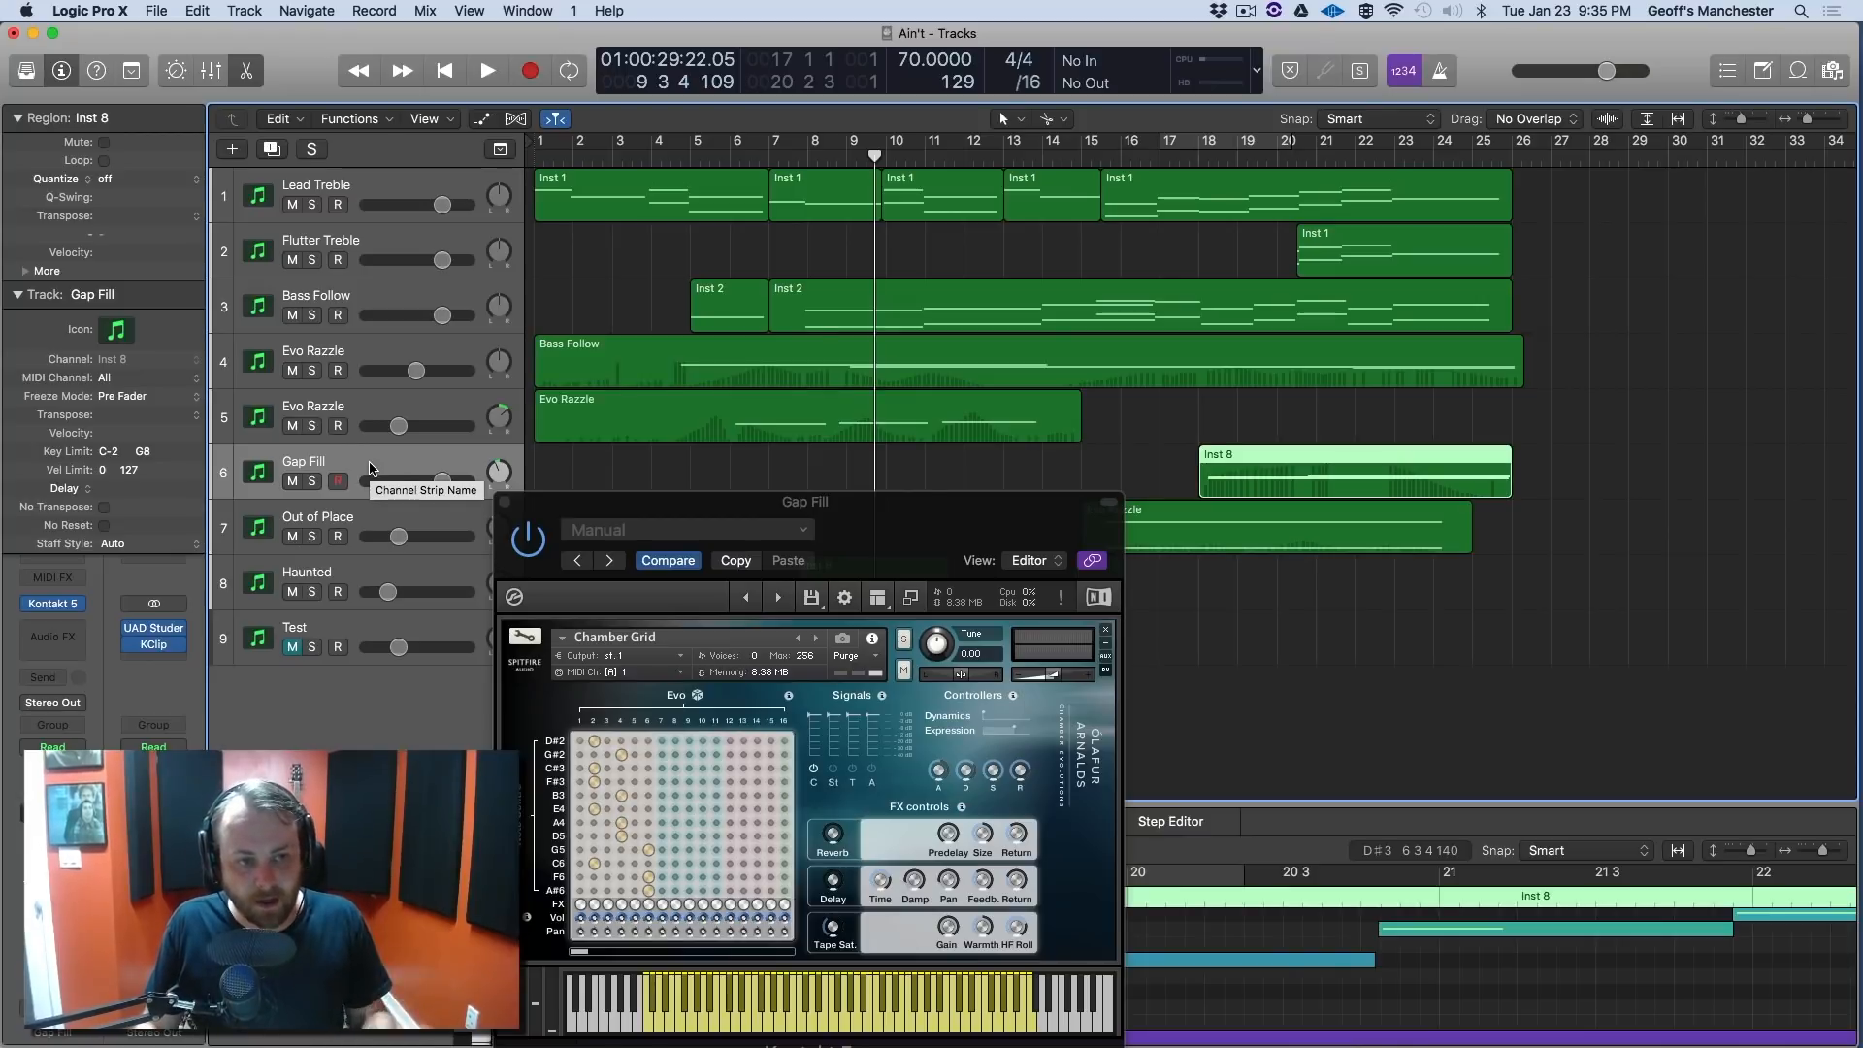
{"action": "key", "text": "Up"}
{"action": "key", "text": "Down"}
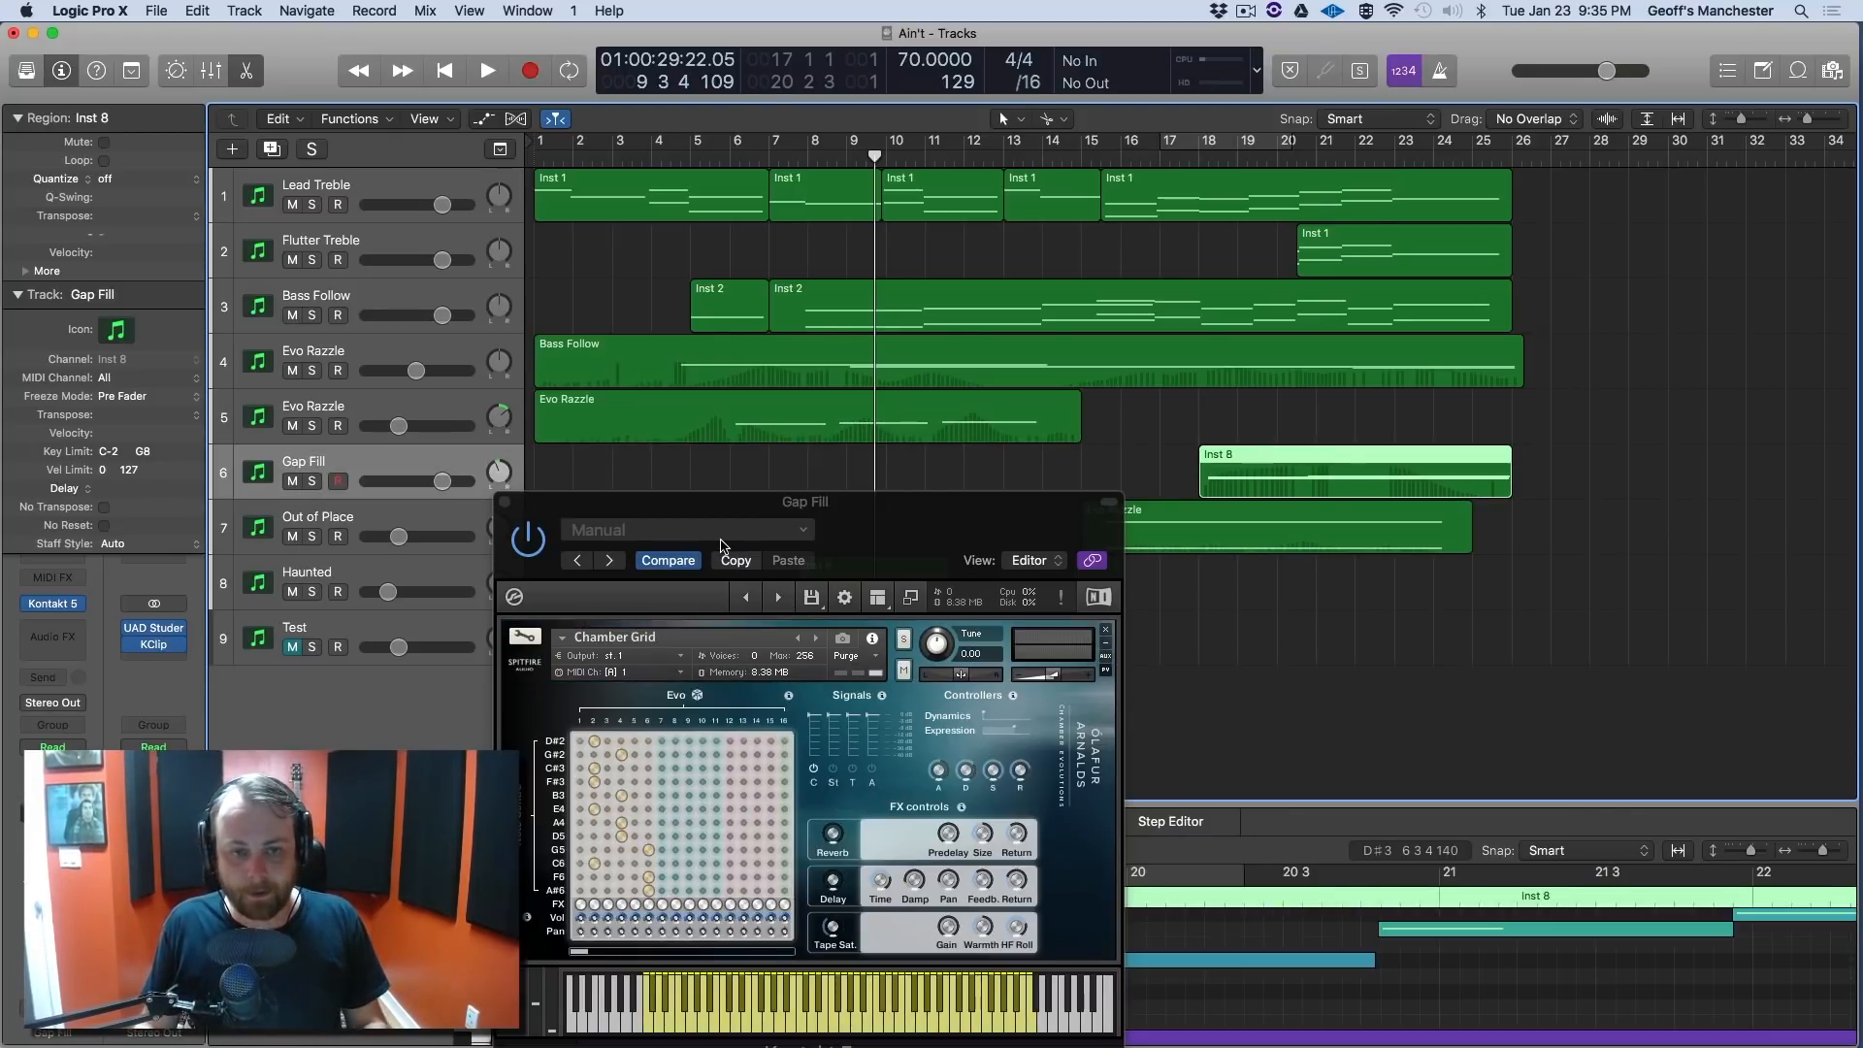
Solo the Gap Fill track and play it from around bar 17, just before its region begins.
{"action": "left_click", "coordinate": [1179, 157]}
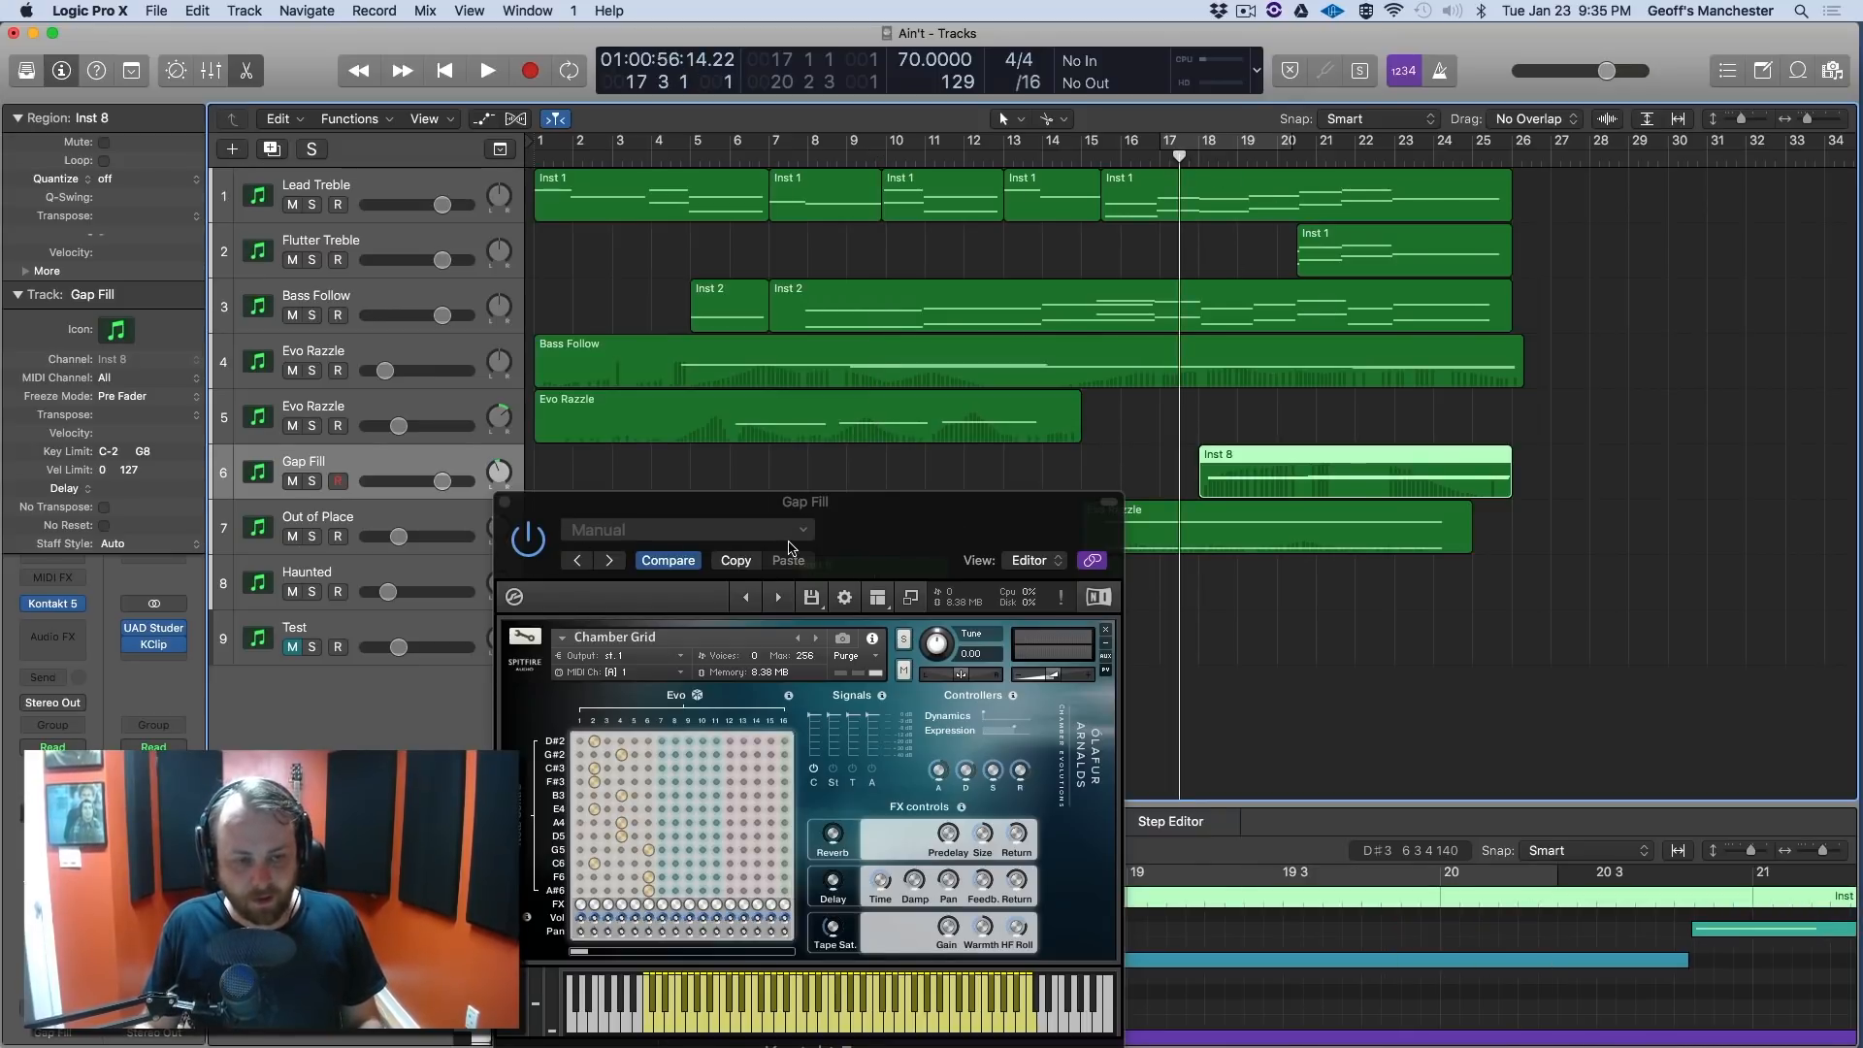
{"action": "key", "text": "s"}
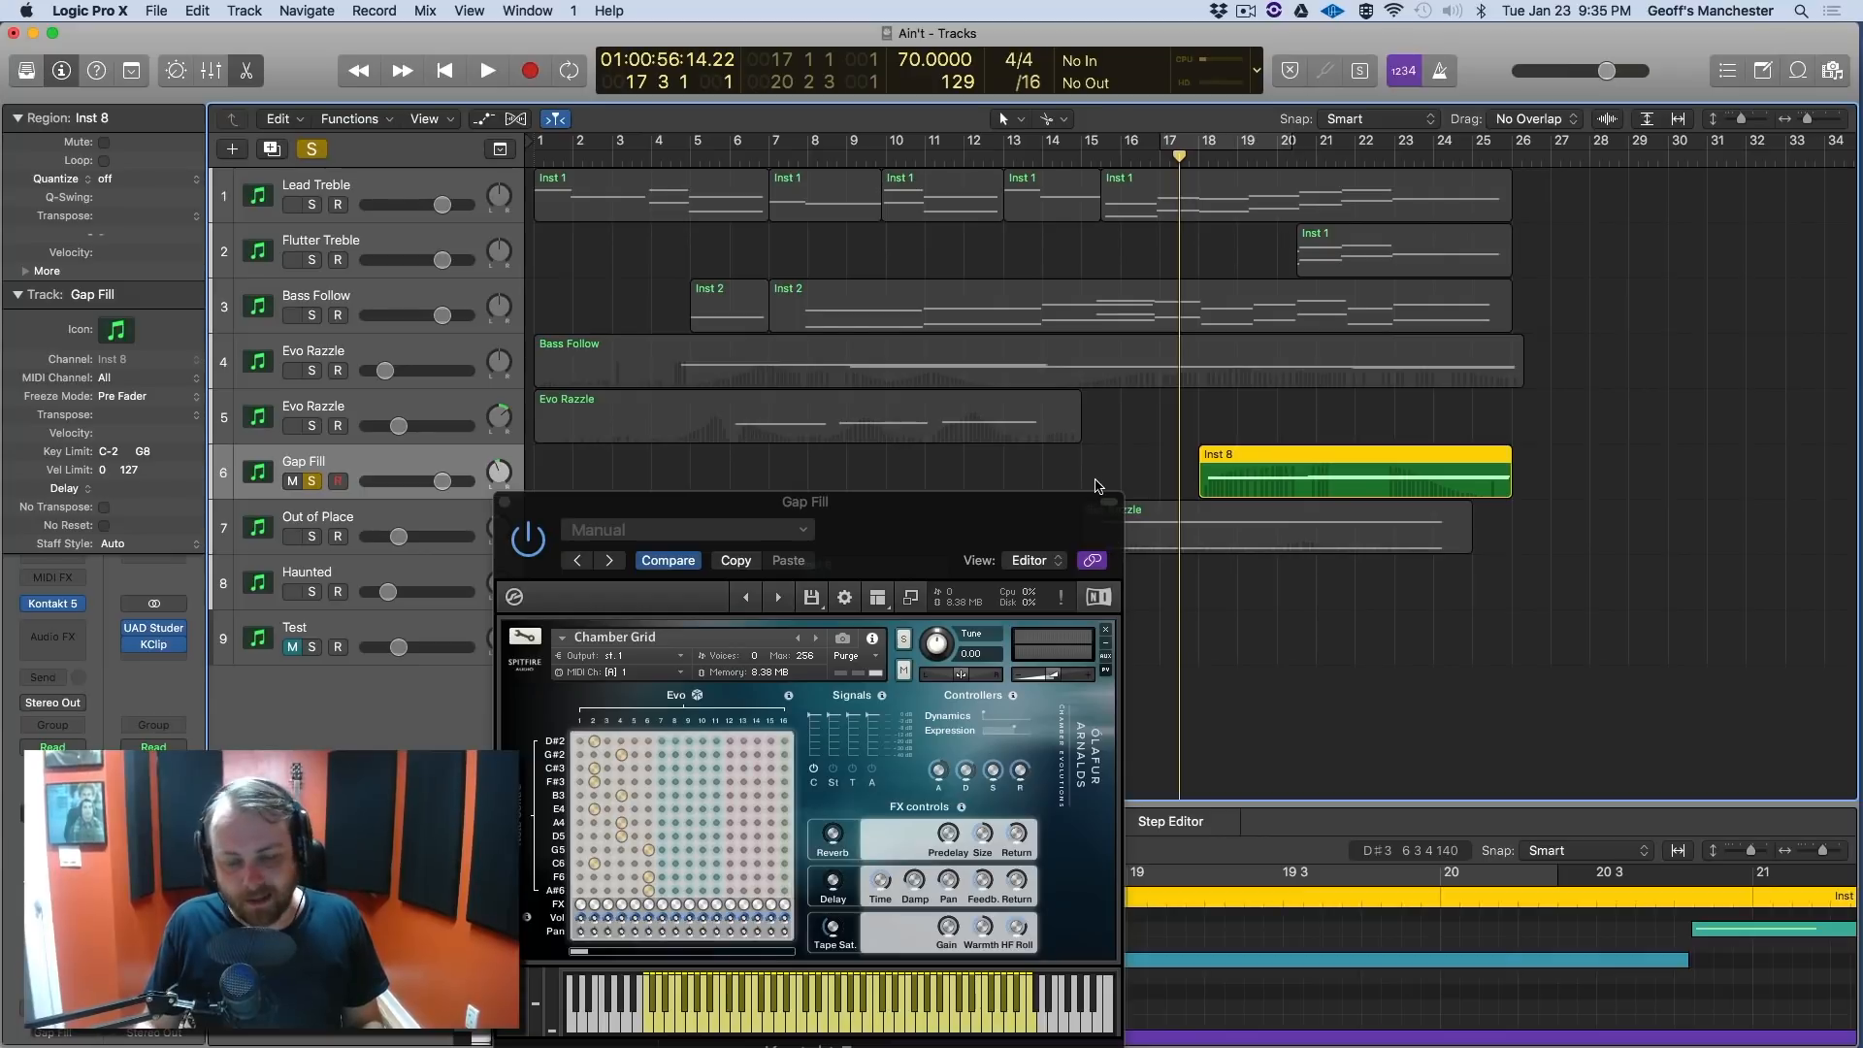
{"action": "key", "text": "space"}
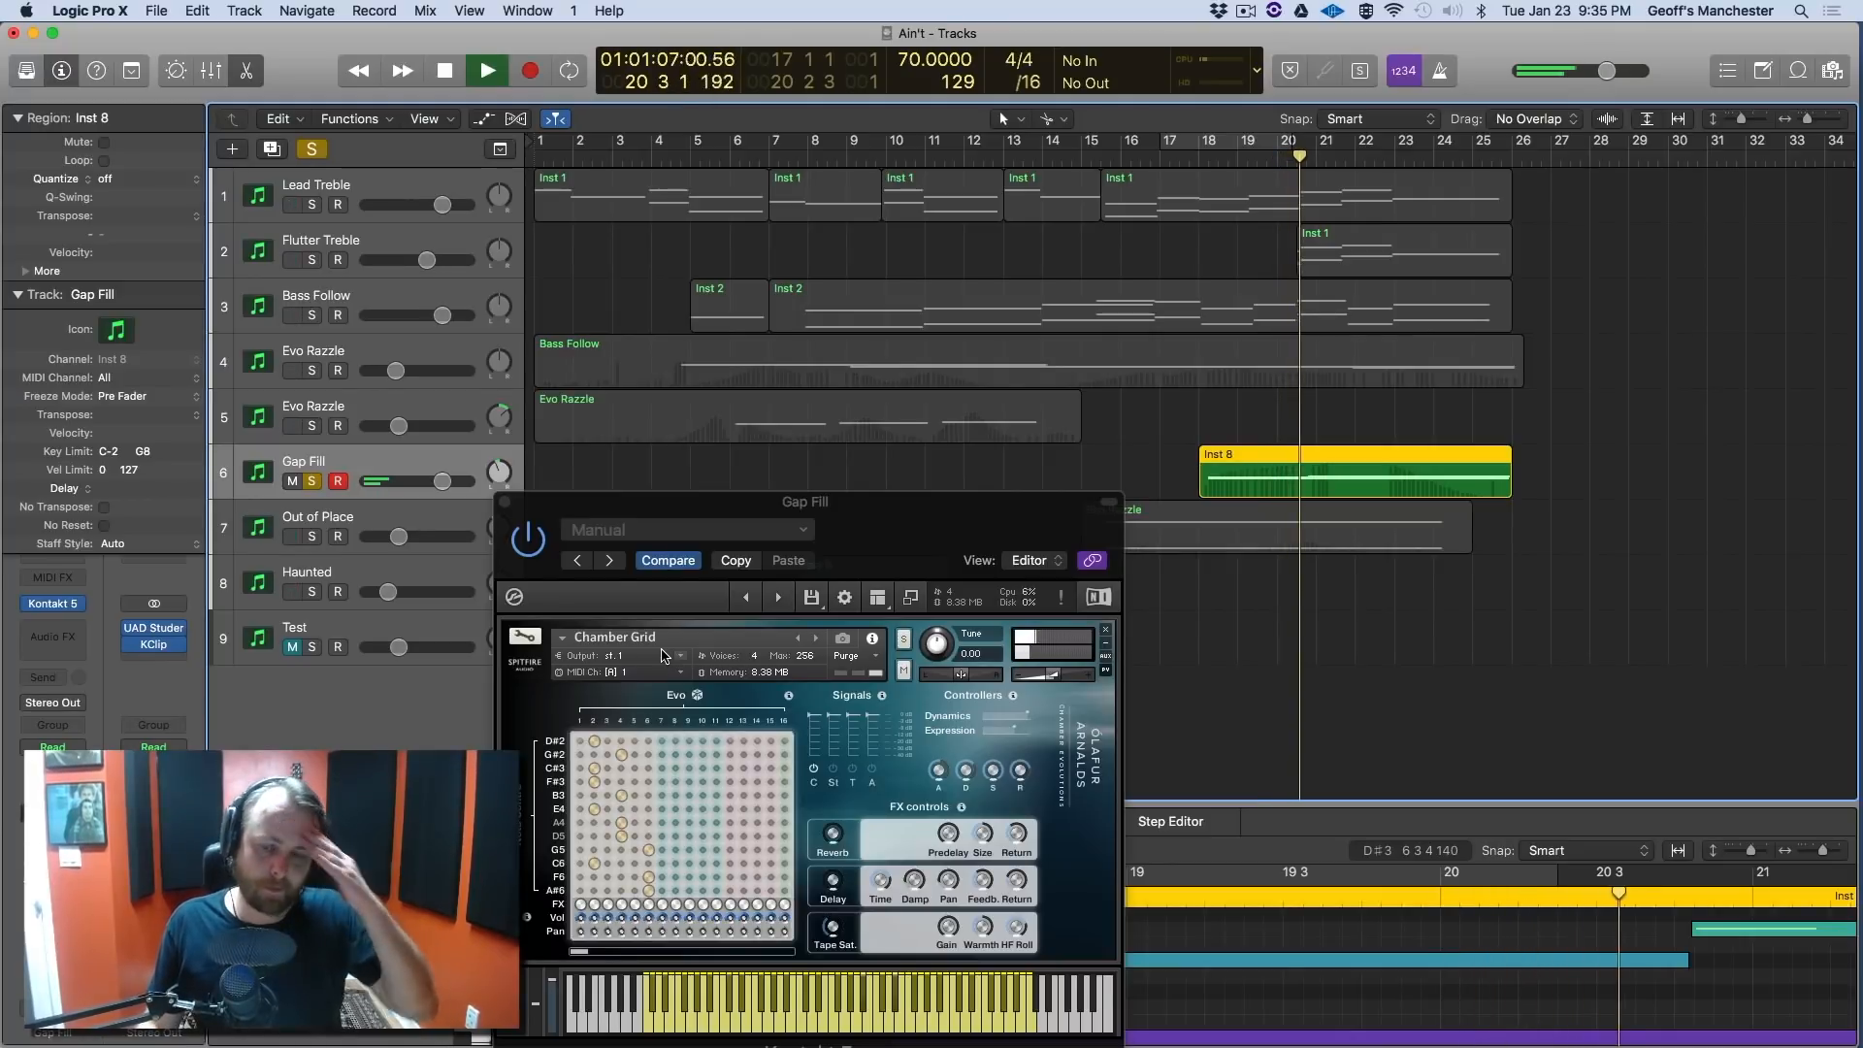
Toggle the Gap Fill solo during playback to compare the part alone and in the full mix, and stop playback.
{"action": "key", "text": "s"}
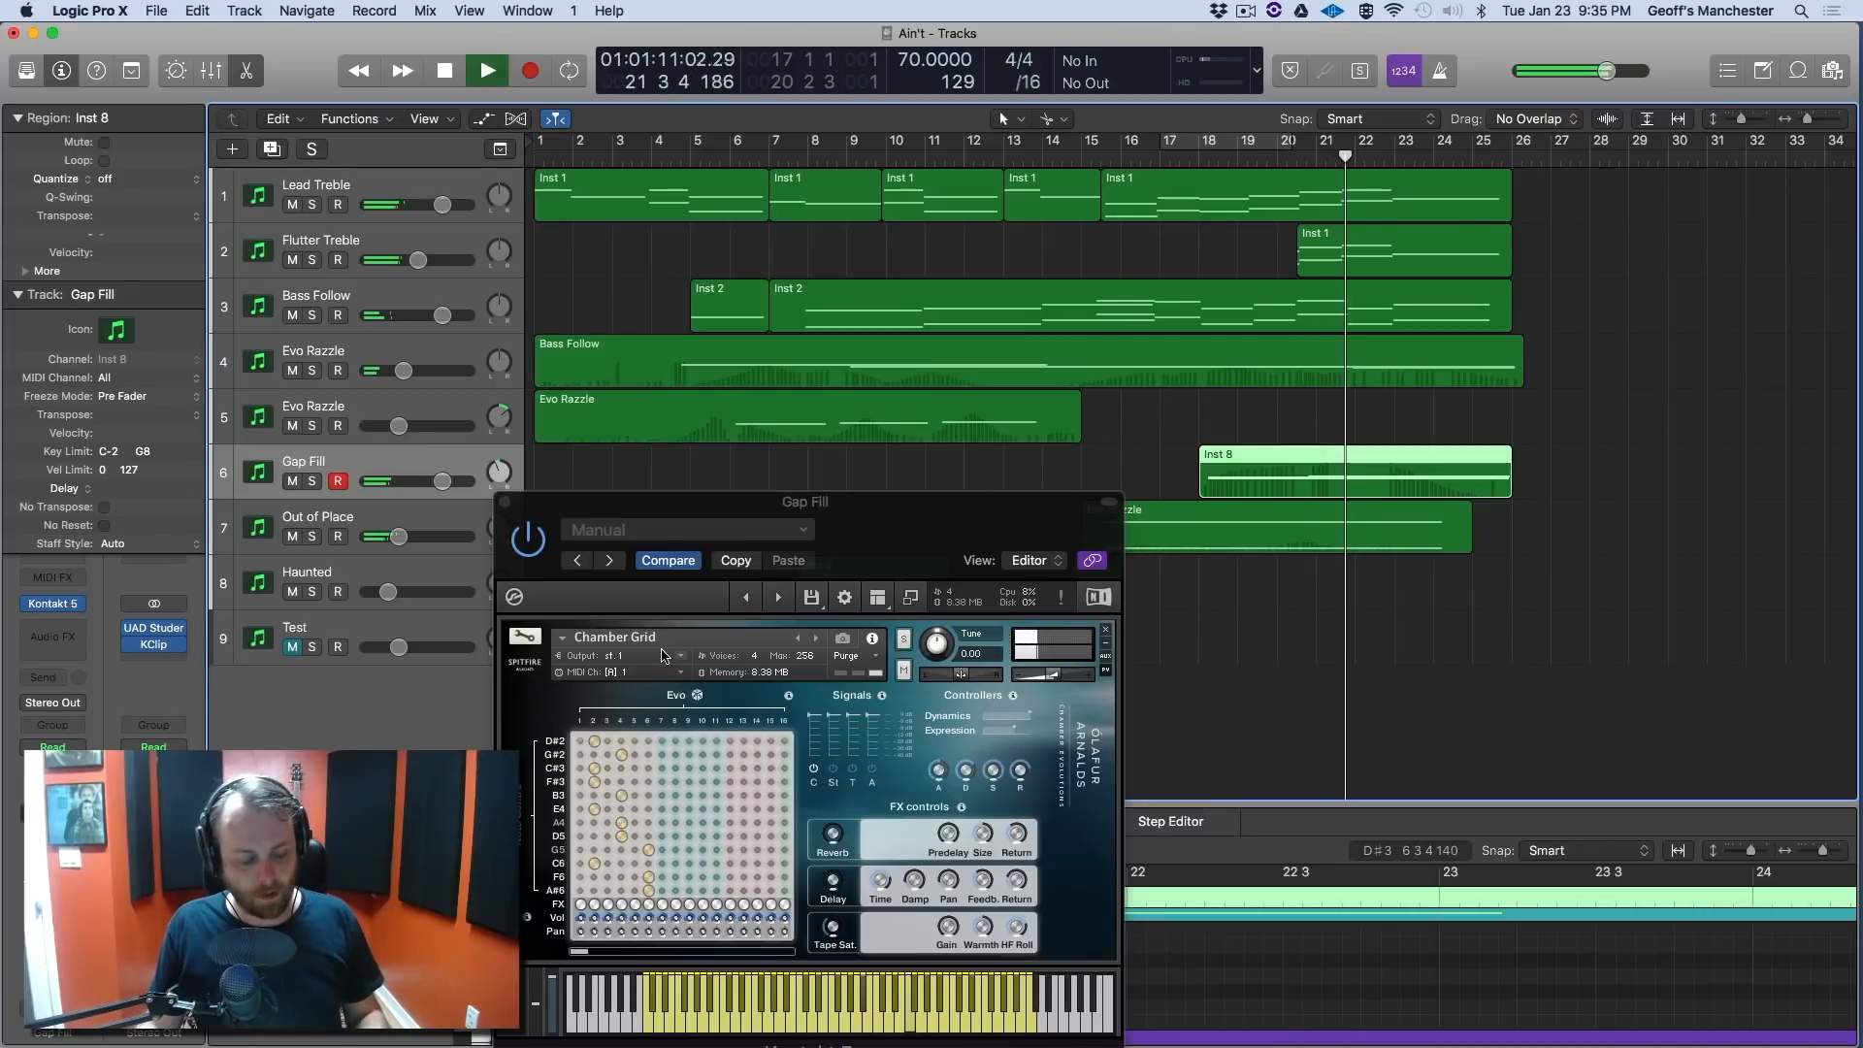
{"action": "key", "text": "s"}
{"action": "key", "text": "s"}
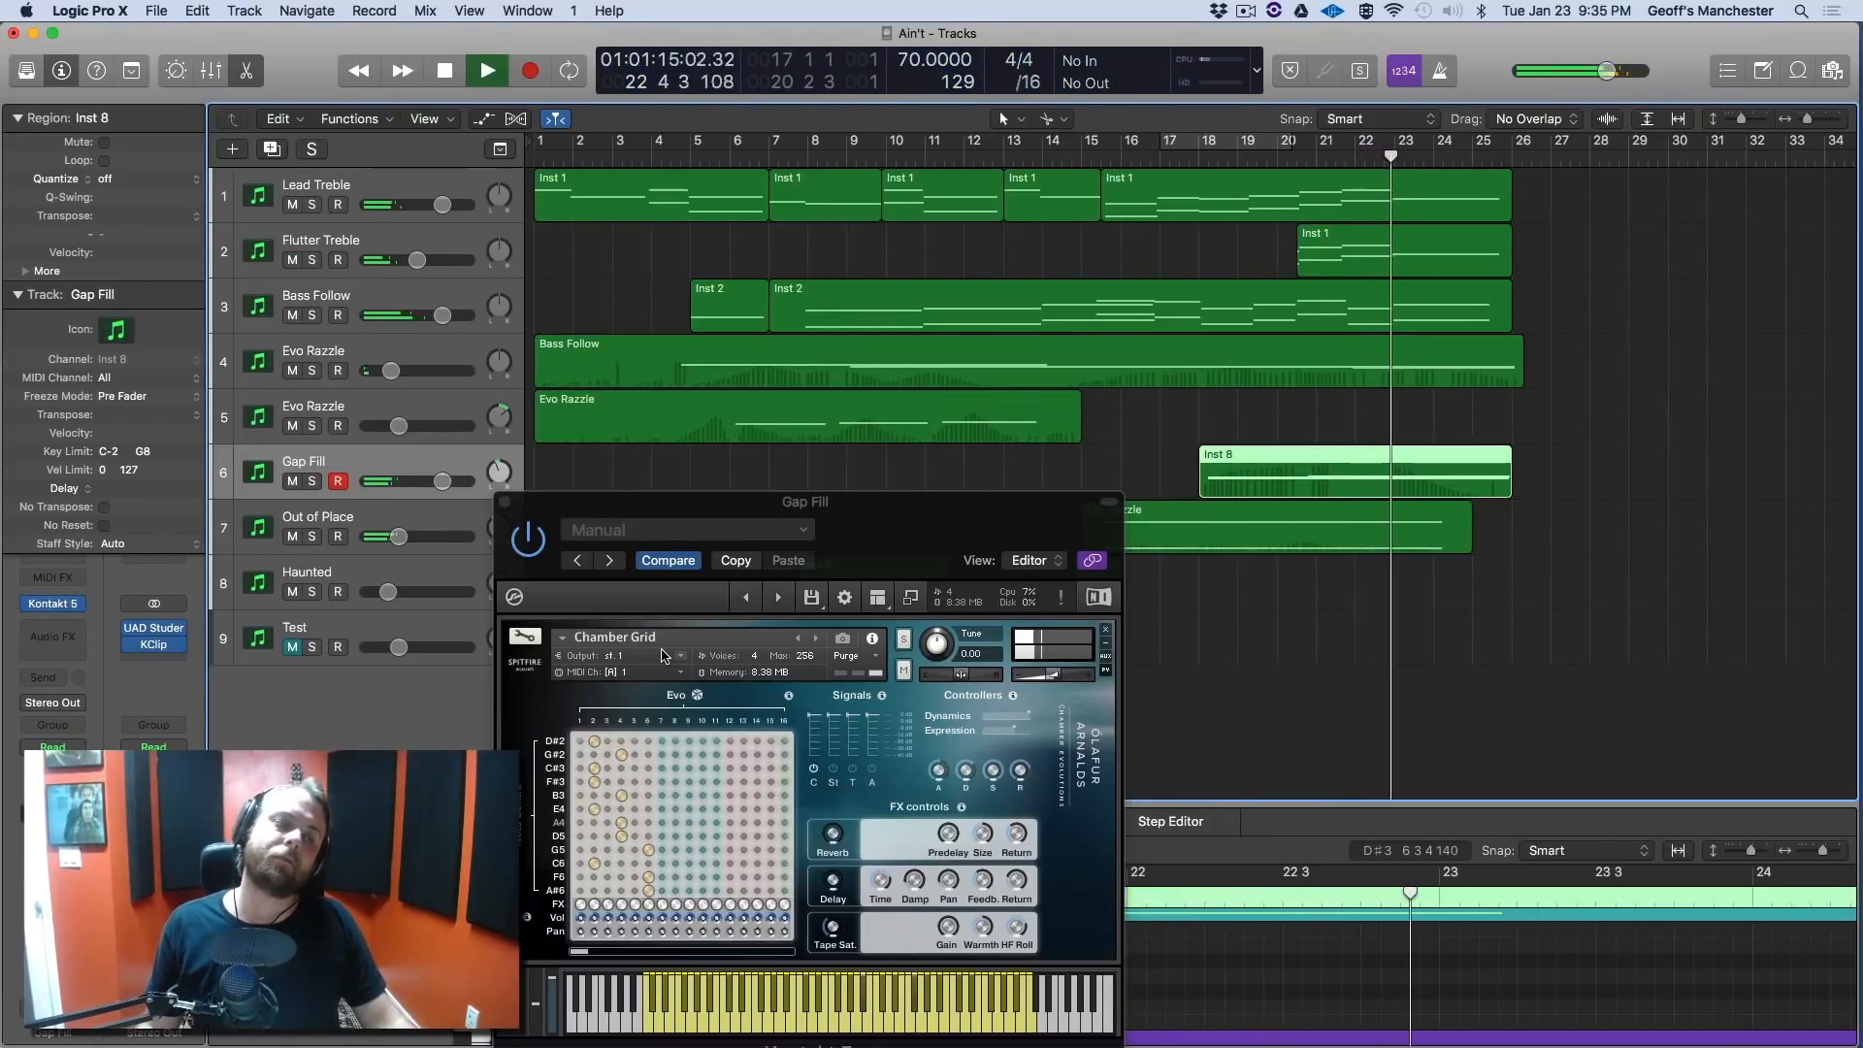
{"action": "key", "text": "s"}
{"action": "key", "text": "s"}
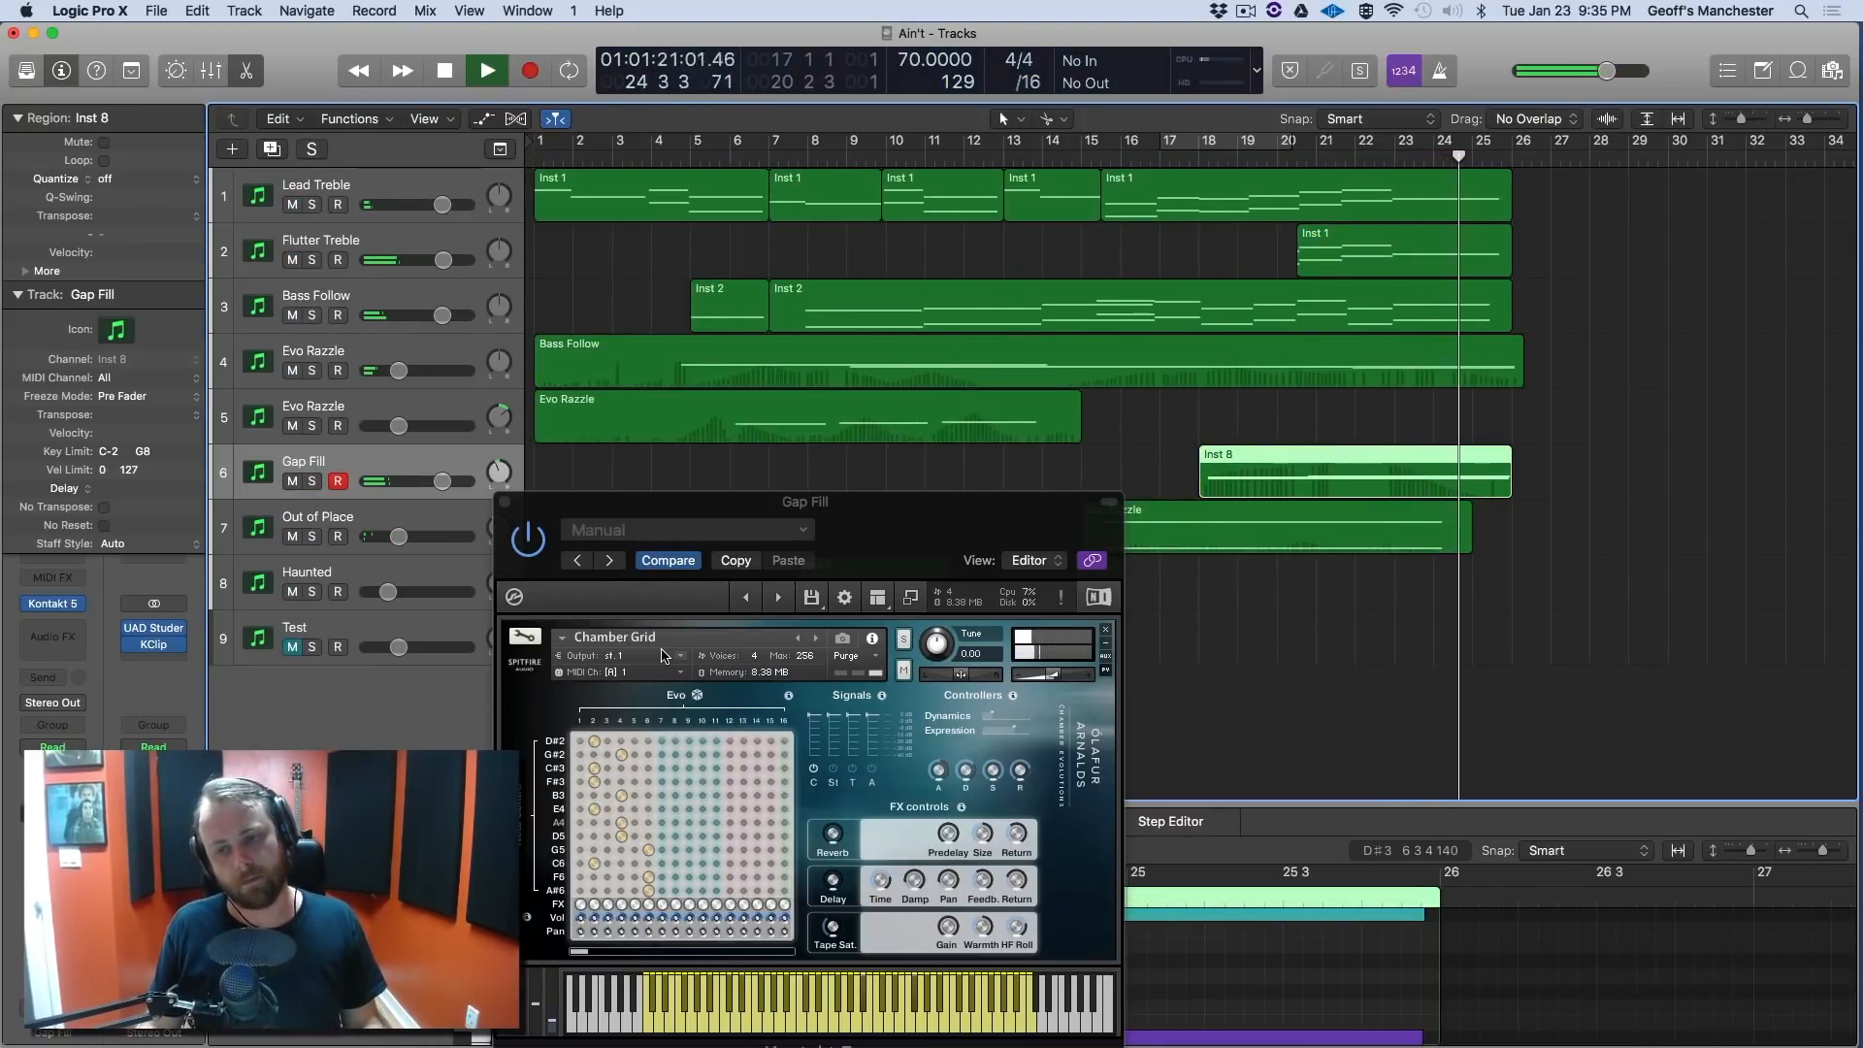
{"action": "key", "text": "s"}
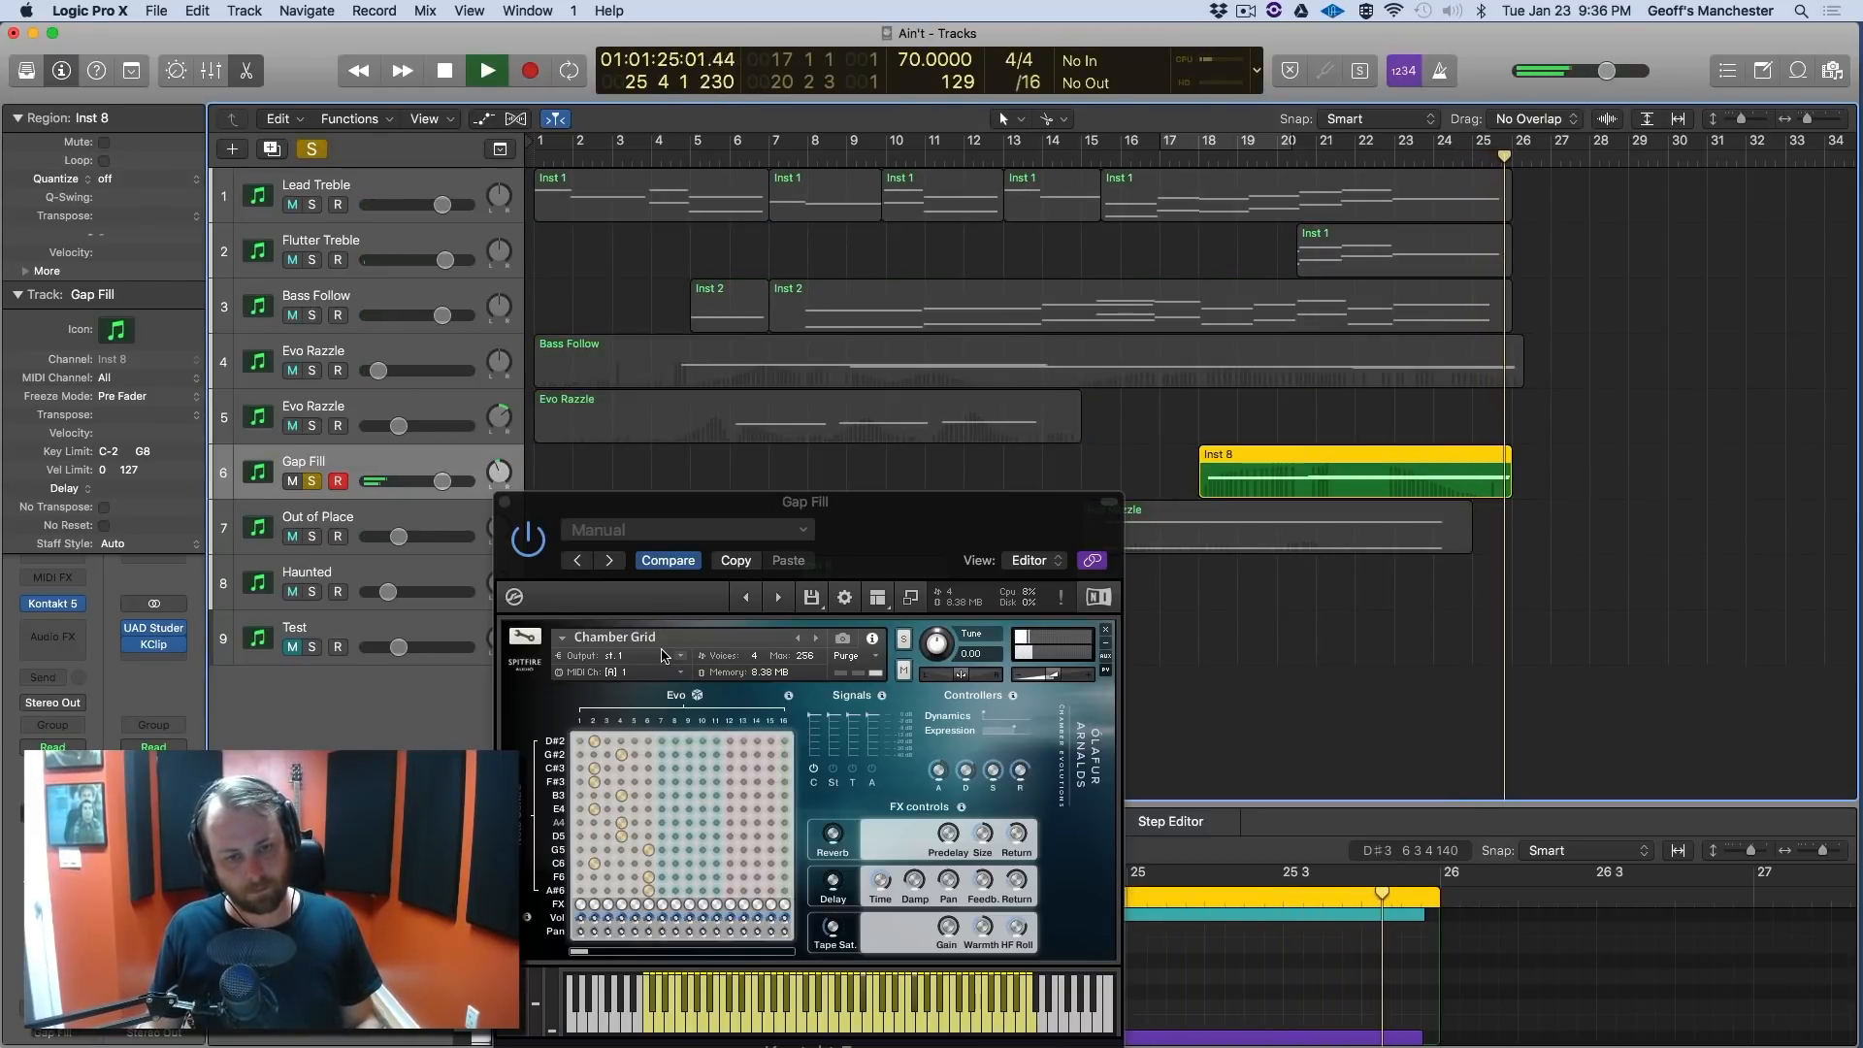
{"action": "key", "text": "space"}
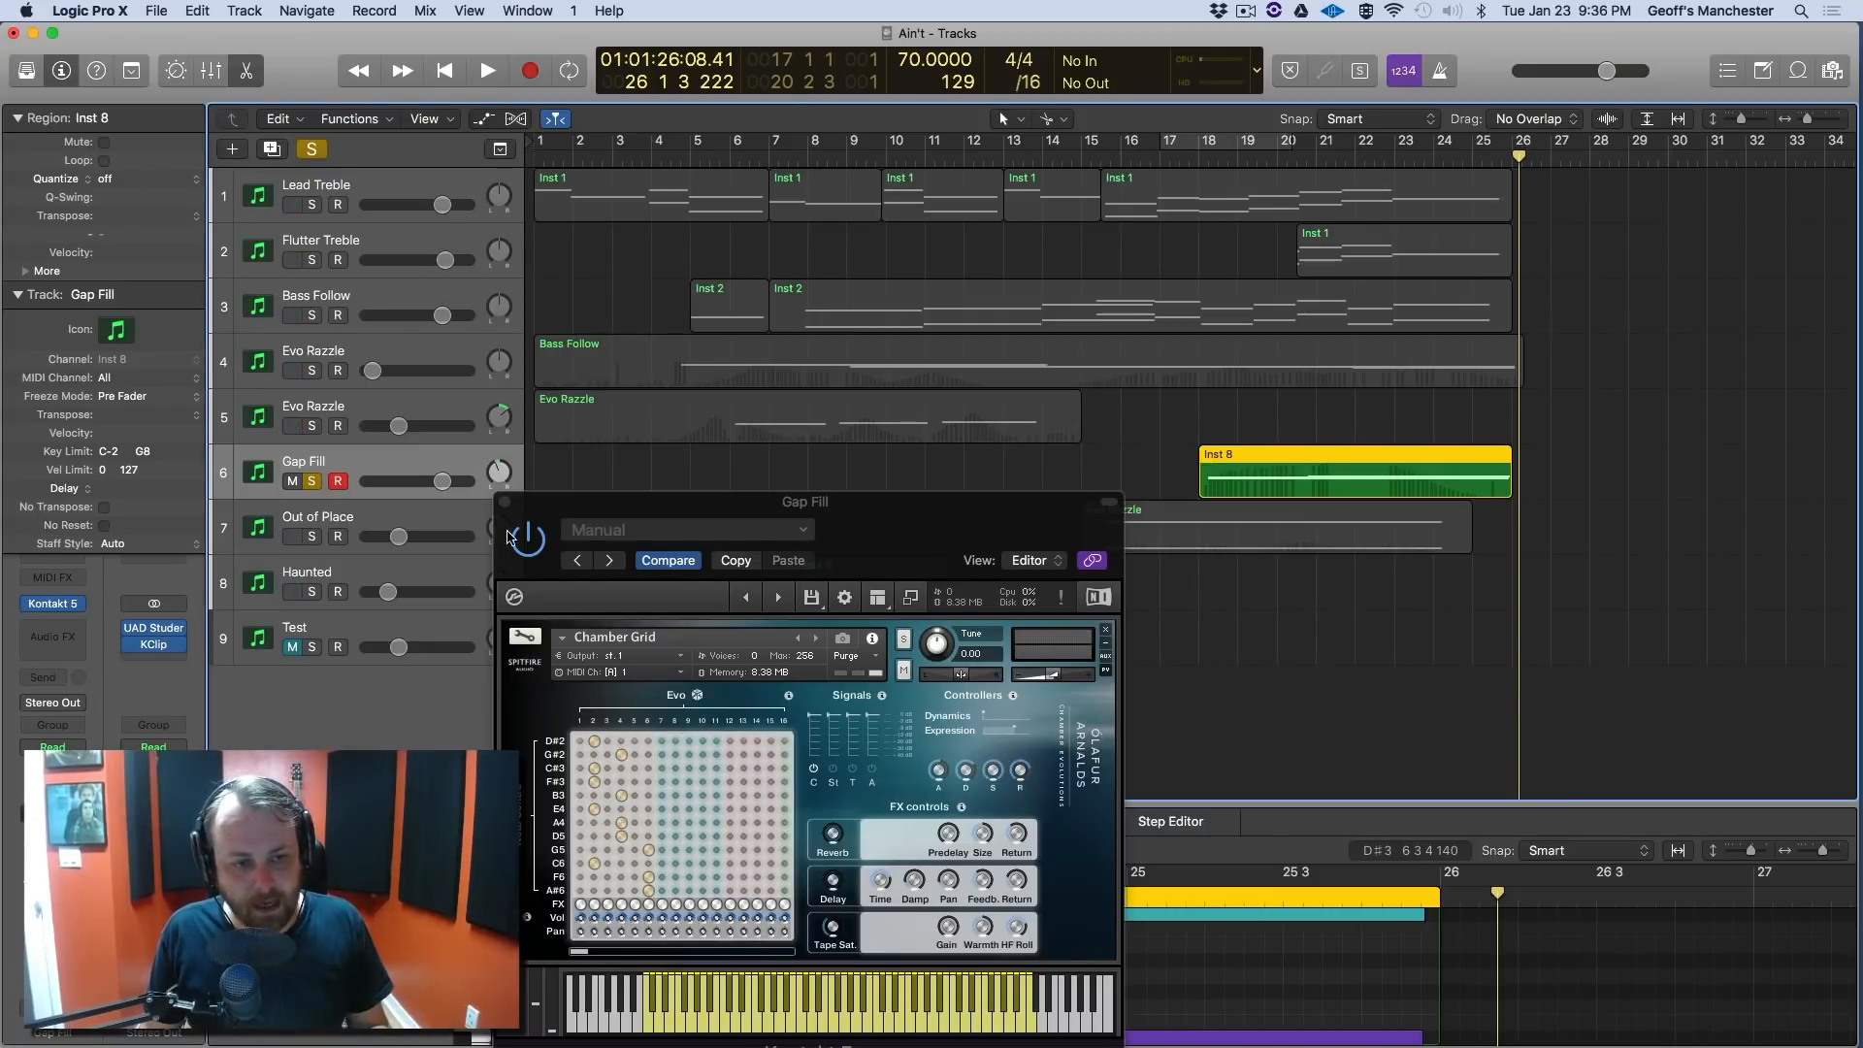
Clear the Gap Fill solo and open the Kontakt Chamber Grid patch of the Out of Place track in place of the current one.
{"action": "left_click", "coordinate": [505, 504]}
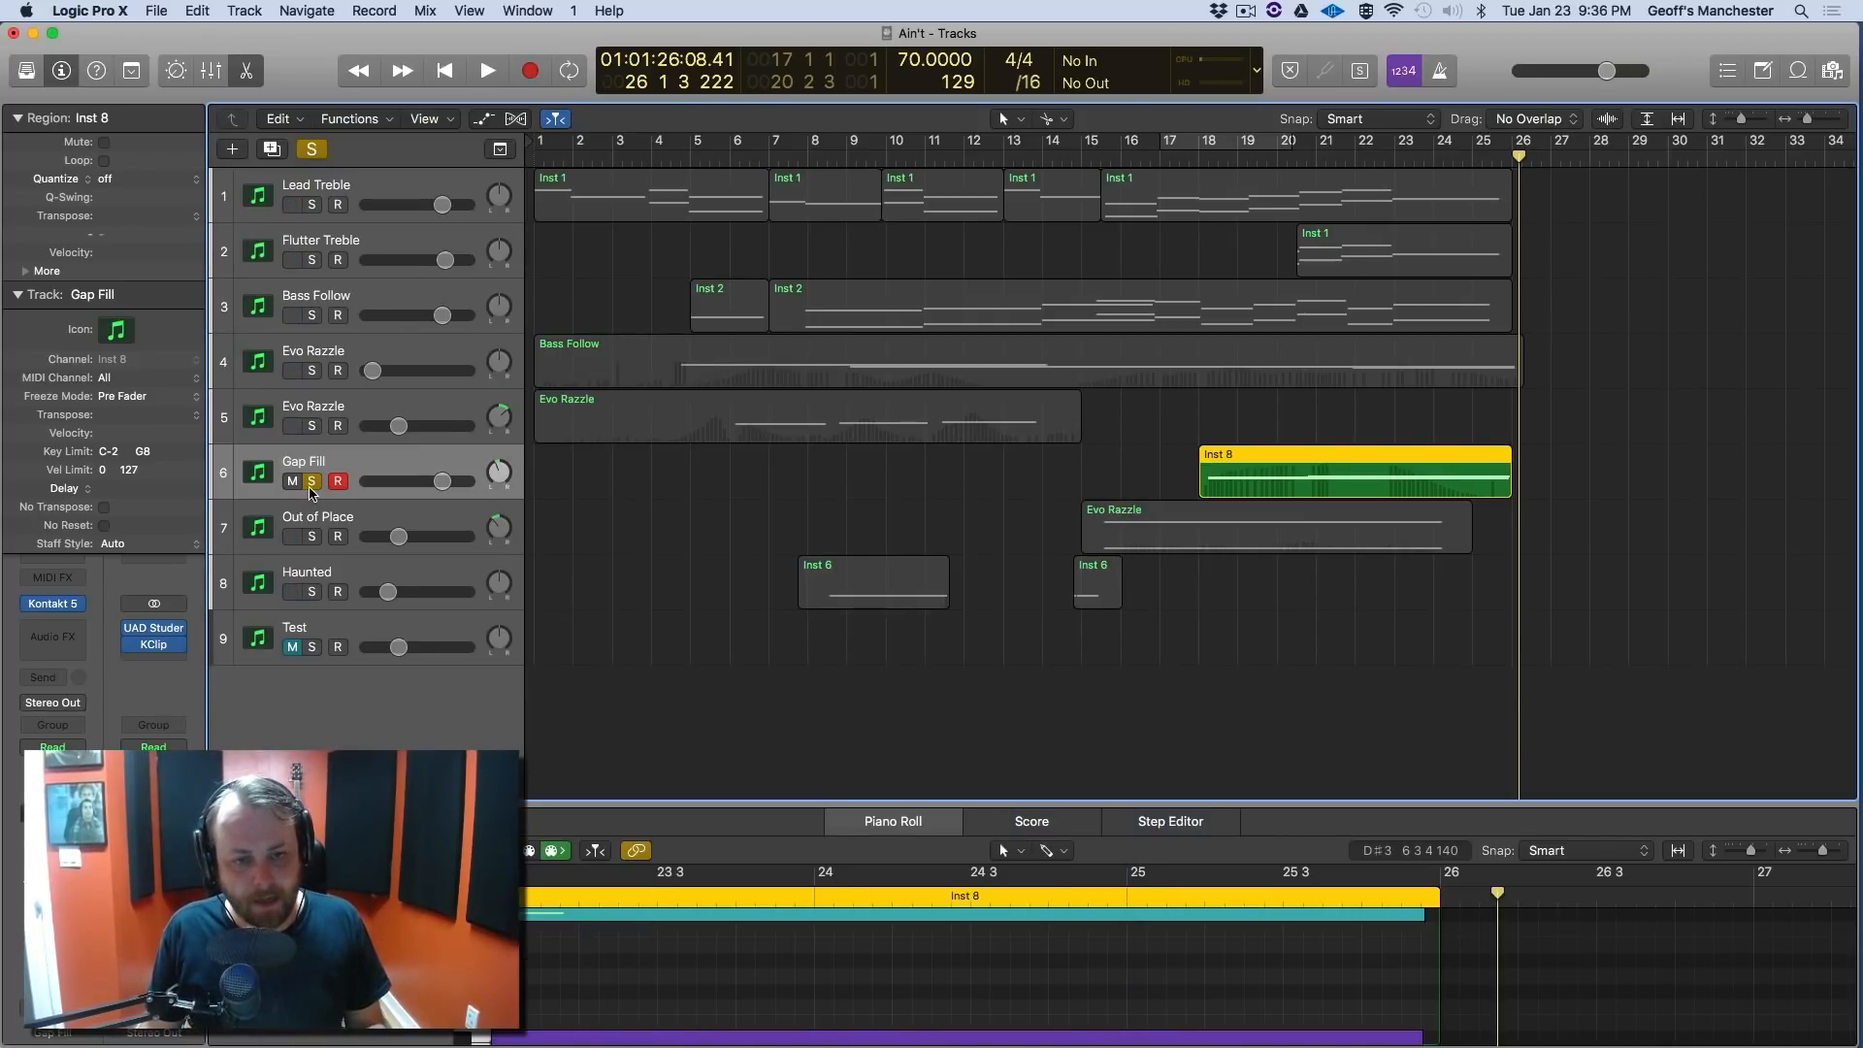
{"action": "left_click", "coordinate": [311, 485]}
{"action": "left_click", "coordinate": [396, 527]}
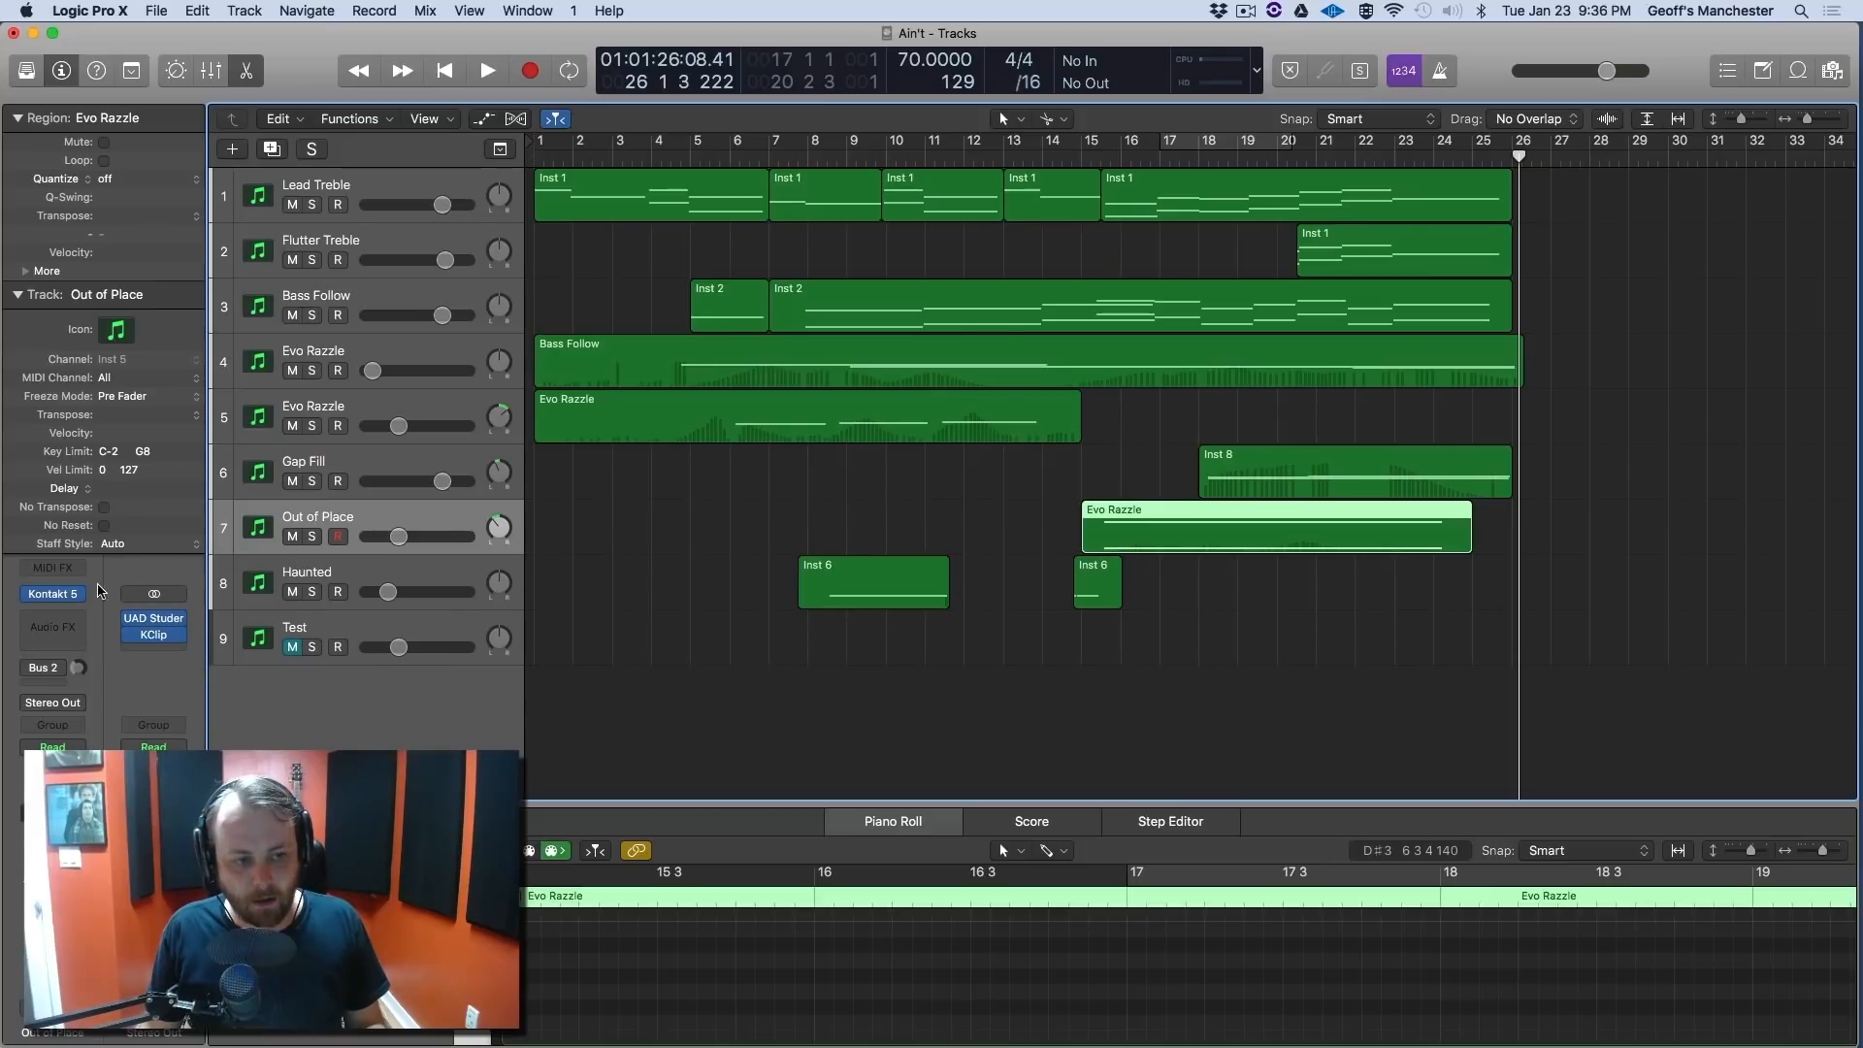
{"action": "left_click", "coordinate": [53, 594]}
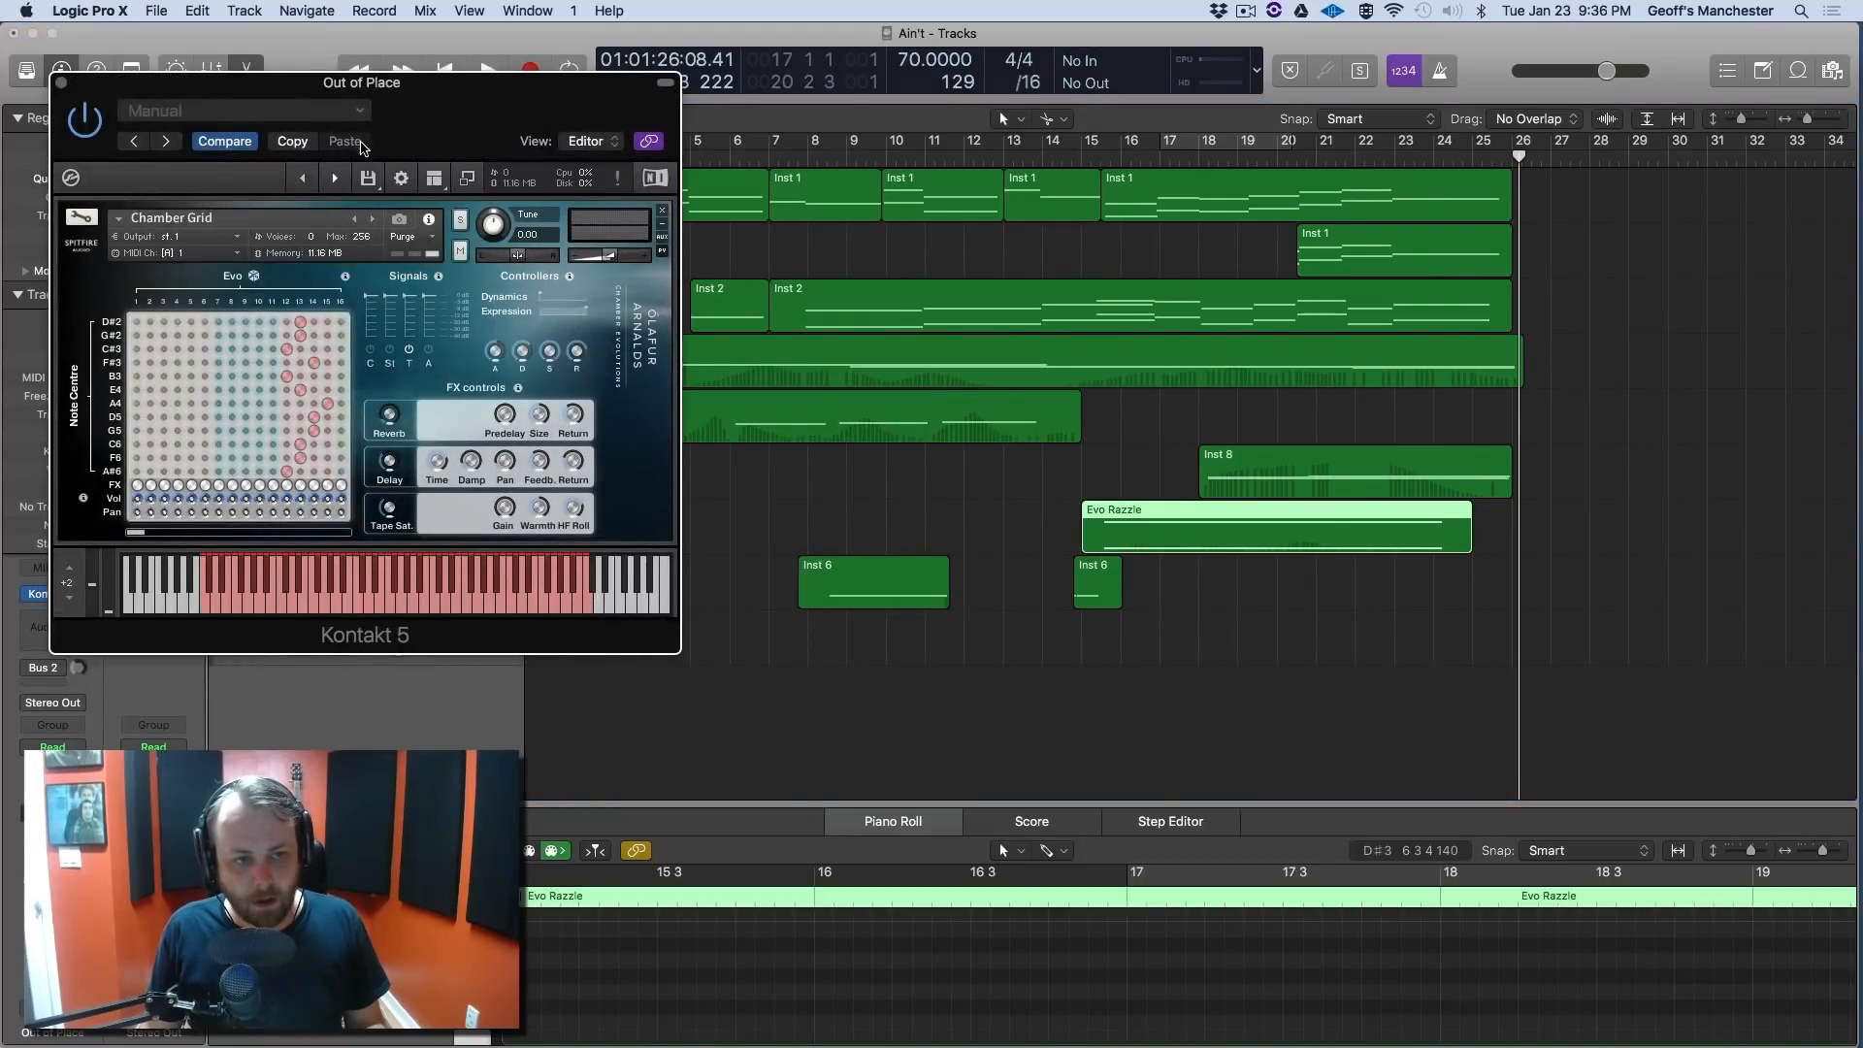
Solo the Out of Place track and play it from bar 15, where its region starts.
{"action": "left_click", "coordinate": [1085, 159]}
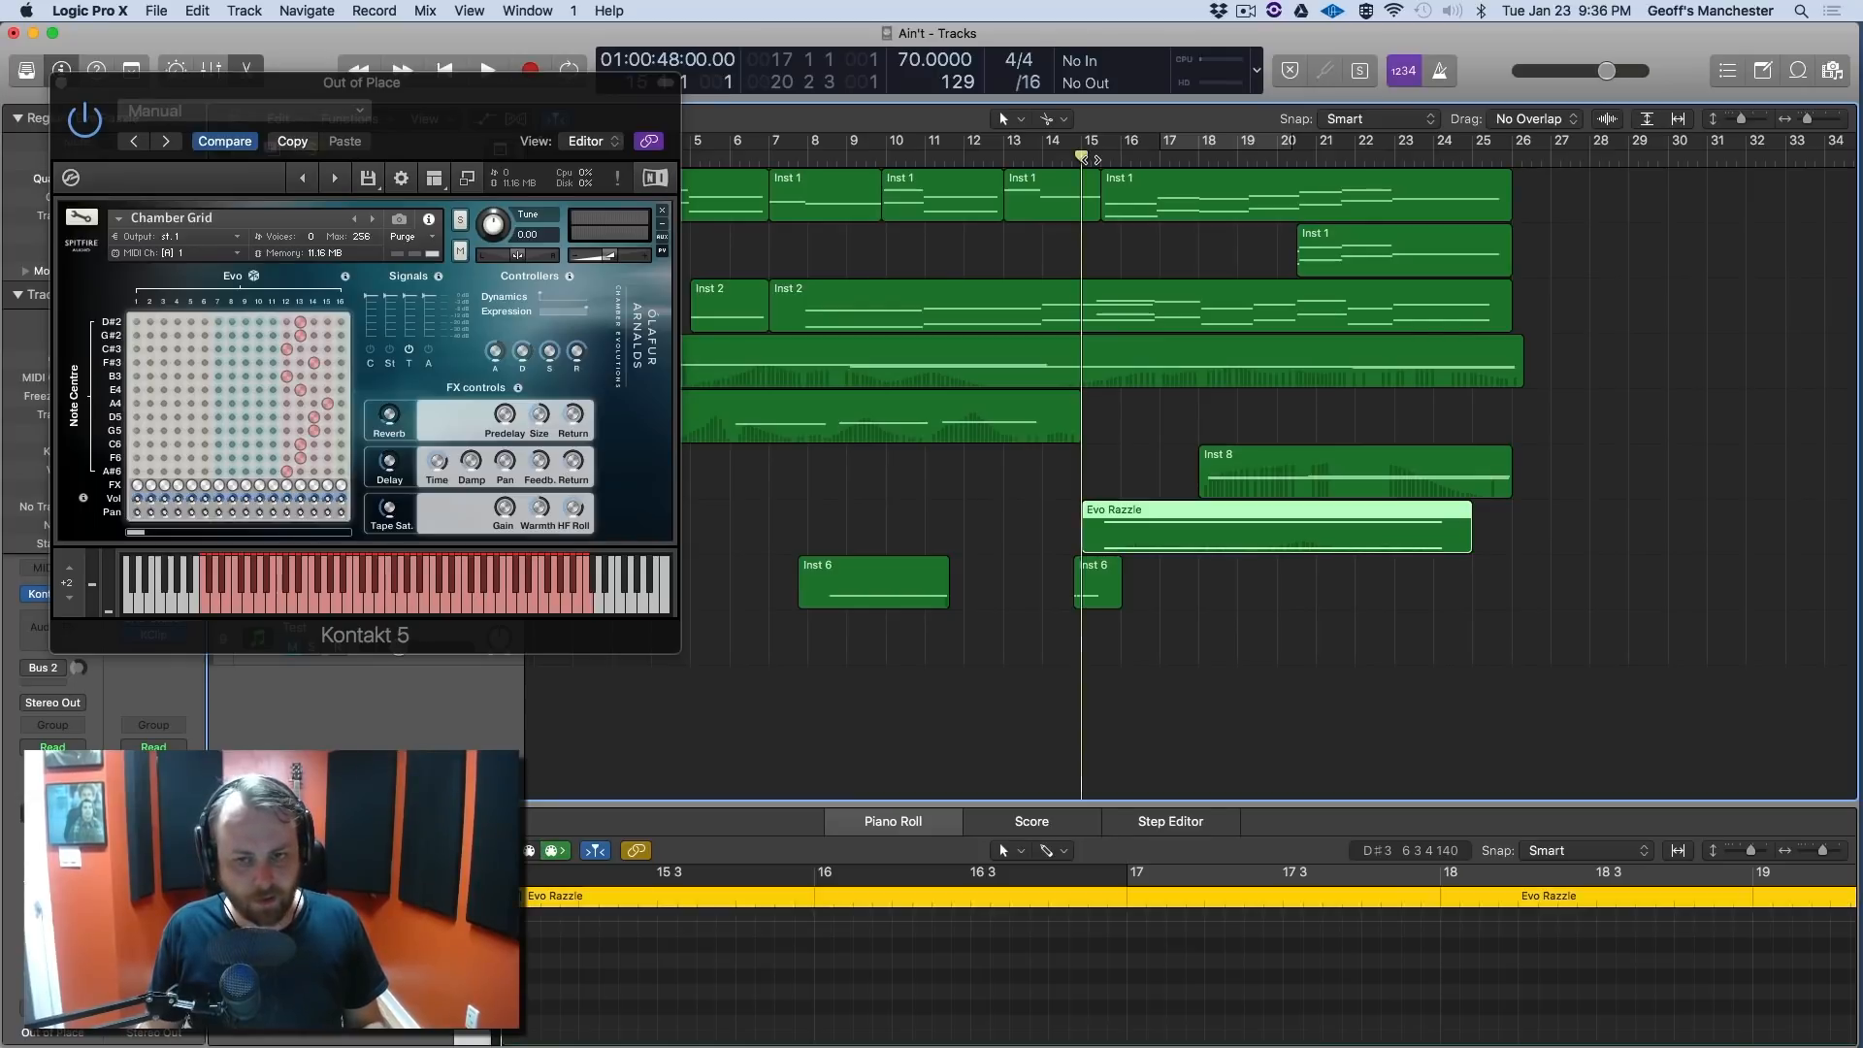
{"action": "key", "text": "ctrl+s"}
{"action": "key", "text": "space"}
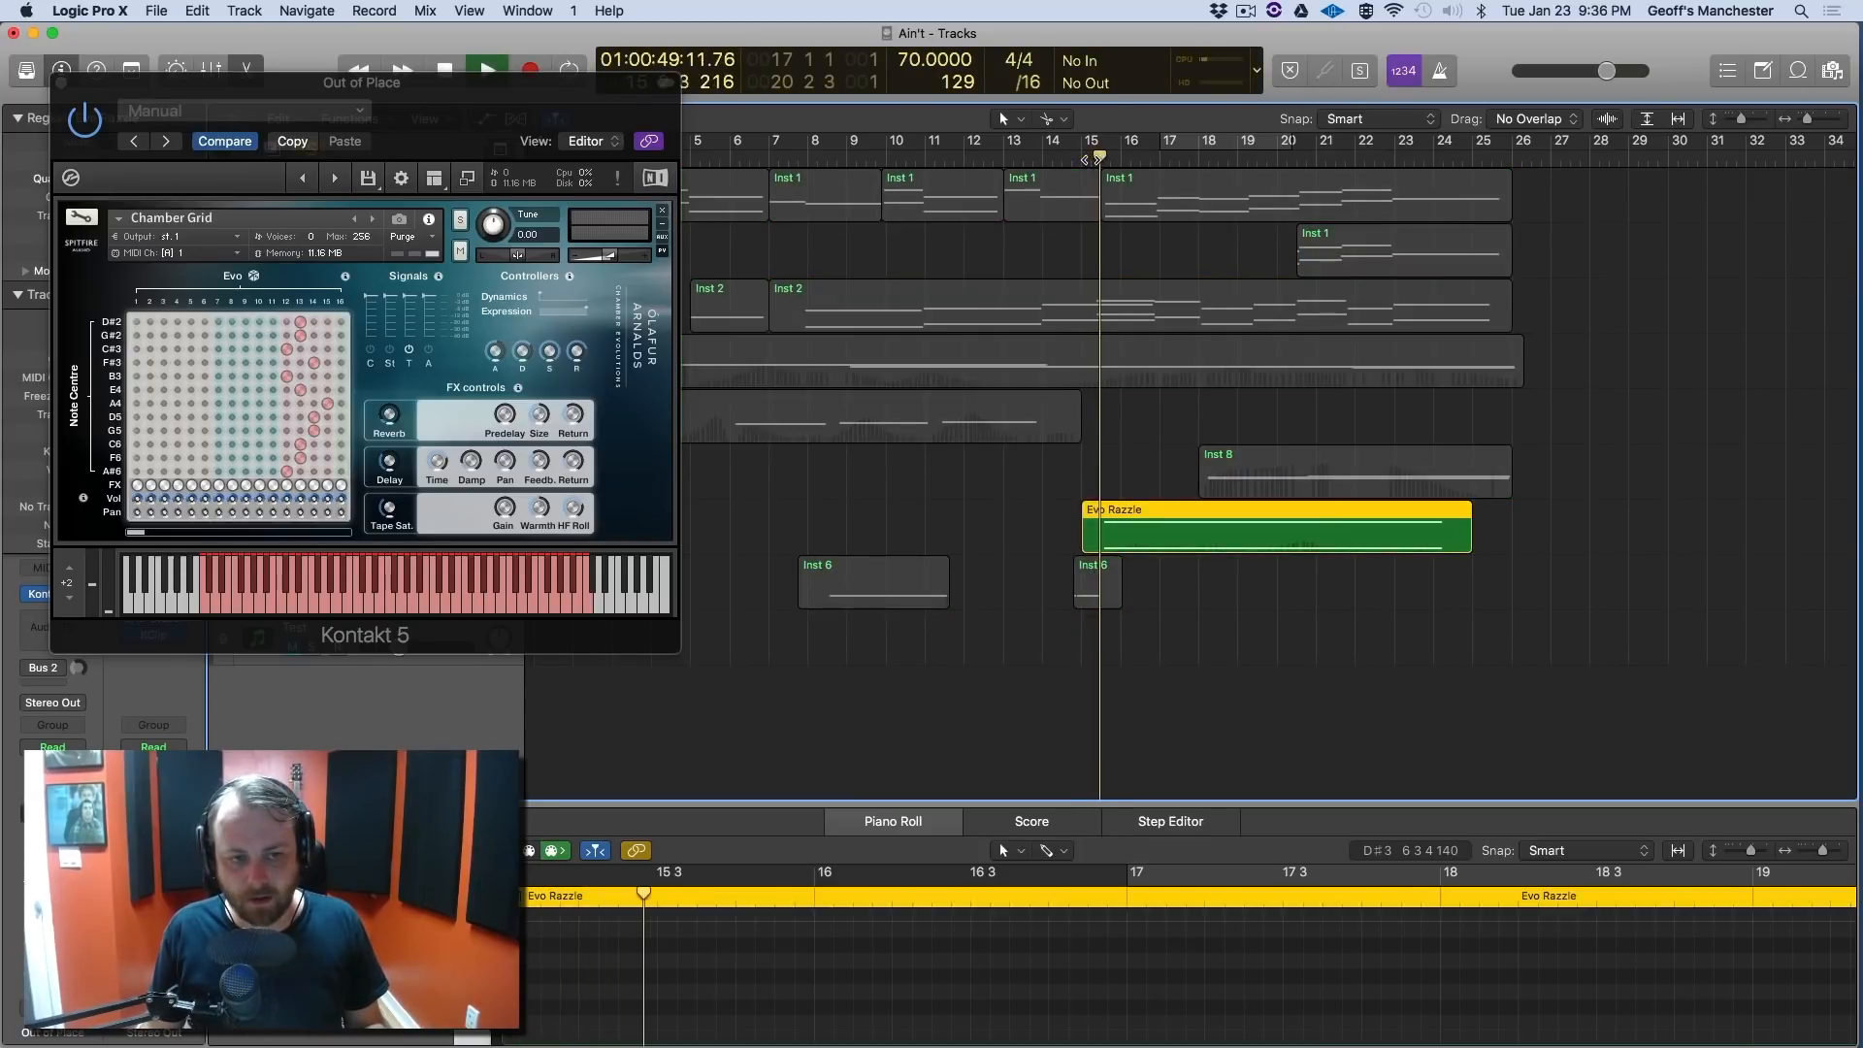
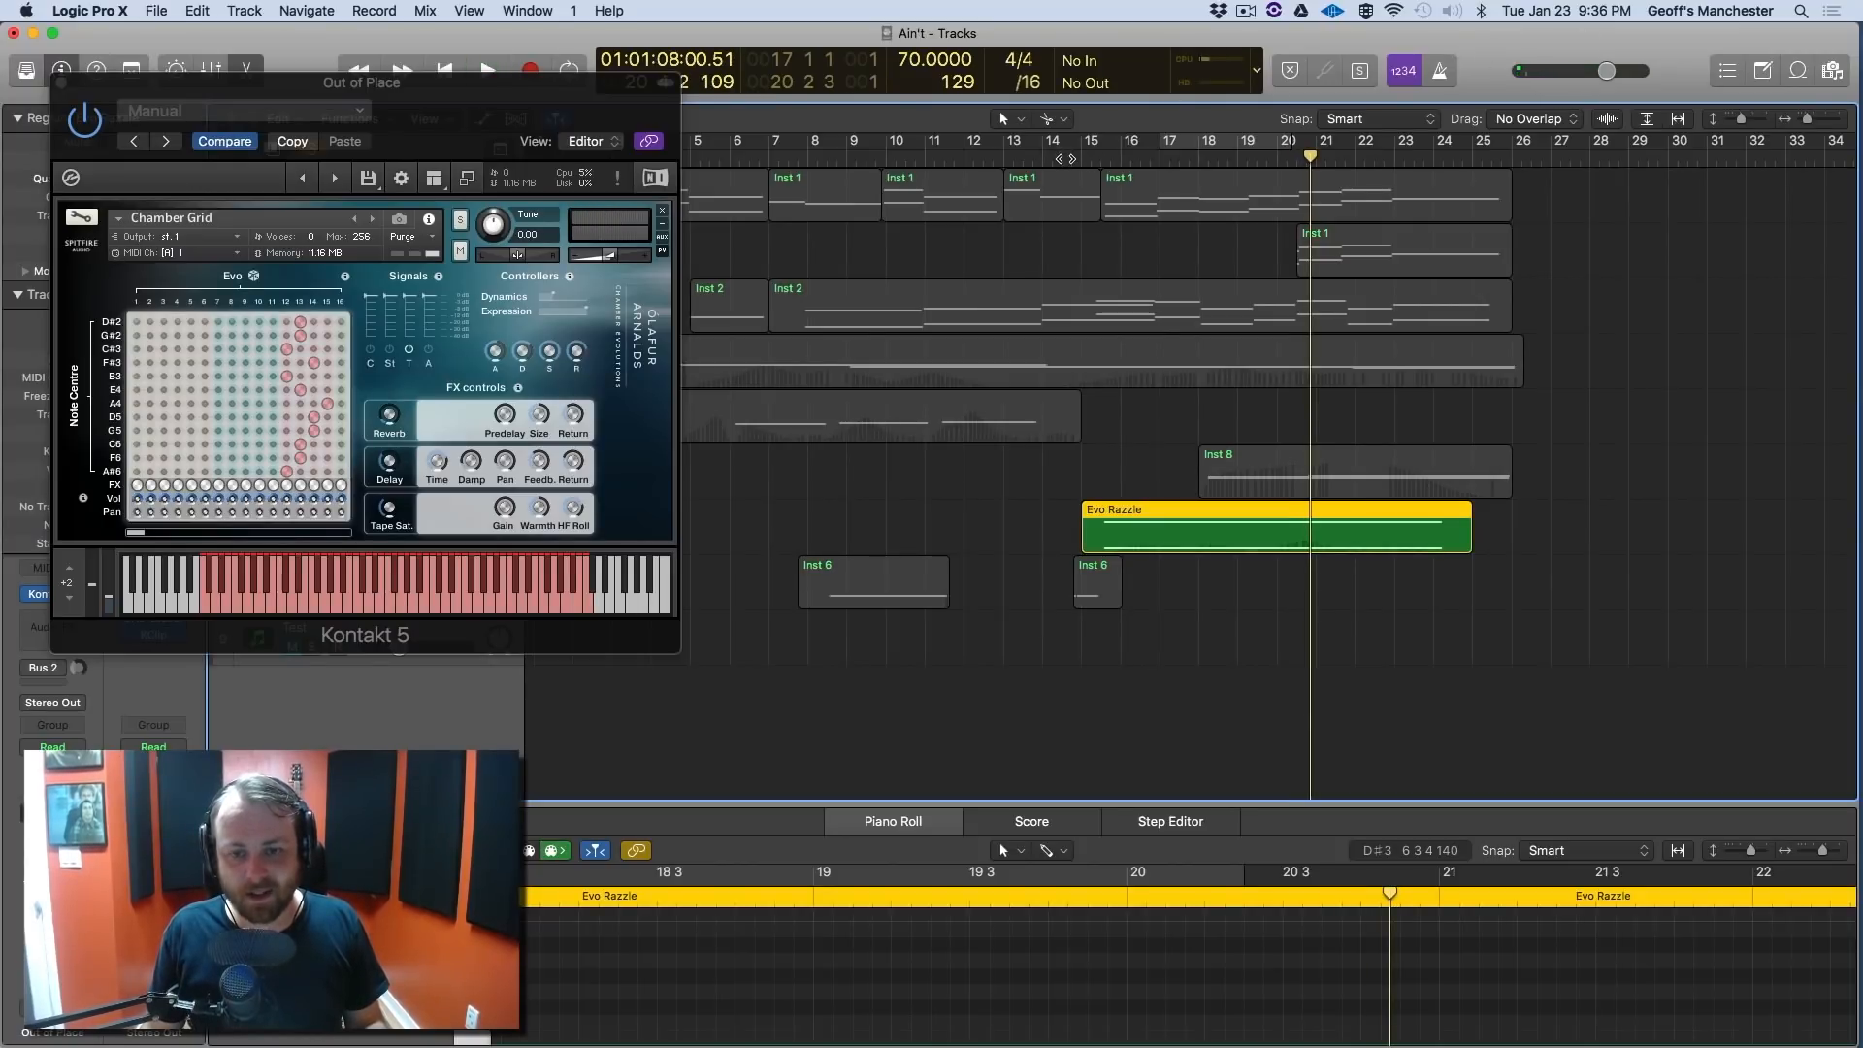
Clear the solo, mute the Out of Place track and play the mix without it from bar 14.
{"action": "left_click", "coordinate": [1061, 159]}
{"action": "key", "text": "super+a"}
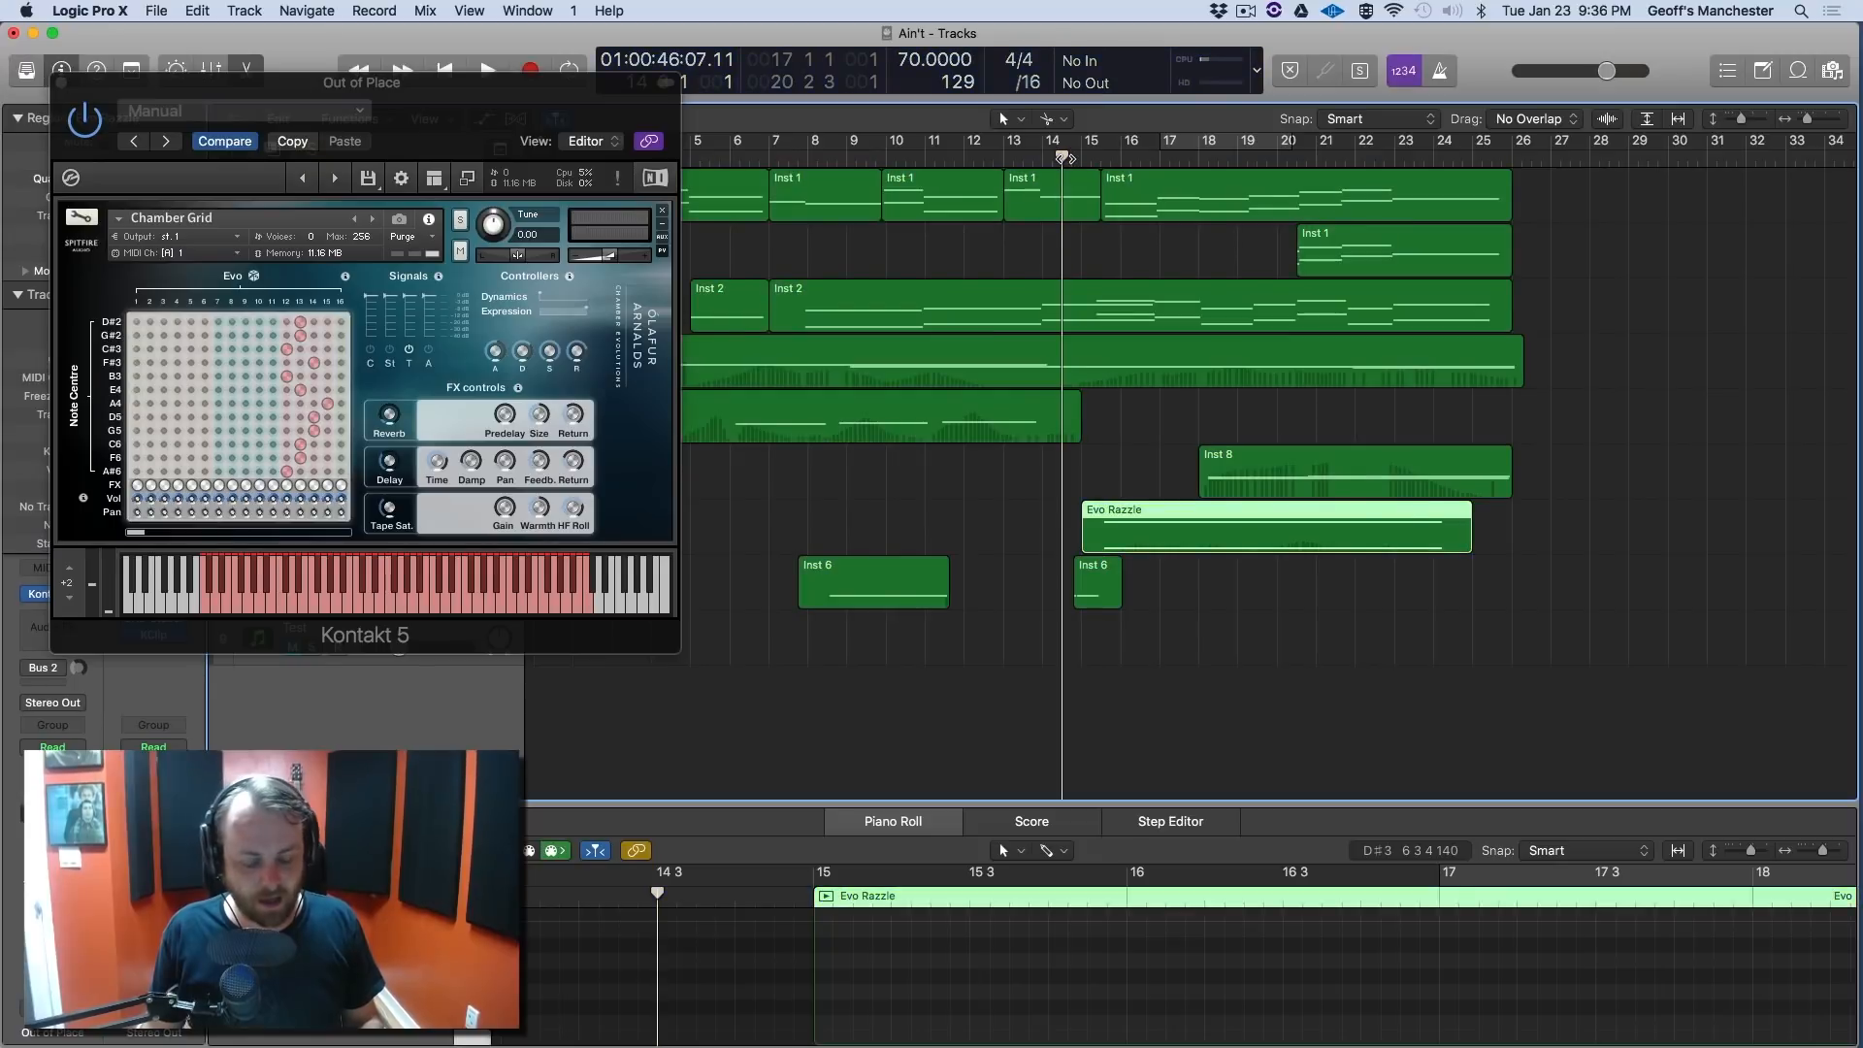
{"action": "key", "text": "ctrl+m"}
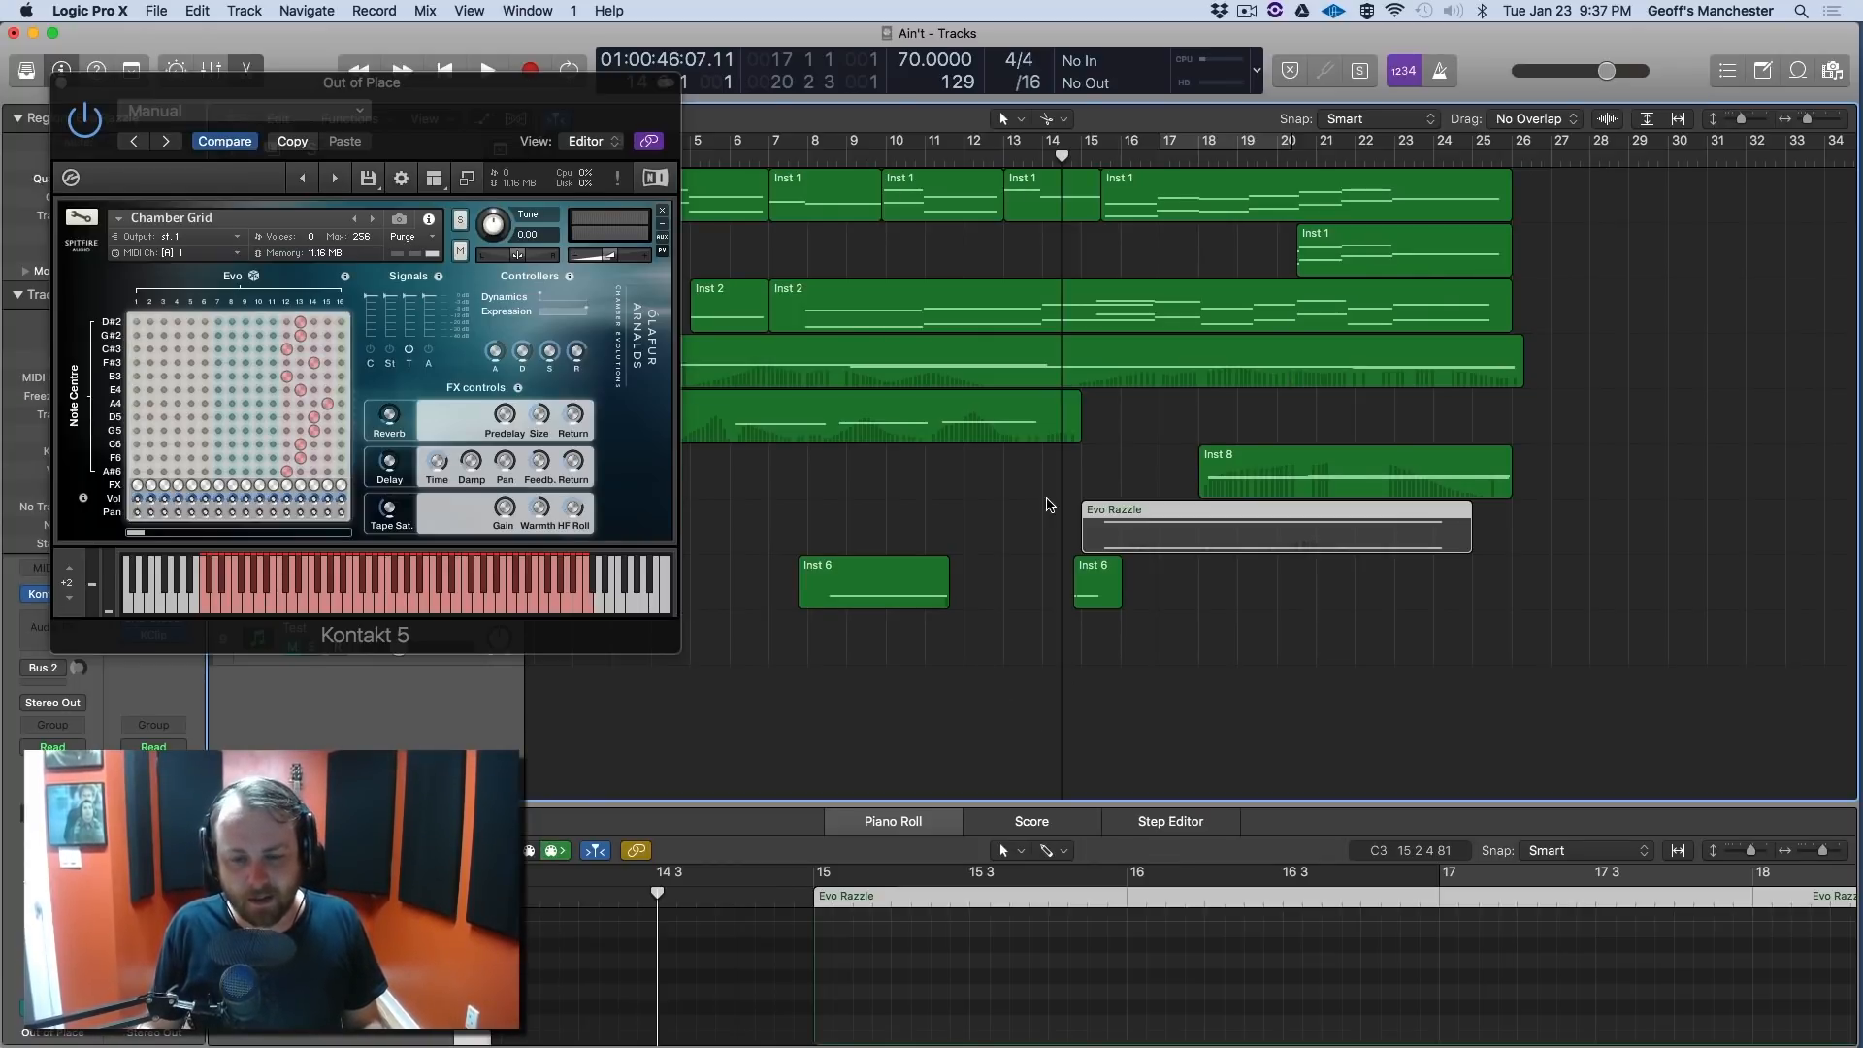
{"action": "key", "text": "space"}
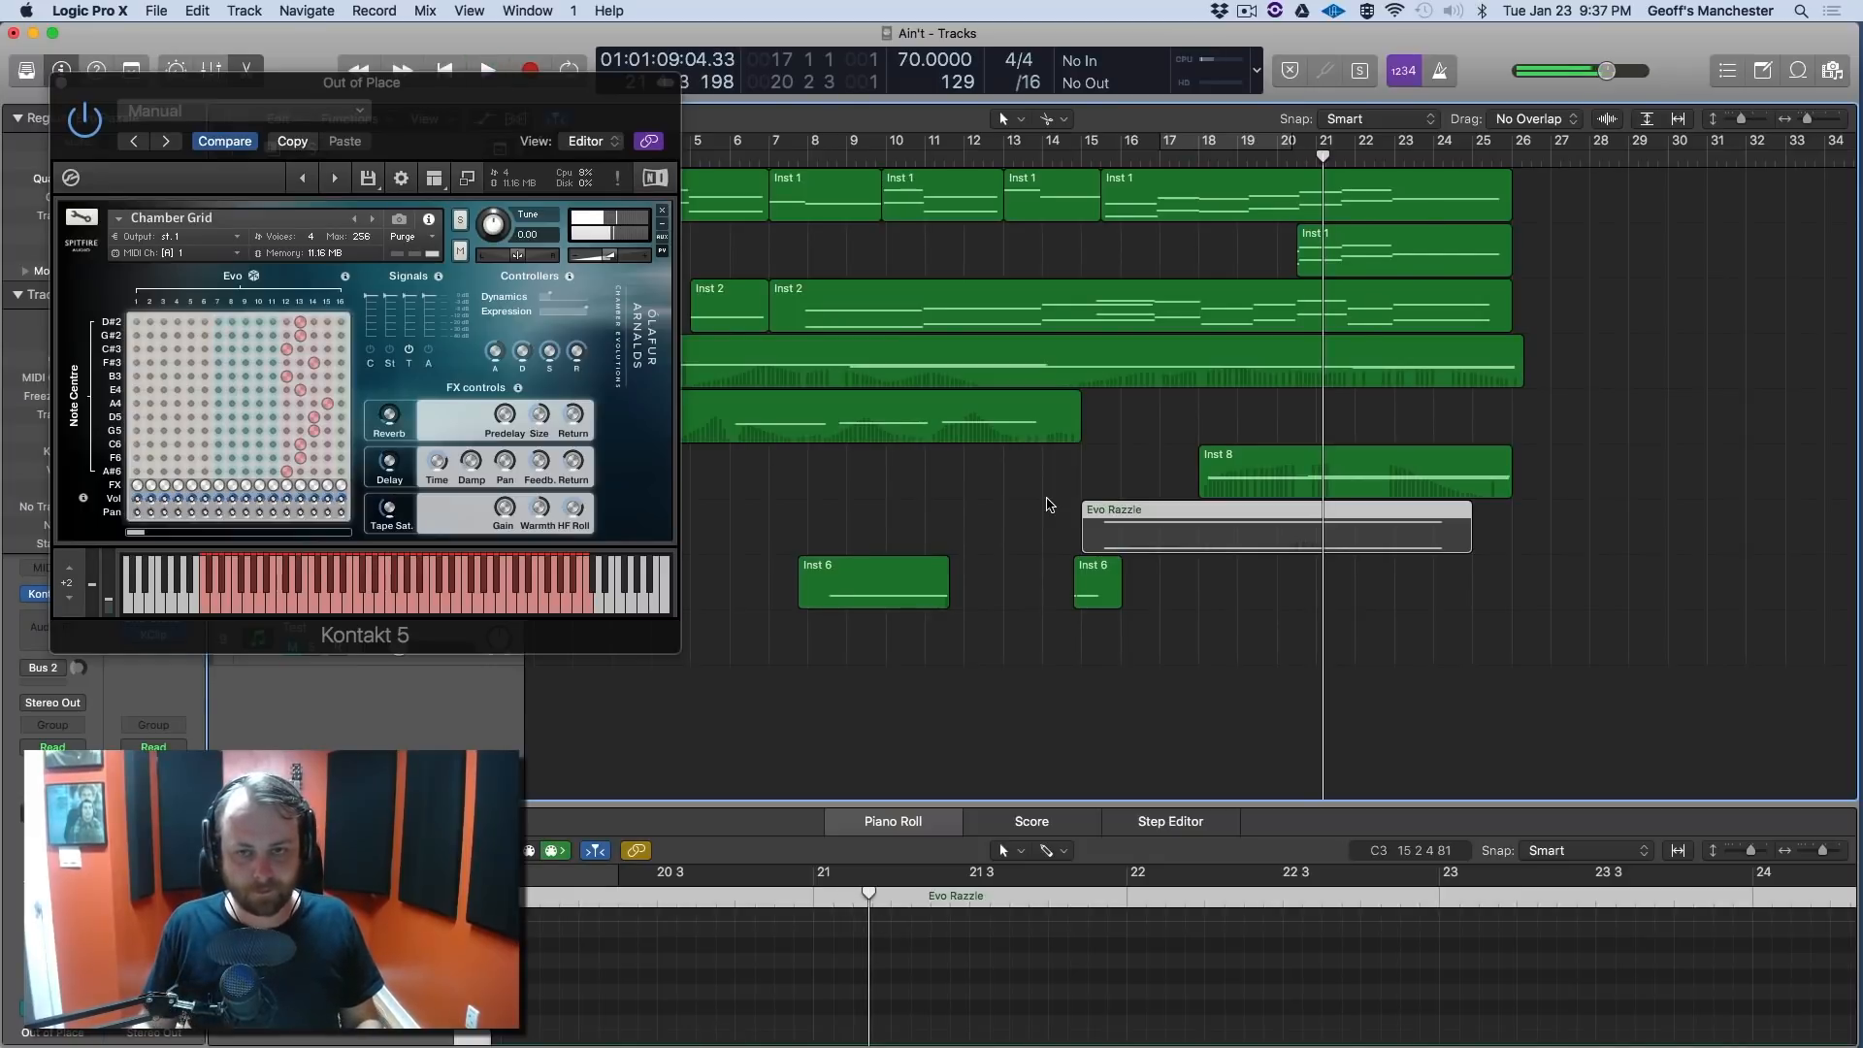
Unmute Out of Place and play the mix from bar 15, soloing the track for a comparison, clearing the solo and stopping playback.
{"action": "left_click", "coordinate": [1077, 157]}
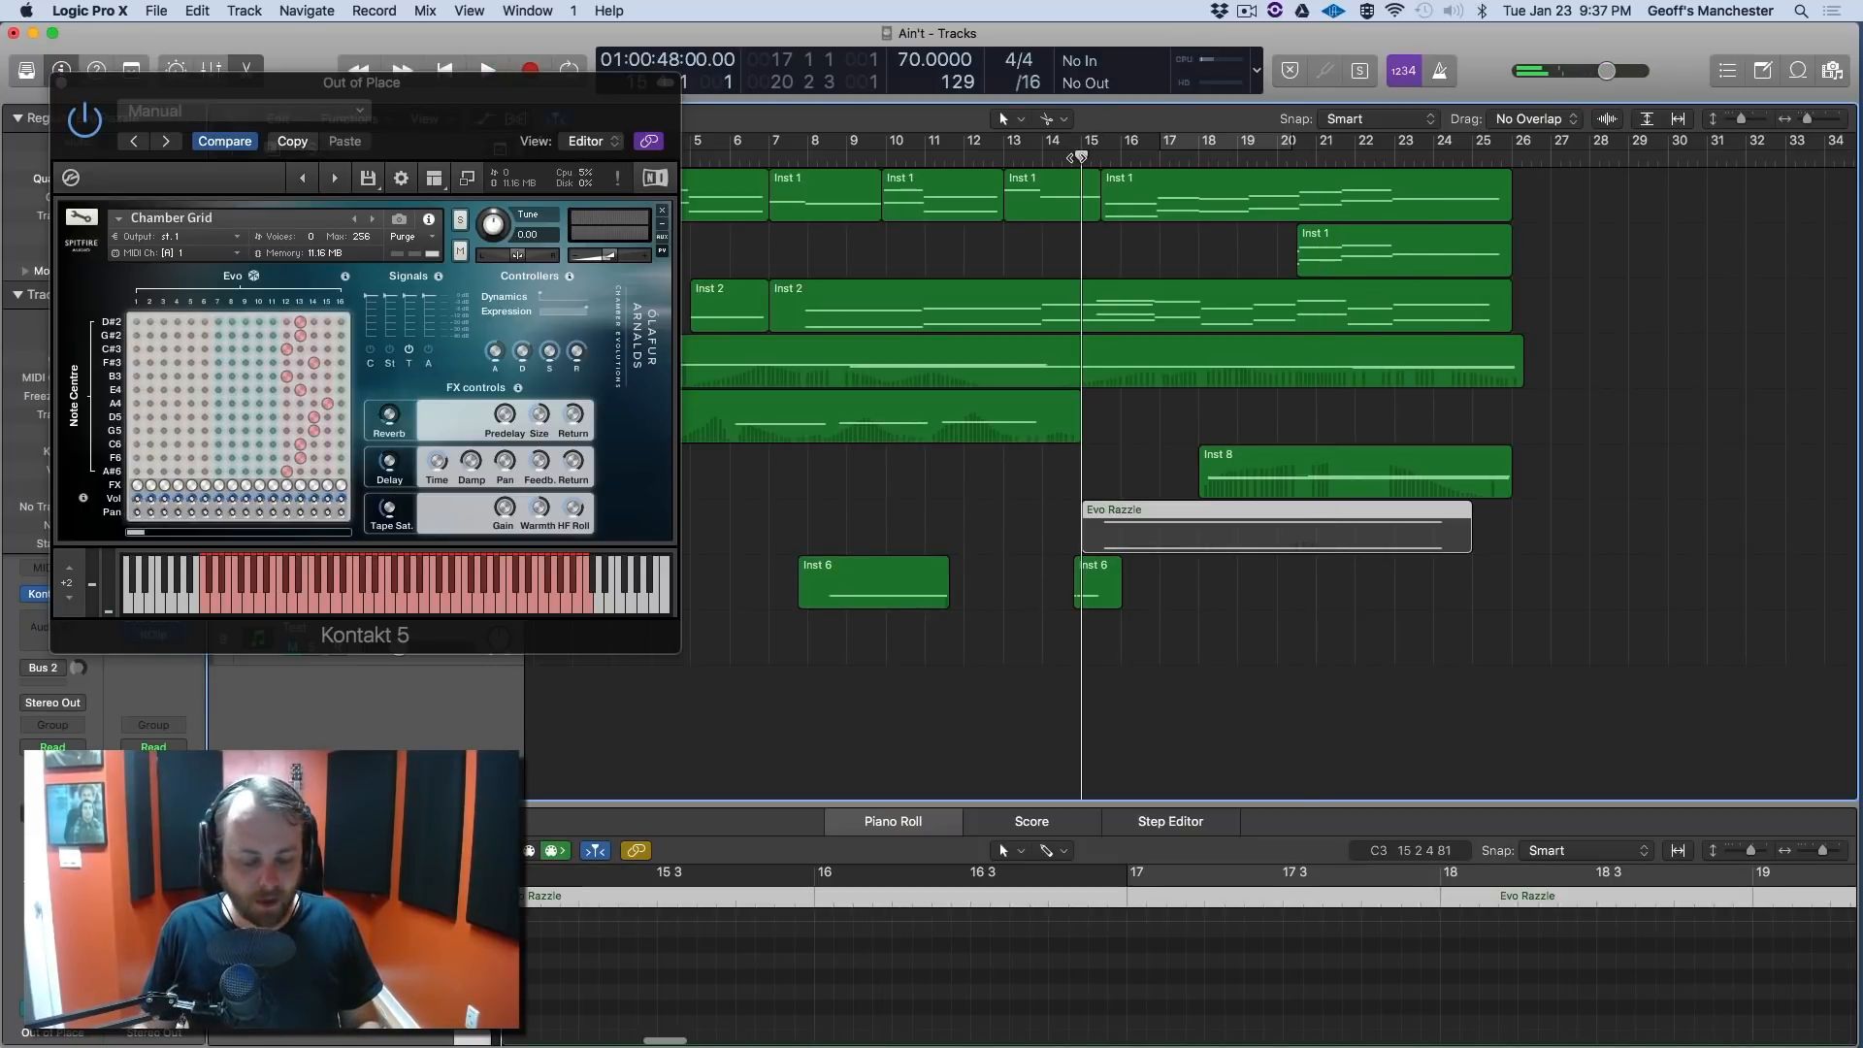
{"action": "key", "text": "m"}
{"action": "key", "text": "space"}
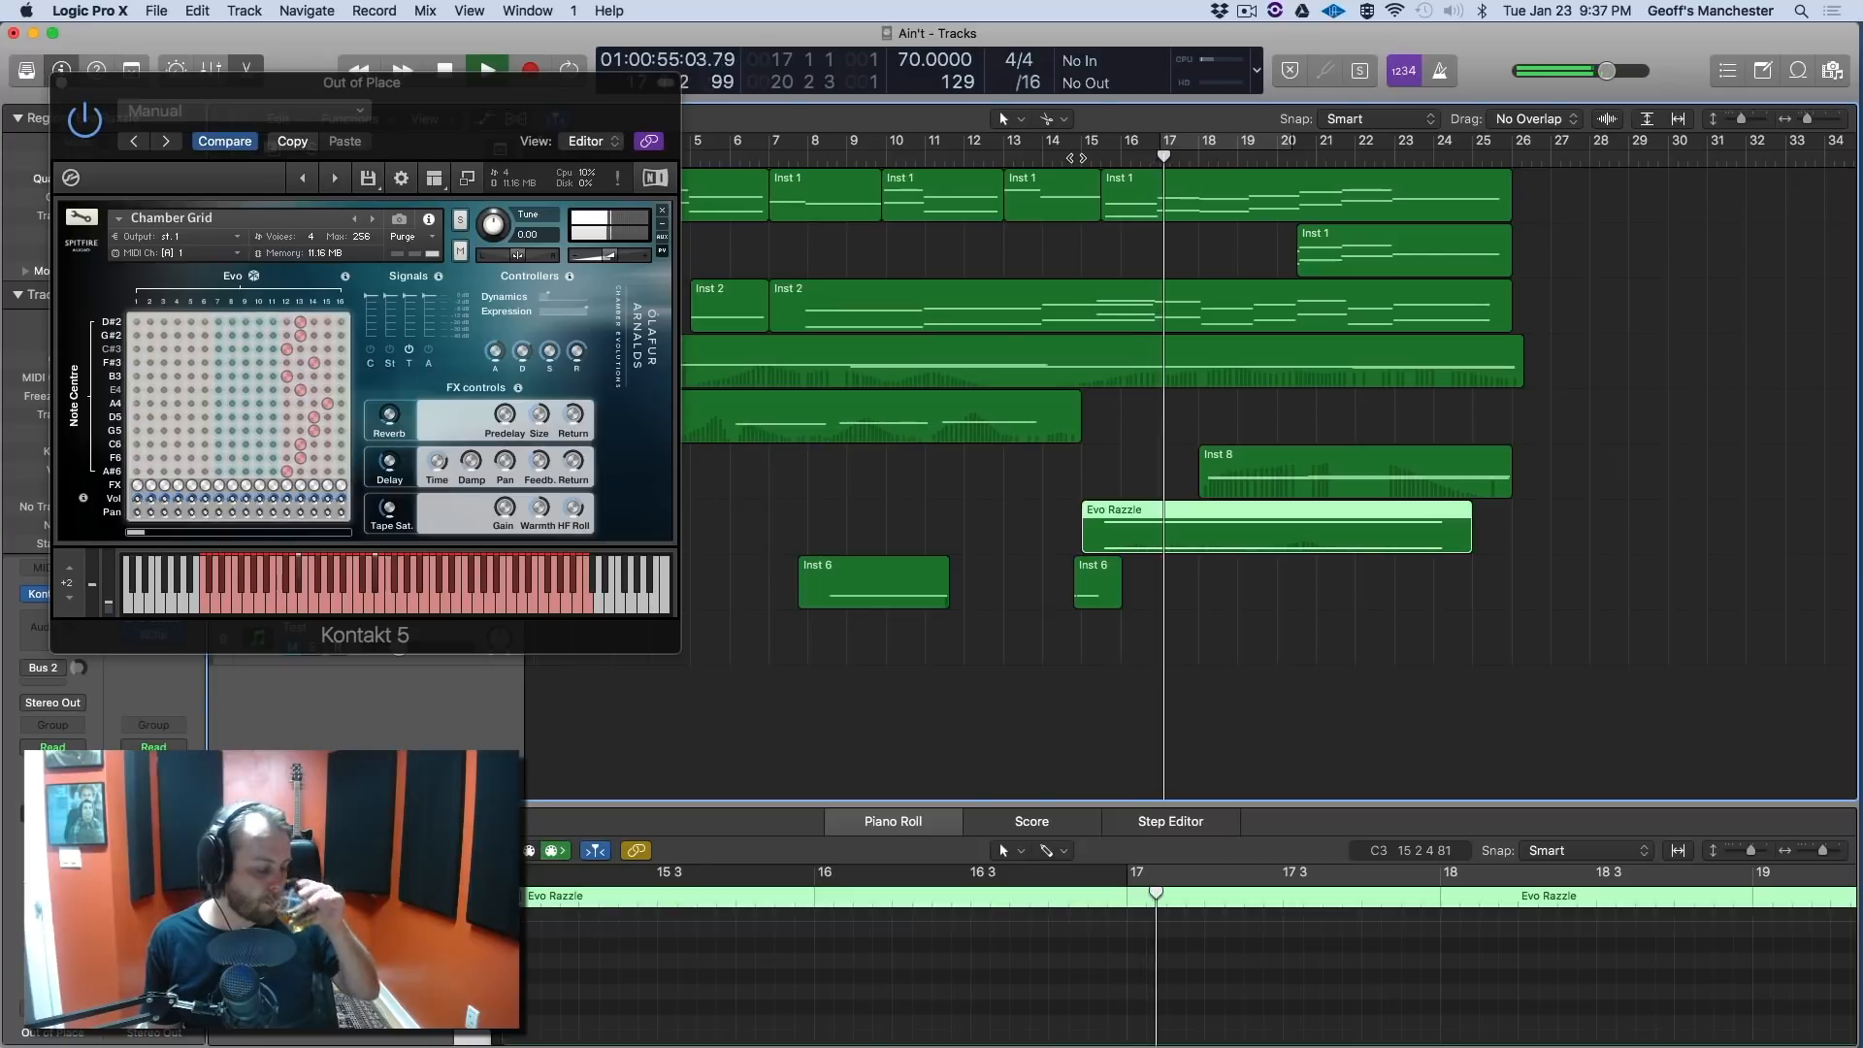
{"action": "key", "text": "ctrl+s"}
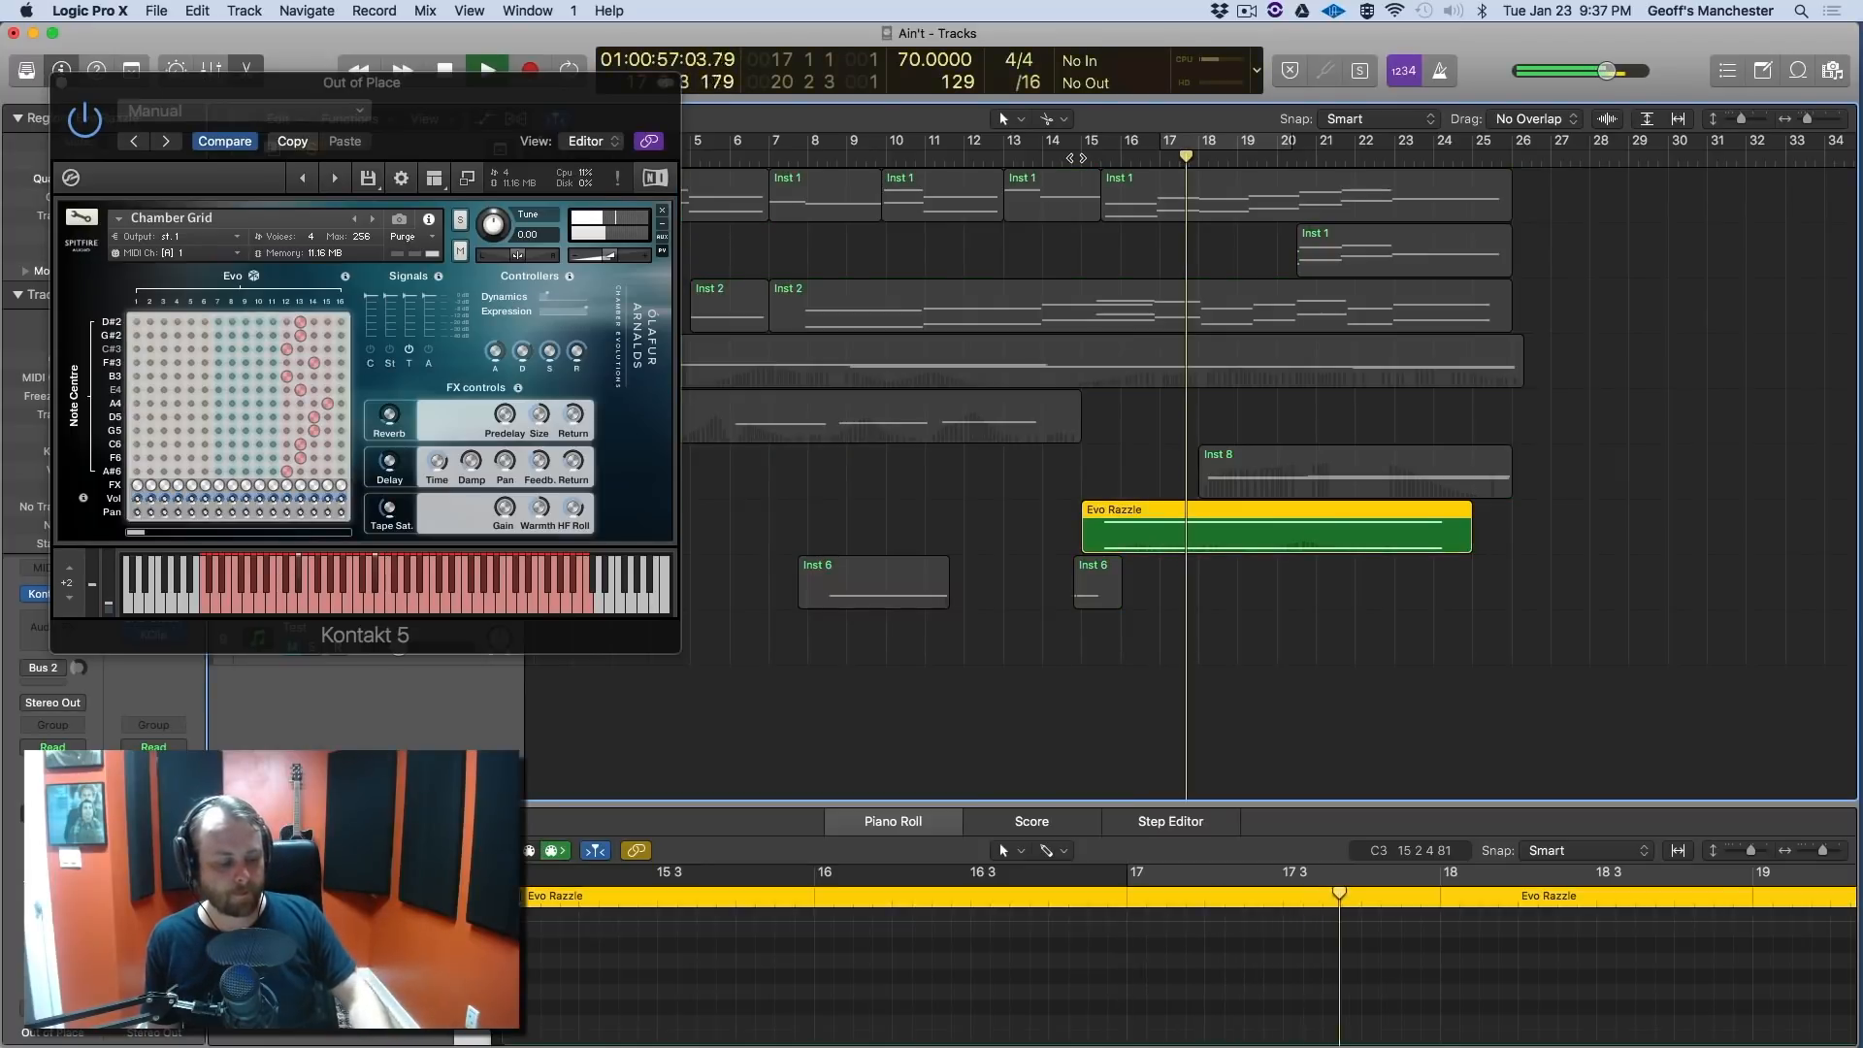
{"action": "key", "text": "ctrl+s"}
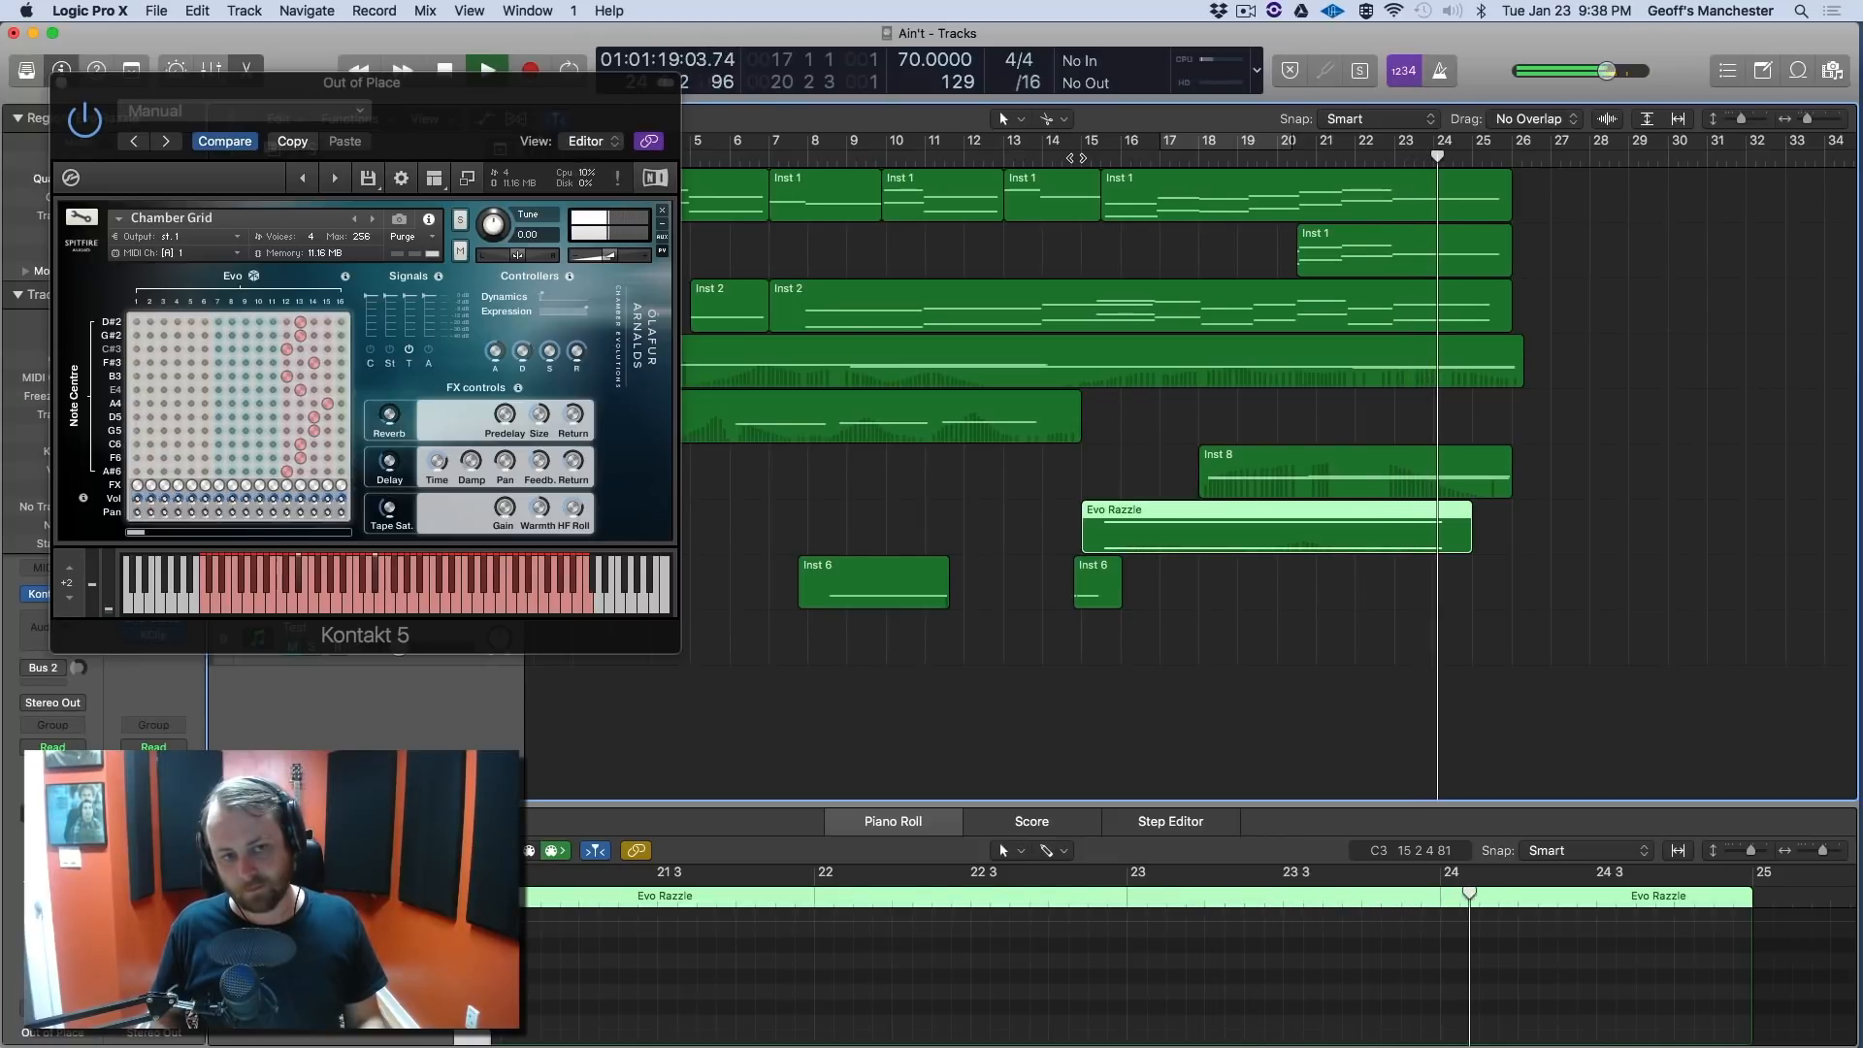
{"action": "key", "text": "space"}
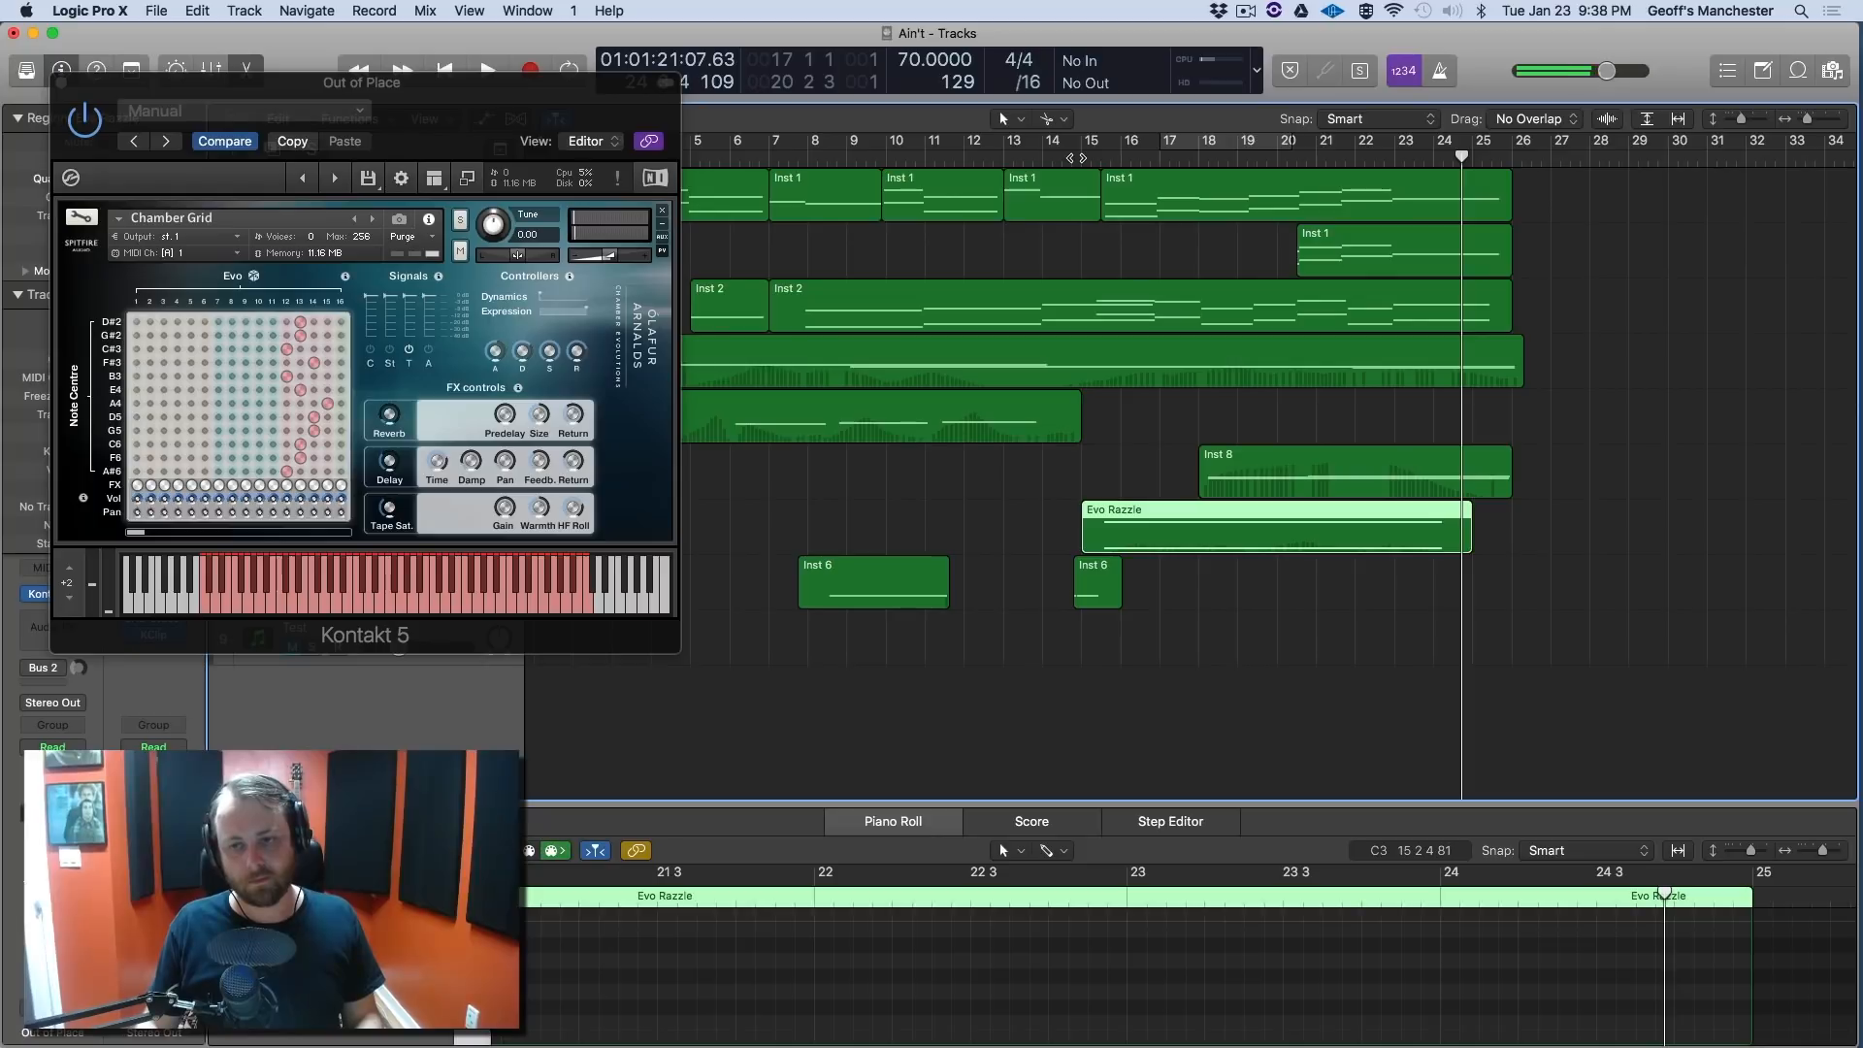
Close the Out of Place instrument window, then view the Haunted track's Haunted Spaces patch in Kontakt and close it.
{"action": "left_click", "coordinate": [59, 85]}
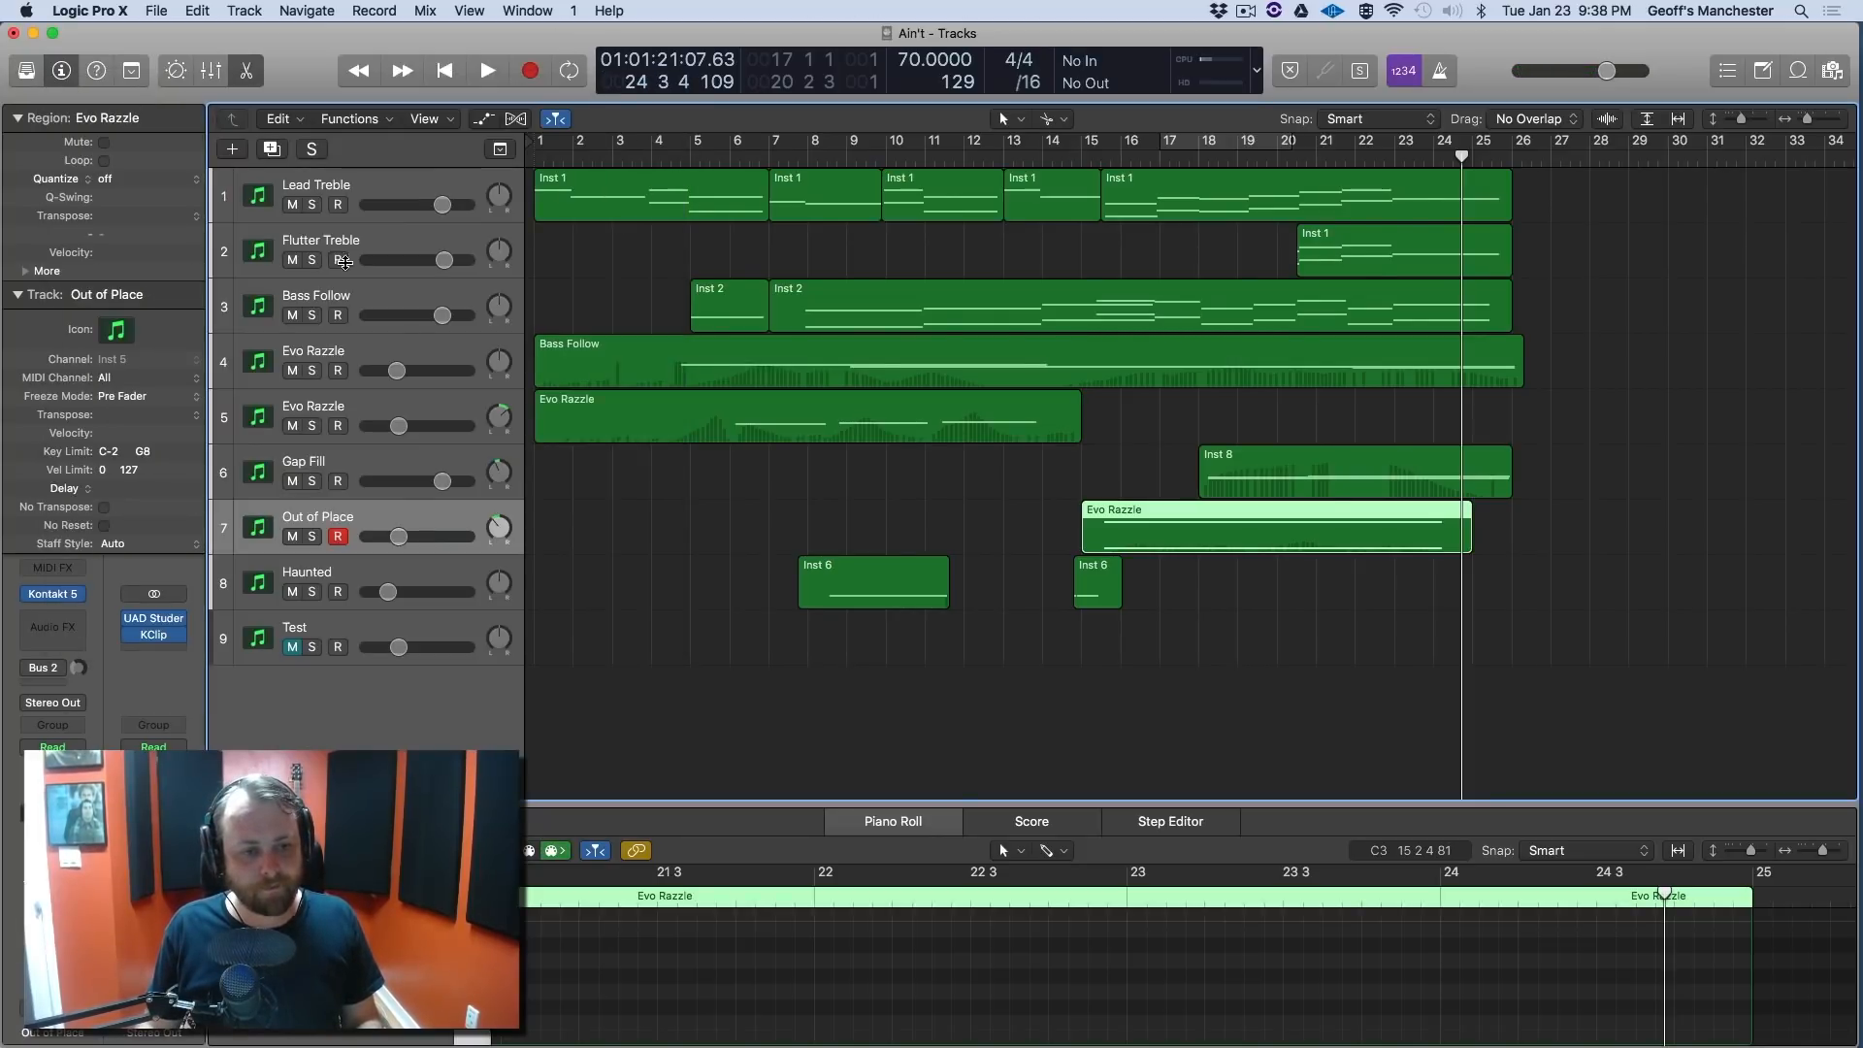
{"action": "left_click", "coordinate": [412, 565]}
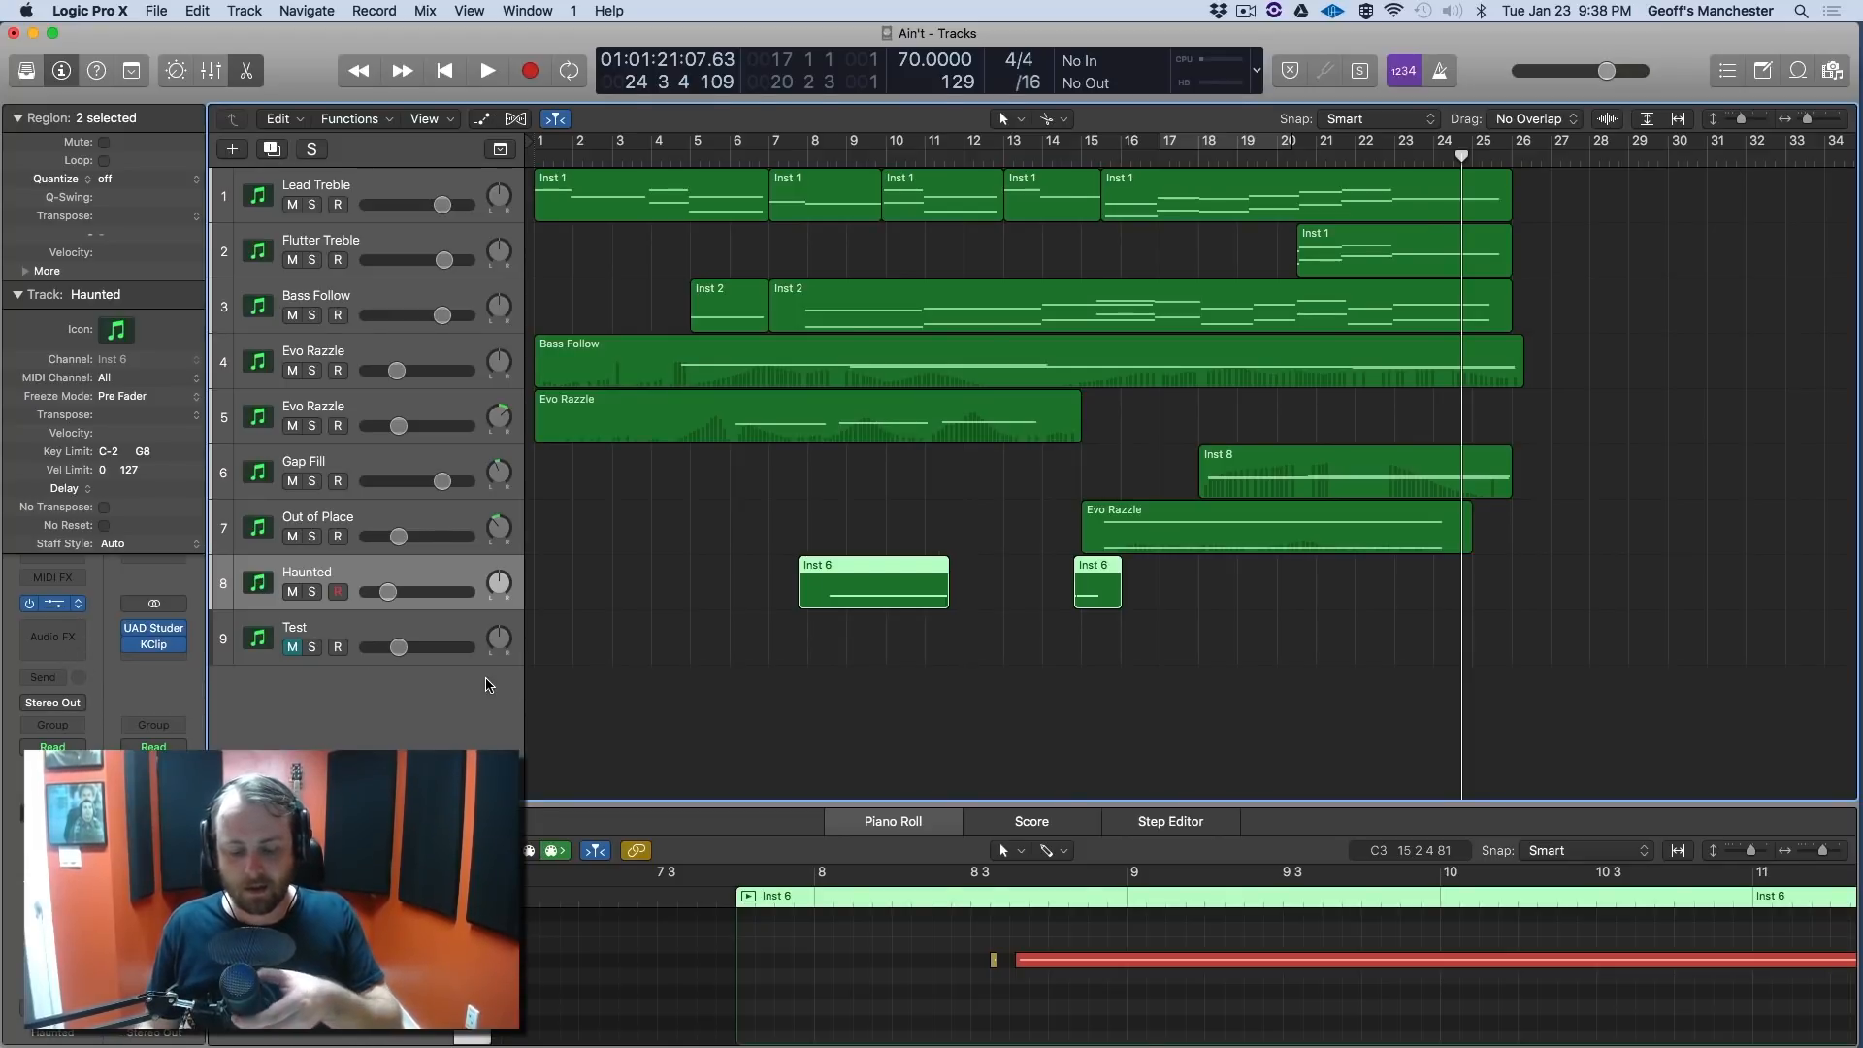
{"action": "key", "text": "v"}
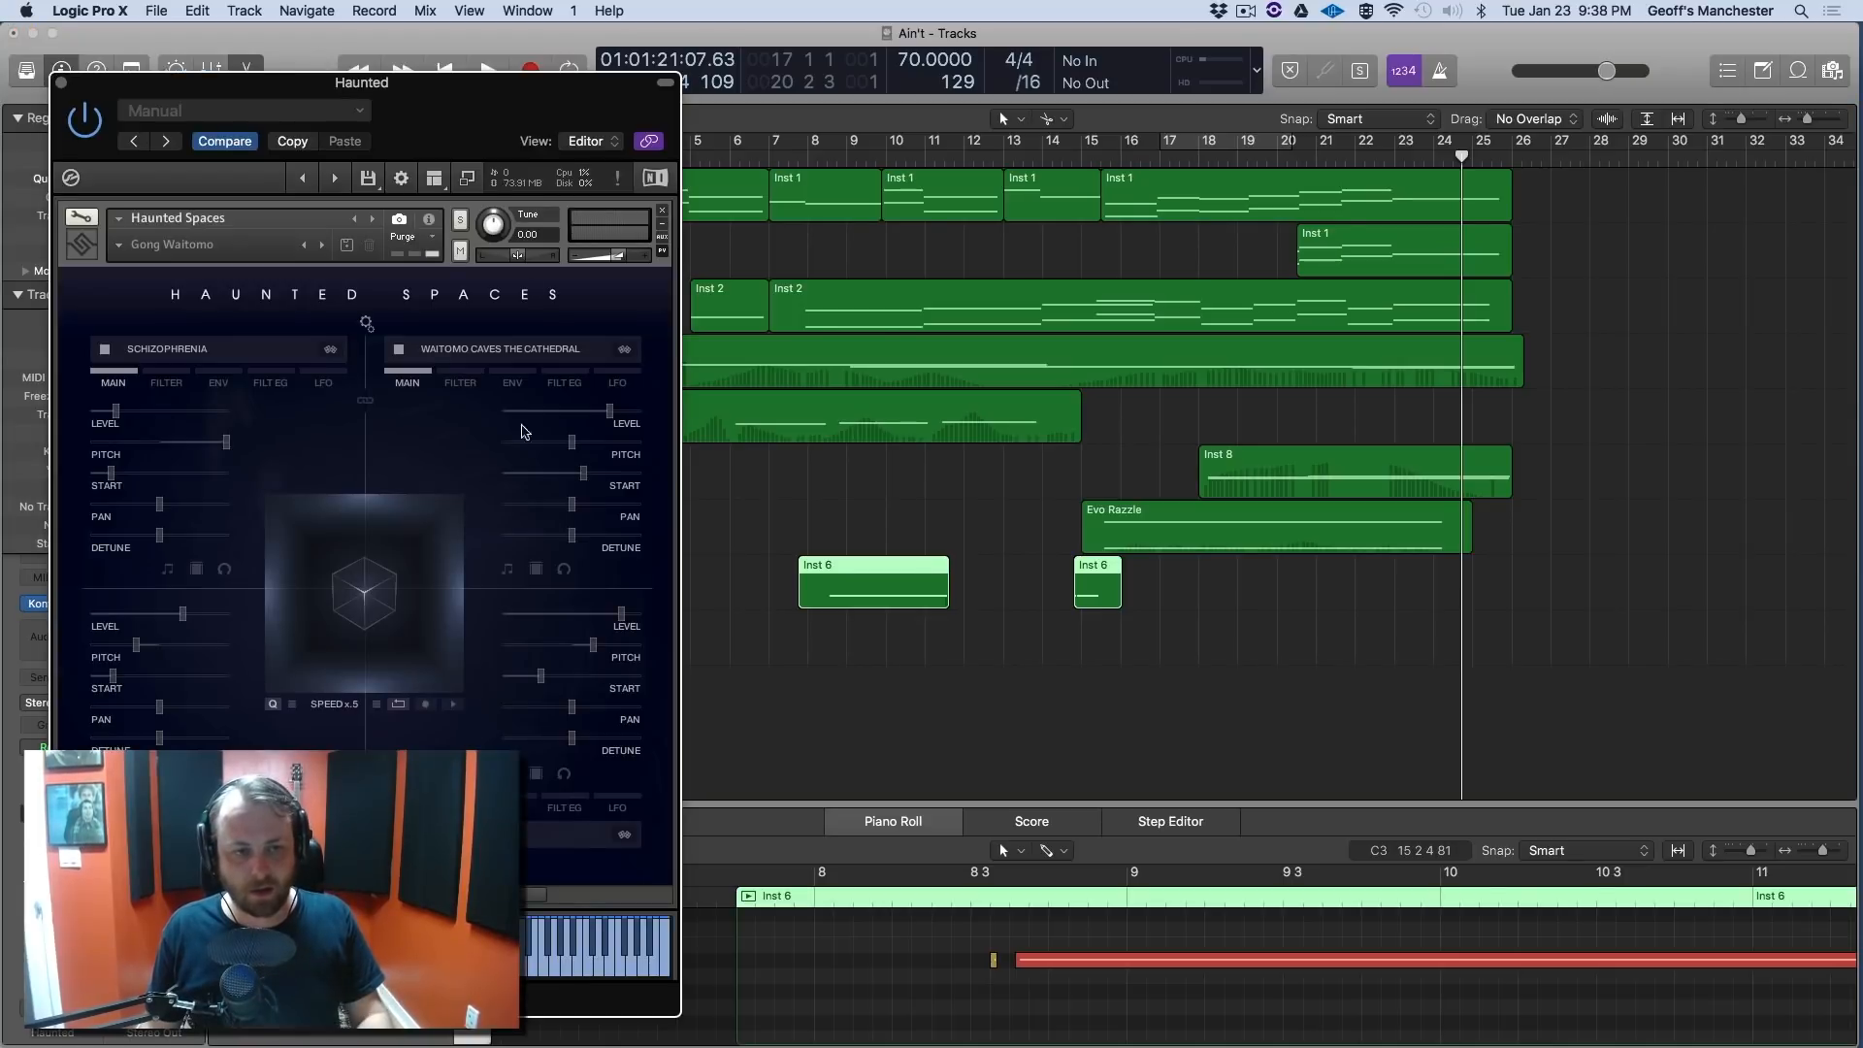
{"action": "left_click", "coordinate": [117, 250]}
{"action": "left_click", "coordinate": [82, 305]}
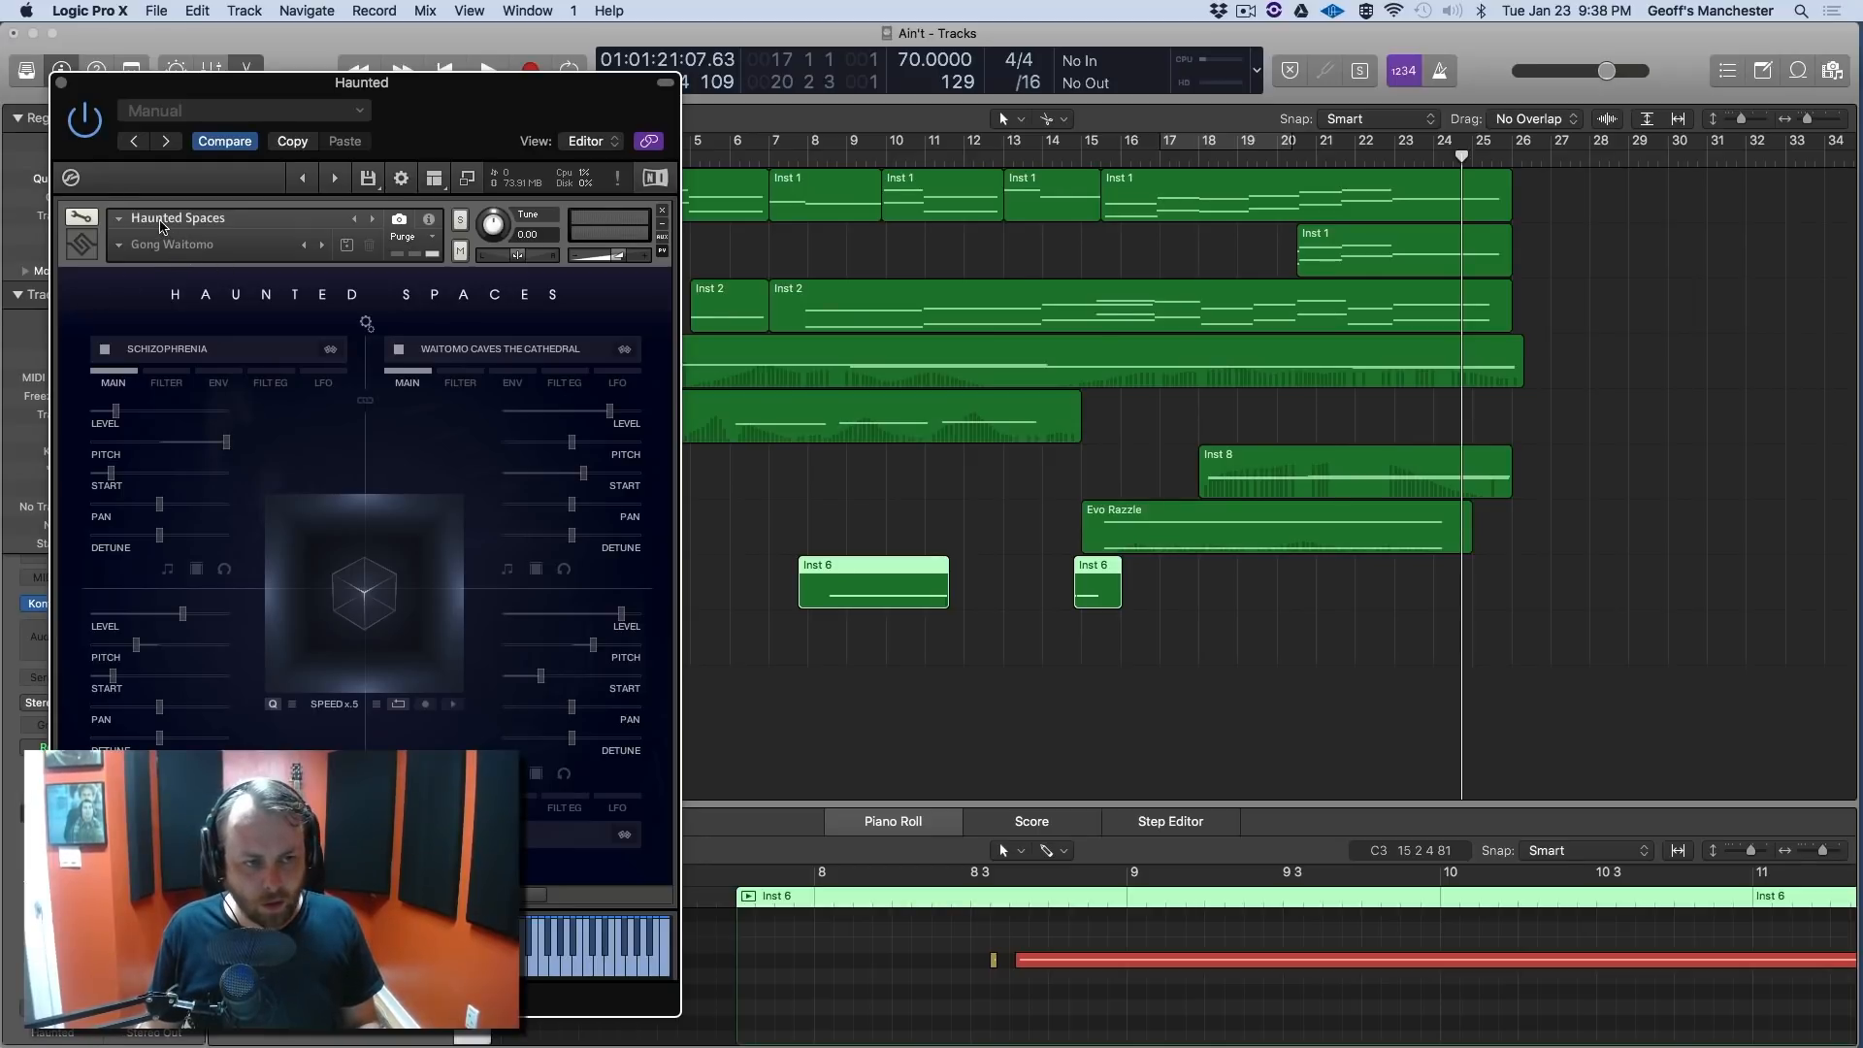
{"action": "left_click", "coordinate": [57, 83]}
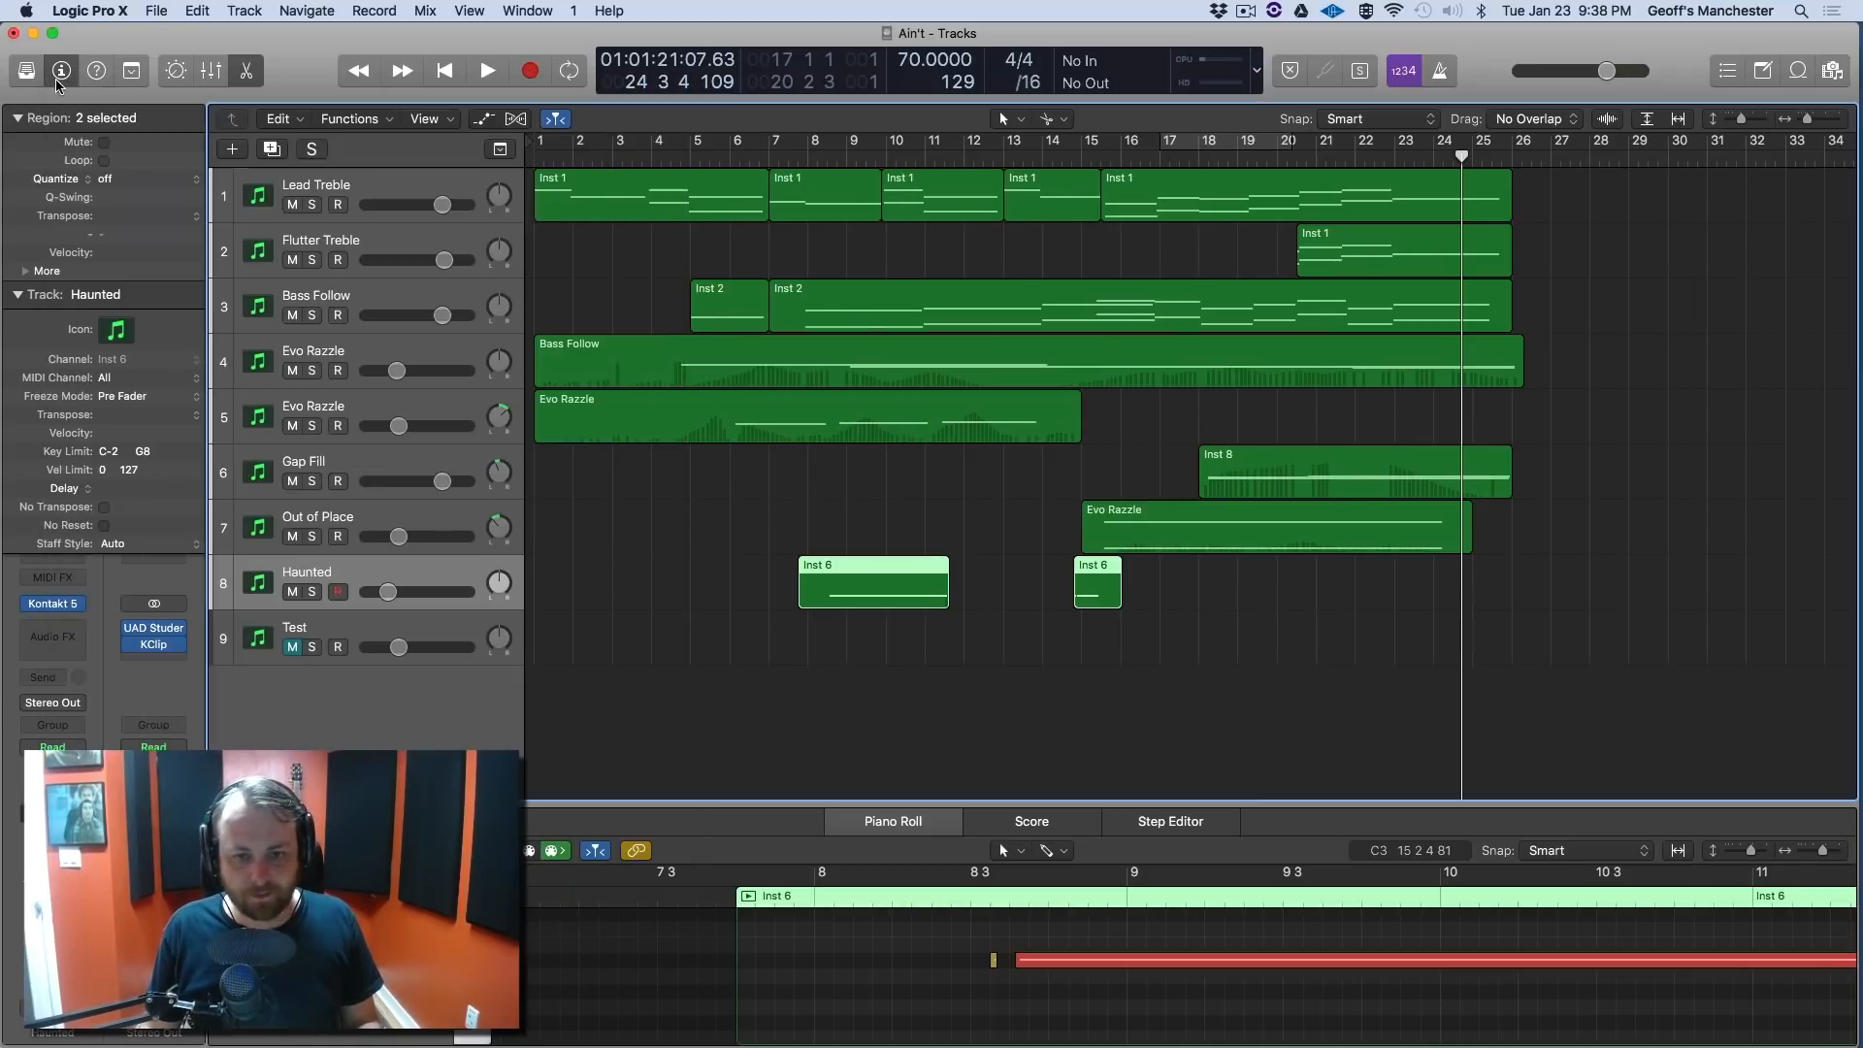
Play the mix from bar 8, where the first Haunted region starts, and solo the Haunted track.
{"action": "left_click", "coordinate": [794, 161]}
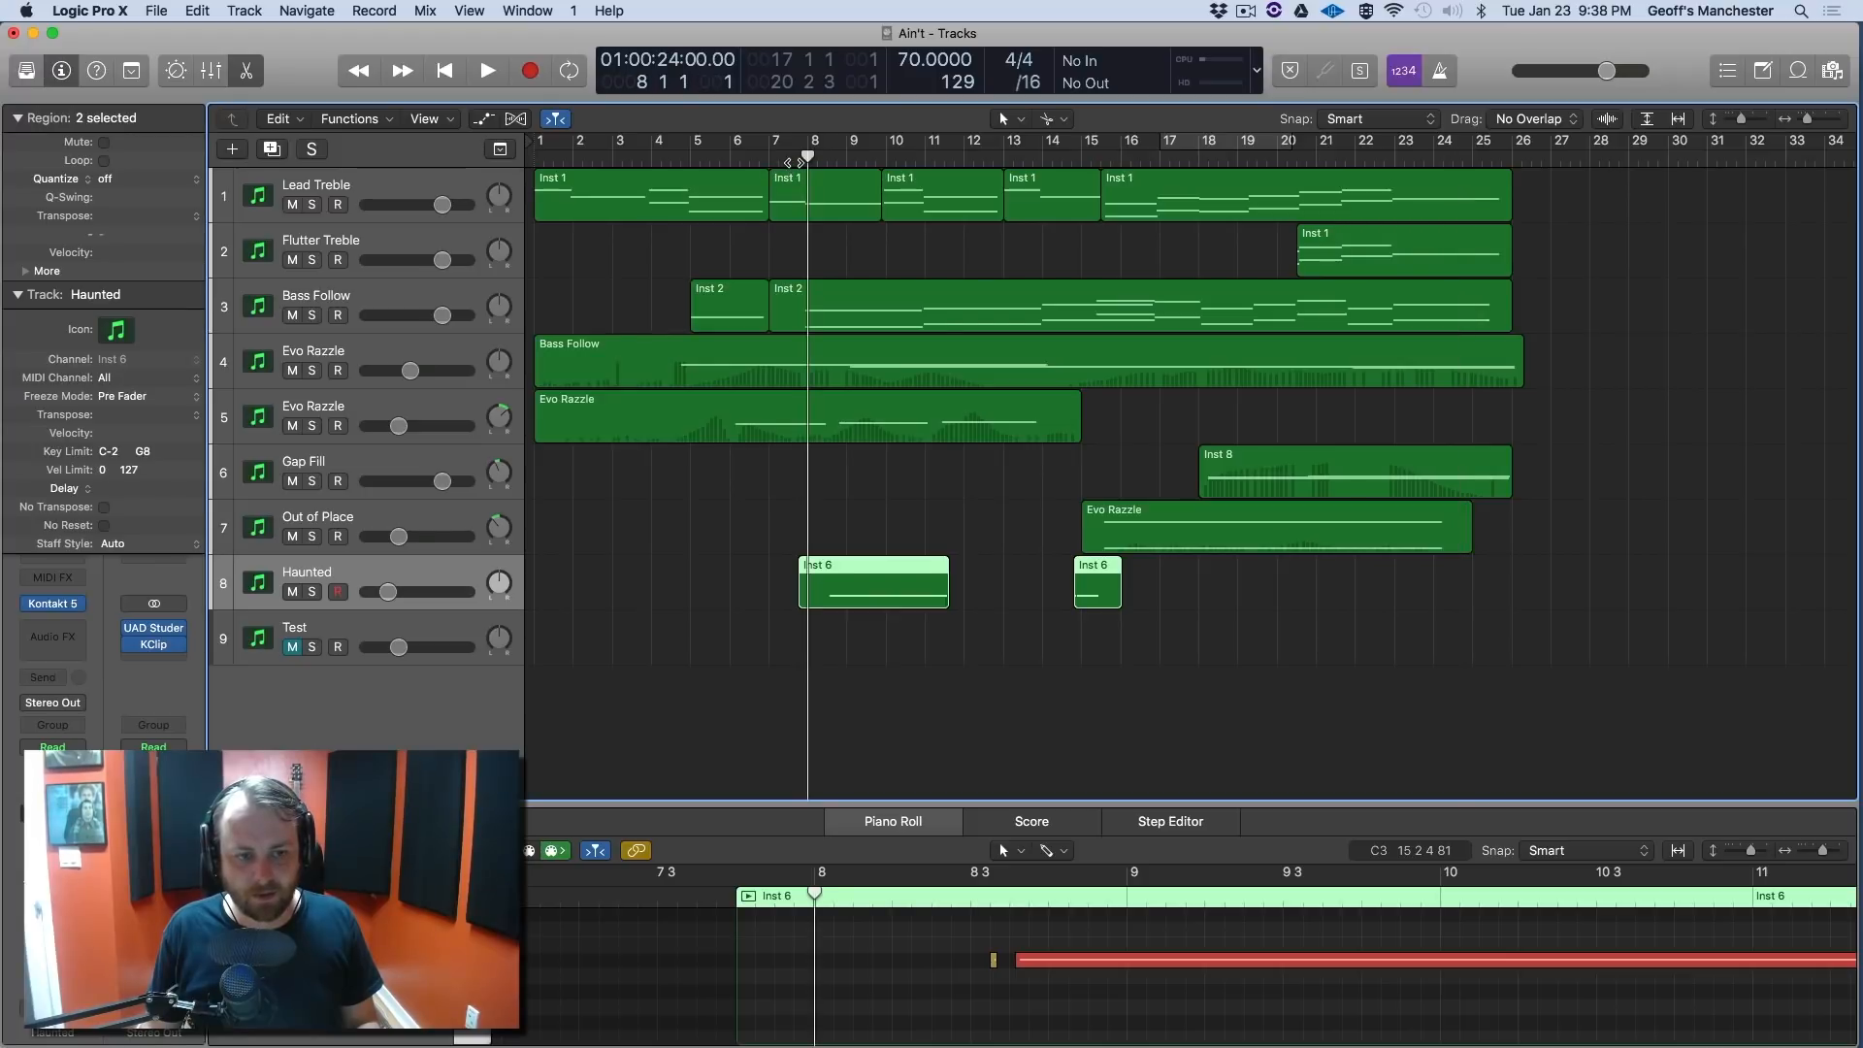
{"action": "key", "text": "space"}
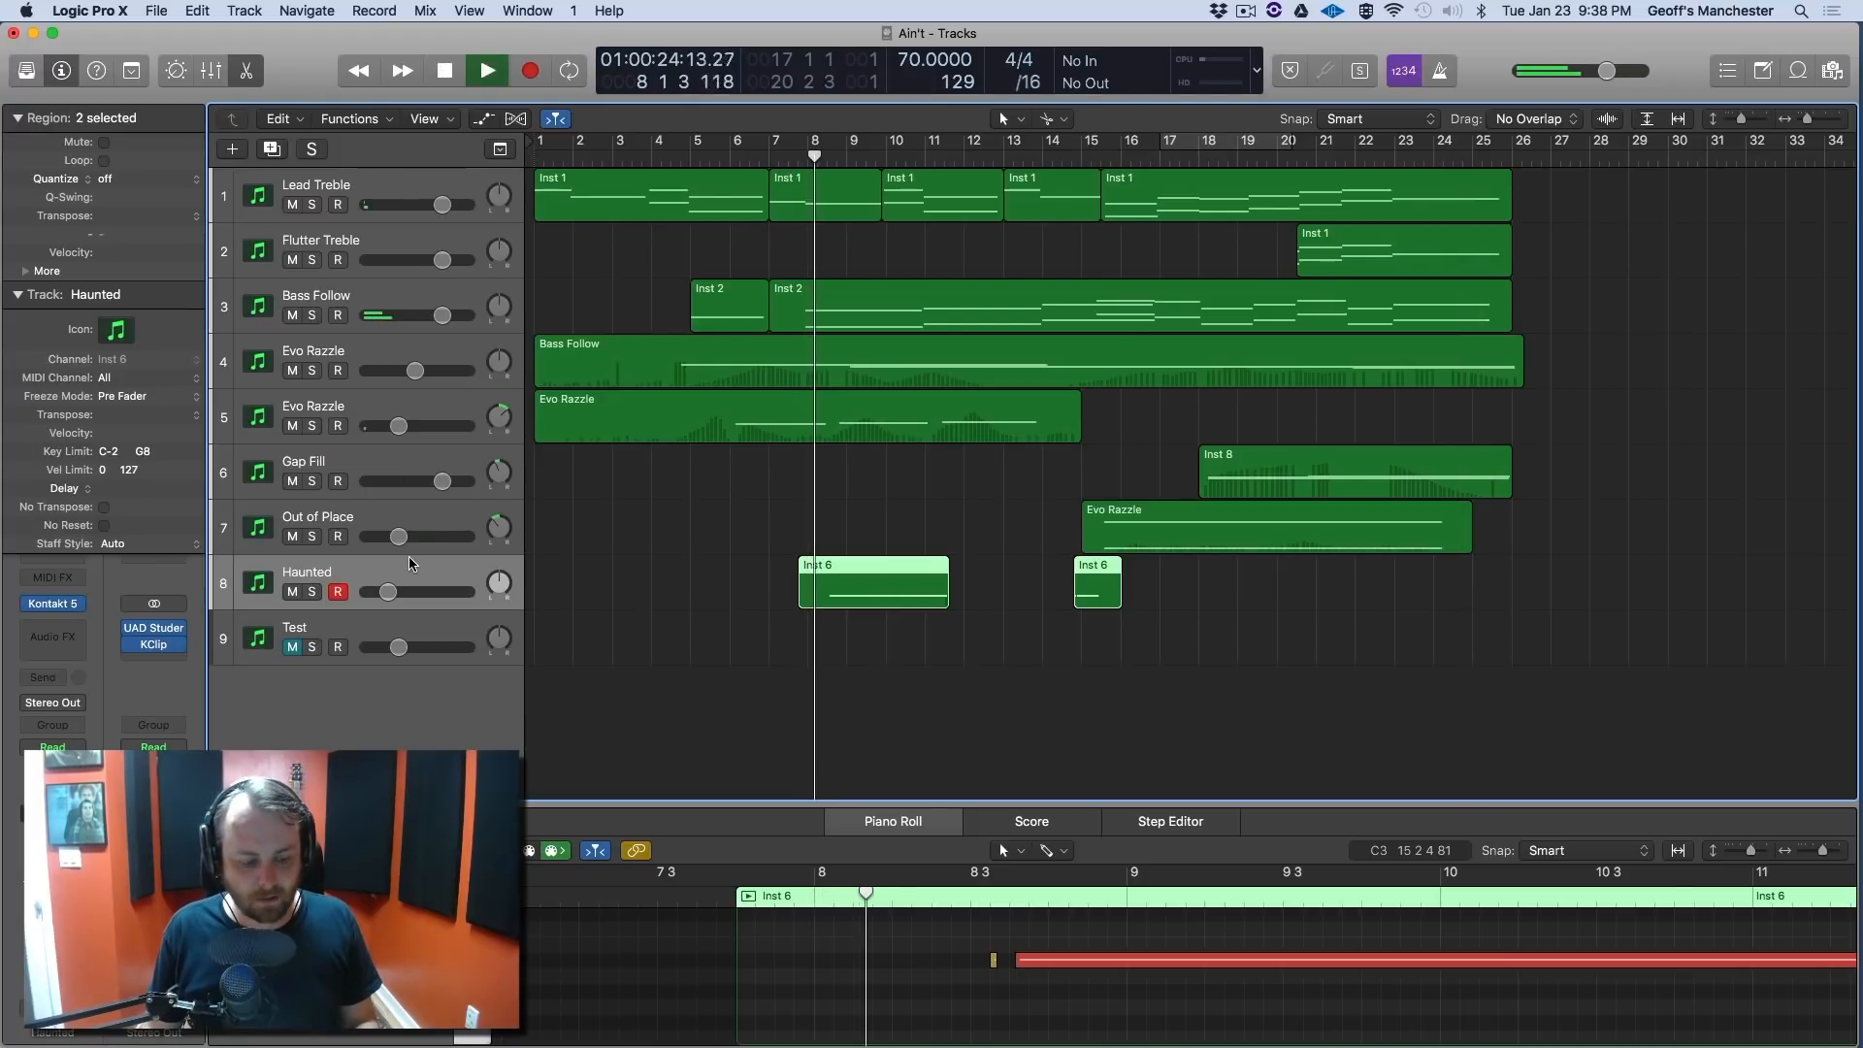
{"action": "key", "text": "ctrl+s"}
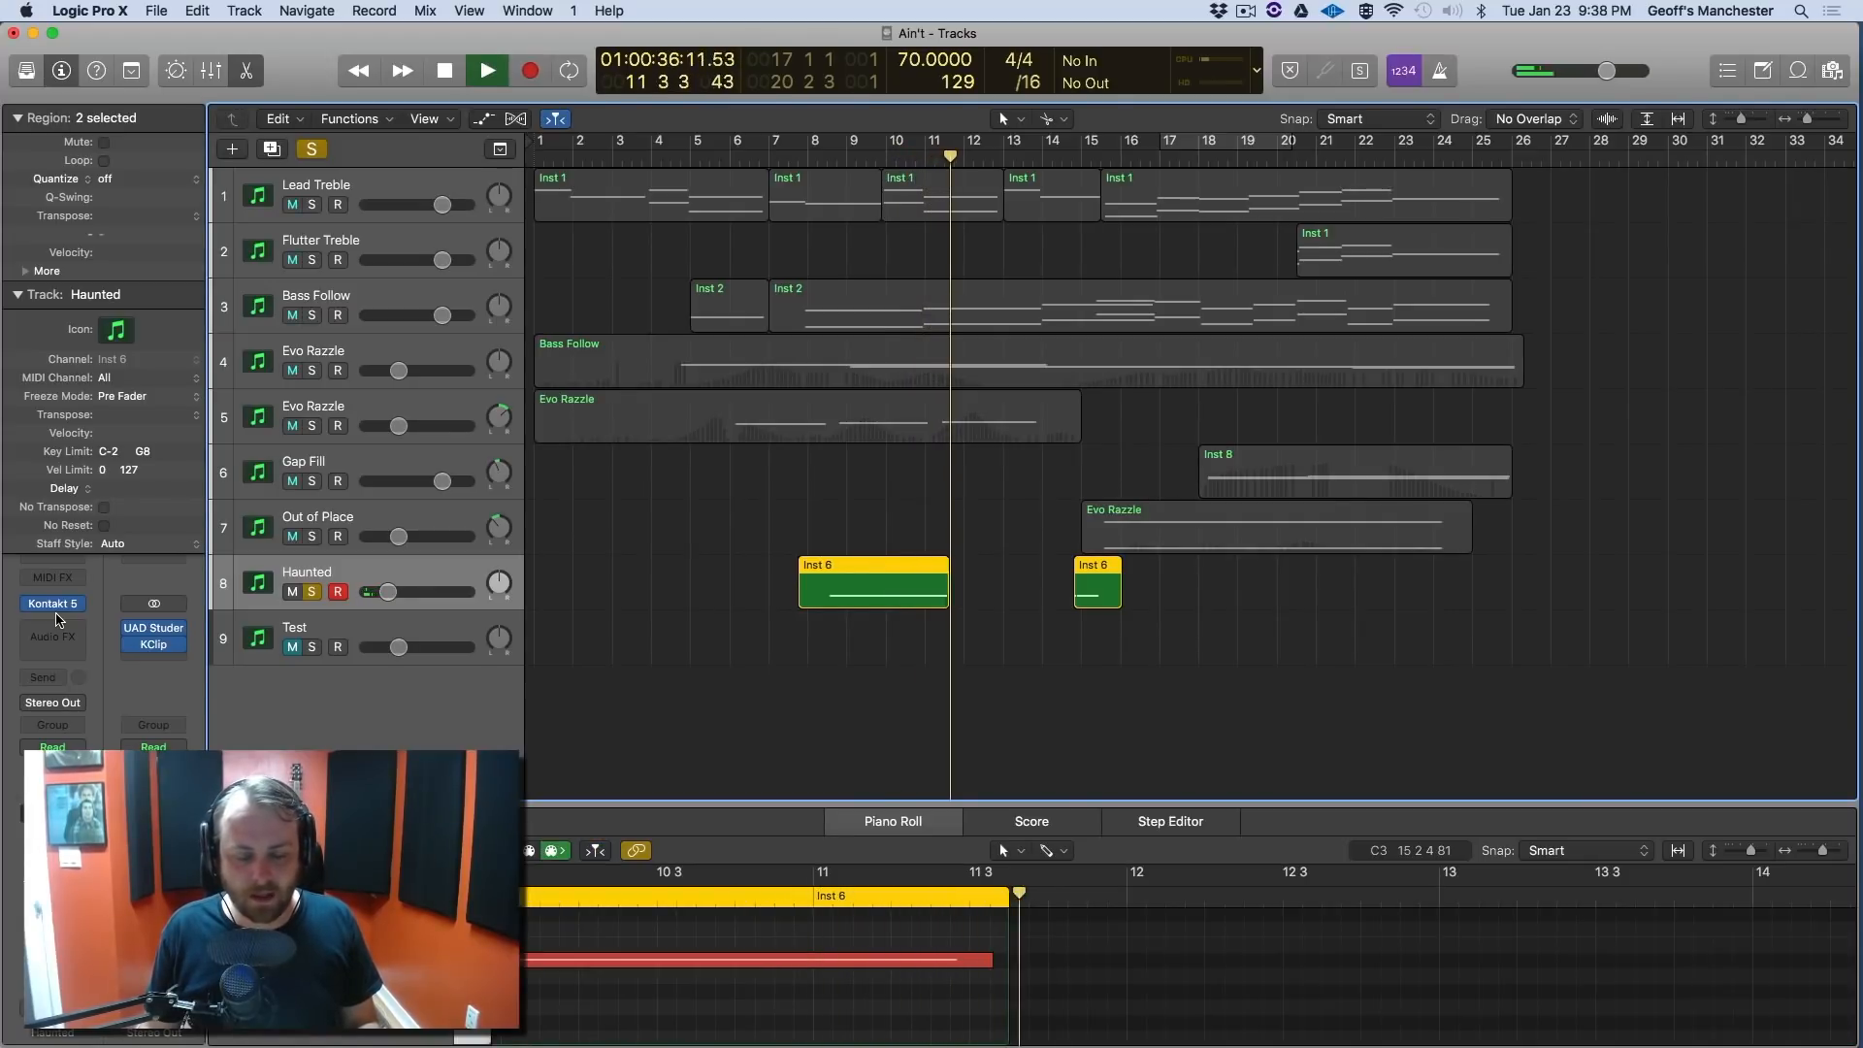
Replay the soloed Haunted track's second region from around bar 15 a few times and stop playback.
{"action": "left_click", "coordinate": [1082, 162]}
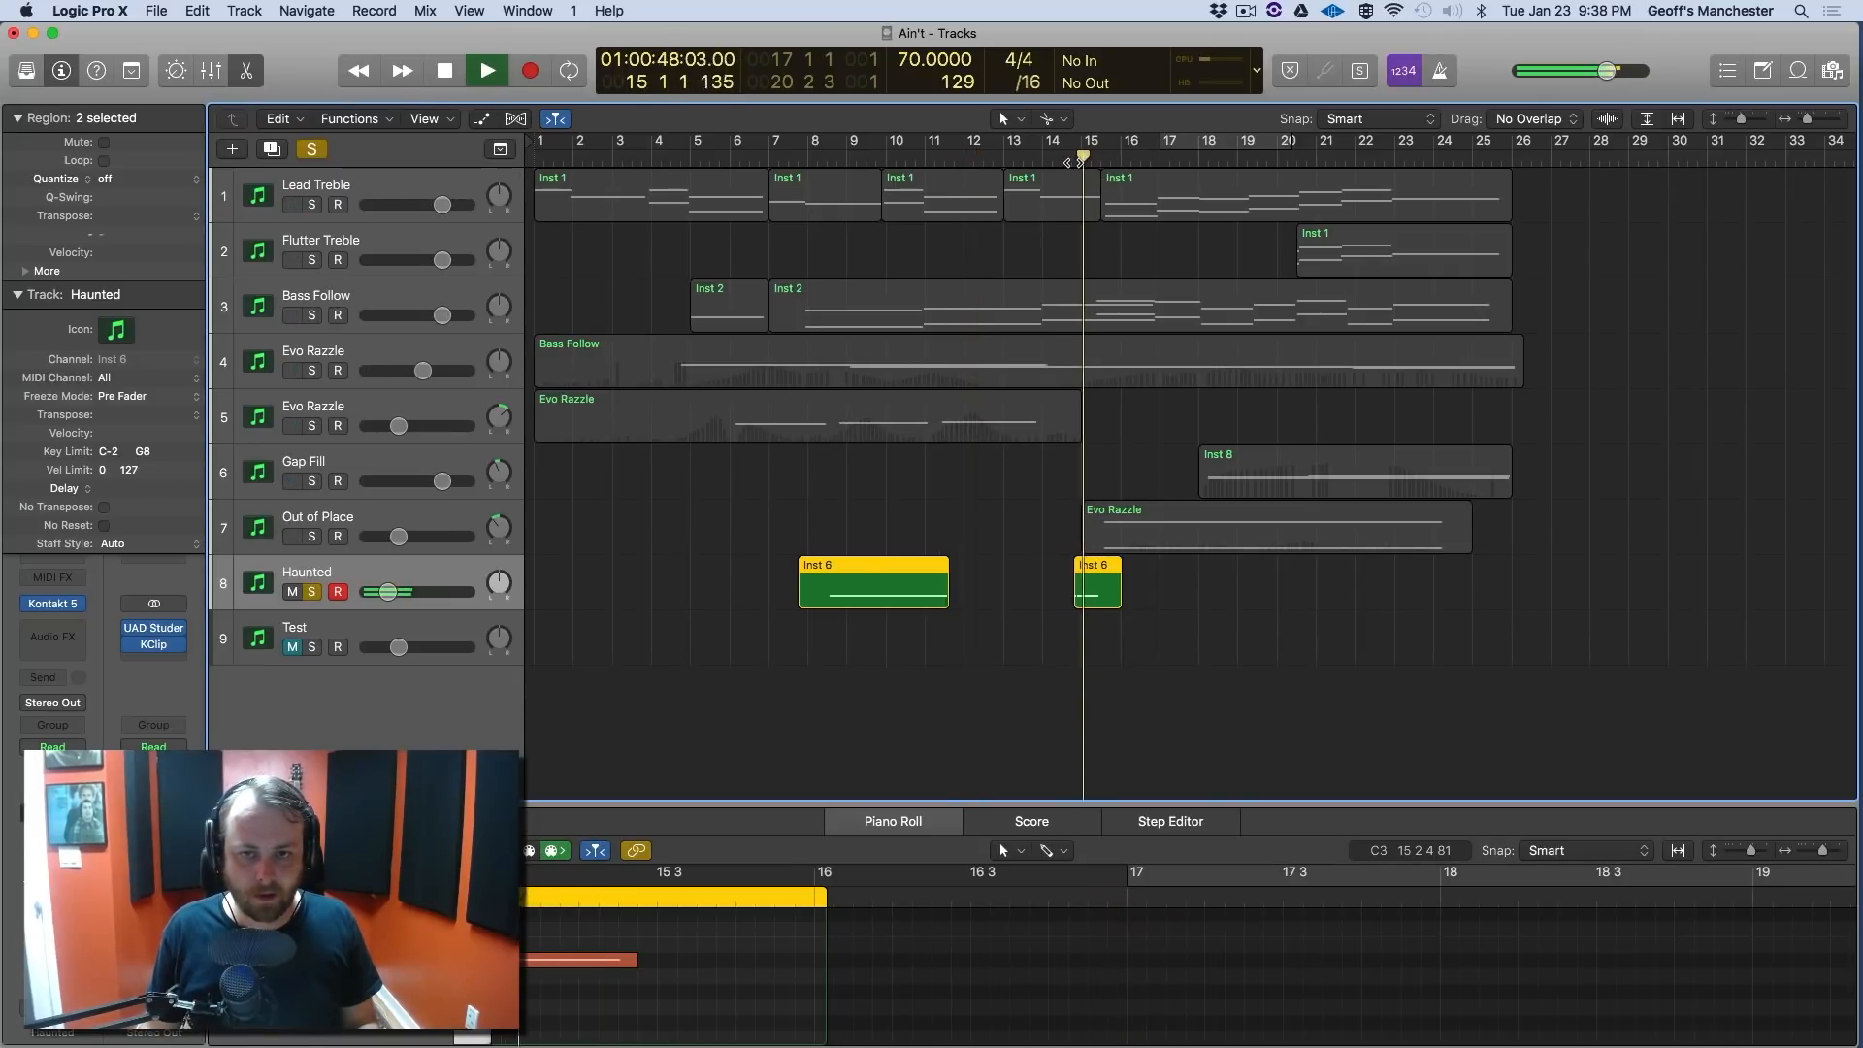
{"action": "left_click", "coordinate": [1042, 162]}
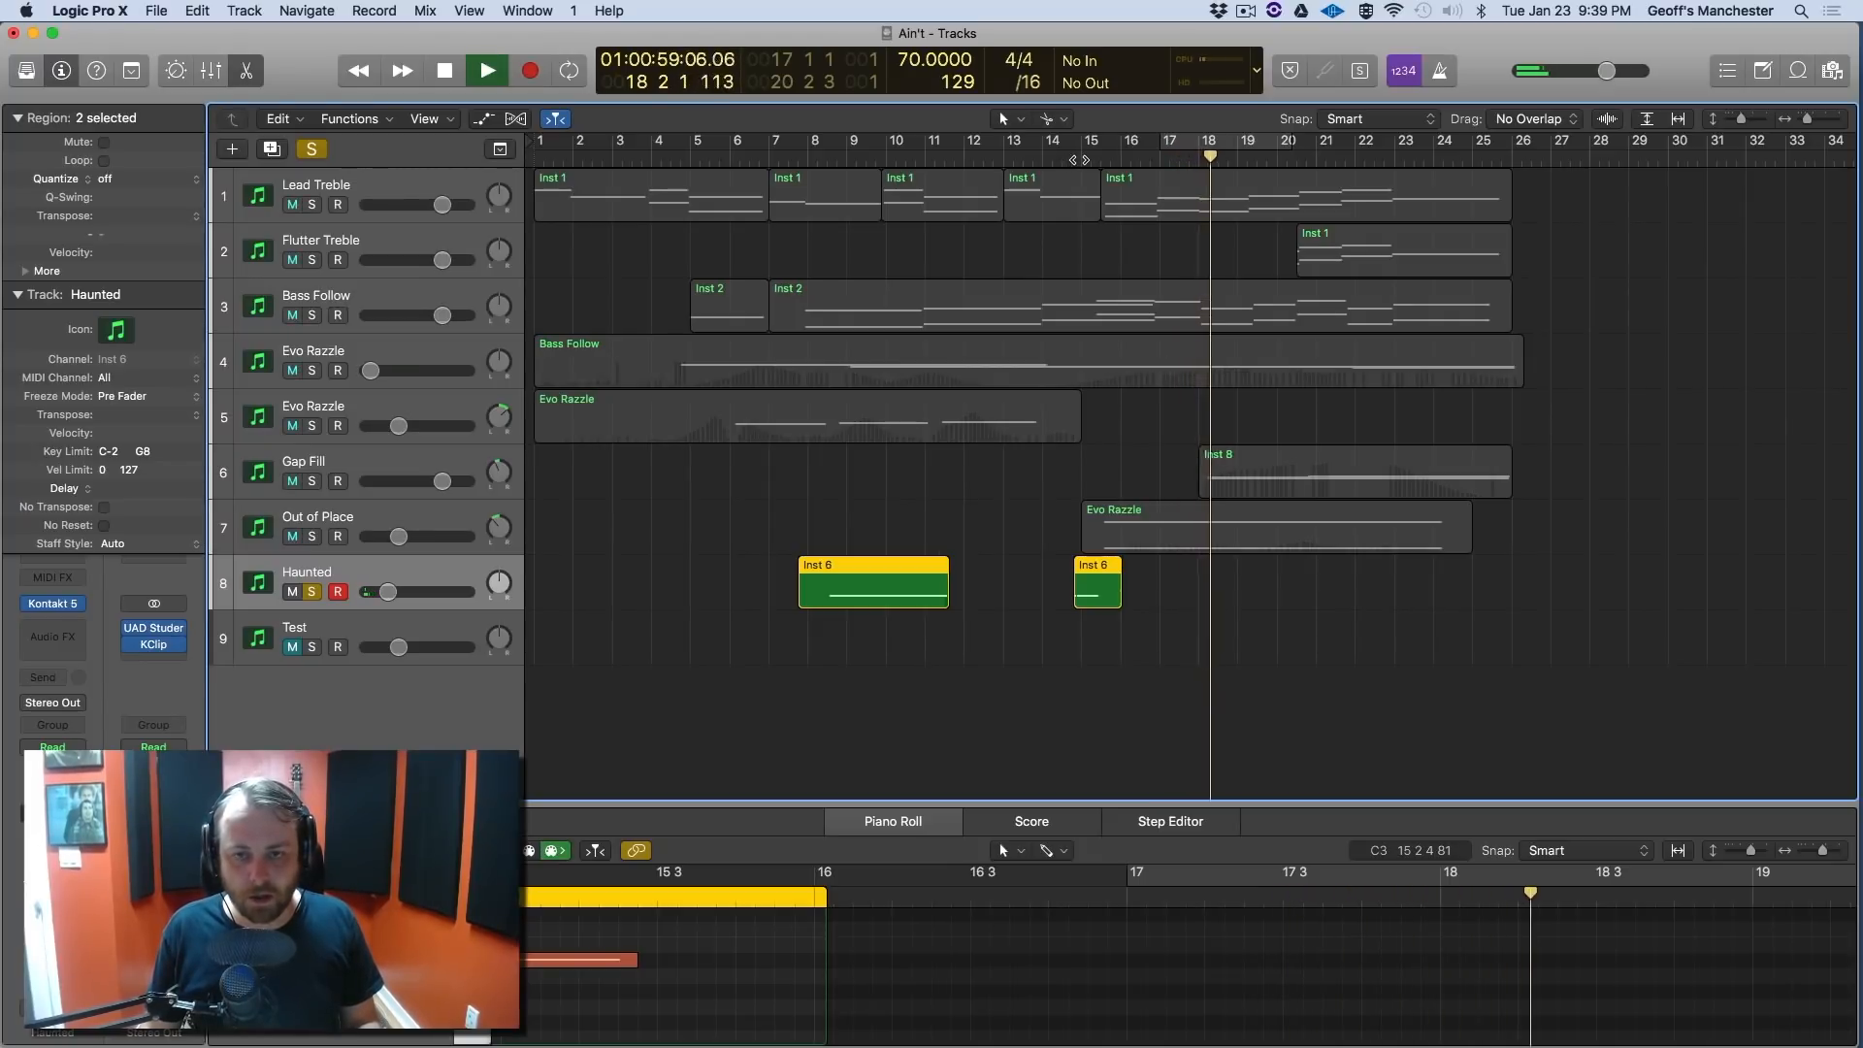
{"action": "left_click", "coordinate": [1076, 159]}
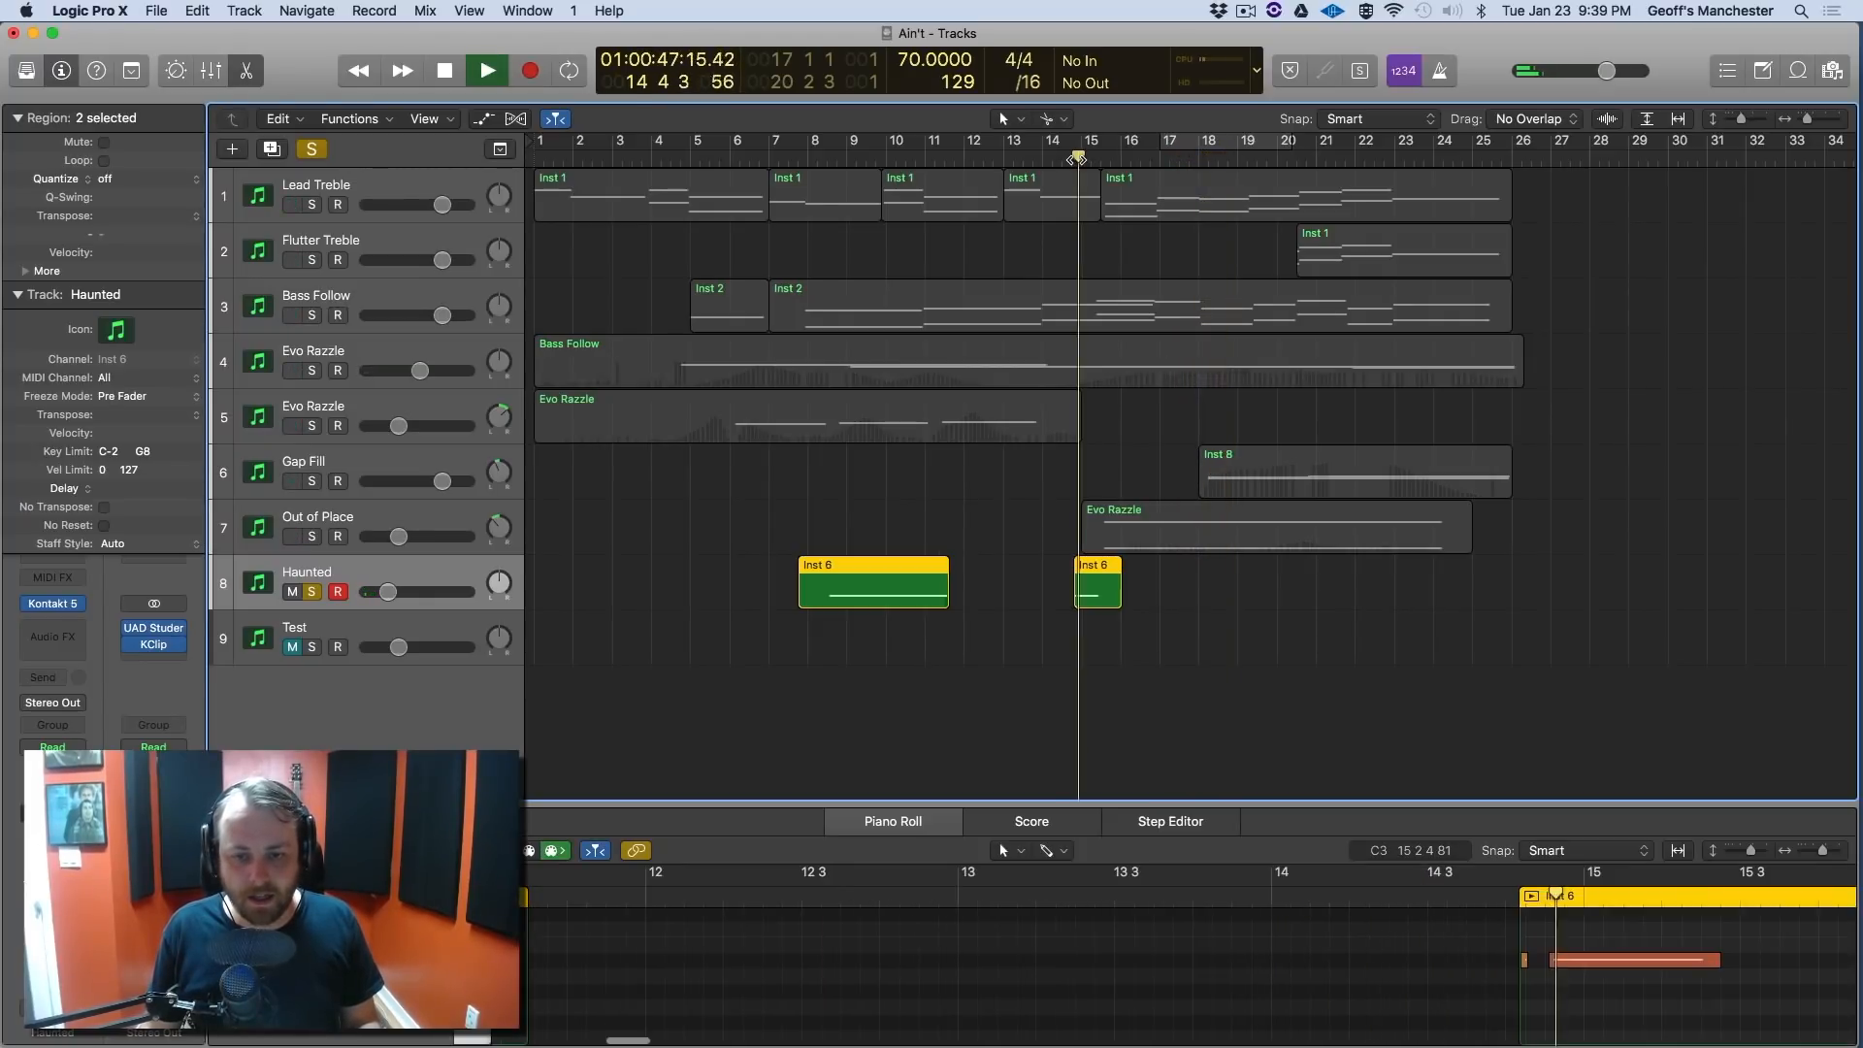
{"action": "left_click", "coordinate": [1046, 158]}
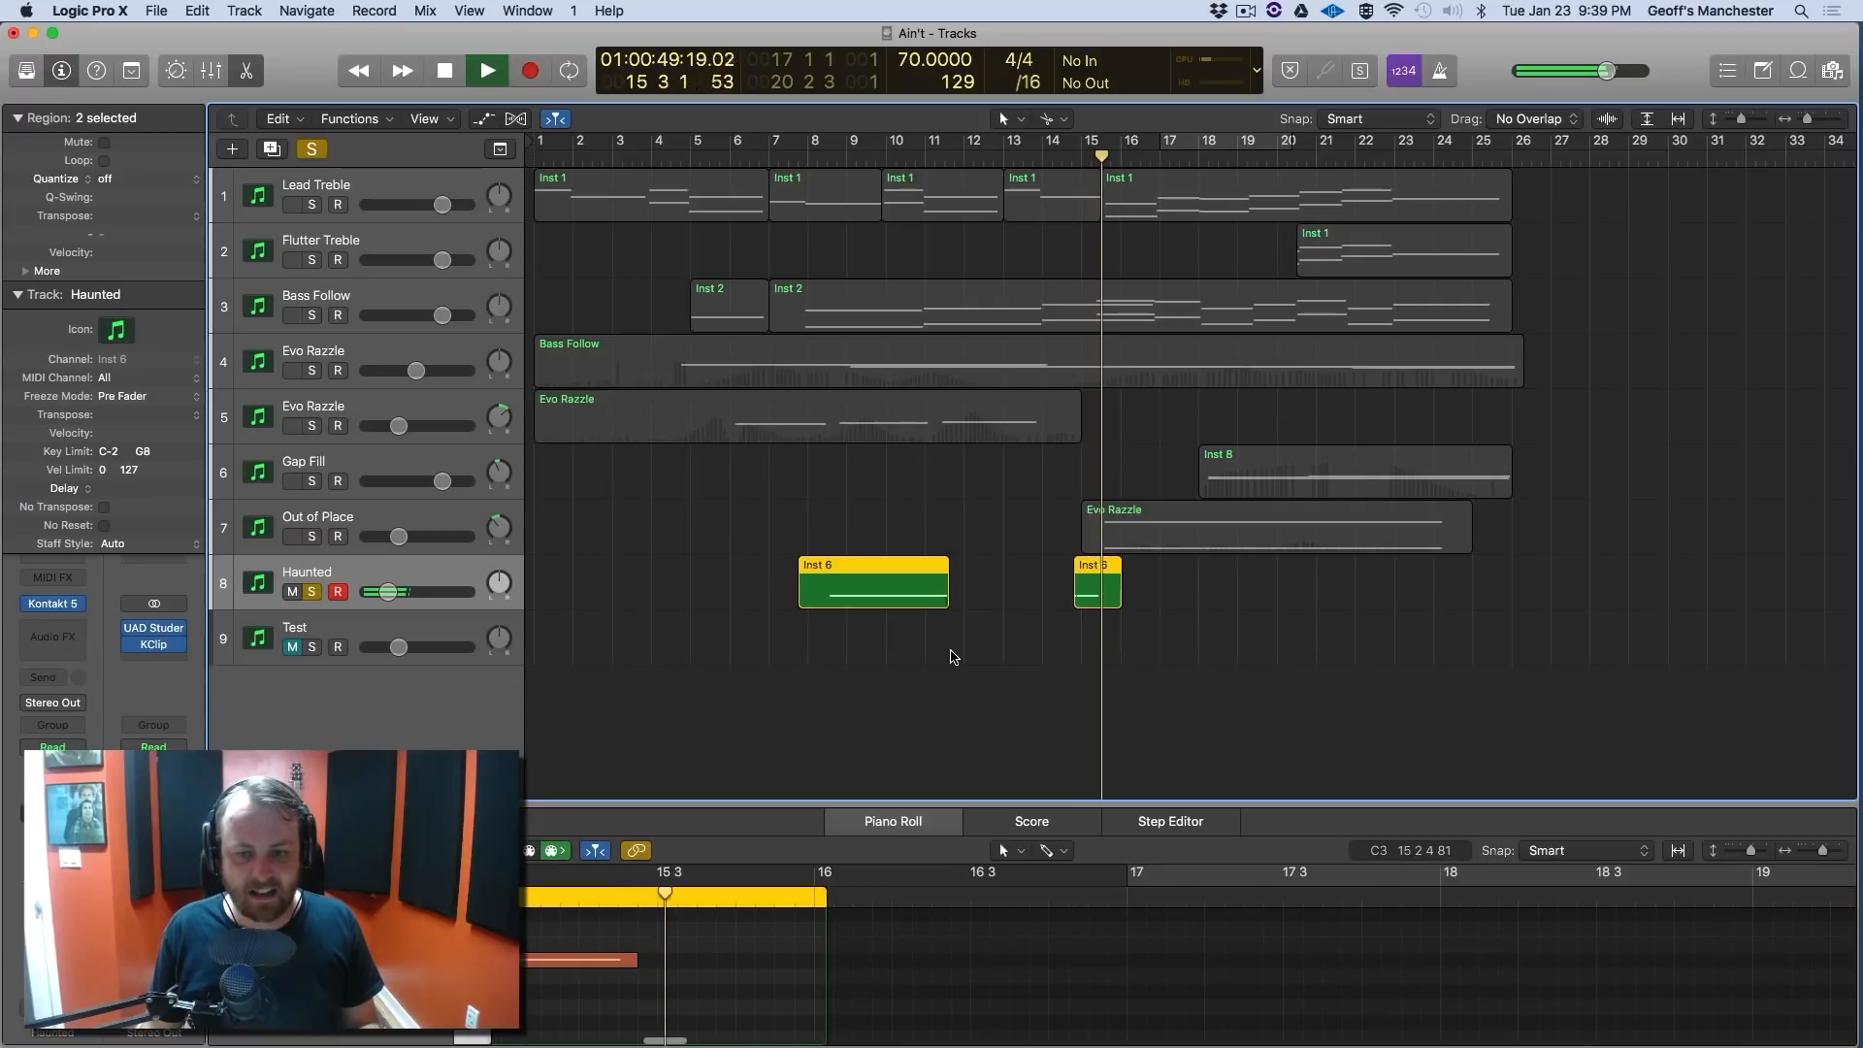
{"action": "key", "text": "space"}
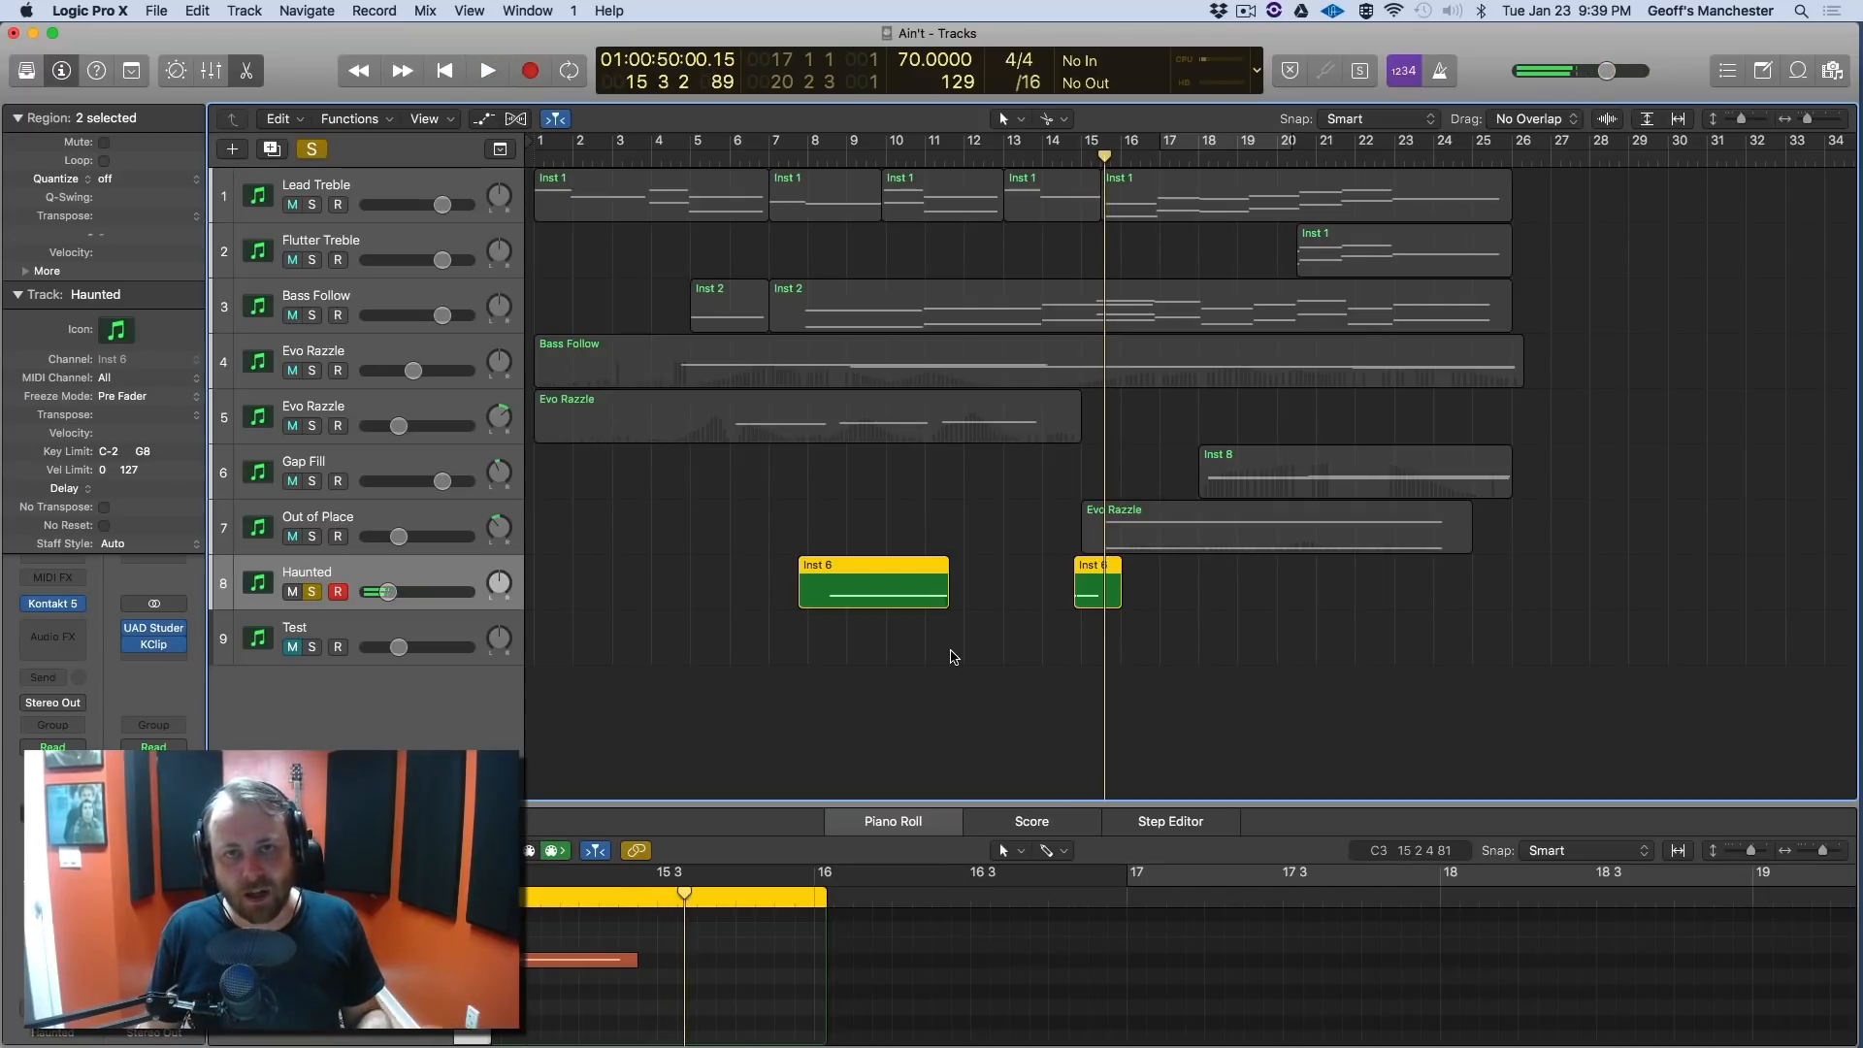
Clear the Haunted track's solo and play the full mix from the start of the song.
{"action": "left_click", "coordinate": [316, 594]}
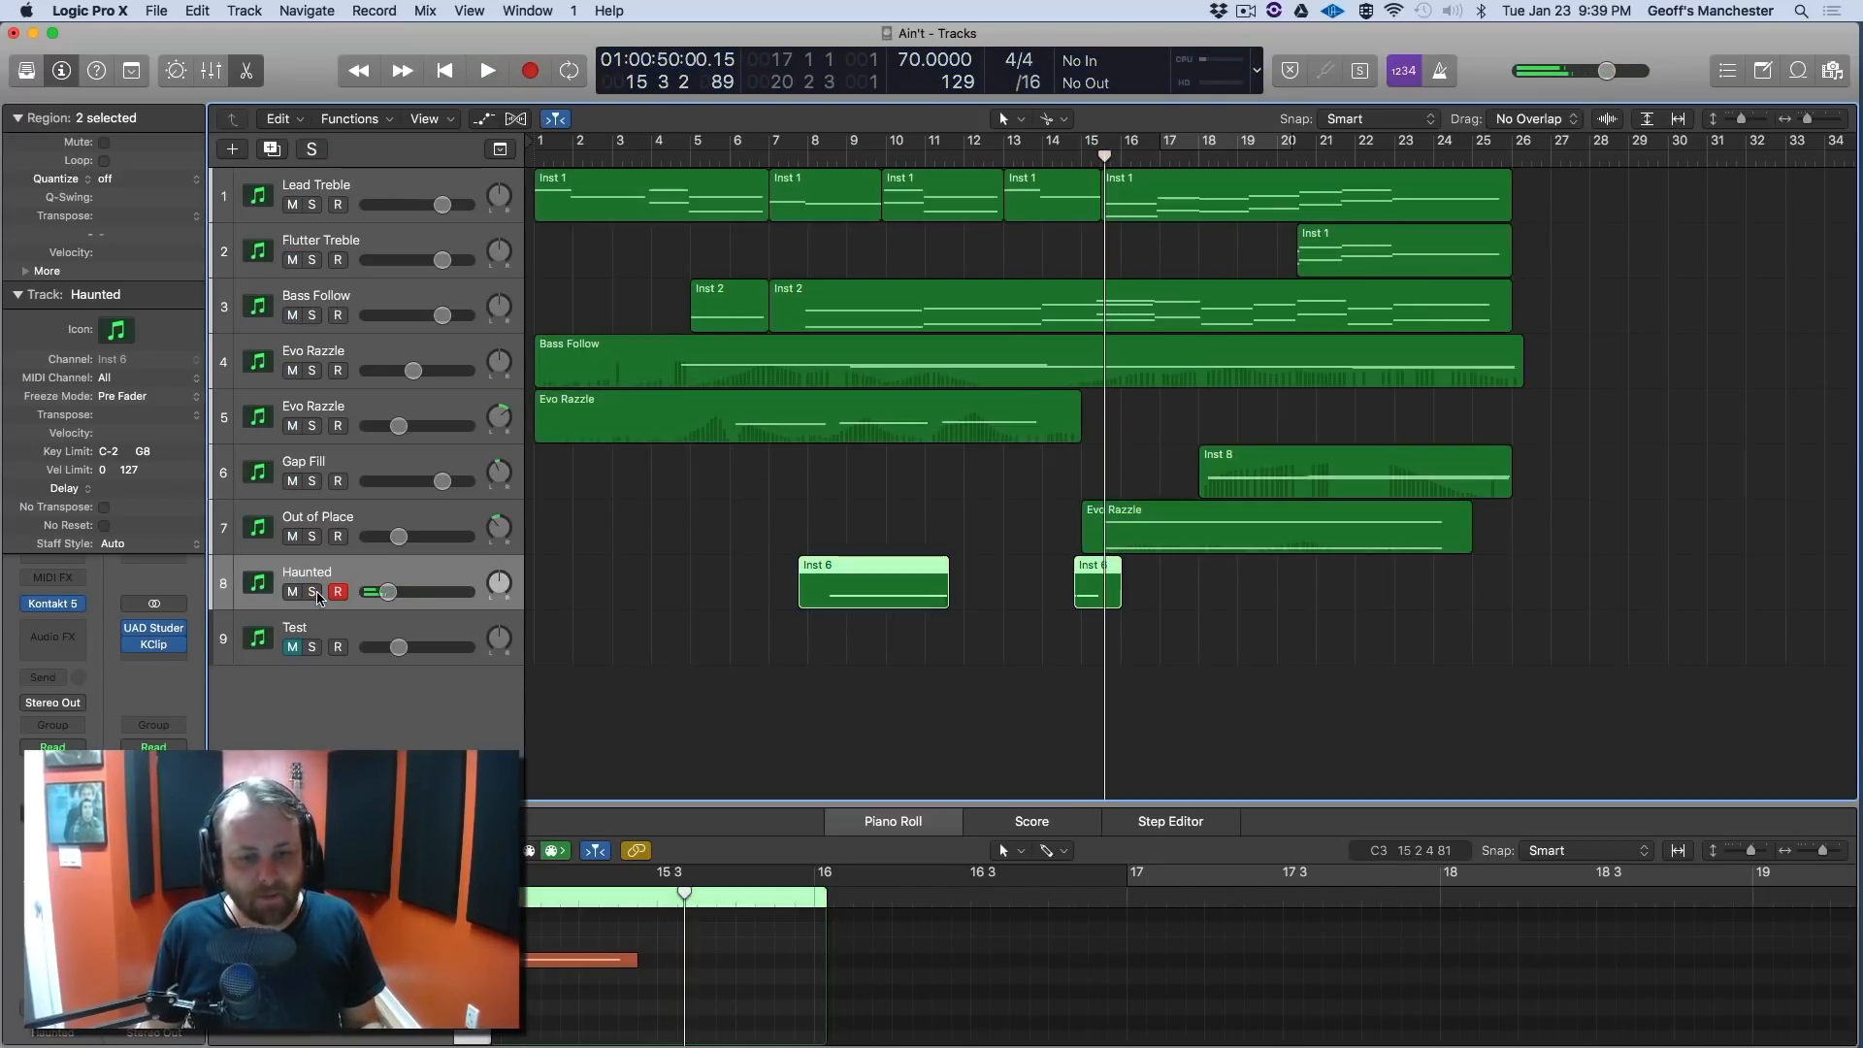
{"action": "key", "text": "Return"}
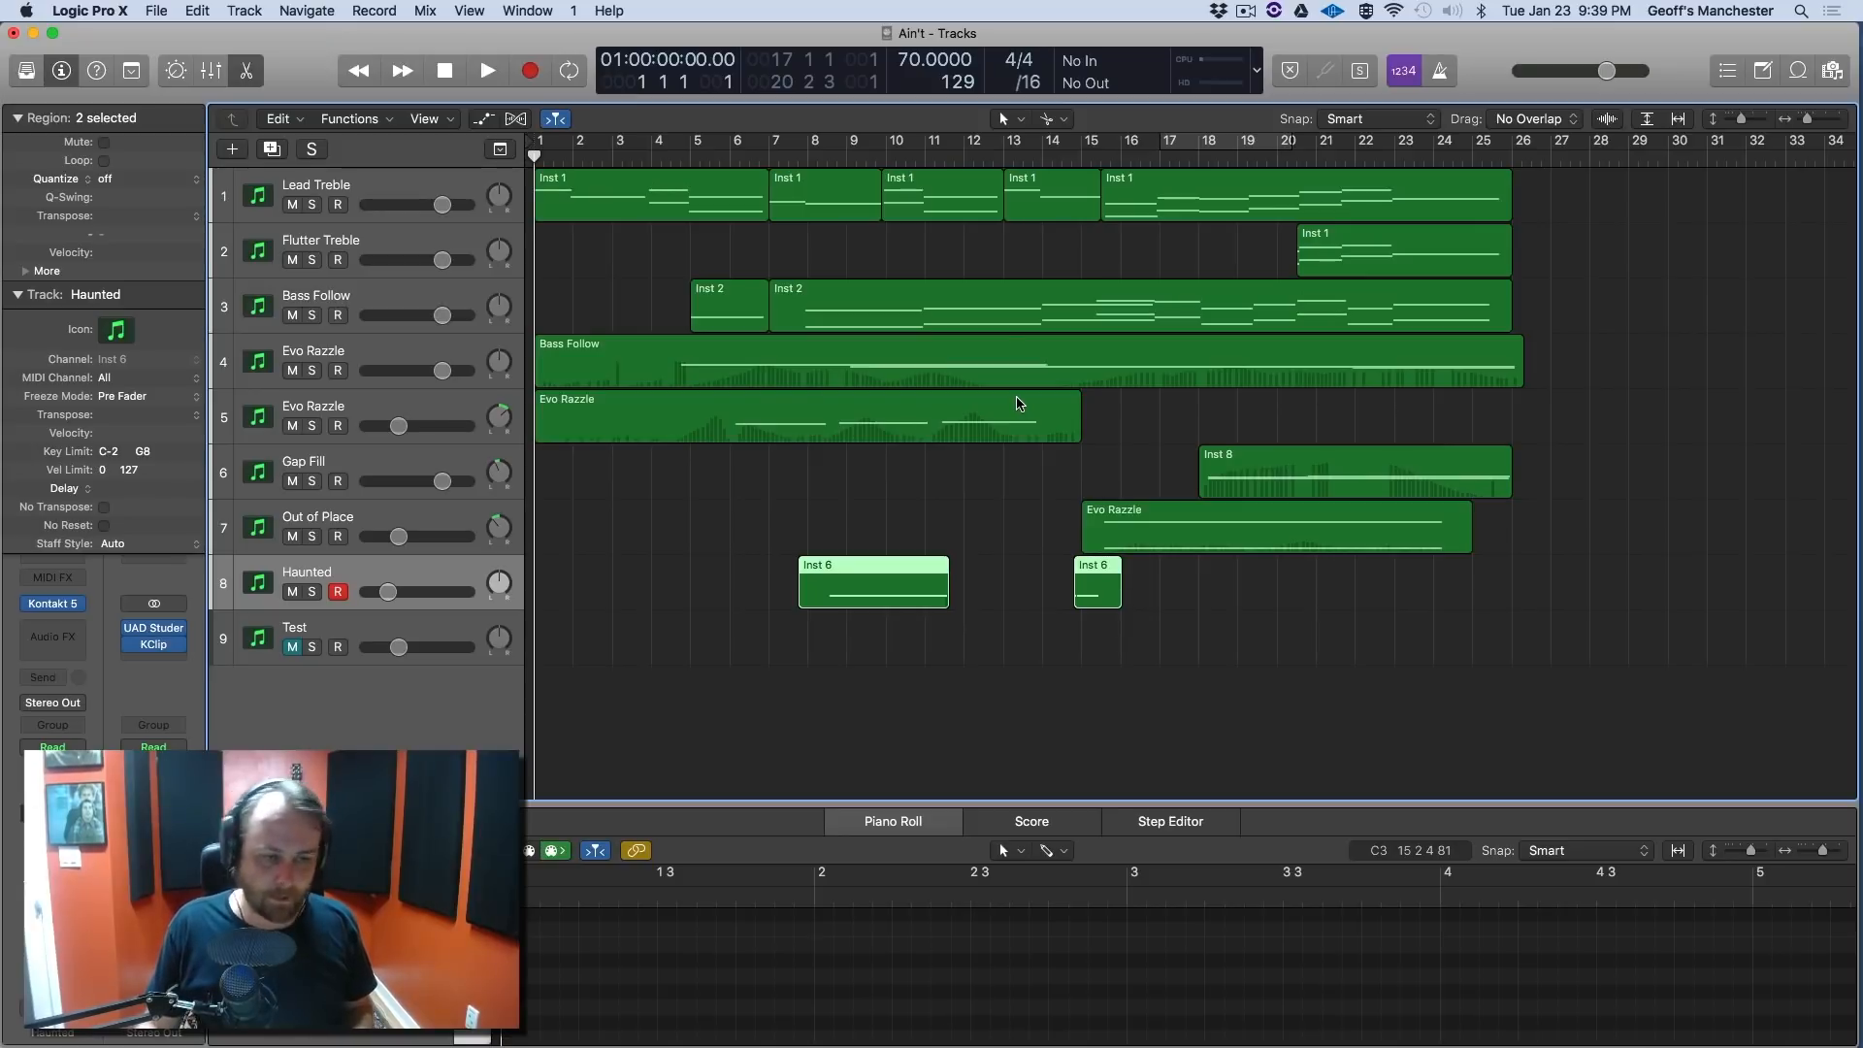
{"action": "key", "text": "space"}
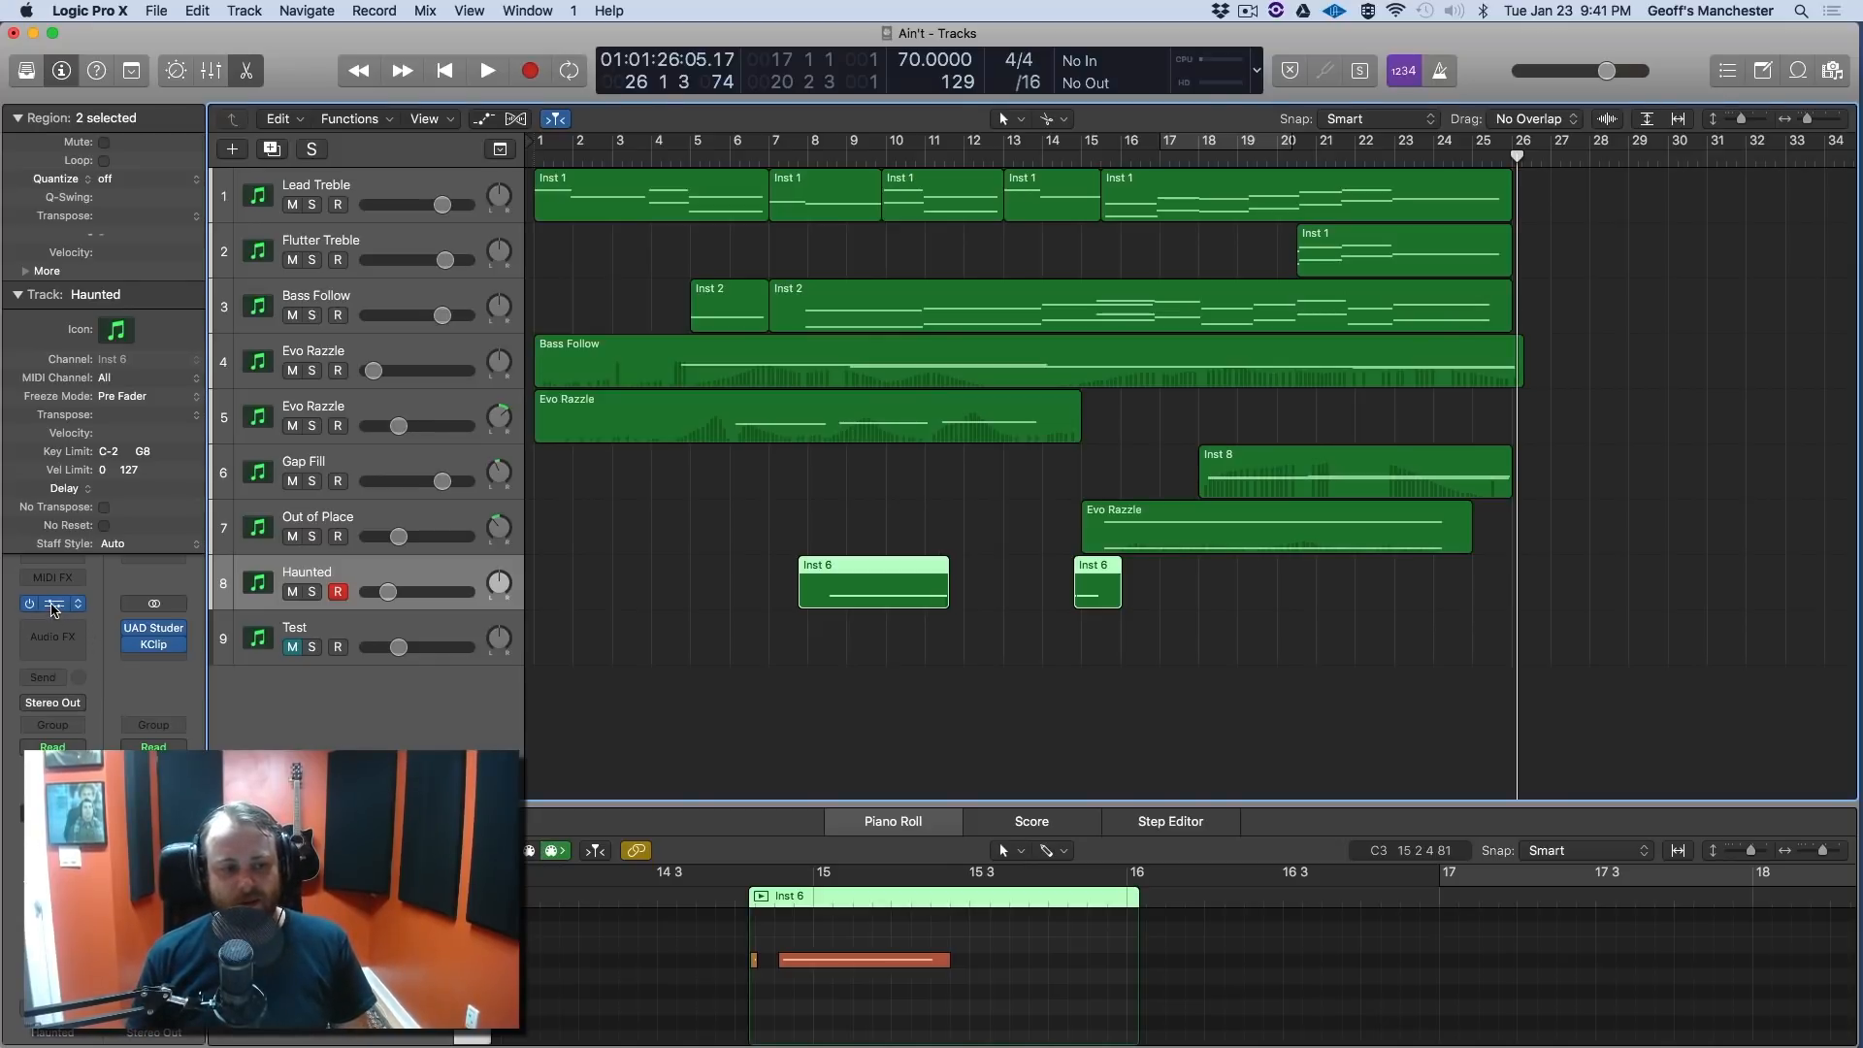
Open the Haunted track's Kontakt instrument, switch to the track 5 Evo Razzle Chamber Waves patch and move its window clear of the track headers.
{"action": "left_click", "coordinate": [54, 606]}
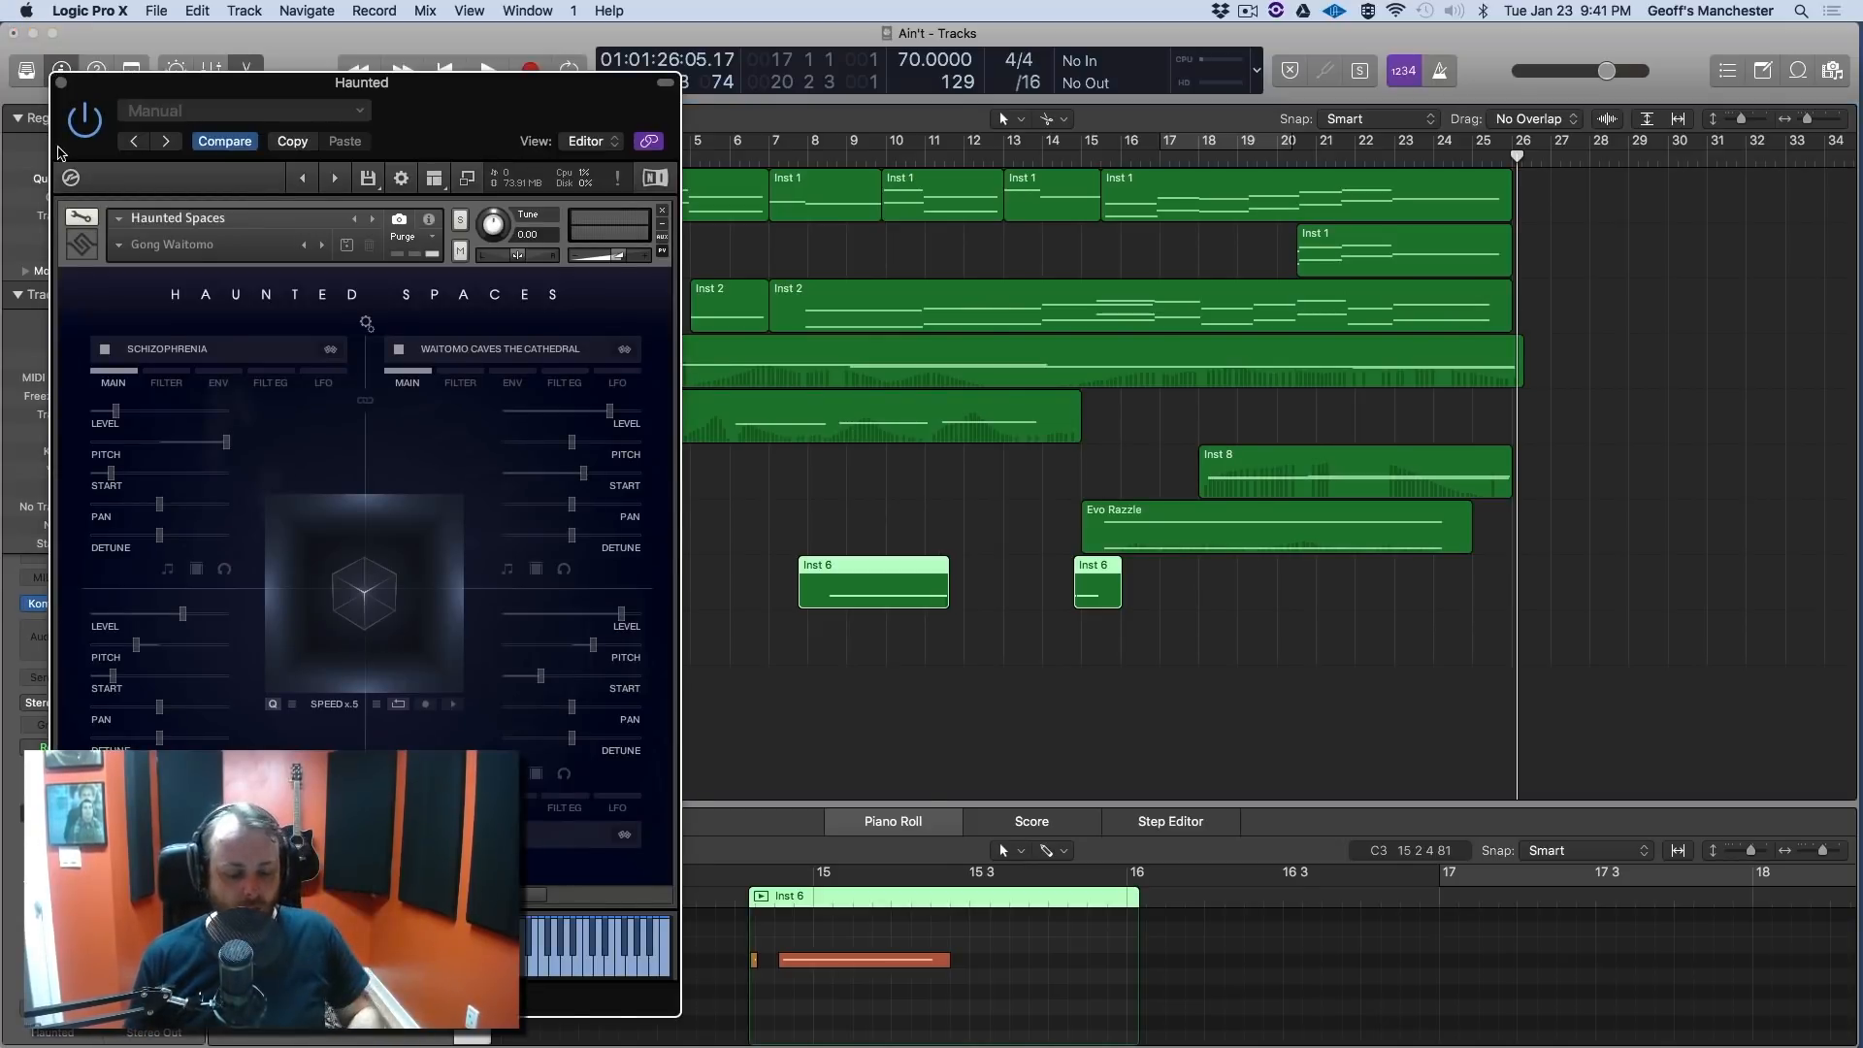
{"action": "key", "text": "Up"}
{"action": "key", "text": "Up"}
{"action": "key", "text": "Up"}
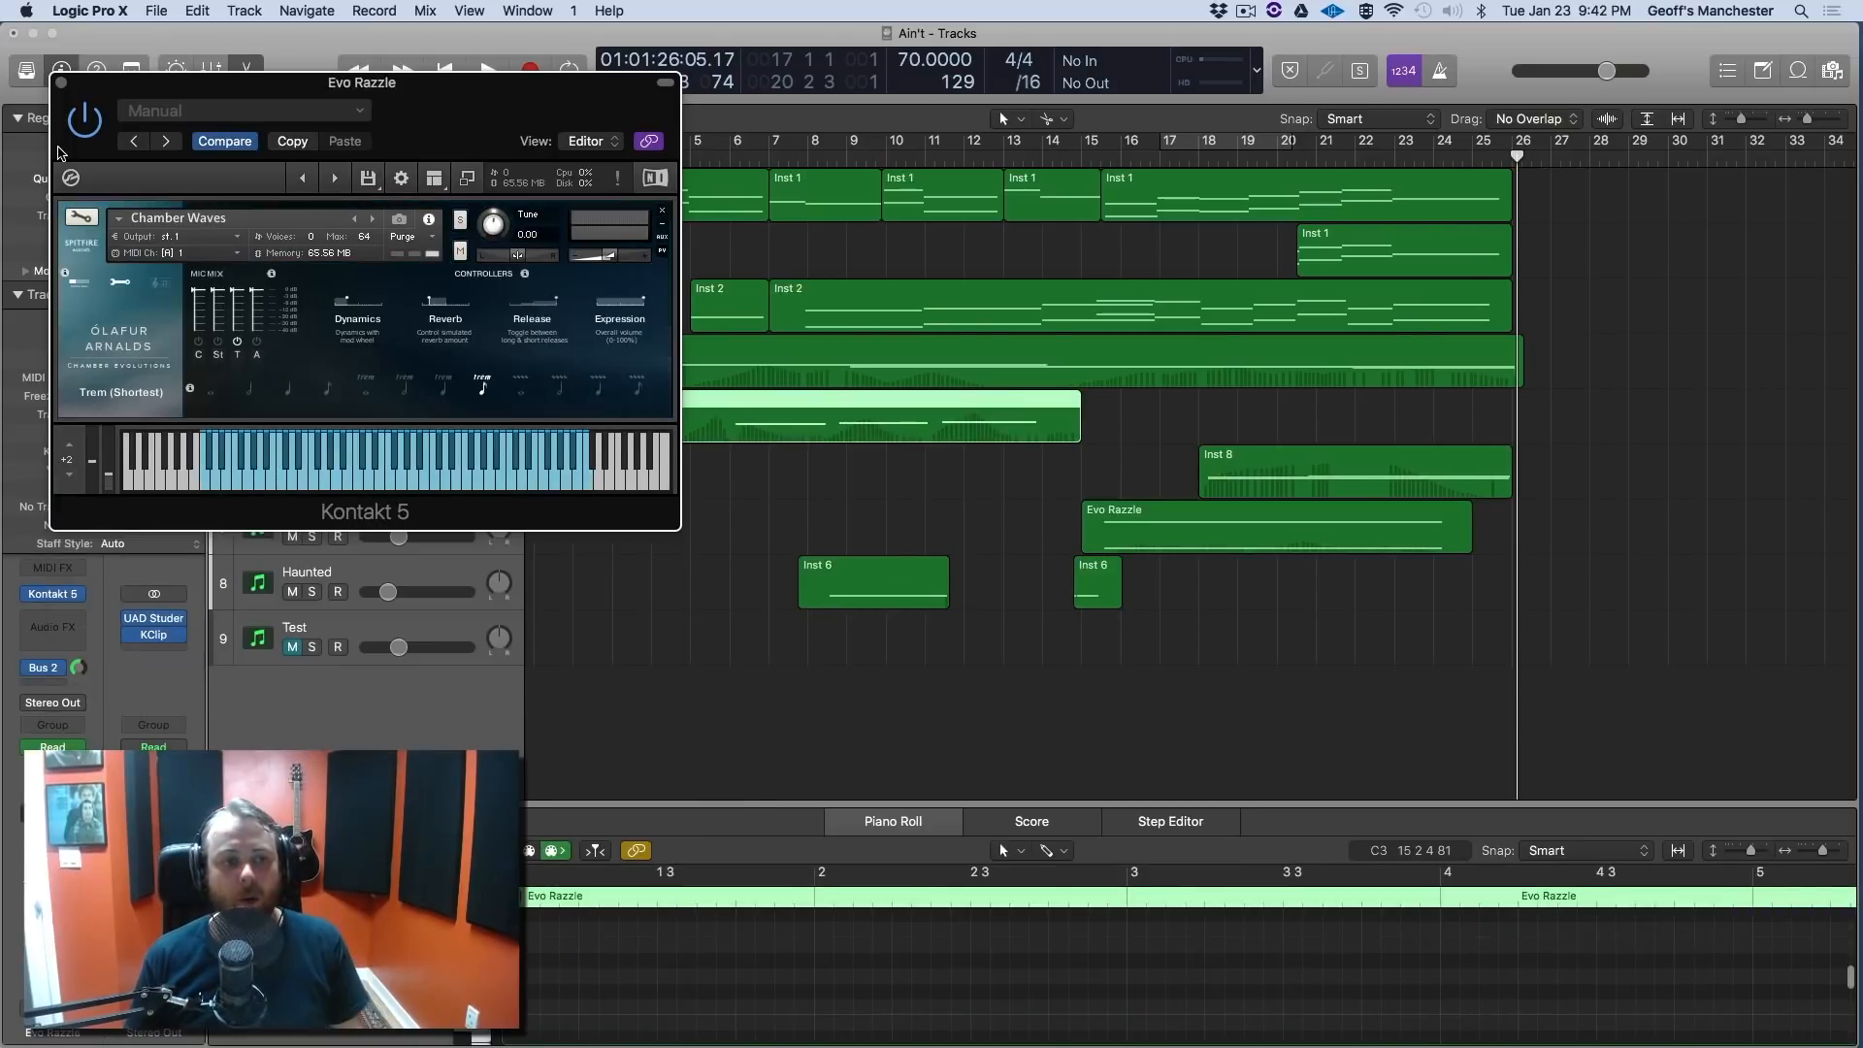
{"action": "left_click_drag", "start_coordinate": [424, 83], "coordinate": [766, 221]}
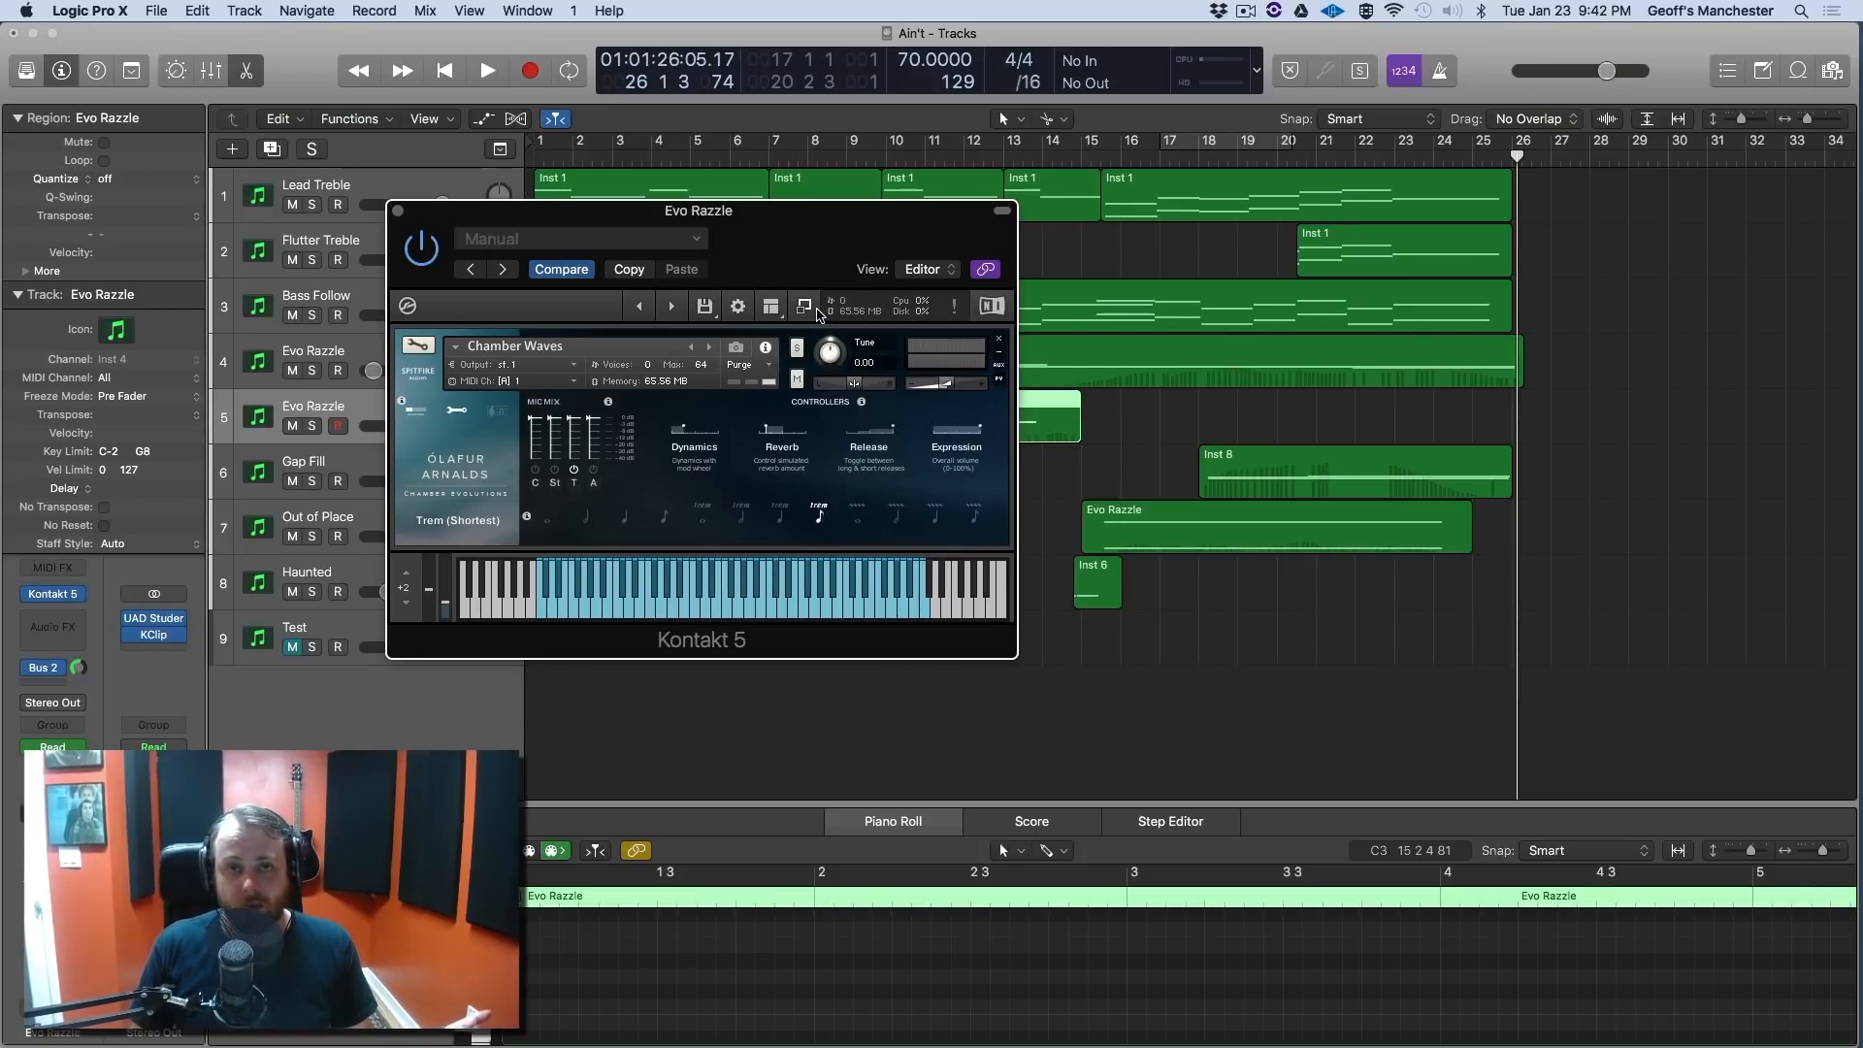
Expand Kontakt to its full library browser, look through the installed Spitfire libraries and close the instrument window.
{"action": "left_click", "coordinate": [816, 310]}
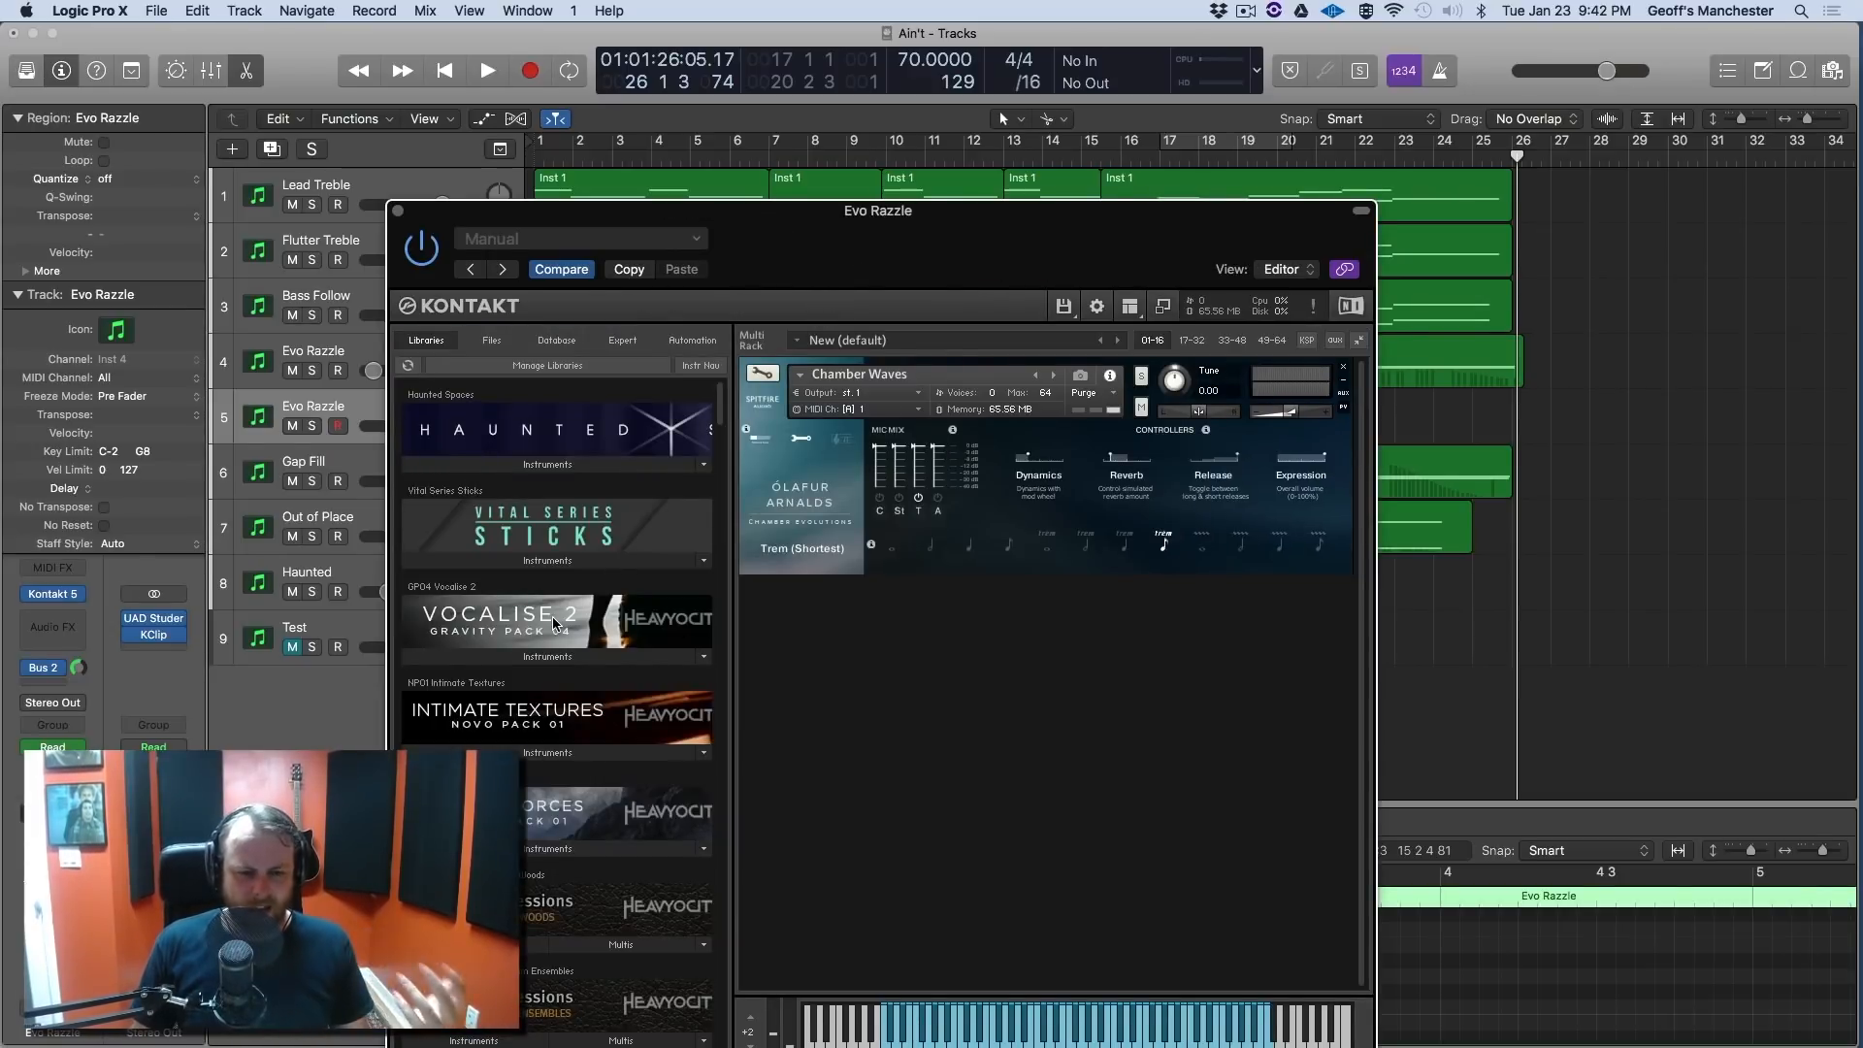
{"action": "scroll", "coordinate": [554, 609], "scroll_direction": "down", "scroll_amount": 10}
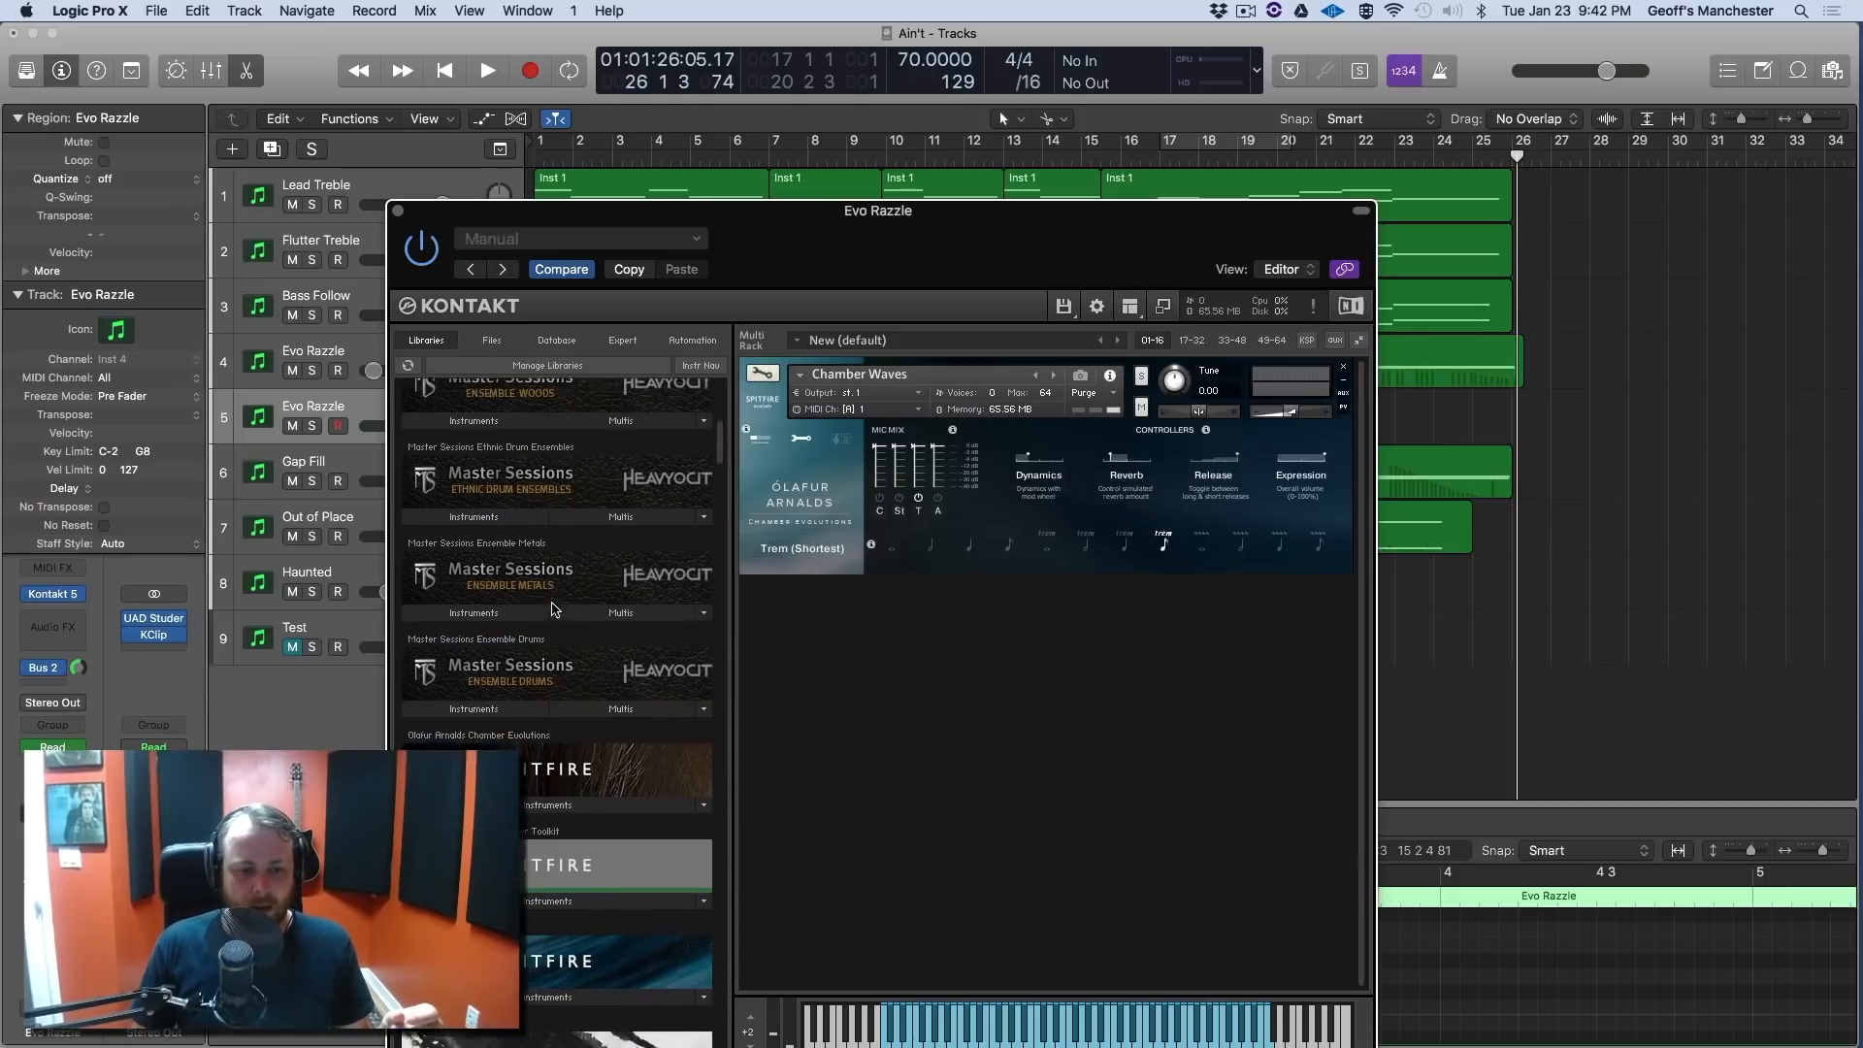
{"action": "scroll", "coordinate": [552, 609], "scroll_direction": "down", "scroll_amount": 2}
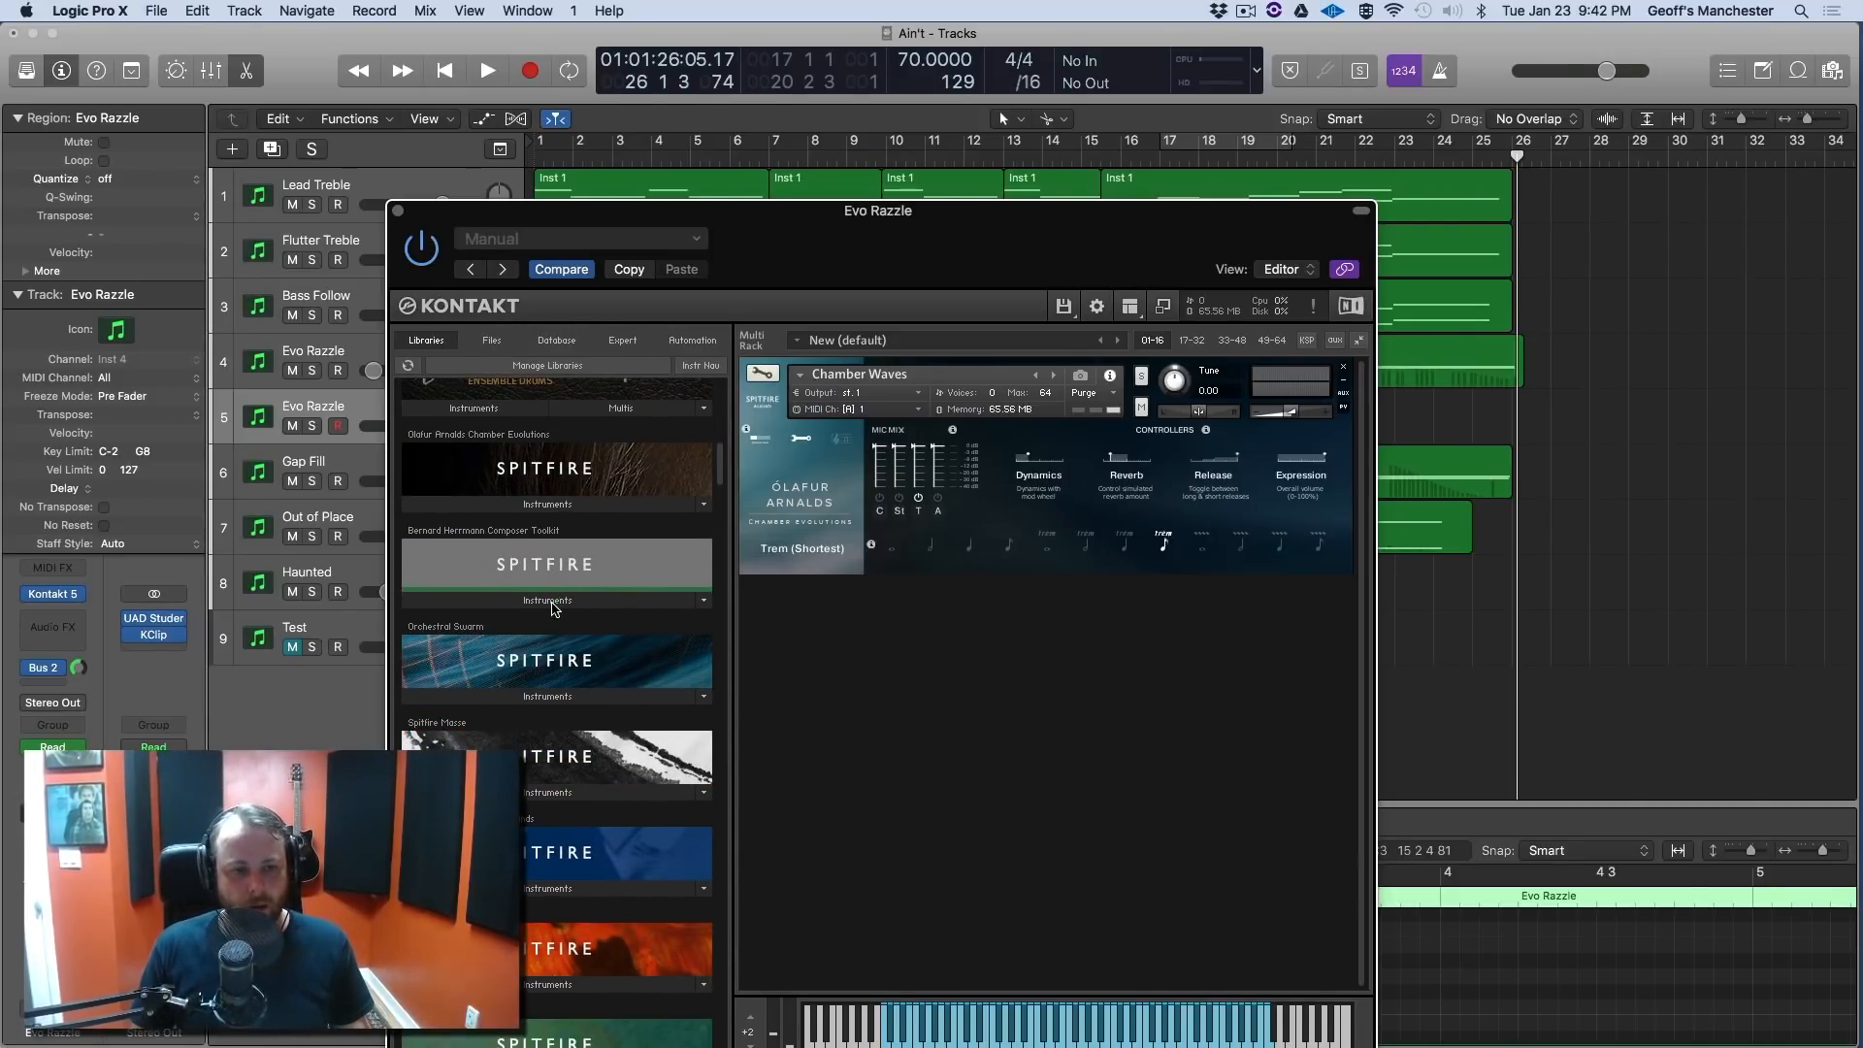
{"action": "scroll", "coordinate": [529, 712], "scroll_direction": "down", "scroll_amount": 1}
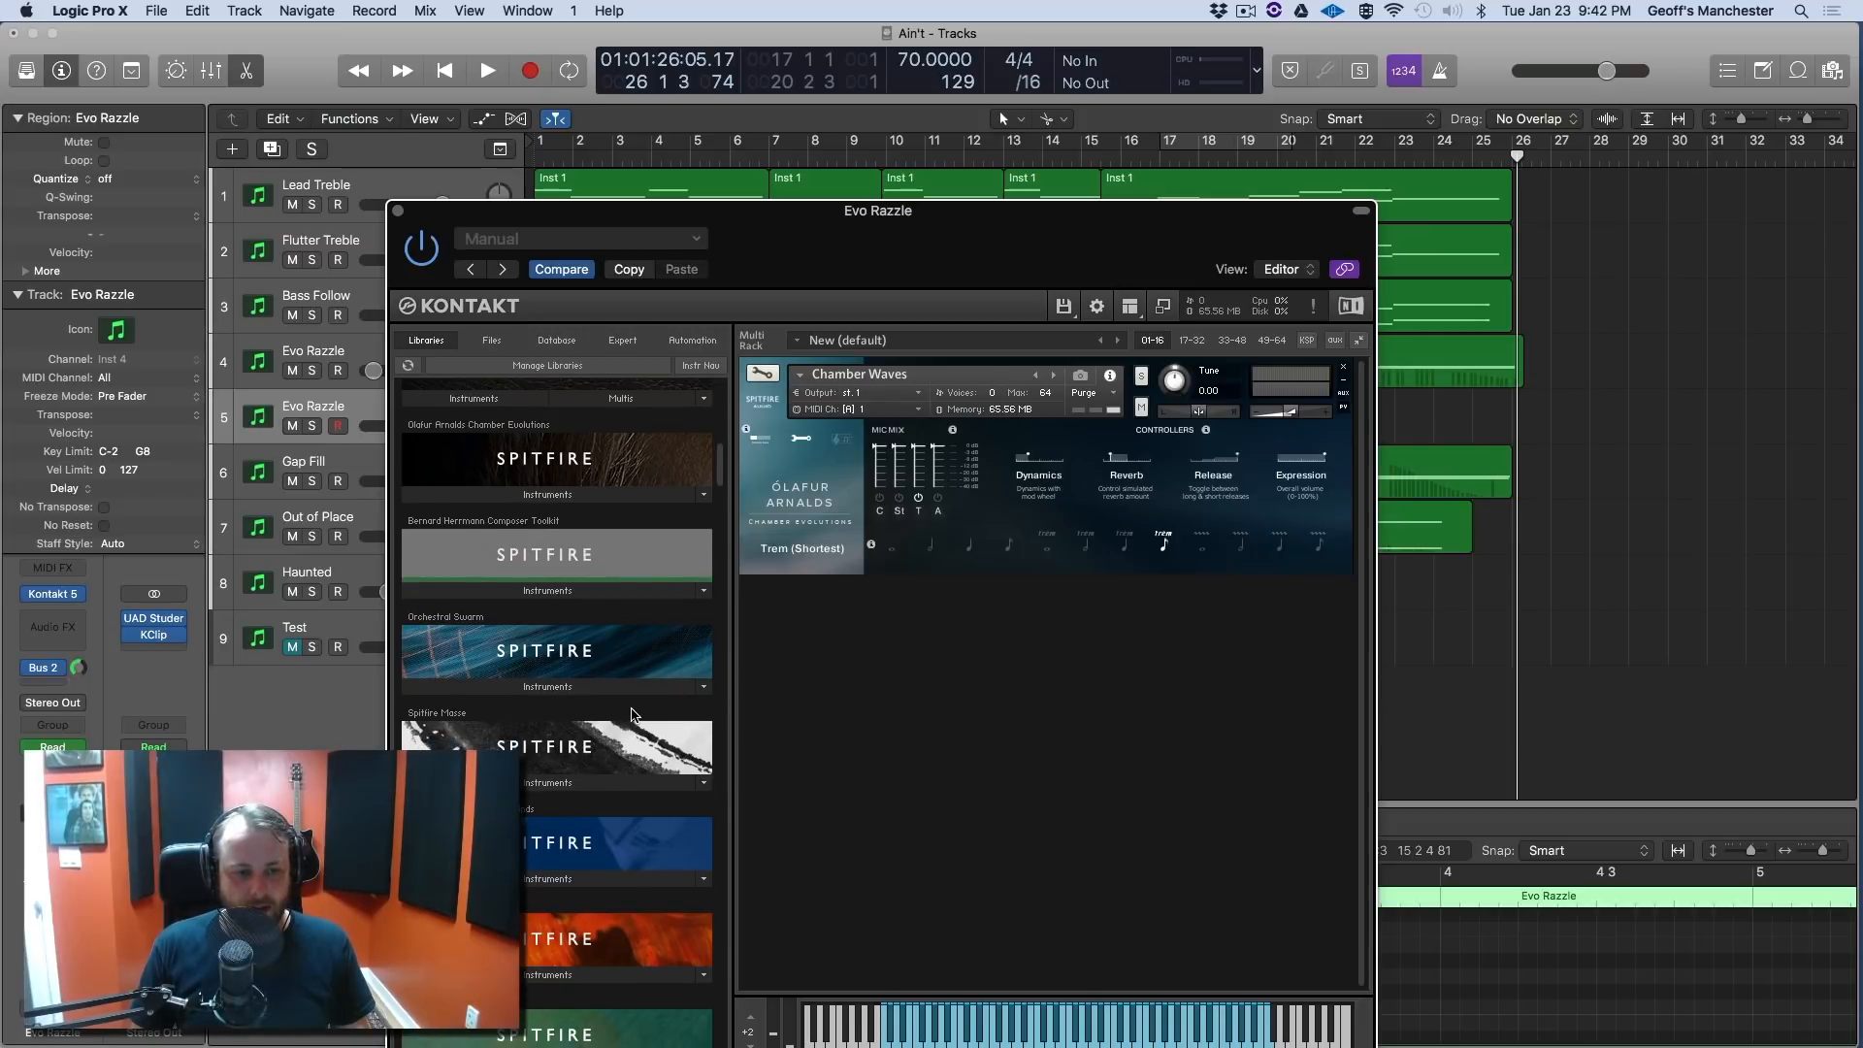
{"action": "scroll", "coordinate": [632, 715], "scroll_direction": "down", "scroll_amount": 3}
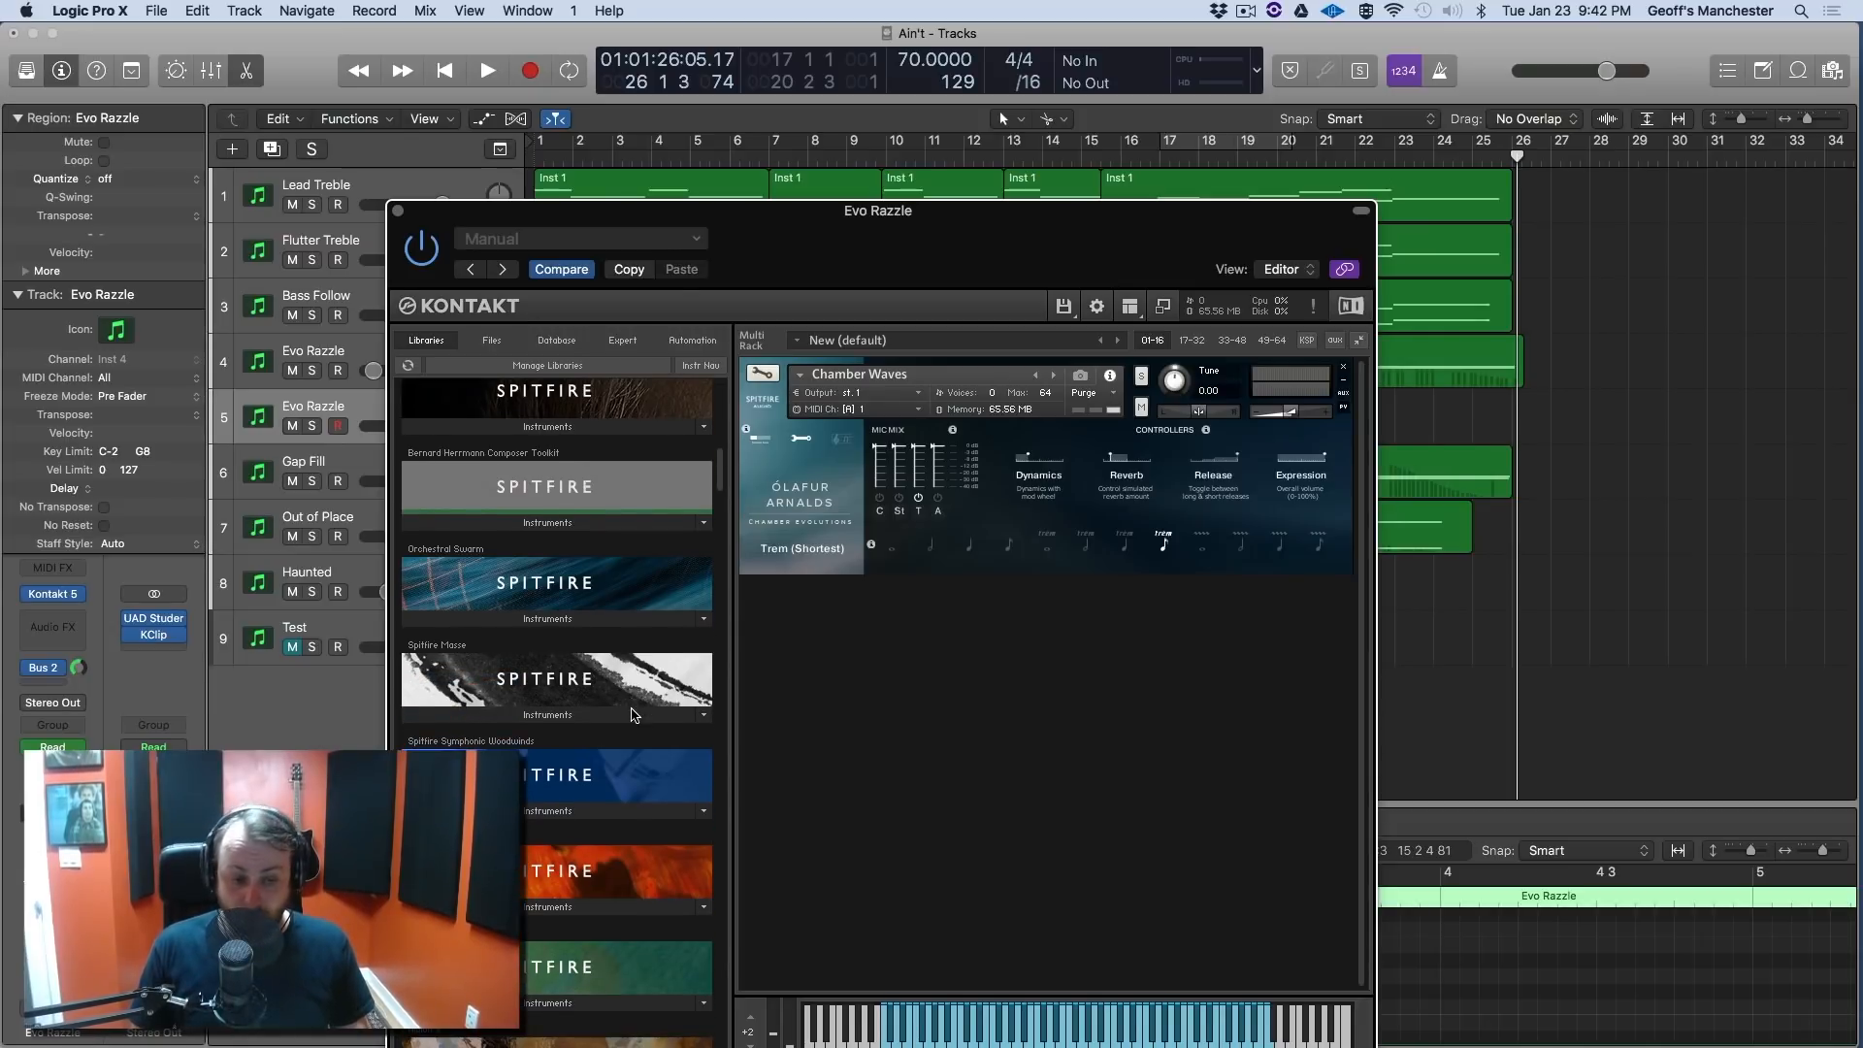
{"action": "scroll", "coordinate": [632, 715], "scroll_direction": "down", "scroll_amount": 10}
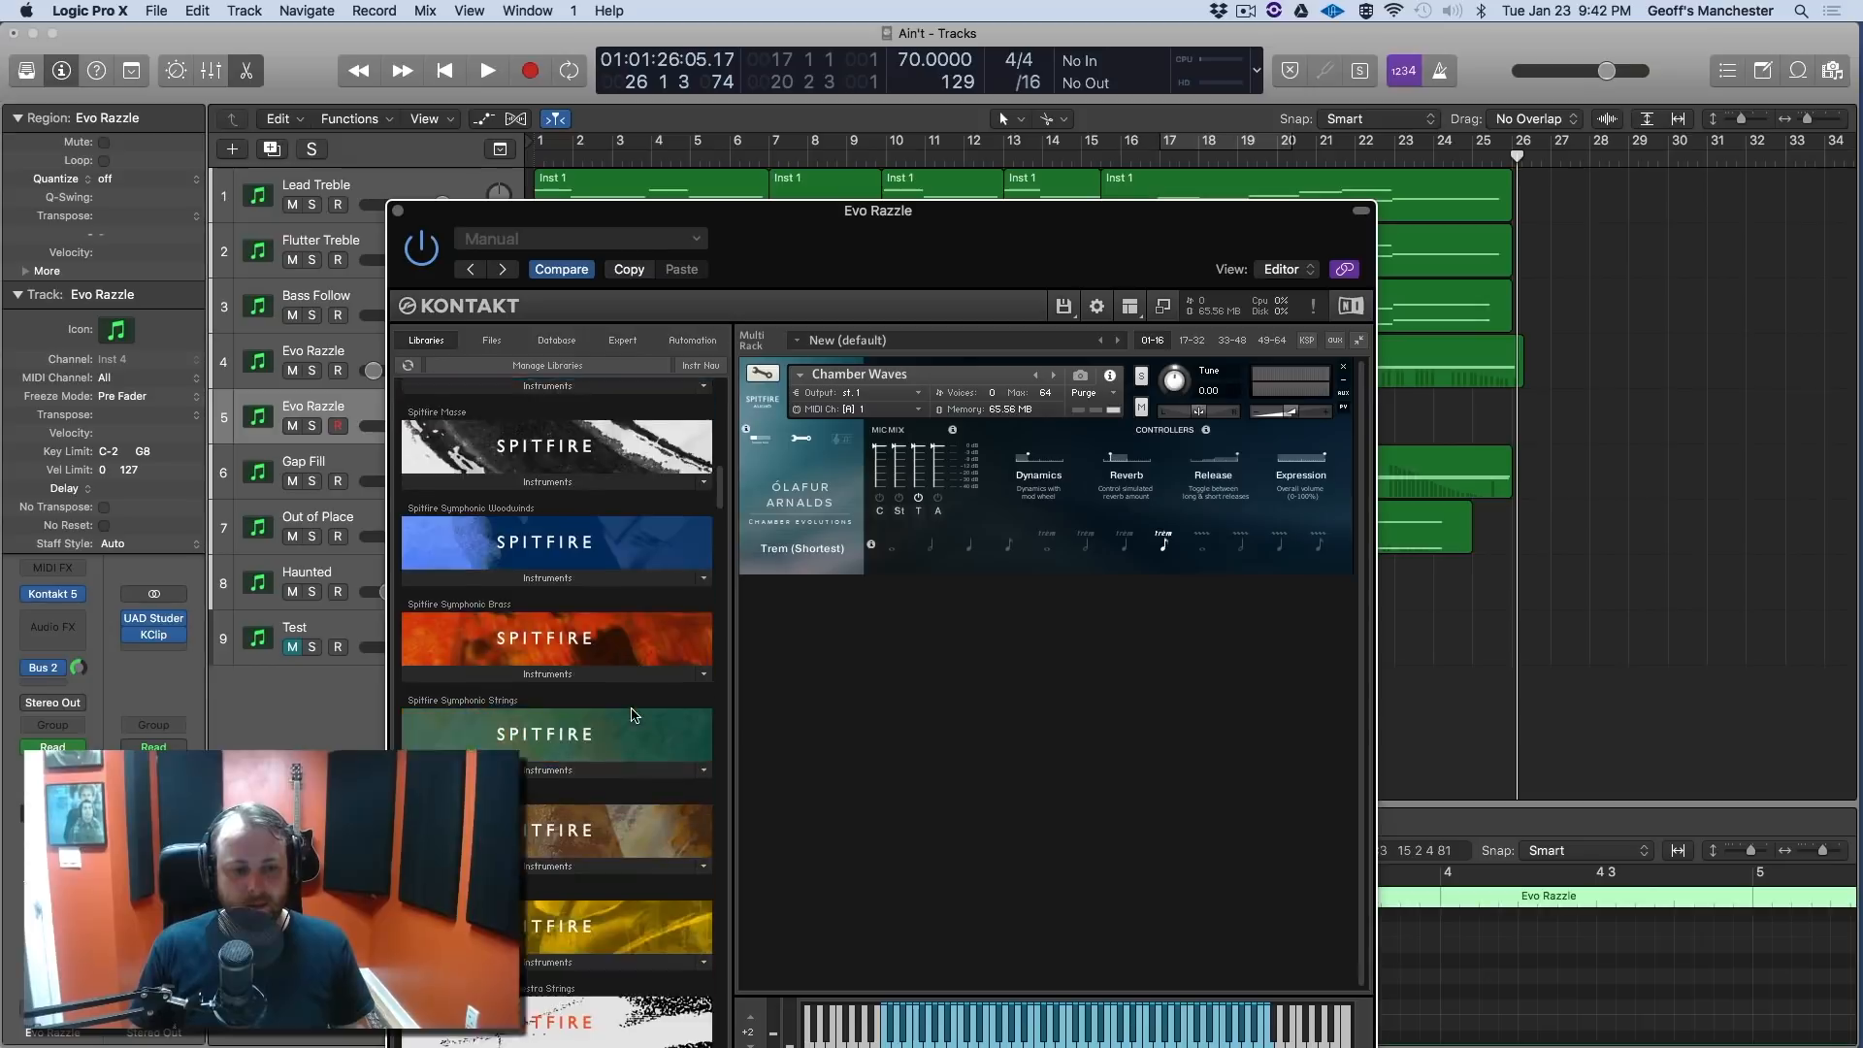
{"action": "scroll", "coordinate": [633, 715], "scroll_direction": "down", "scroll_amount": 4}
{"action": "scroll", "coordinate": [631, 711], "scroll_direction": "down", "scroll_amount": 10}
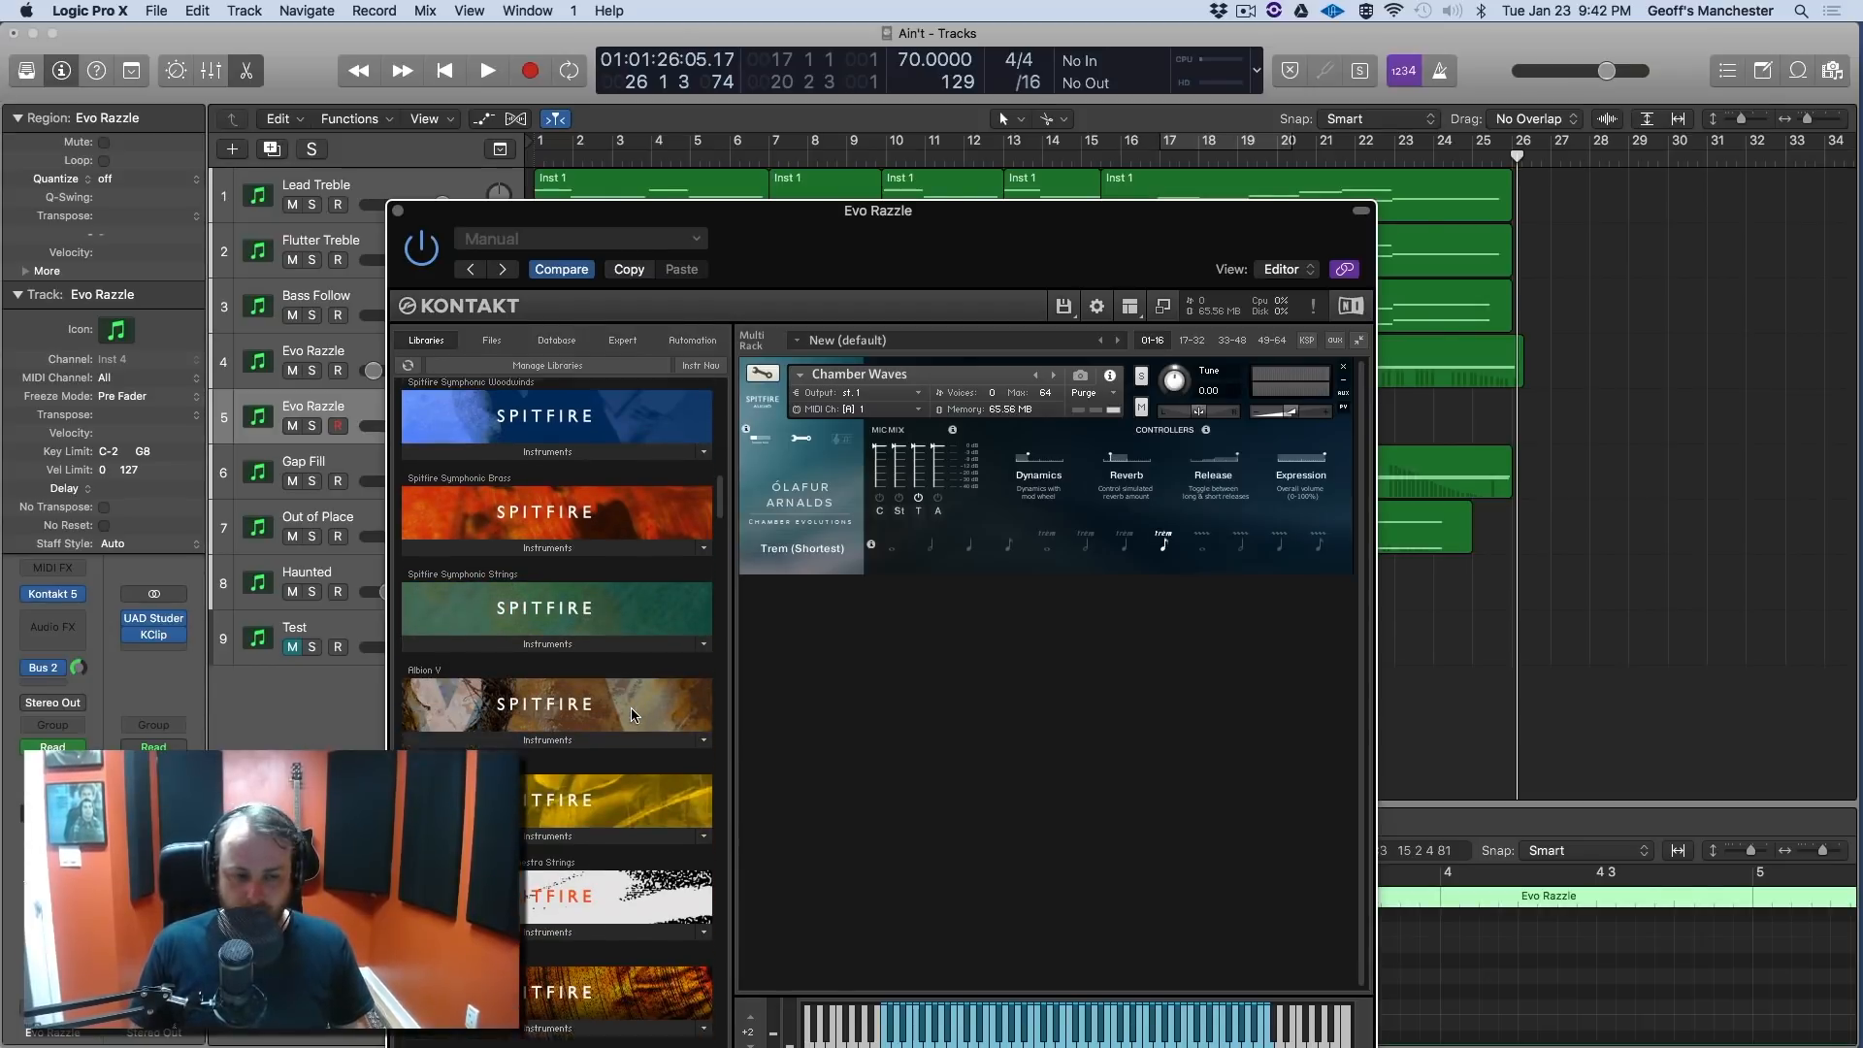
{"action": "scroll", "coordinate": [632, 716], "scroll_direction": "down", "scroll_amount": 2}
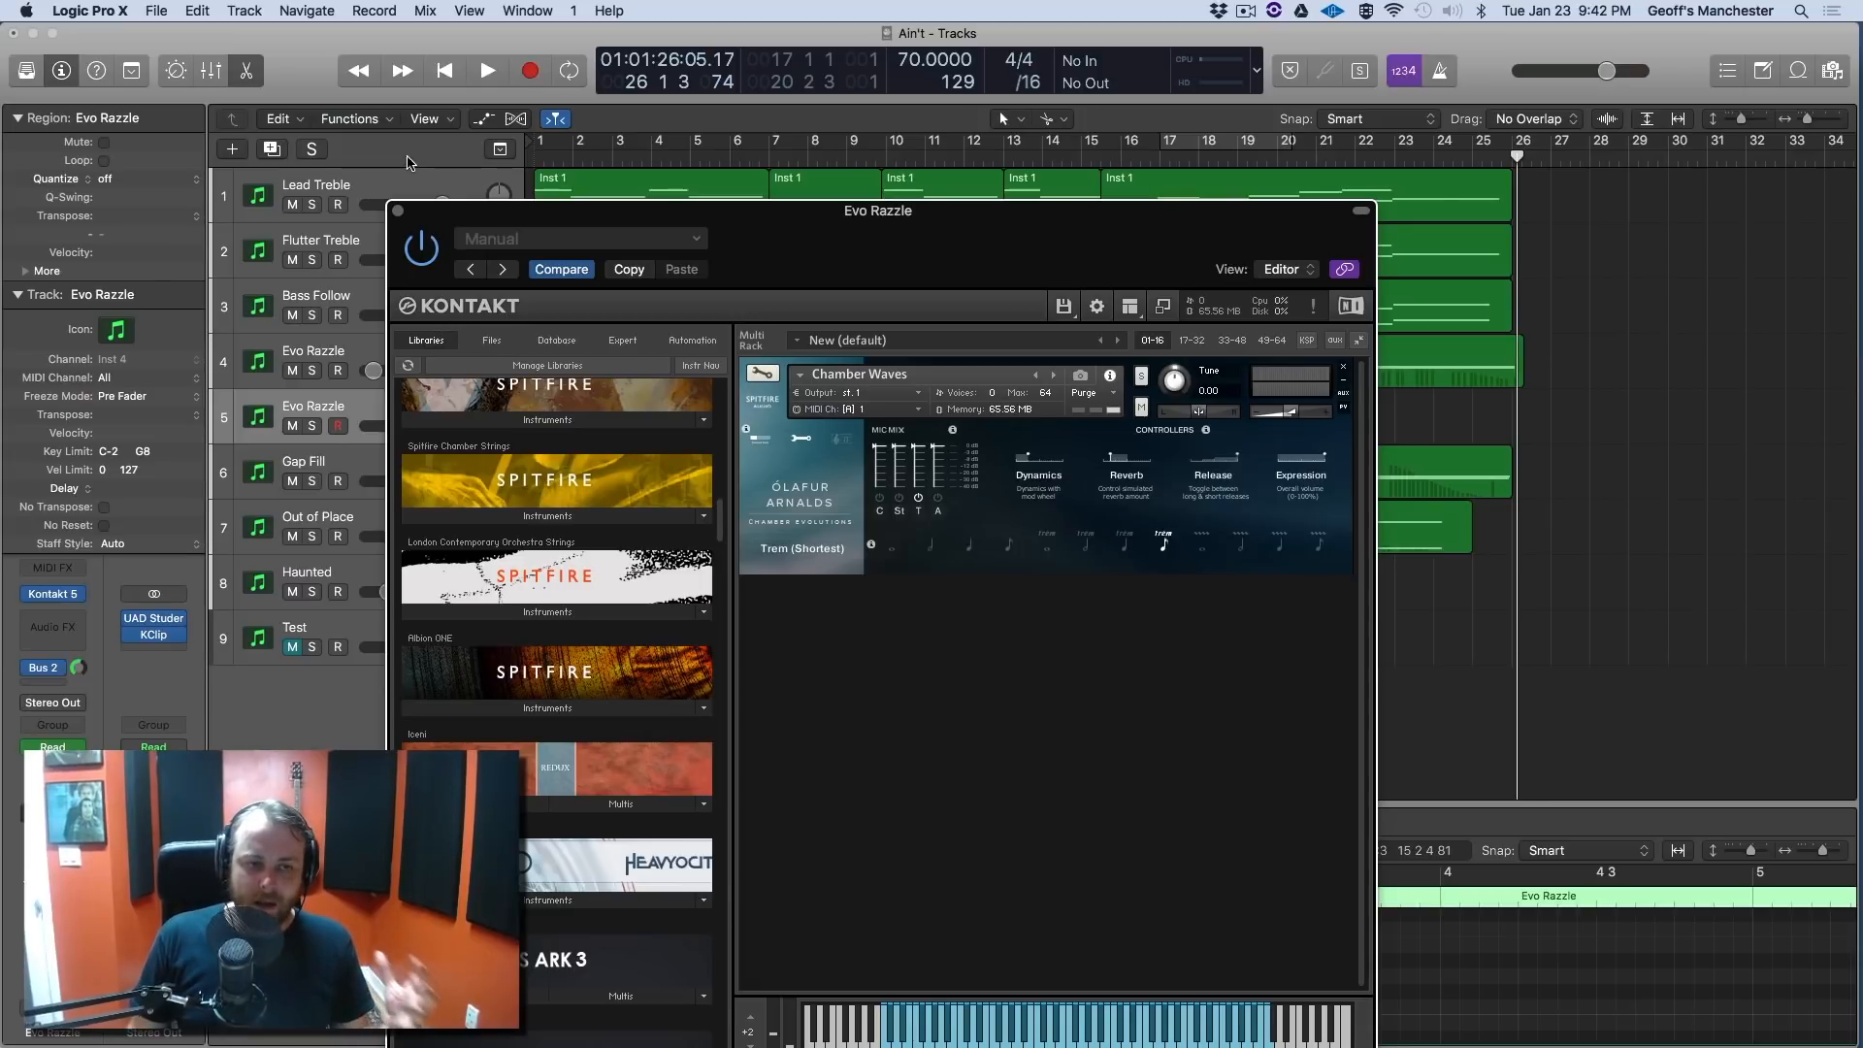
{"action": "left_click", "coordinate": [398, 211]}
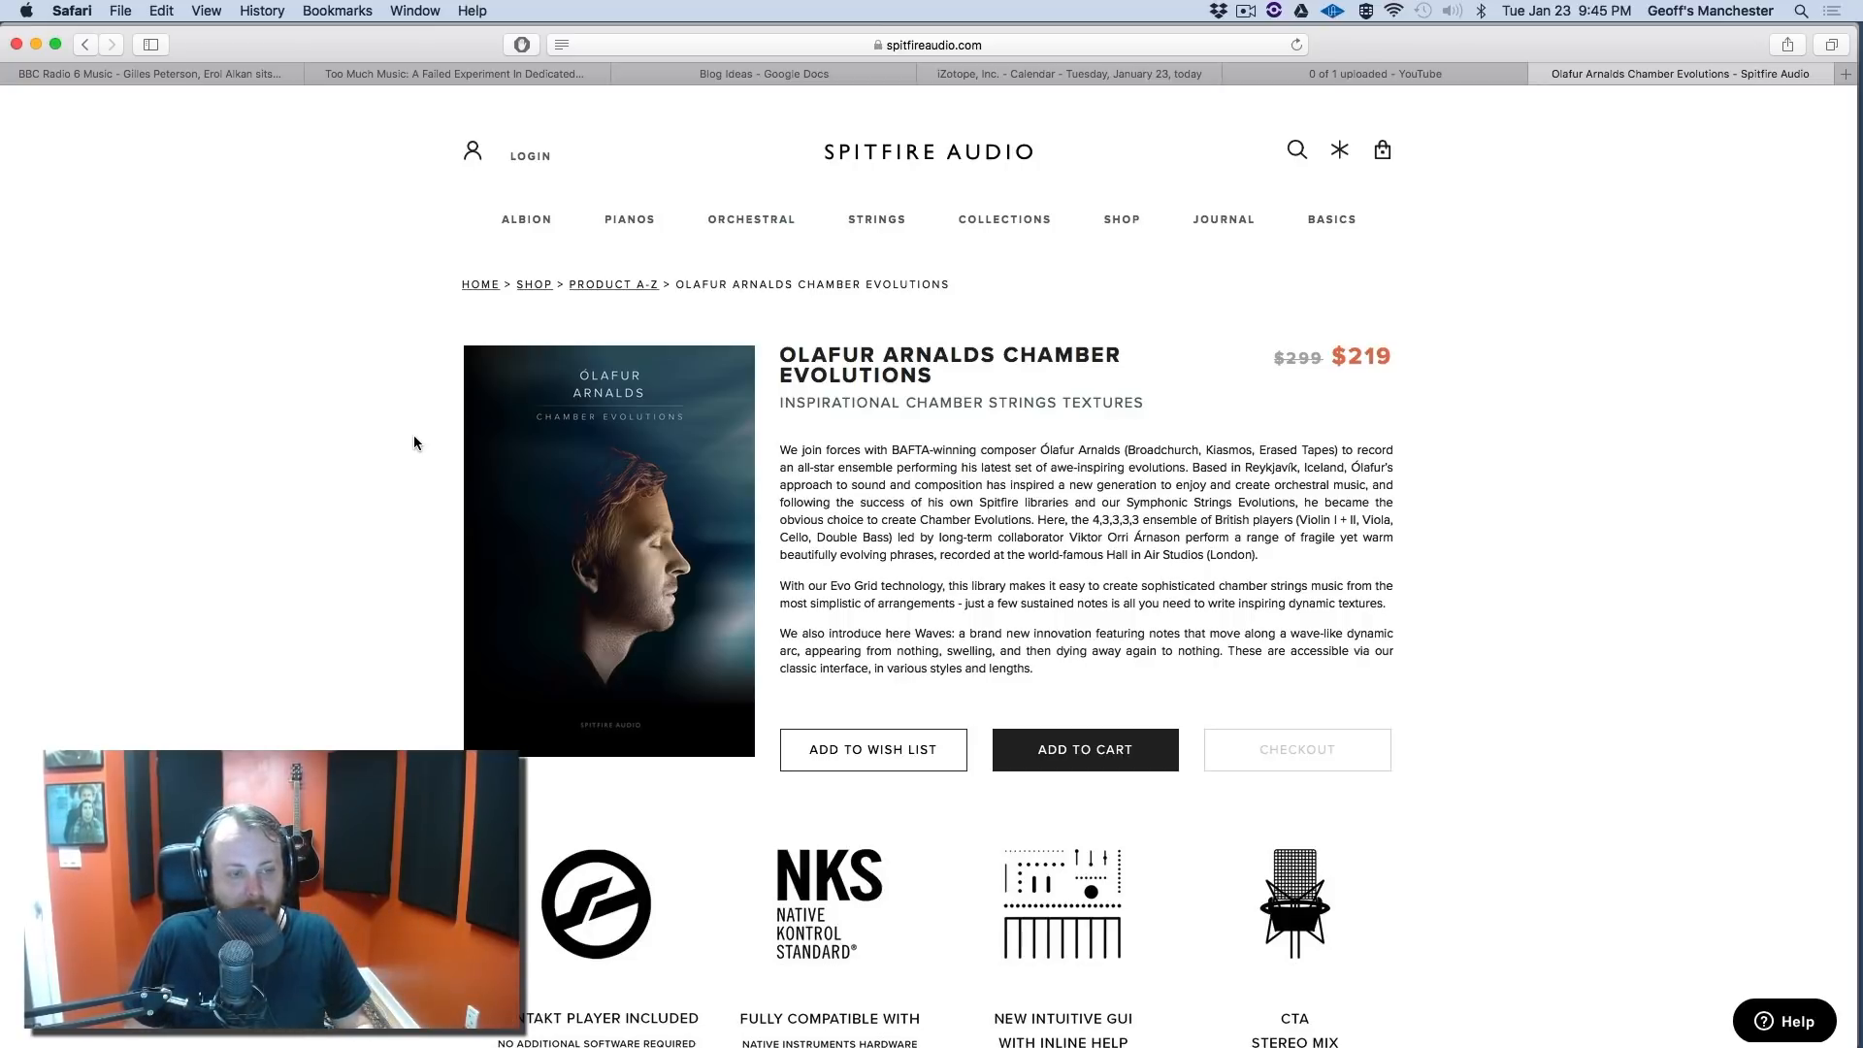
Switch from the Spitfire Audio product page in Safari back to the Logic Pro X project.
{"action": "key", "text": "super+Tab"}
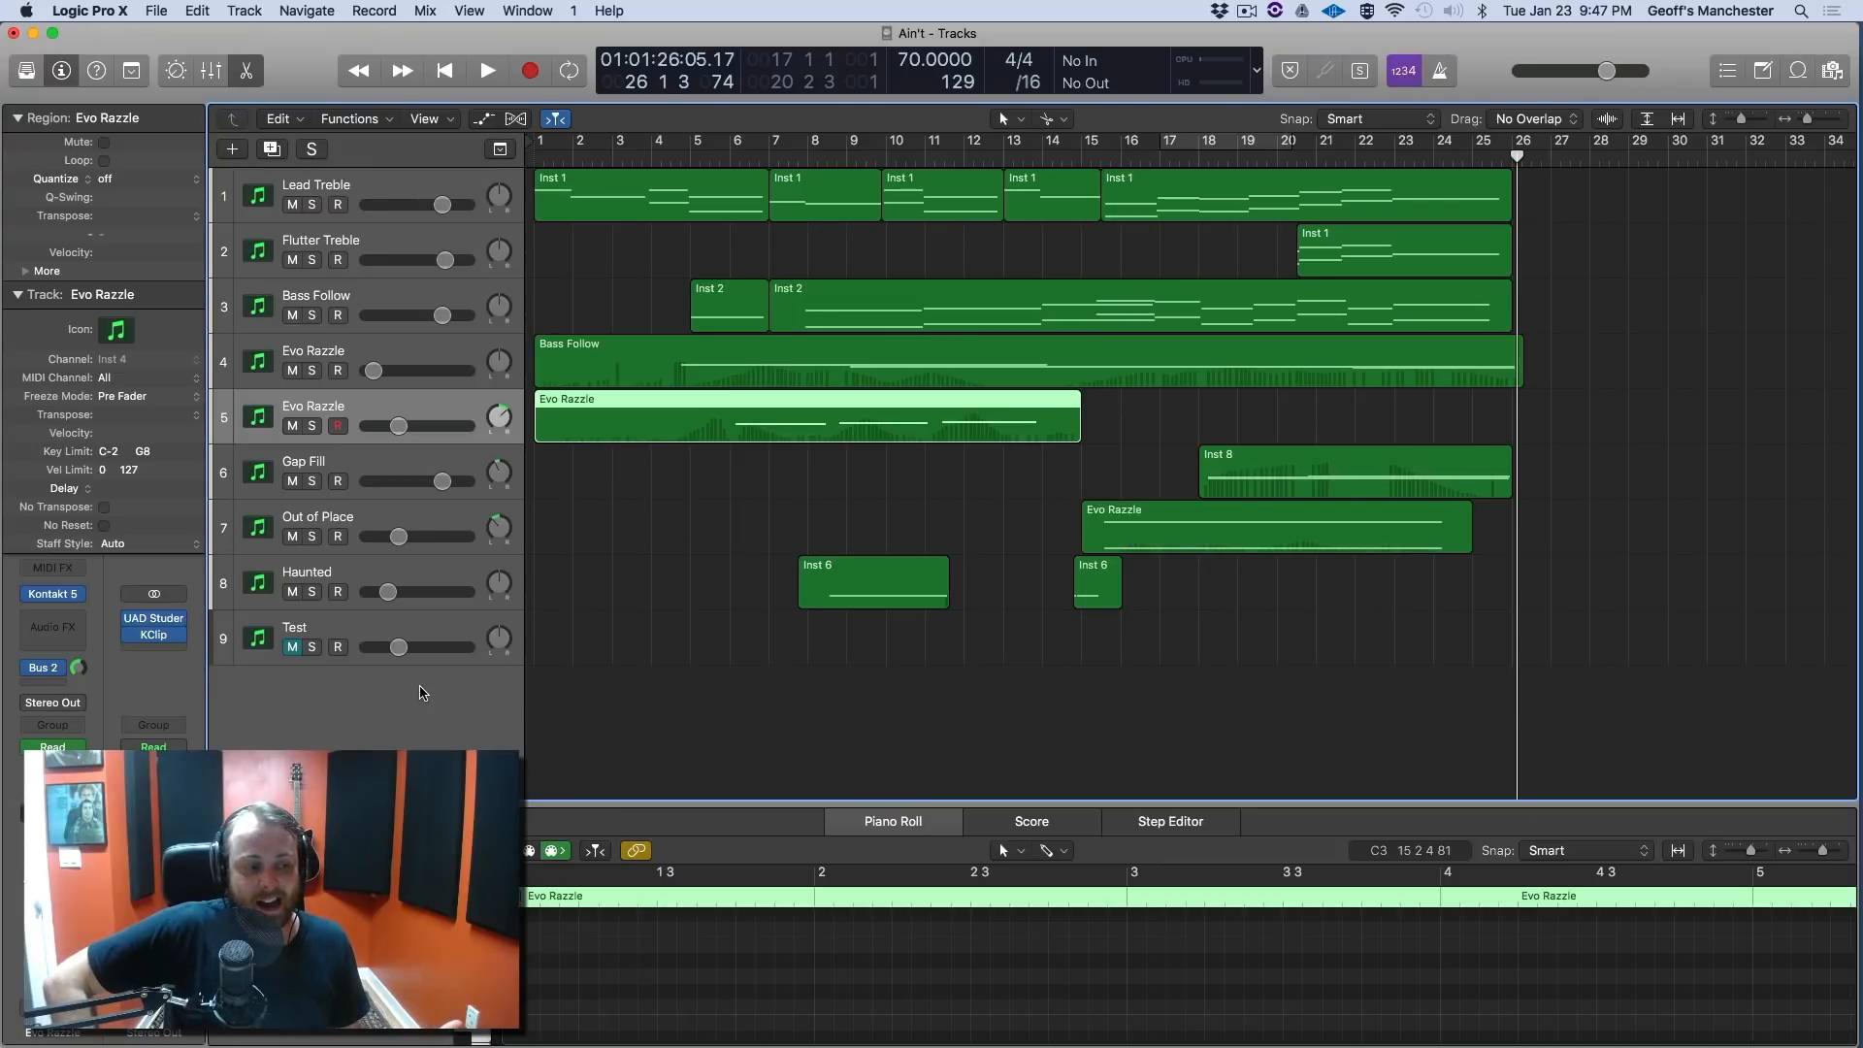
{"action": "key", "text": "super+Tab"}
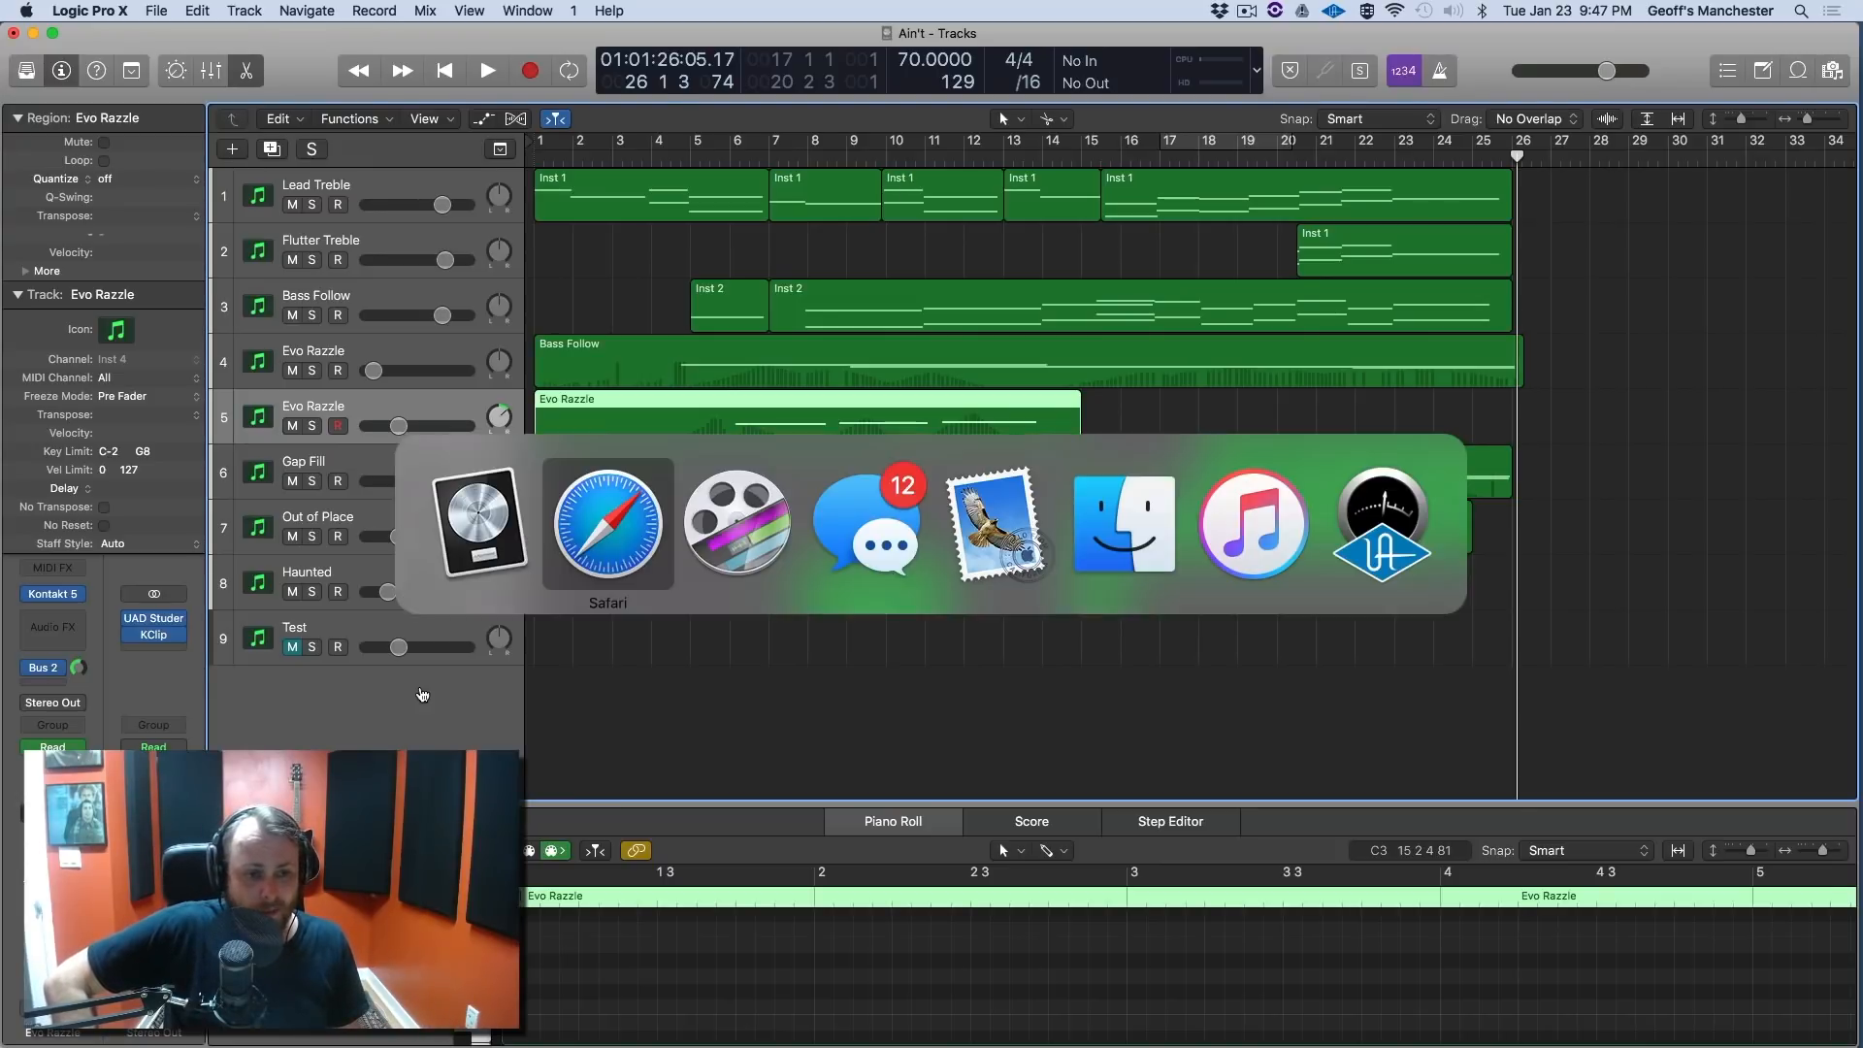
{"action": "key", "text": "super+Tab"}
{"action": "key", "text": "Escape"}
Reopen the Evo Razzle track's Kontakt window, look through the Spitfire libraries again and move the window higher to reveal its keyboard.
{"action": "left_click", "coordinate": [55, 596]}
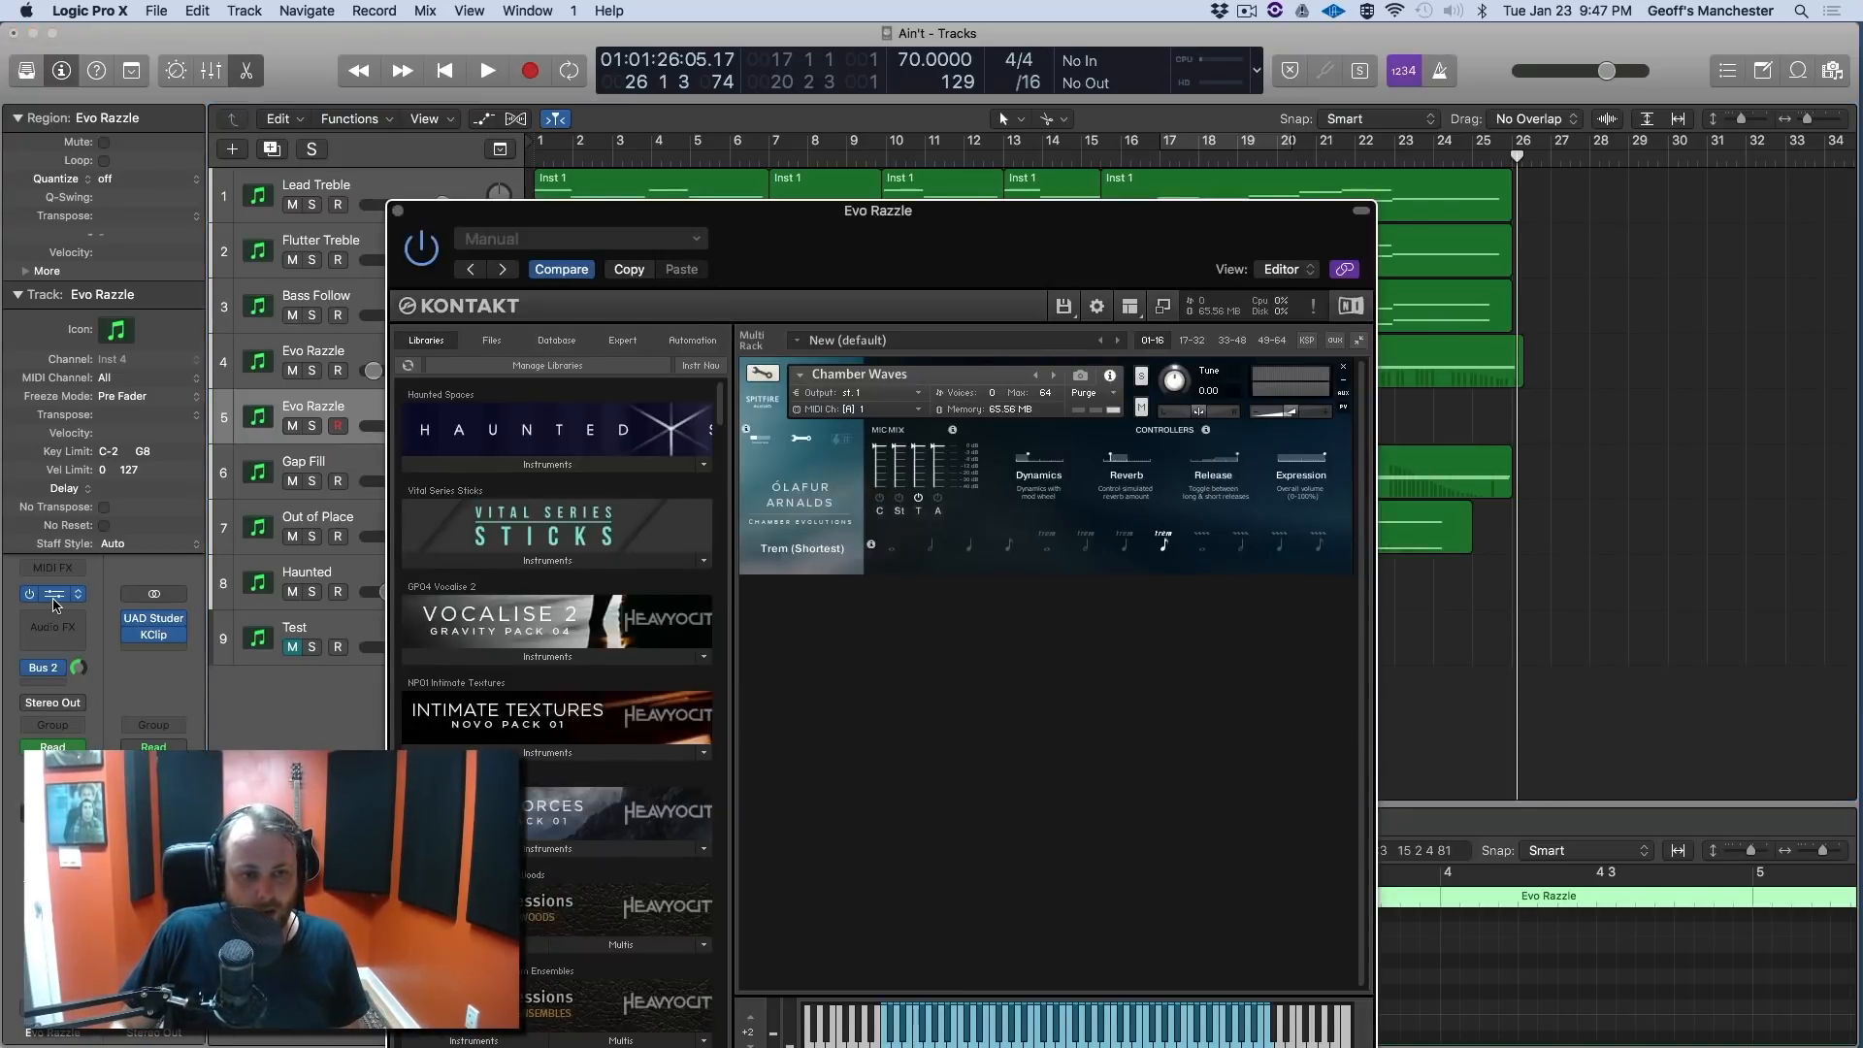
{"action": "scroll", "coordinate": [510, 738], "scroll_direction": "down", "scroll_amount": 15}
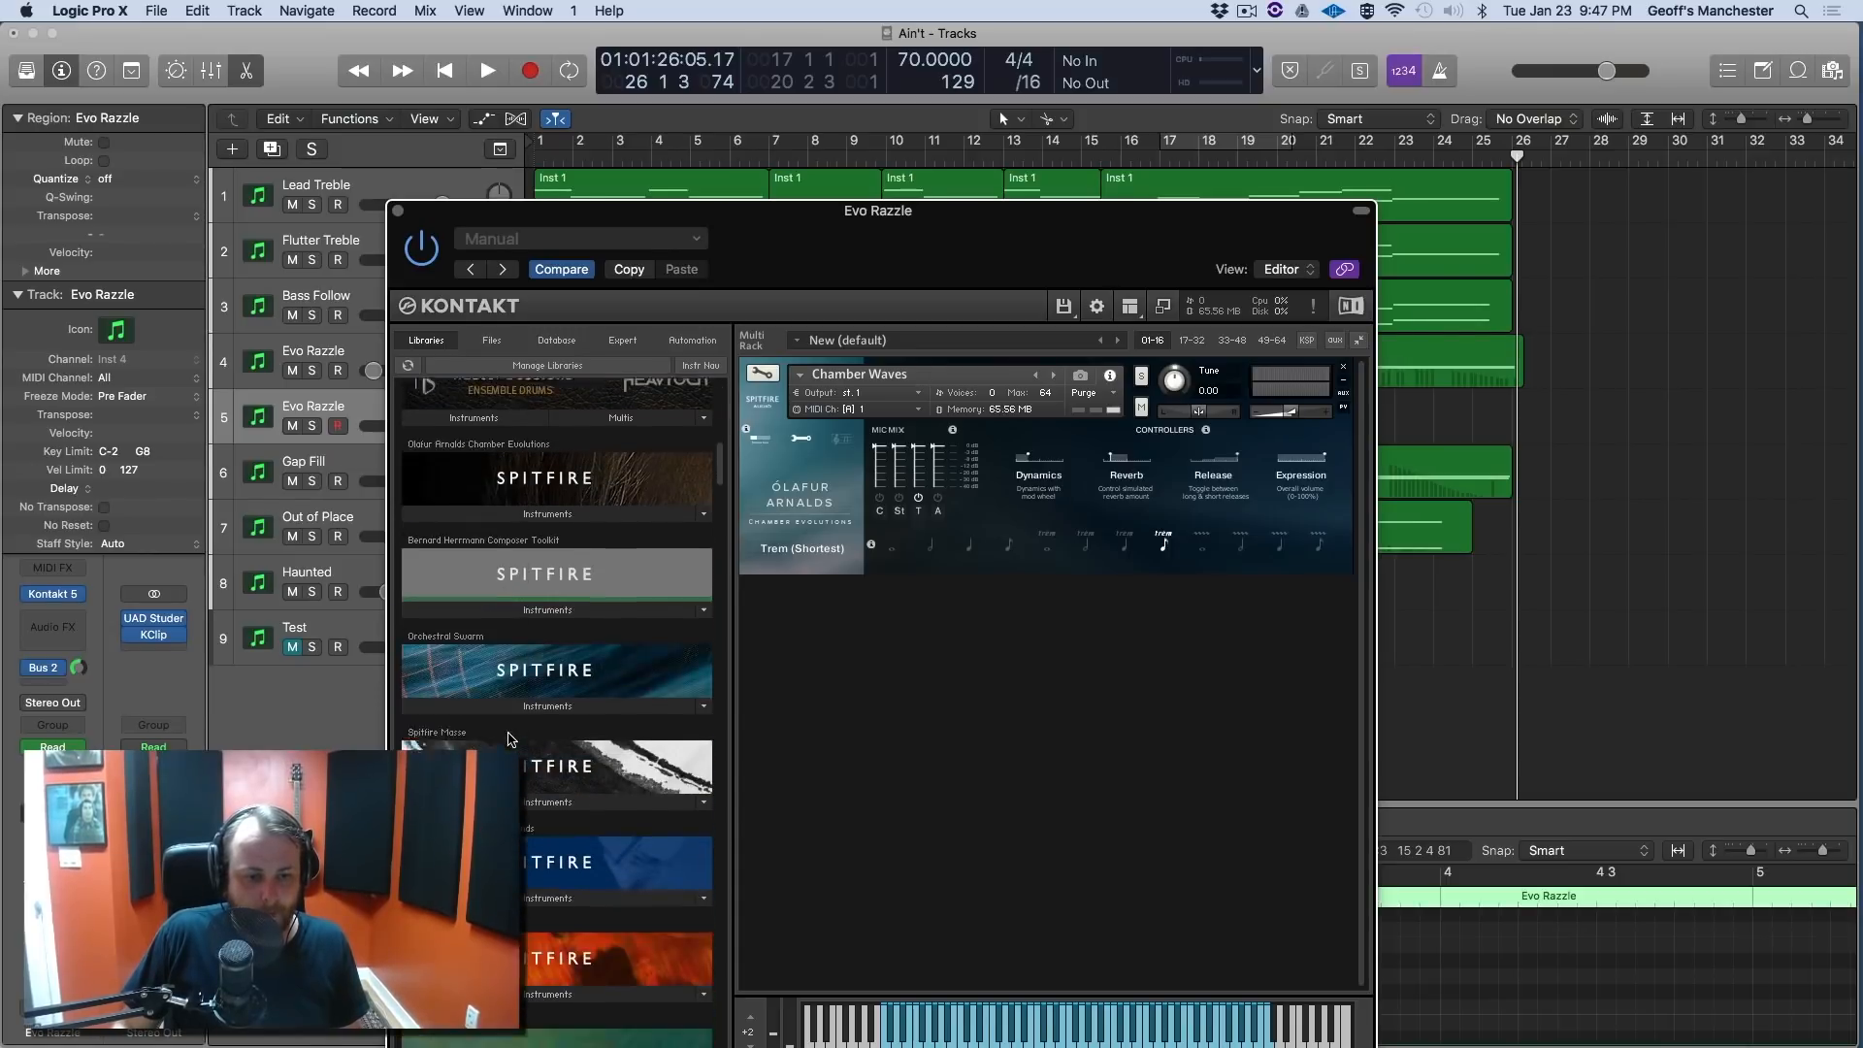
{"action": "scroll", "coordinate": [509, 739], "scroll_direction": "down", "scroll_amount": 2}
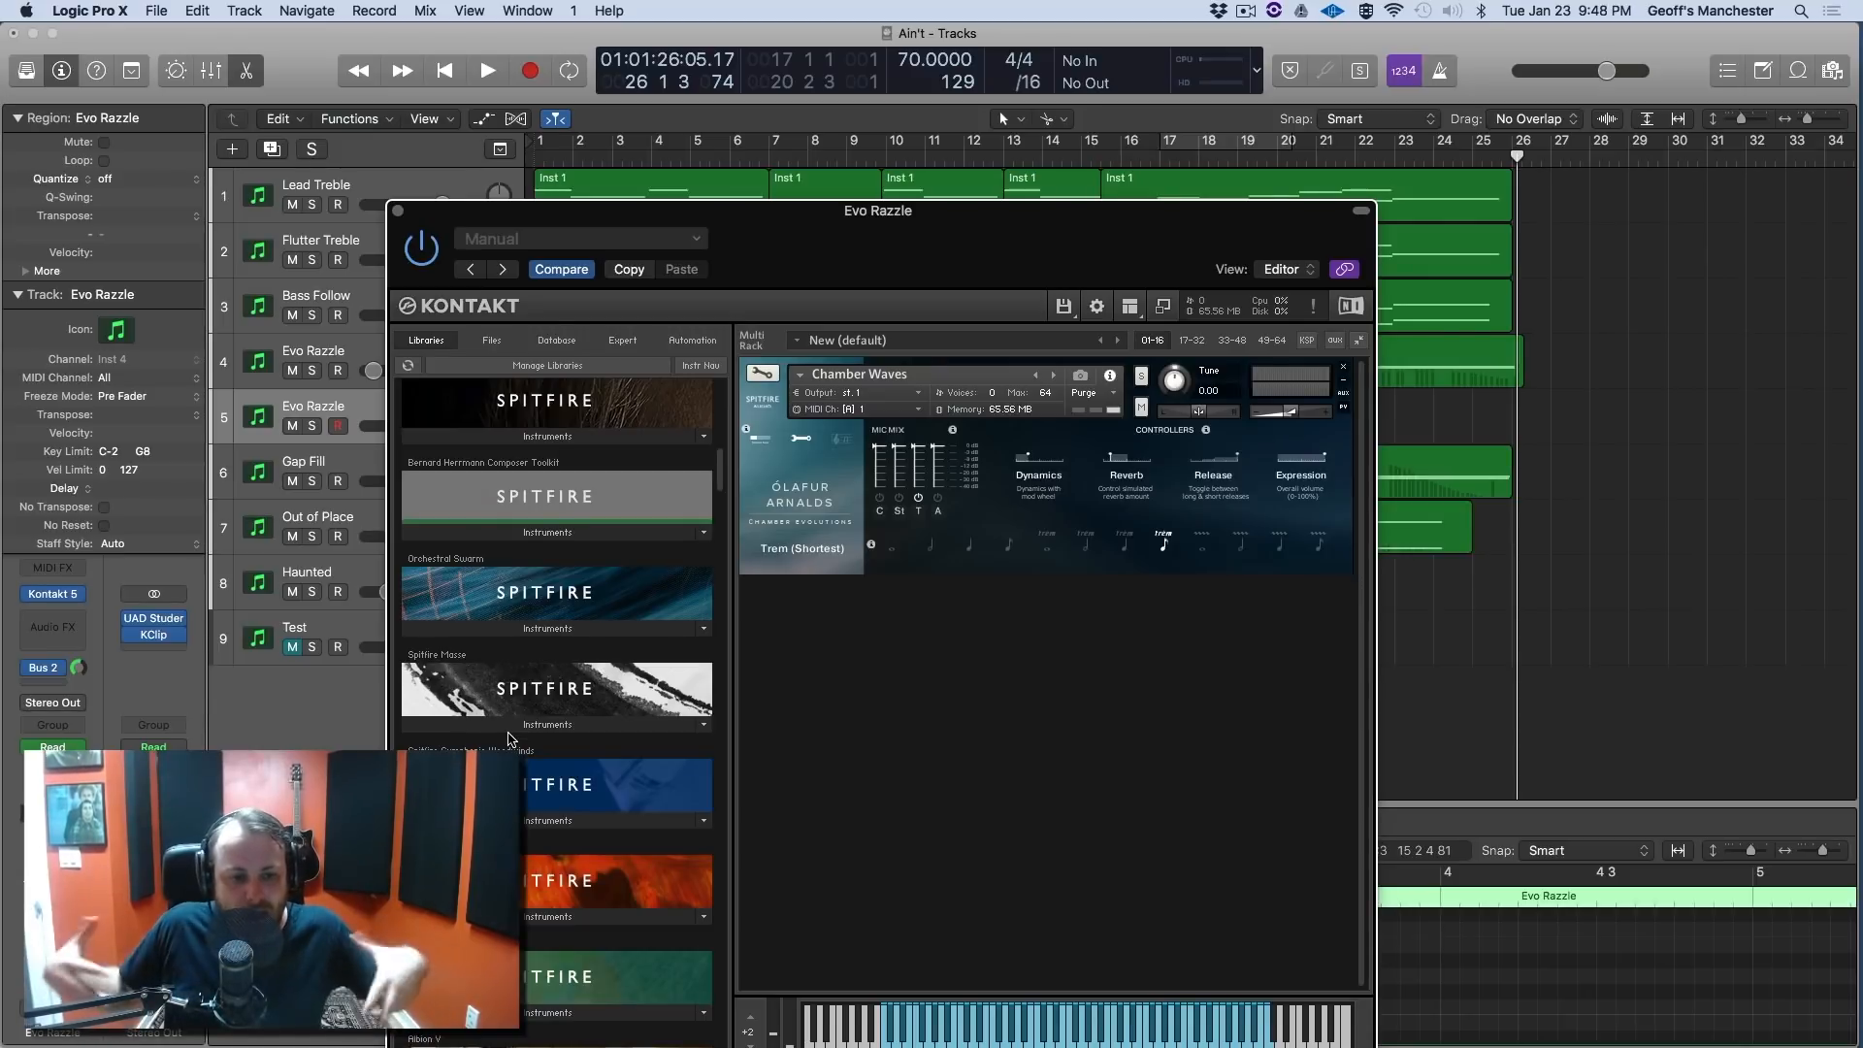
{"action": "scroll", "coordinate": [510, 740], "scroll_direction": "down", "scroll_amount": 10}
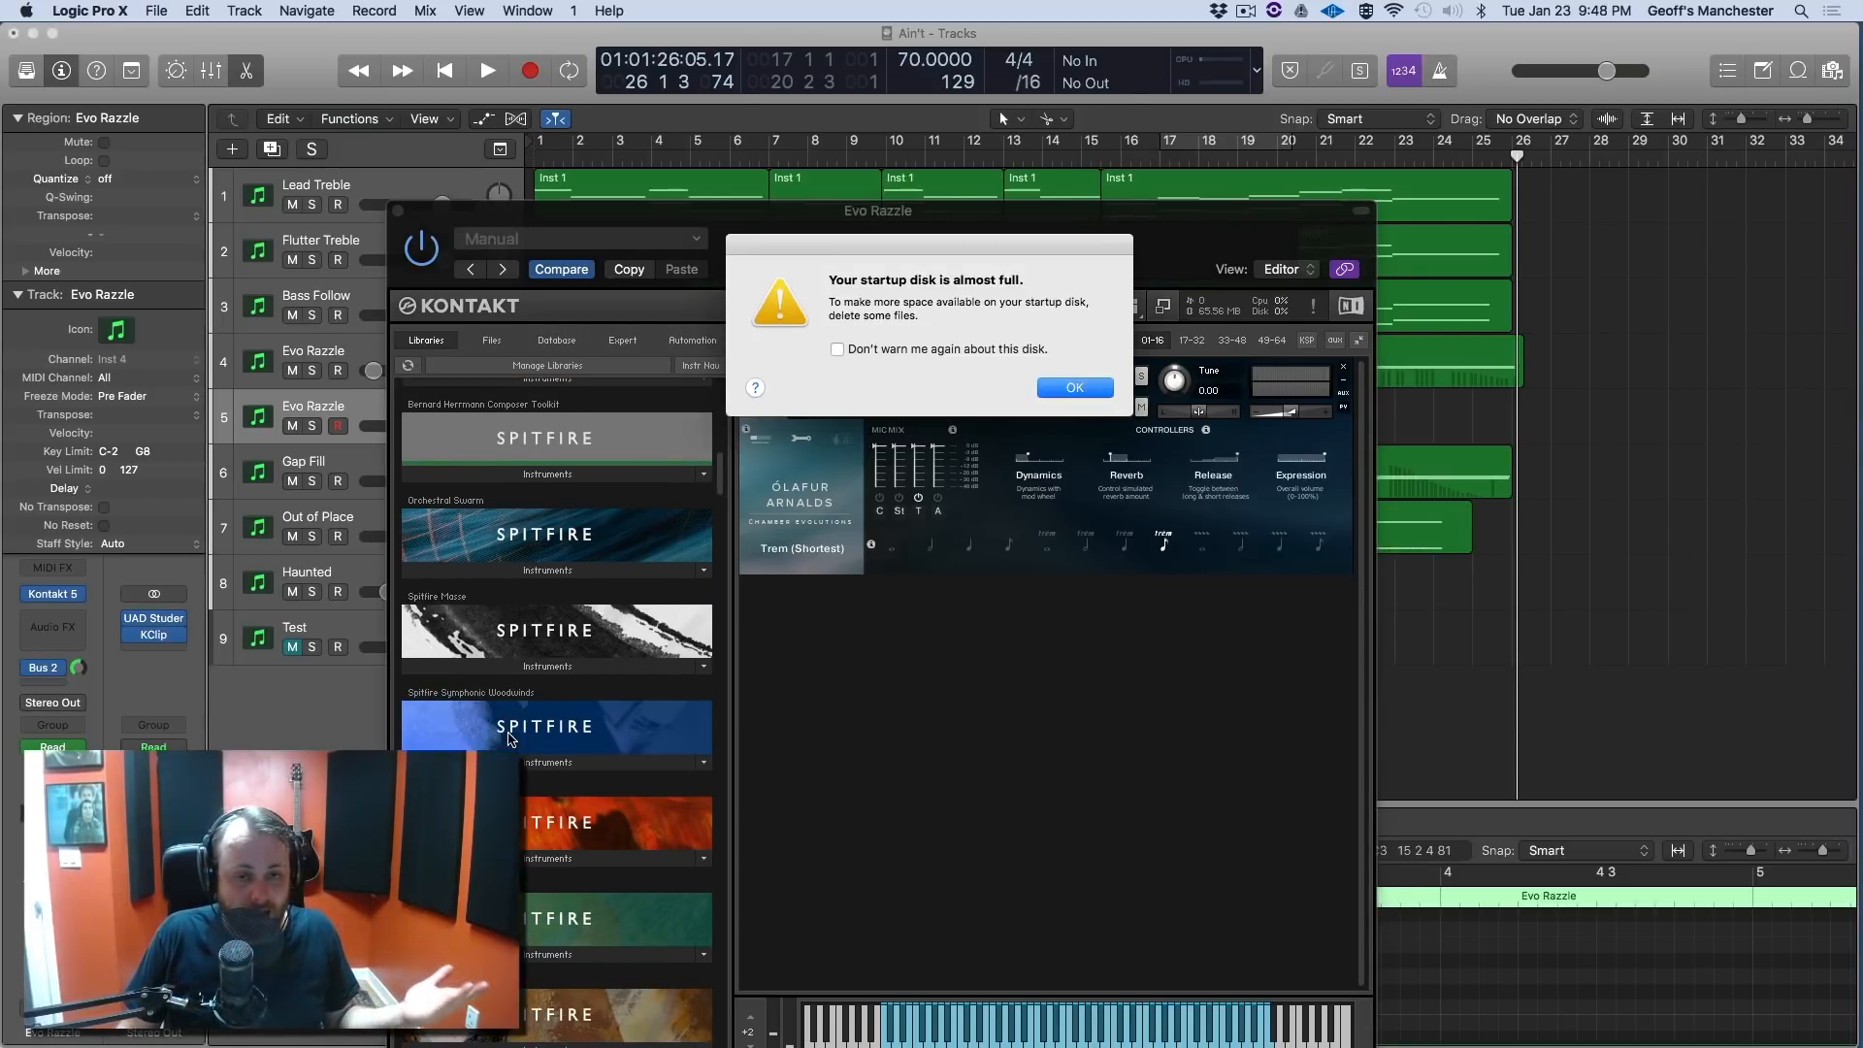
{"action": "scroll", "coordinate": [601, 623], "scroll_direction": "up", "scroll_amount": 8}
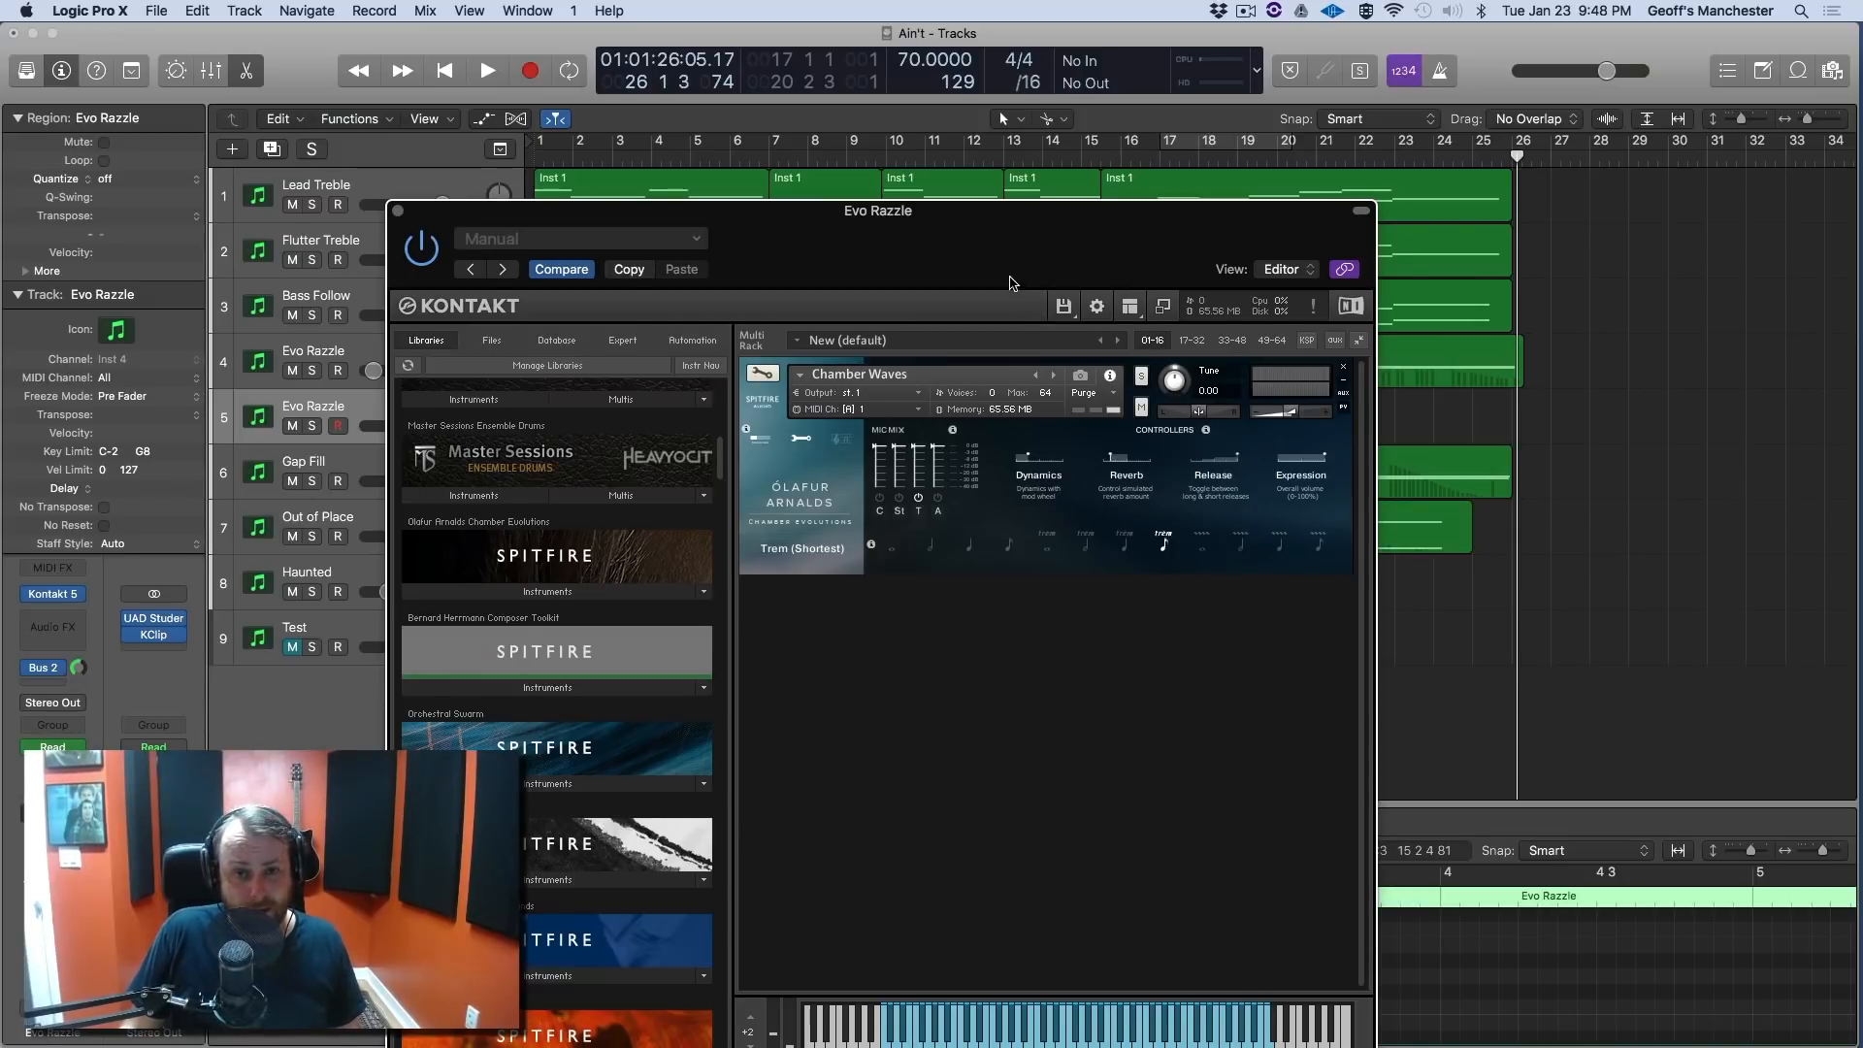
{"action": "left_click_drag", "start_coordinate": [1010, 282], "coordinate": [1010, 226]}
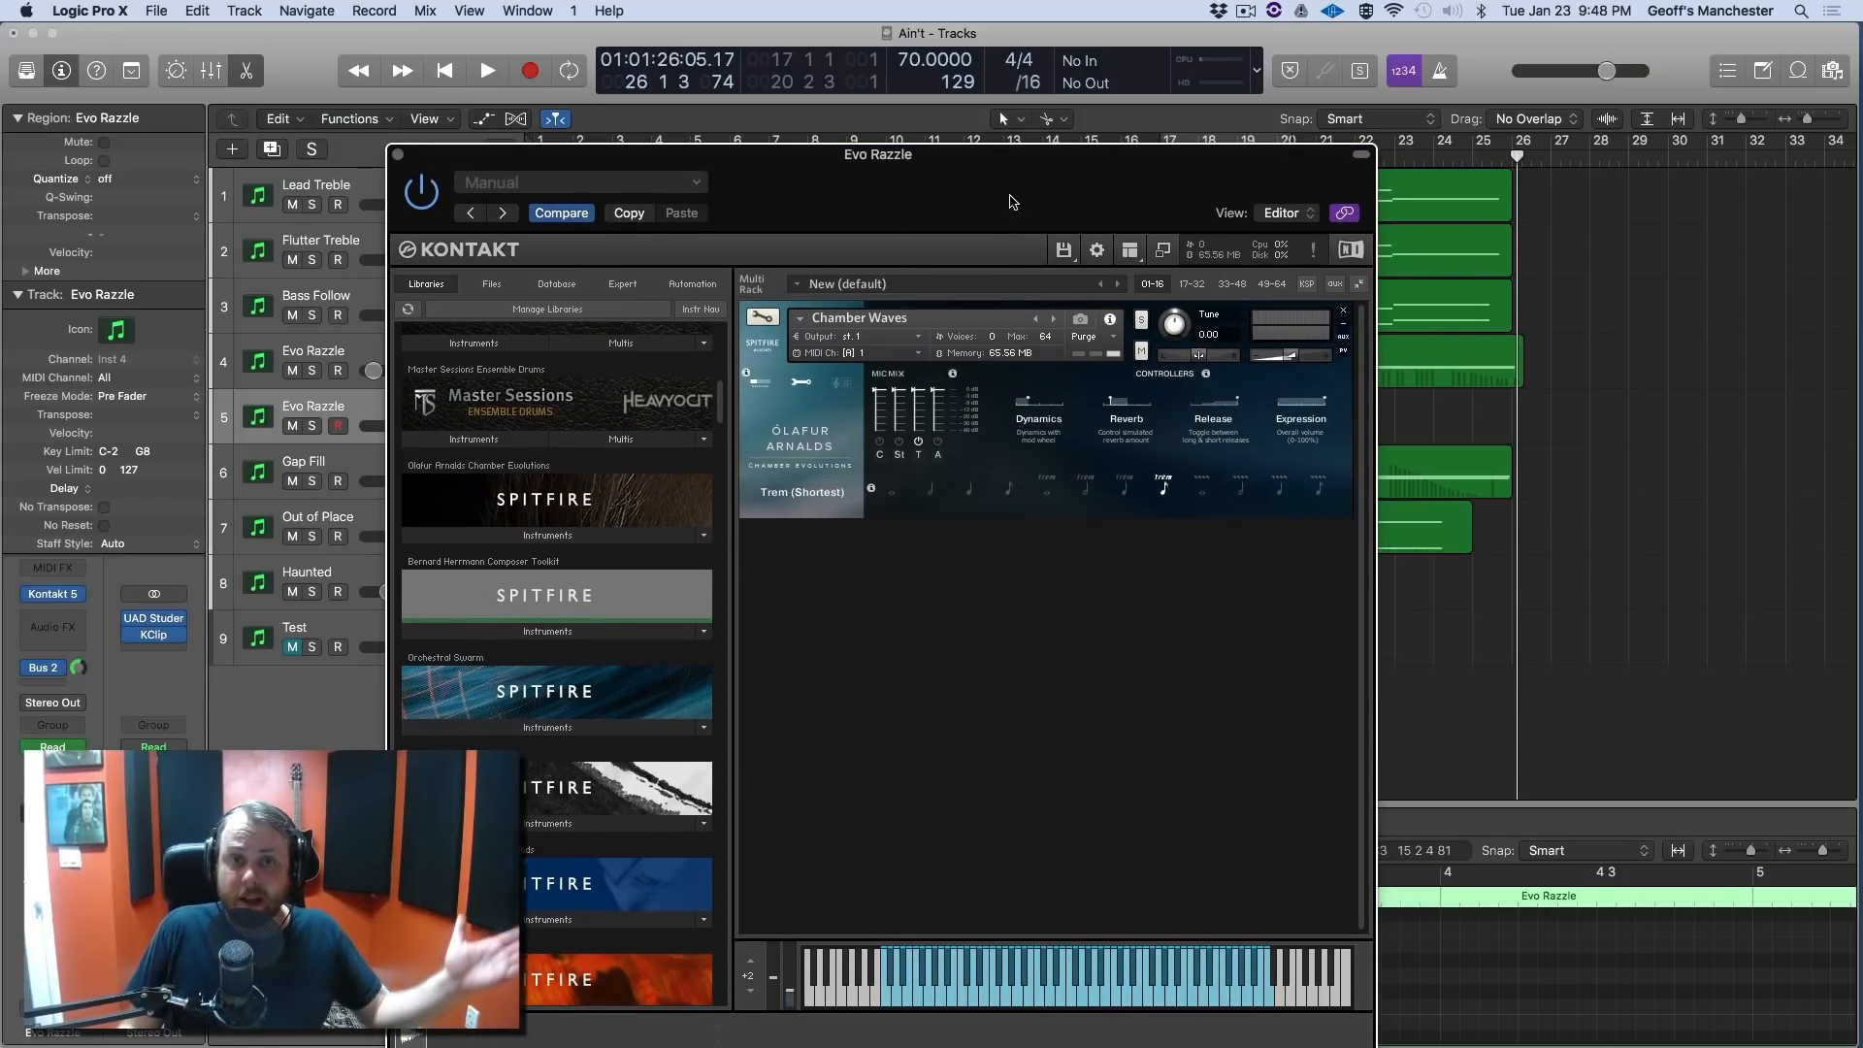